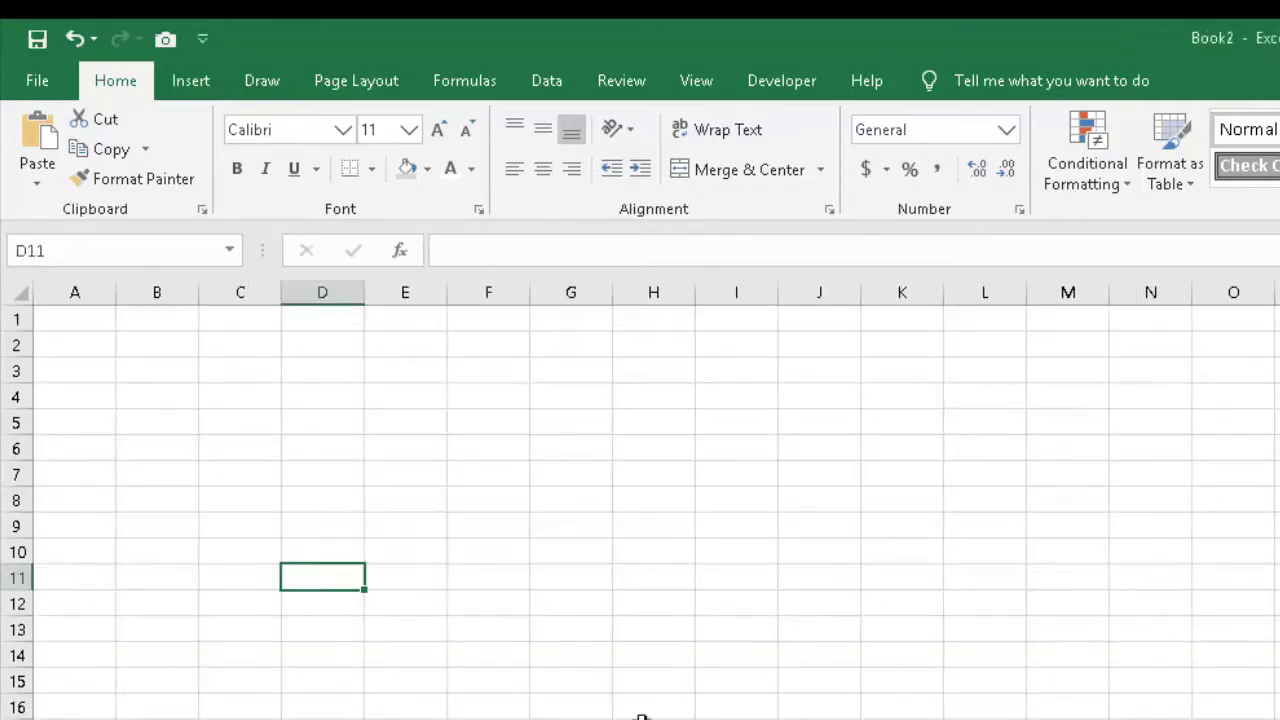
left_click(519, 624)
left_click(545, 600)
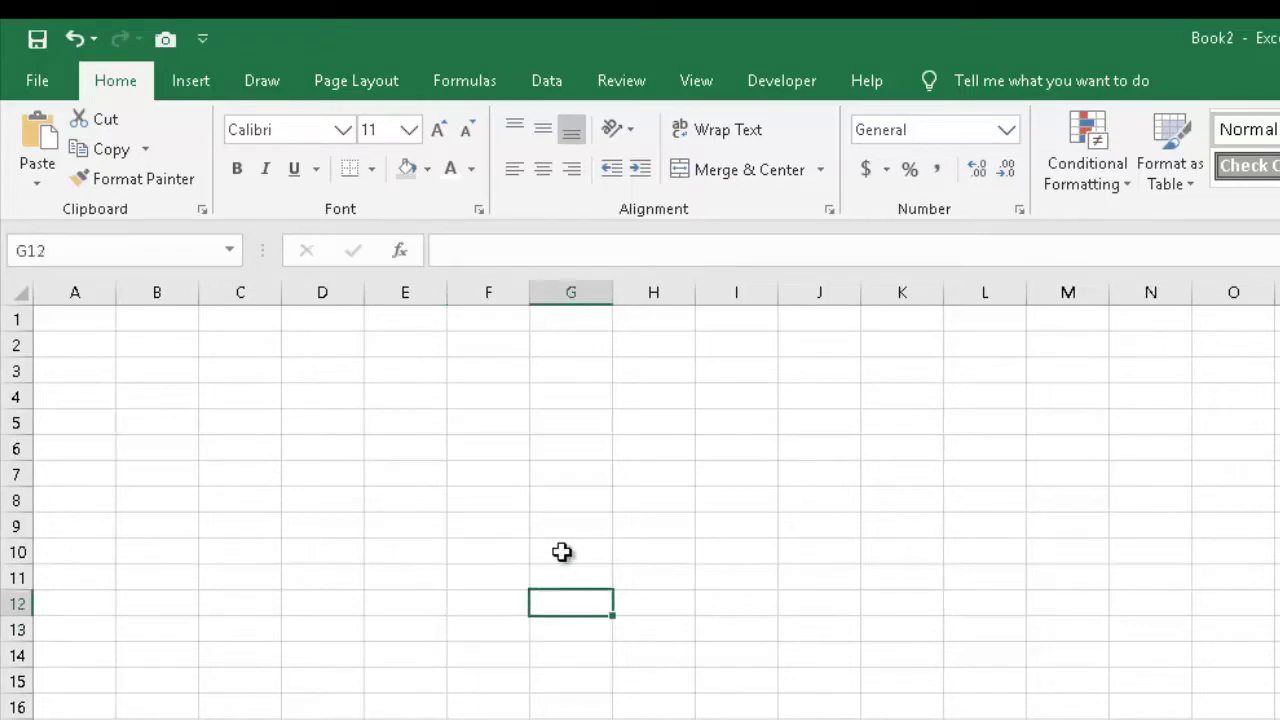
left_click(545, 480)
Enter 1 in cell C1 and 2 in cell C2
left_click(272, 324)
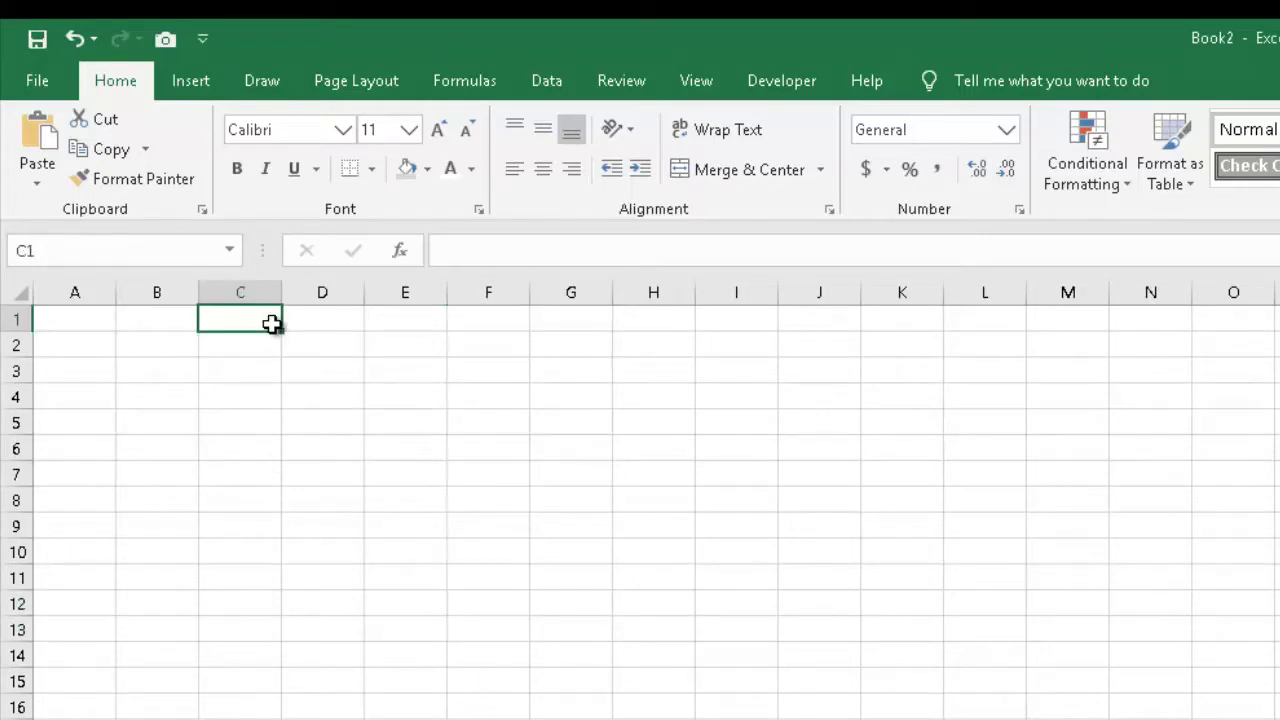
key("Down")
type("2")
key("Return")
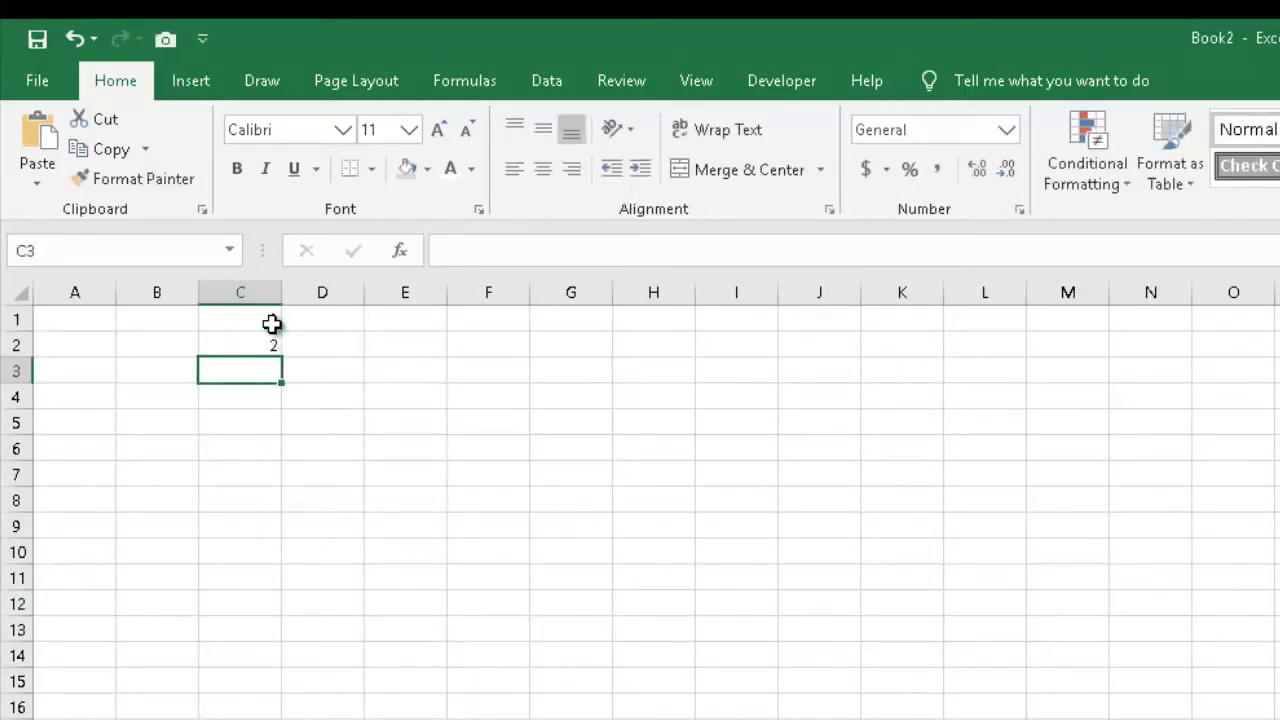
left_click(343, 396)
left_click(252, 324)
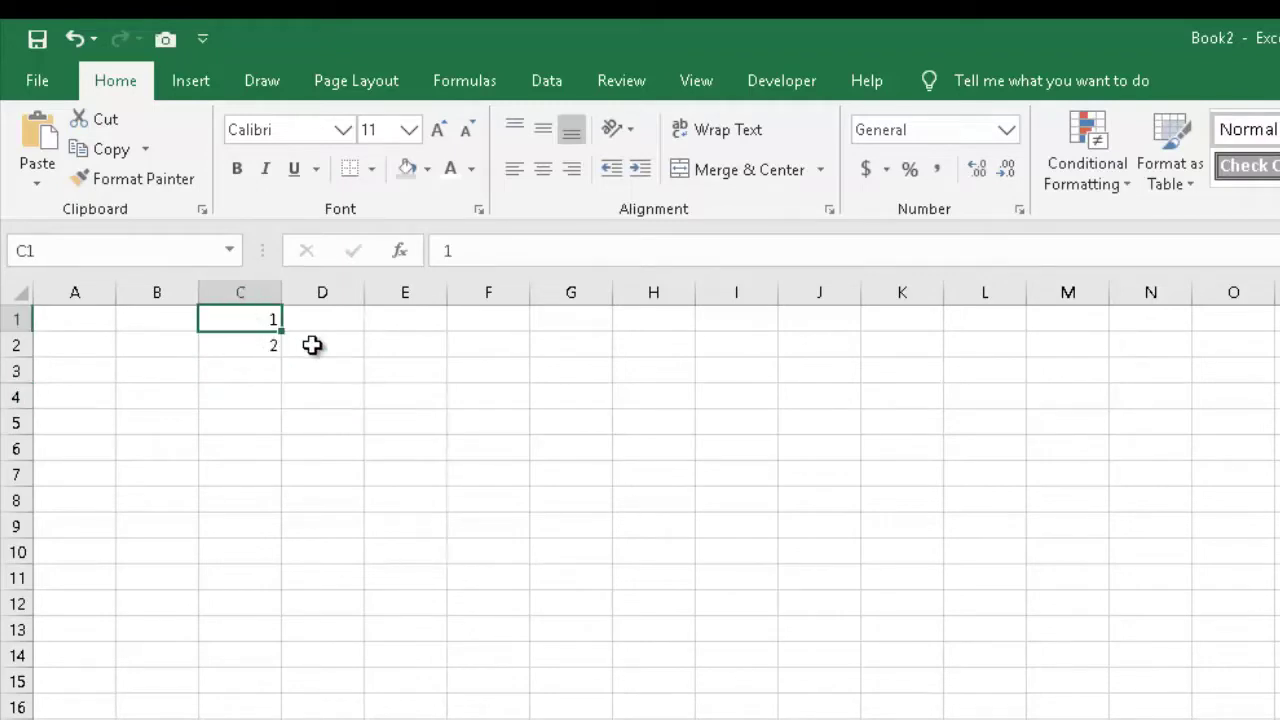
left_click_drag(243, 320, 1278, 718)
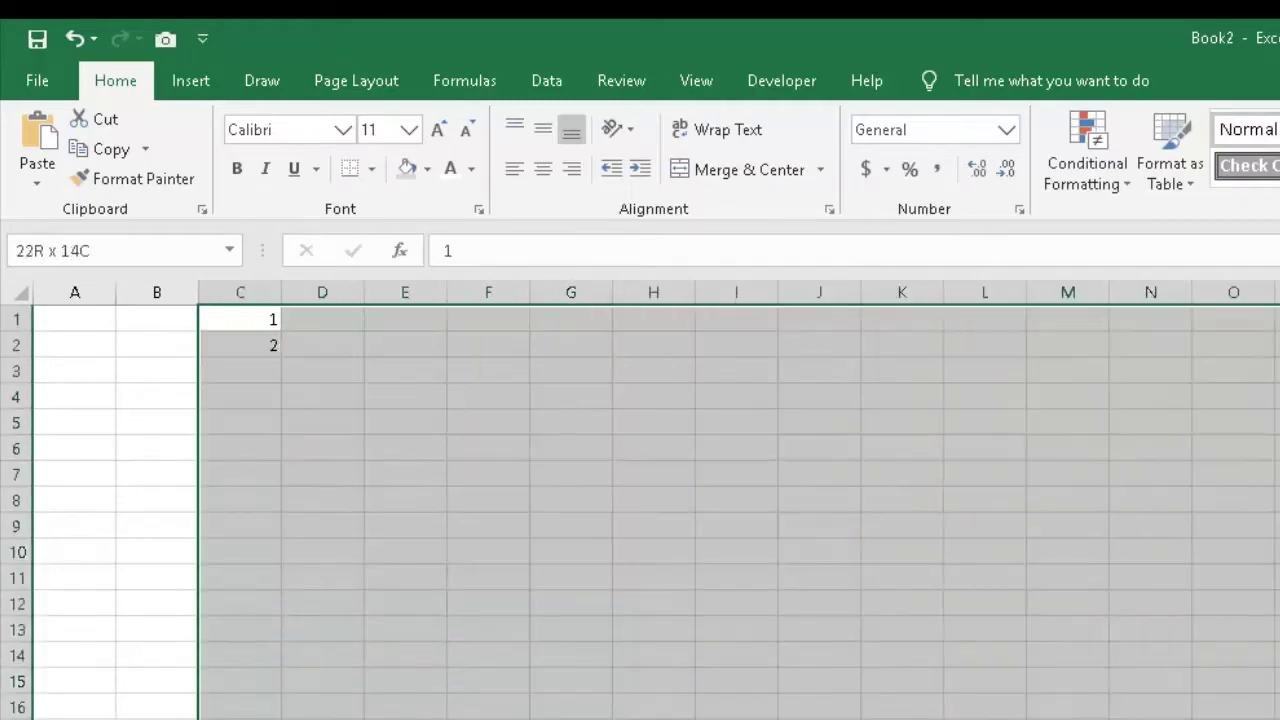
left_click_drag(394, 321, 1150, 684)
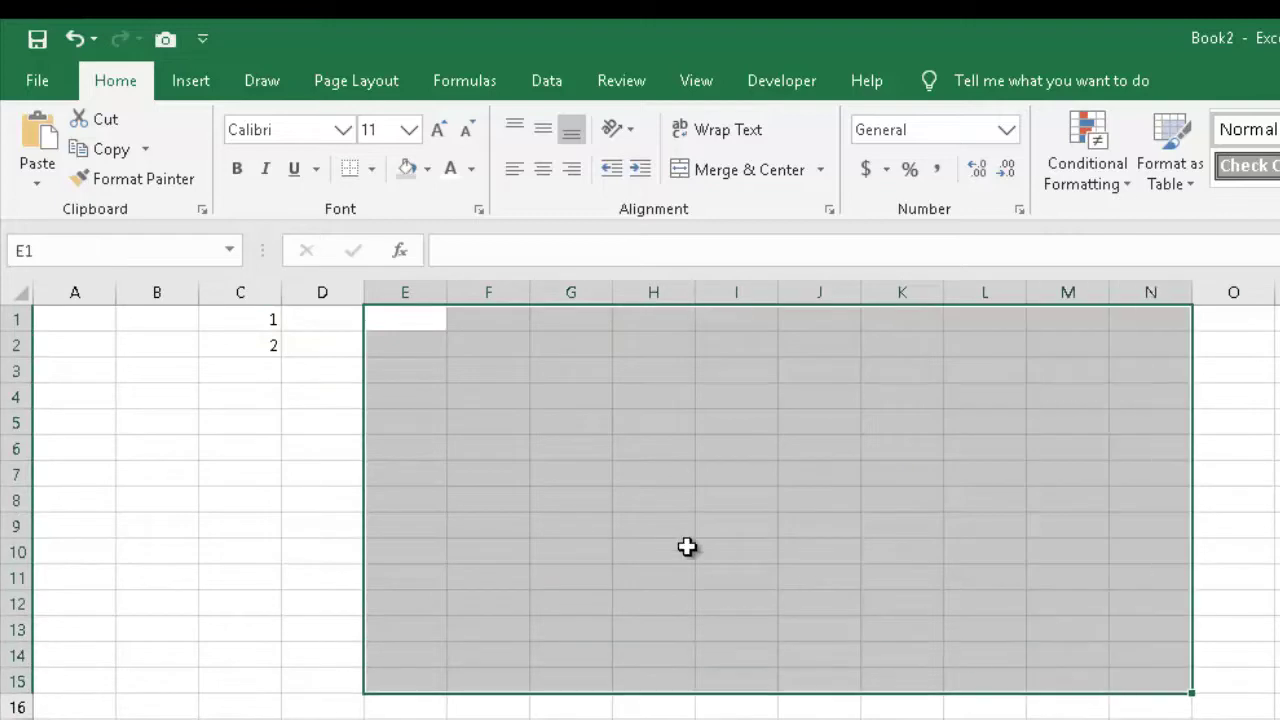
left_click(687, 546)
left_click(566, 455)
Fill only the value in C2 down column C past row 16, and undo the fill
left_click(262, 348)
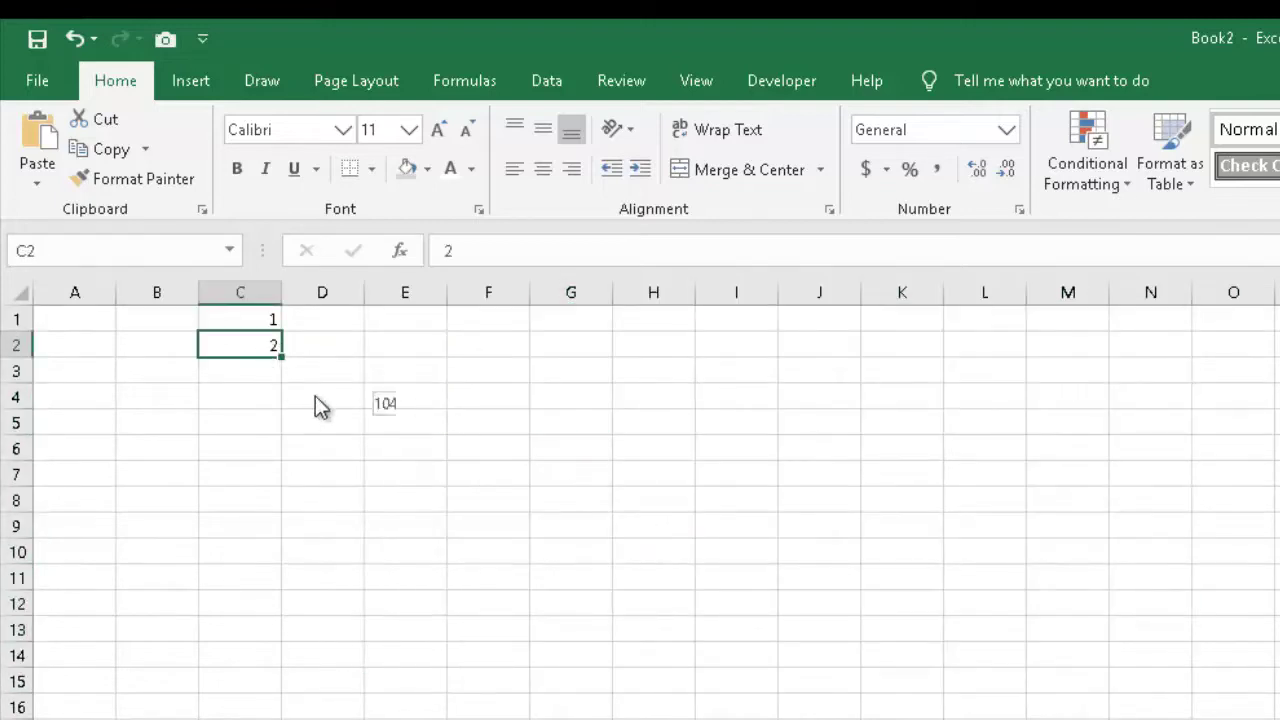
left_click_drag(318, 405, 252, 324)
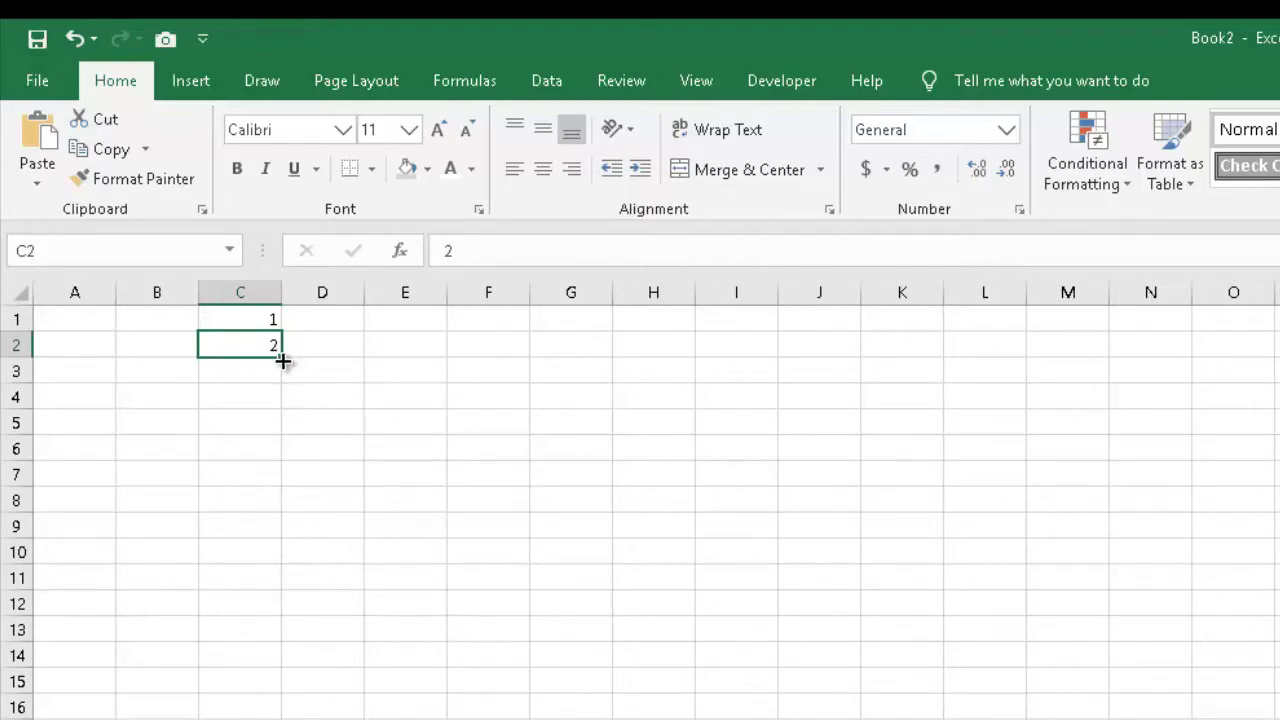
left_click_drag(283, 361, 283, 712)
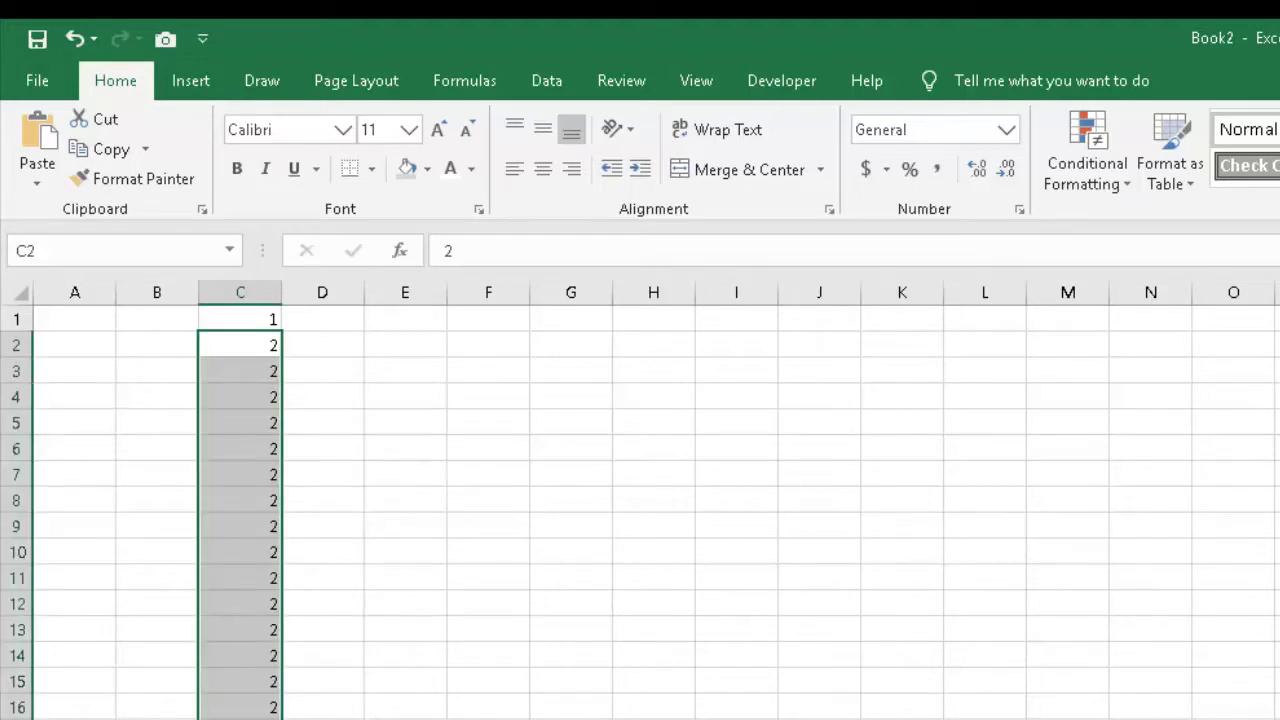
key("ctrl+z")
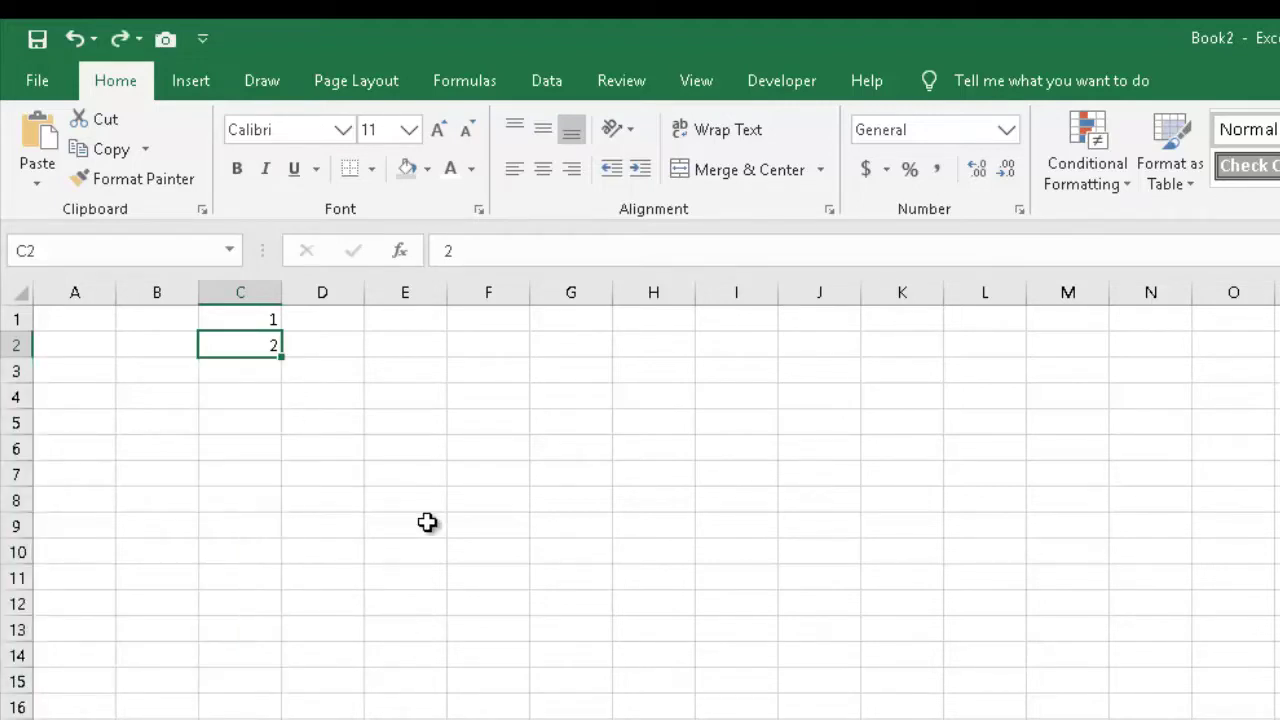
Extend the 1, 2 series from C1:C2 down column C past row 16, and undo the fill
left_click(360, 448)
left_click_drag(234, 316, 250, 712)
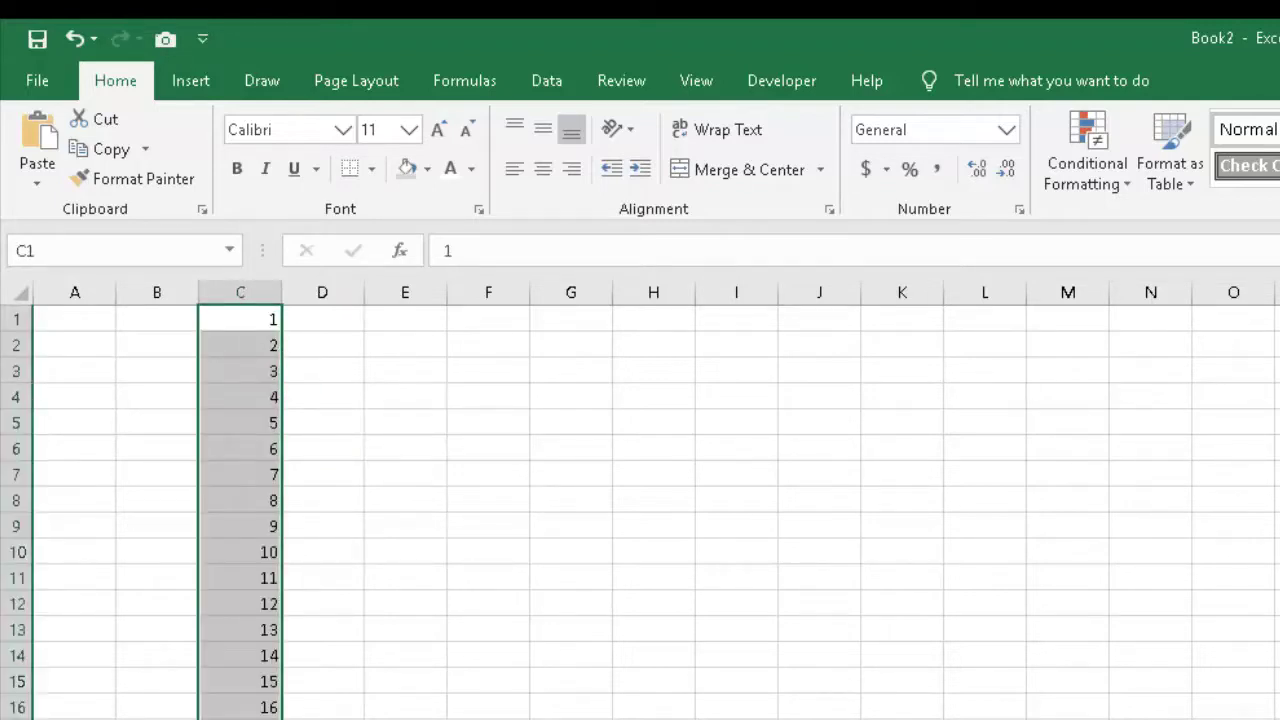
key("ctrl+z")
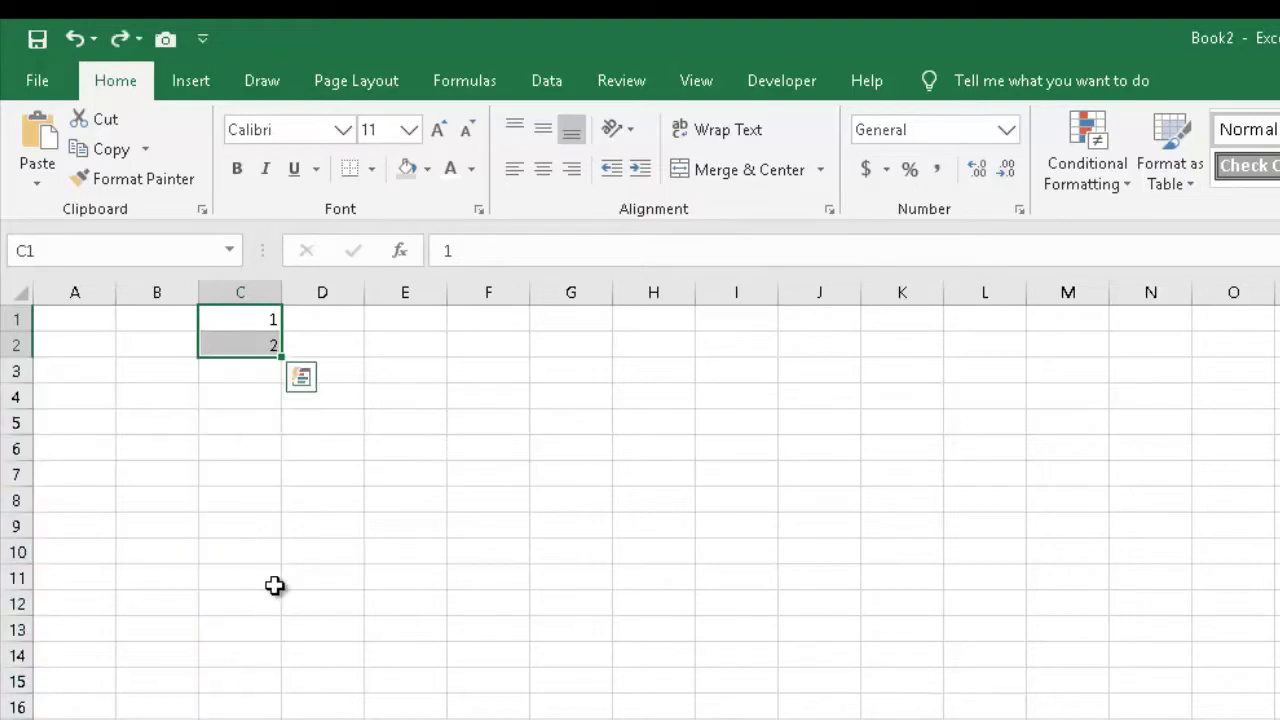
Copy the value 2 from C2 down to C13 with the fill handle, and undo the fill
left_click(291, 550)
left_click_drag(240, 318, 242, 670)
left_click(234, 351)
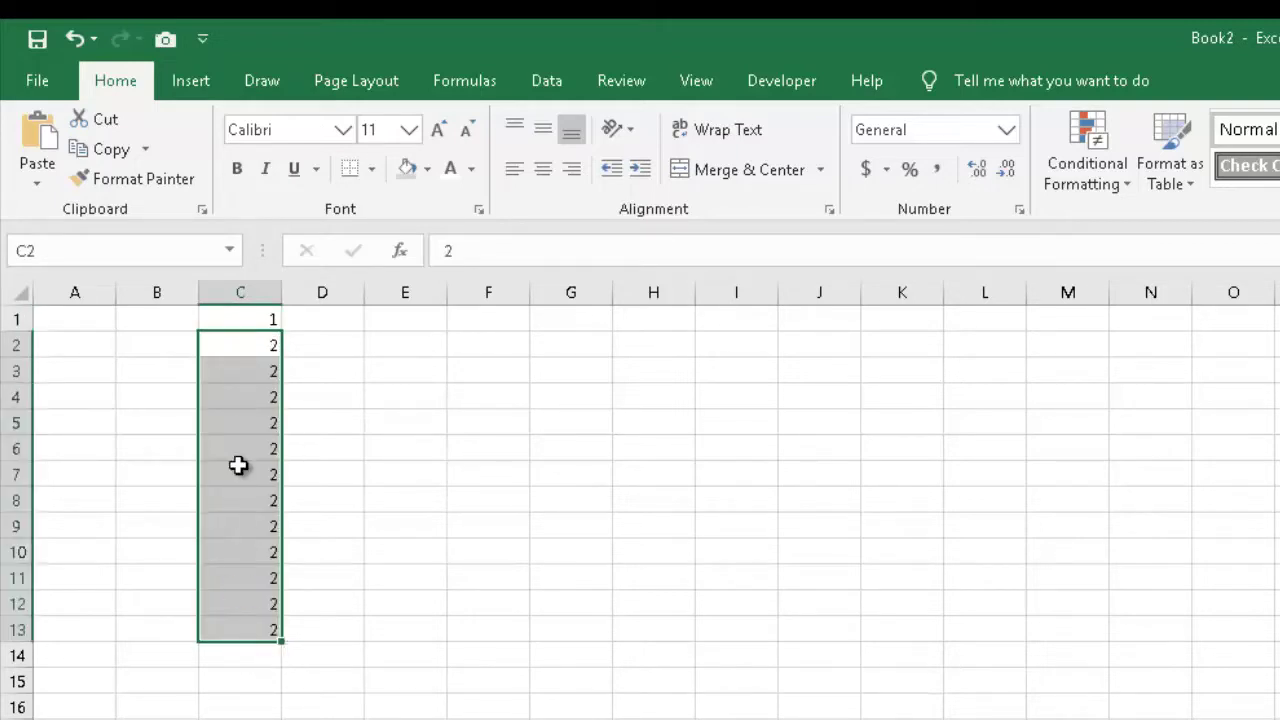
key("ctrl+z")
Copy the value 1 from C1 down column C past row 16, and undo the fill
left_click(226, 320)
left_click_drag(280, 333, 245, 715)
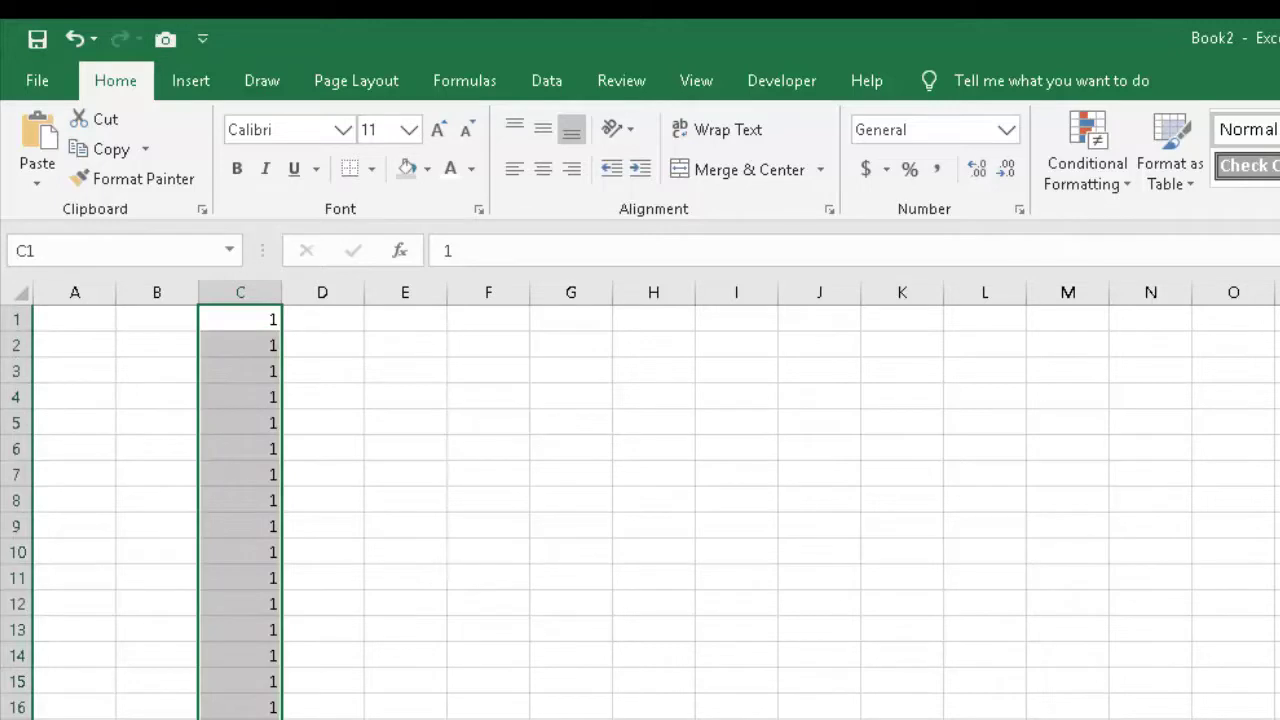
key("ctrl+z")
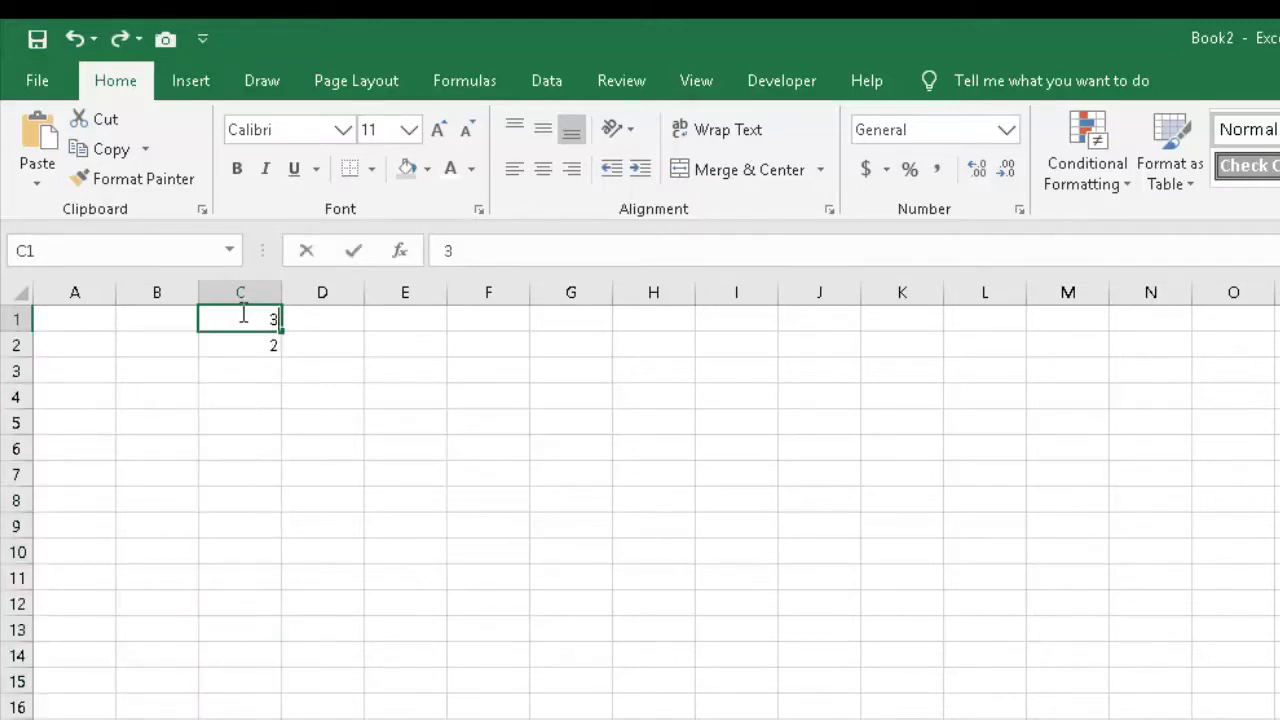
Enter 3 in C1 and 6 in C2, and extend the series from both cells down column C past row 16
key("Return")
type("6")
key("Return")
left_click_drag(232, 316, 266, 715)
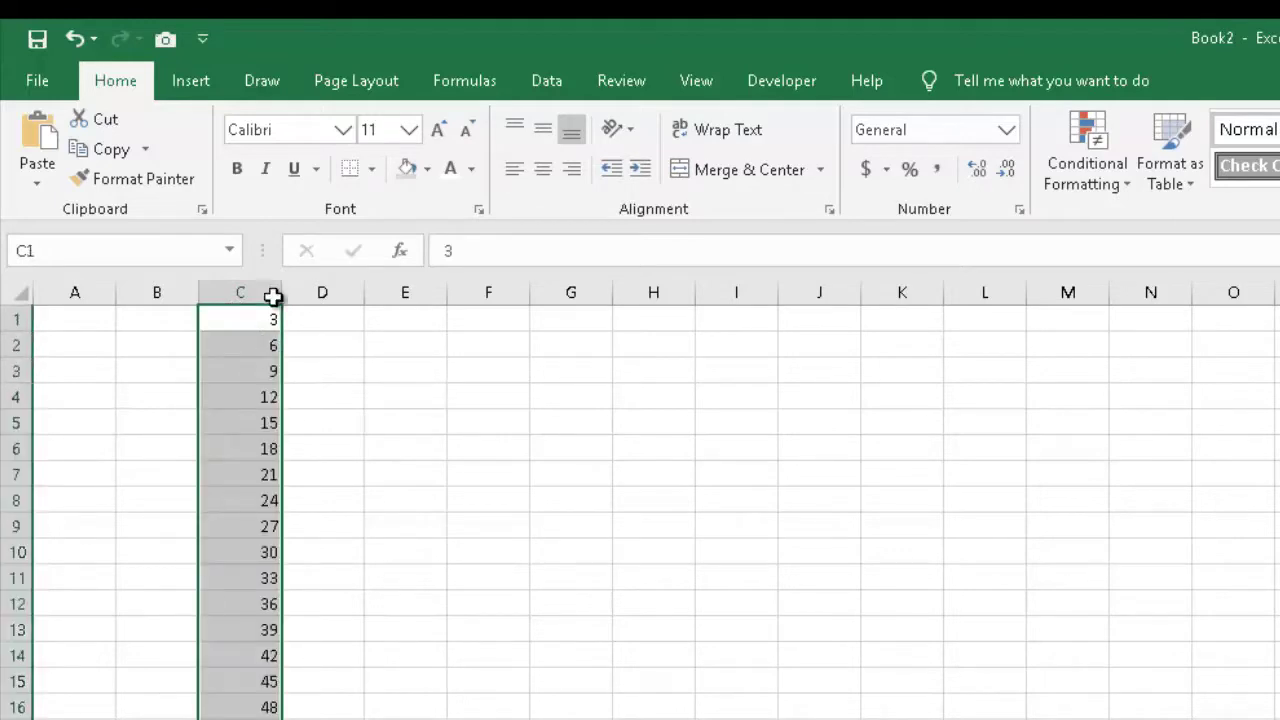
Clear the filled series in column C and enter 45, 22, 114 and -87 in cells C1 to C4
key("Delete")
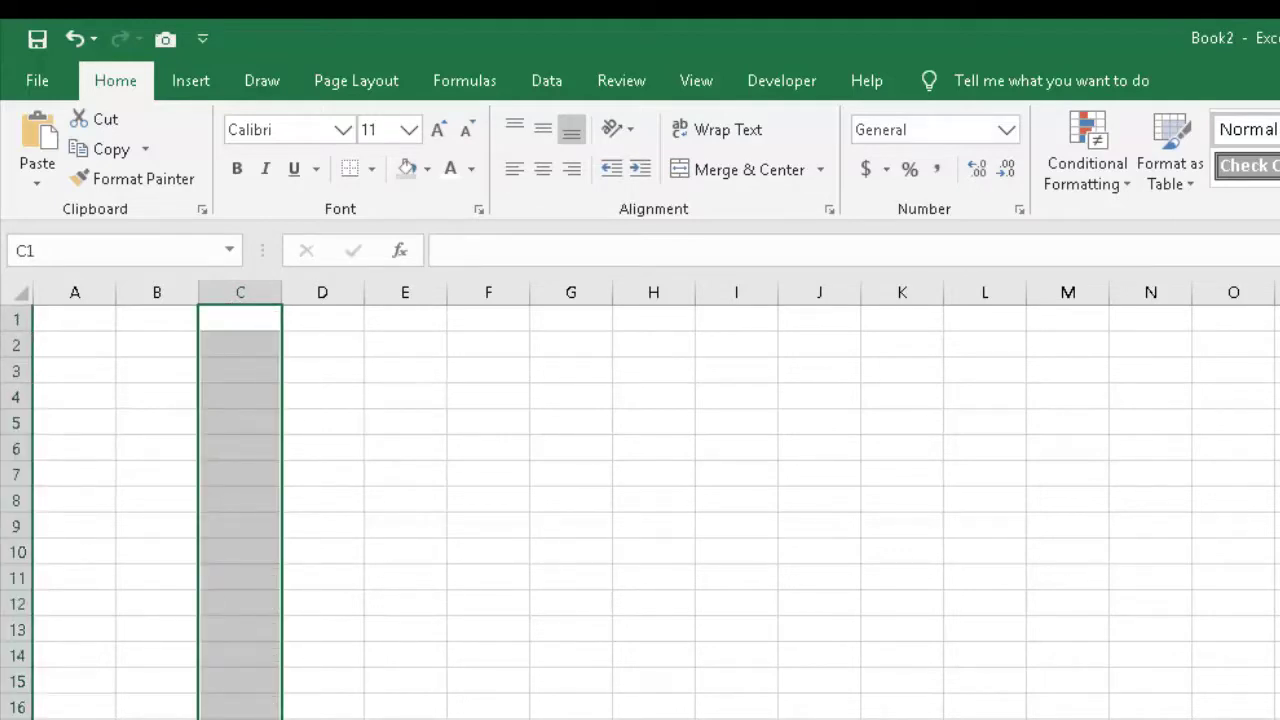
left_click(249, 316)
type("45")
key("Return")
type("22")
key("Return")
type("1")
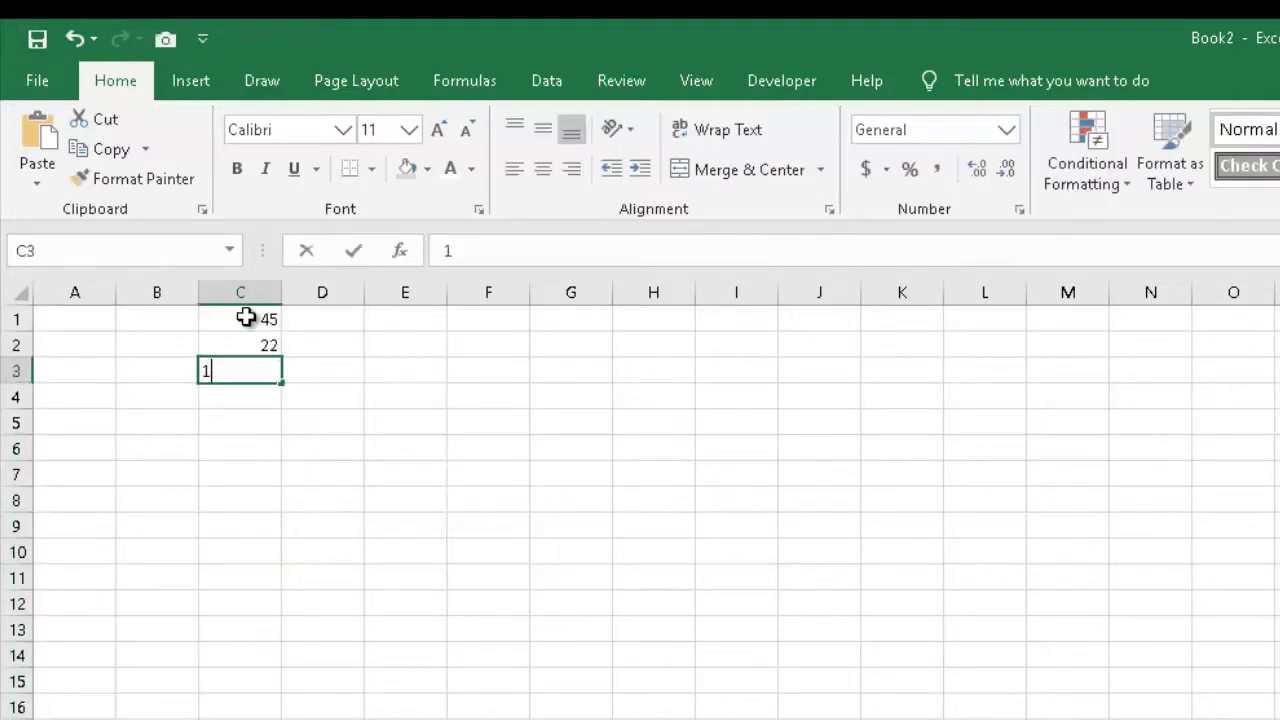
type("14")
key("Return")
type("-")
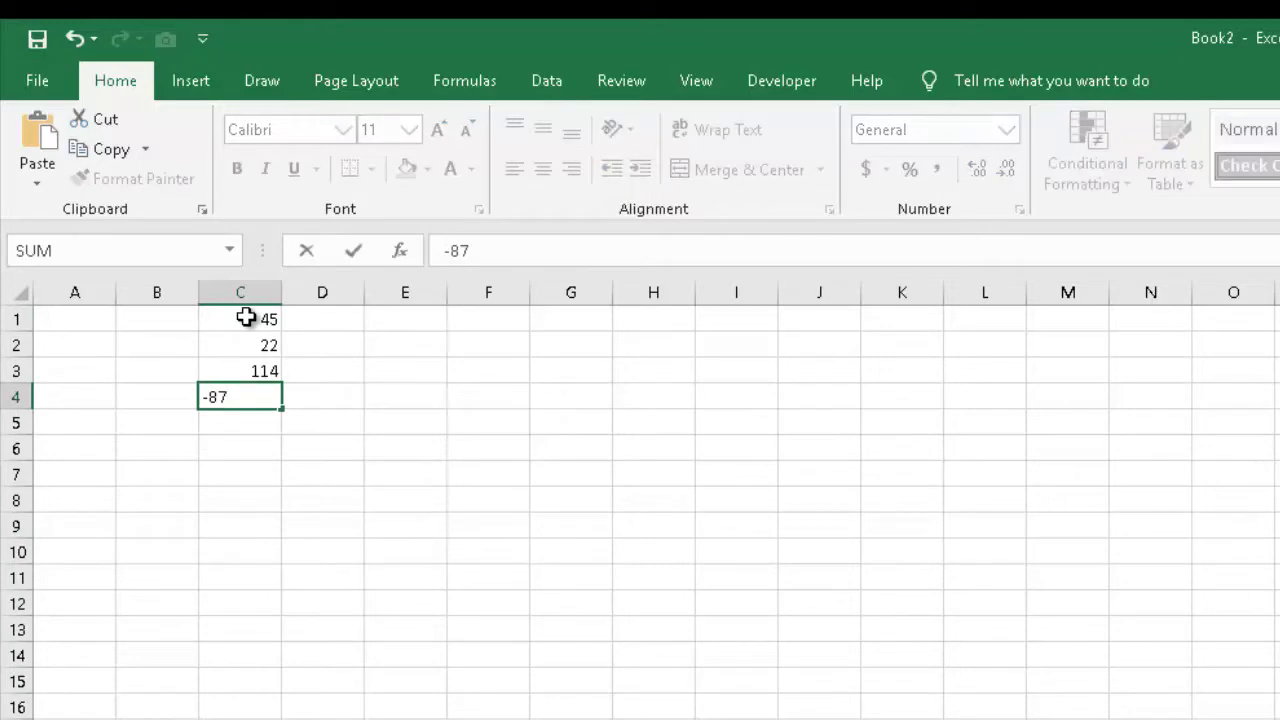
type("87")
key("Return")
Extend the four values in C1:C4 down column C past row 16 as a series, and undo the fill
left_click_drag(250, 320, 266, 389)
left_click(286, 412)
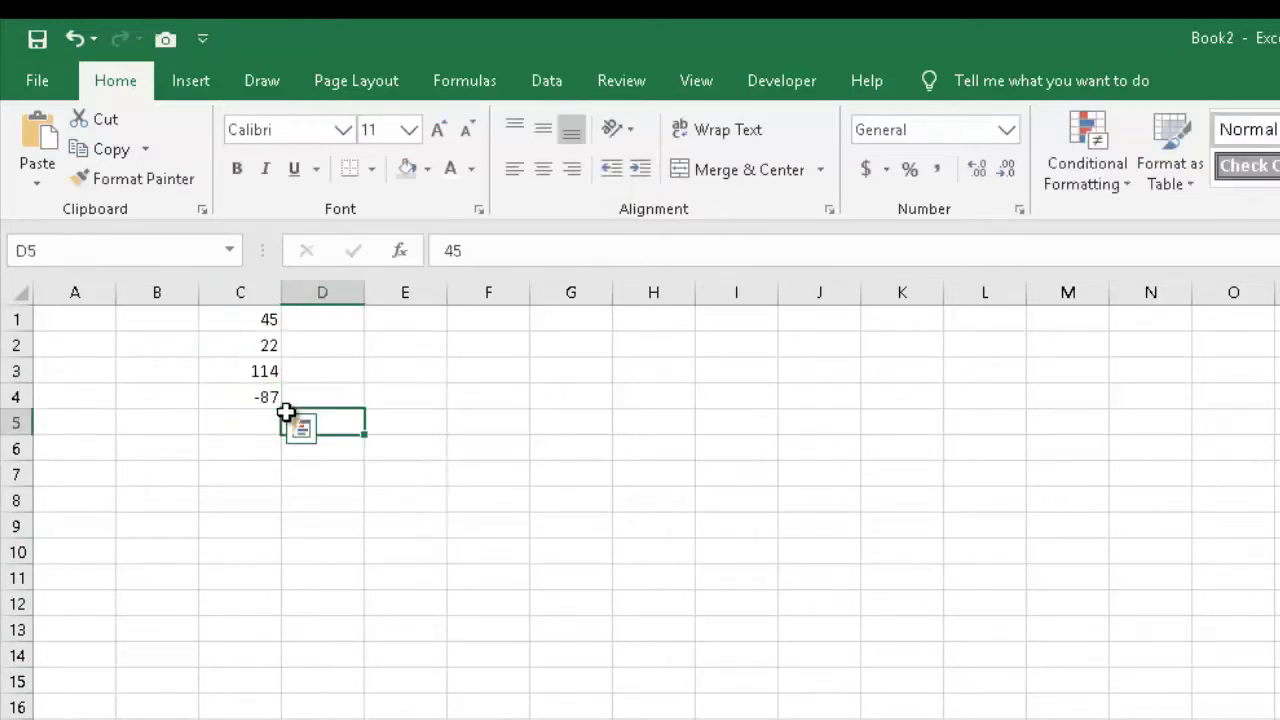
left_click_drag(265, 320, 266, 395)
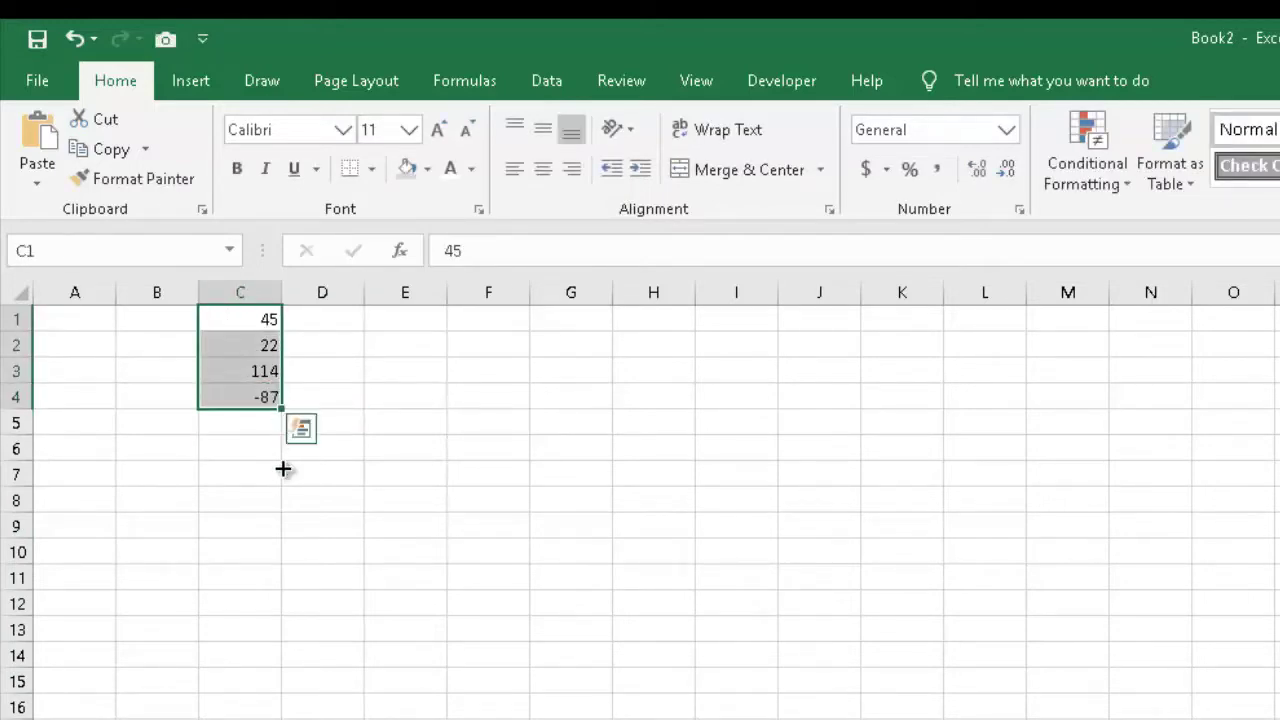
left_click_drag(283, 468, 283, 718)
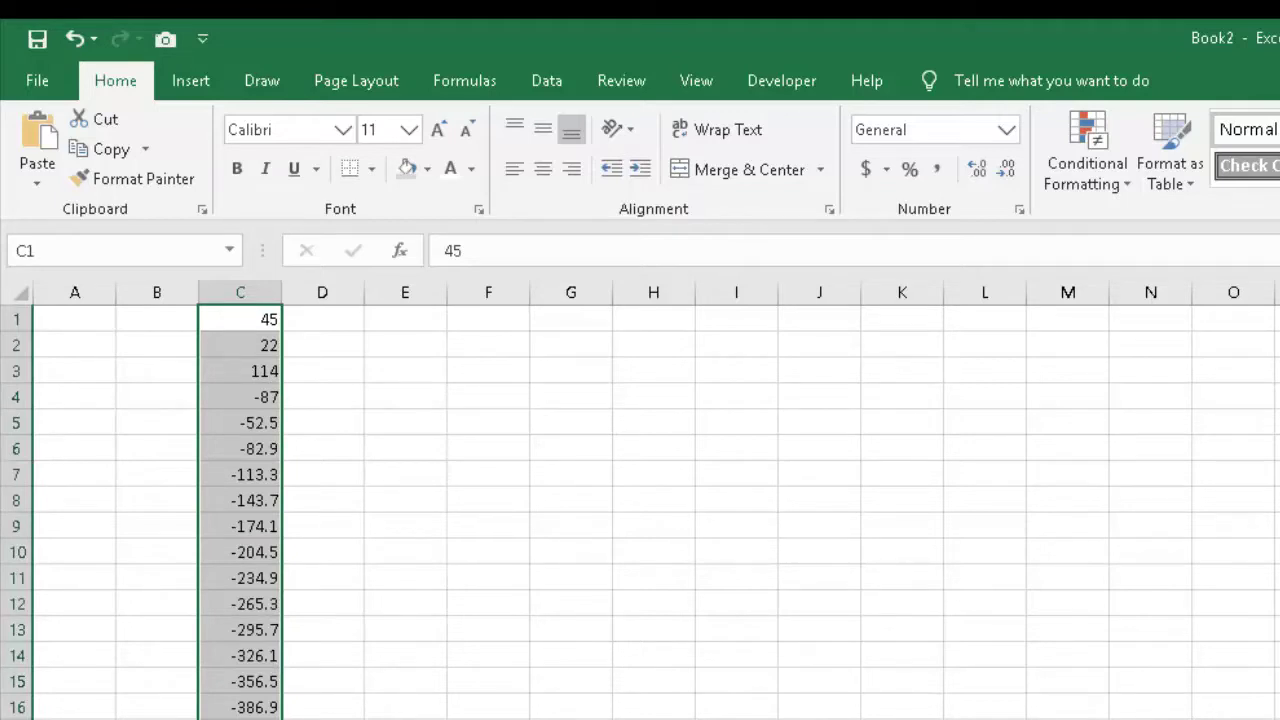
key("ctrl+z")
left_click(260, 597)
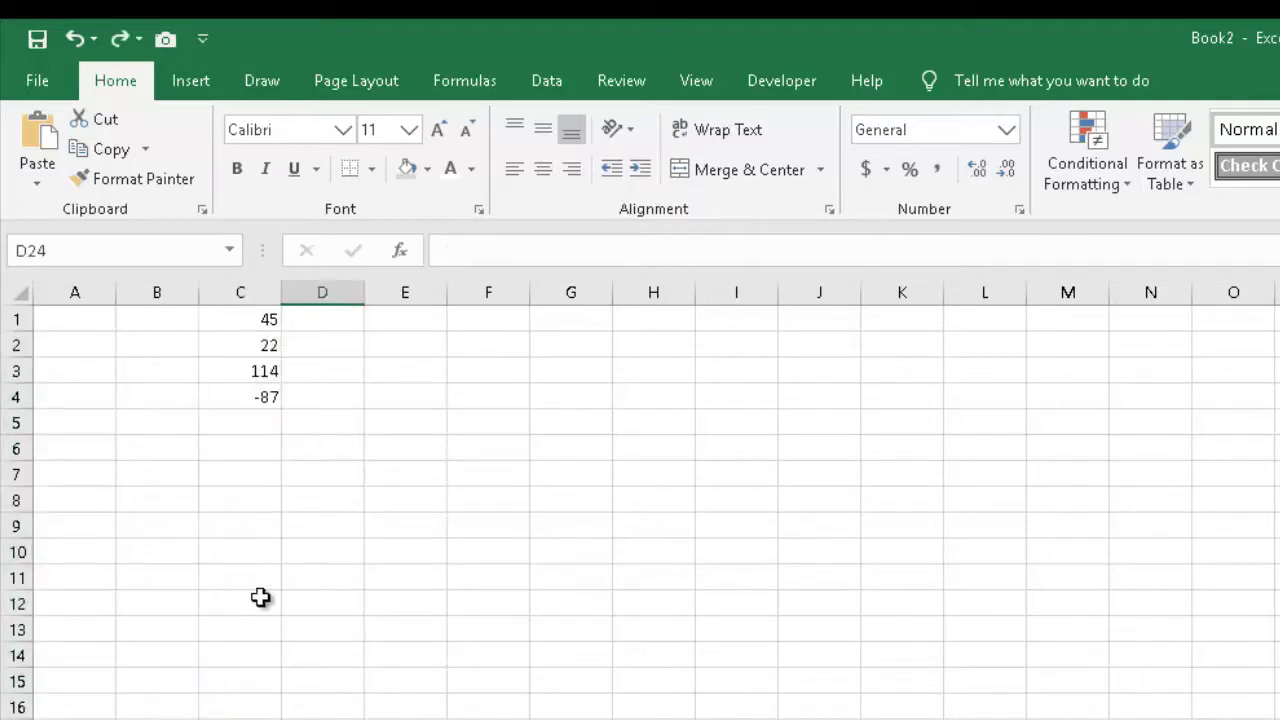
Clear cells C1:C5 and enter the weekday Tuesday in C1
left_click_drag(246, 318, 243, 421)
key("Delete")
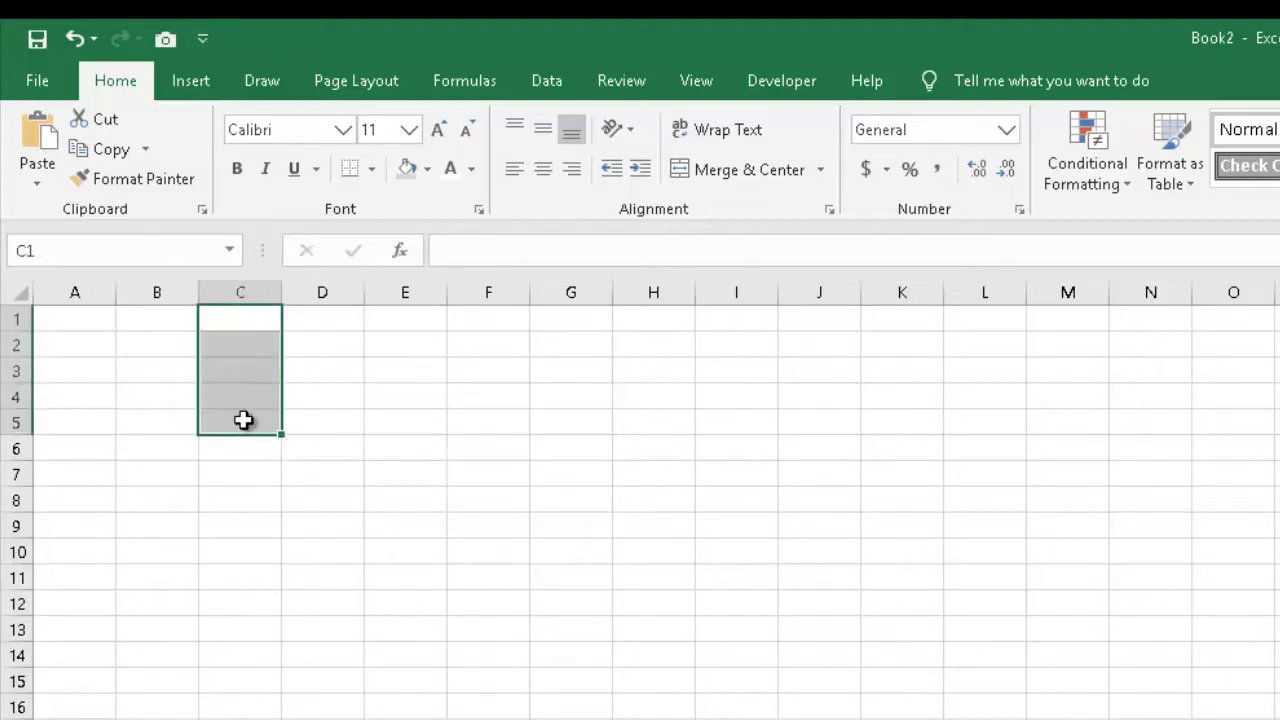
left_click(254, 319)
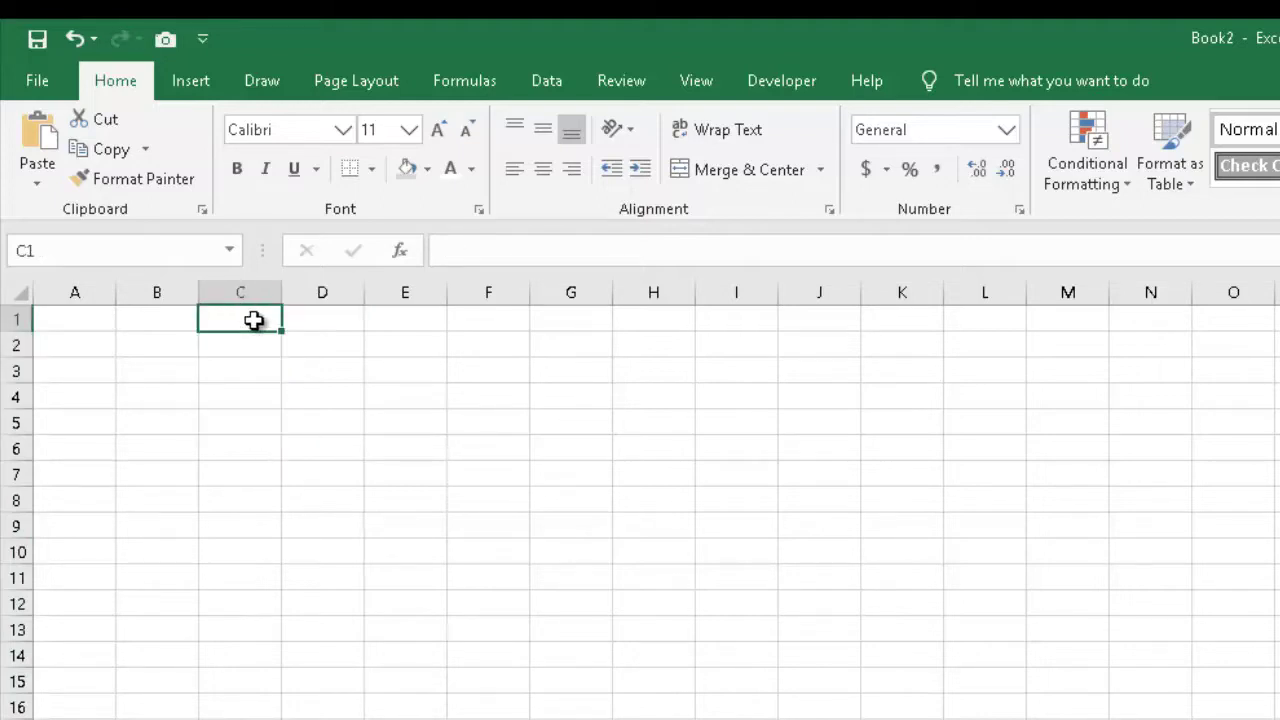
type("tuesday")
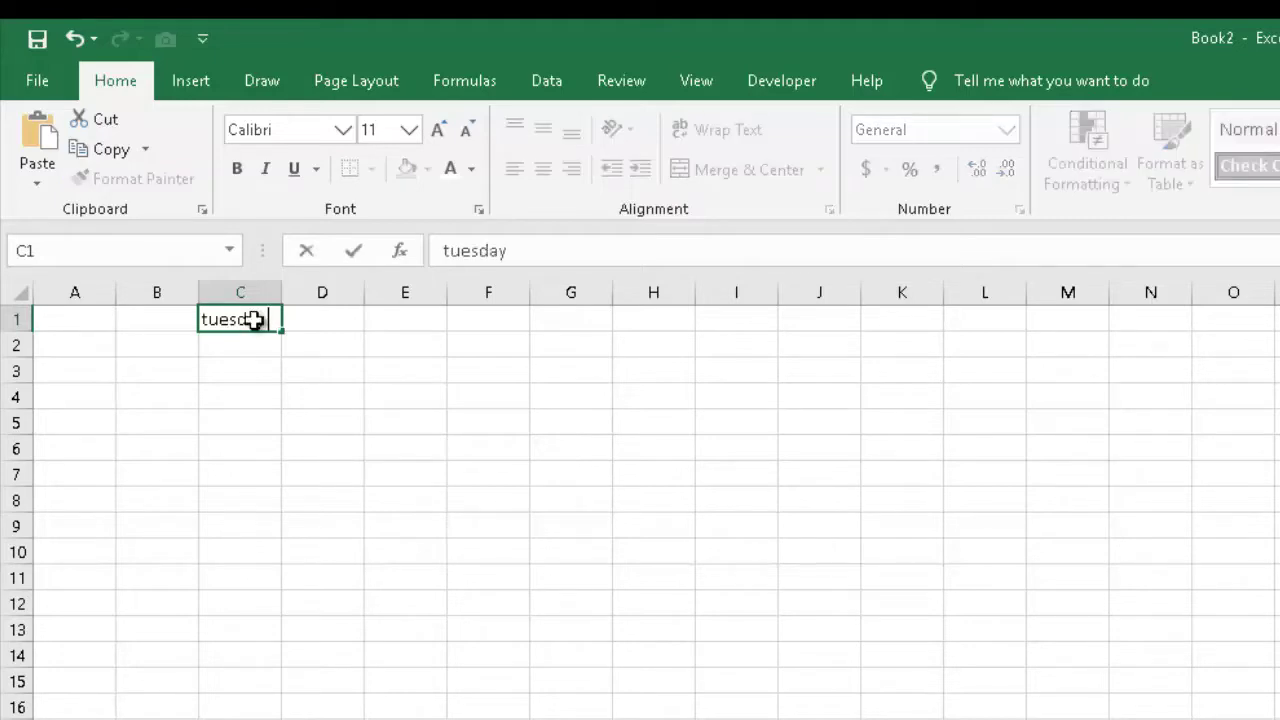
key("Return")
Fill the weekday series from C1 down column C past row 16, and clear the filled cells
left_click(251, 320)
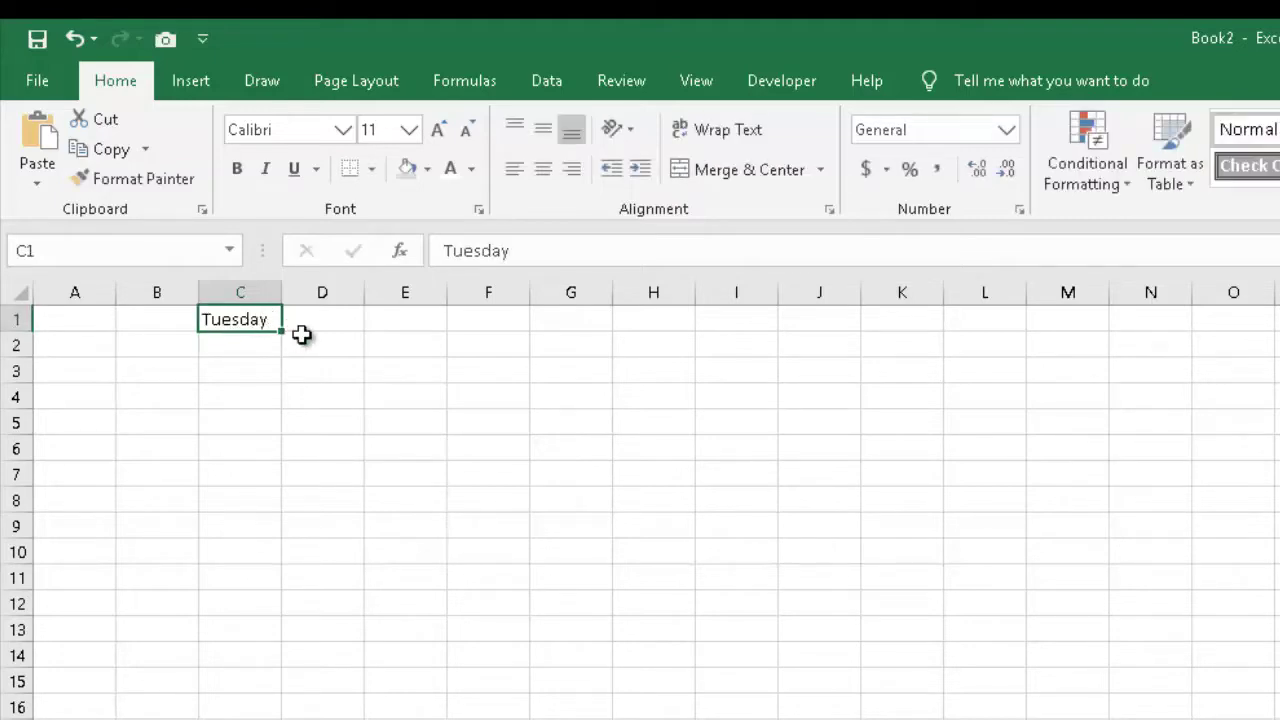
left_click_drag(282, 332, 285, 718)
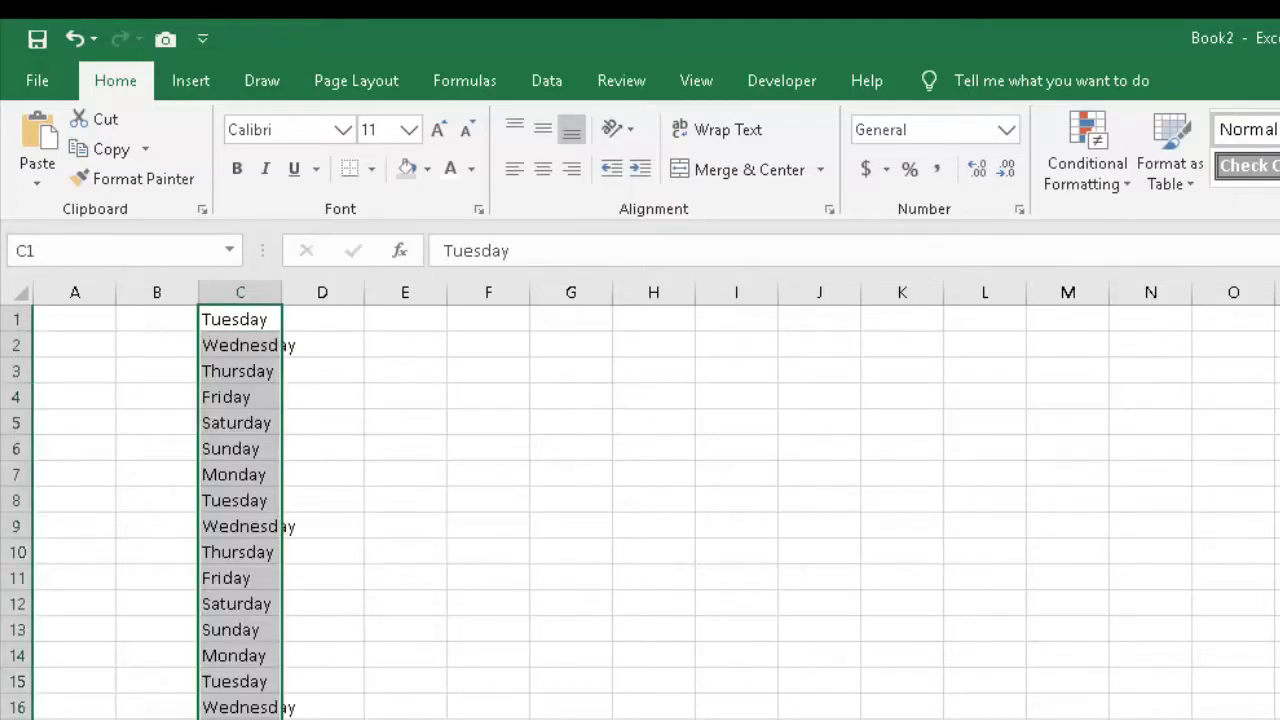
key("Delete")
Enter the date 12/12/2015 in cell C1
left_click(232, 320)
type("1")
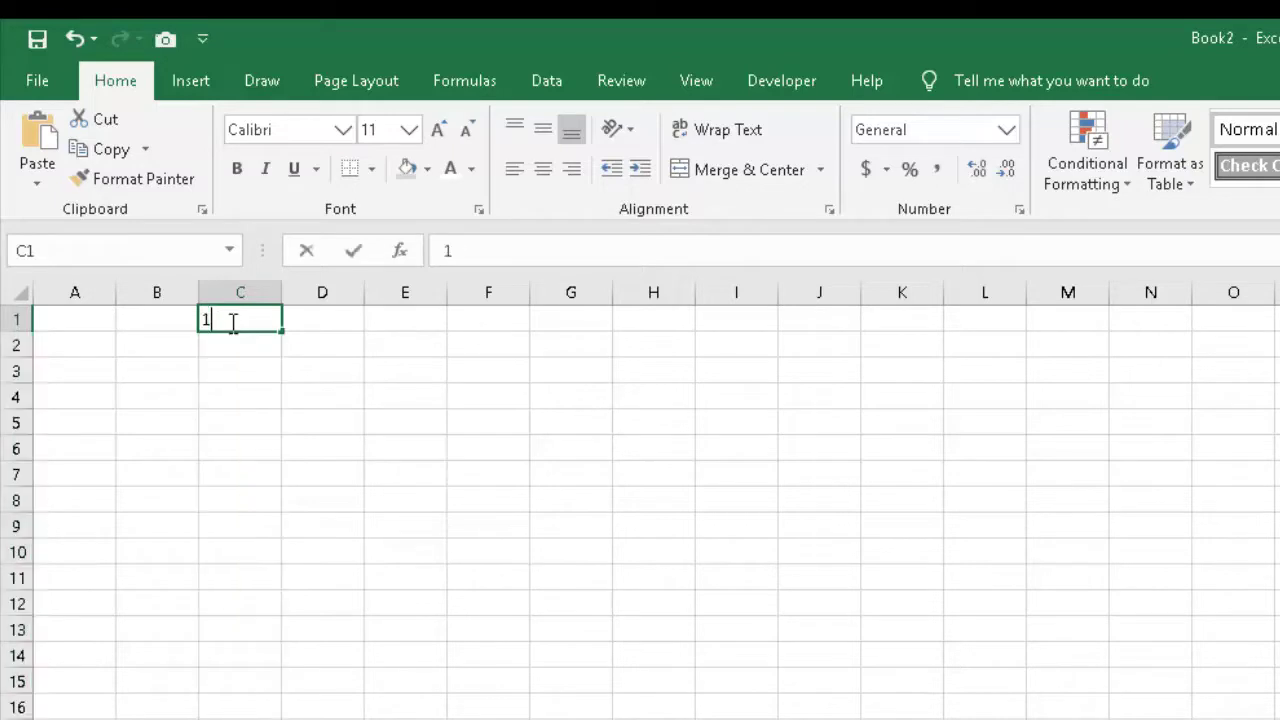
type("2/12/2015")
key("Return")
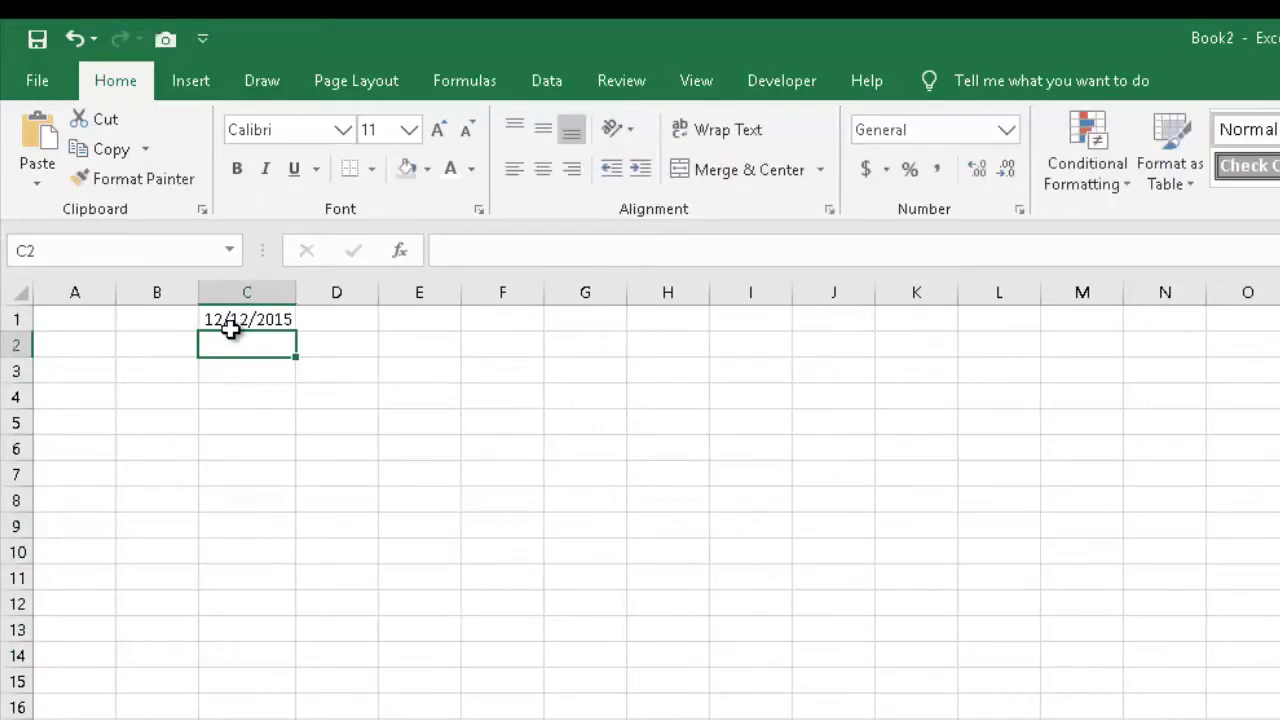
Fill the single date in C1 down column C, and undo the fill
left_click(234, 322)
left_click_drag(294, 332, 266, 716)
key("ctrl+z")
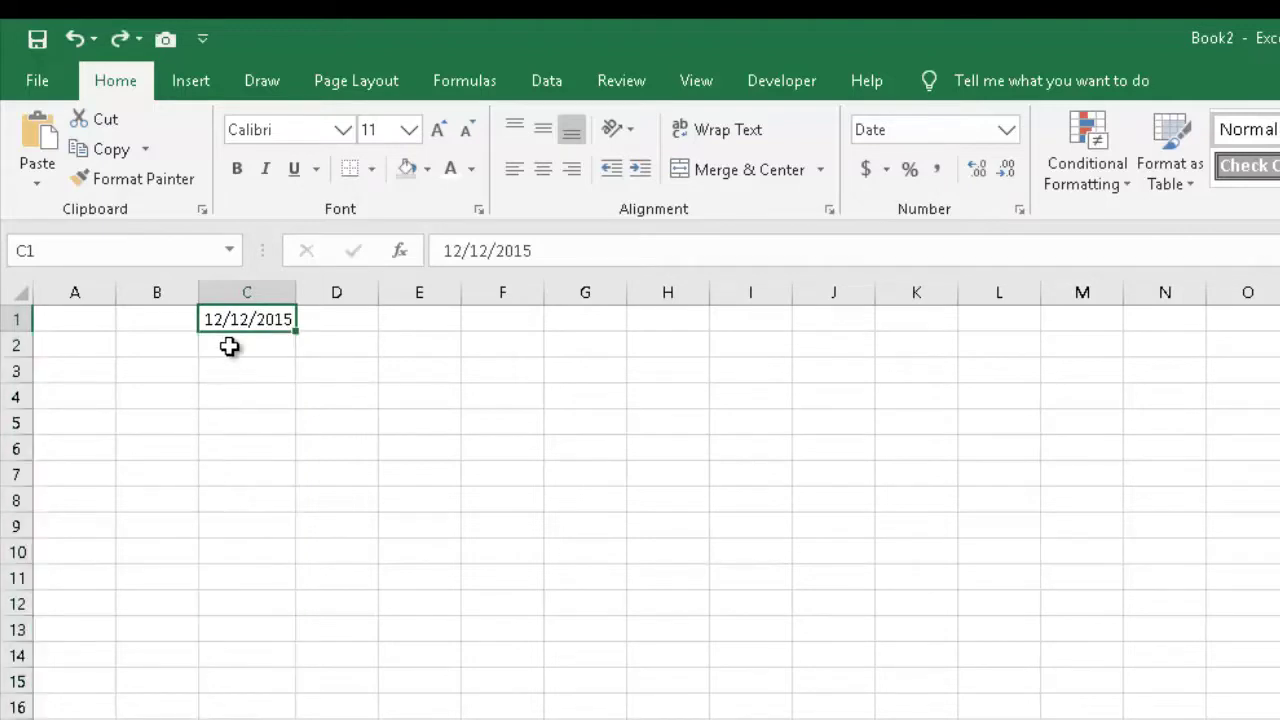
Enter the date 12/14/2015 in cell C2
left_click(231, 346)
type("12/14/2015")
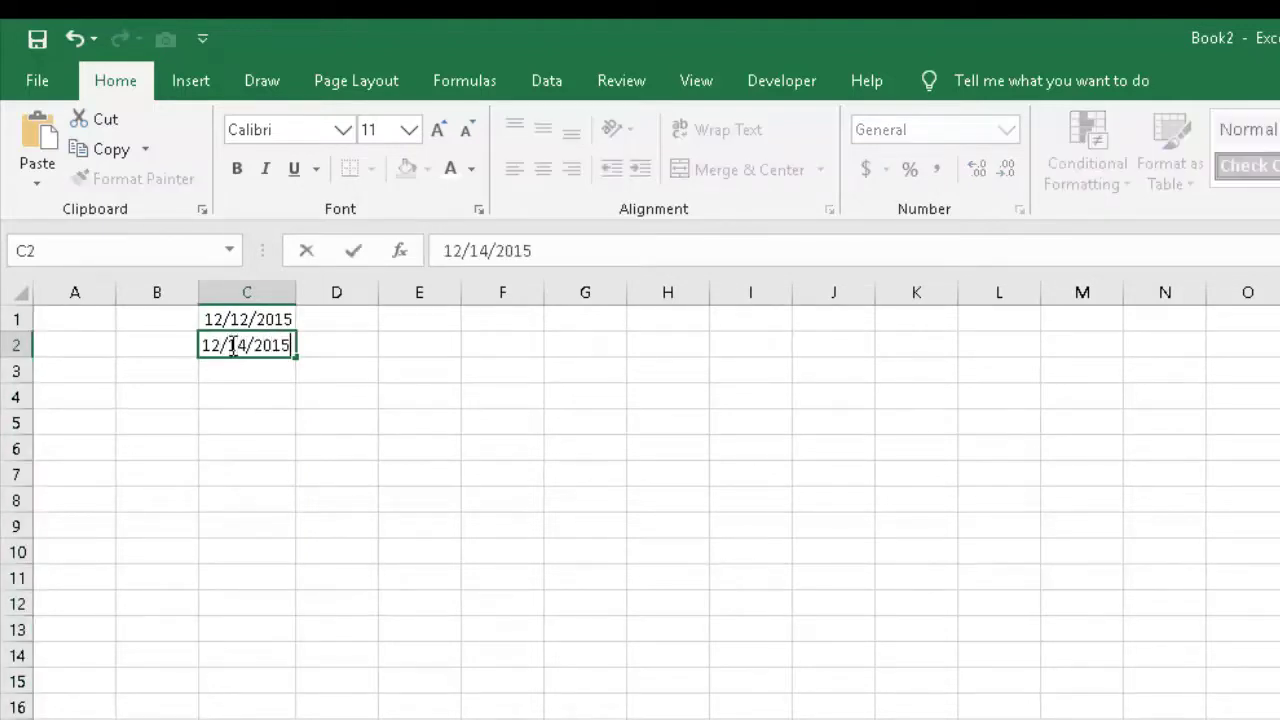
key("Return")
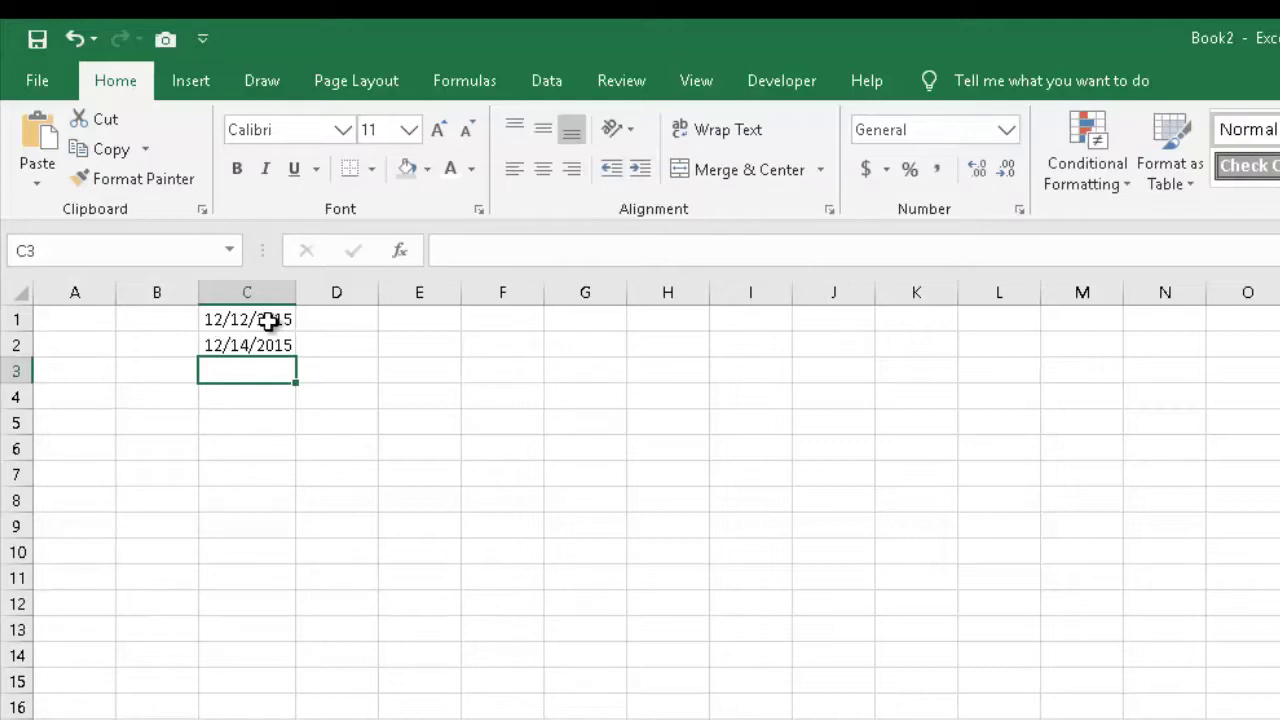
Extend the two-day-interval date series from C1:C2 down to C14, and clear the filled range
left_click_drag(266, 320, 289, 662)
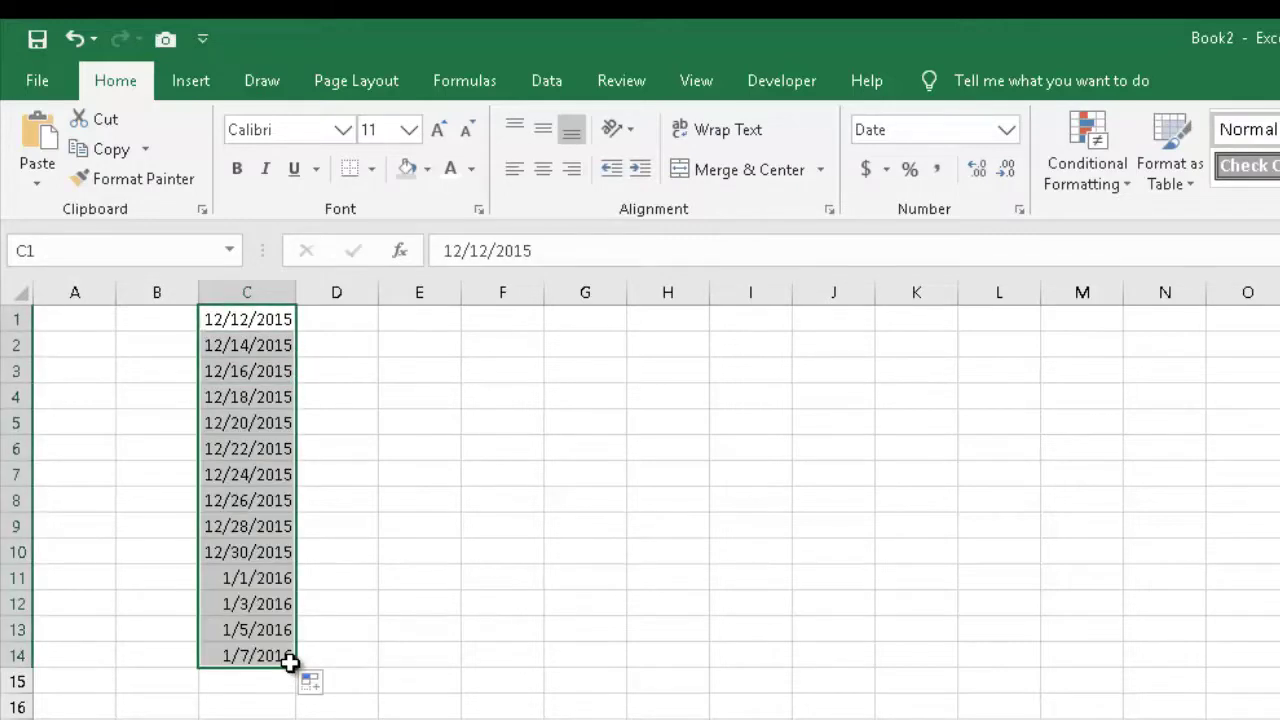
key("Delete")
left_click(277, 497)
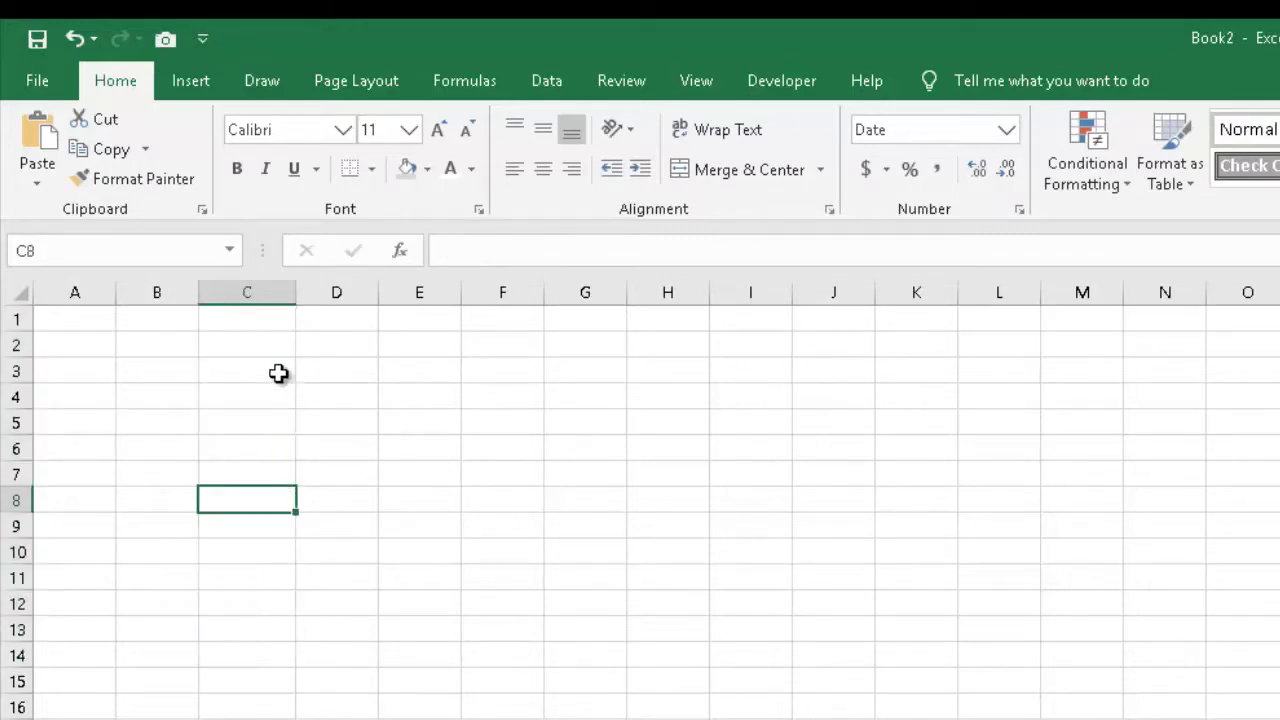
Enter the text Hi in cell C1 and there in cell C2
left_click(243, 327)
type("Hi")
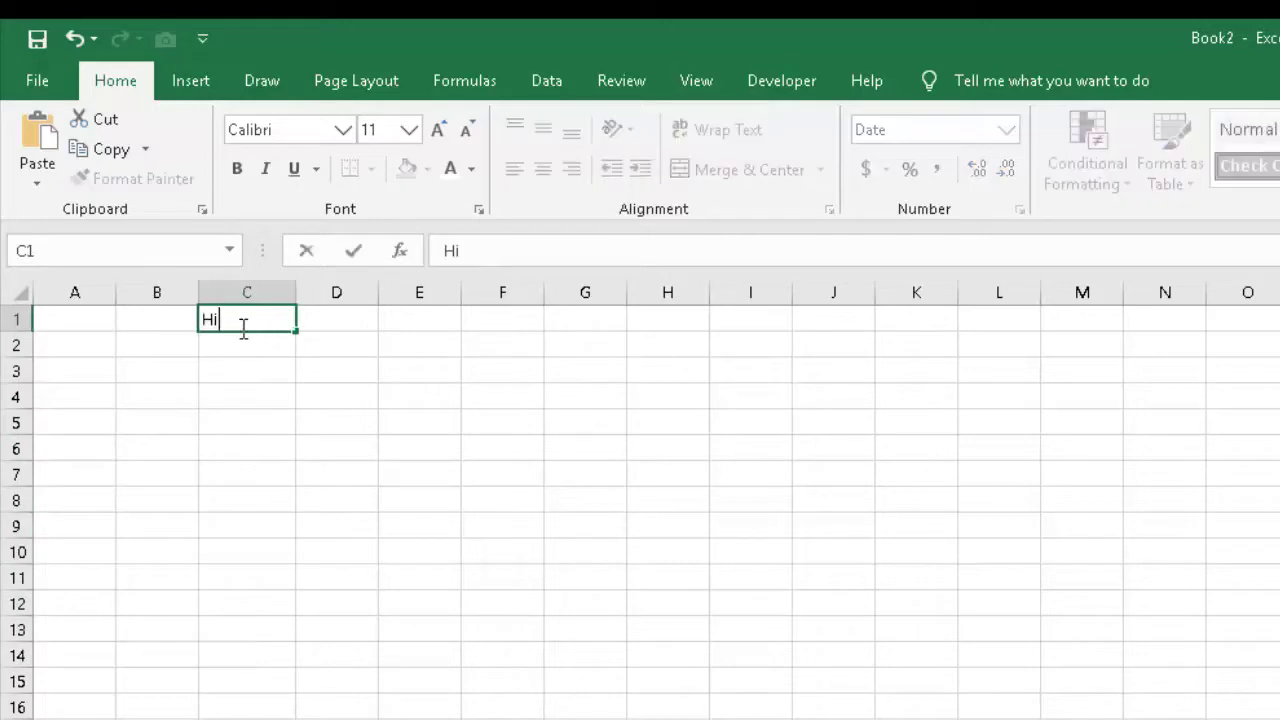
key("Return")
type("there")
key("Return")
Fill the Hi/there text pattern from C1:C2 down column C, and clear the filled range
left_click_drag(243, 329, 297, 715)
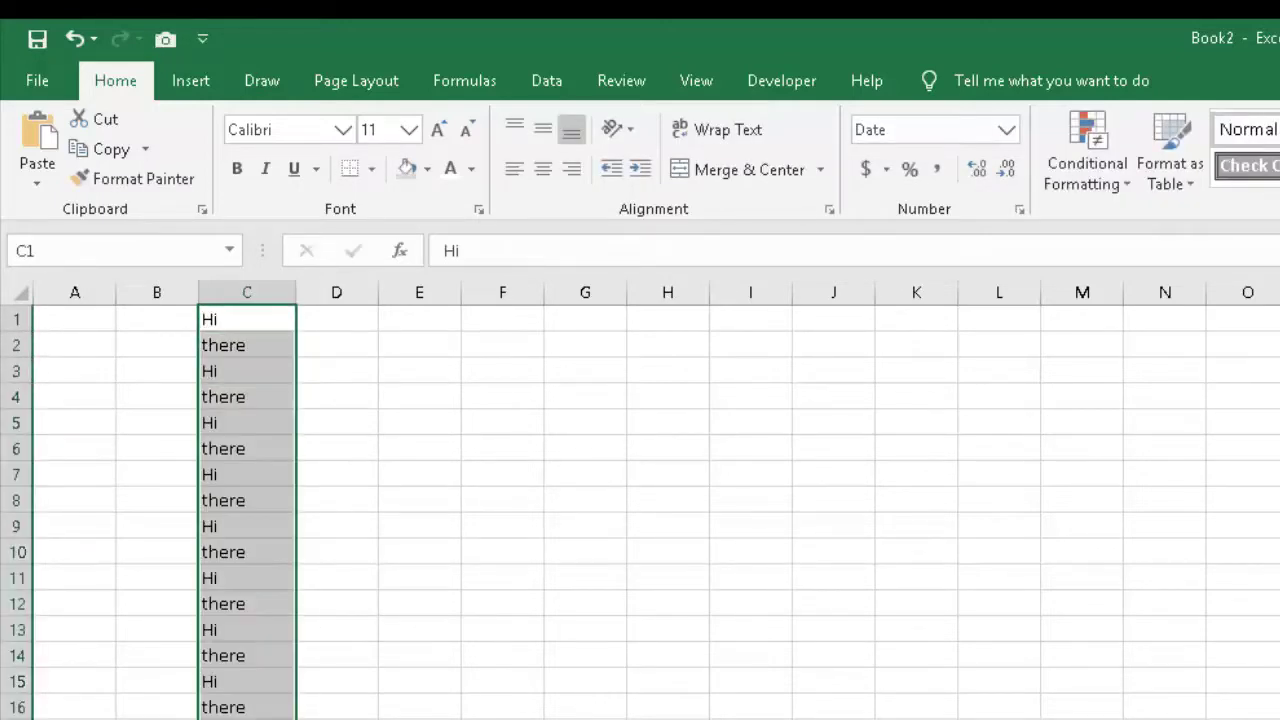
key("Delete")
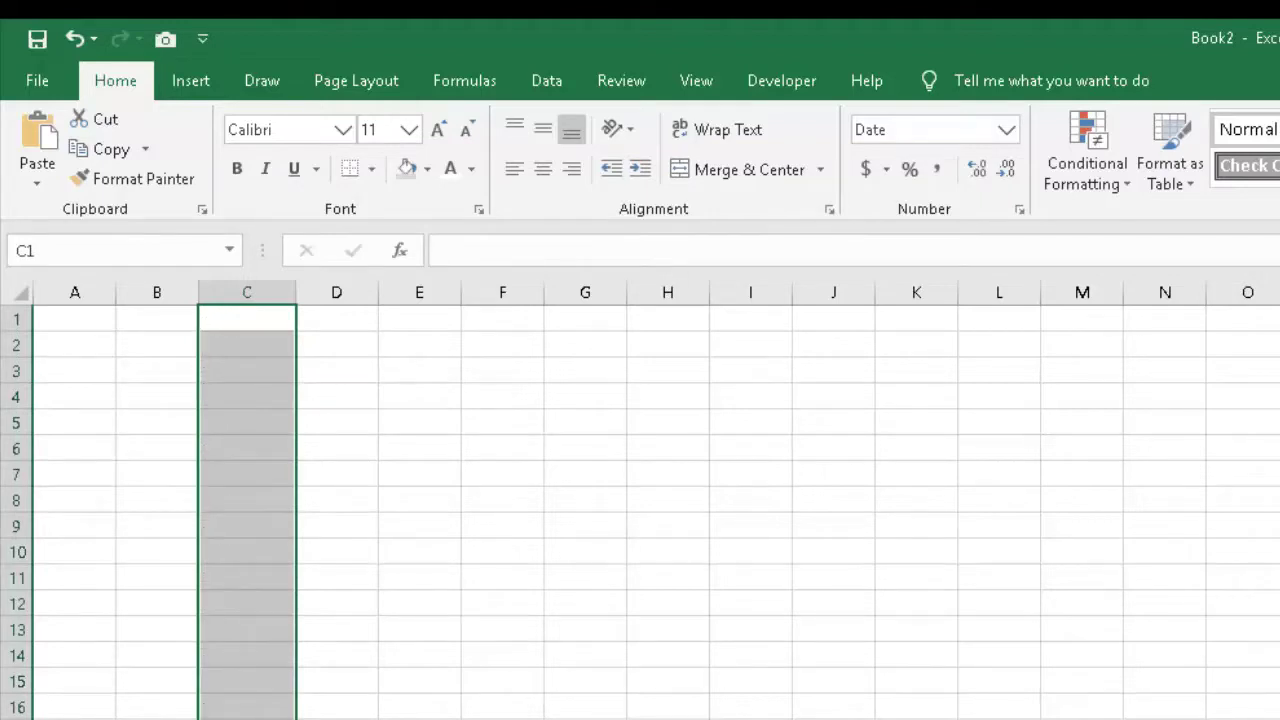
left_click(262, 629)
Enter Group 1 in cell C1 and Group 2 in cell C2
left_click(247, 345)
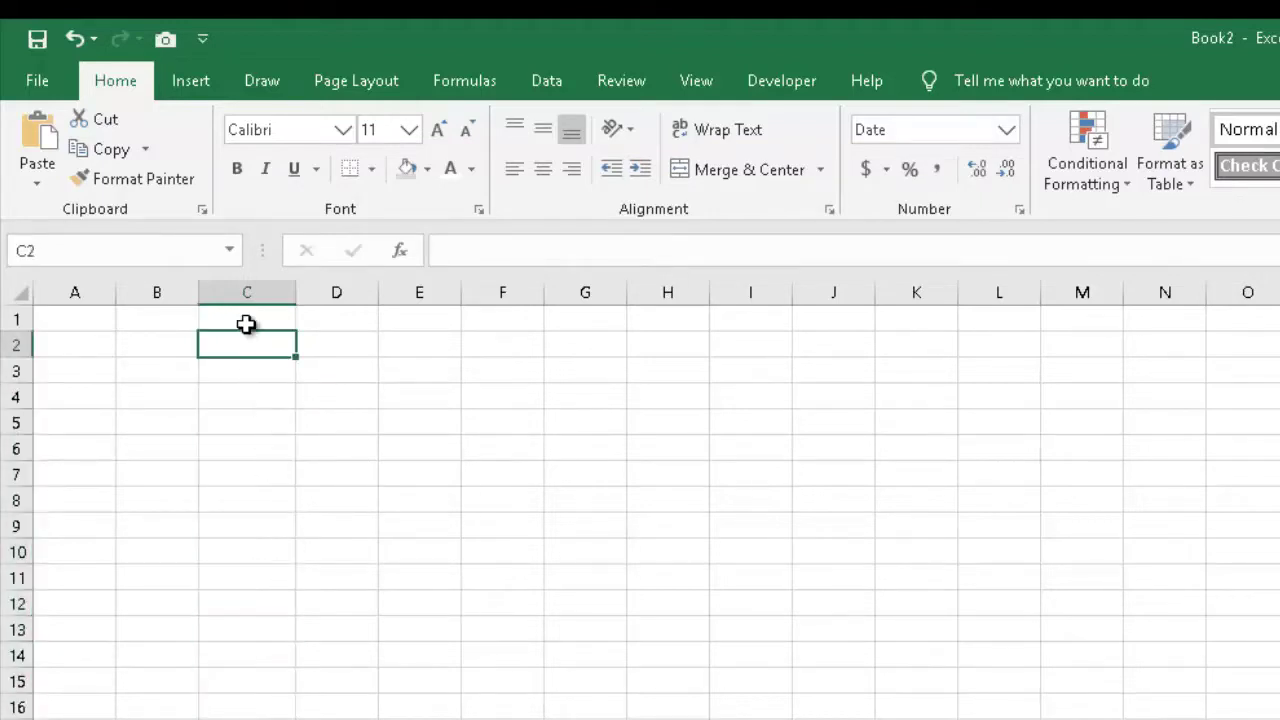
left_click(247, 315)
type("Group 1")
key("Return")
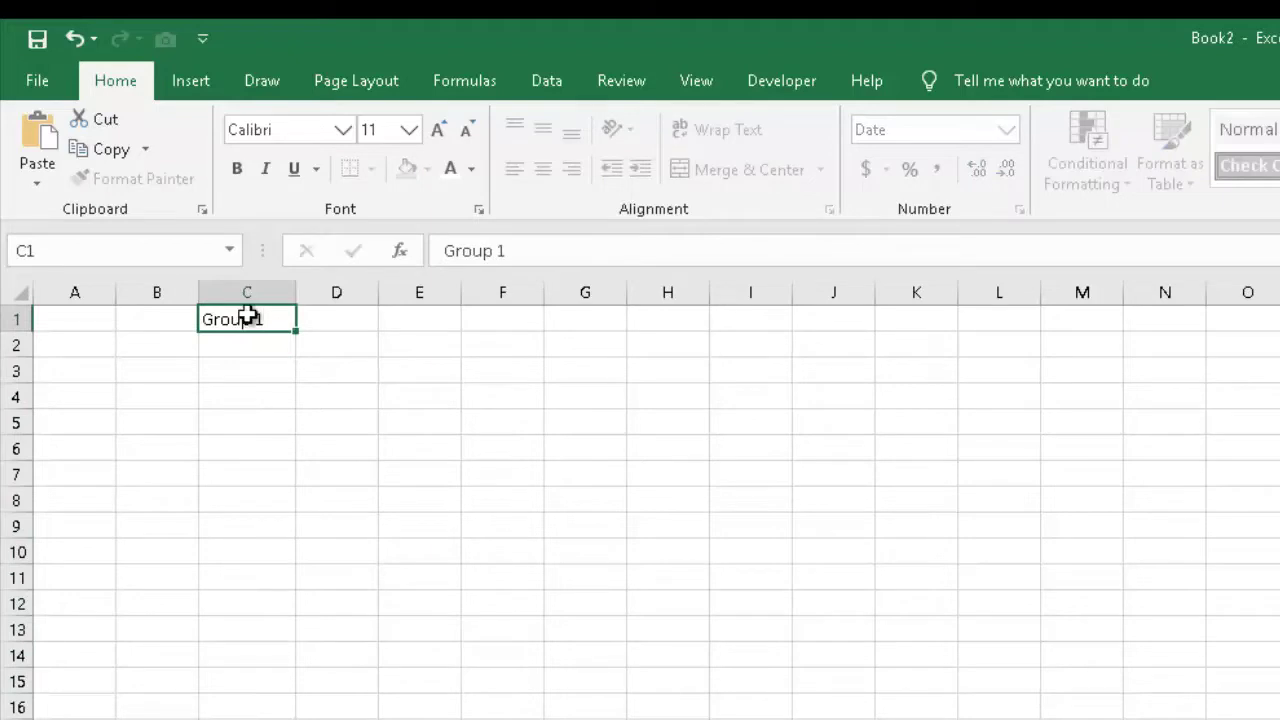
type("Group 2")
key("Return")
key("Return")
Extend the Group series from C1:C2 down column C, and clear the filled range
left_click_drag(247, 317, 251, 346)
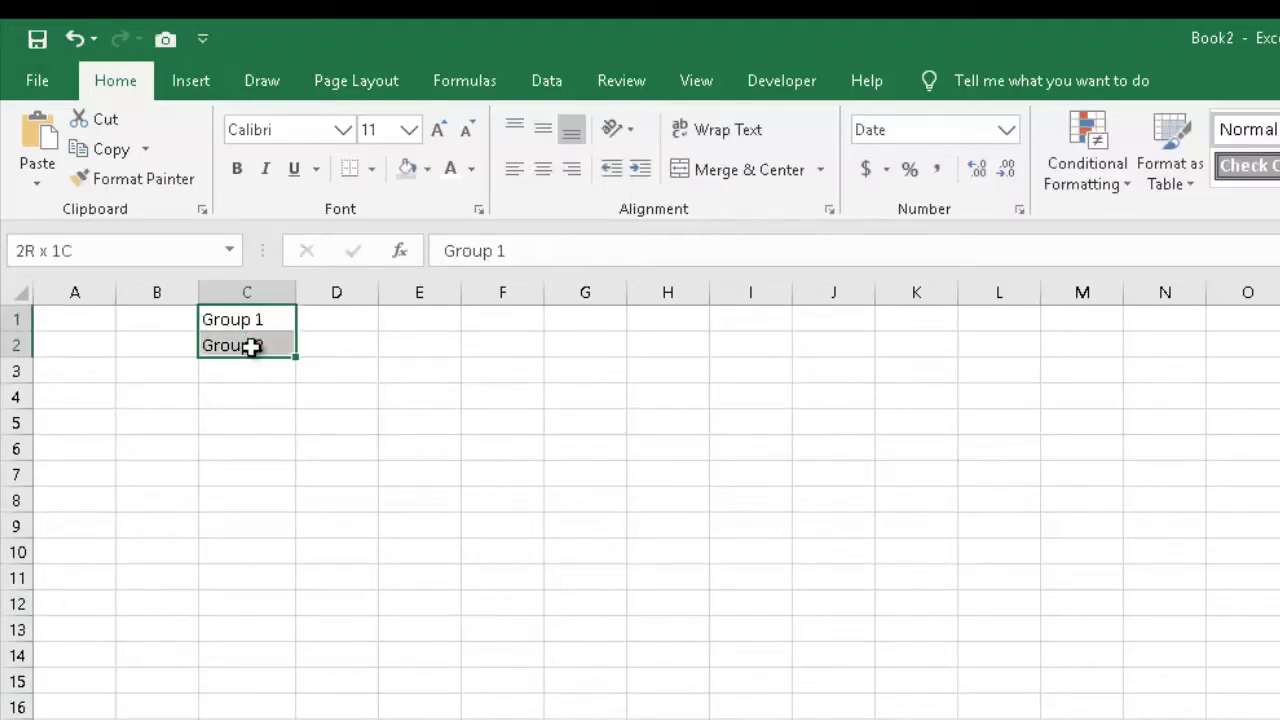
left_click_drag(295, 489, 295, 715)
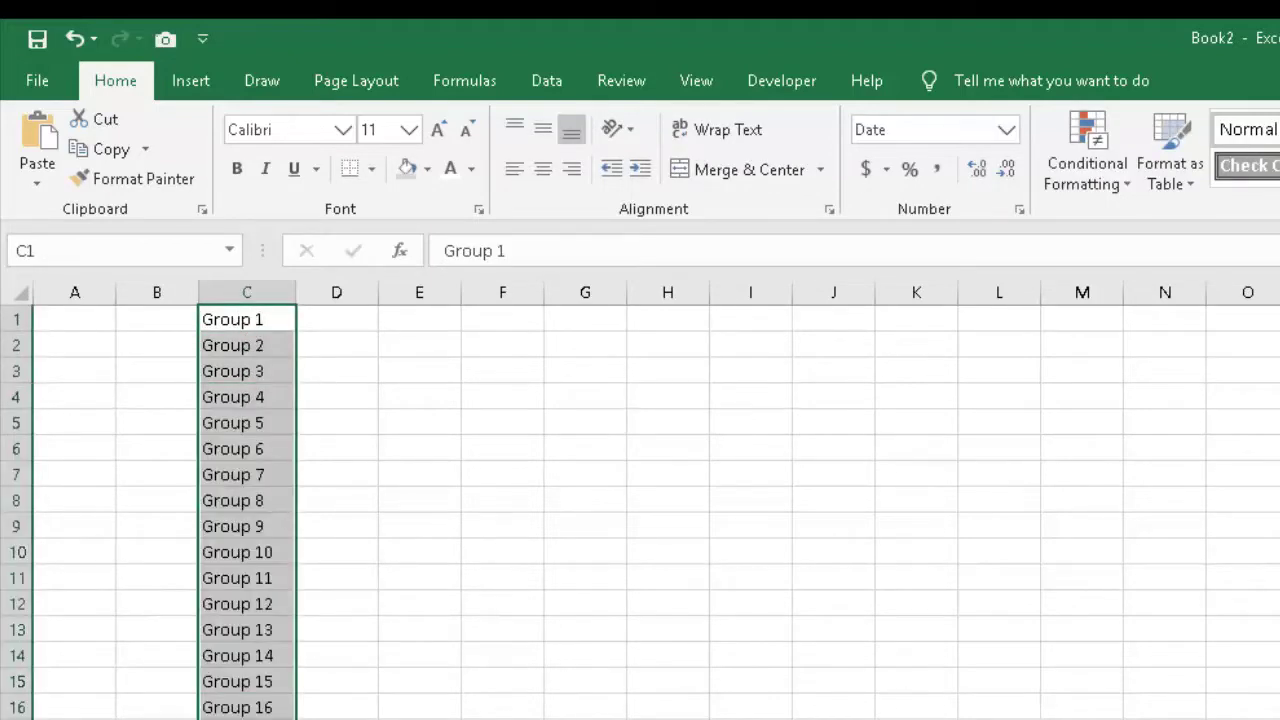
key("Delete")
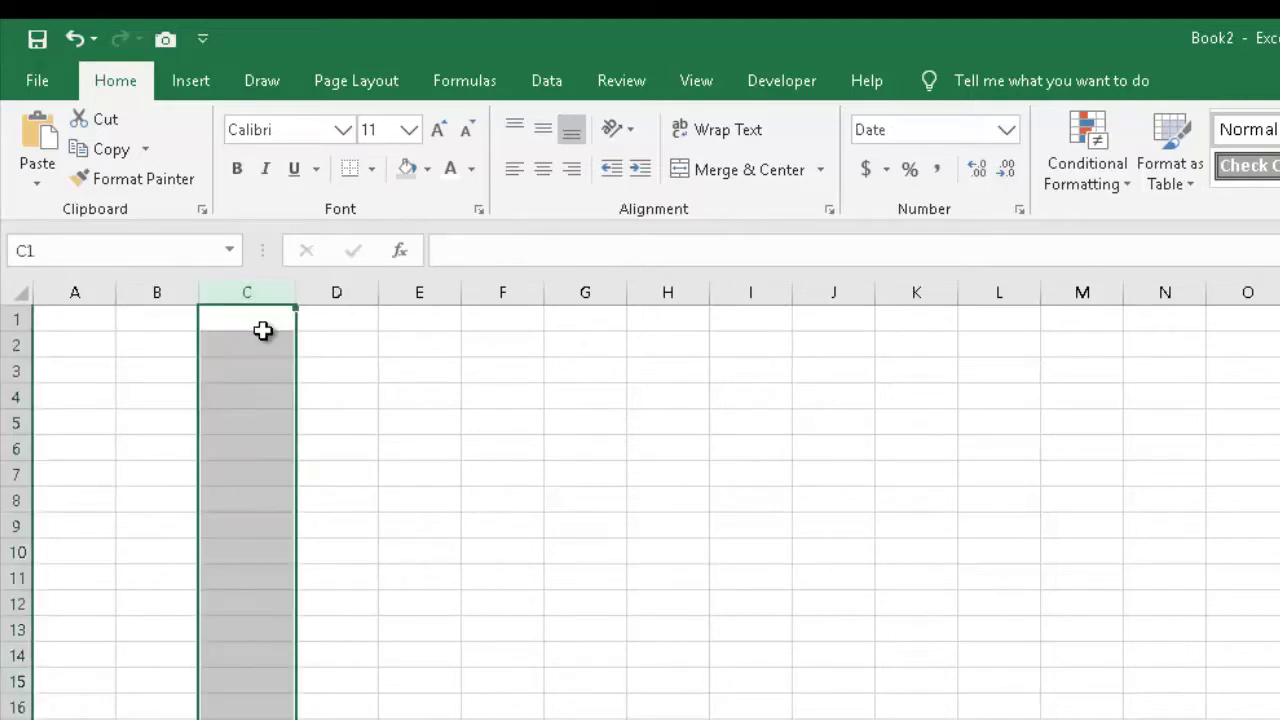
Enter the numbers 45, 54 and 54 in cells C1 to C3
left_click(263, 331)
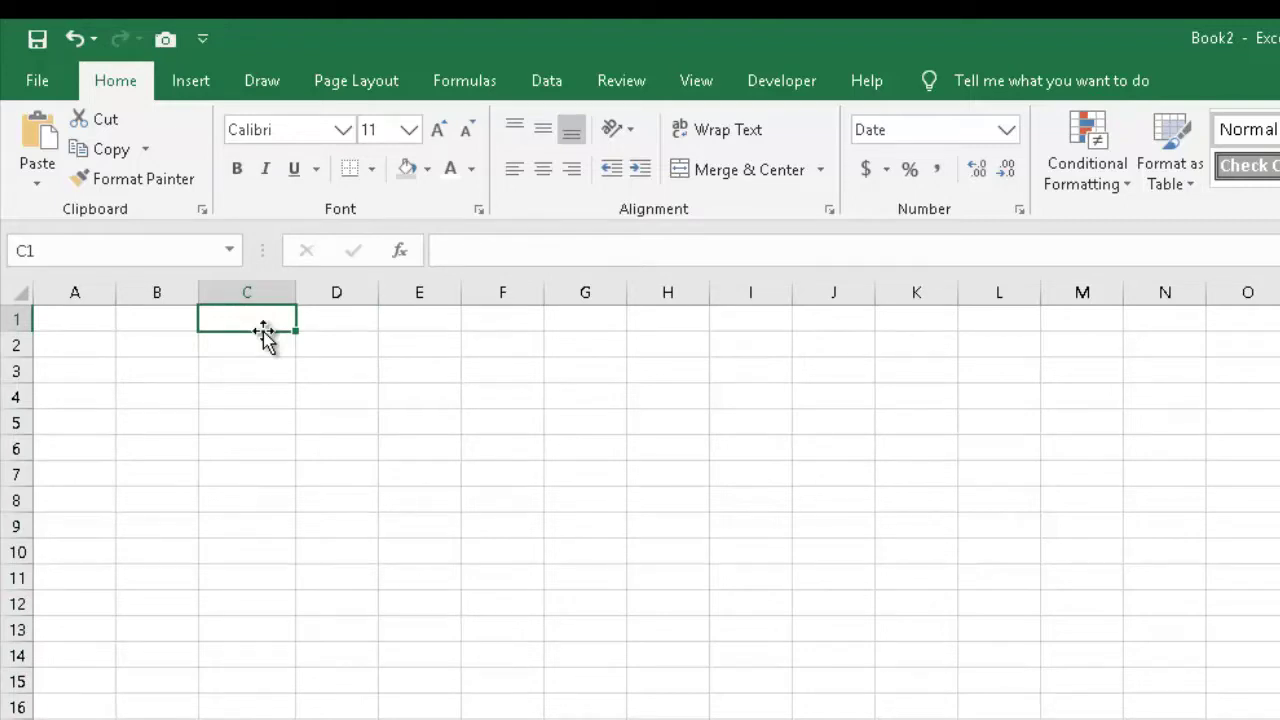
type("45")
key("Return")
type("54")
key("Return")
type("54")
key("Return")
key("Up")
key("Up")
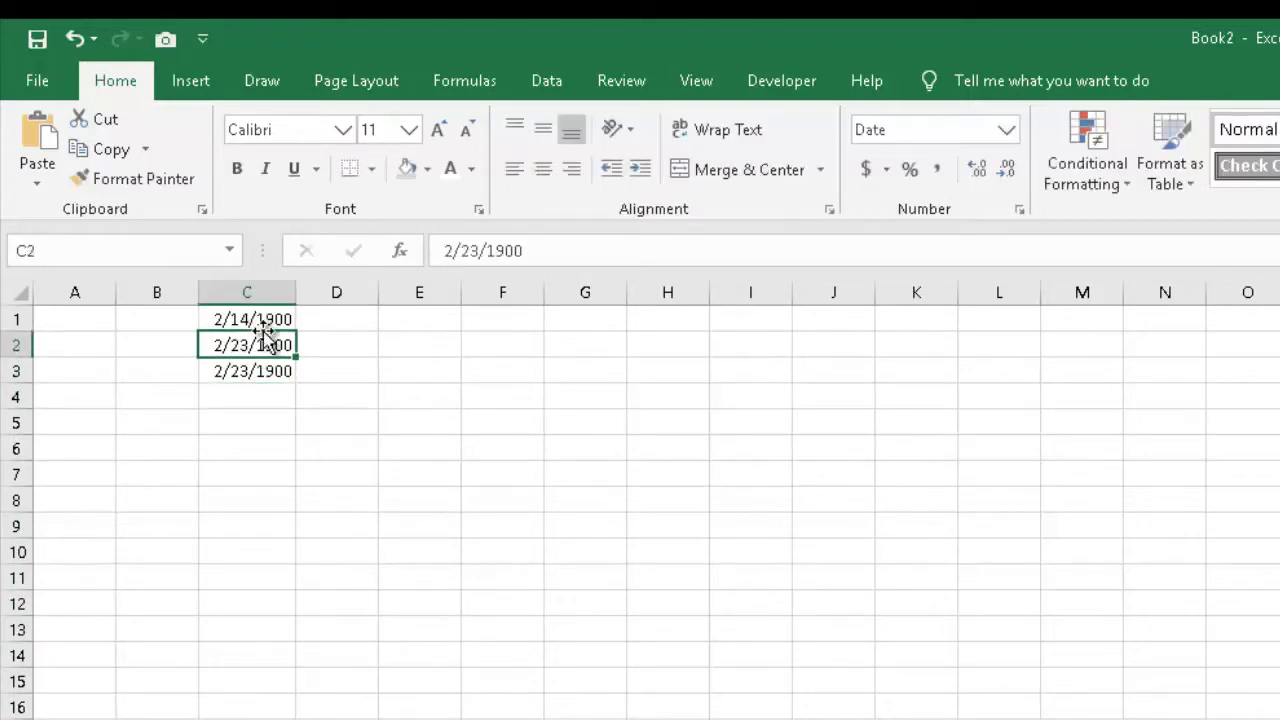
Enter the numbers 45, 12 and 154 in cells F1 to F3
key("Up")
key("Right")
key("Right")
key("Right")
type("45")
key("Return")
type("12")
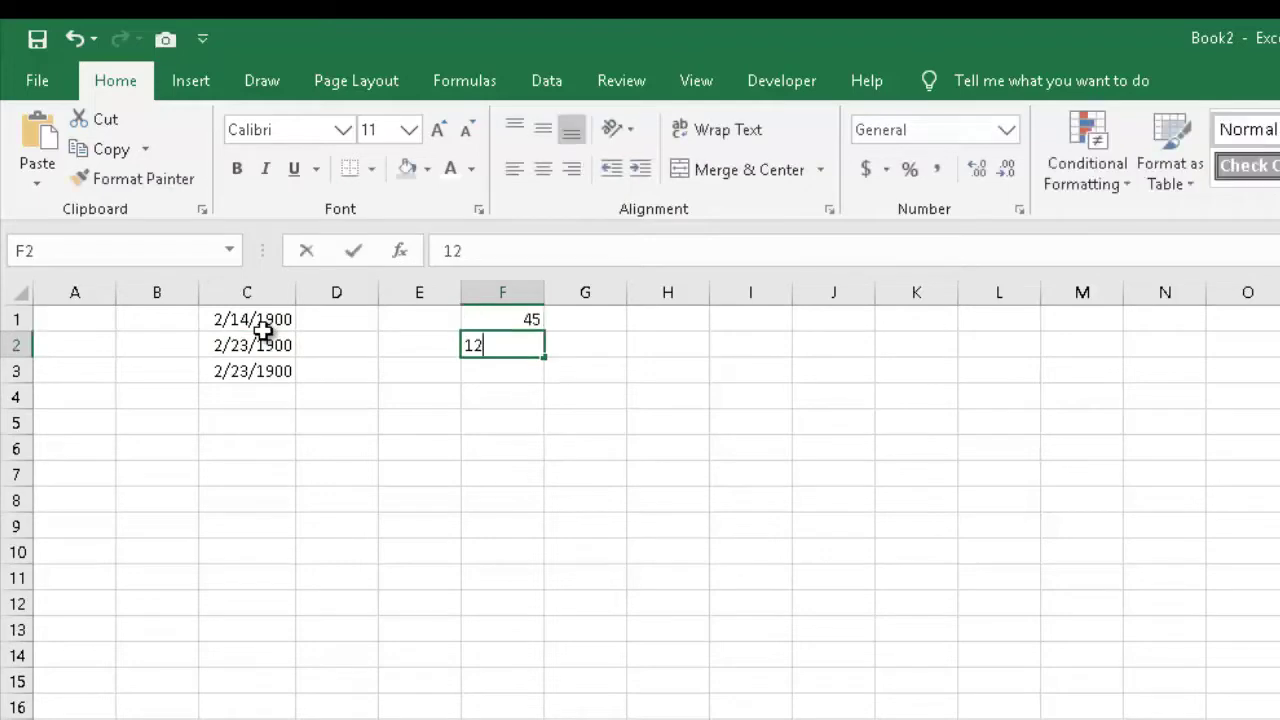
key("Return")
type("154")
key("Return")
Enter the numbers 58, 54 and 21 in cells G1 to G3
key("Up")
key("Up")
key("Up")
key("Right")
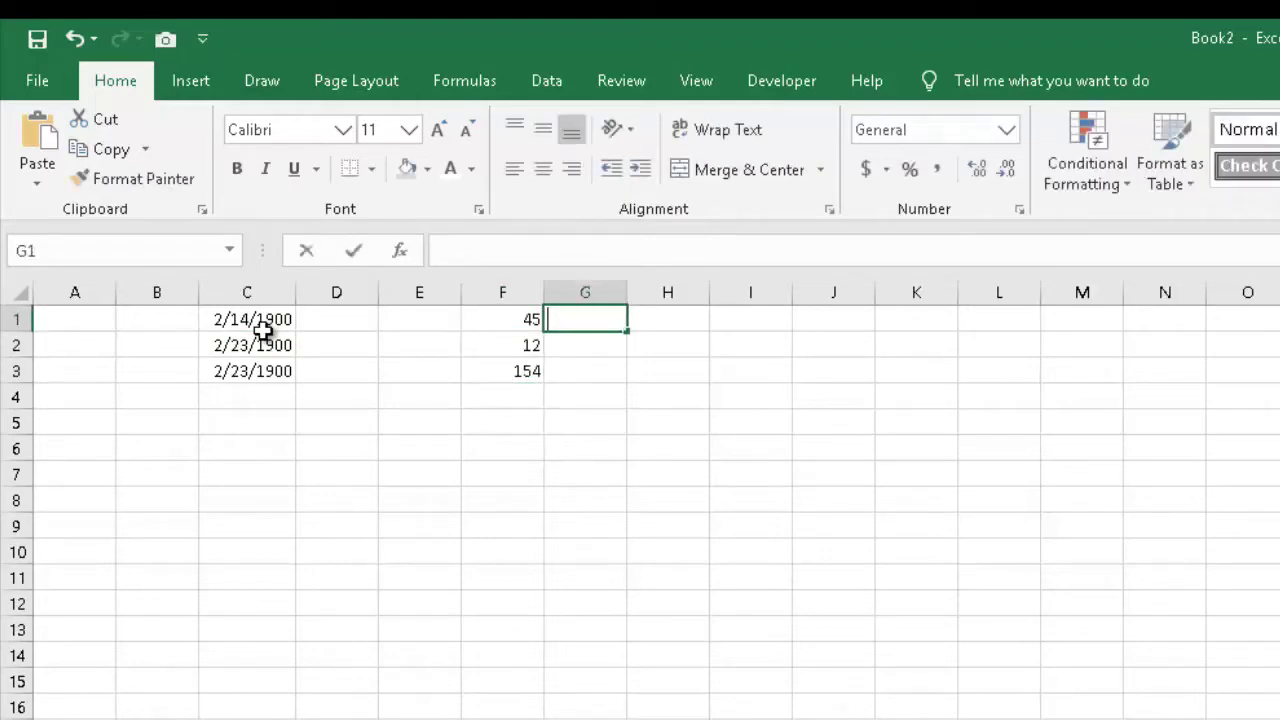
type("58")
key("Return")
type("54")
key("Return")
type("21")
key("Return")
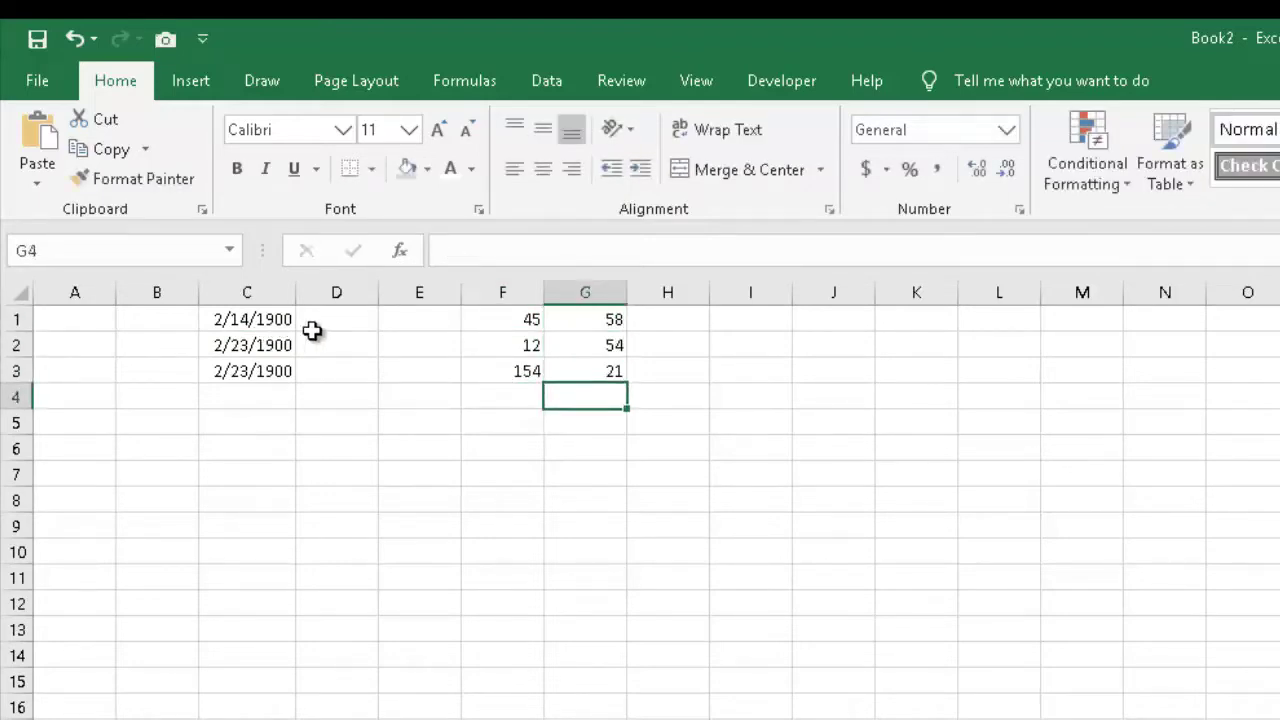
Enter the formula =F1+G1 in cell H1 to add the two numbers of the first row
left_click(660, 314)
left_click(642, 361)
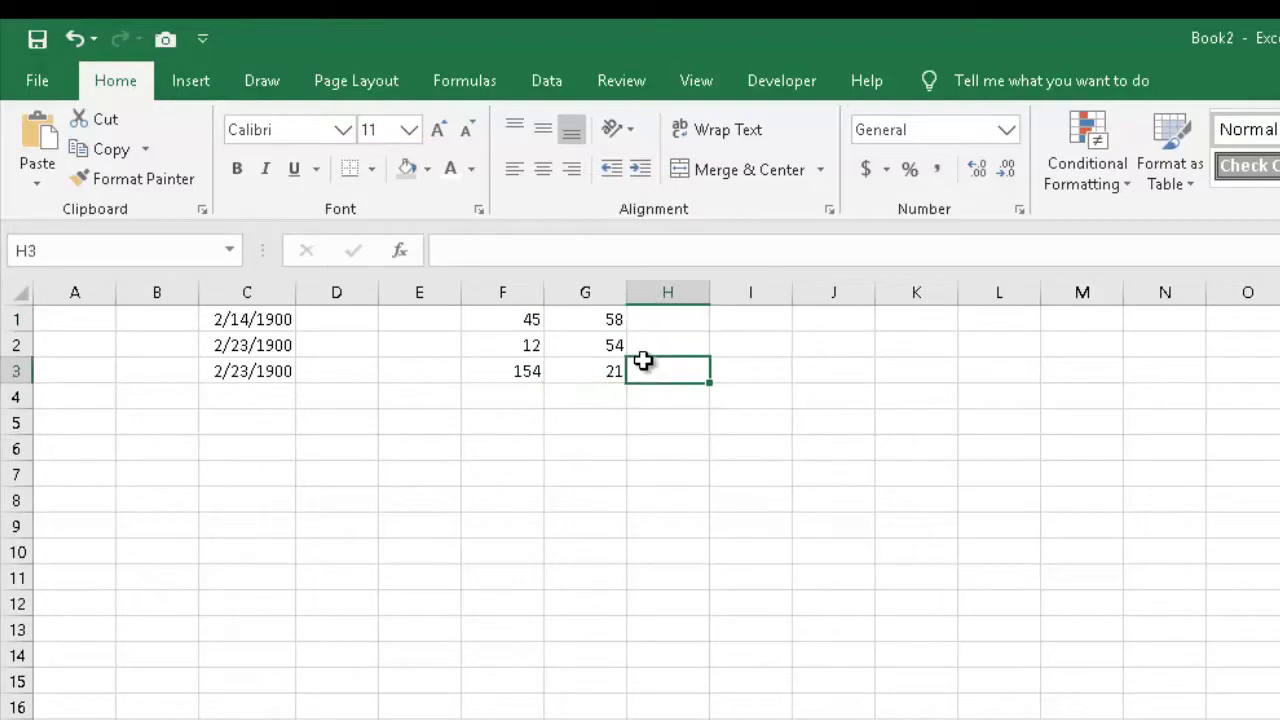
left_click(670, 320)
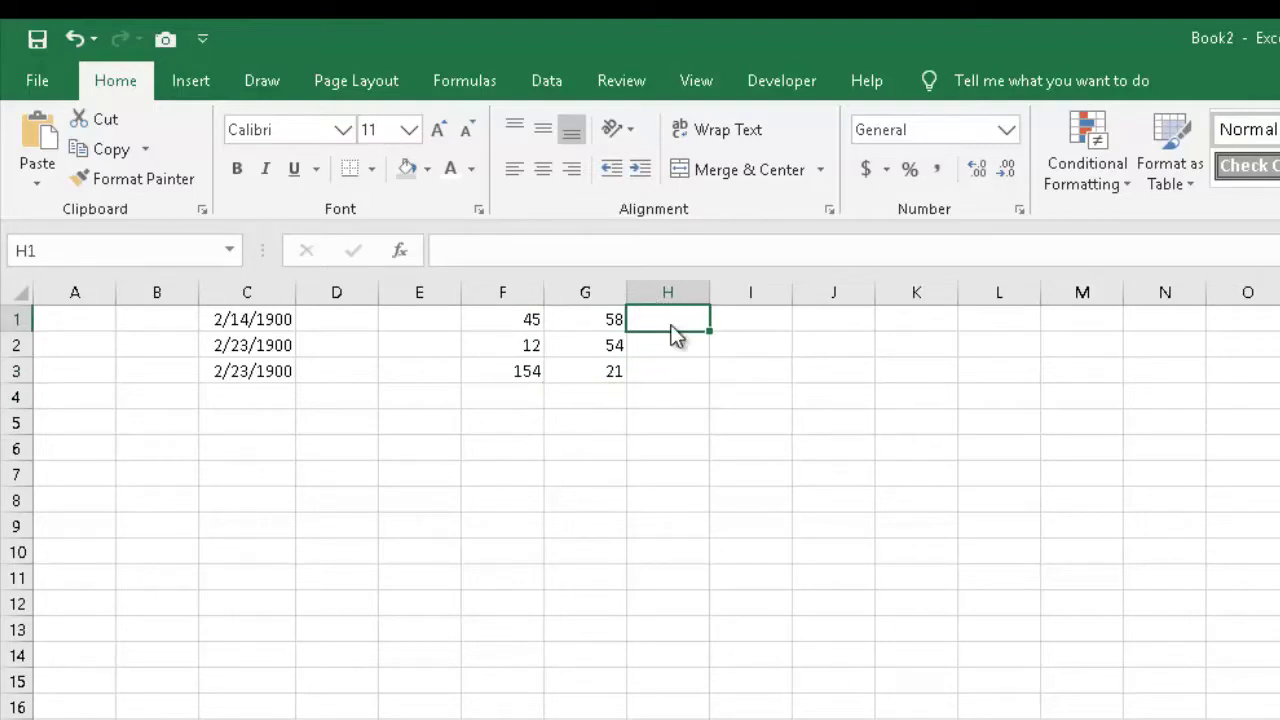
type("=")
left_click(528, 319)
type("+")
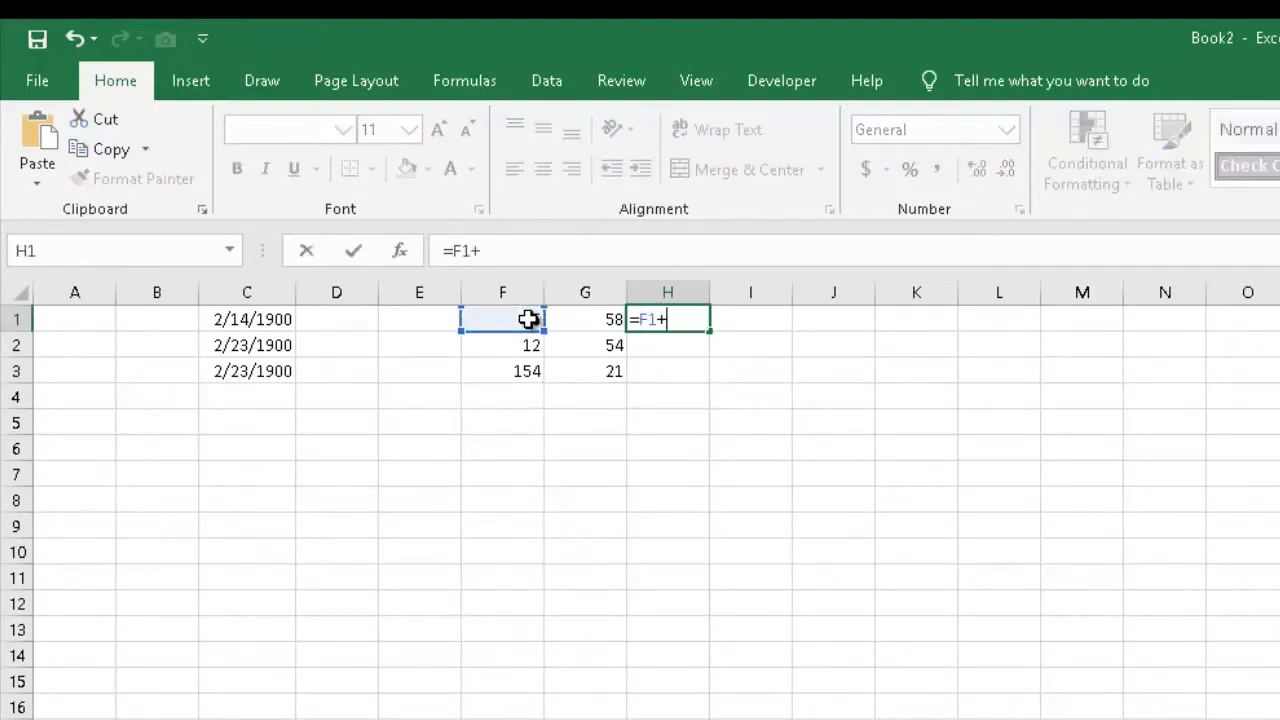
left_click(570, 312)
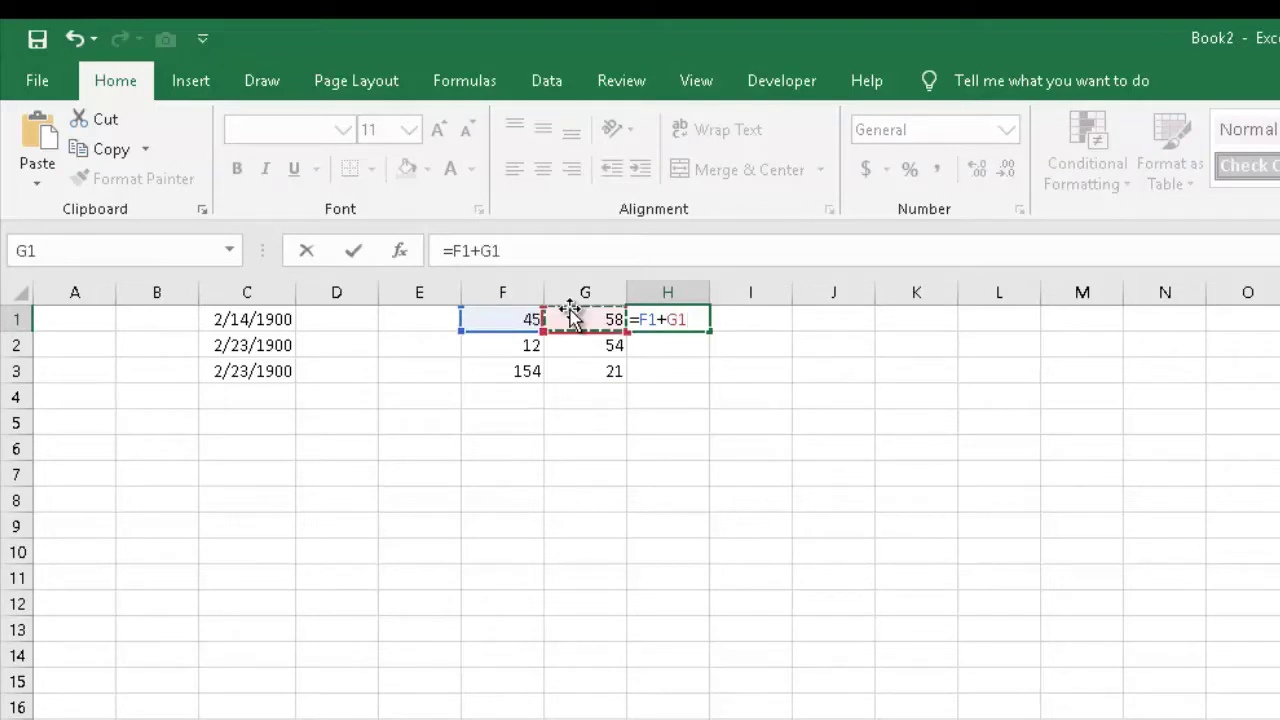
key("Return")
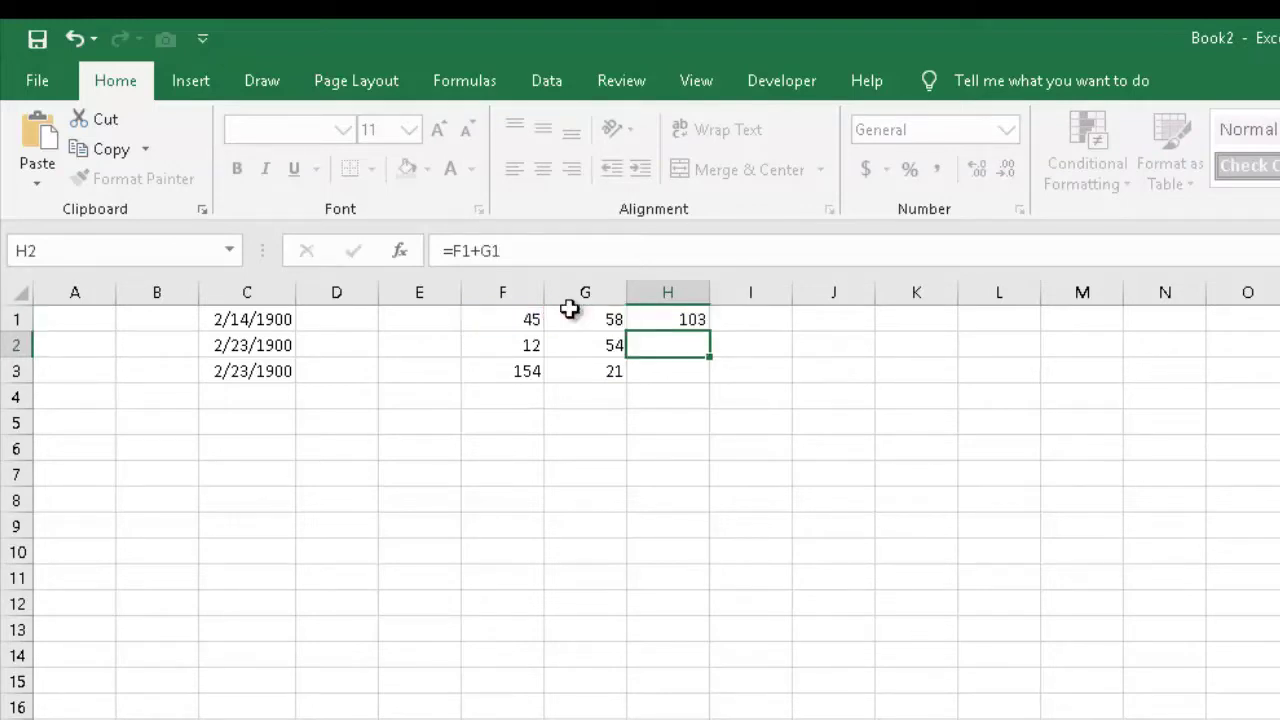
Fill the sum formula in H1 down to H3 and check the copied formulas in each row
left_click(671, 320)
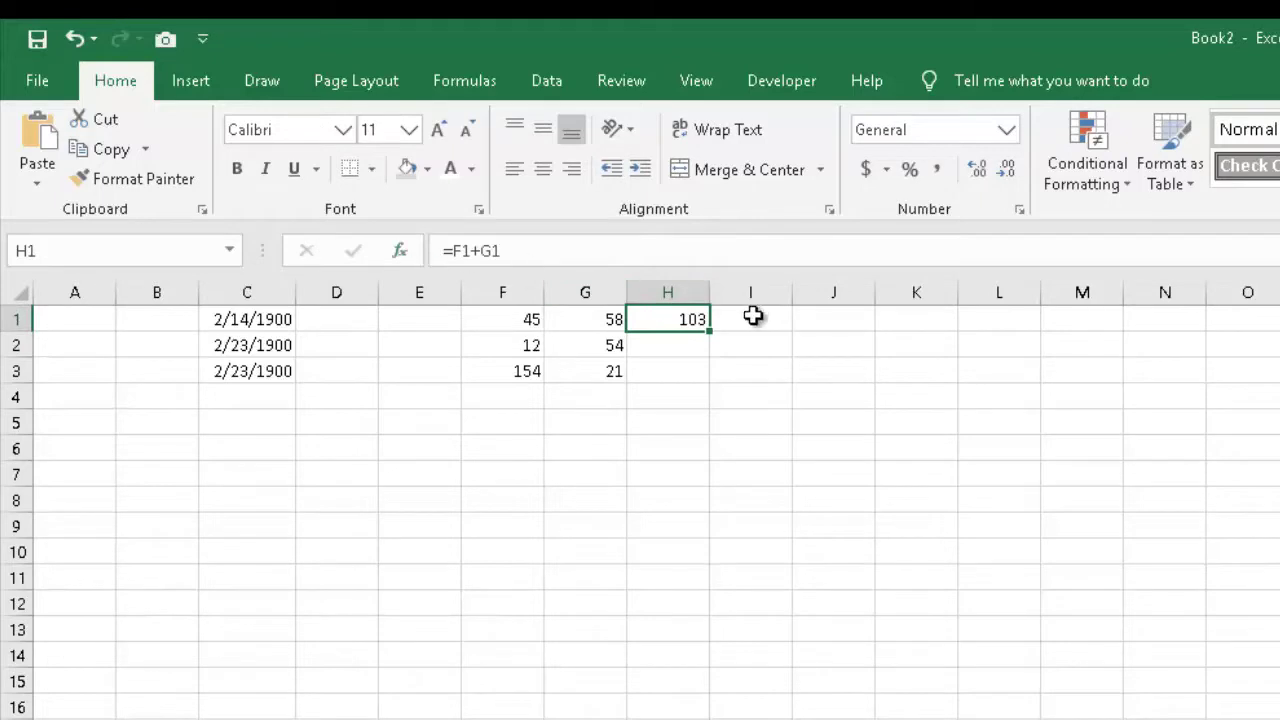
left_click_drag(709, 330, 702, 386)
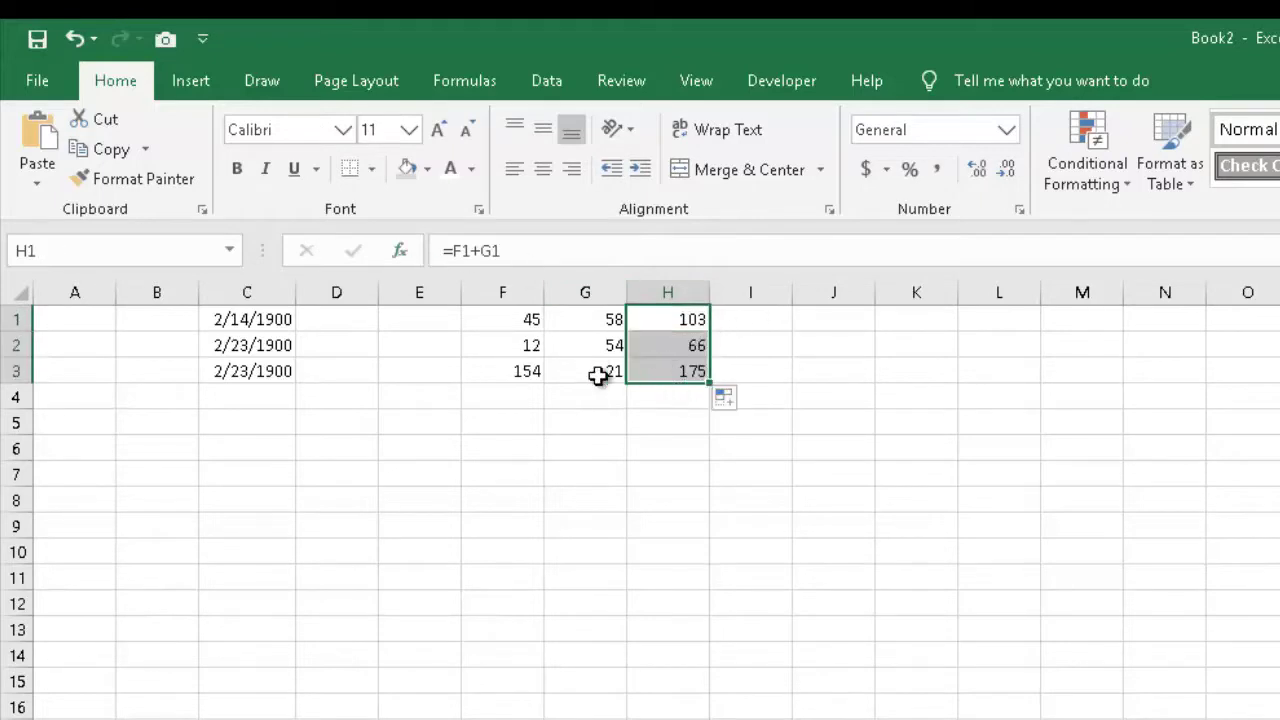
left_click(651, 323)
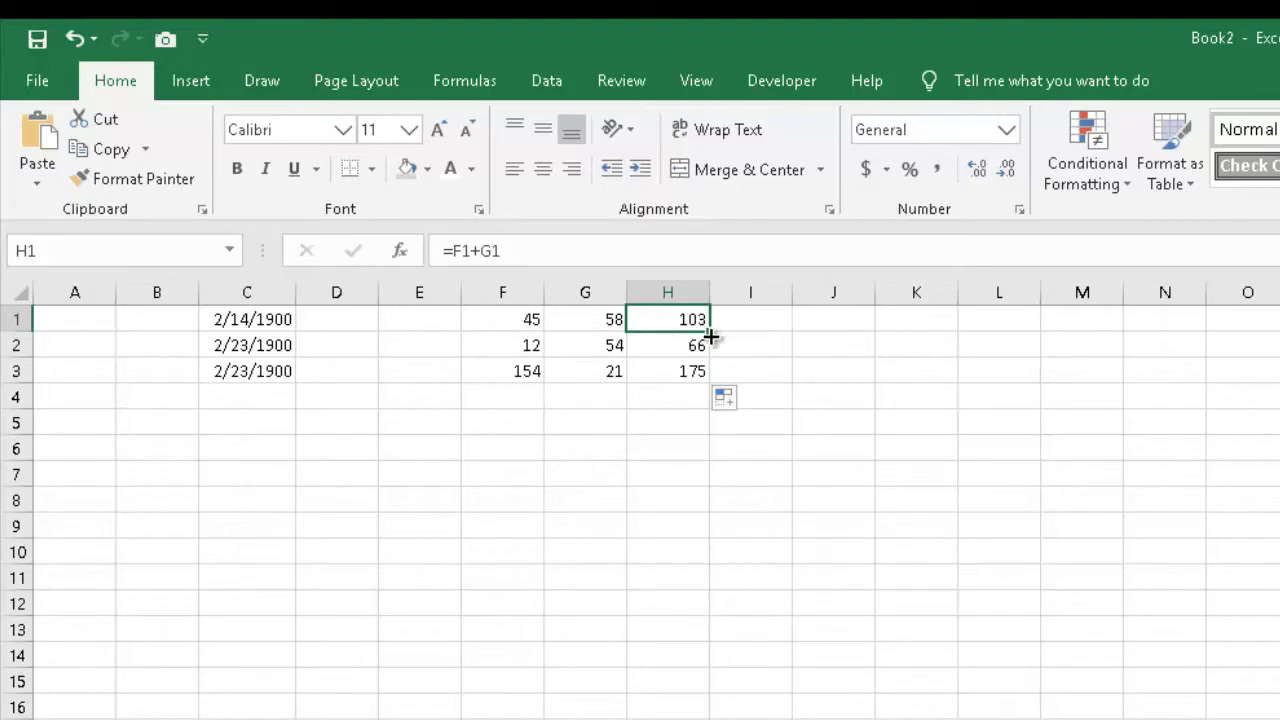
left_click_drag(709, 332, 708, 383)
left_click(655, 320)
left_click(672, 344)
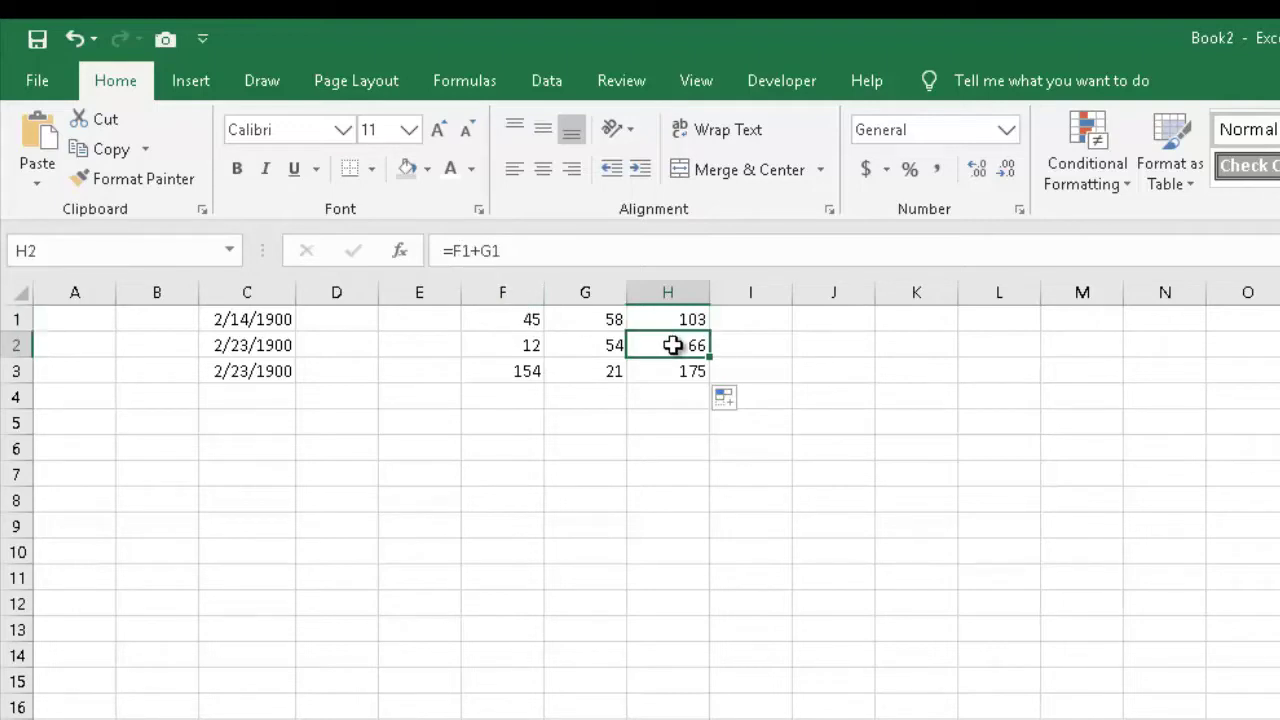
left_click(655, 366)
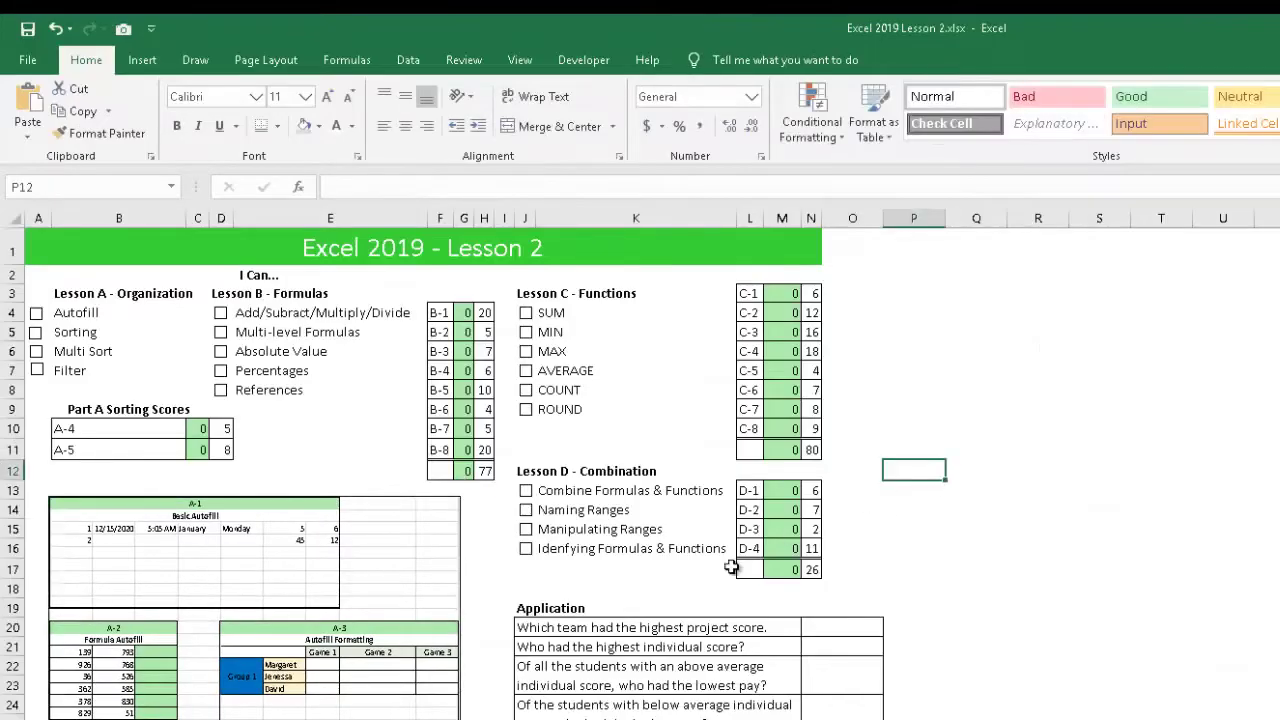
Switch to the Excel 2019 Lesson 2 workbook, open the Part A worksheet and examine the green column of the A-2 Formula Autofill section
left_click(230, 558)
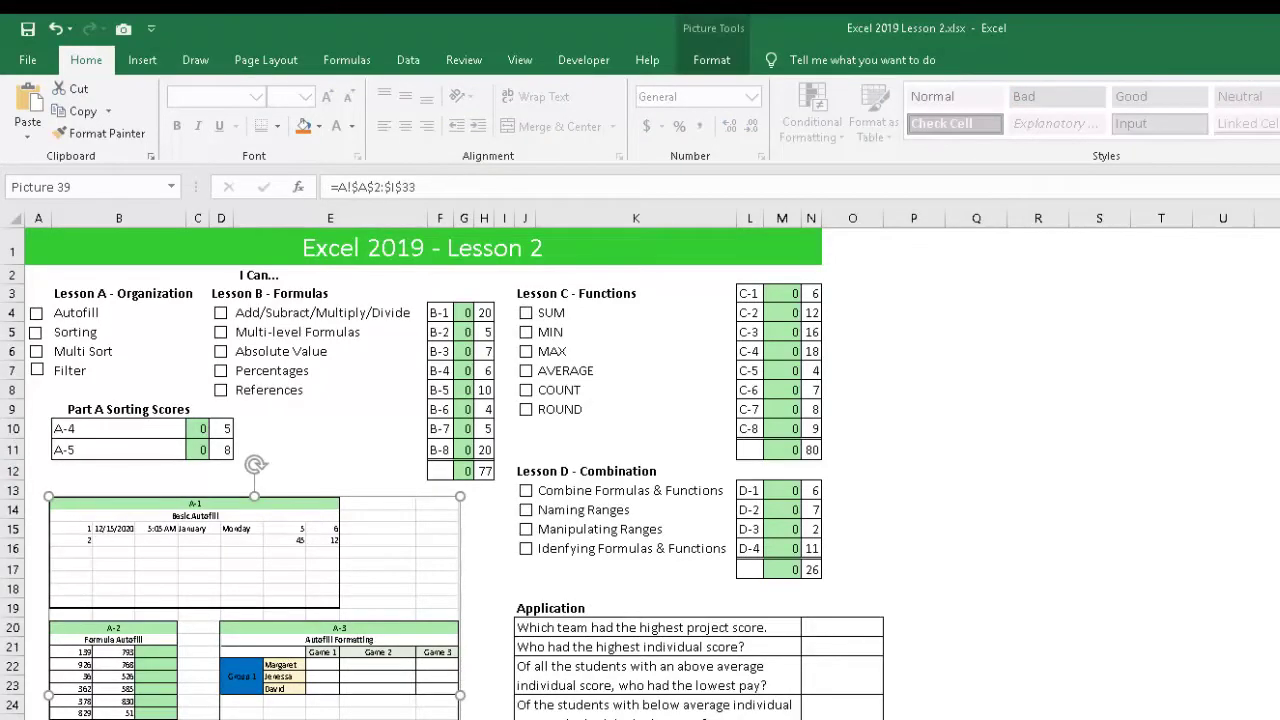
left_click(163, 718)
left_click(195, 512)
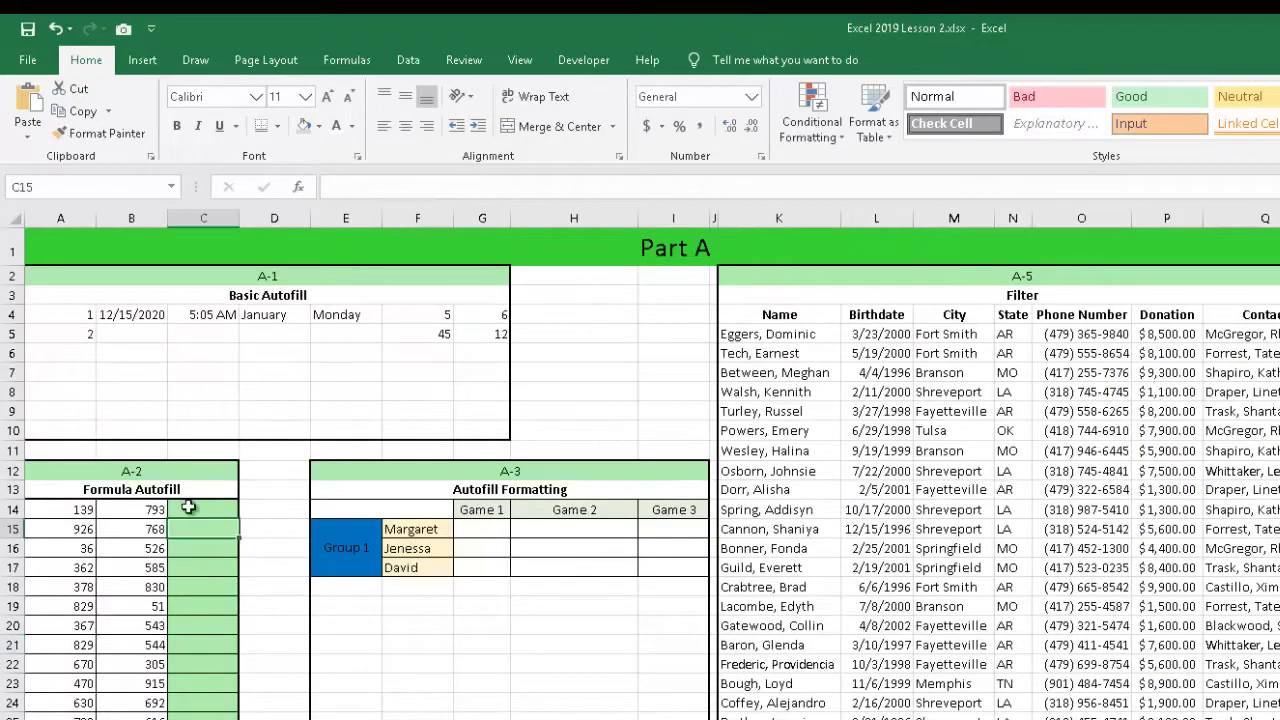
left_click(208, 718)
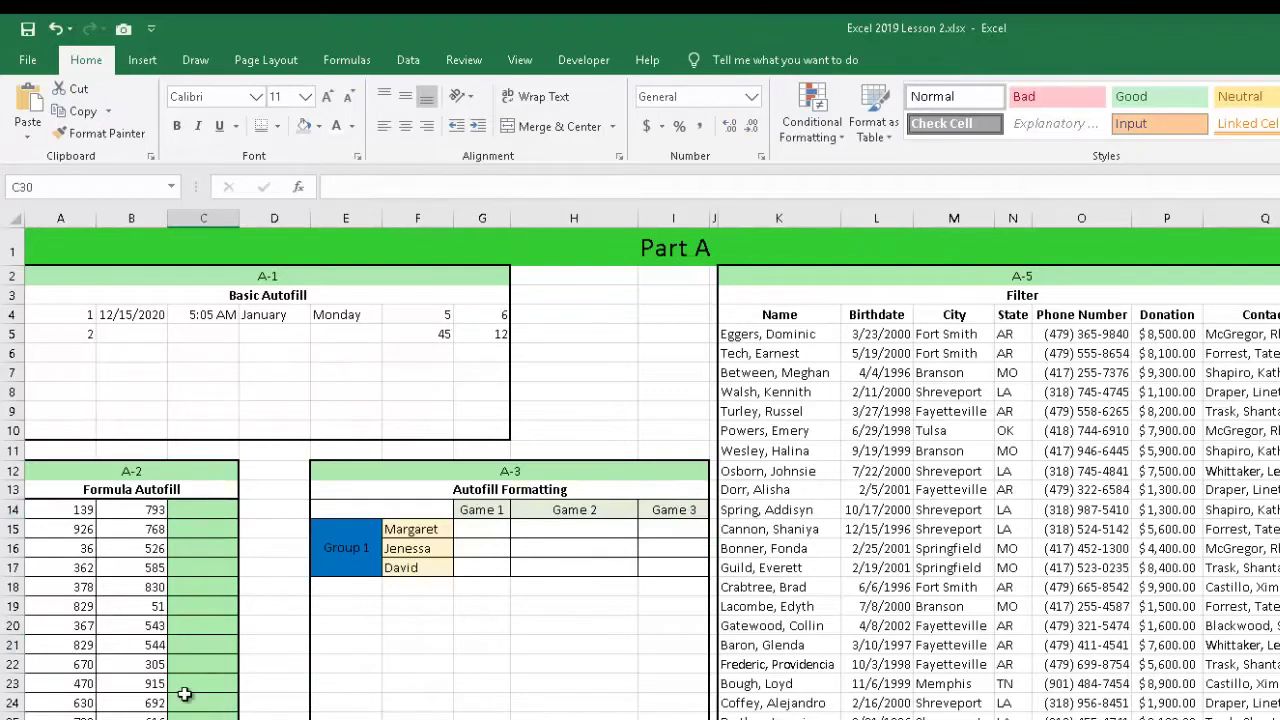
left_click(185, 690)
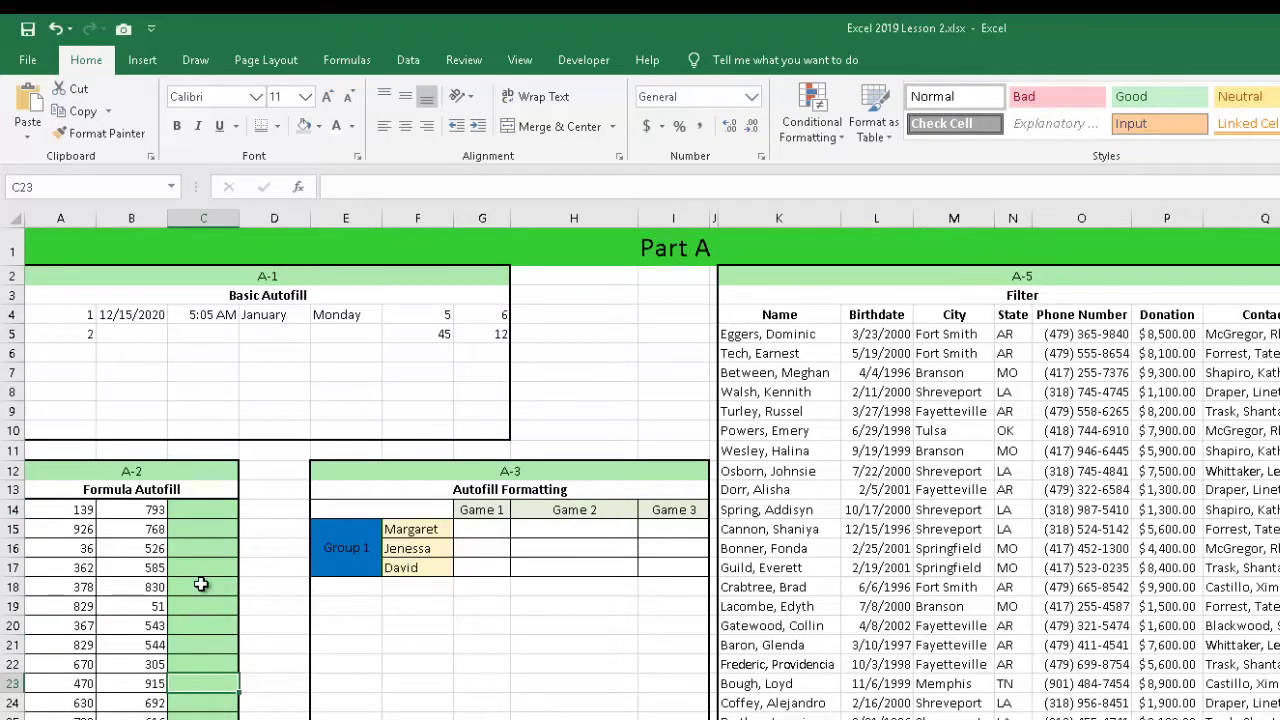
left_click(434, 661)
left_click(232, 514)
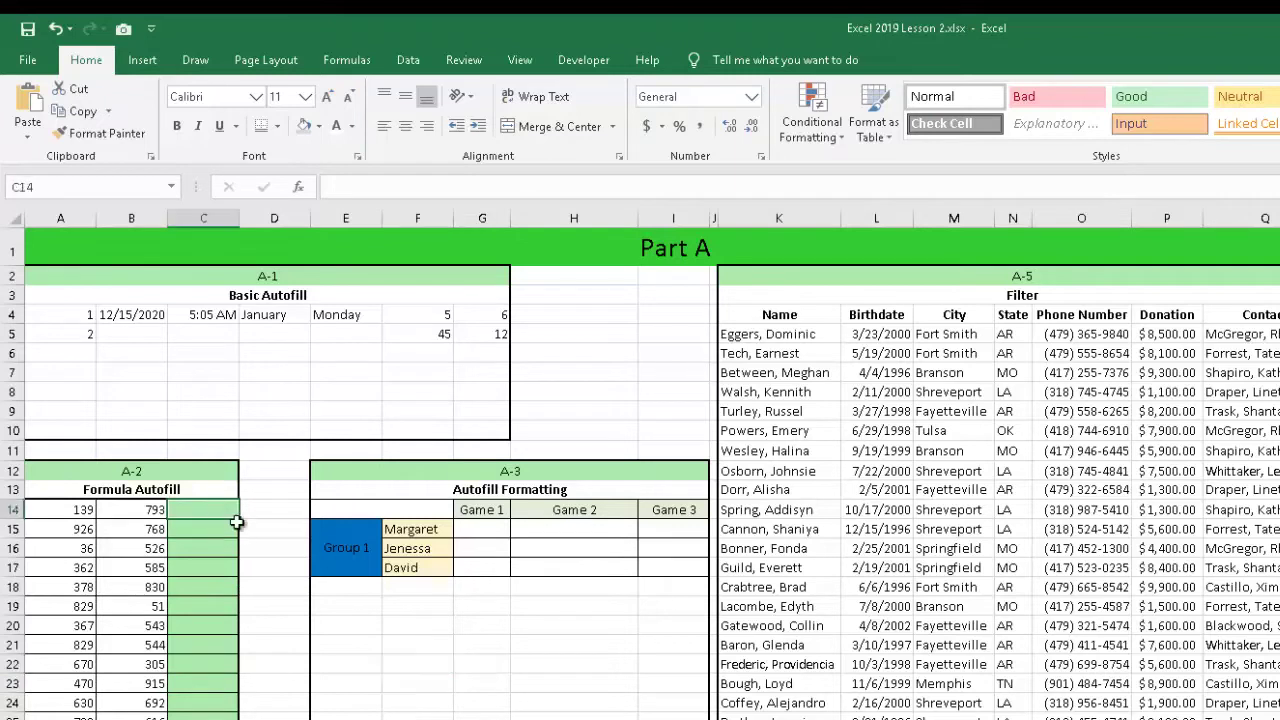
Examine the Group 1 table and its formatting in the A-3 Autofill Formatting section
left_click(513, 666)
left_click(564, 545)
left_click(543, 509)
left_click(525, 645)
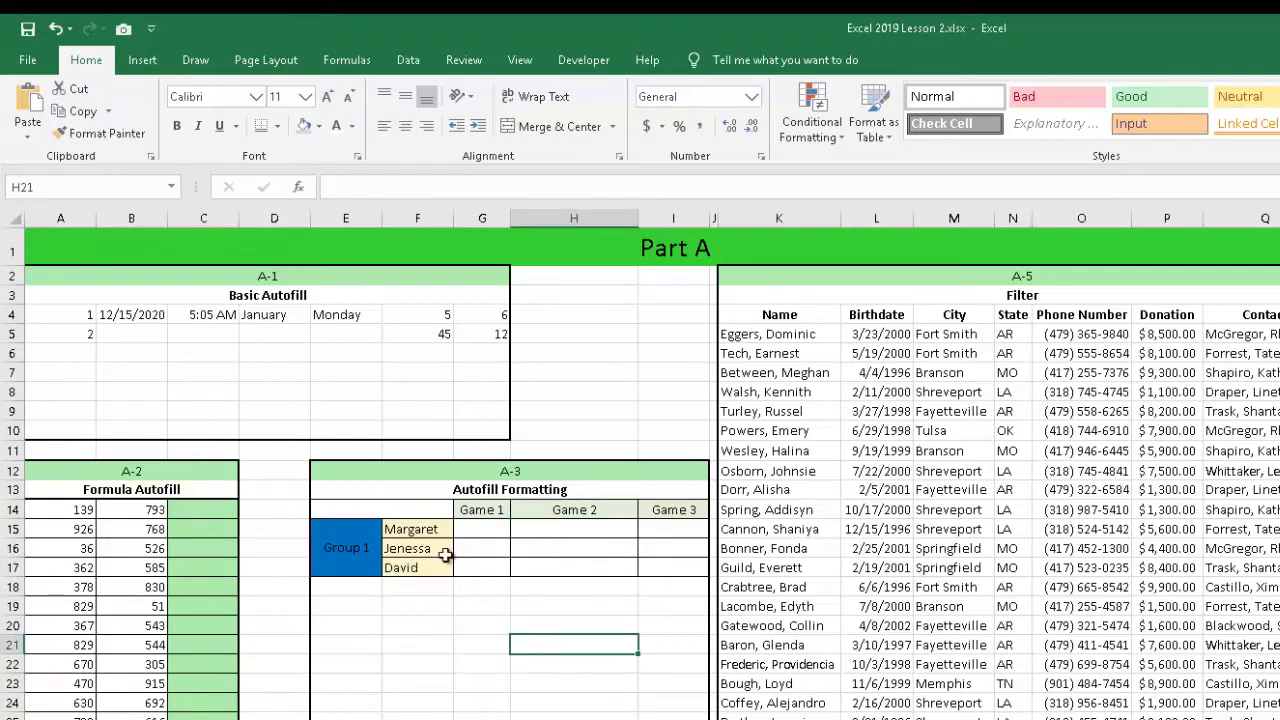
left_click(452, 555)
left_click(357, 503)
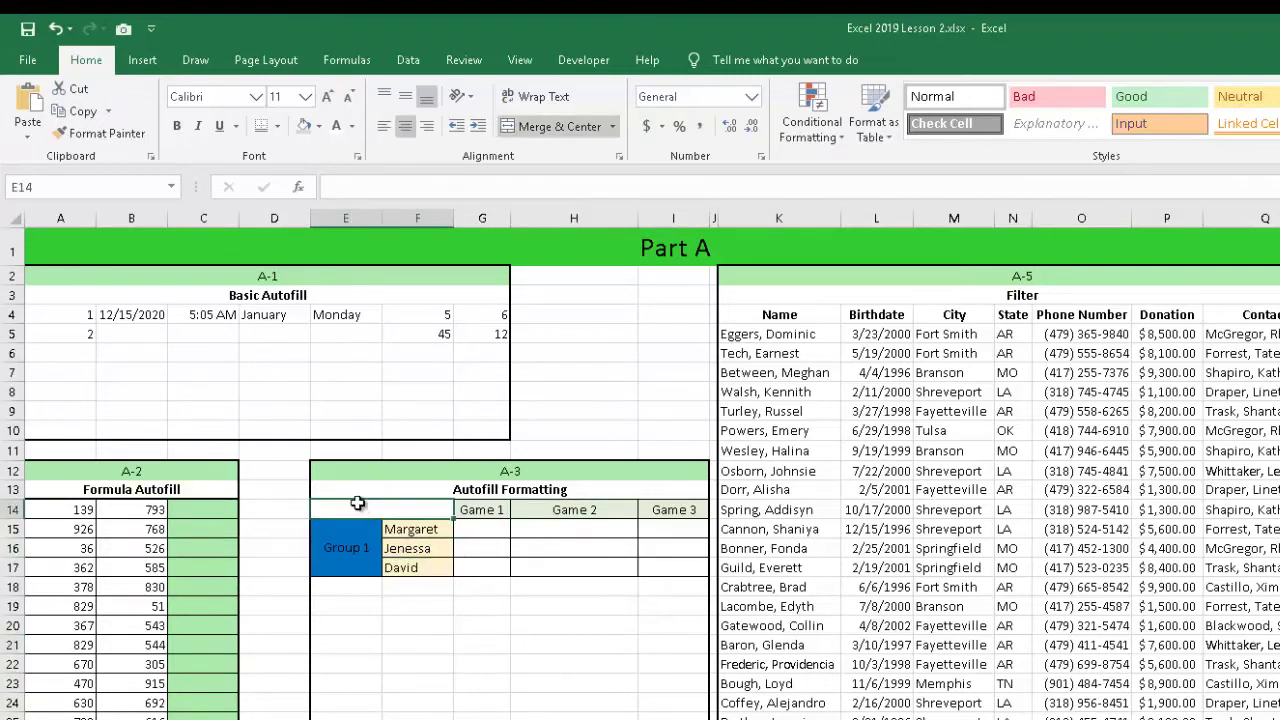
Fill the formatted Group 1 block E14:I17 down the A-3 section, and undo the fill
left_click_drag(350, 506, 711, 580)
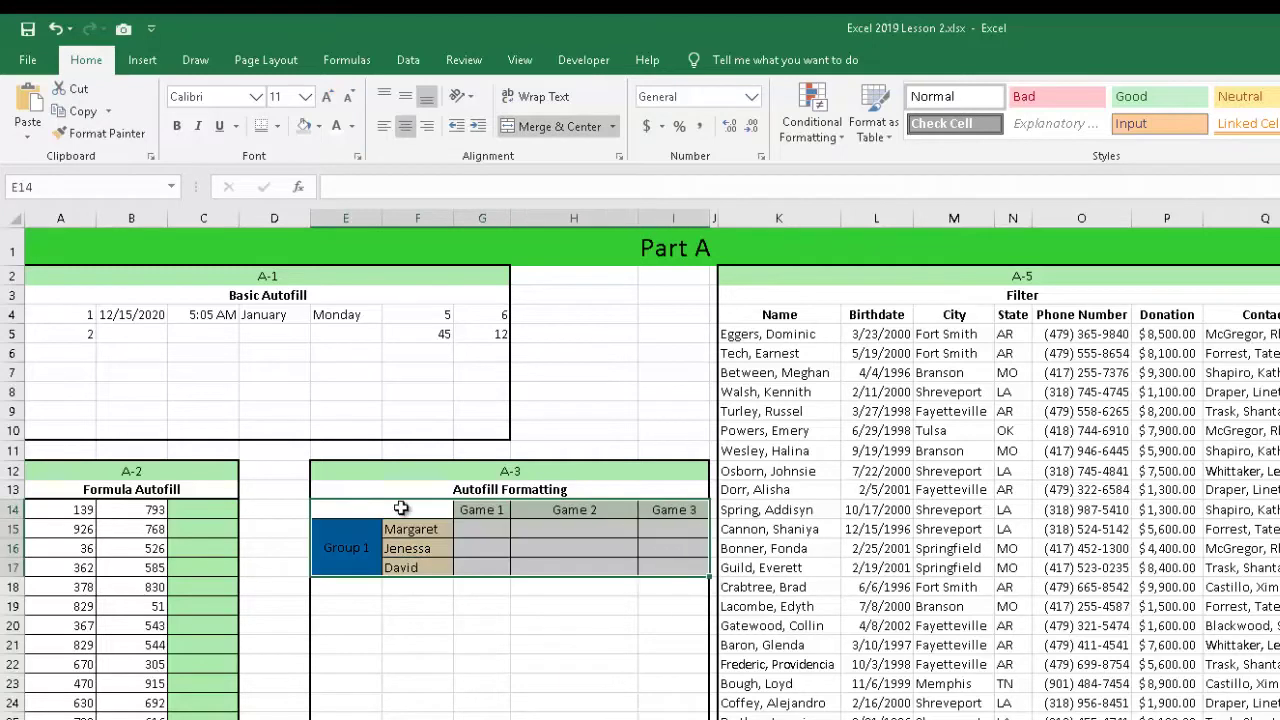
left_click_drag(400, 509, 675, 553)
left_click_drag(710, 575, 708, 718)
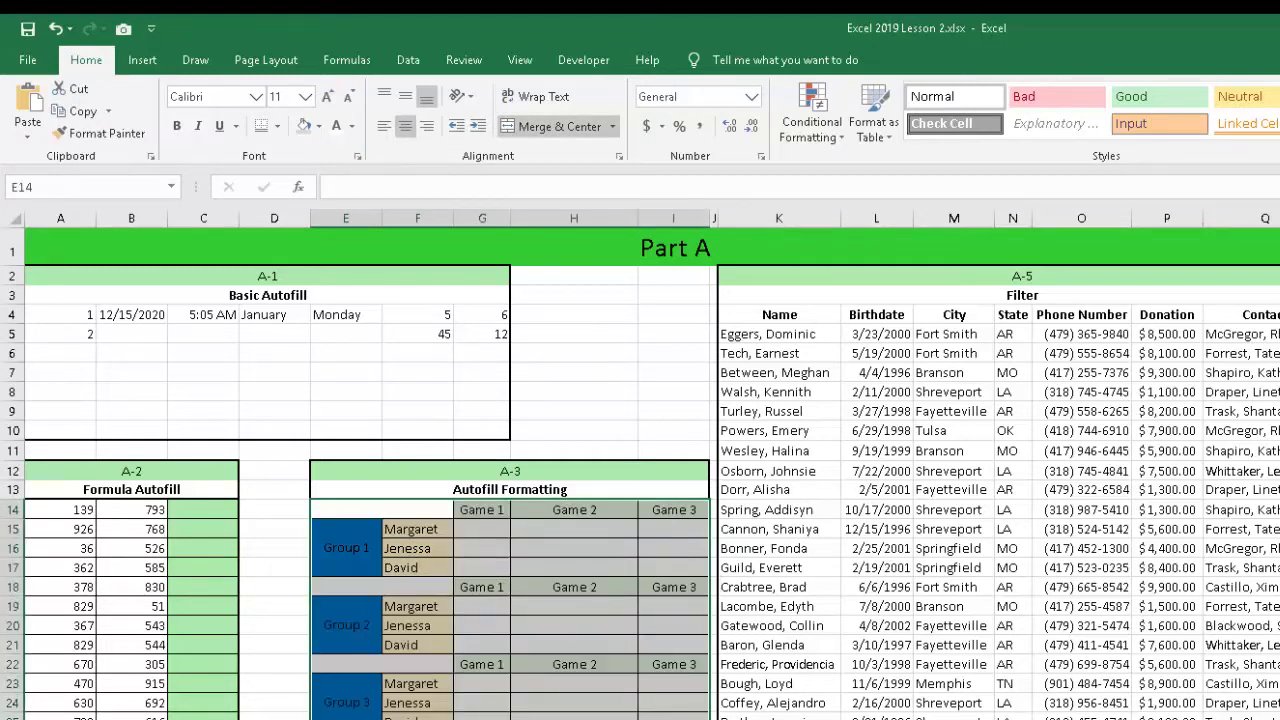
key("ctrl+z")
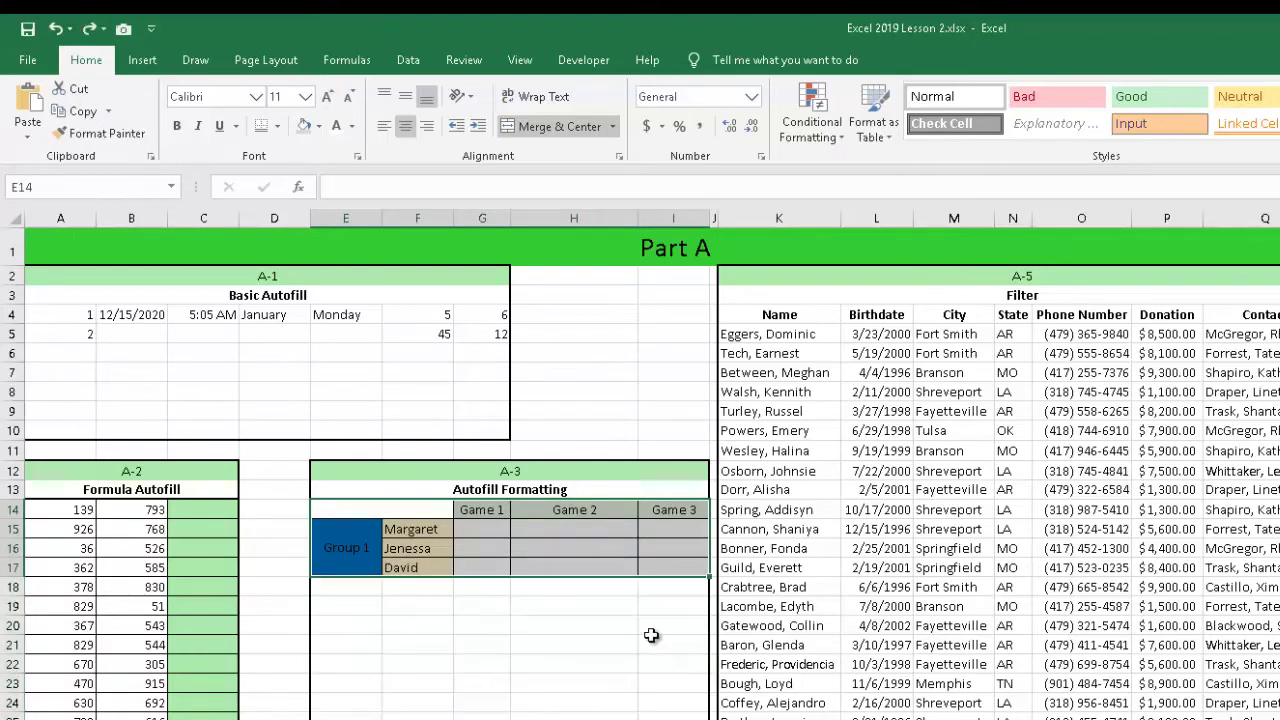
left_click(655, 643)
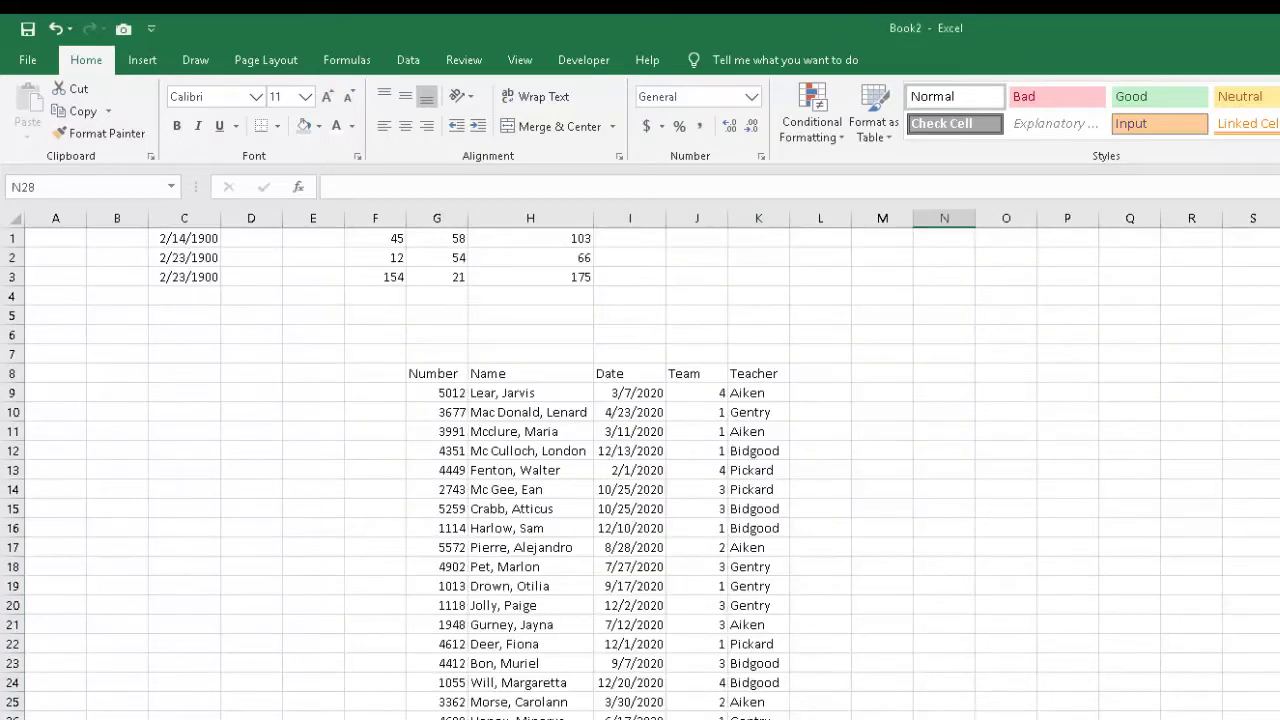
Sort the whole table G8:K28 by Number from smallest to largest and check the Number column
left_click(905, 696)
left_click(408, 60)
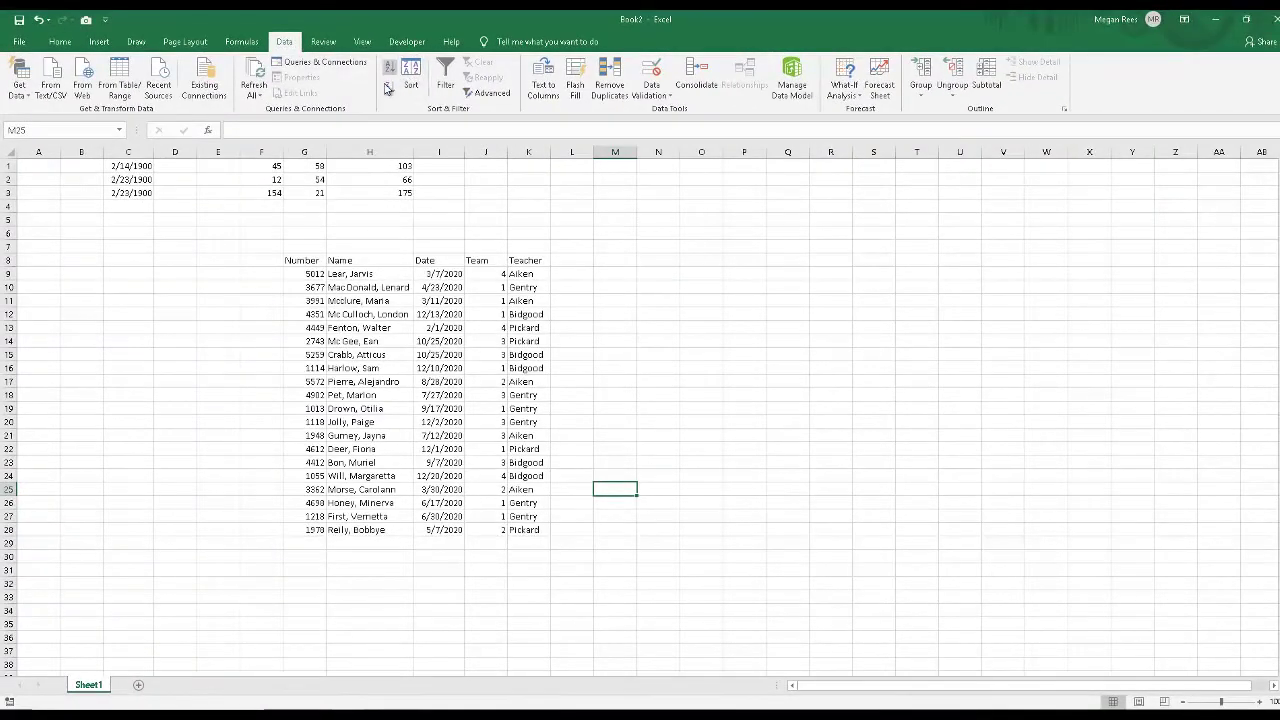
left_click(300, 314)
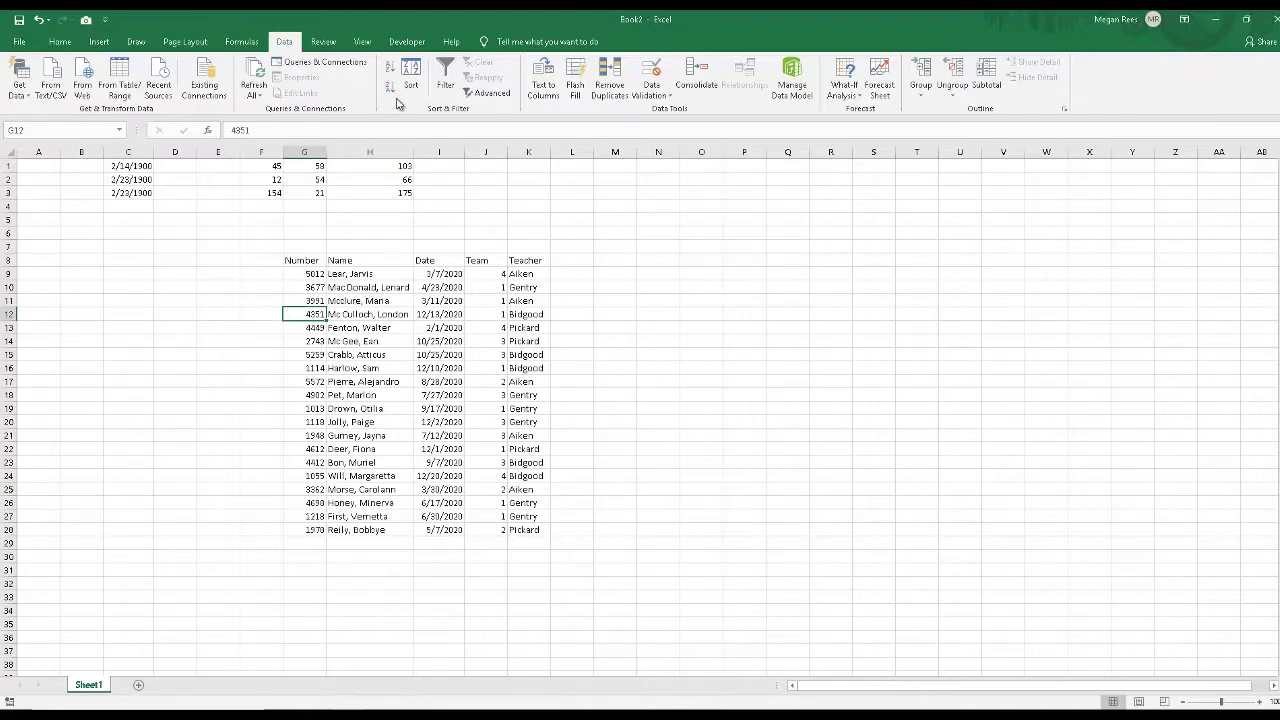
left_click_drag(305, 270, 540, 534)
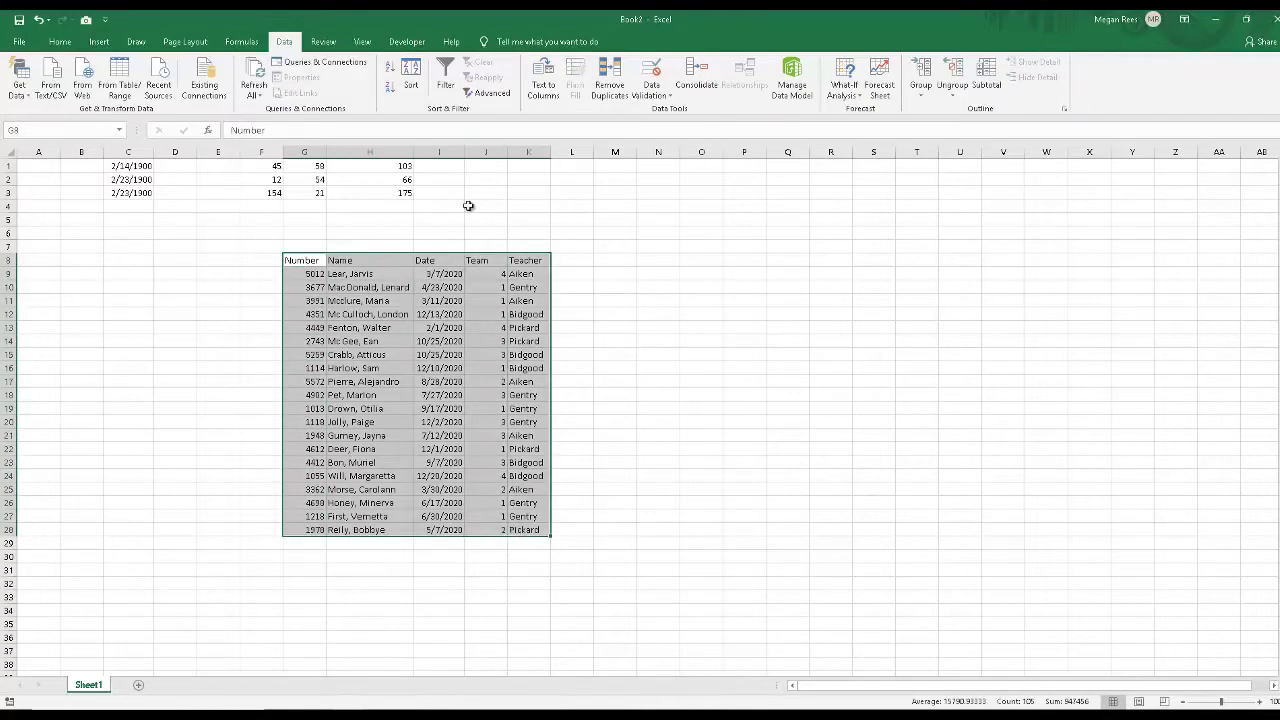
left_click(389, 67)
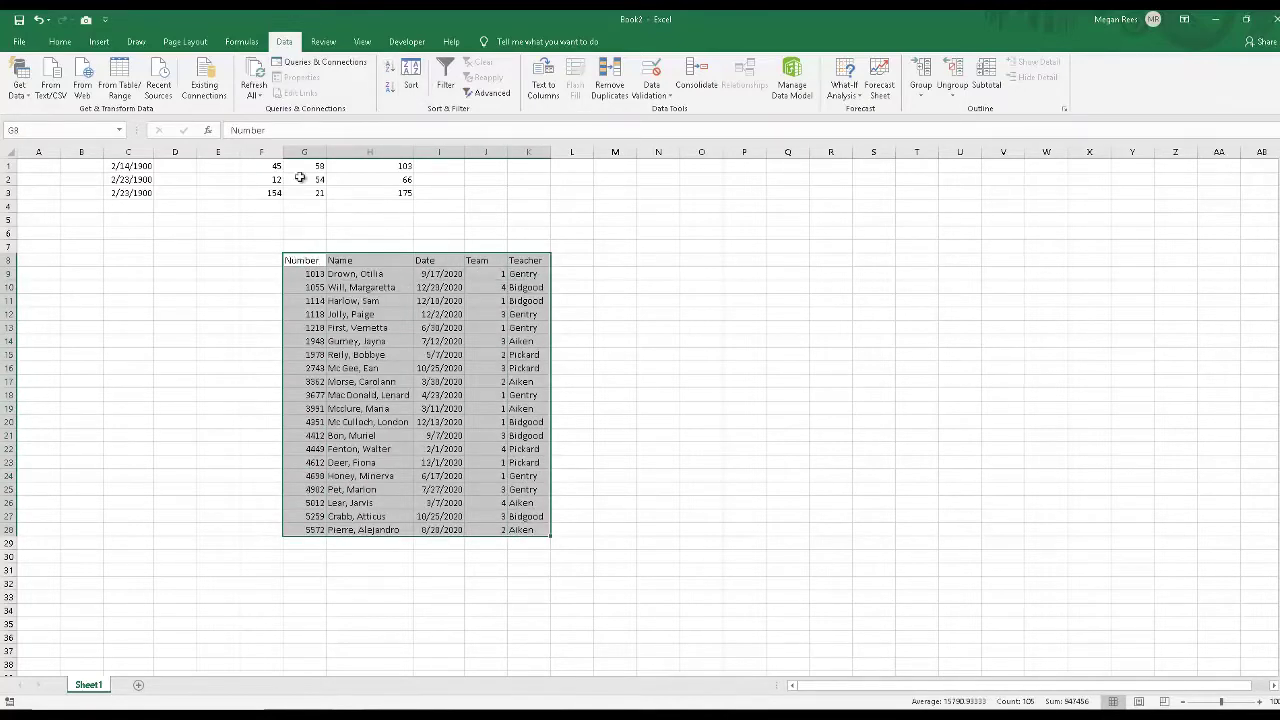
left_click_drag(303, 462, 300, 549)
left_click(301, 303)
Sort only the Number column G8:G28, continuing with the current selection instead of expanding it to the neighbouring data
left_click_drag(299, 263, 558, 544)
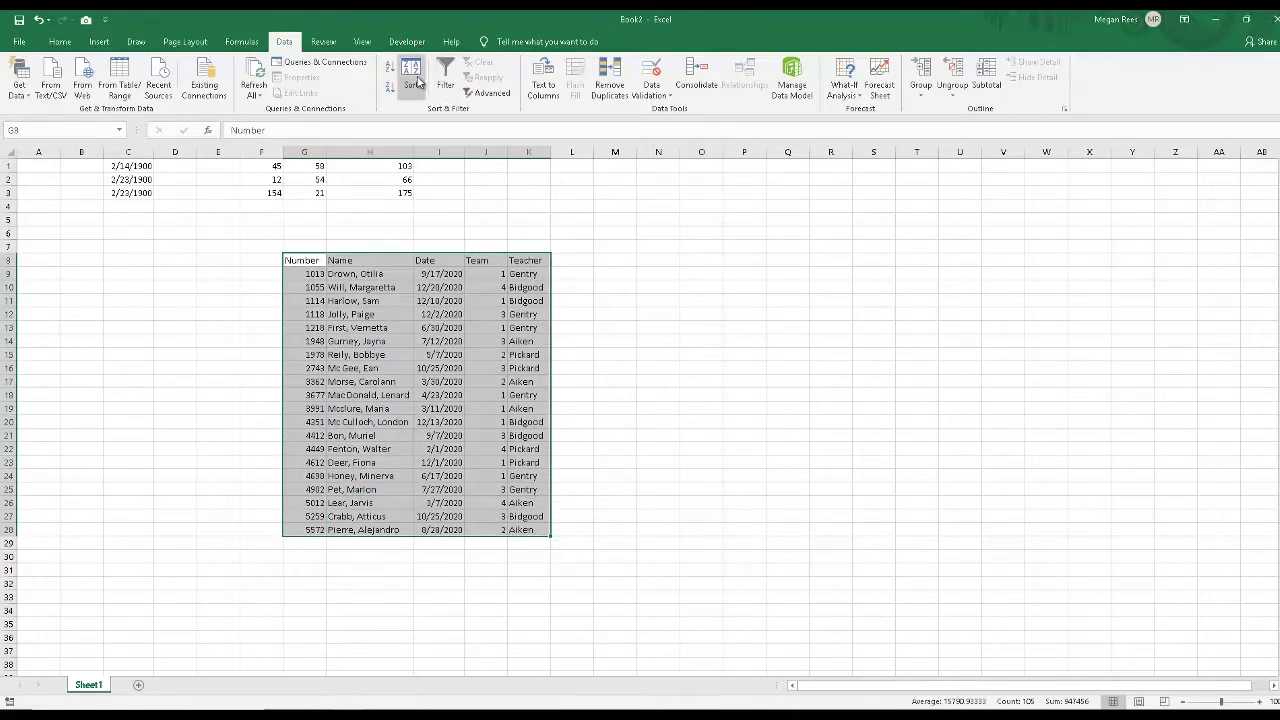
left_click(428, 311)
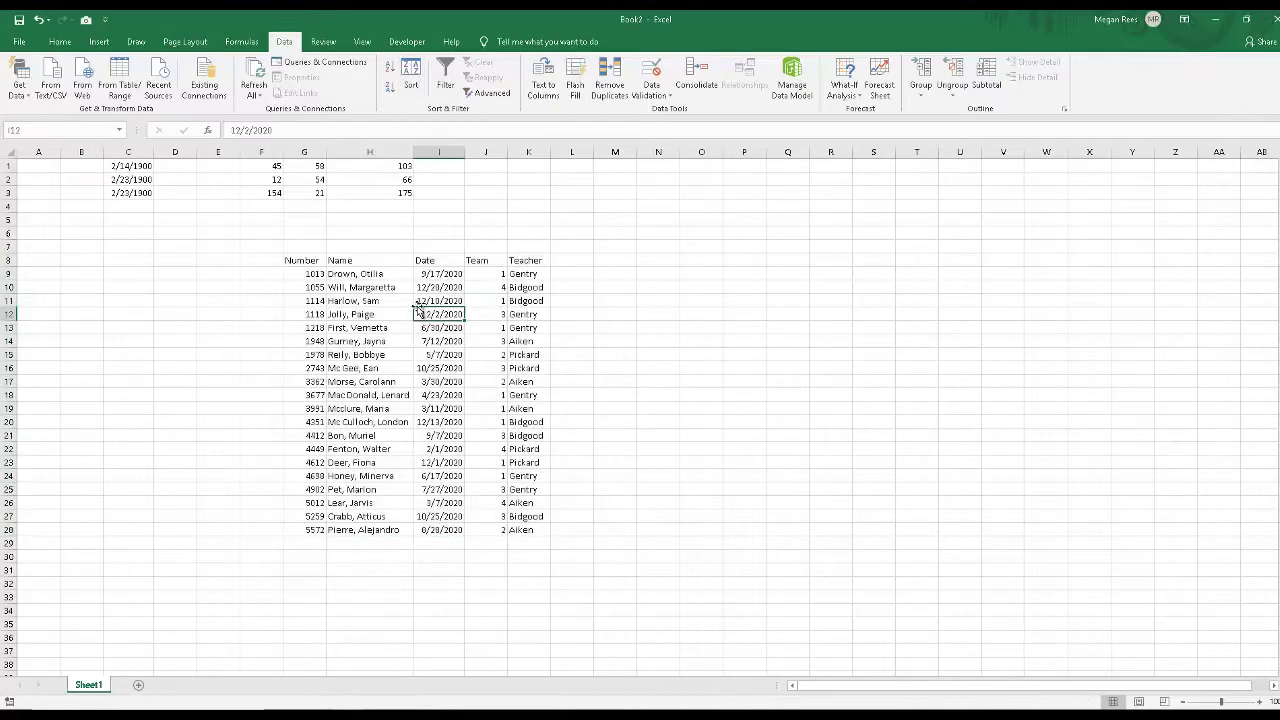
left_click_drag(304, 262, 337, 547)
left_click(350, 274)
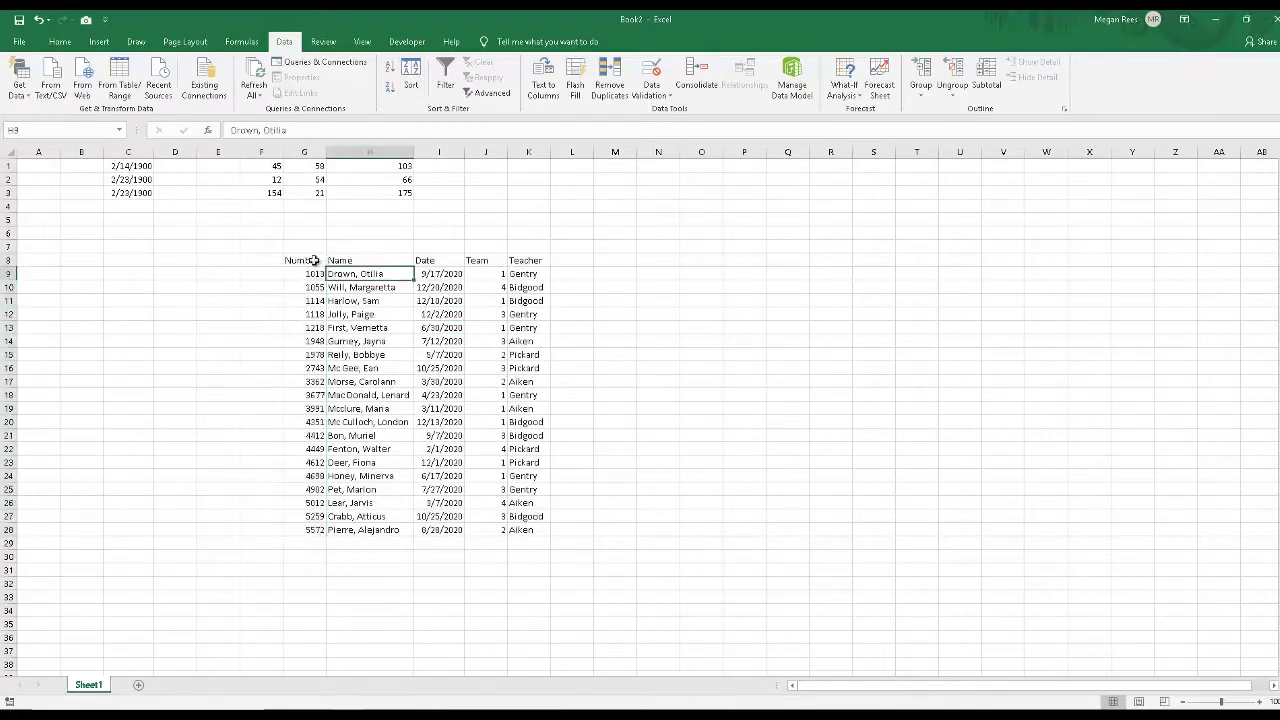
left_click(305, 260)
left_click_drag(301, 259, 310, 530)
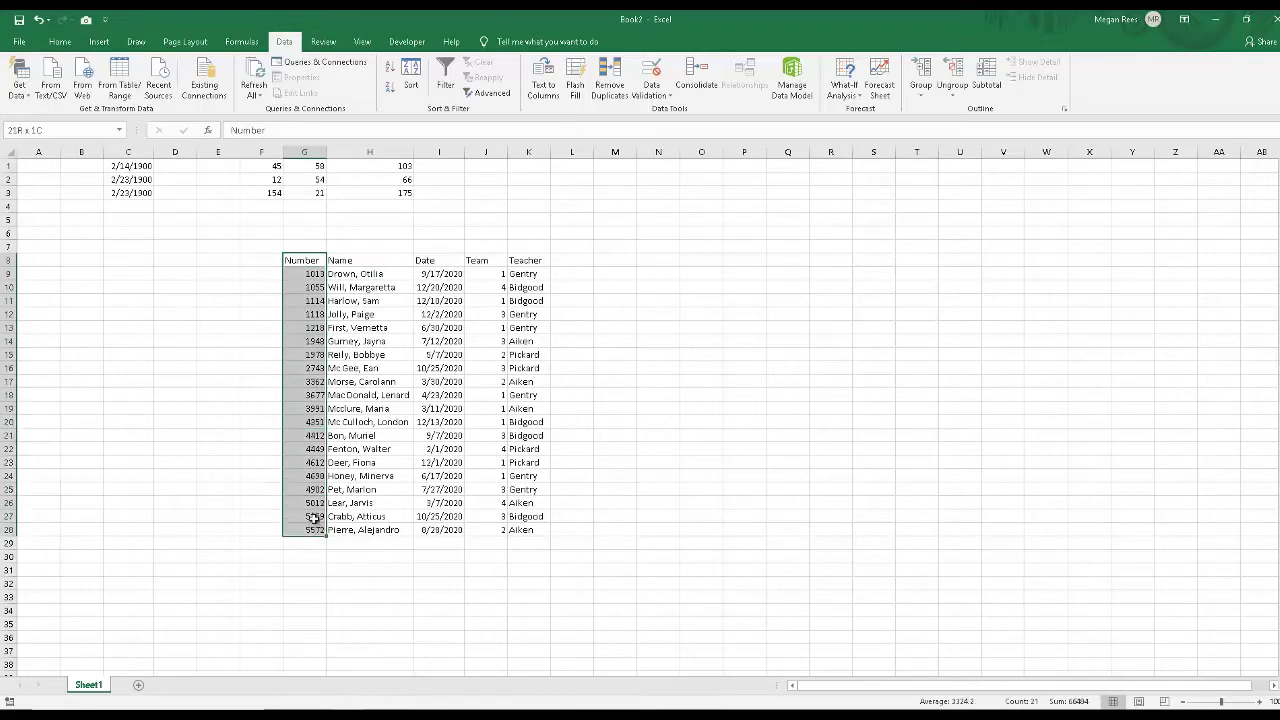
left_click(395, 87)
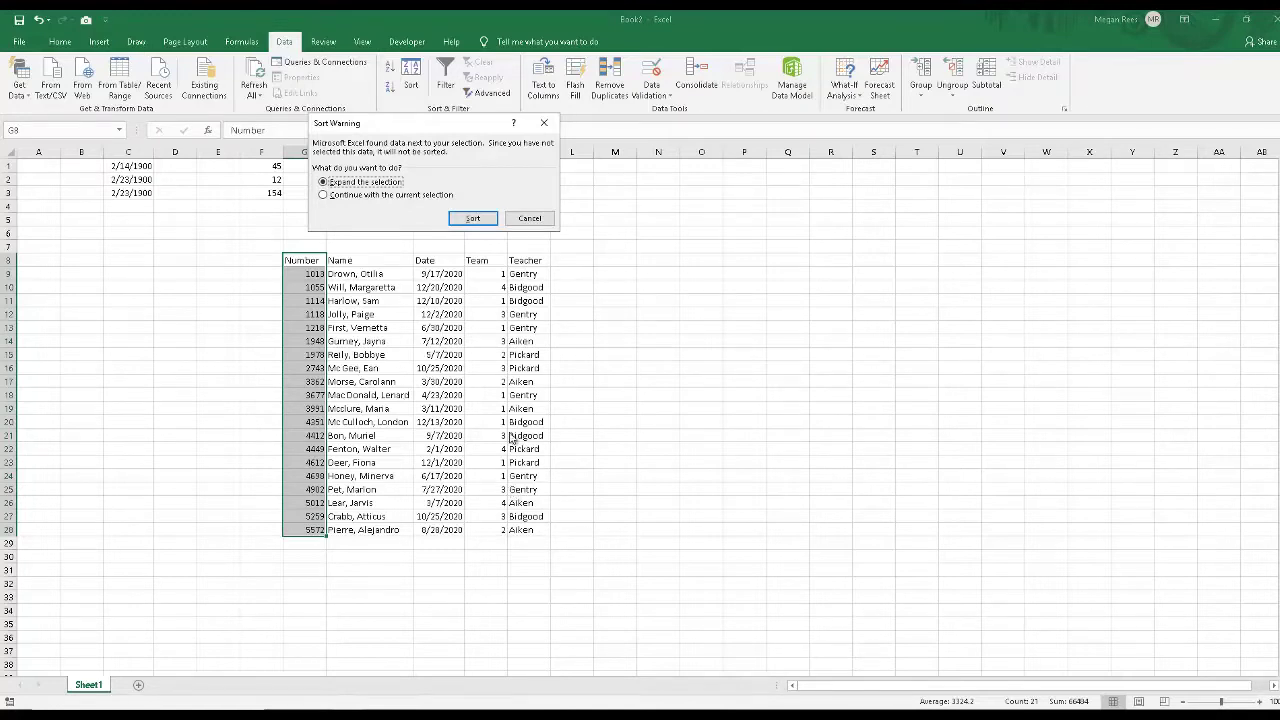
left_click(369, 197)
left_click(345, 184)
left_click(342, 196)
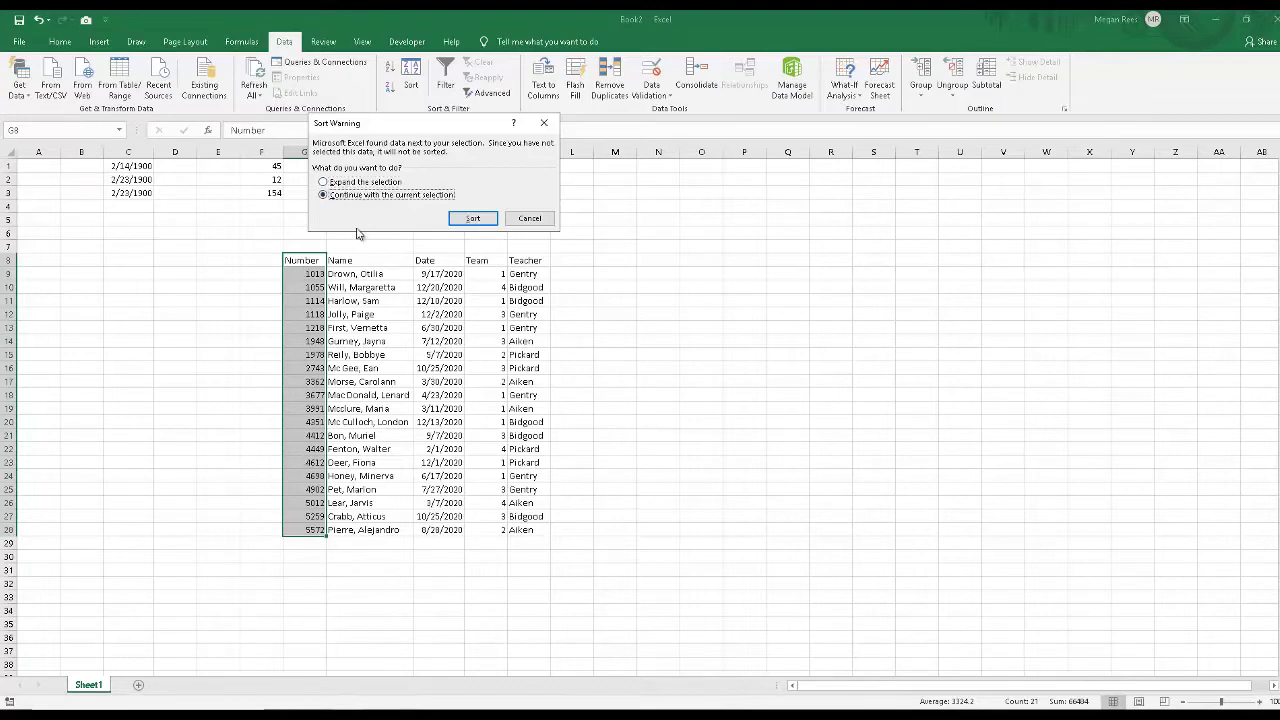
left_click(473, 218)
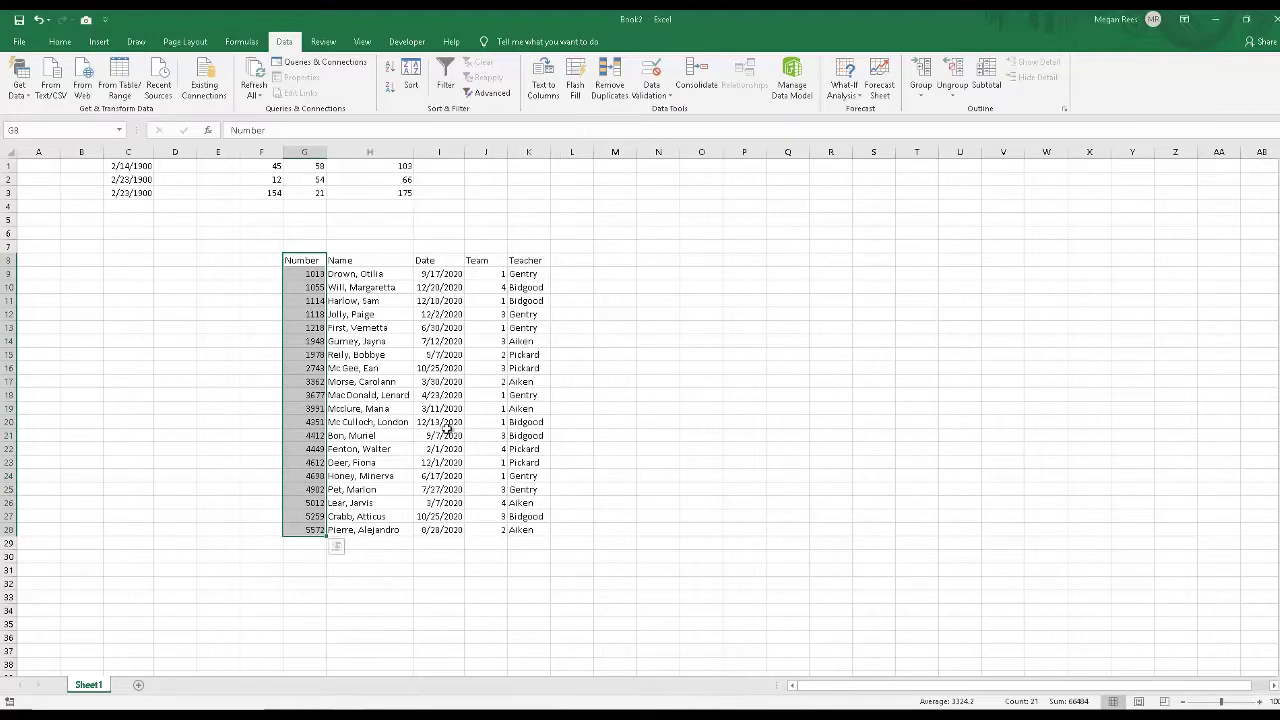
Examine how the entries in the Name and Date columns line up with the Number column
left_click(450, 435)
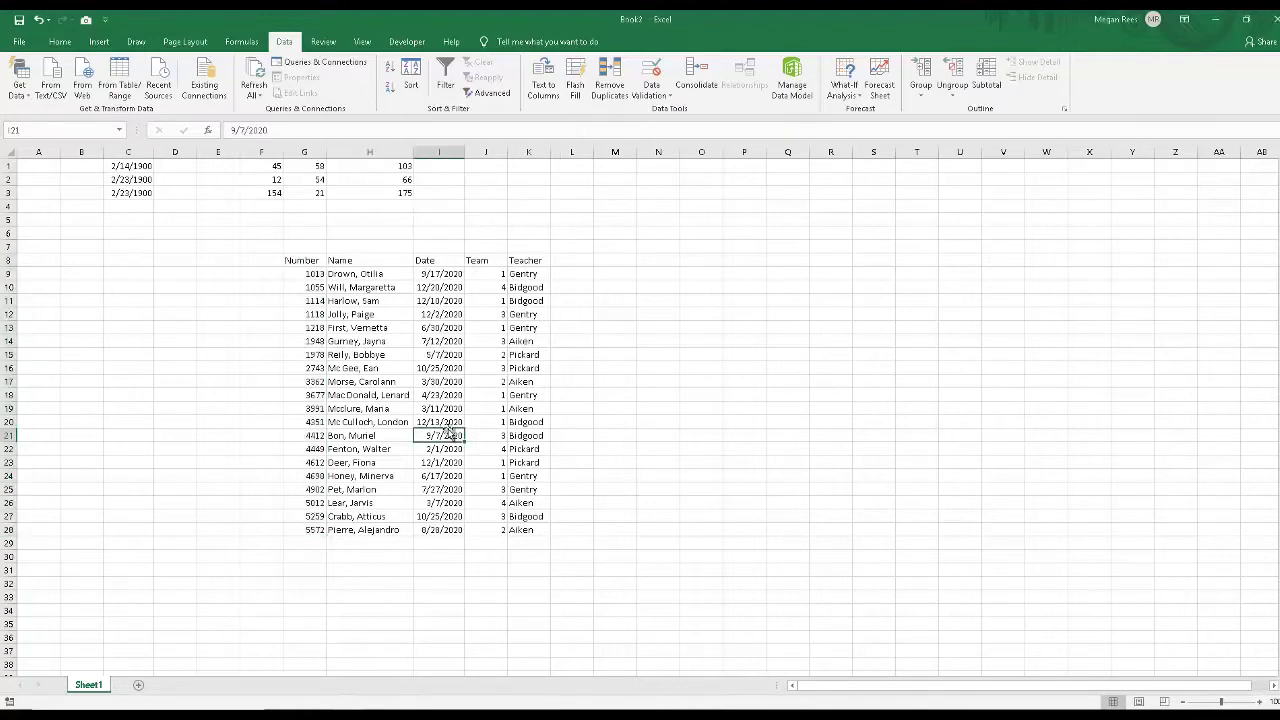
left_click(383, 386)
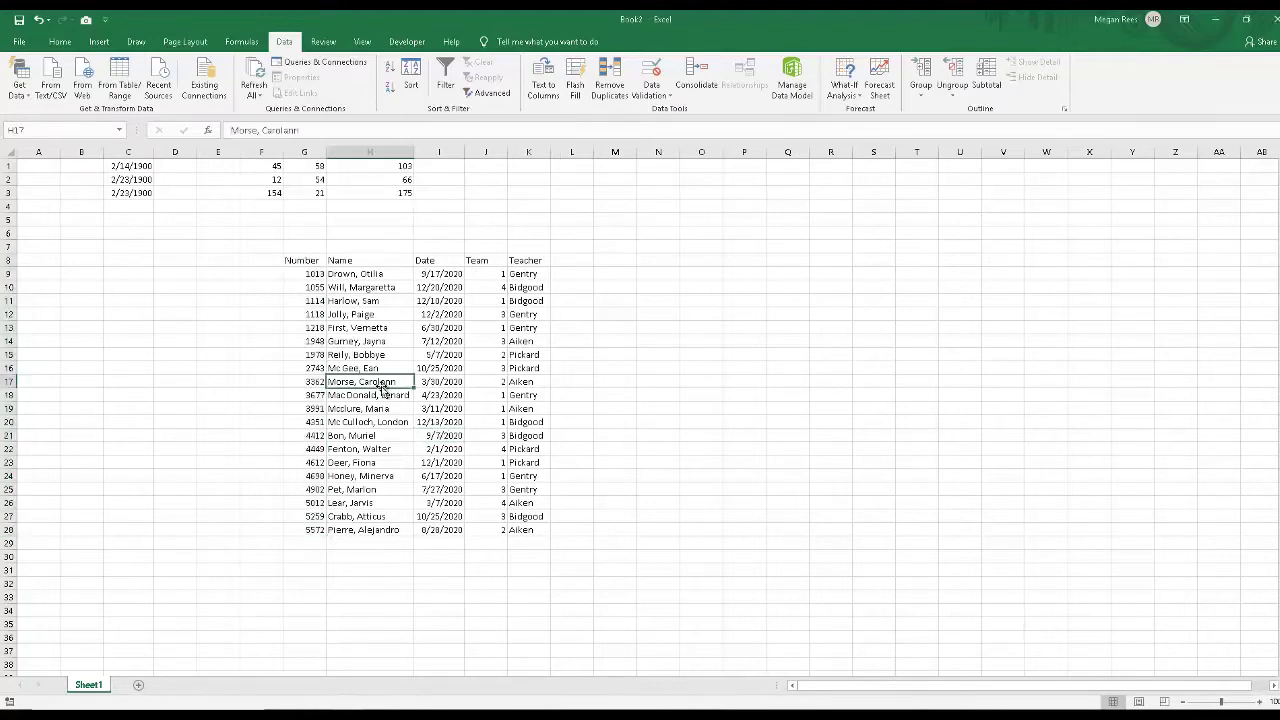
left_click(374, 357)
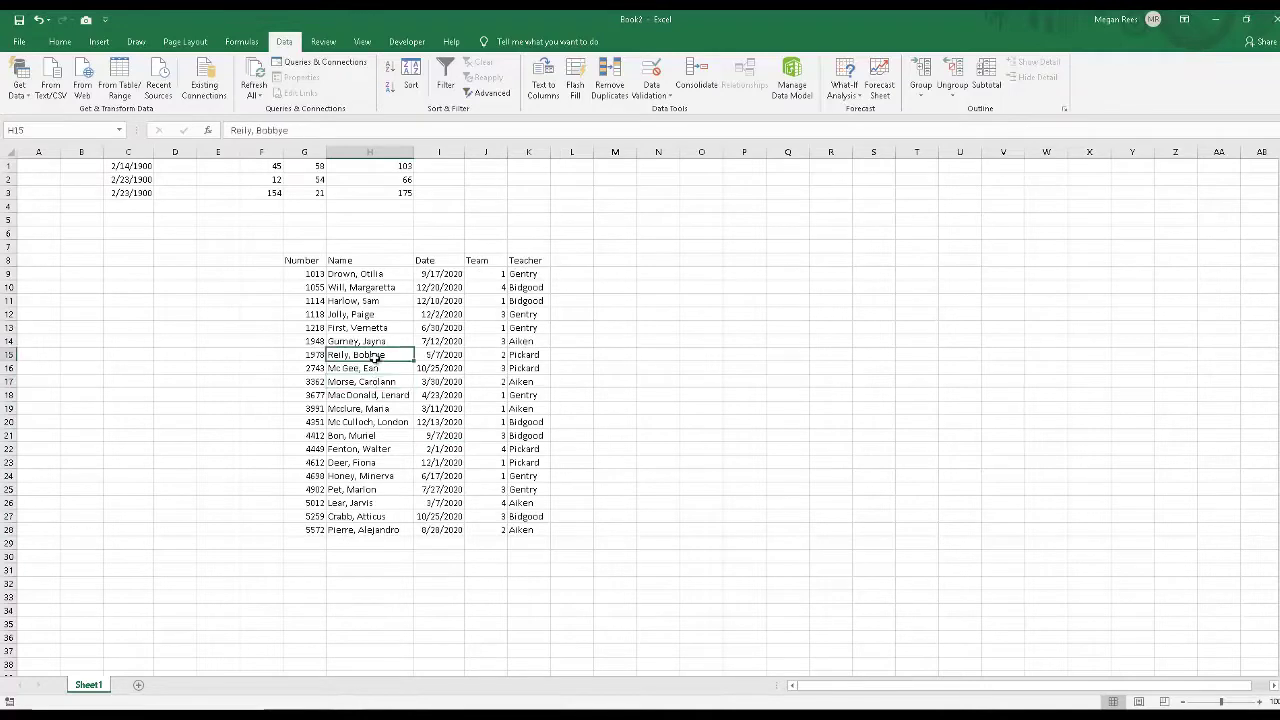
left_click(424, 355)
left_click(429, 341)
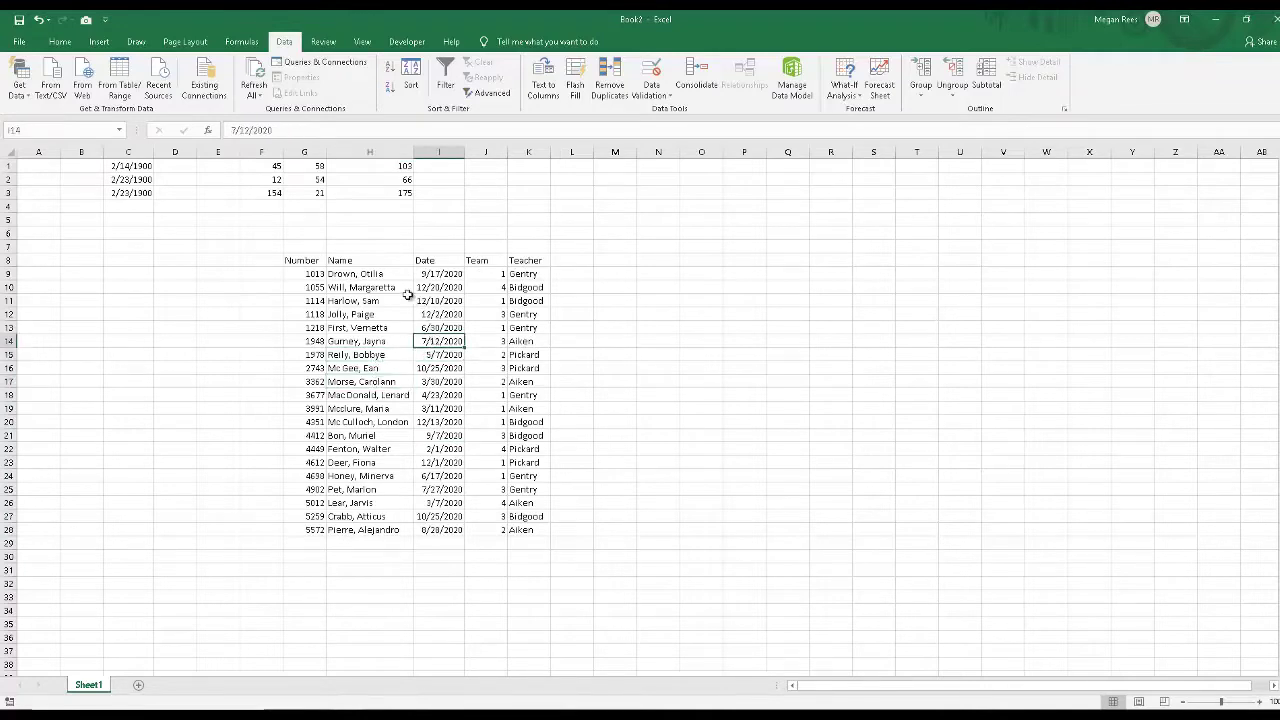
left_click(383, 275)
left_click(452, 272)
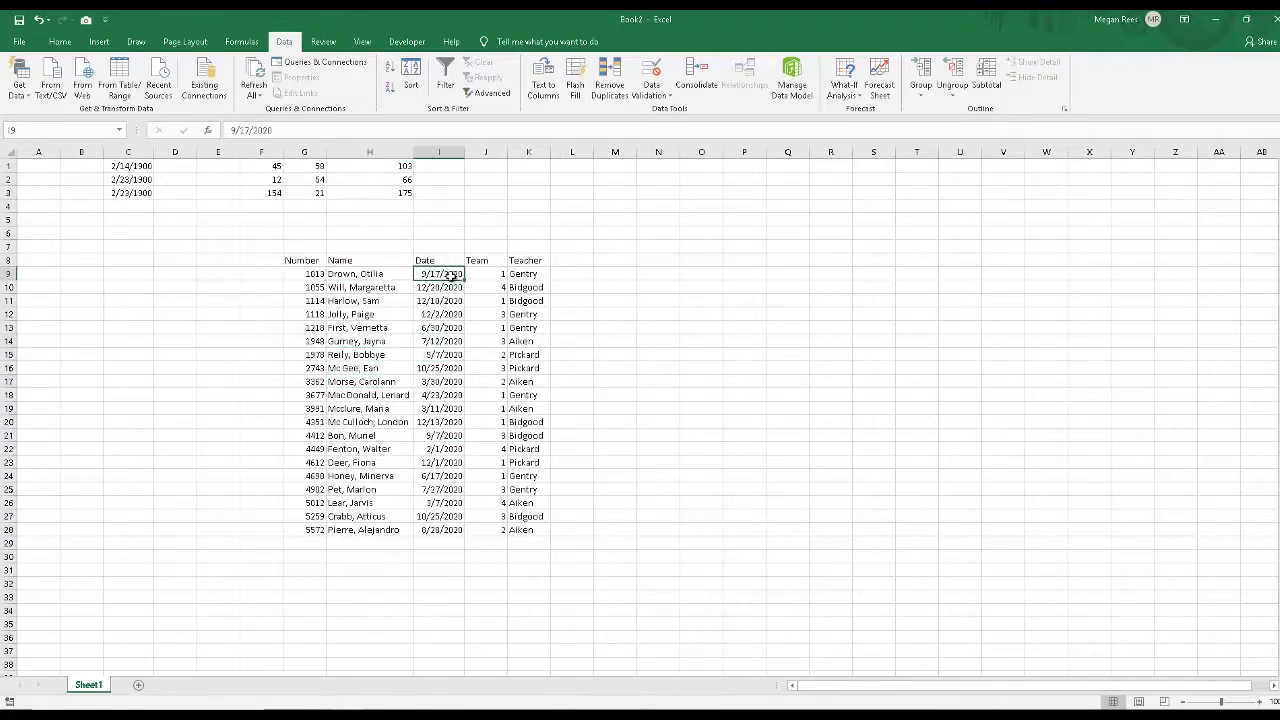
left_click(305, 262)
Sort only the Name column H8:H28 with the current selection, and undo the sort
left_click_drag(337, 262, 386, 422)
left_click(410, 78)
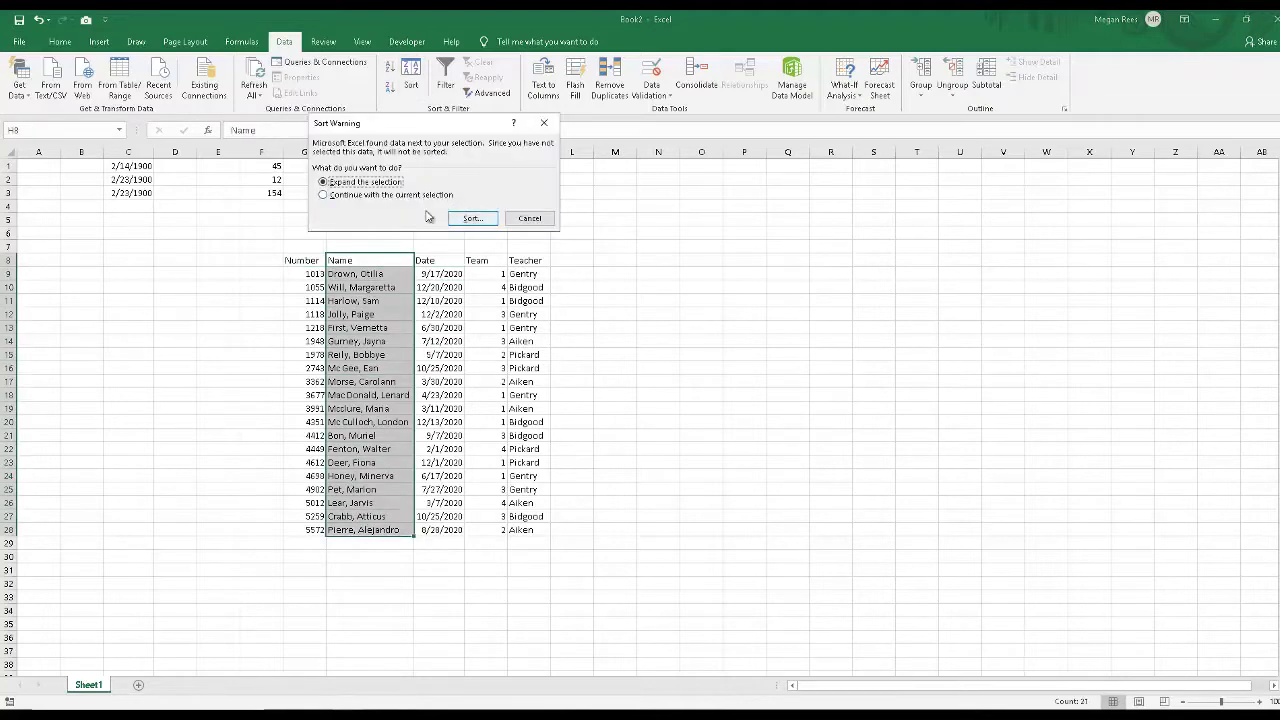
left_click(402, 196)
left_click(468, 219)
left_click(543, 258)
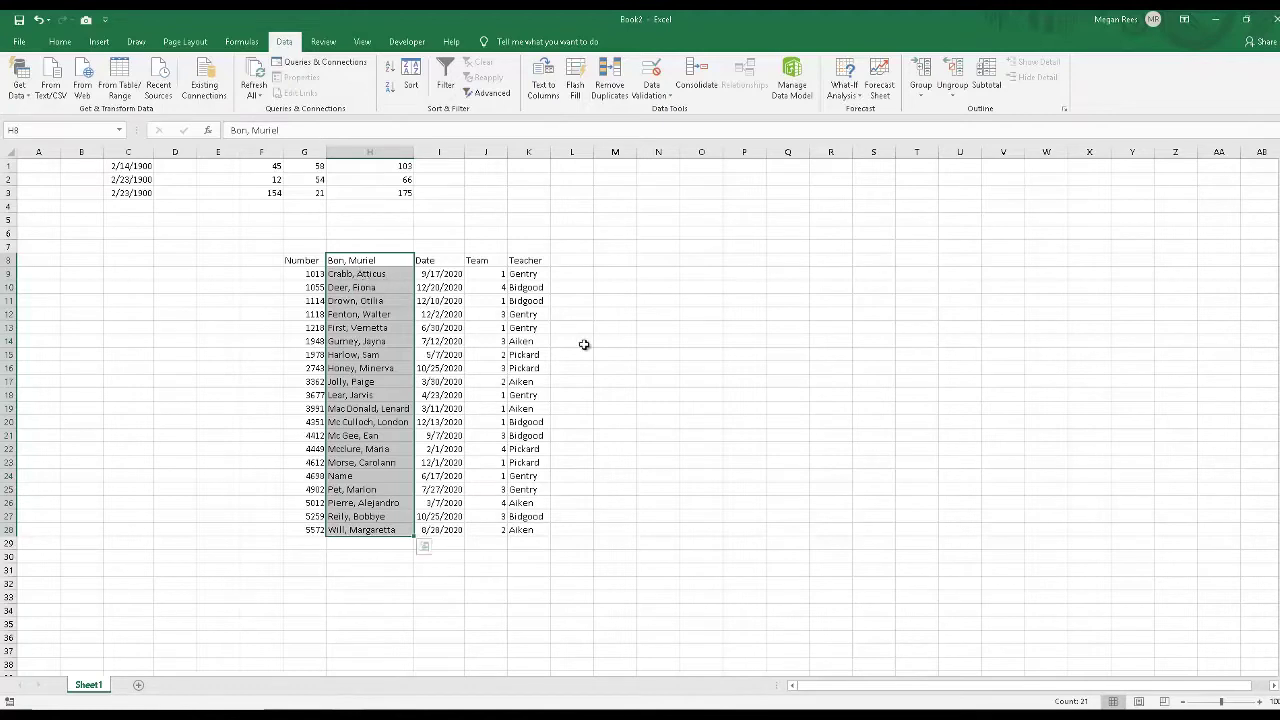
key("ctrl+z")
Sort the Name to Teacher block H8:K28 by Name from A to Z, leaving out the Number column, and check the order
left_click(368, 372)
left_click_drag(363, 270, 480, 530)
left_click(364, 262)
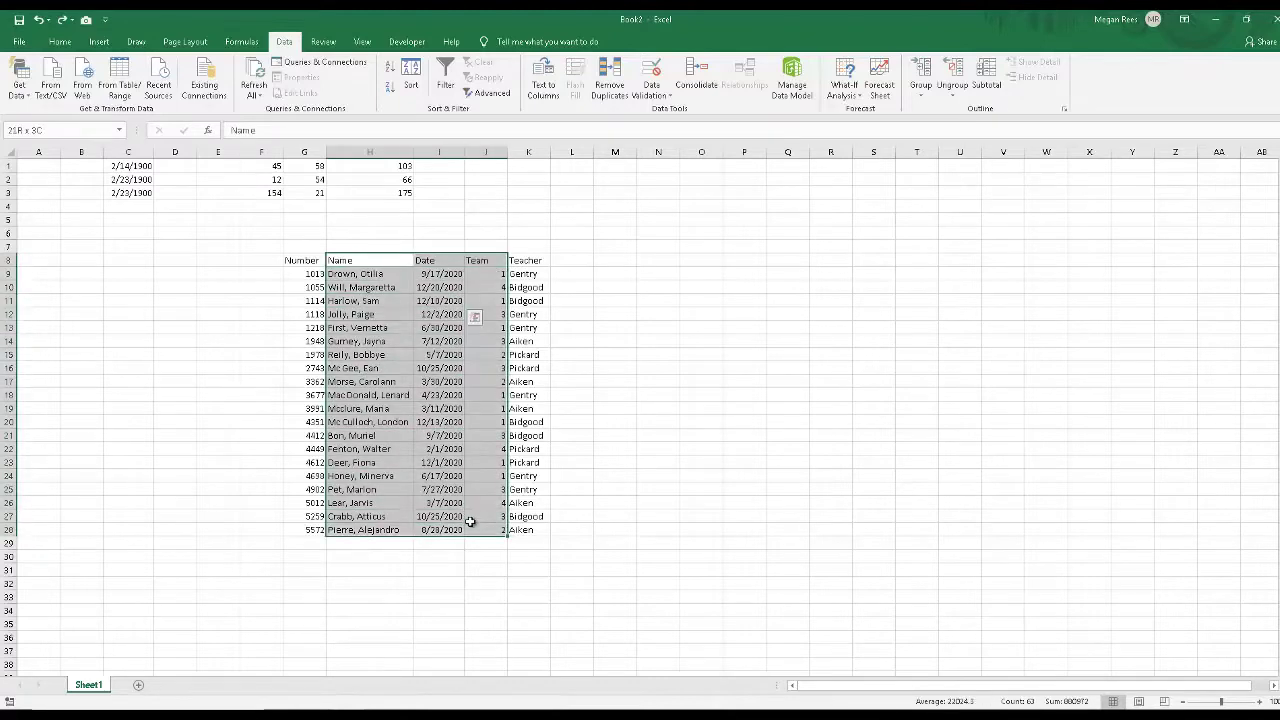
left_click_drag(352, 262, 531, 503)
left_click(411, 78)
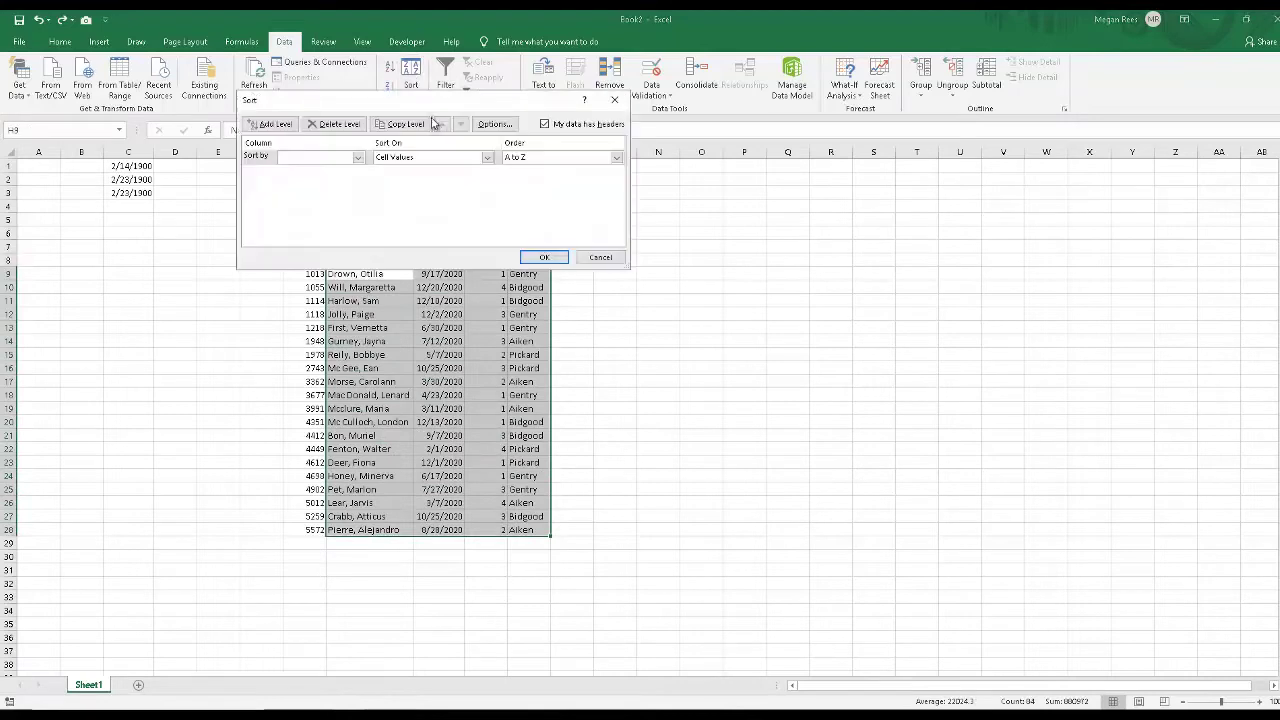
left_click(600, 257)
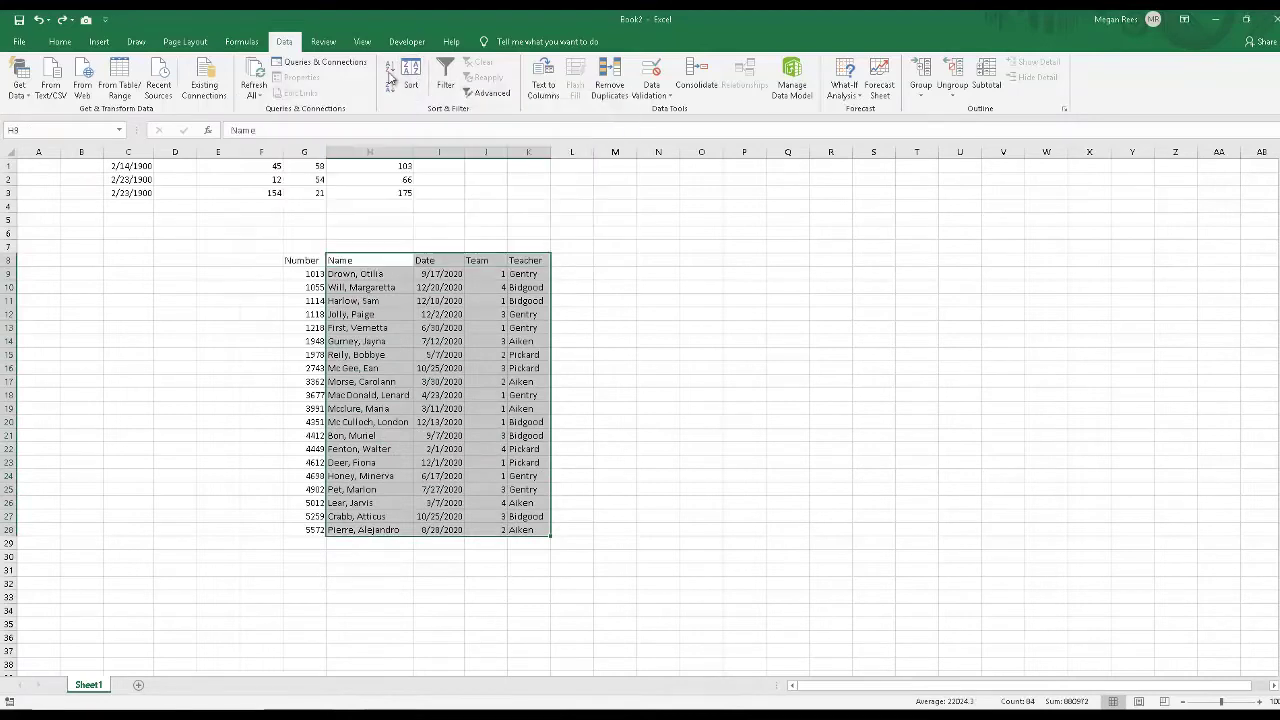
left_click(390, 69)
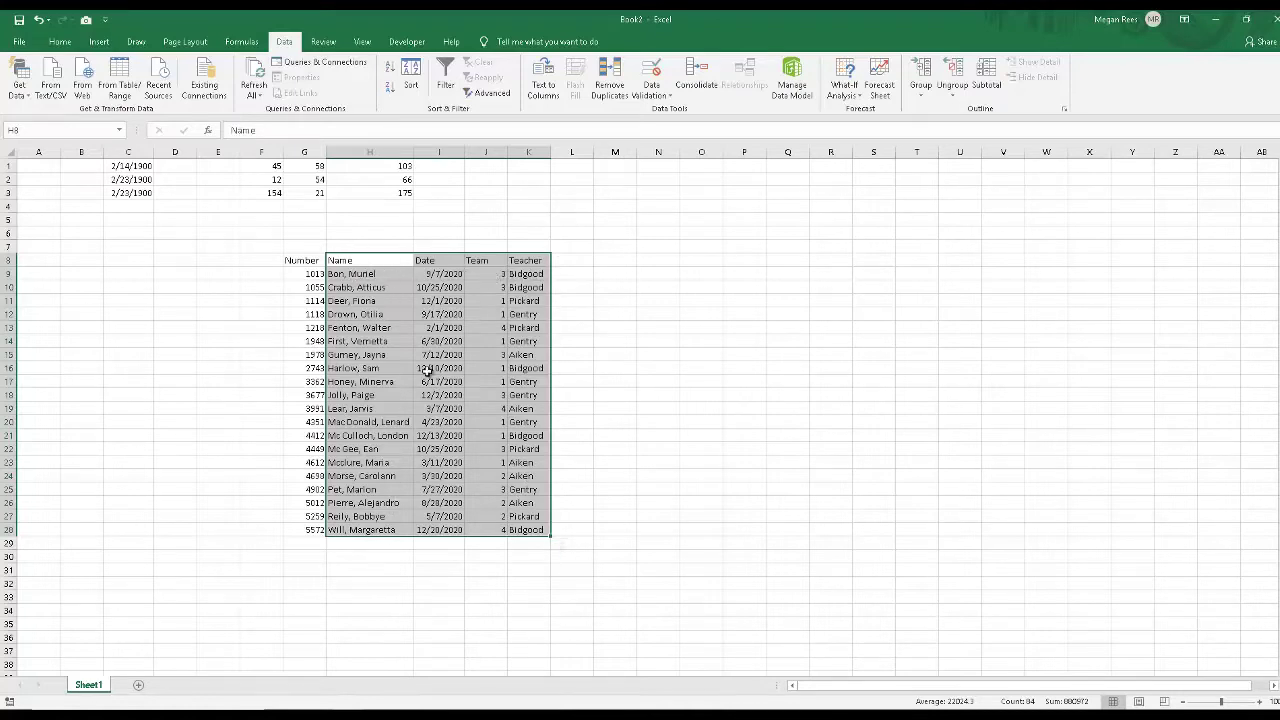
left_click_drag(359, 262, 350, 532)
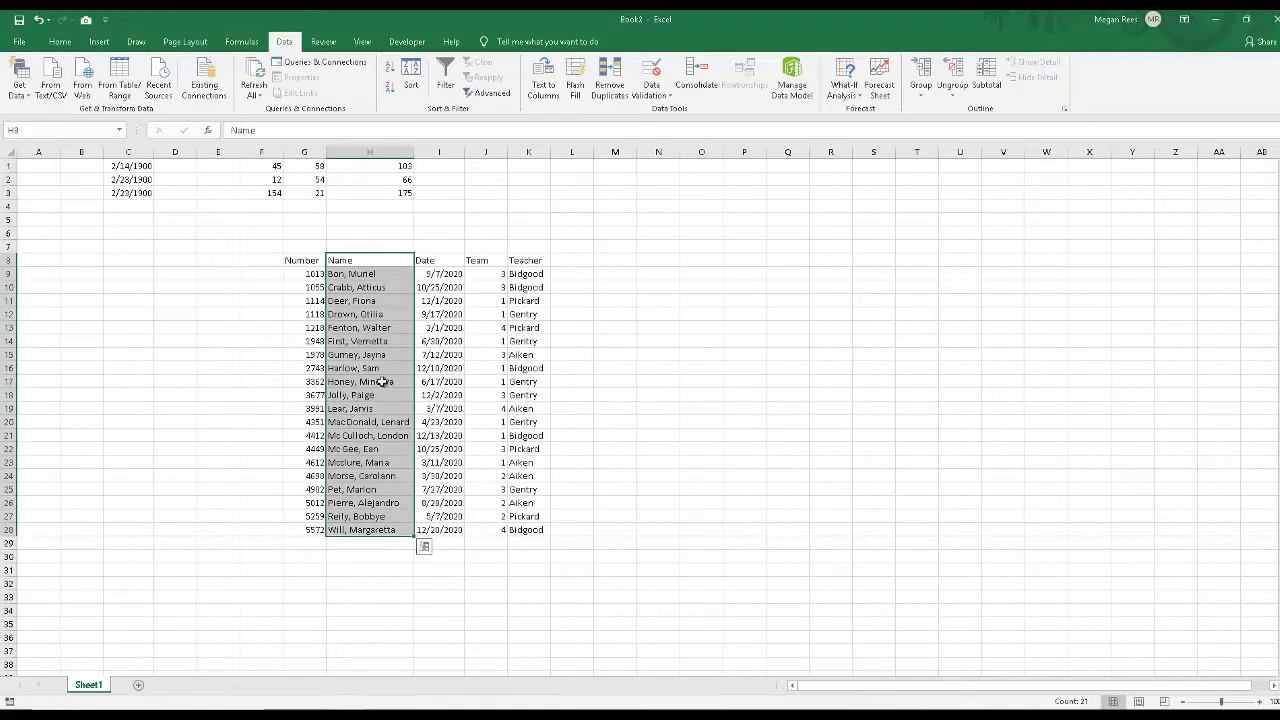
left_click(499, 340)
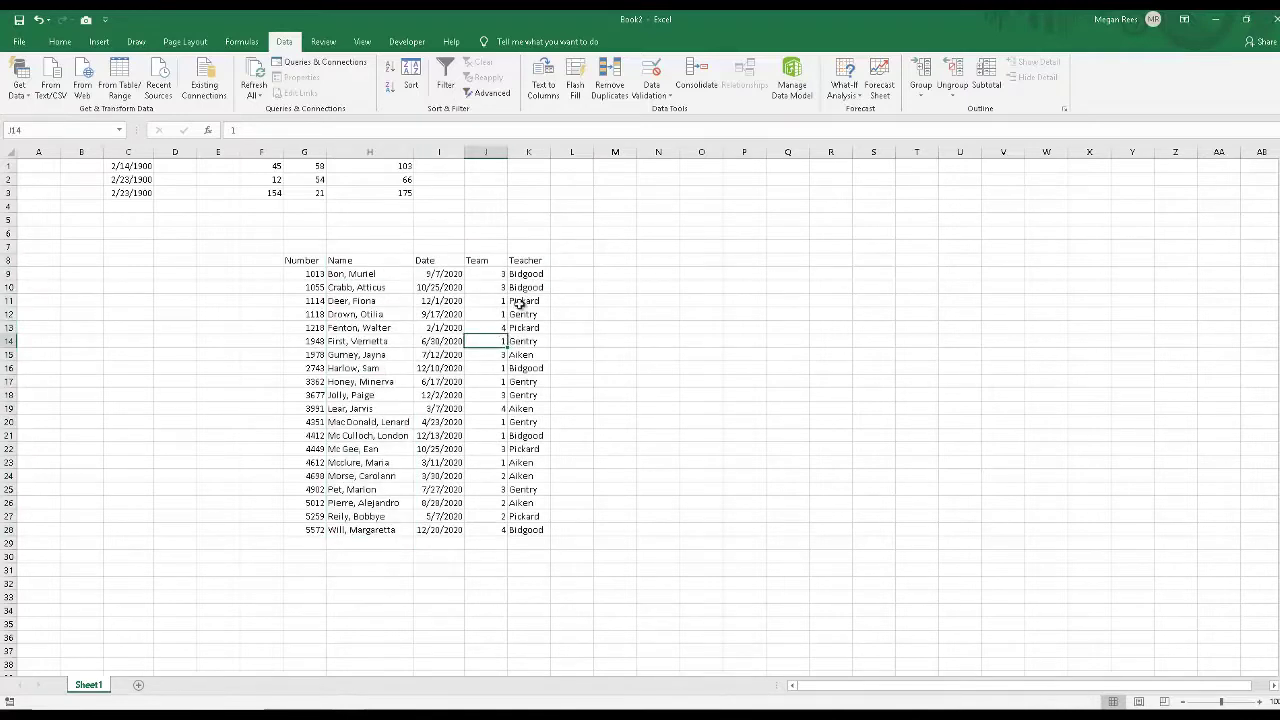
Start a custom sort of the block H8:K28 with Team, Smallest to Largest, as the primary sort column
left_click_drag(365, 262, 530, 530)
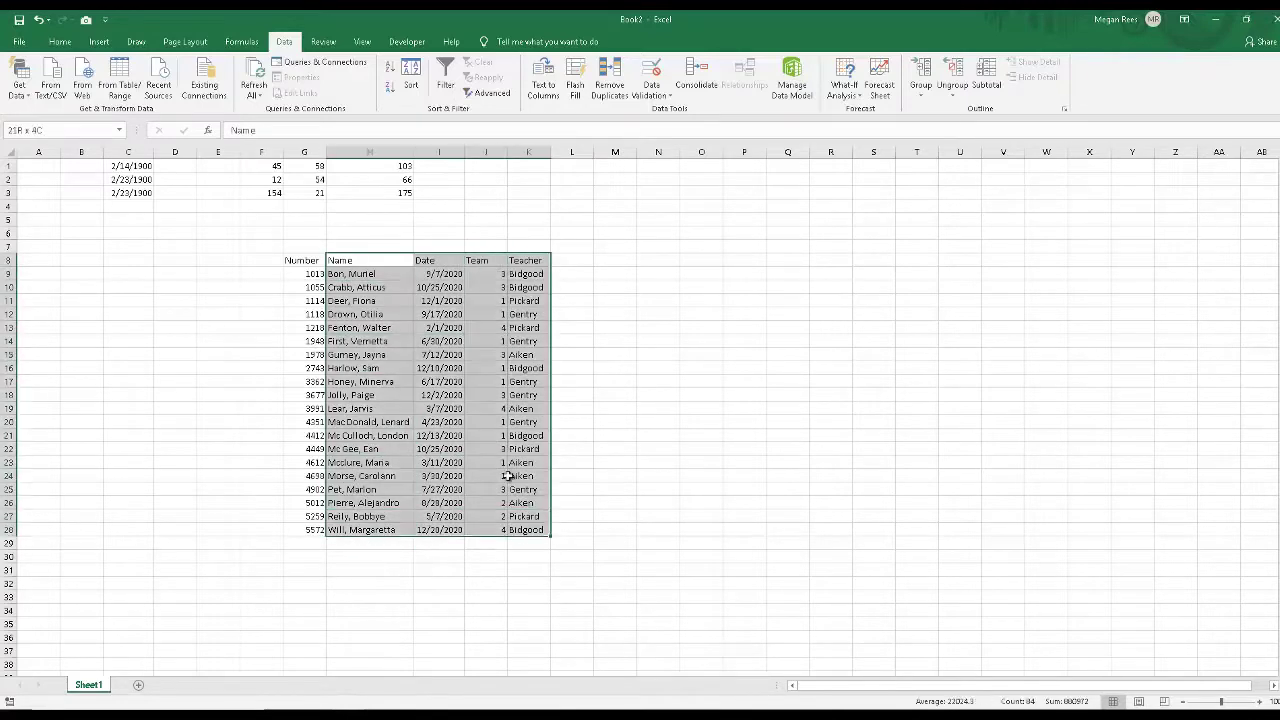
left_click(409, 87)
left_click_drag(376, 113, 768, 154)
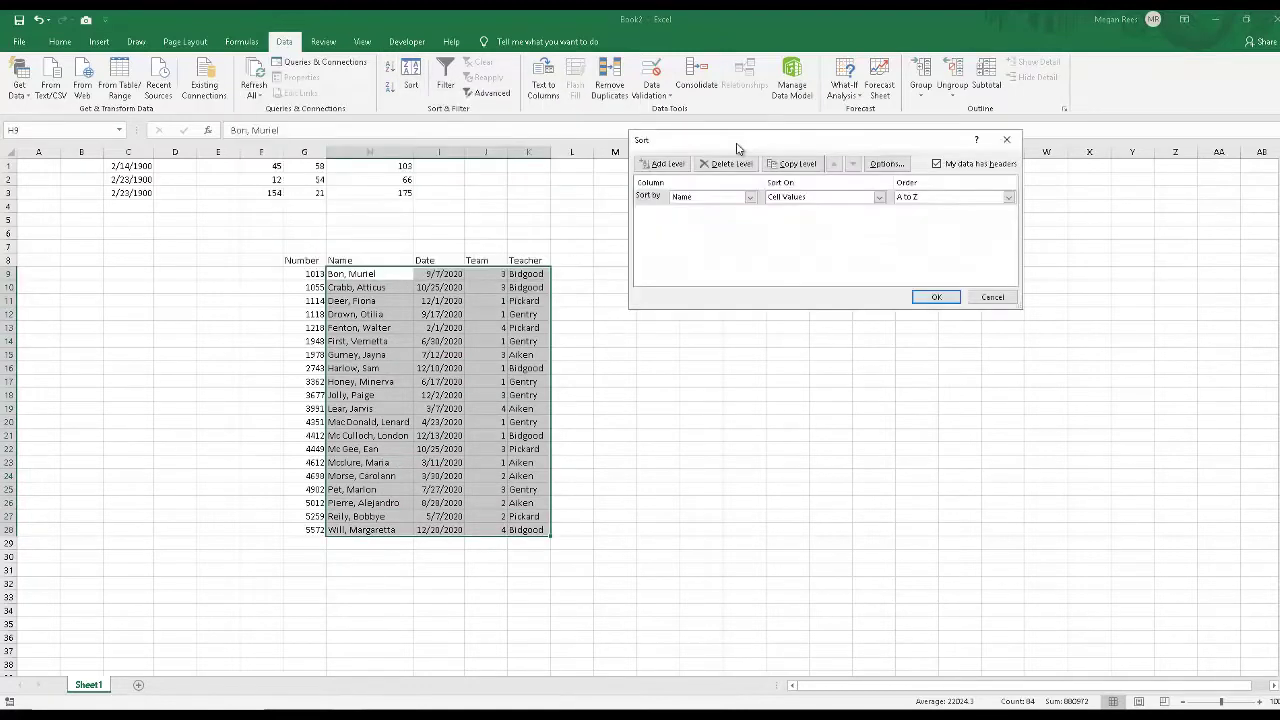
left_click(750, 197)
left_click(682, 227)
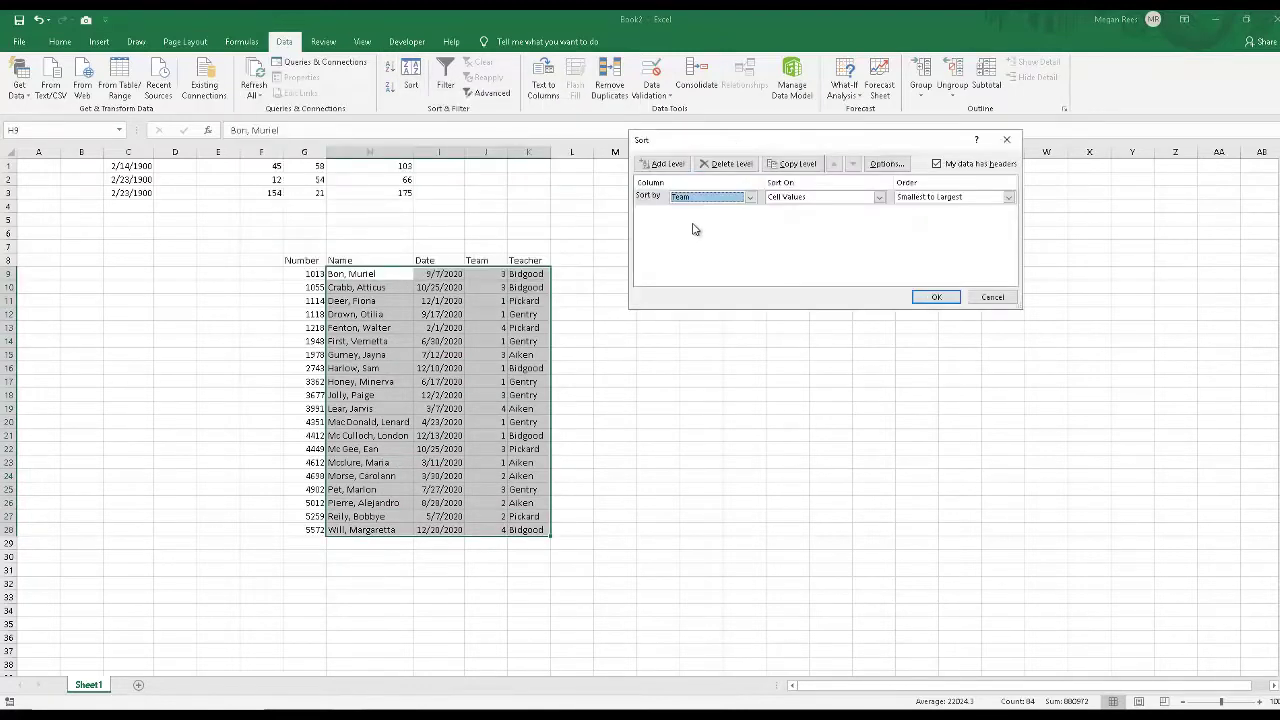
Add a second sort level by Name, A to Z, apply the sort and check the groups in the Team column
left_click(667, 164)
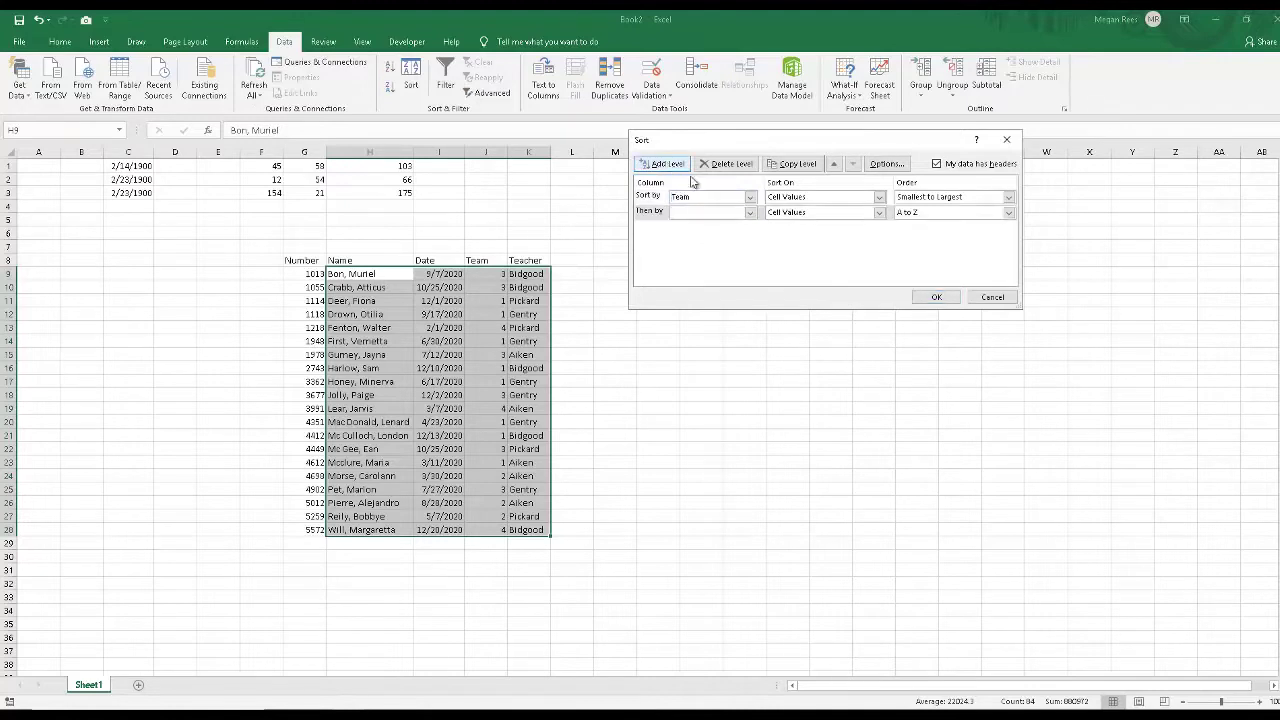
left_click(750, 213)
left_click(709, 229)
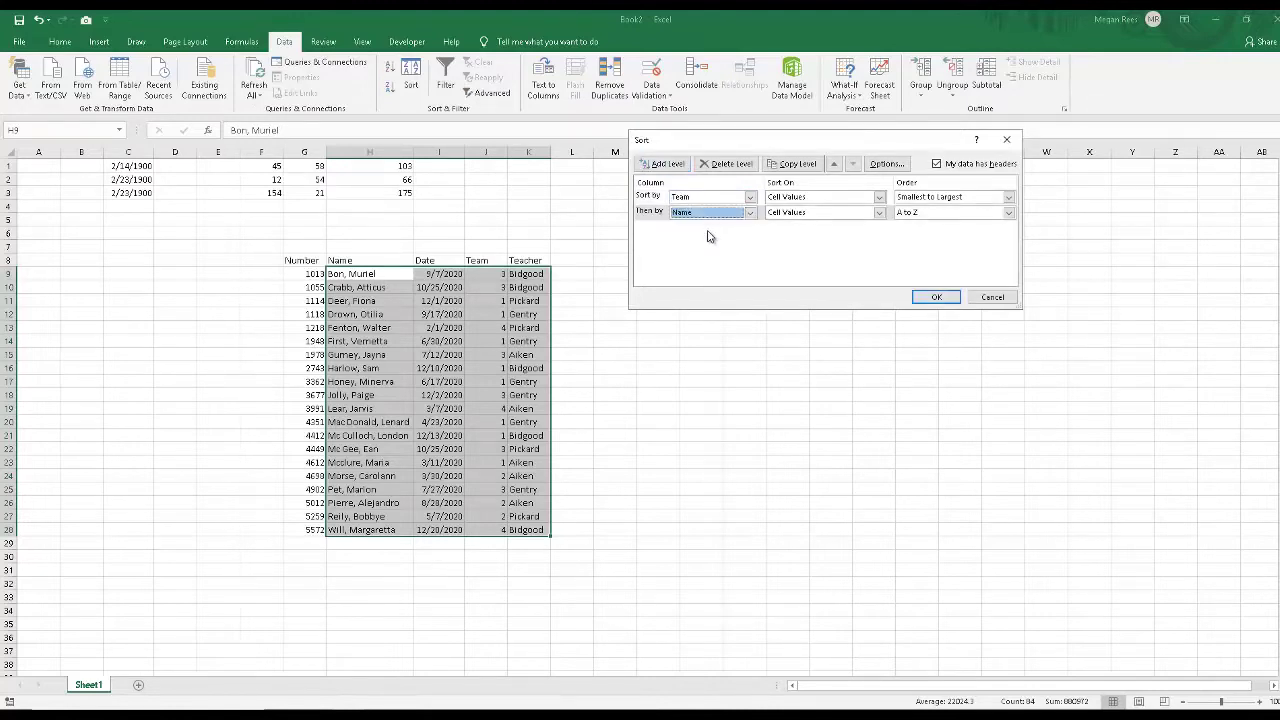
left_click(930, 297)
left_click(615, 368)
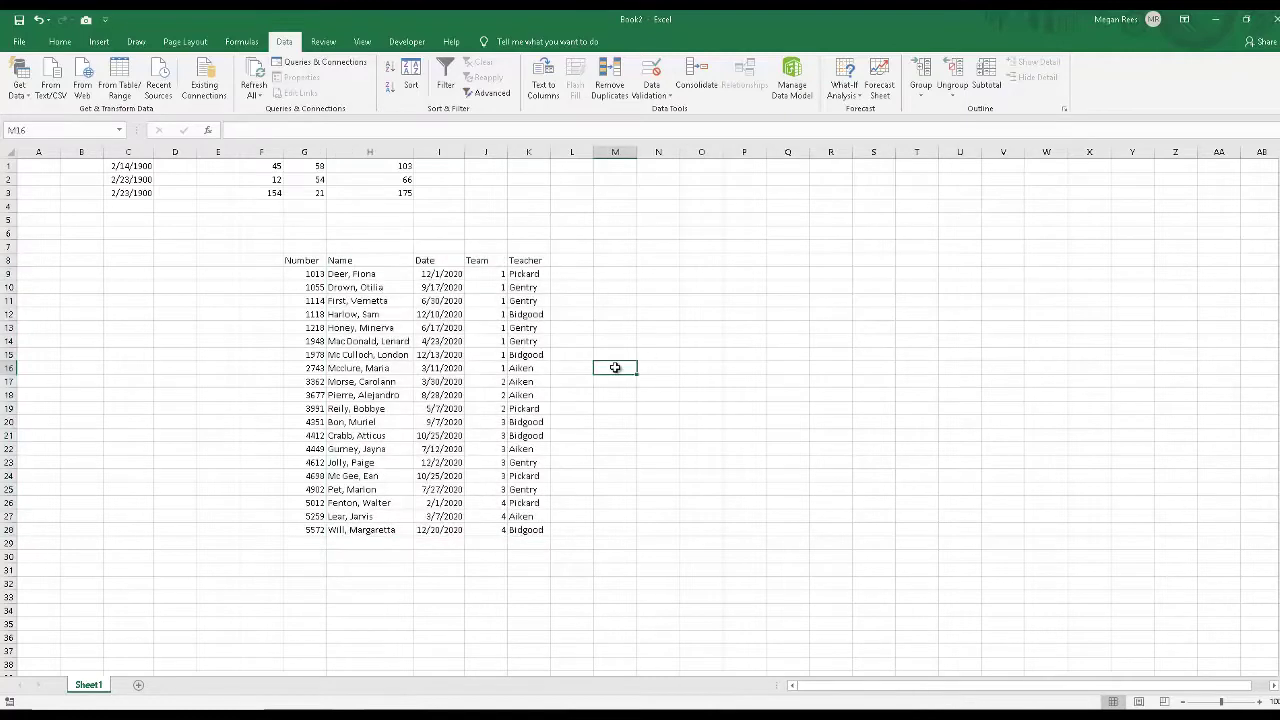
left_click_drag(497, 275, 492, 411)
left_click_drag(493, 424, 494, 529)
left_click(801, 557)
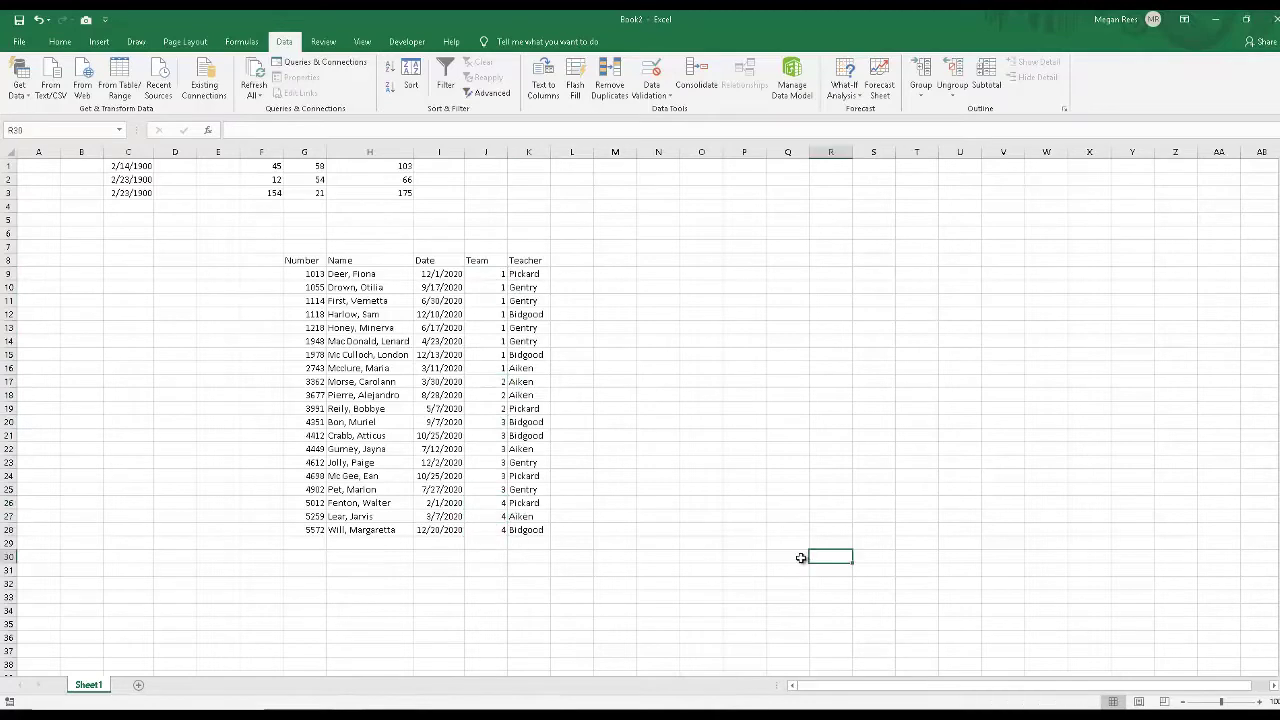
Custom-sort the block H8:K28 by Teacher, A to Z, then by Date, Oldest to Newest, and check the dates within each teacher group
left_click_drag(362, 264, 550, 533)
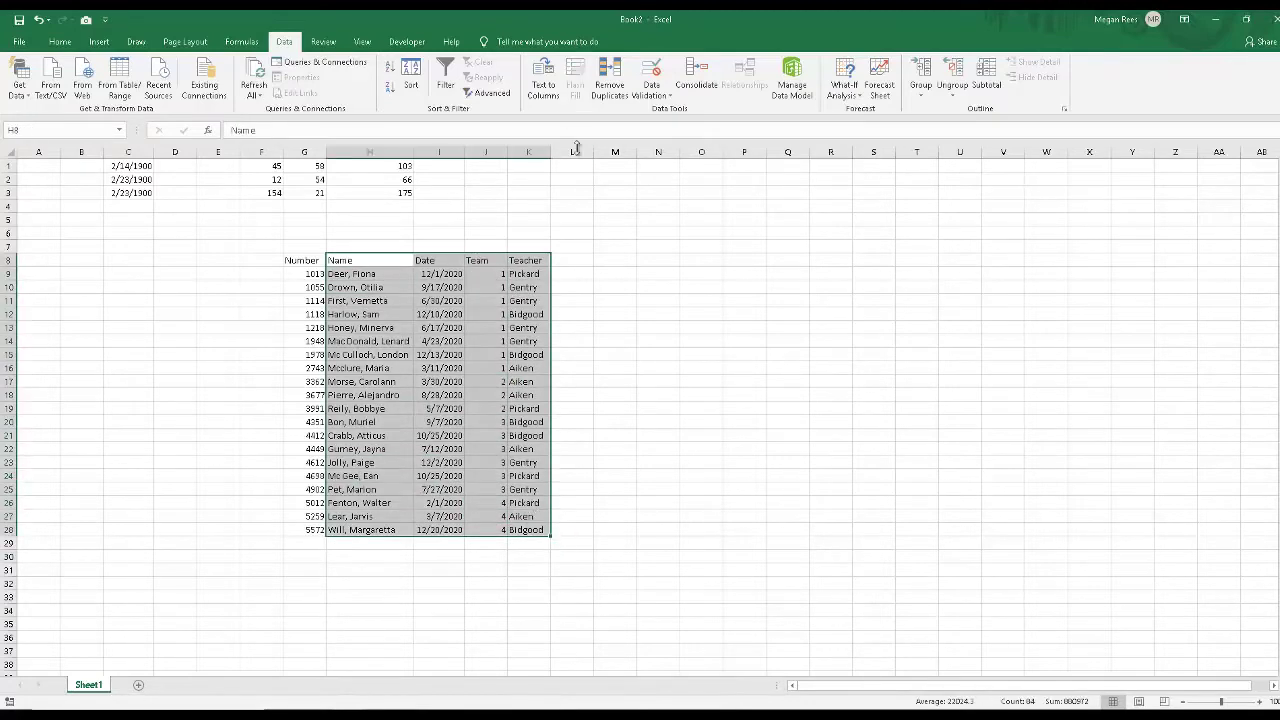
left_click(411, 80)
left_click(749, 198)
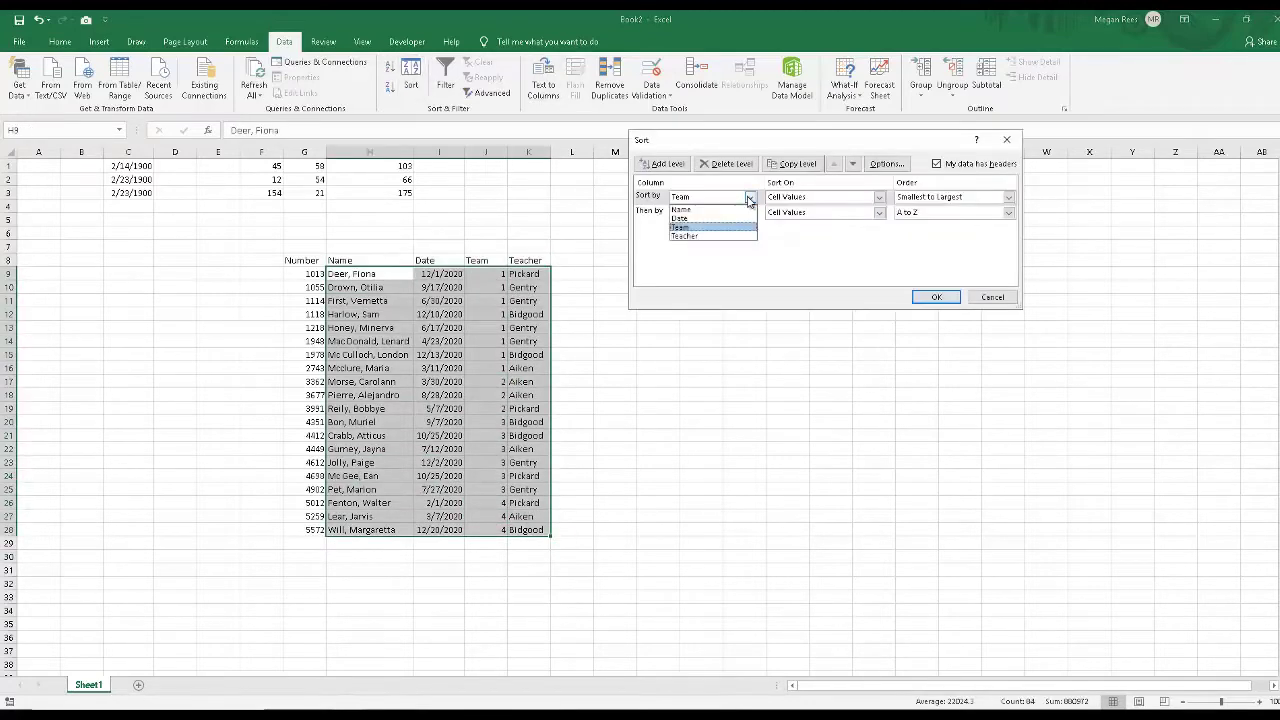
left_click(690, 236)
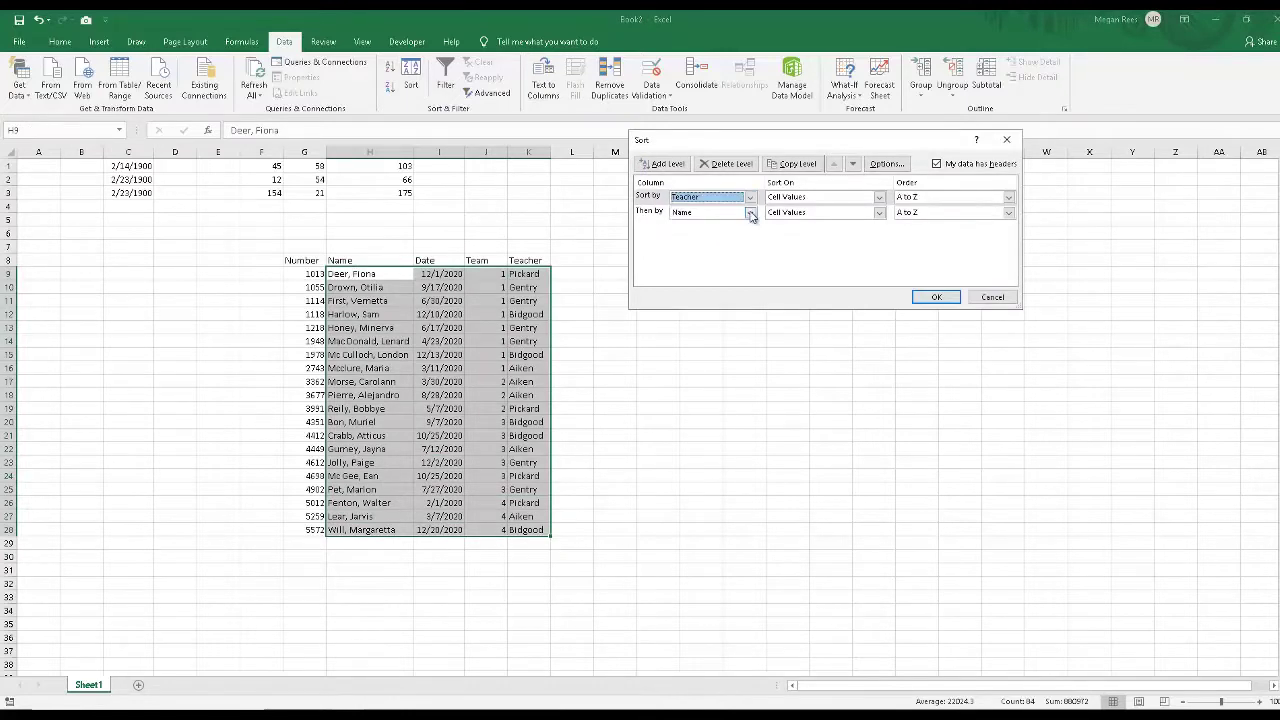
left_click(749, 212)
left_click(707, 234)
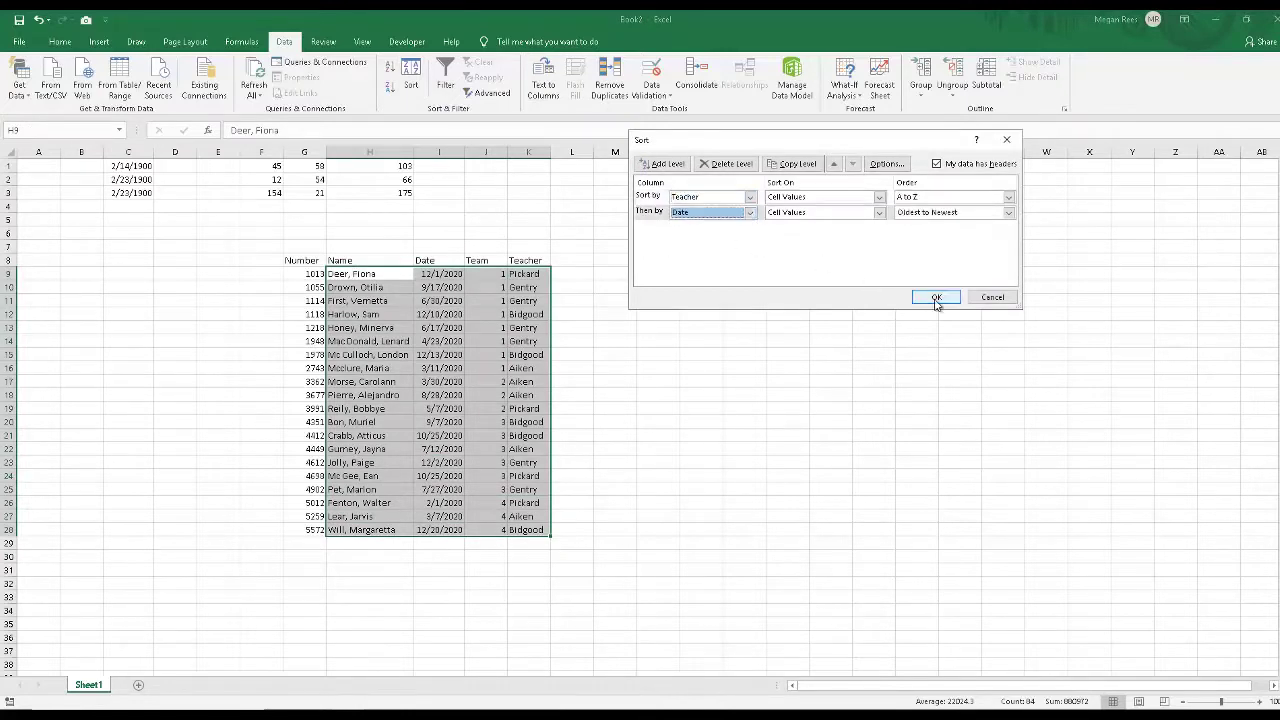
left_click(936, 297)
left_click(685, 340)
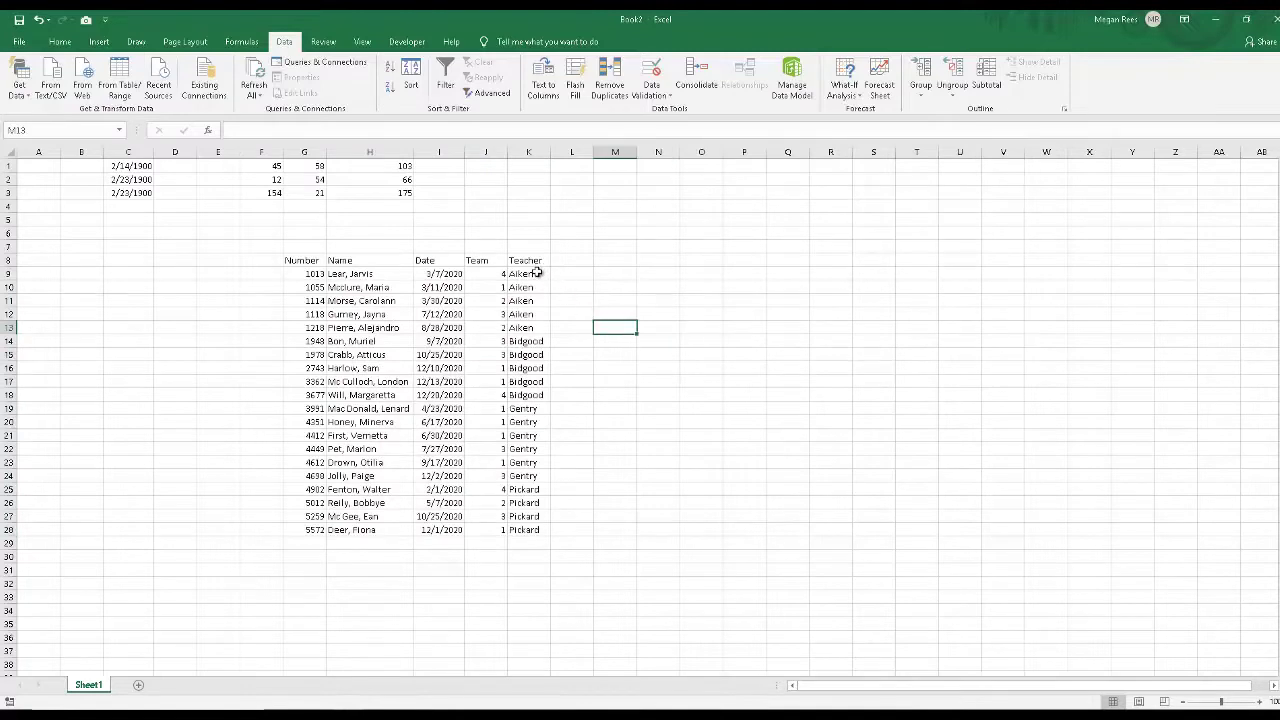
left_click_drag(528, 273, 528, 328)
left_click_drag(440, 274, 441, 330)
left_click(658, 327)
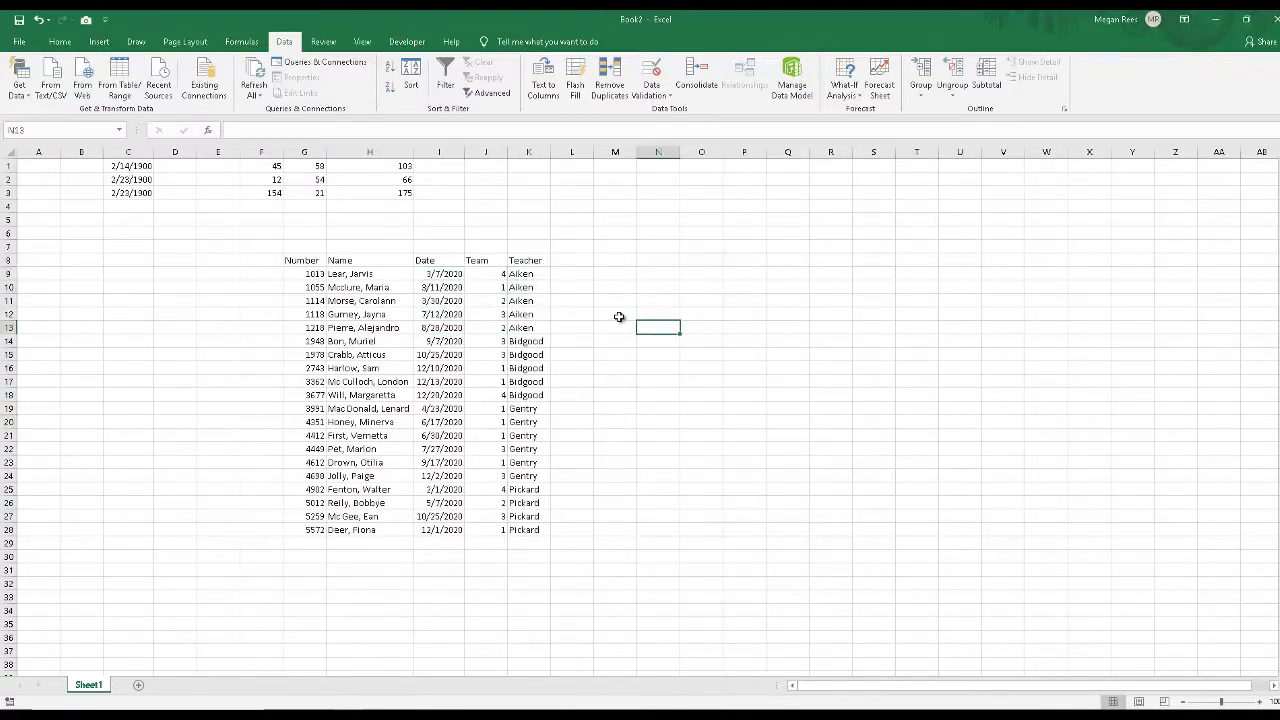
left_click(448, 380)
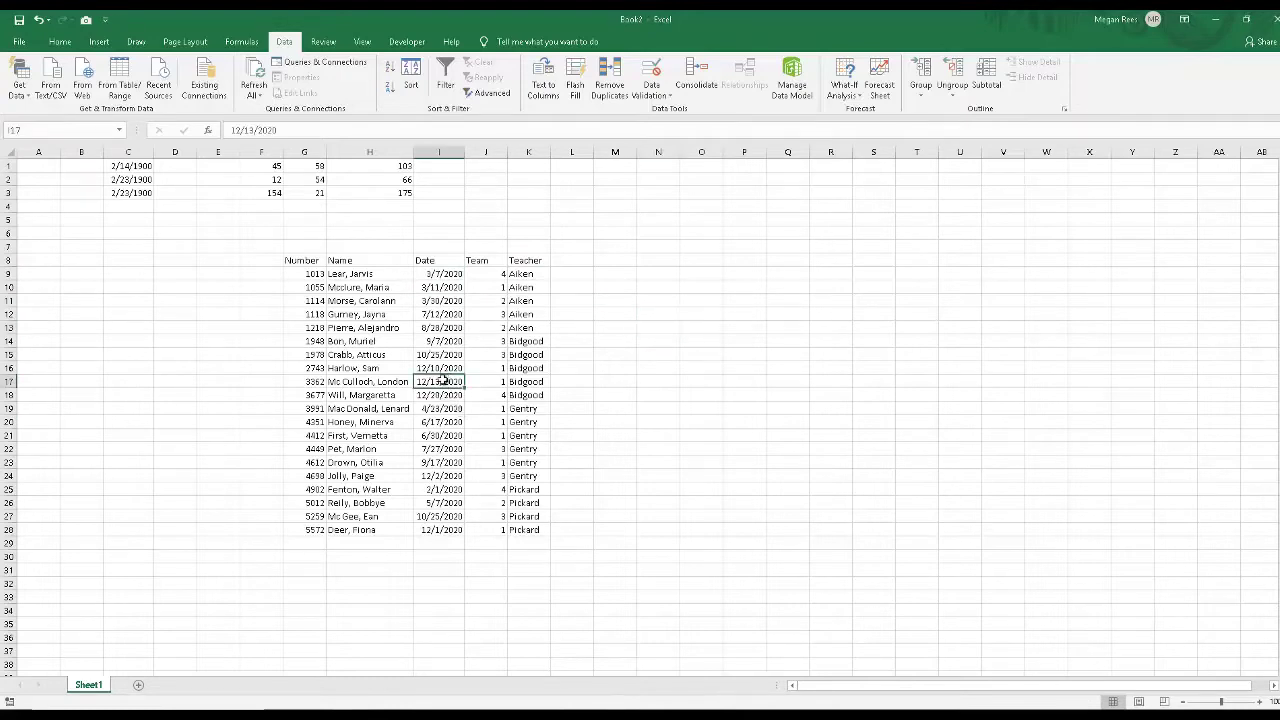
Examine the header row G8:K8 and the extent of the whole table G8:K28 by selecting them
left_click(298, 260)
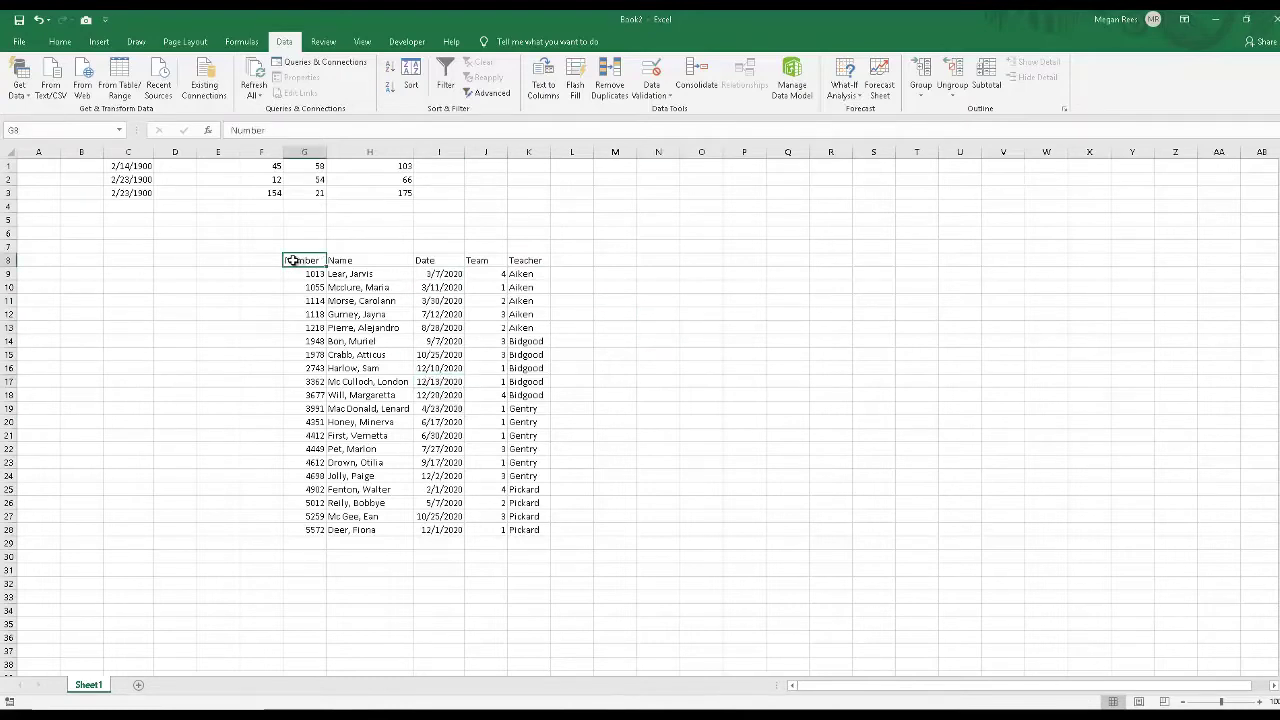
key("ctrl+a")
left_click(330, 260)
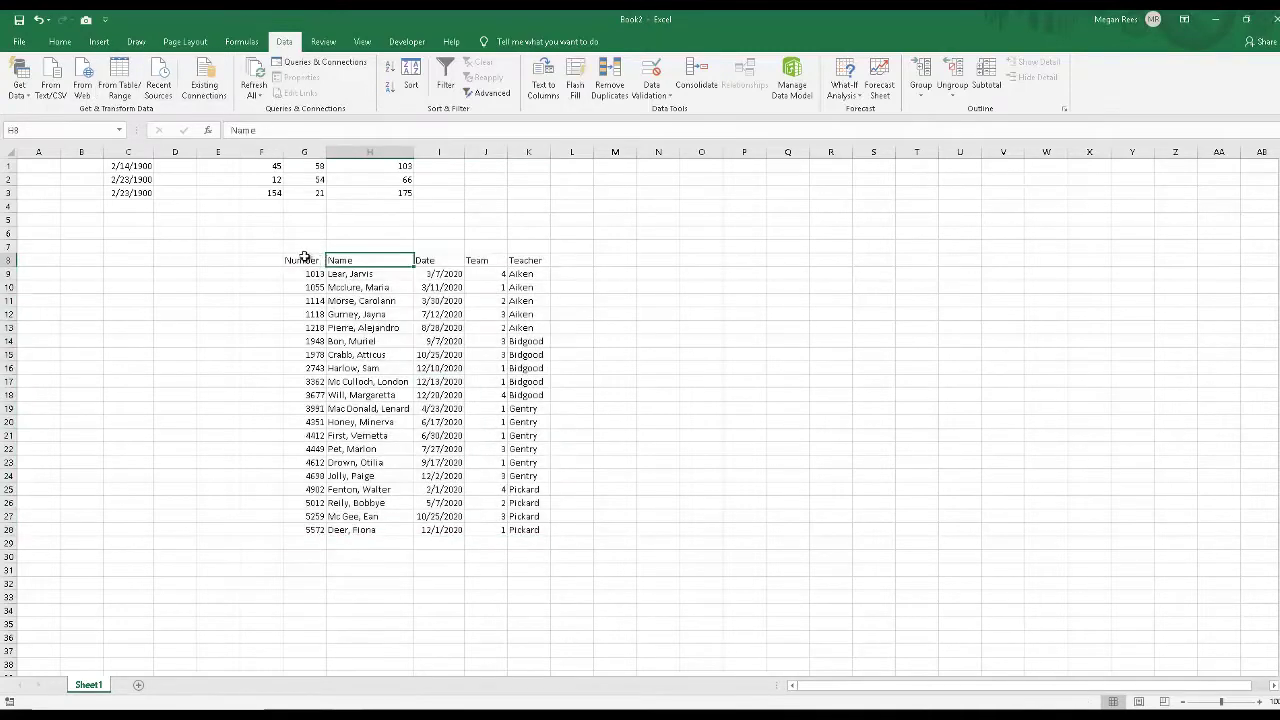
left_click_drag(304, 258, 508, 534)
left_click(300, 263)
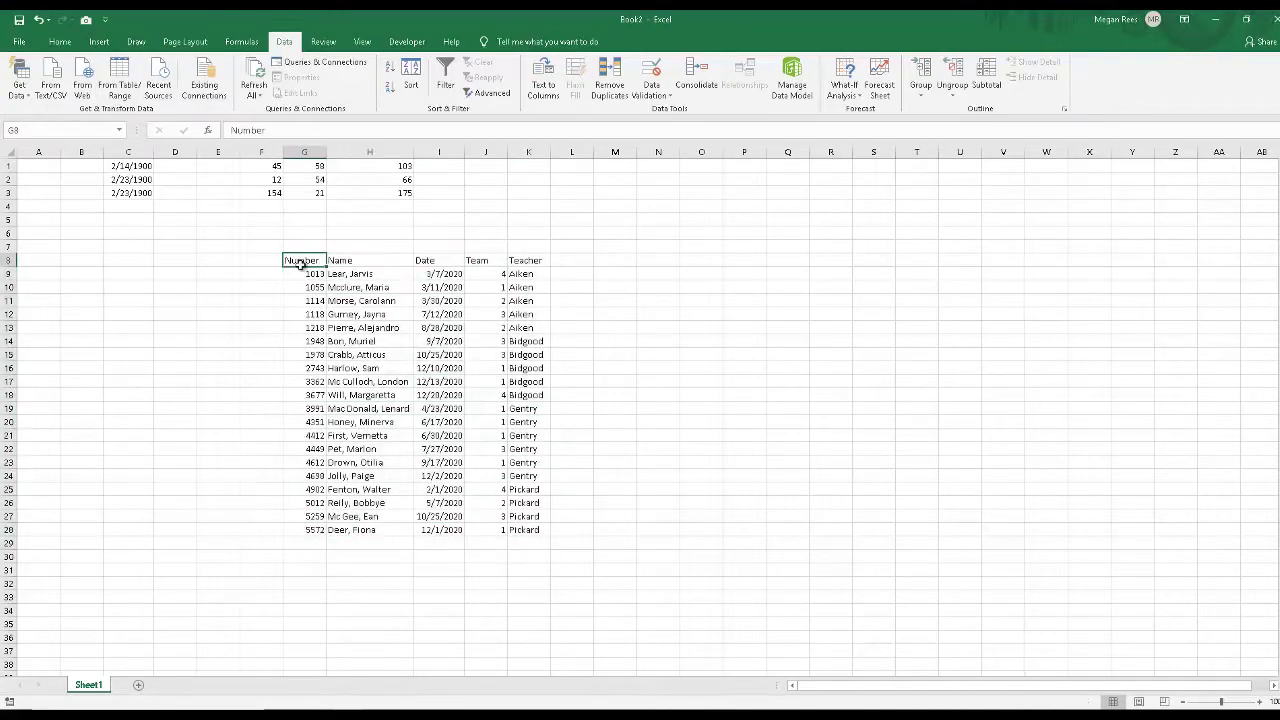
left_click_drag(300, 263, 528, 262)
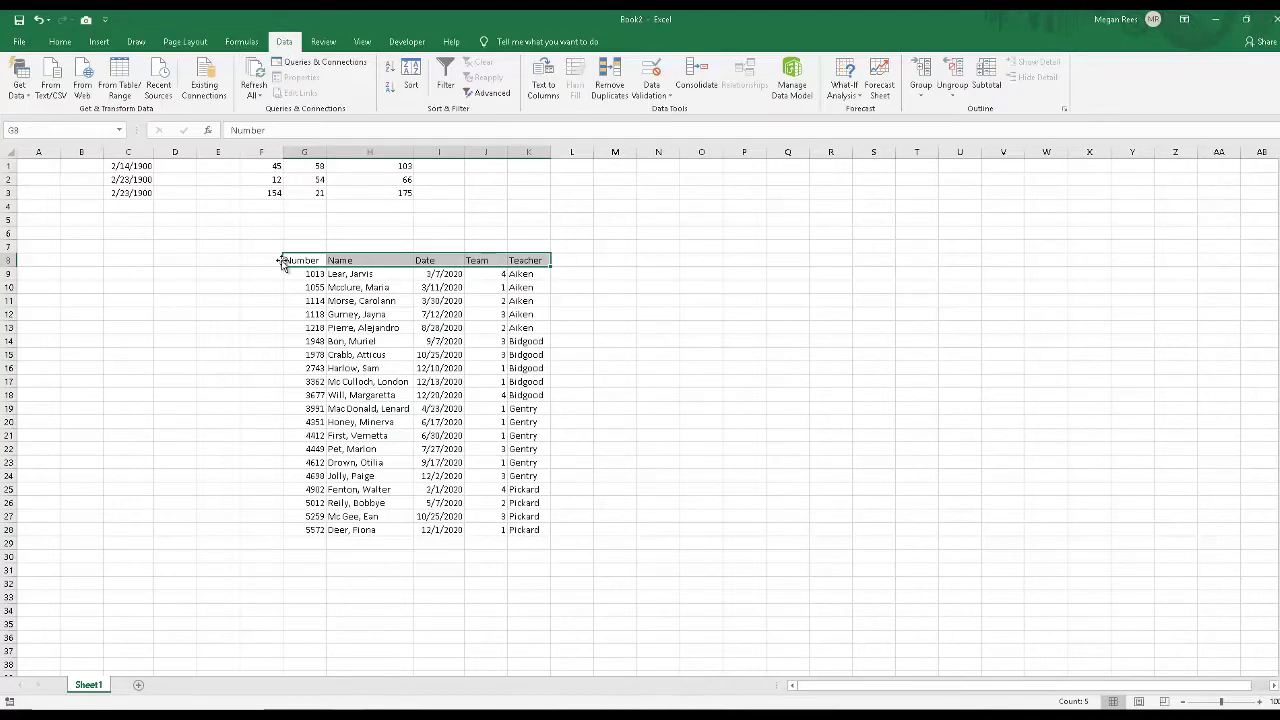
left_click_drag(292, 260, 543, 532)
key("Right")
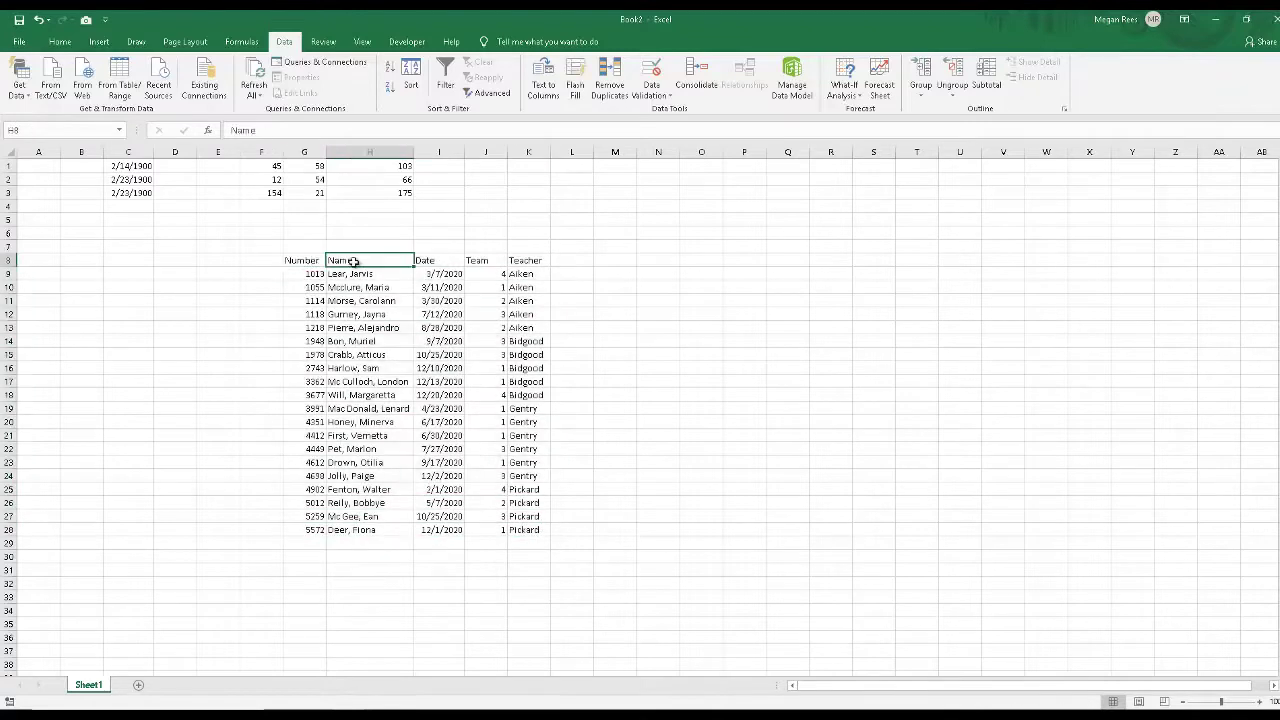
key("Right")
Try filtering G9:K28 without its header row, inspect the filter options in the Number column, and remove the filter
left_click_drag(298, 277, 530, 533)
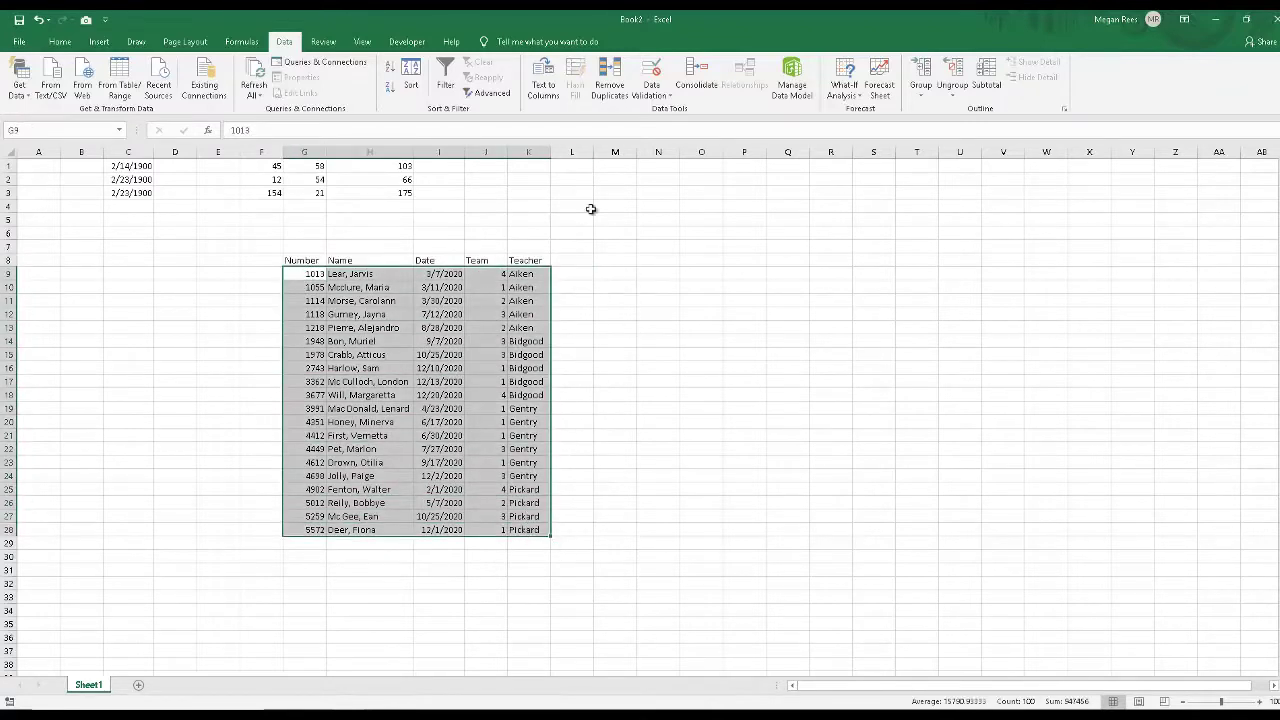
left_click(447, 70)
left_click(375, 355)
left_click(319, 273)
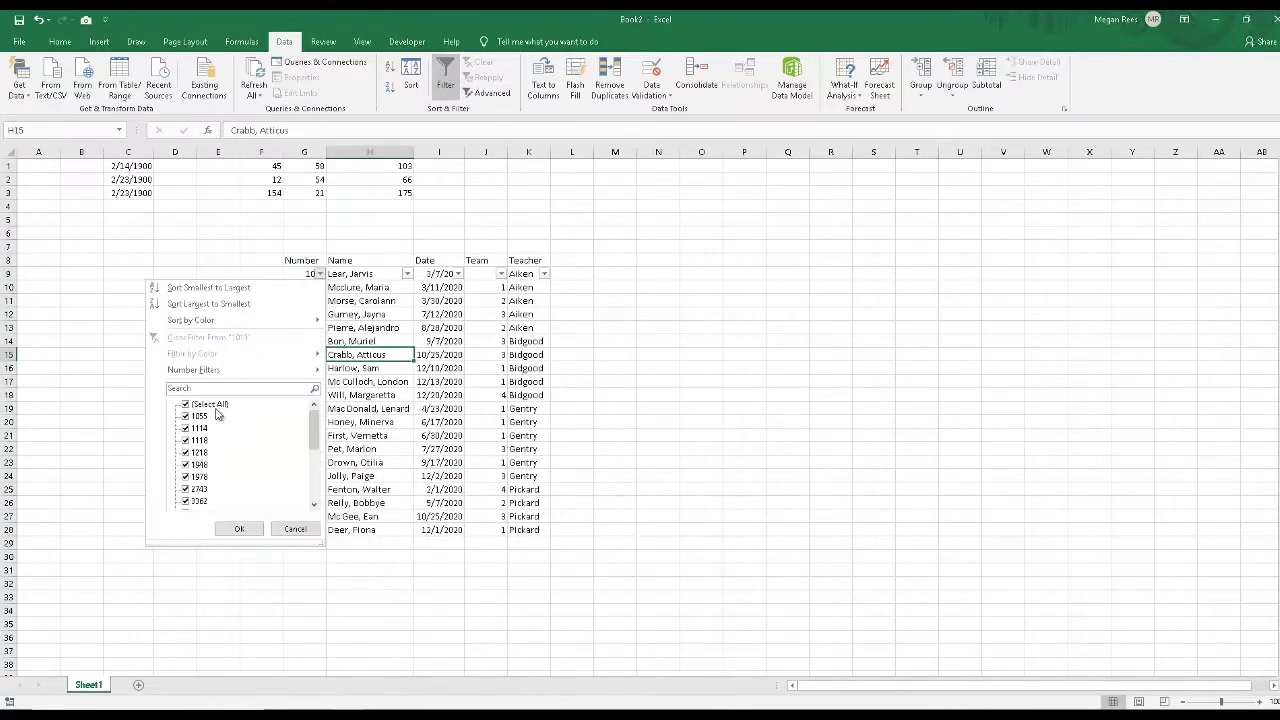
key("Escape")
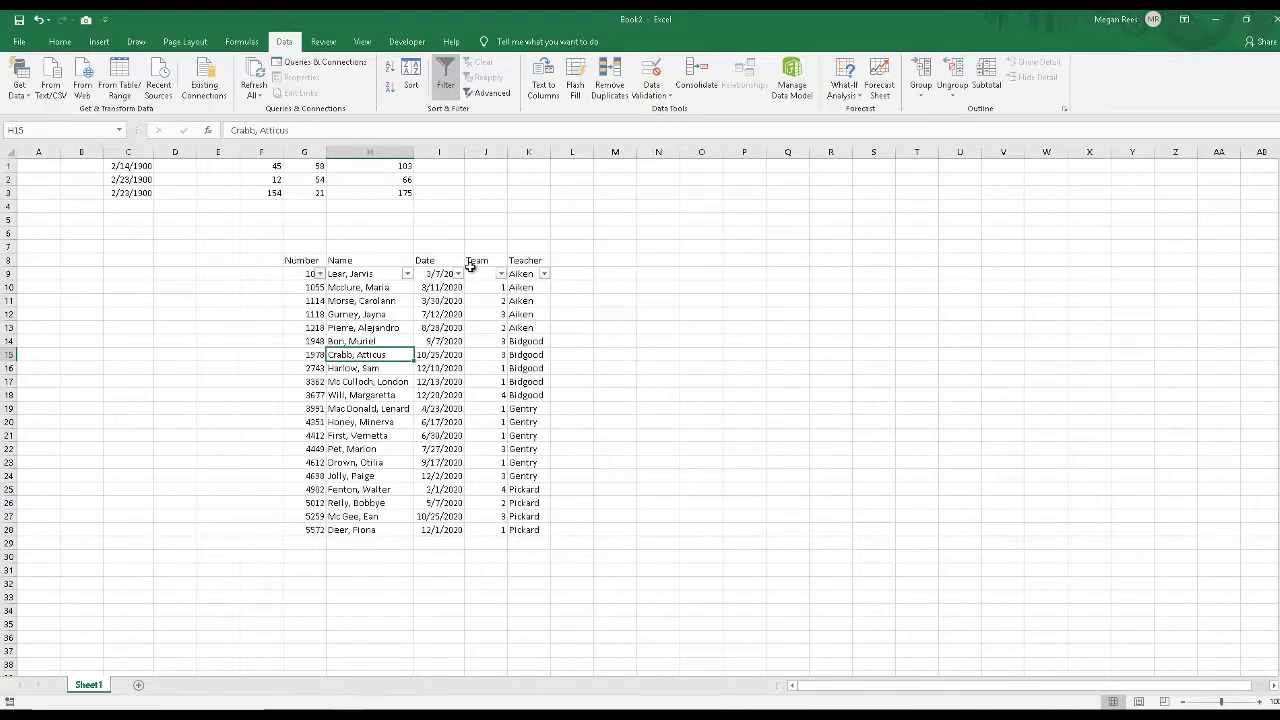
left_click(445, 75)
Apply a filter to the full table G8:K28 including the header row, and look at the Number column's filter options
left_click_drag(303, 260, 522, 530)
left_click(445, 75)
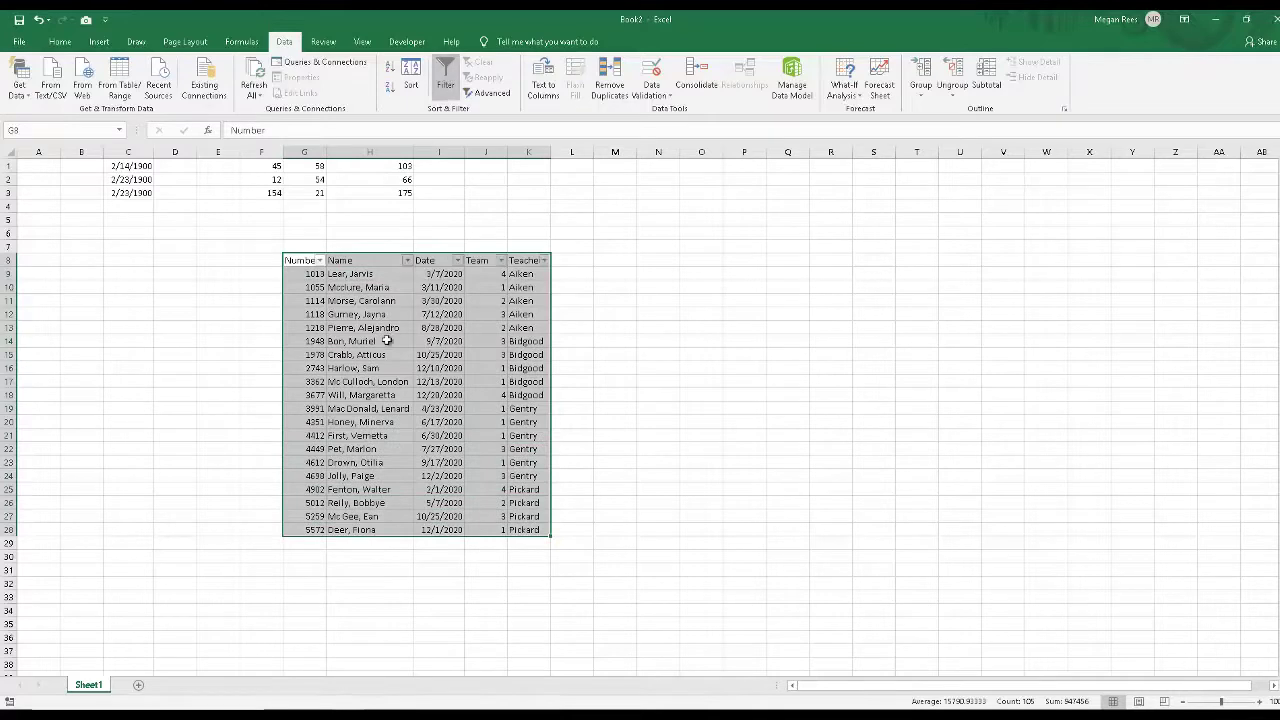
left_click(385, 341)
left_click(319, 260)
key("Escape")
left_click(449, 368)
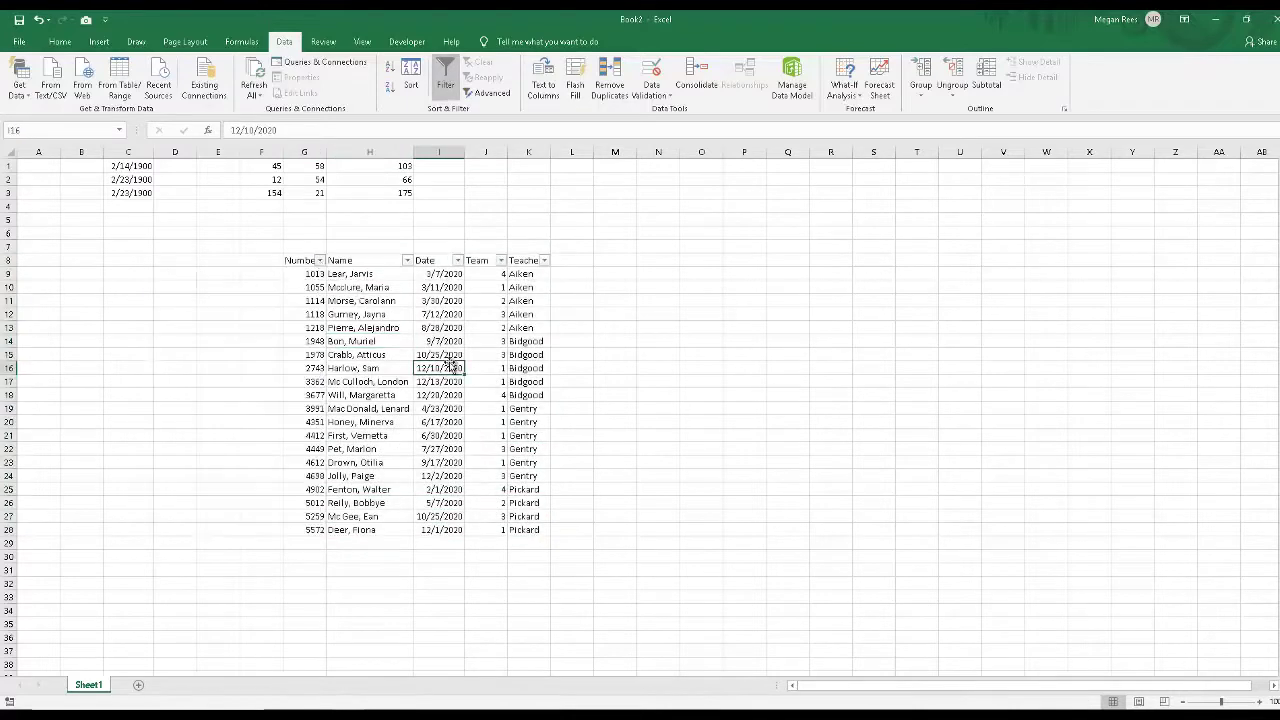
left_click(527, 354)
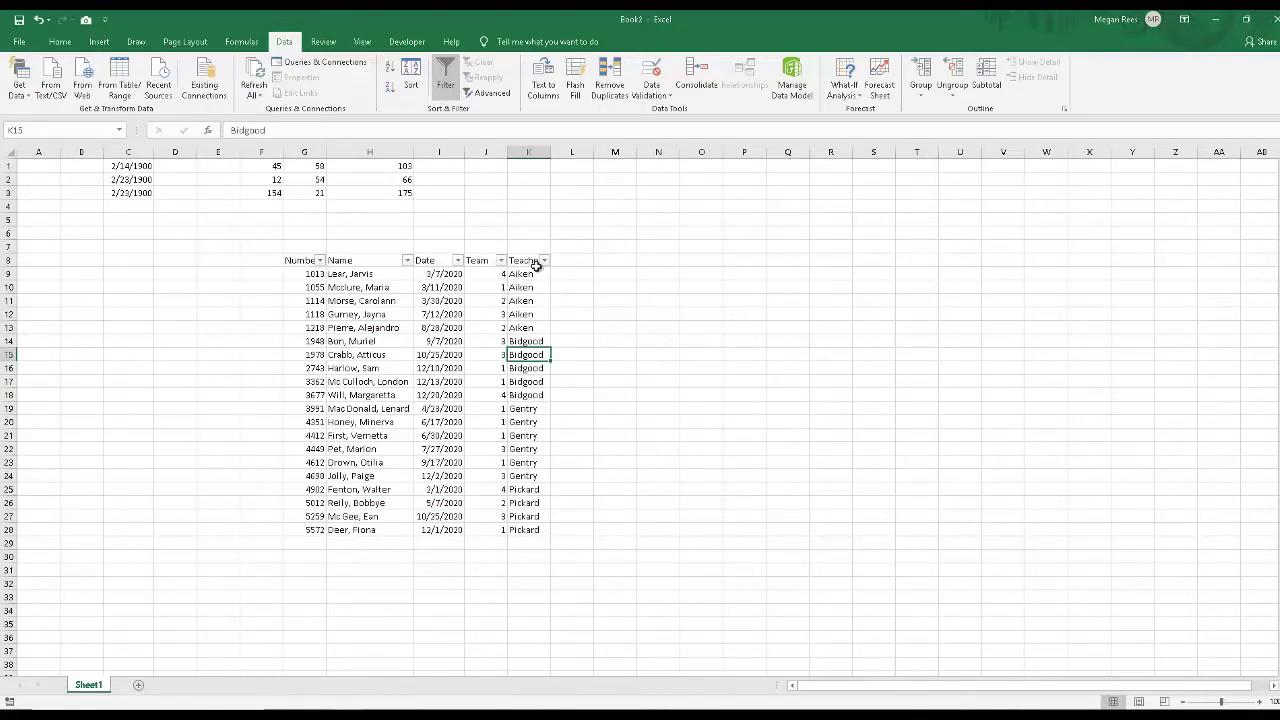
Sort the filtered table by Number from smallest to largest, and reverse it to largest to smallest
left_click(319, 261)
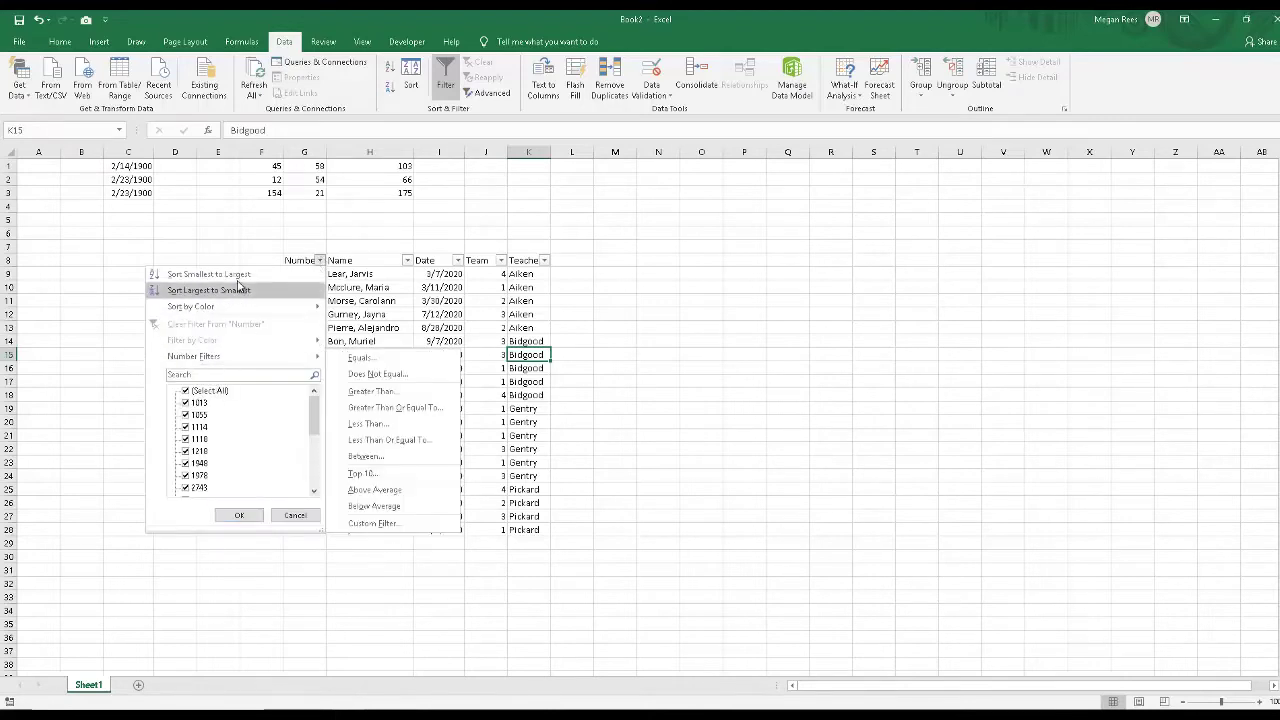
left_click(232, 276)
left_click(319, 261)
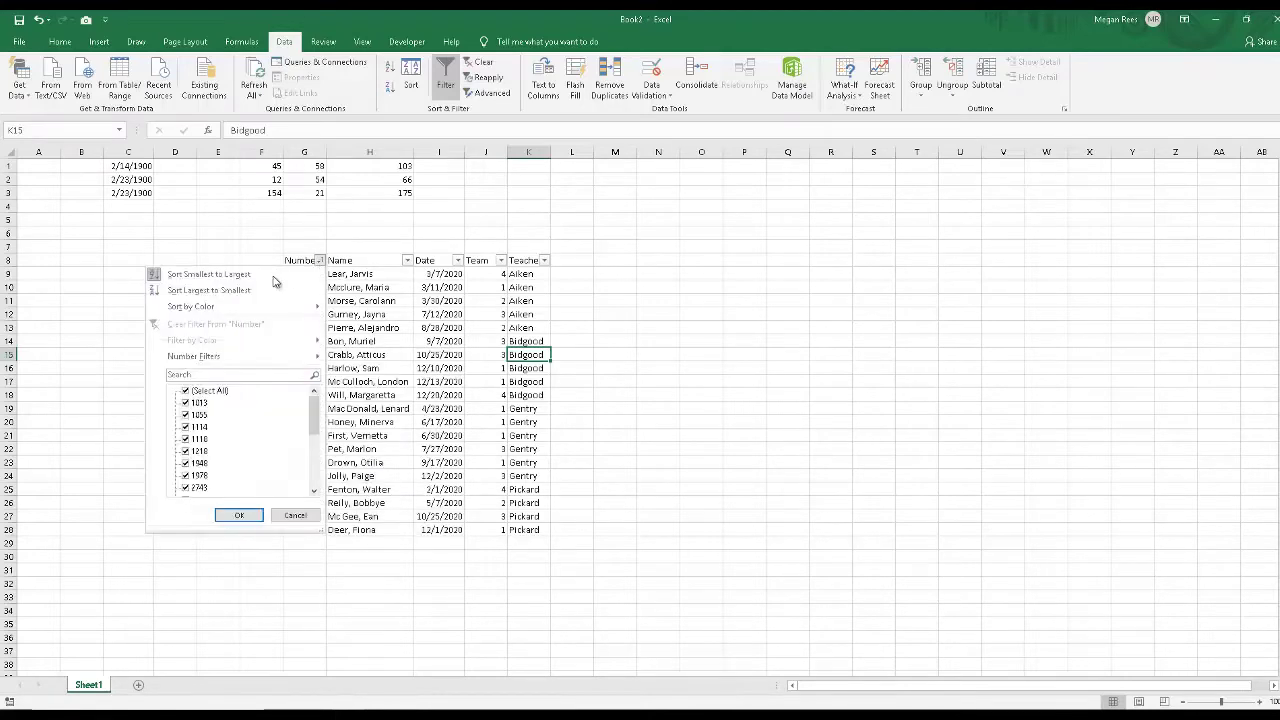
left_click(242, 284)
left_click(385, 315)
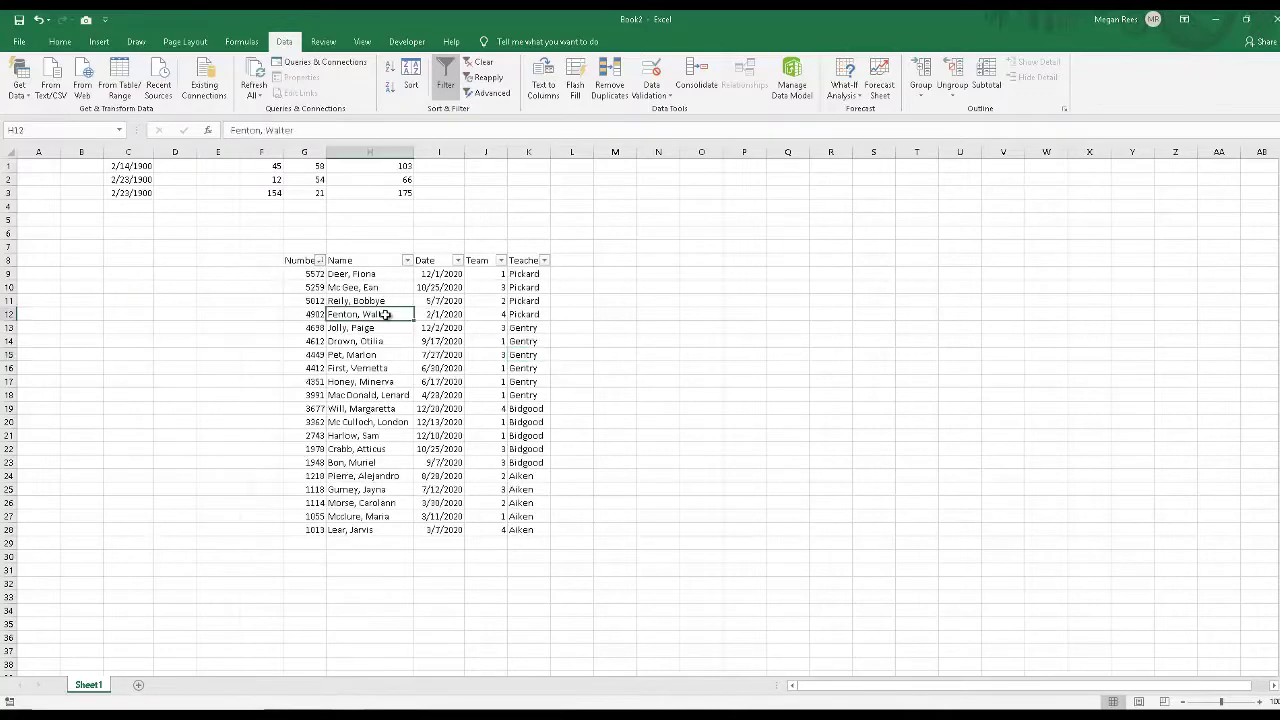
Sort the table by Name from A to Z using the Name column's filter options
left_click(405, 261)
left_click(331, 273)
left_click(405, 261)
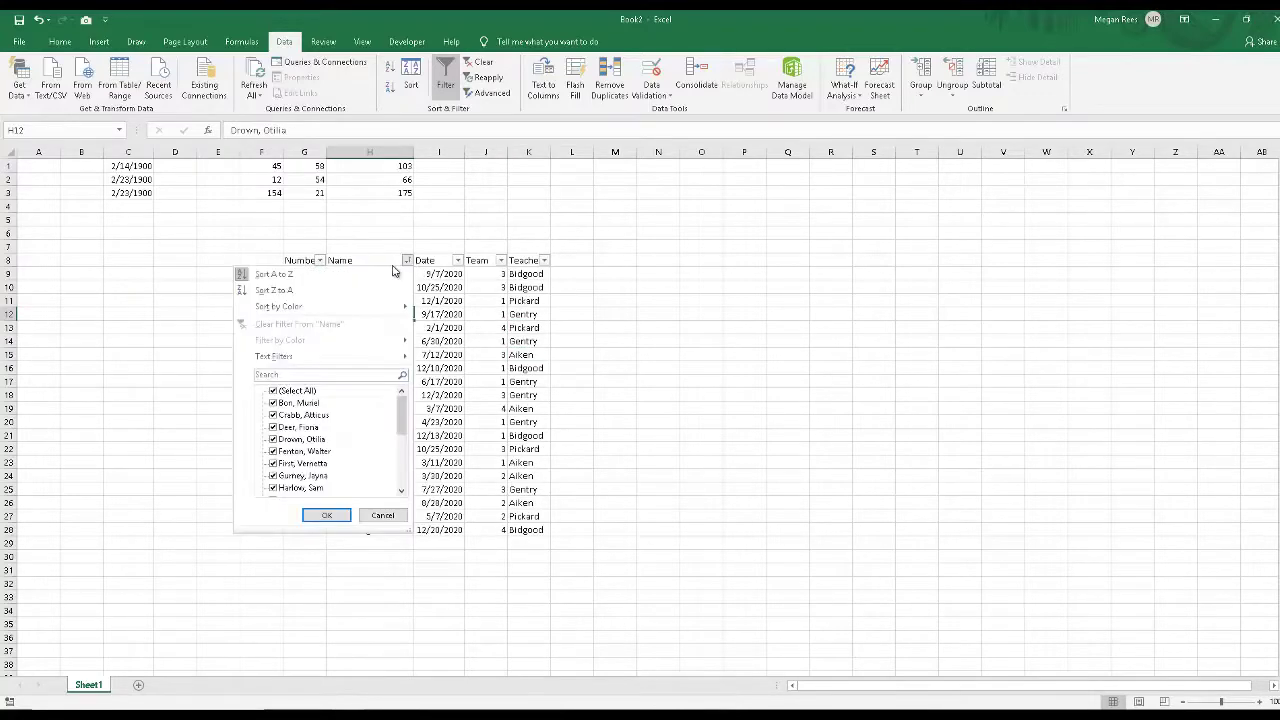
left_click(393, 273)
left_click(360, 287)
View the Date column's filter options, and filter the Team column to show only team 2
left_click(457, 260)
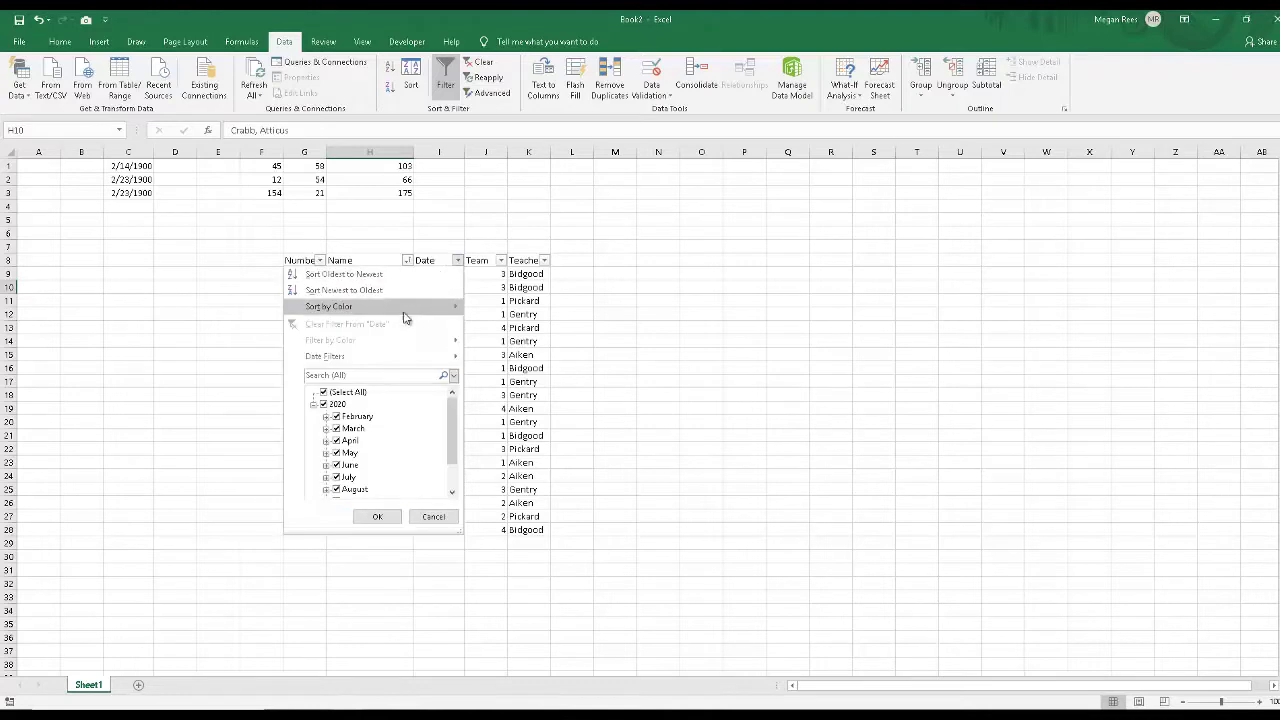
left_click(501, 264)
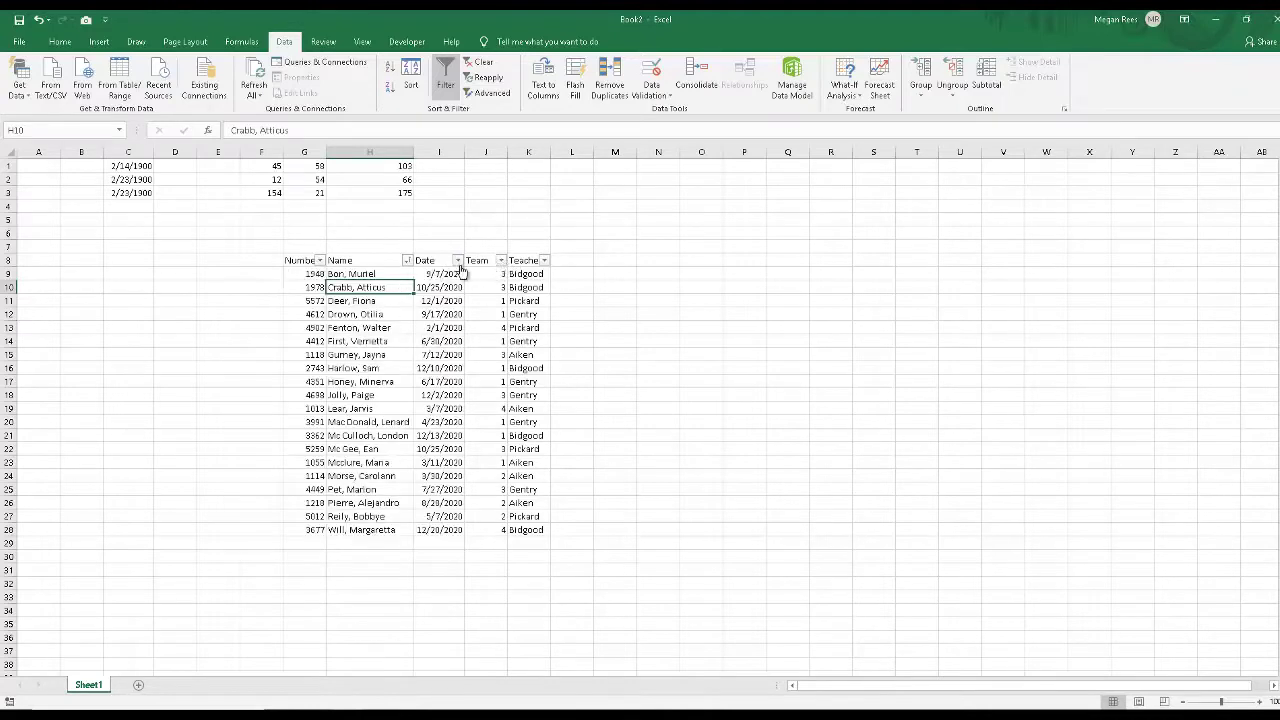
left_click(501, 260)
left_click(367, 391)
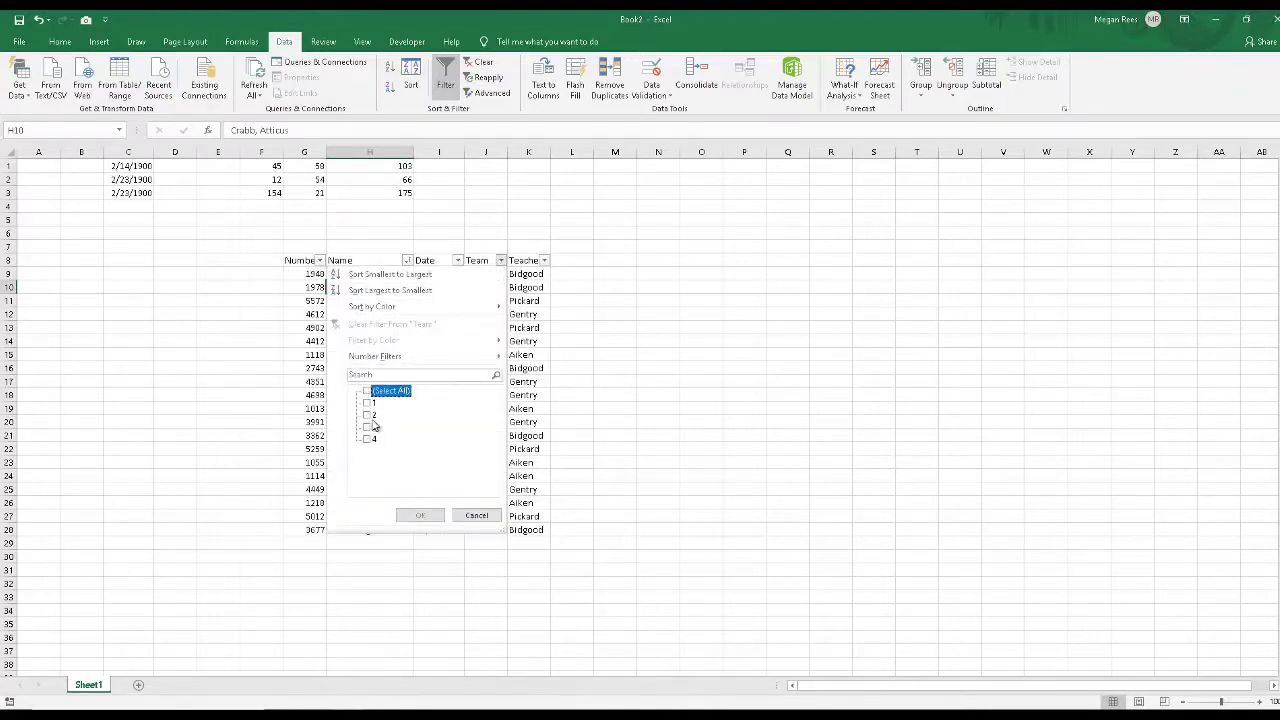
left_click(367, 414)
left_click(420, 515)
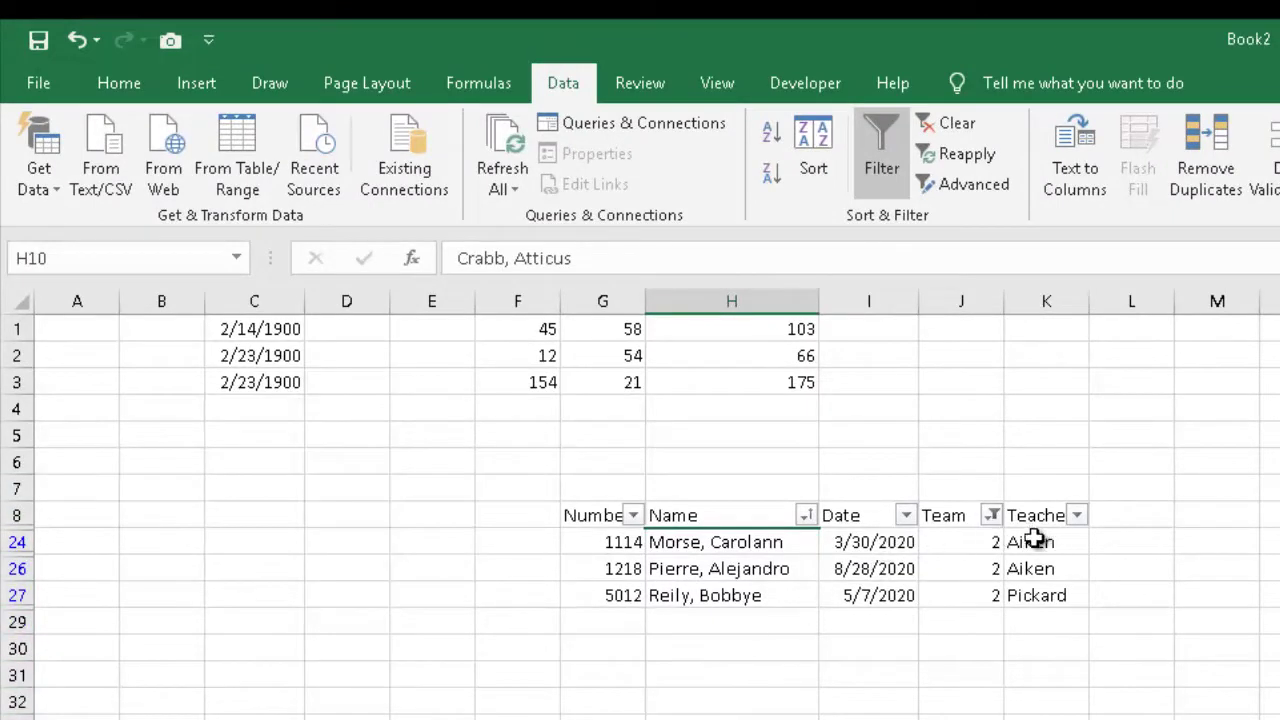
left_click(965, 546)
left_click(962, 718)
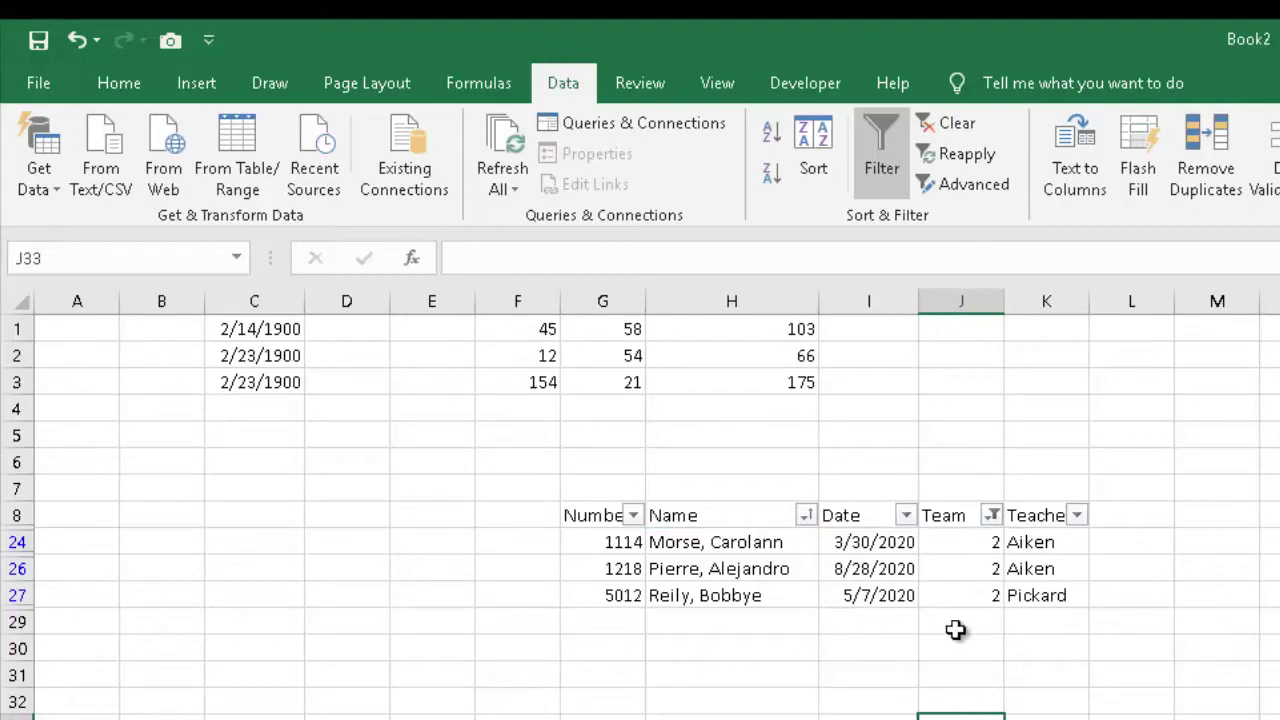
Clear the filter from the Team column so all rows are listed
left_click(991, 515)
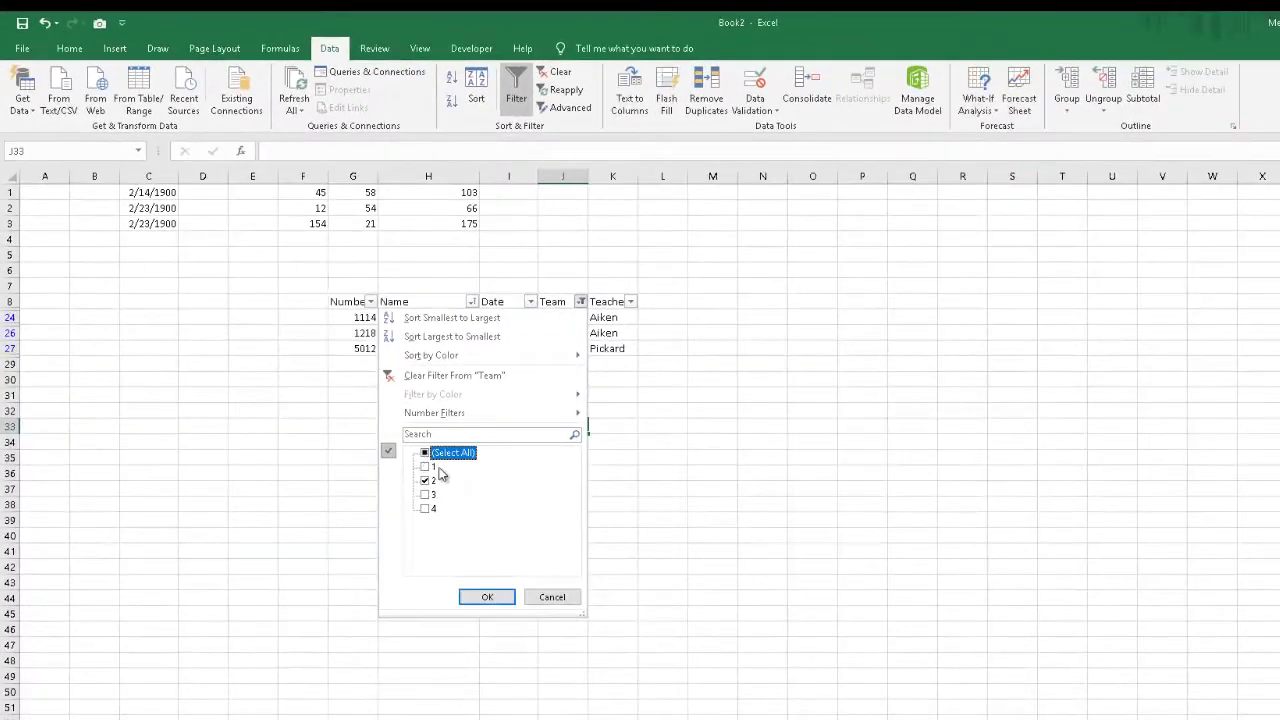
left_click(425, 492)
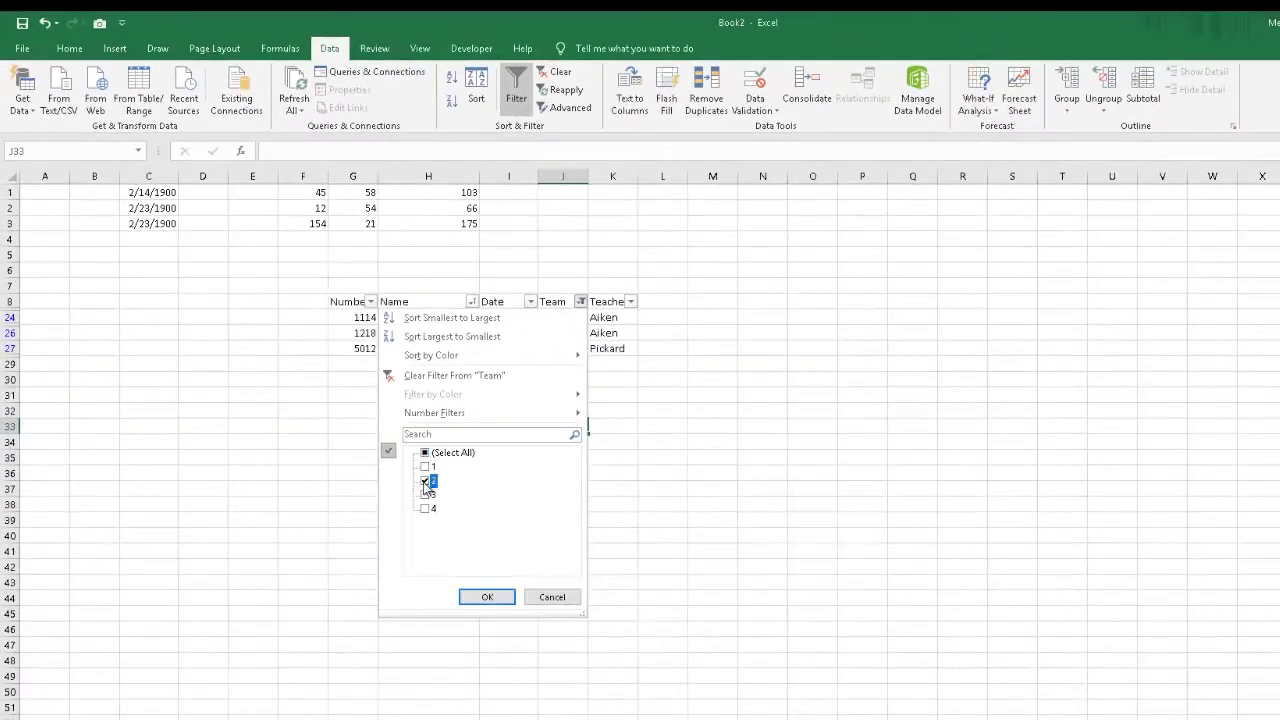
left_click(430, 374)
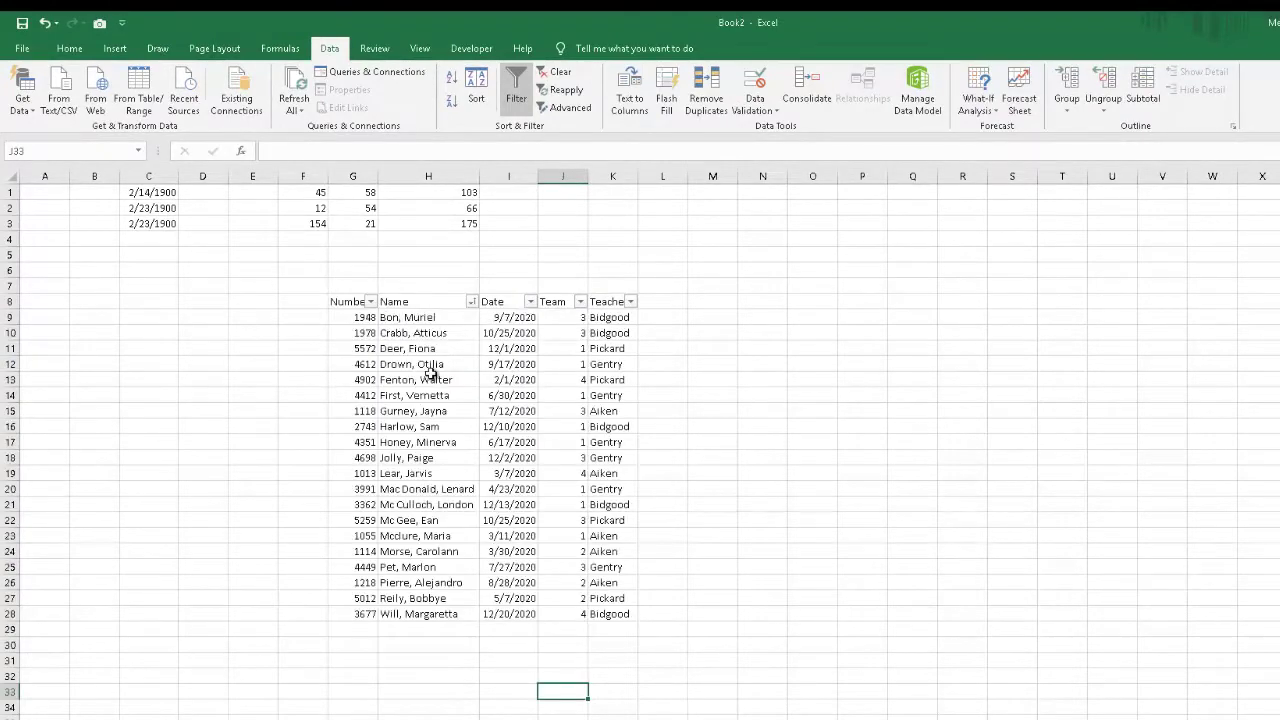
Filter the Teacher column to show only the rows of the third teacher in the list
left_click(630, 301)
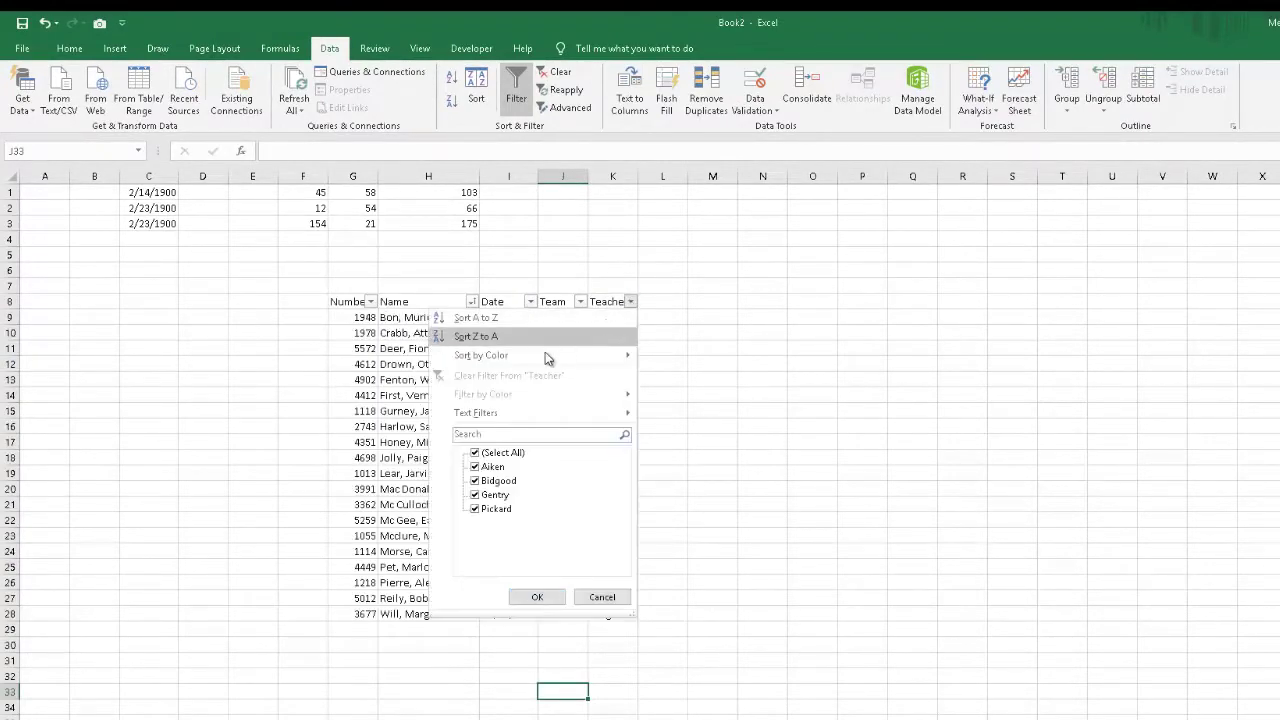
left_click(476, 453)
left_click(476, 494)
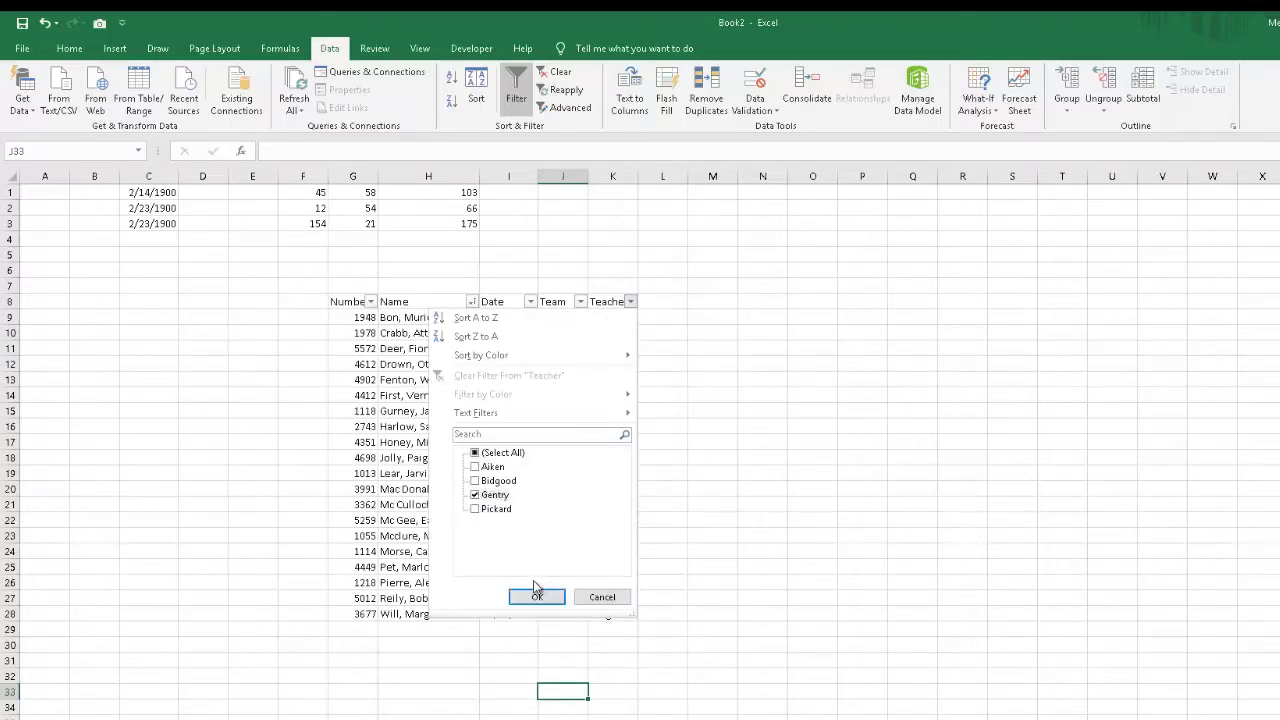
left_click(531, 598)
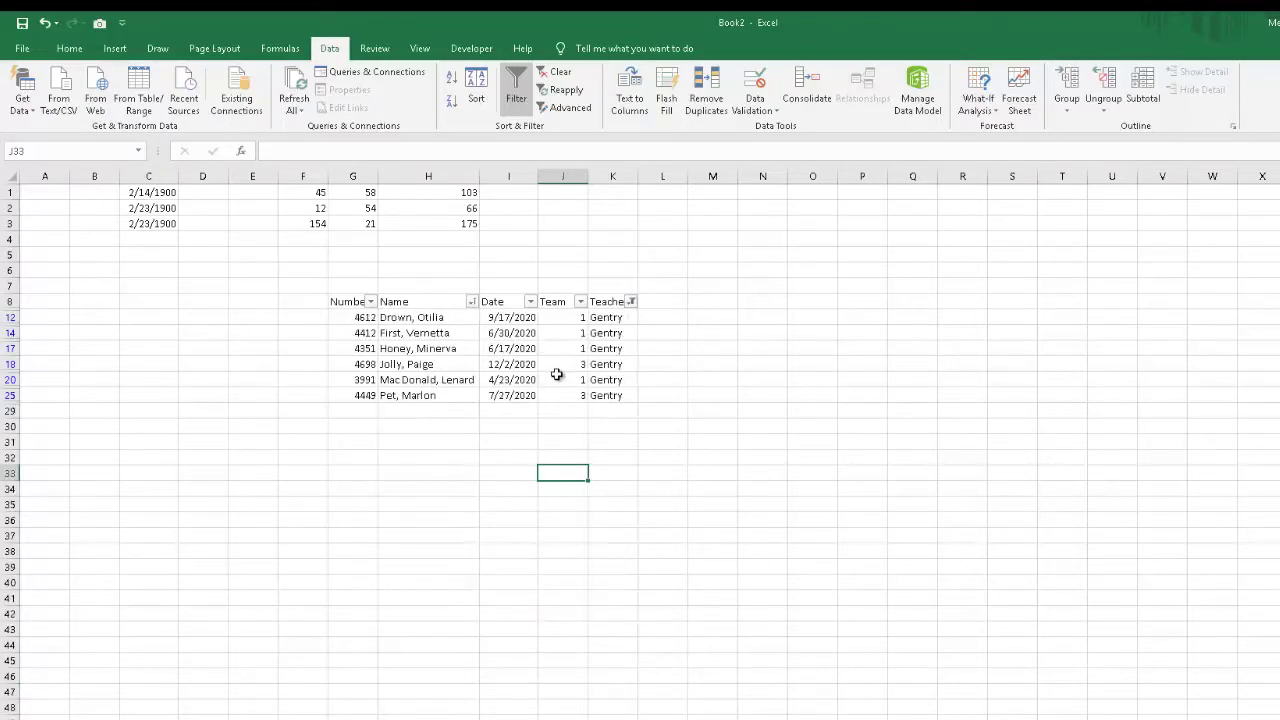
Add a Team filter on top of the Teacher filter to show only team 1
left_click(580, 301)
left_click(425, 453)
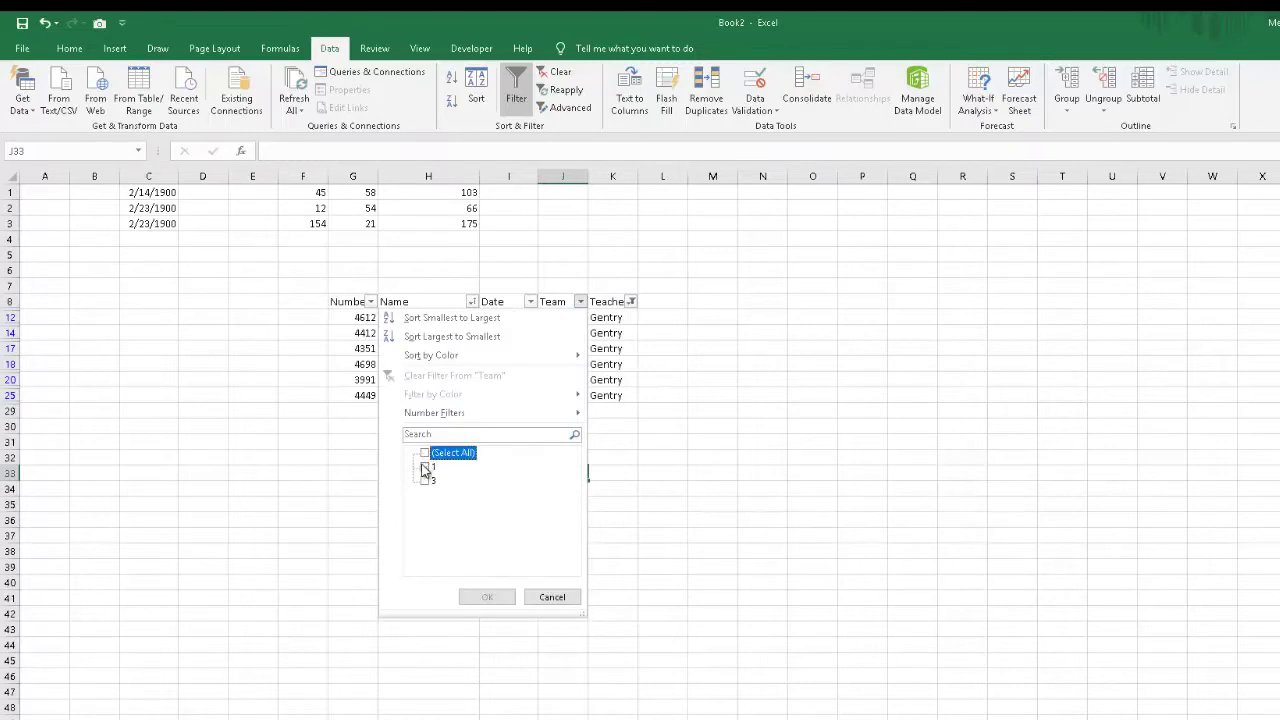
left_click(424, 467)
left_click(486, 596)
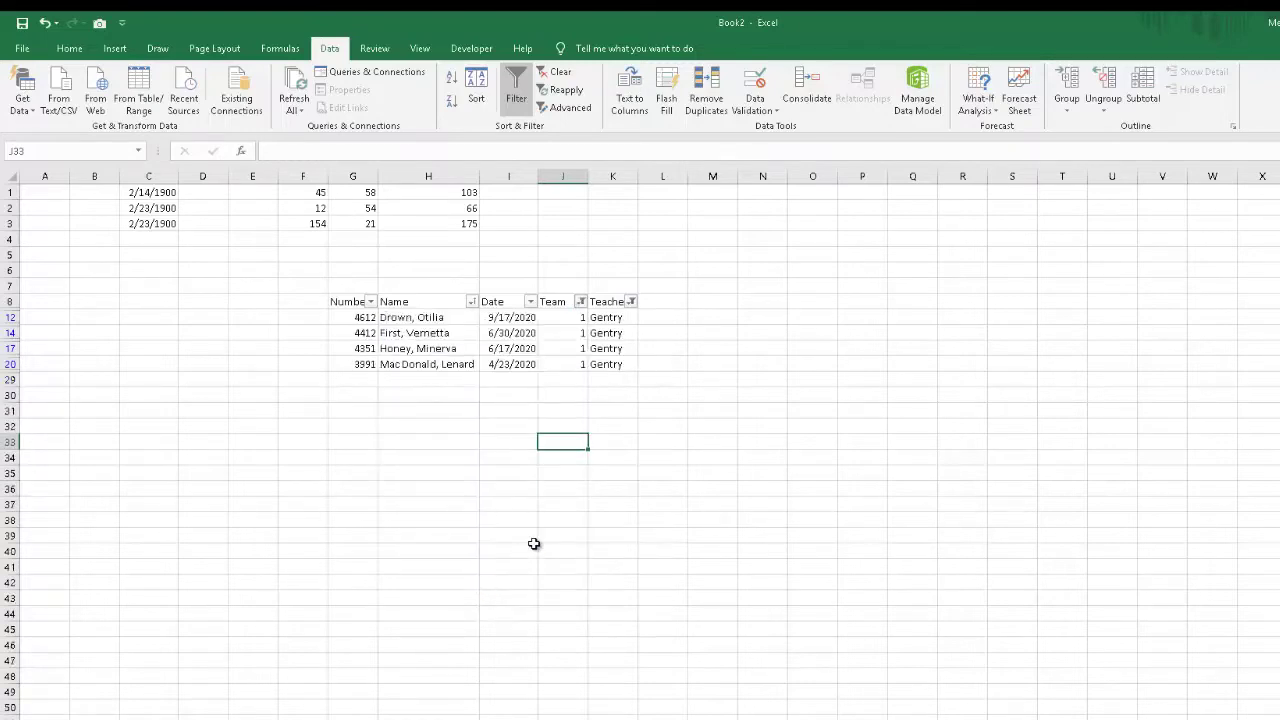
Clear the filters from the Team and Teacher columns to list all rows again
left_click(636, 420)
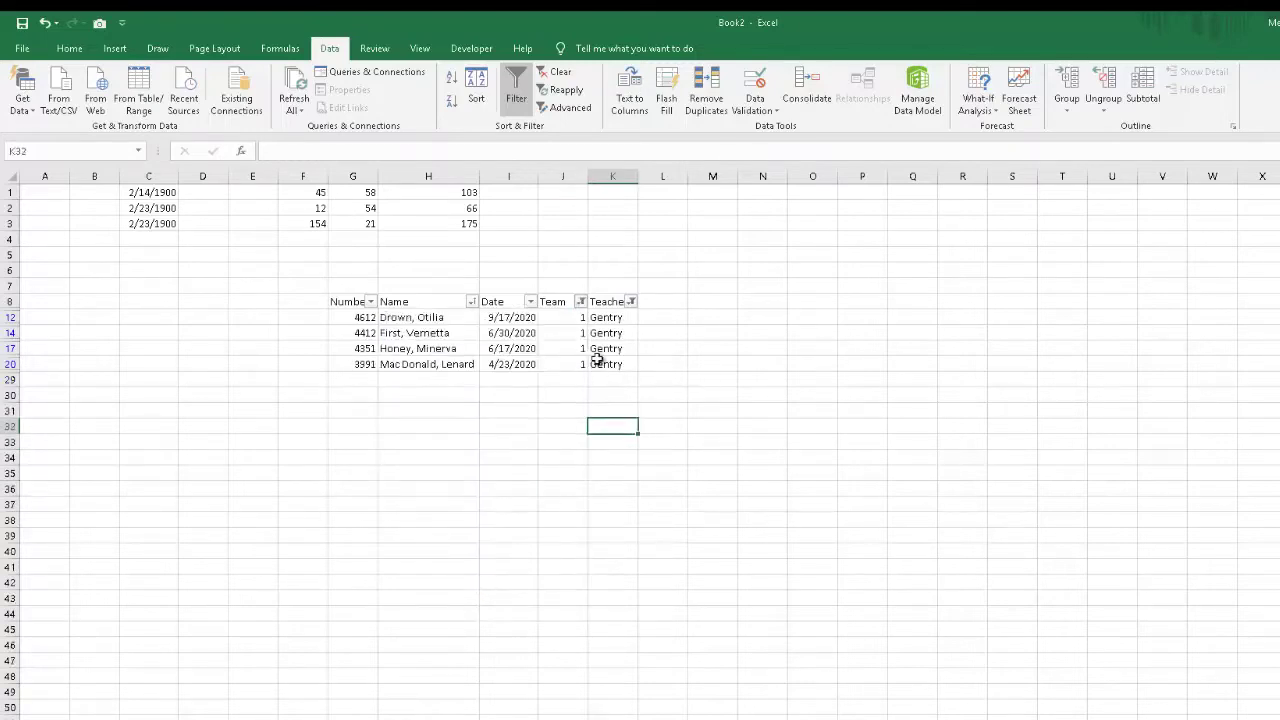
left_click(580, 301)
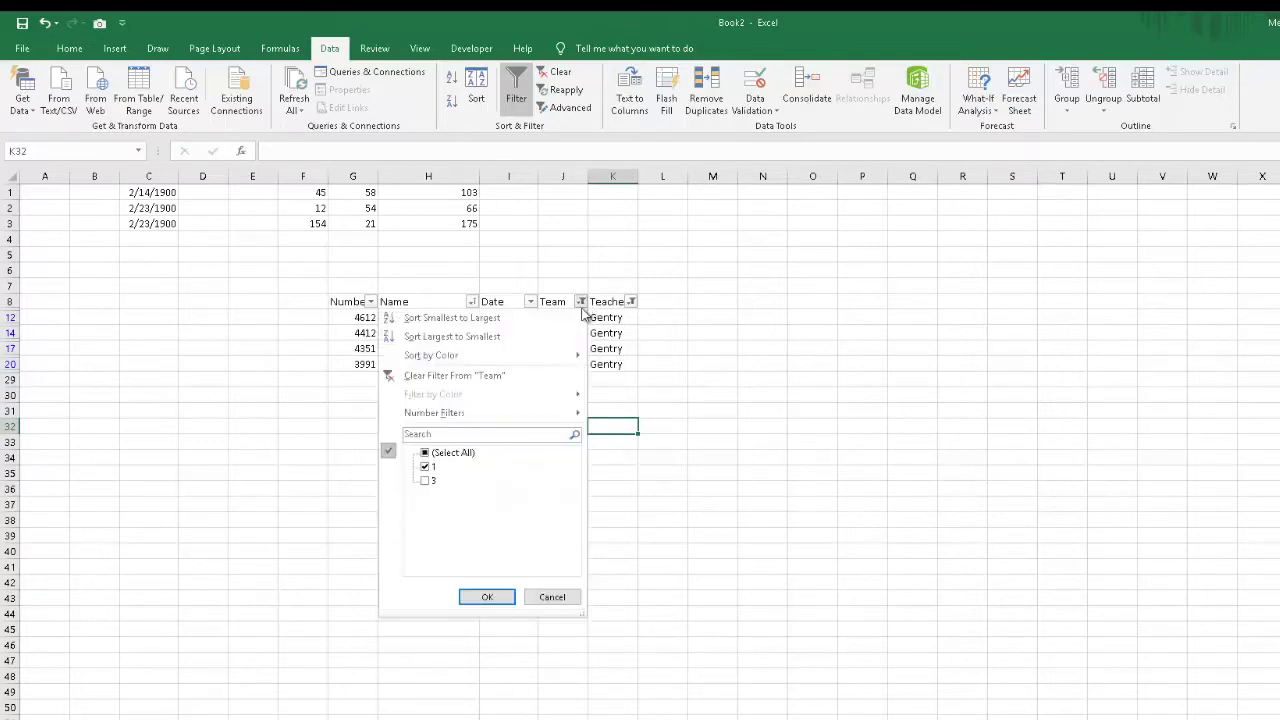
left_click(429, 377)
left_click(631, 301)
left_click(631, 301)
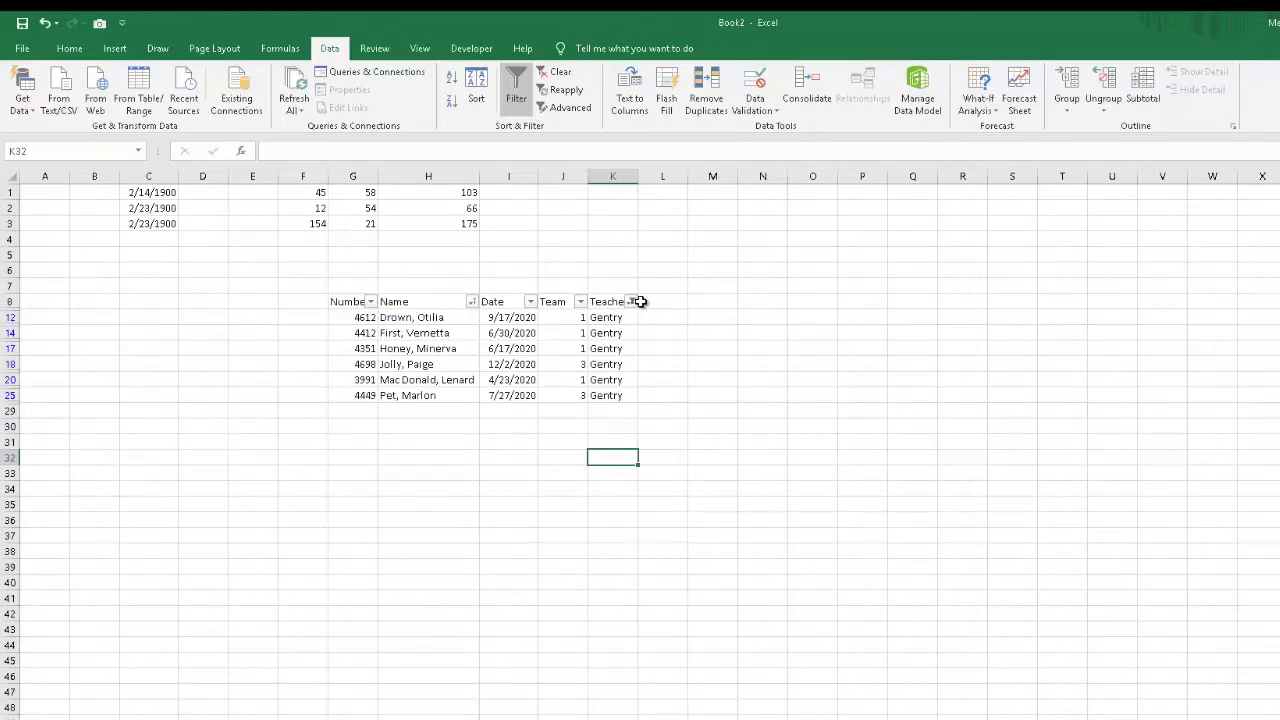
left_click(631, 301)
left_click(597, 377)
left_click(661, 394)
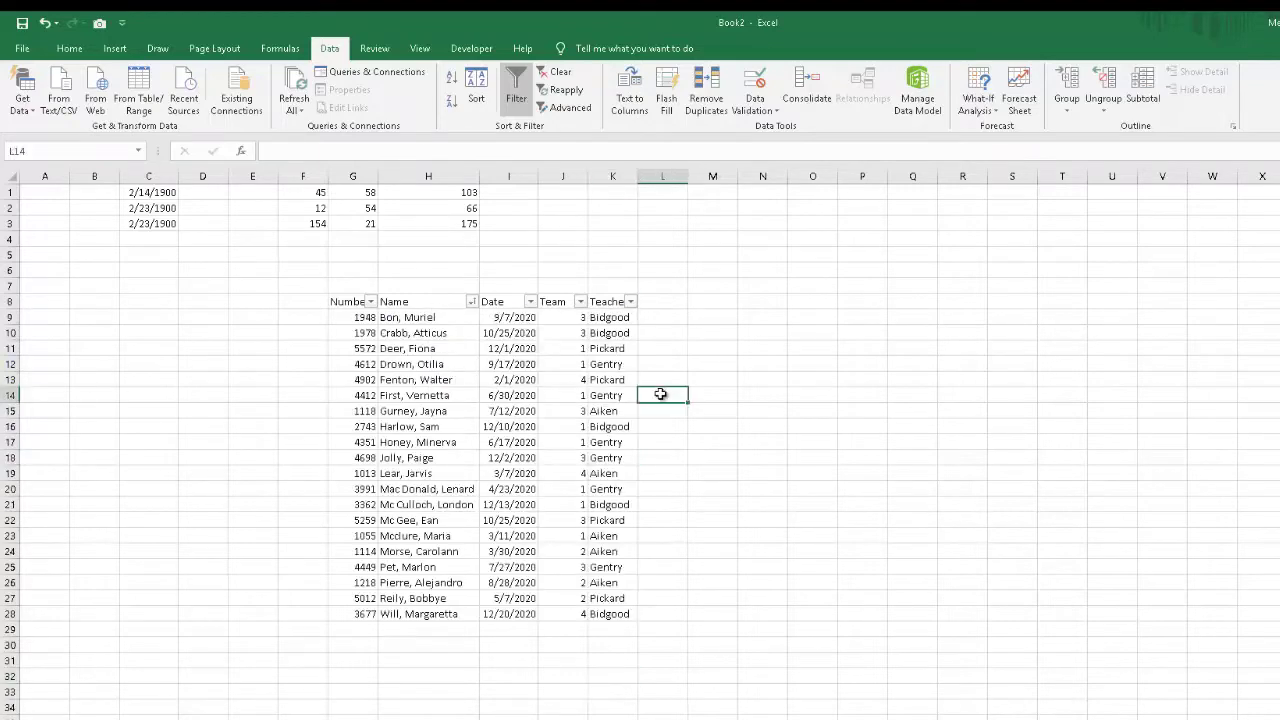
Filter the Number column to show only the top 10 items
left_click(370, 301)
mouse_move(275, 420)
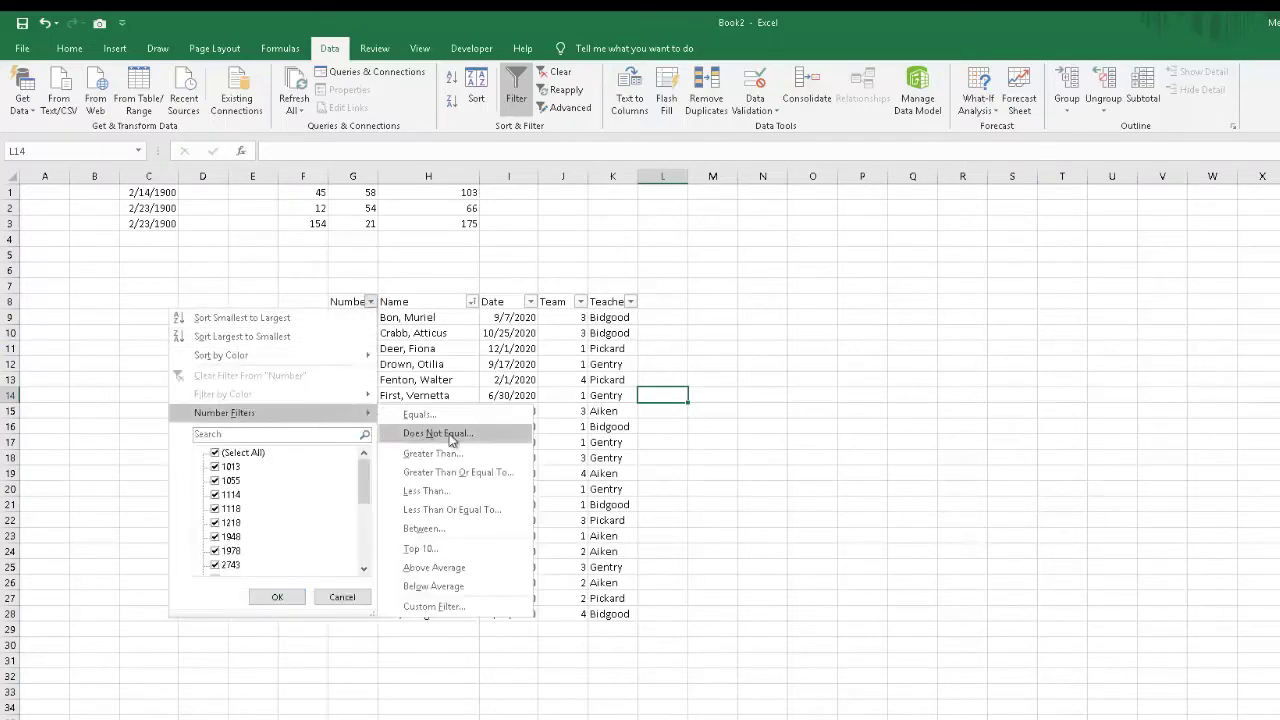
left_click(438, 549)
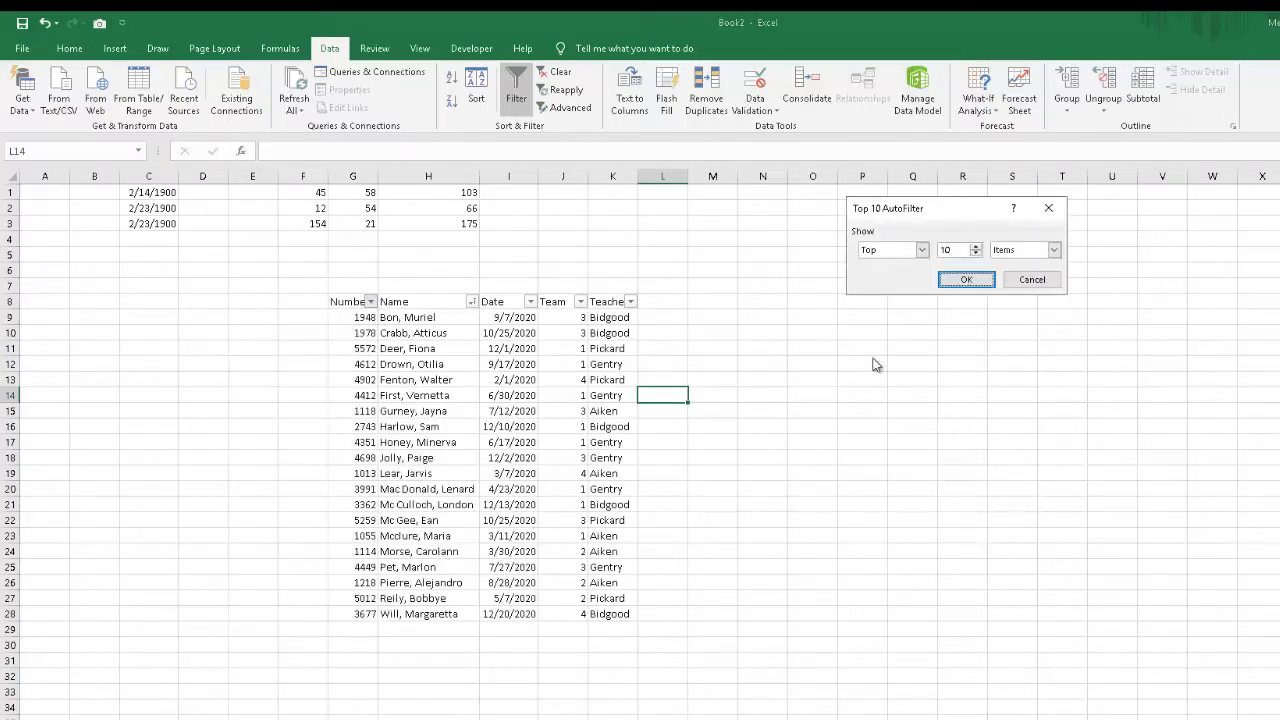
left_click(964, 280)
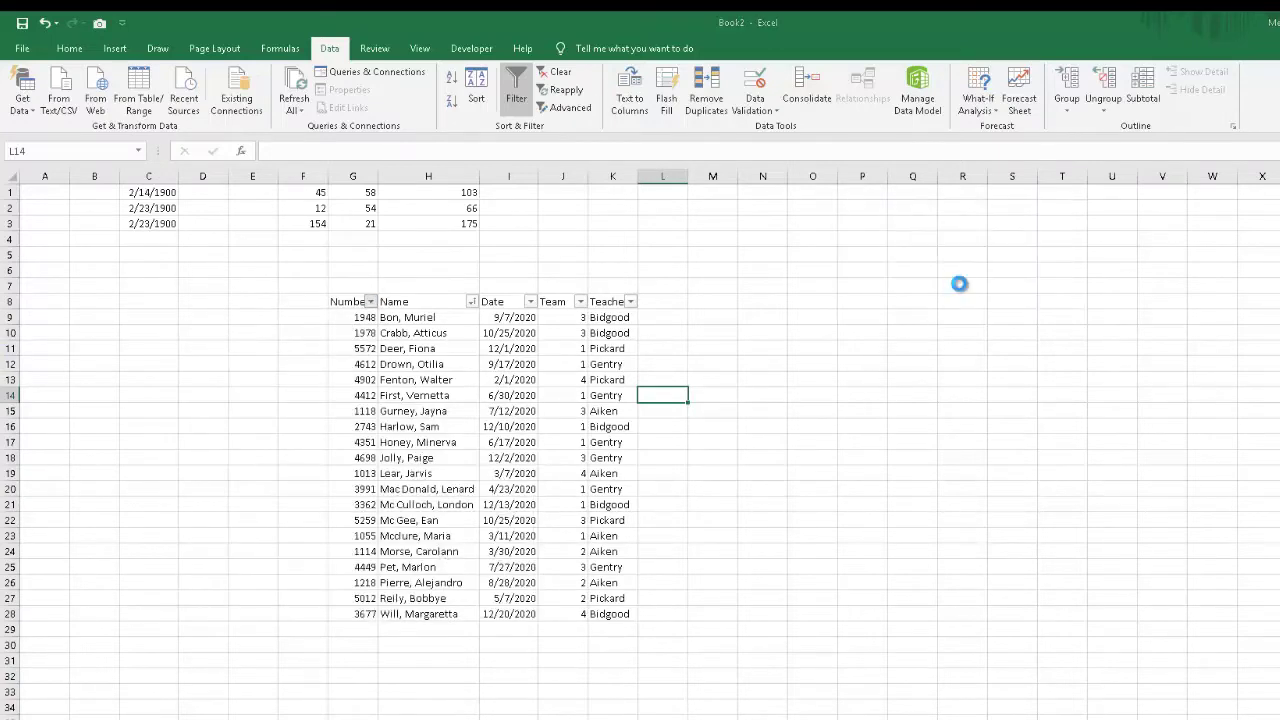
Change the Number column's filter to show only values above average
left_click(370, 301)
mouse_move(358, 411)
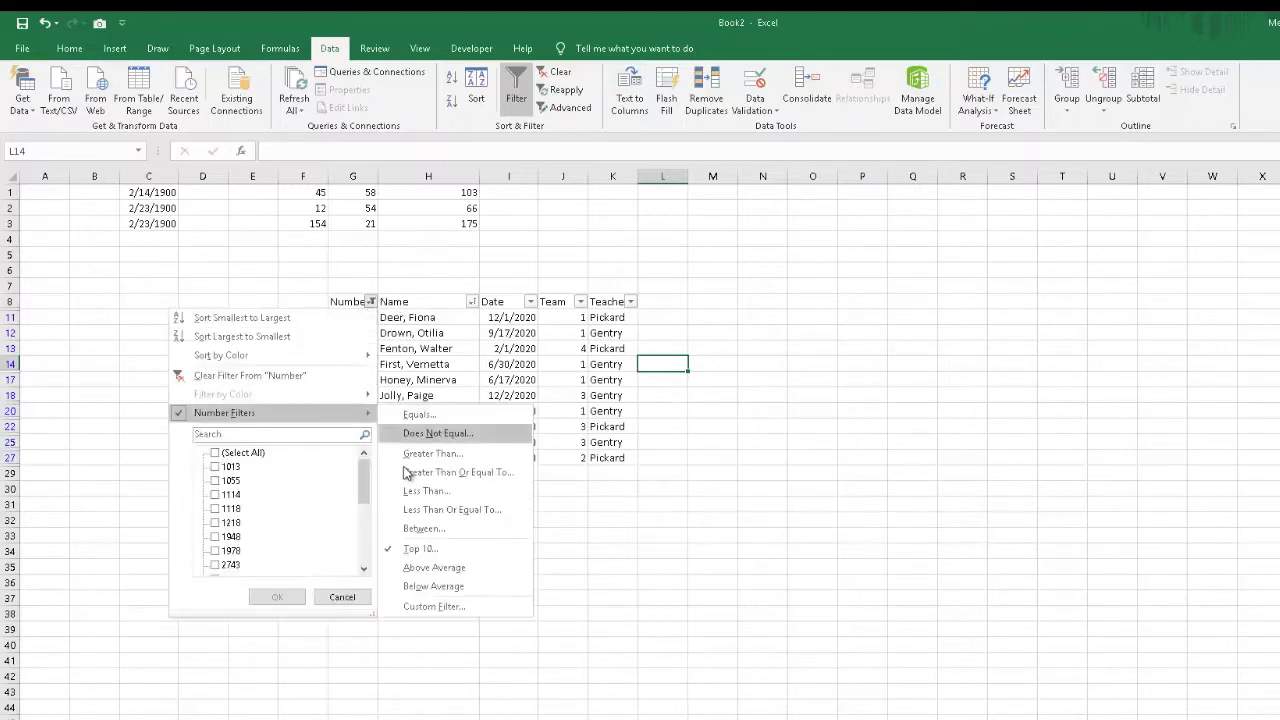
left_click(430, 567)
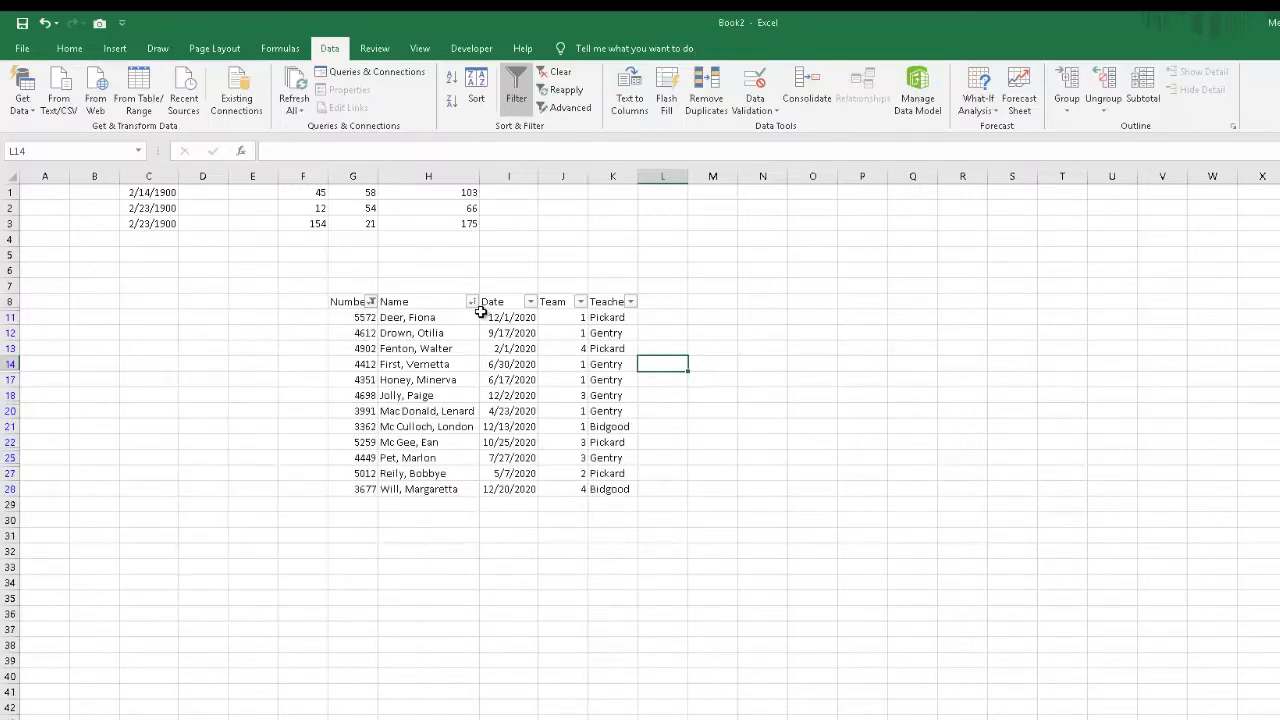
Filter the Date column to show only the April 2020 rows
left_click(530, 301)
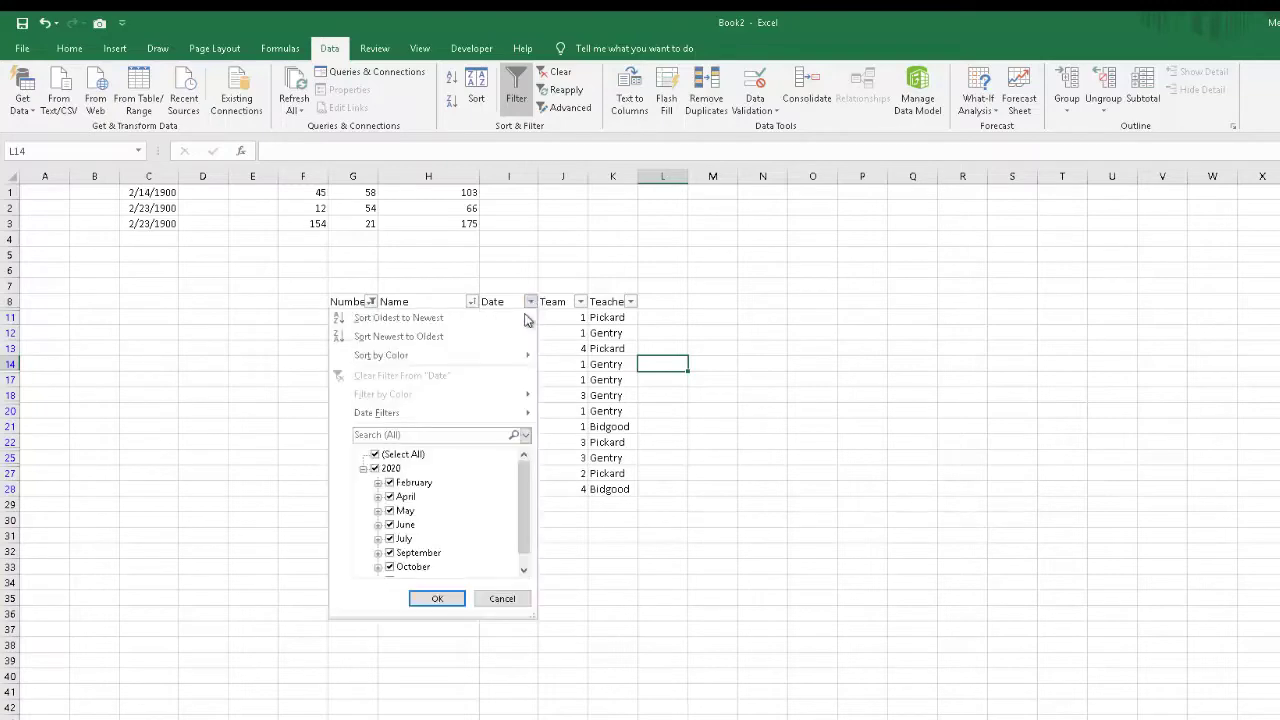
left_click(375, 455)
left_click(389, 497)
left_click(430, 598)
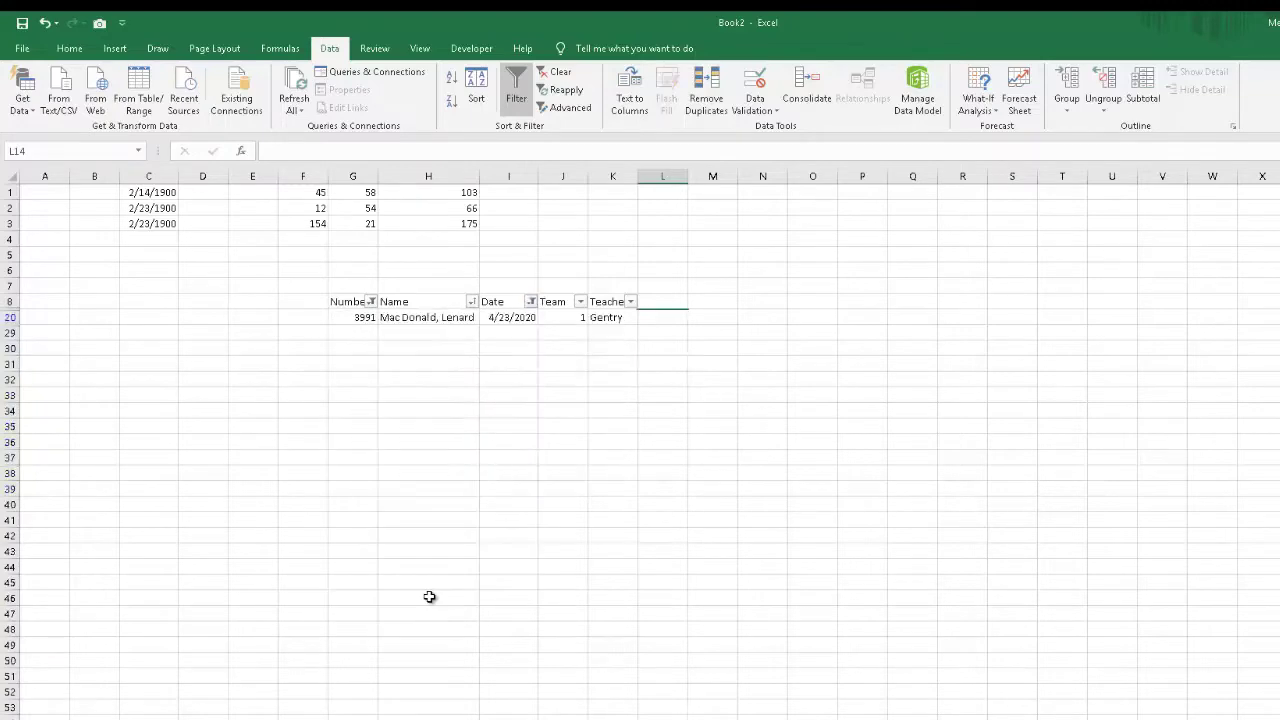
Change the Date column's filter to This Month, and clear the filter from the Date column
left_click(530, 301)
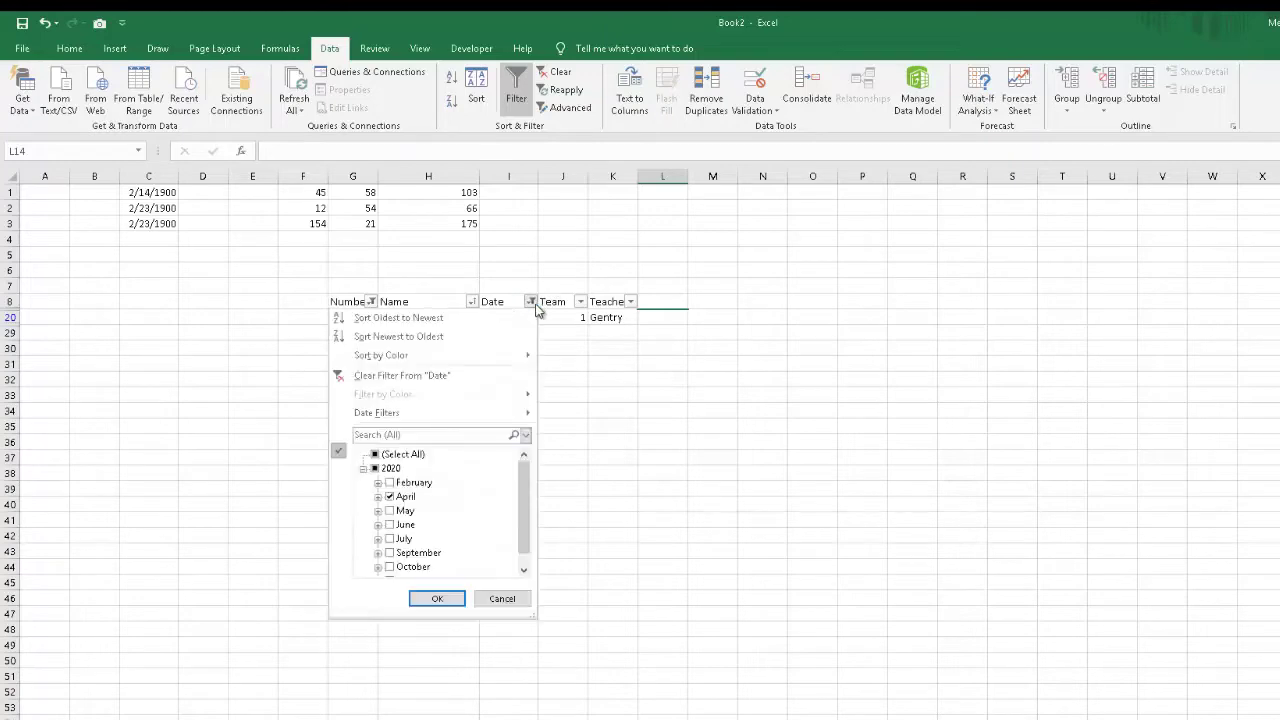
mouse_move(441, 412)
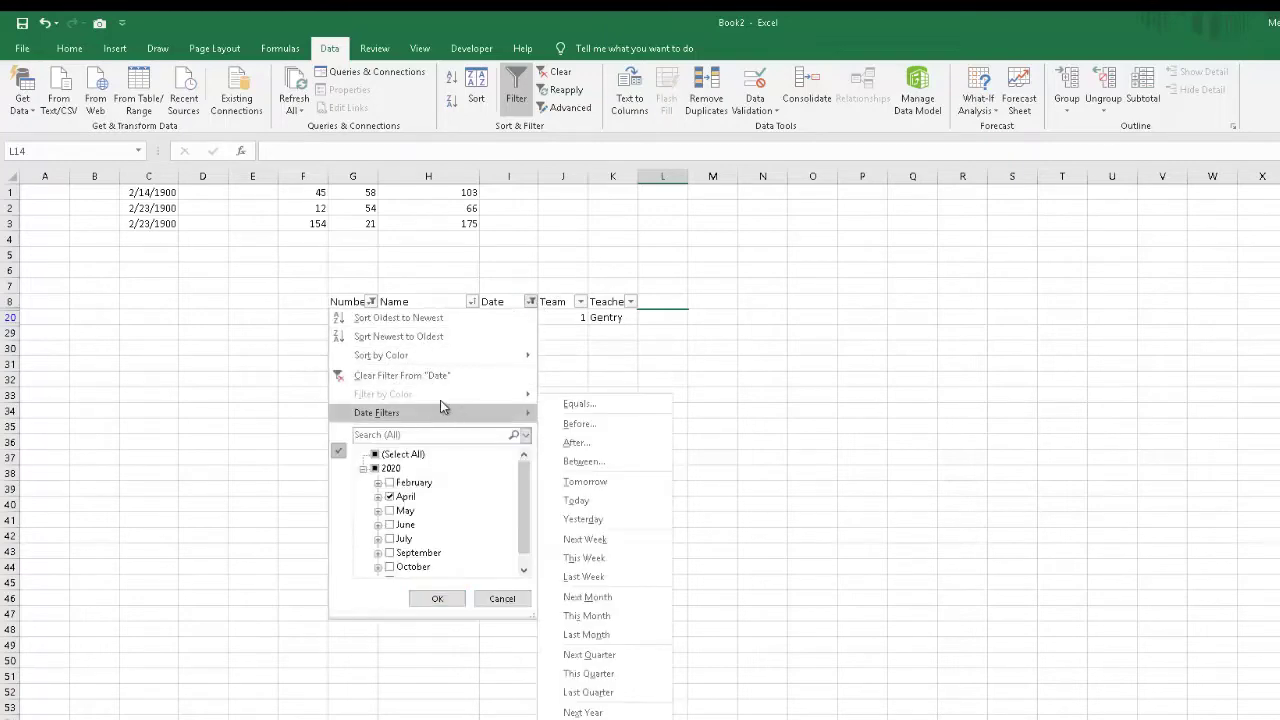
left_click(532, 302)
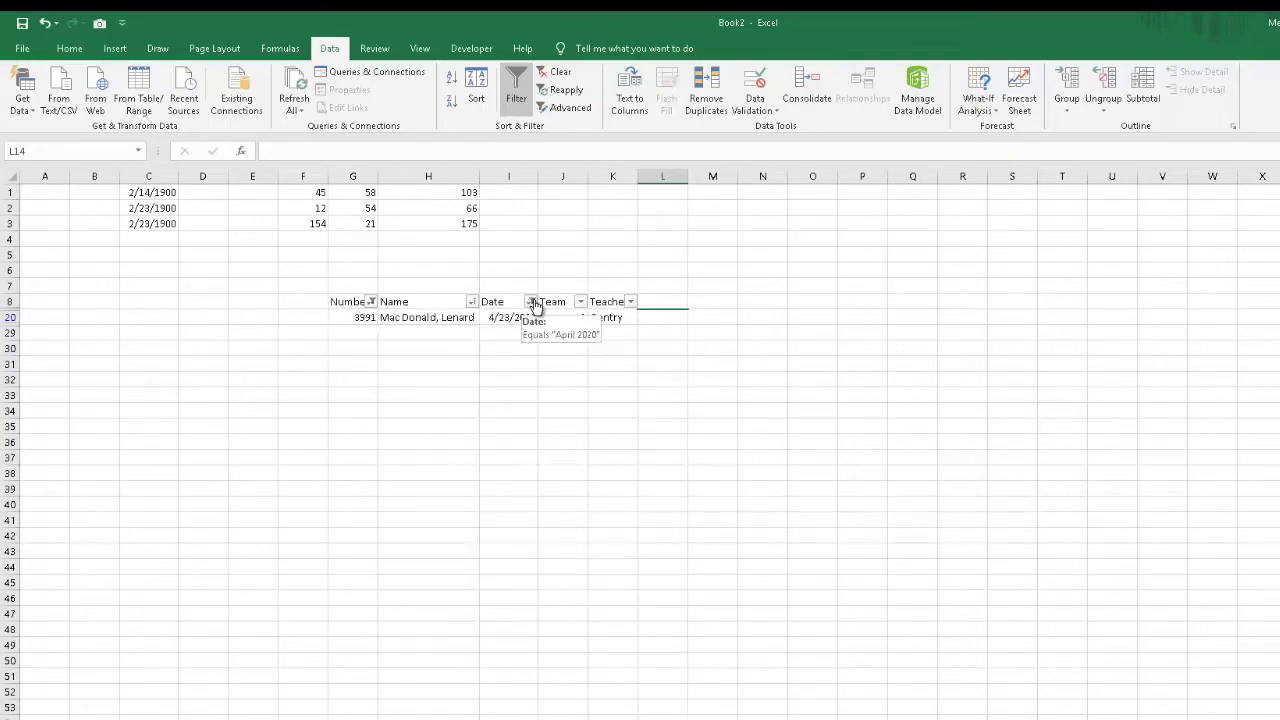
left_click(532, 301)
mouse_move(486, 416)
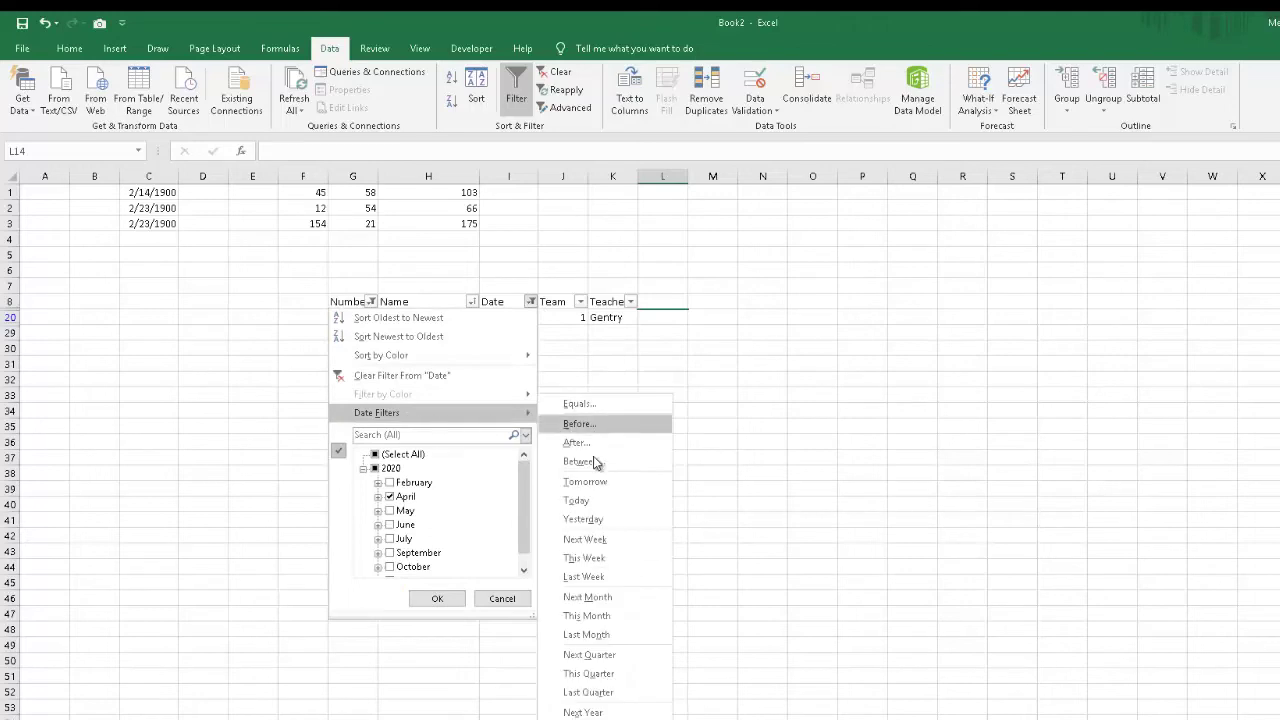
left_click(588, 615)
left_click(531, 302)
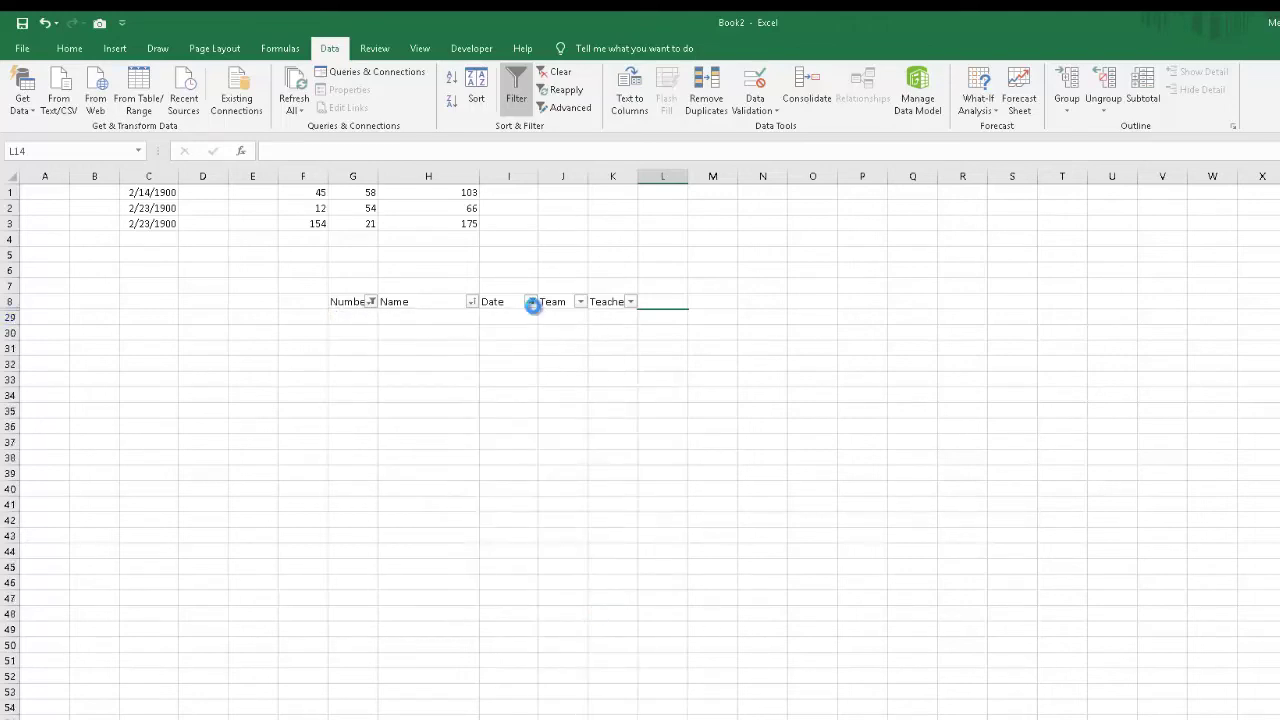
left_click(418, 364)
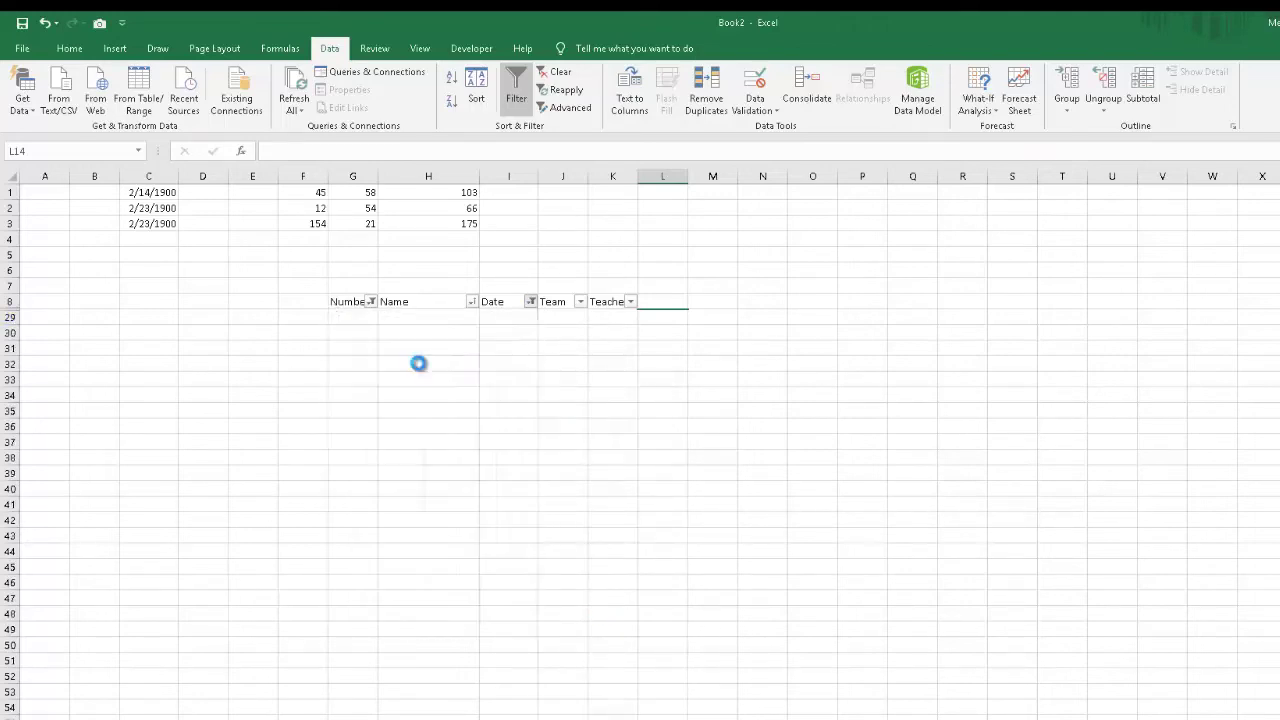
Filter the Number column to show only values greater than 4500
left_click(371, 301)
mouse_move(315, 413)
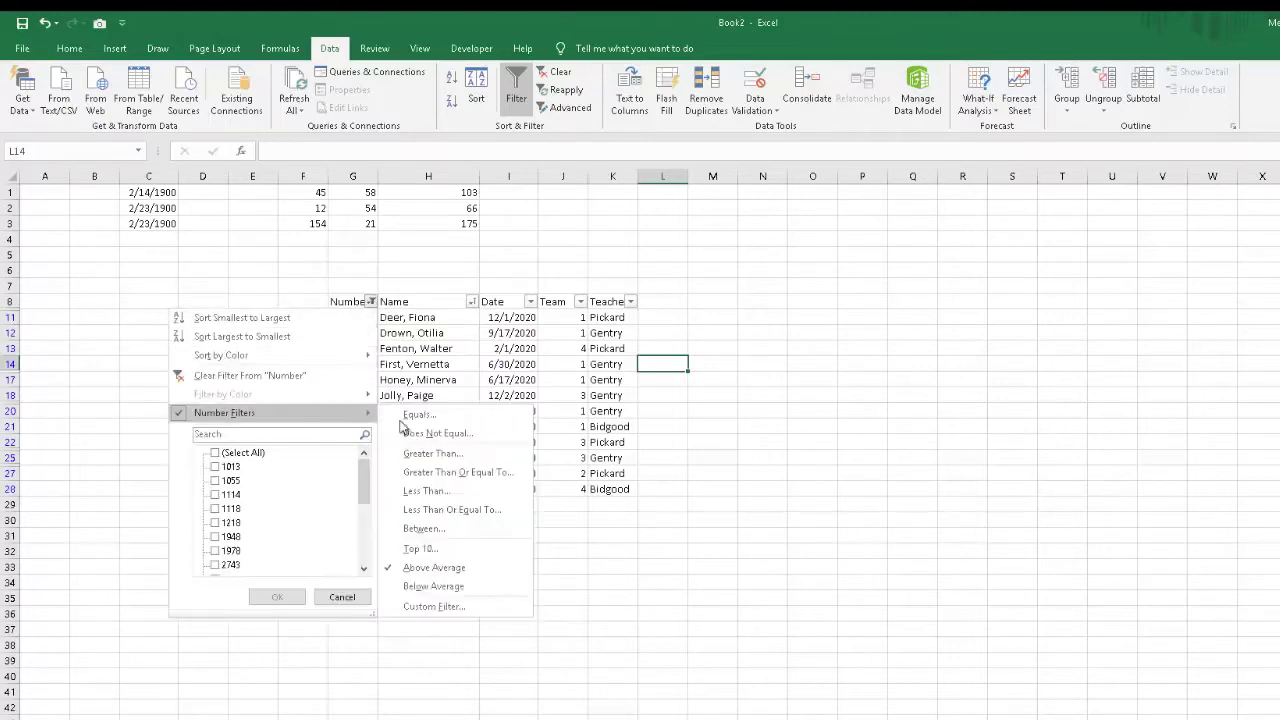
left_click(457, 450)
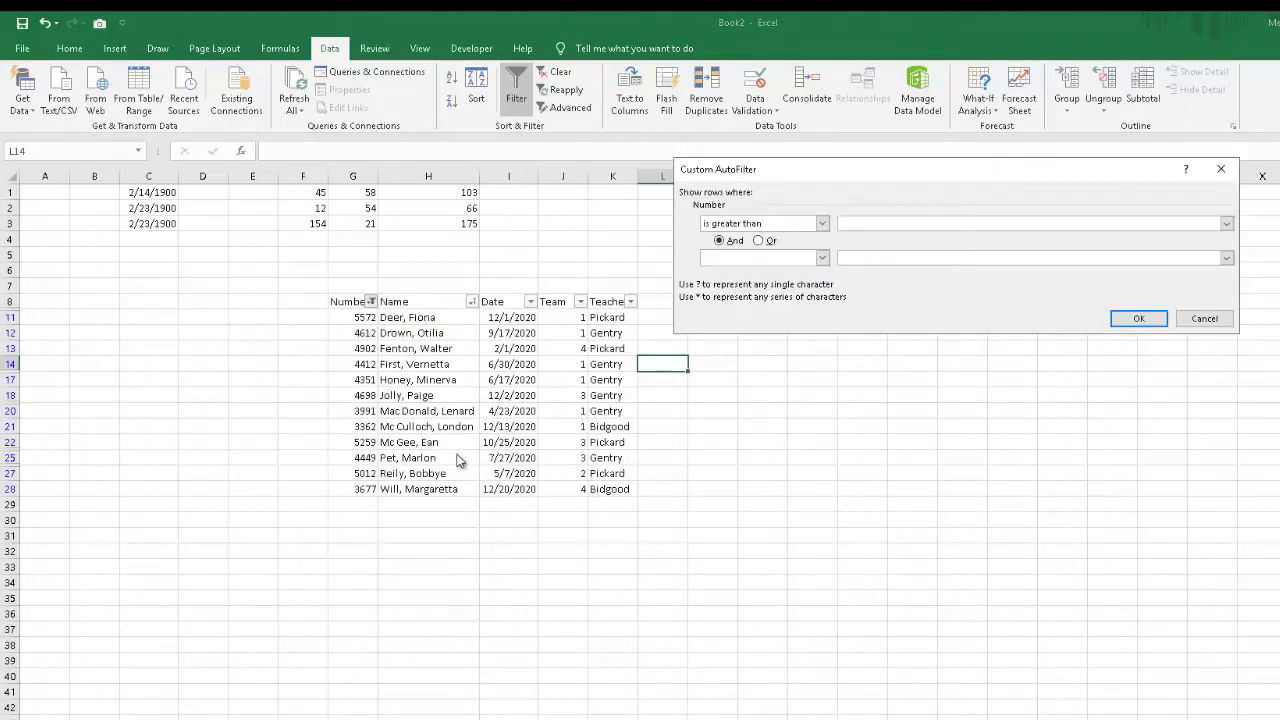
type("4500")
key("Return")
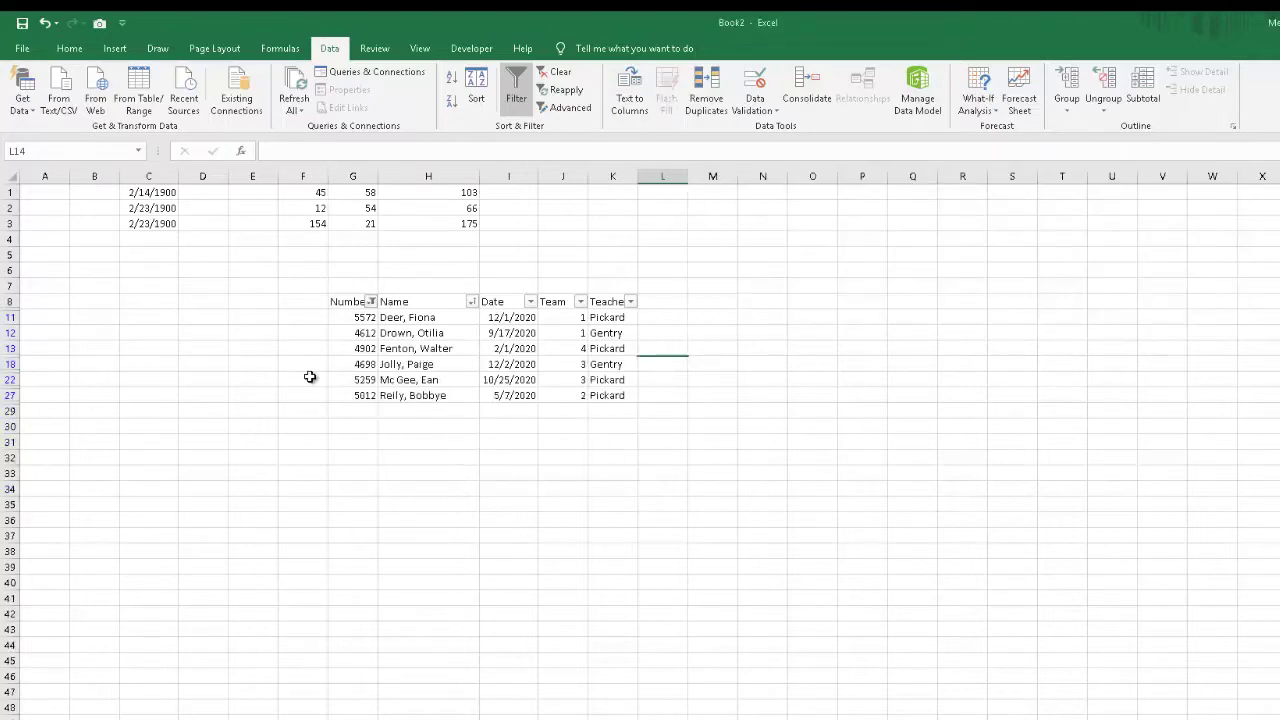
left_click(469, 346)
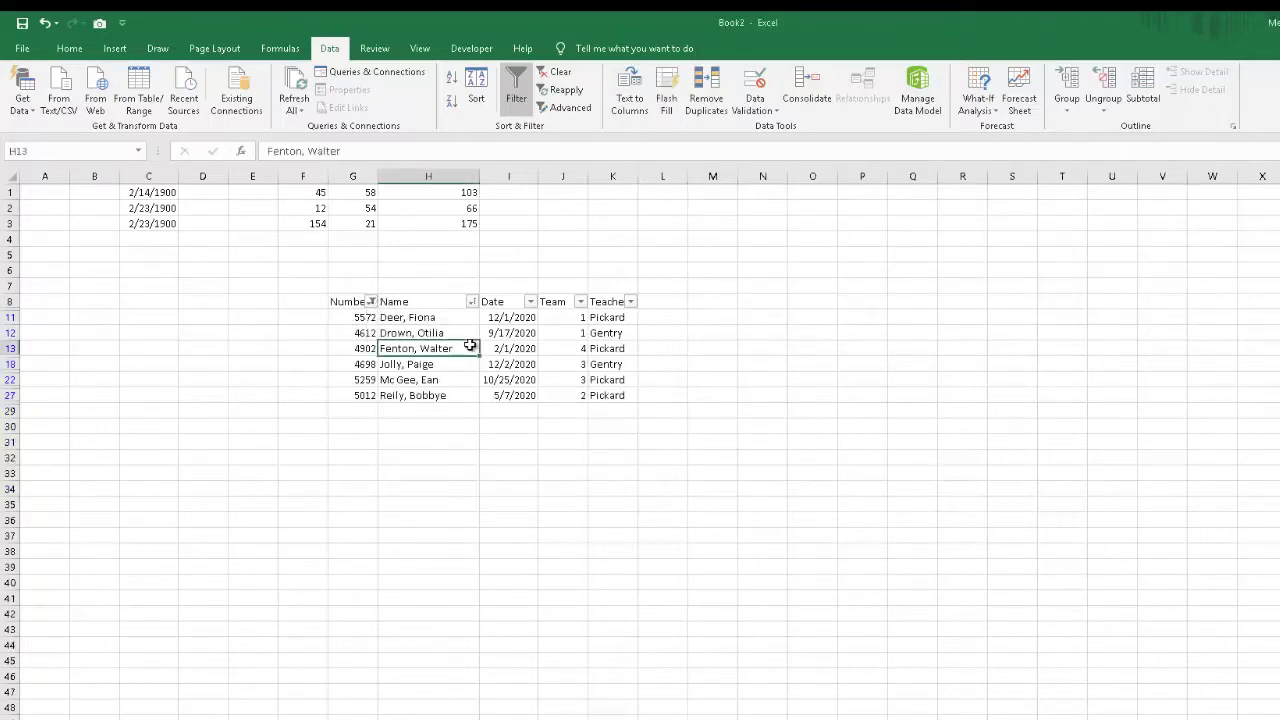
Clear the filter from the Number column so the whole table is listed
left_click(371, 301)
mouse_move(303, 412)
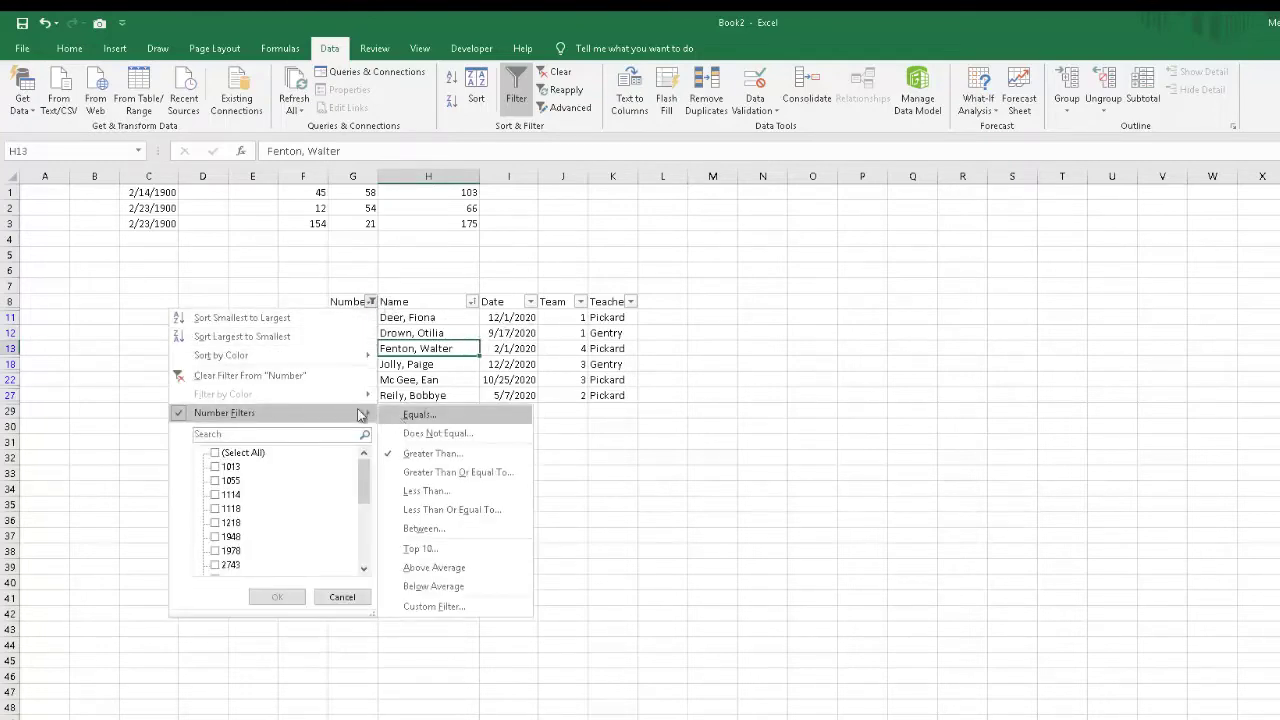
left_click(300, 376)
left_click(574, 440)
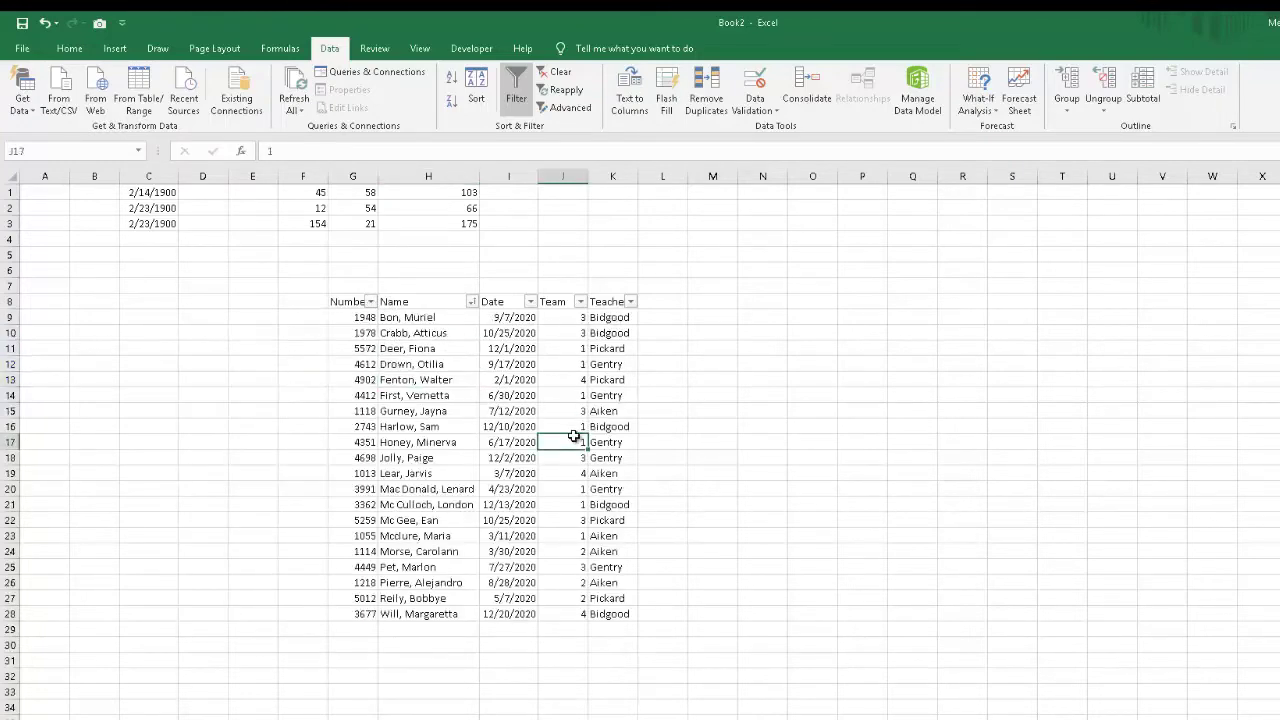
left_click(676, 396)
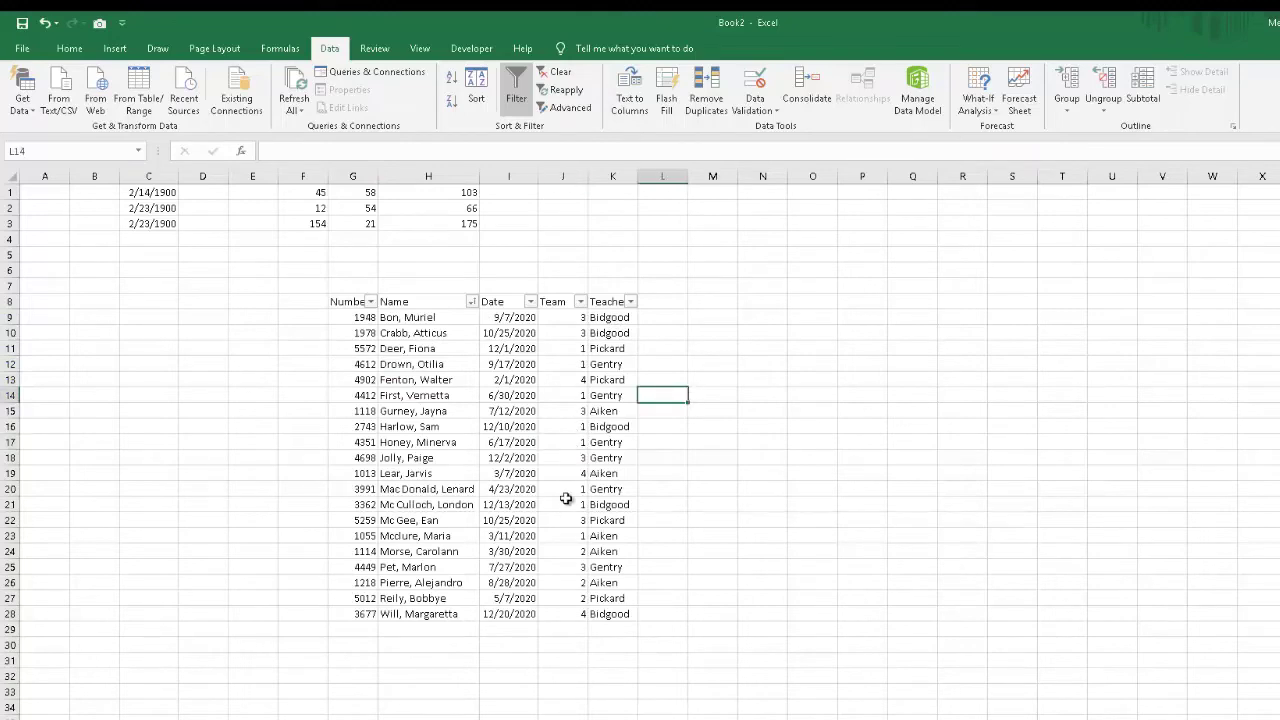
Switch to the Excel 2019 Lesson 2.xlsx workbook and look through the Part A exercise areas, including the A-5 Filter table
left_click(357, 474)
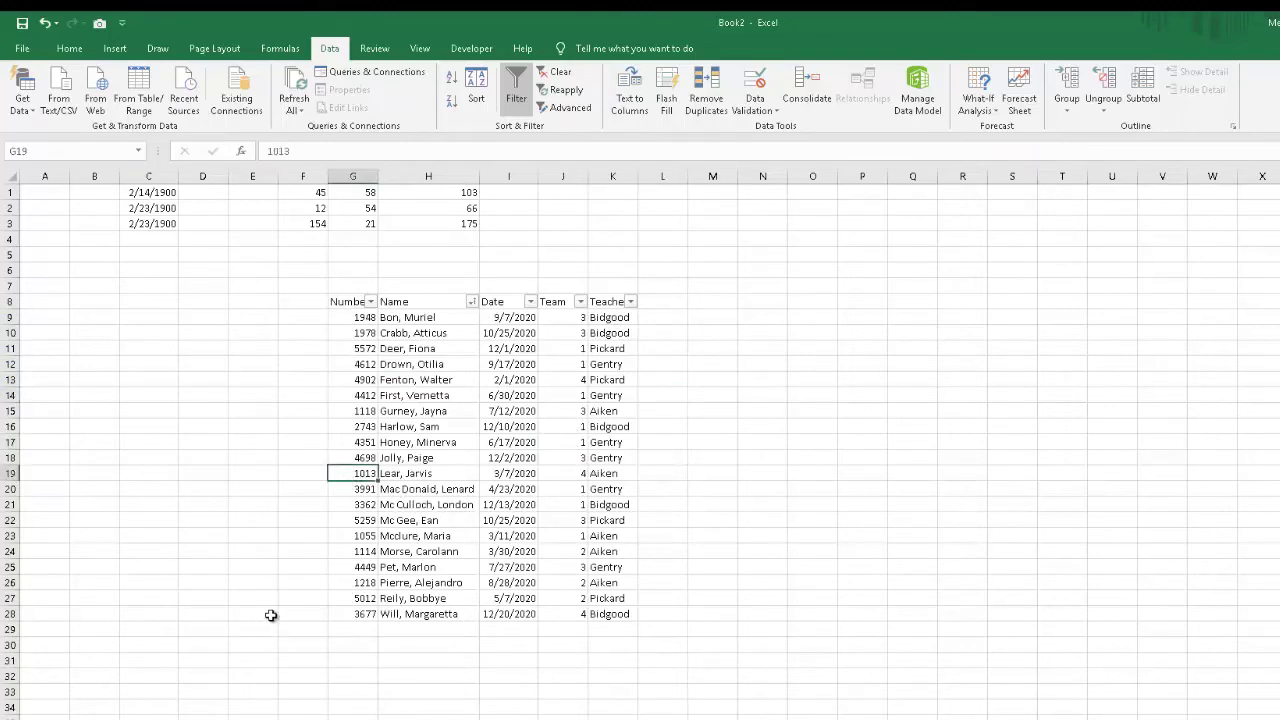
left_click(400, 534)
left_click(400, 719)
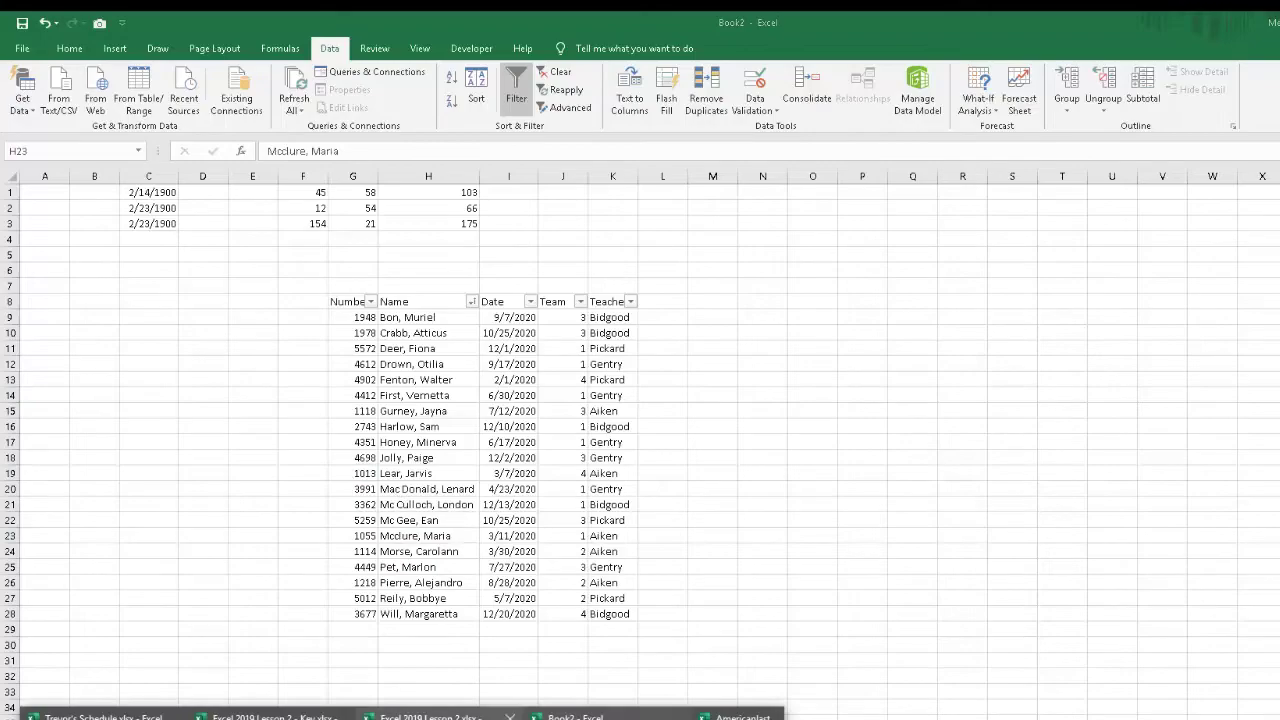
left_click(415, 716)
scroll(663, 537, "down", 3)
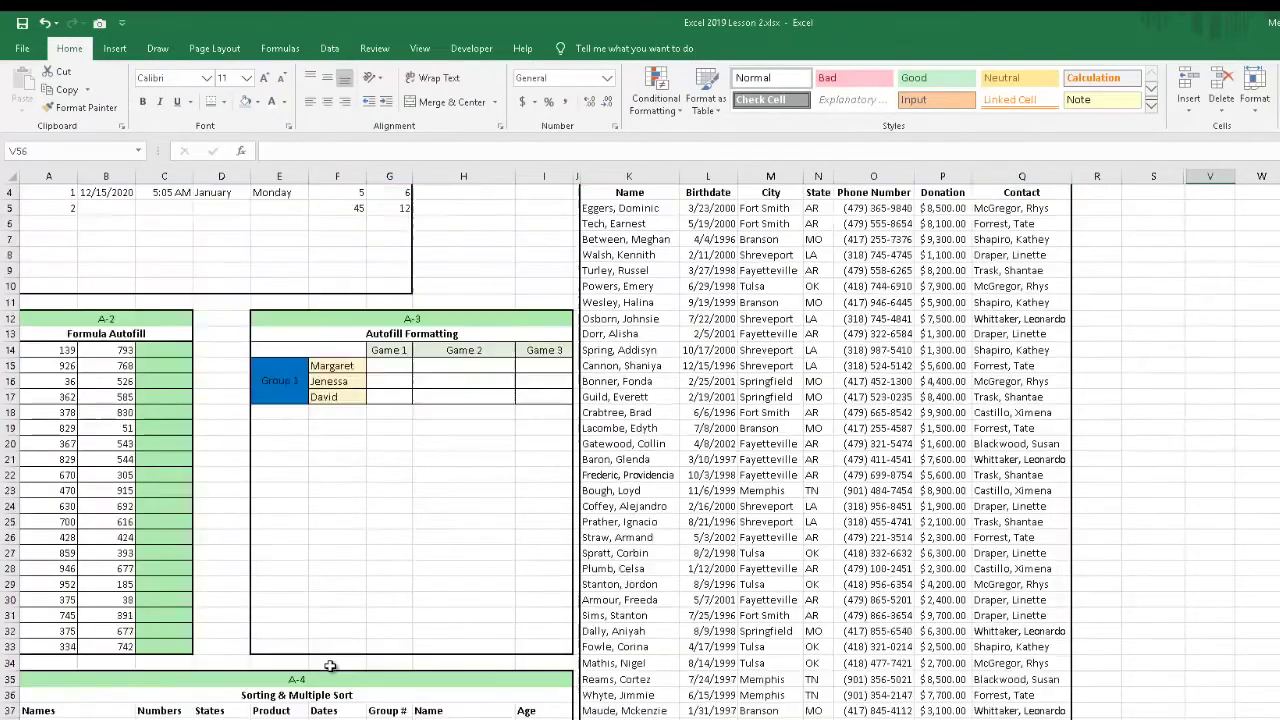
left_click(663, 540)
scroll(663, 540, "up", 3)
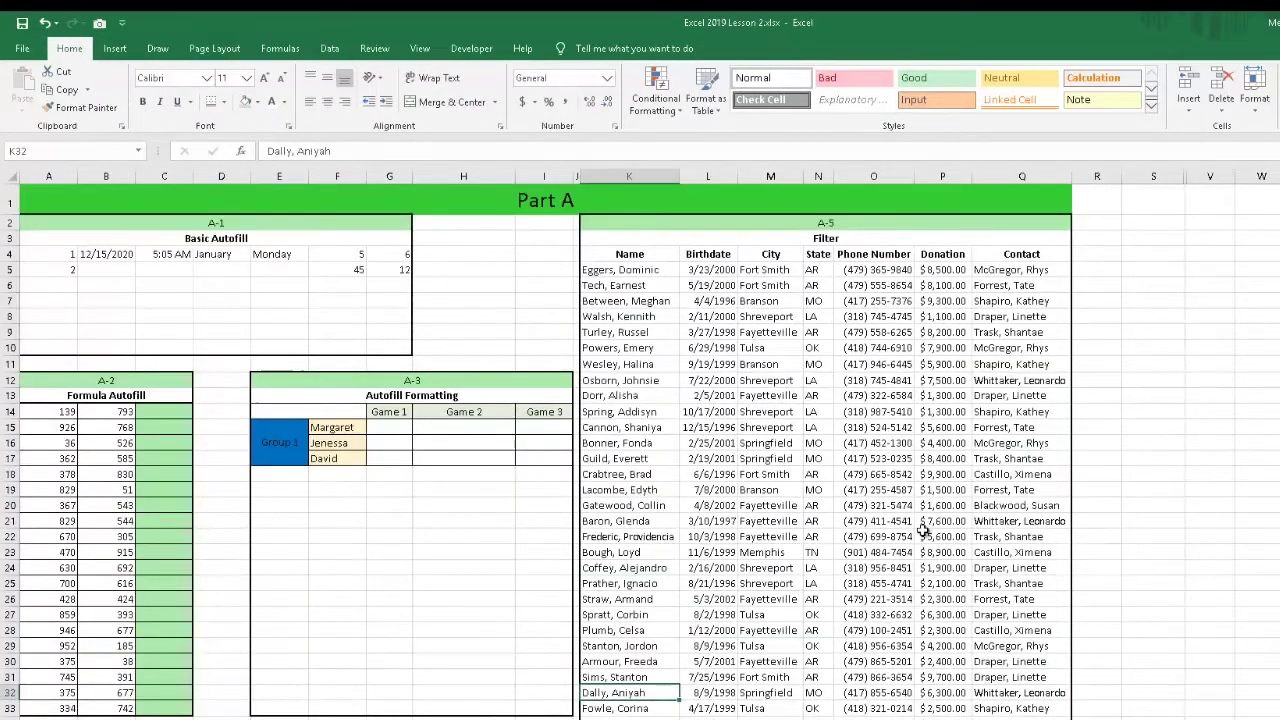
scroll(924, 532, "down", 16)
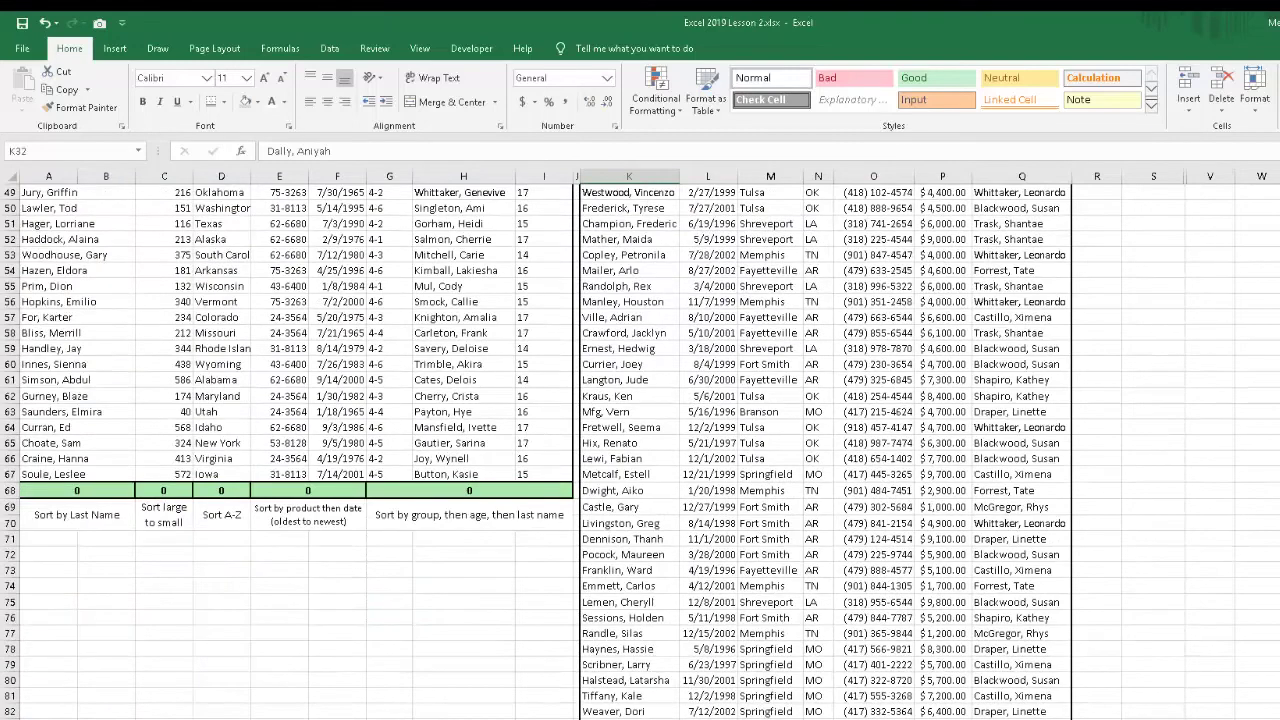
Open the sheet with the Part A instructions and review the A-5 Filter questions down to the Louisiana formula question
left_click(640, 718)
left_click(438, 467)
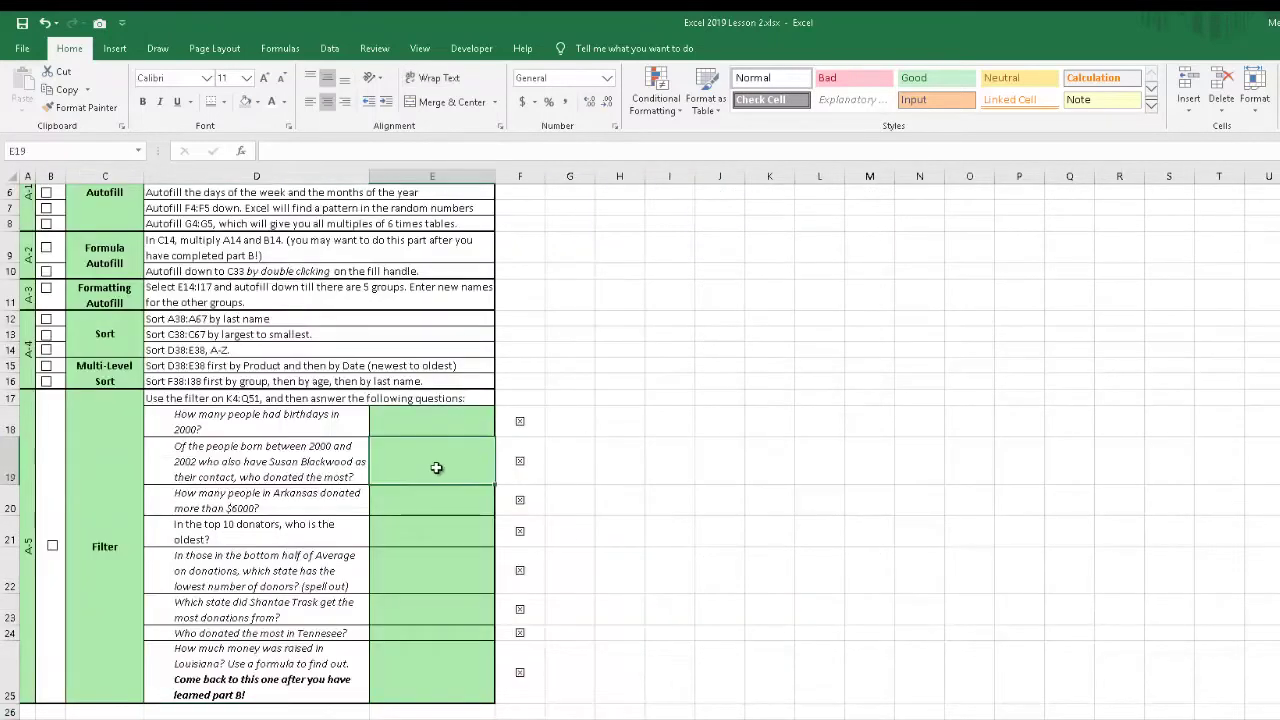
left_click(421, 534)
left_click(424, 581)
left_click(418, 610)
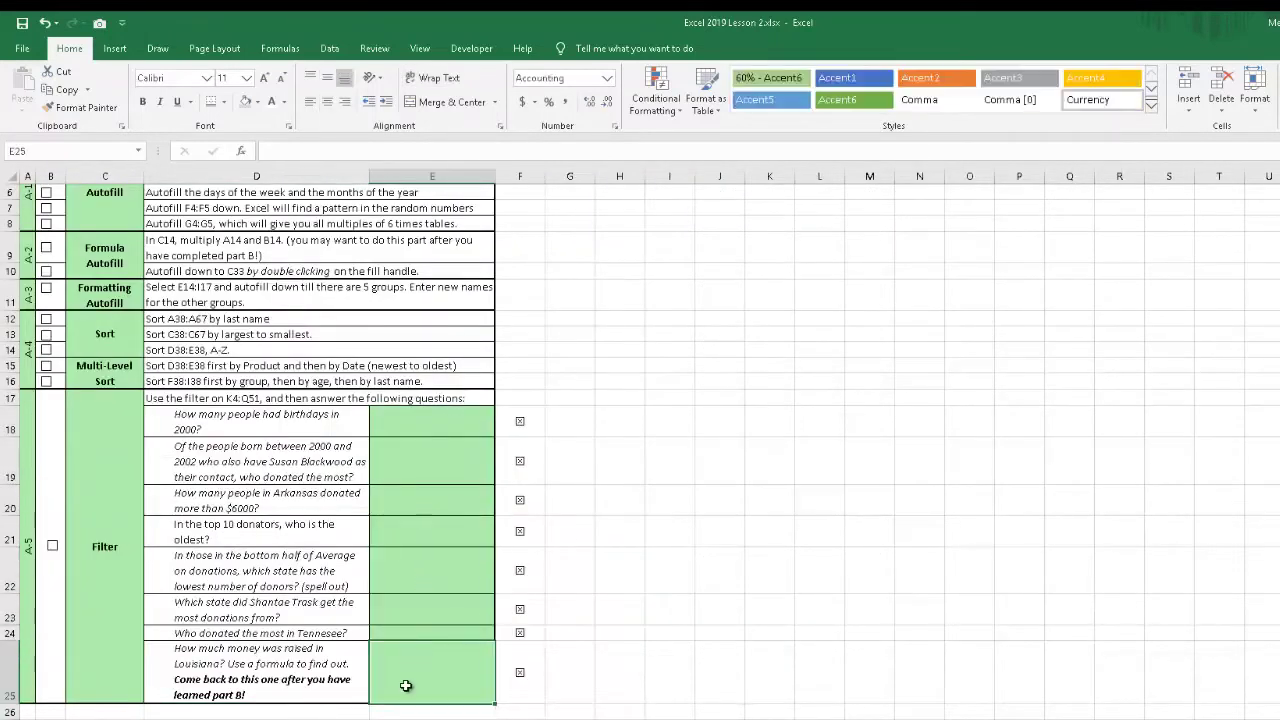
left_click(195, 683)
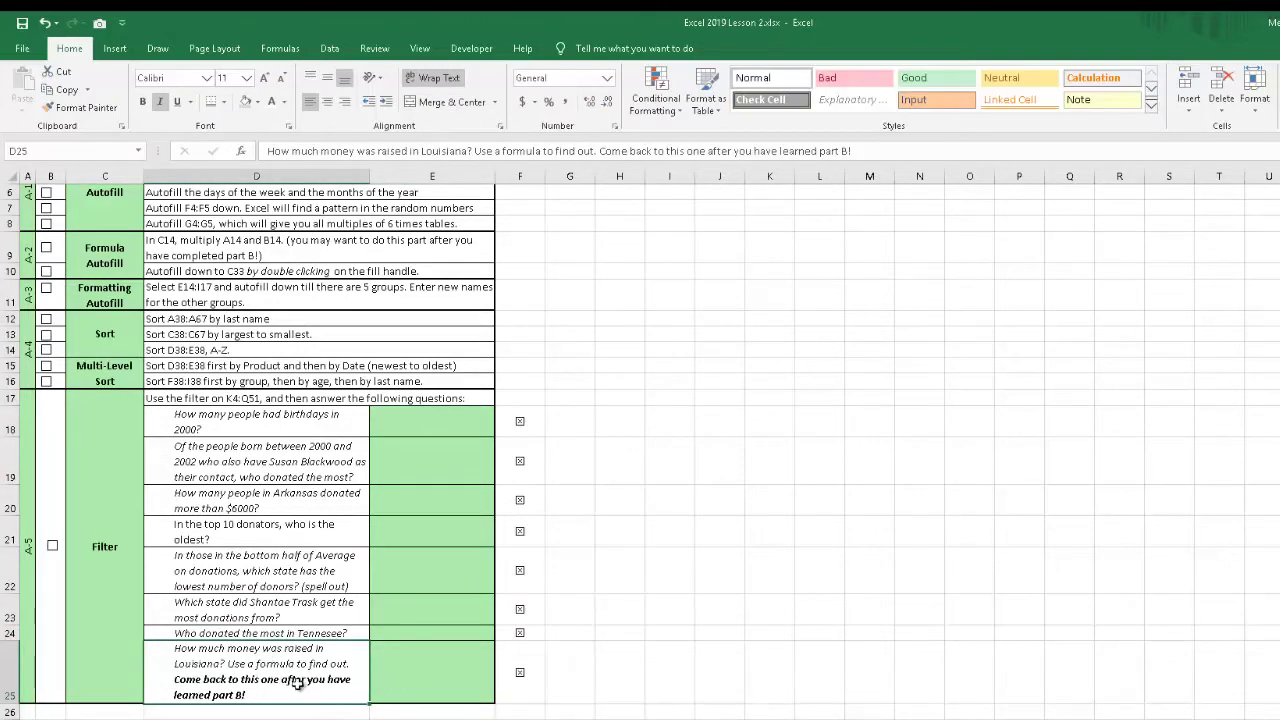
left_click(390, 684)
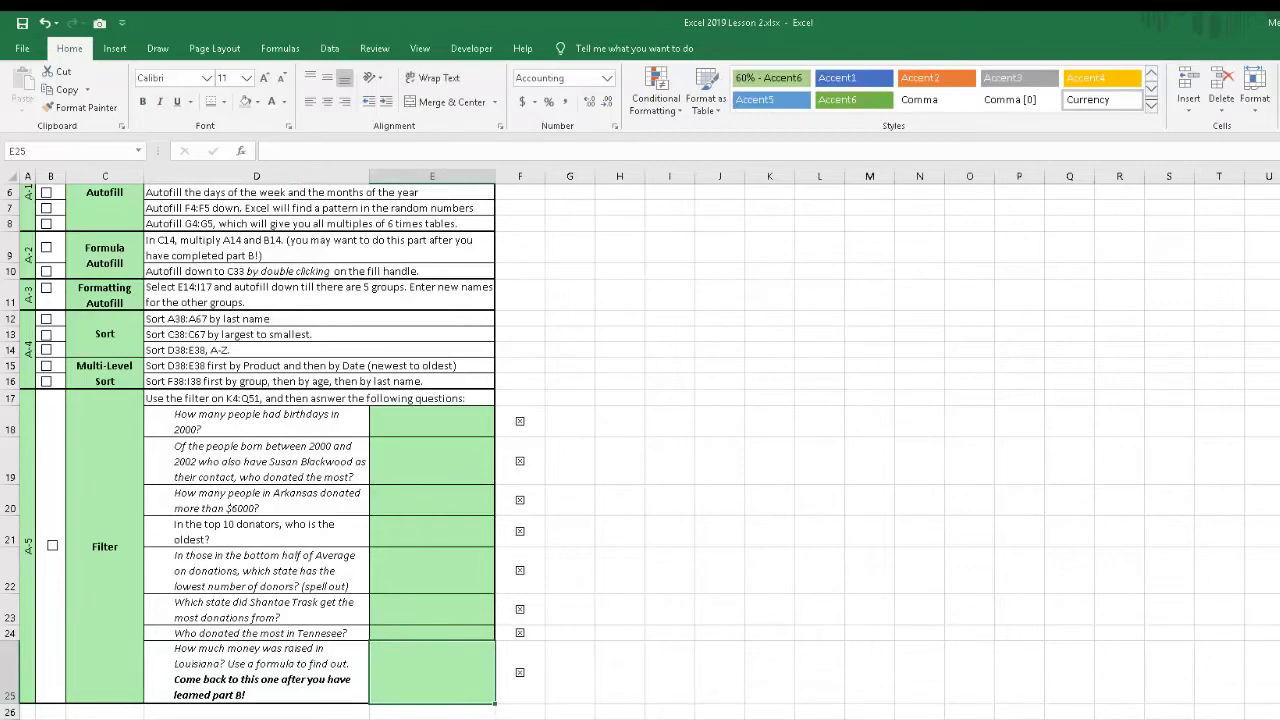
On the Lesson 2 overview sheet, check off Autofill, Sorting and Multi Sort under Lesson A - Organization, and display the data sorting and filtering commands
key("ctrl+Page_Up")
left_click(29, 253)
left_click(29, 268)
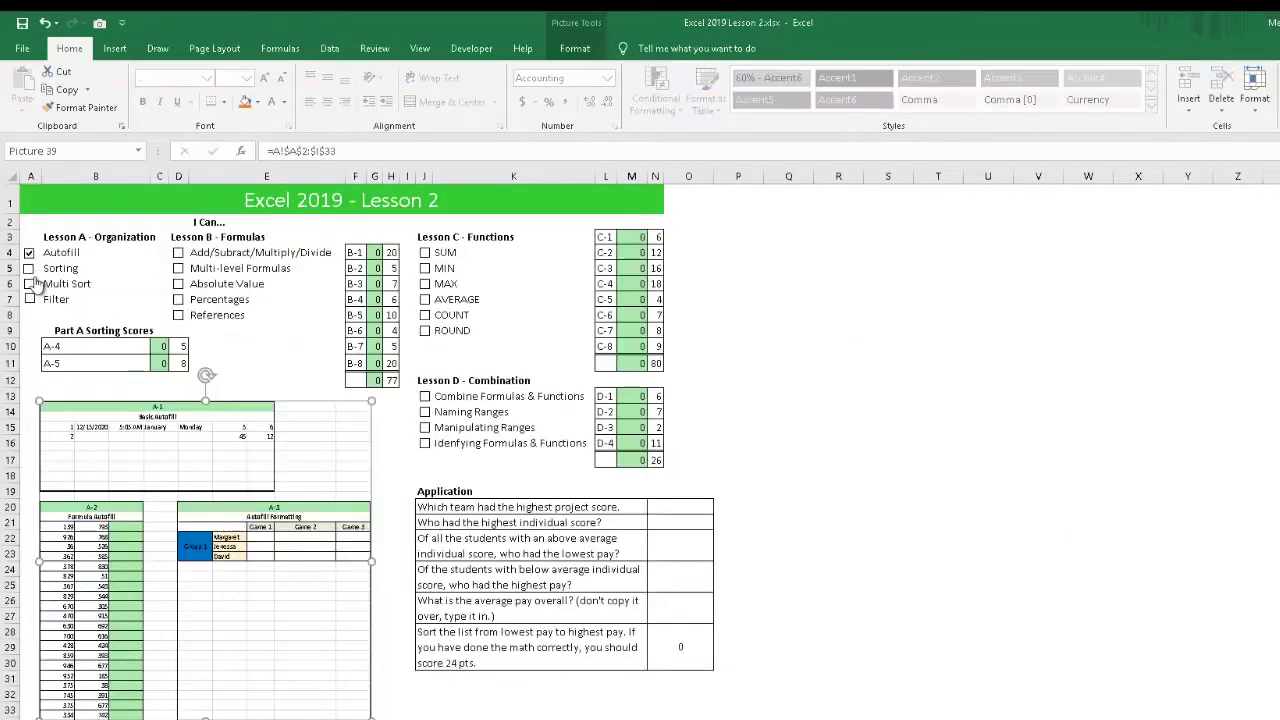
left_click(29, 284)
left_click(329, 49)
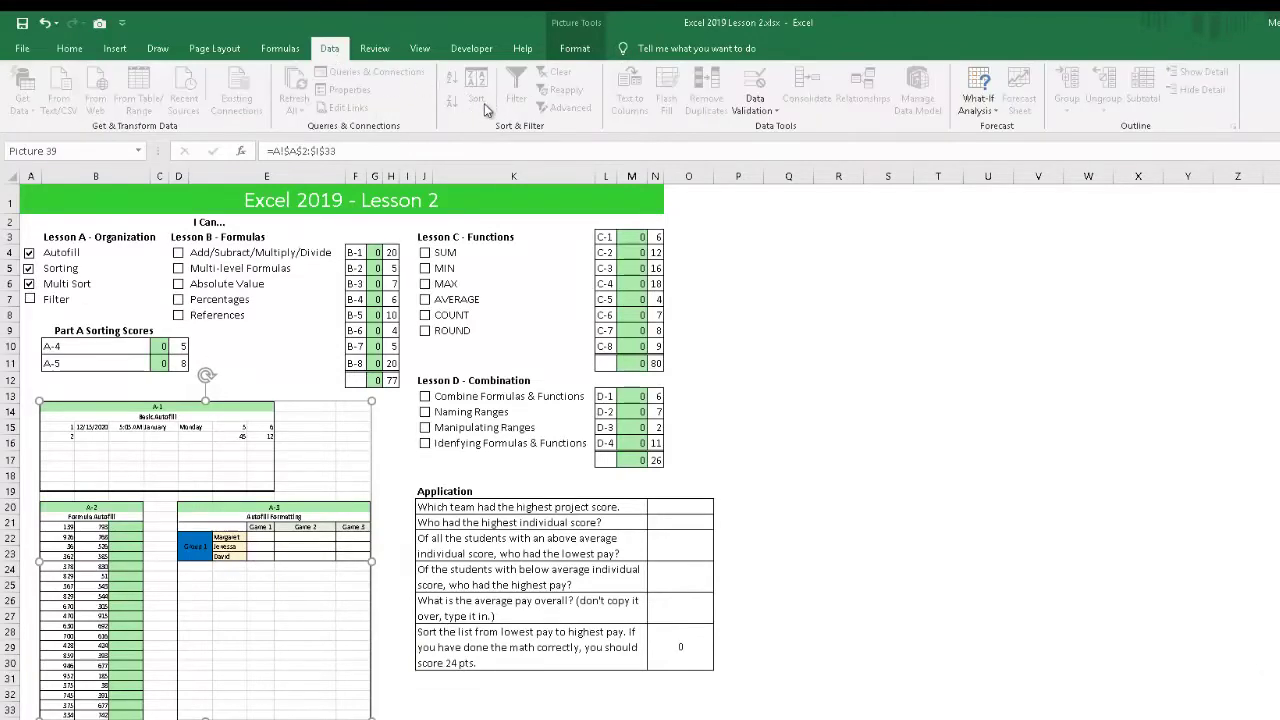
Check off Filter under Lesson A - Organization, then switch to Book2 and review the sum formulas in H1:H3
left_click(30, 300)
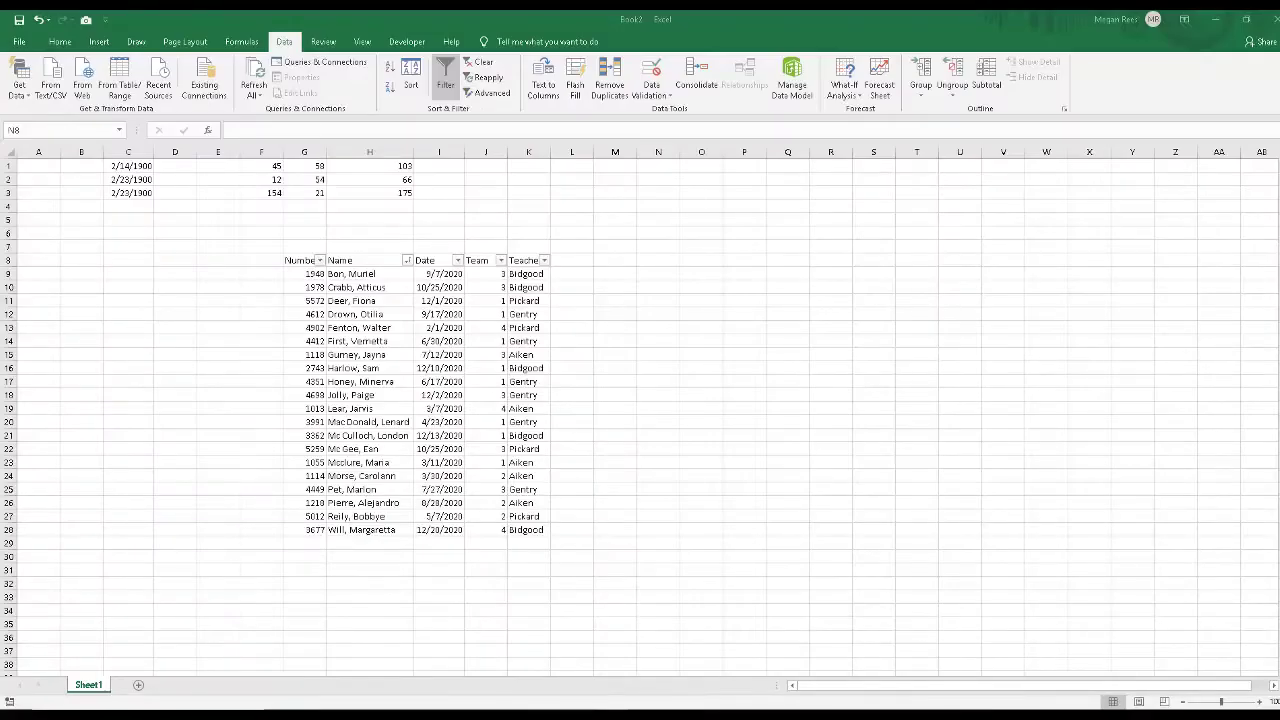
left_click(371, 166)
left_click(373, 179)
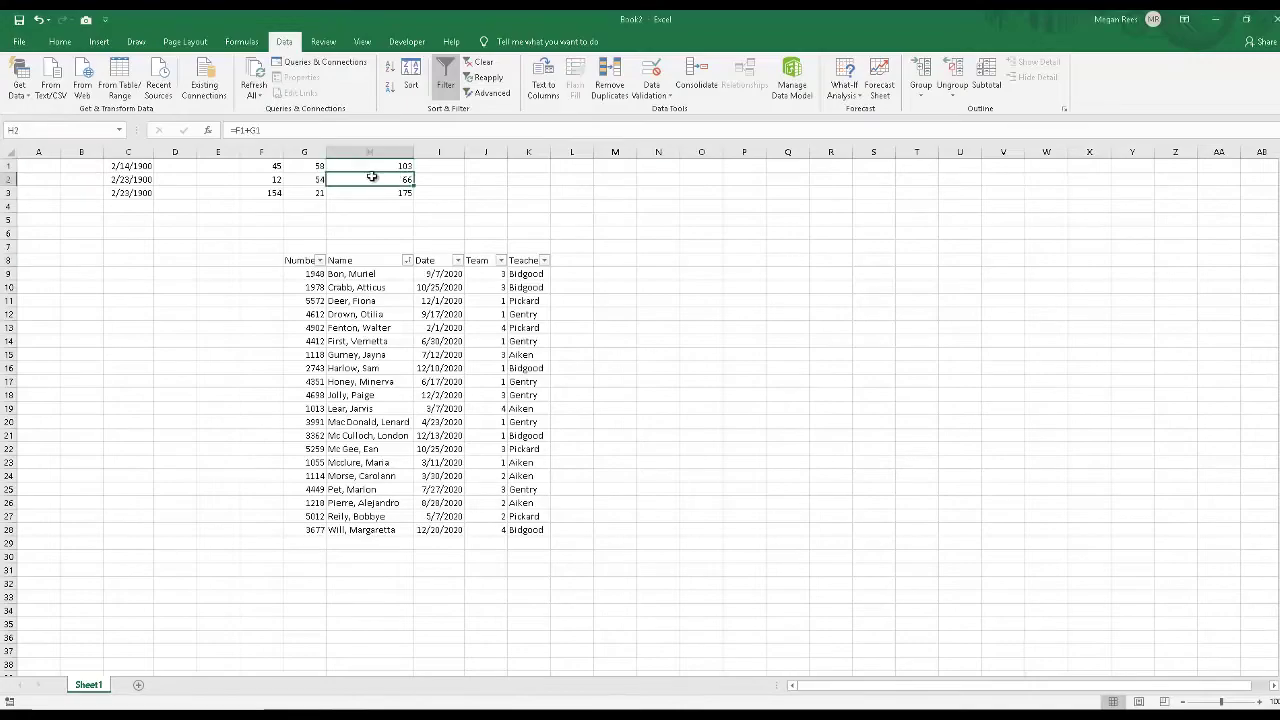
left_click(382, 193)
left_click(726, 232)
left_click(689, 283)
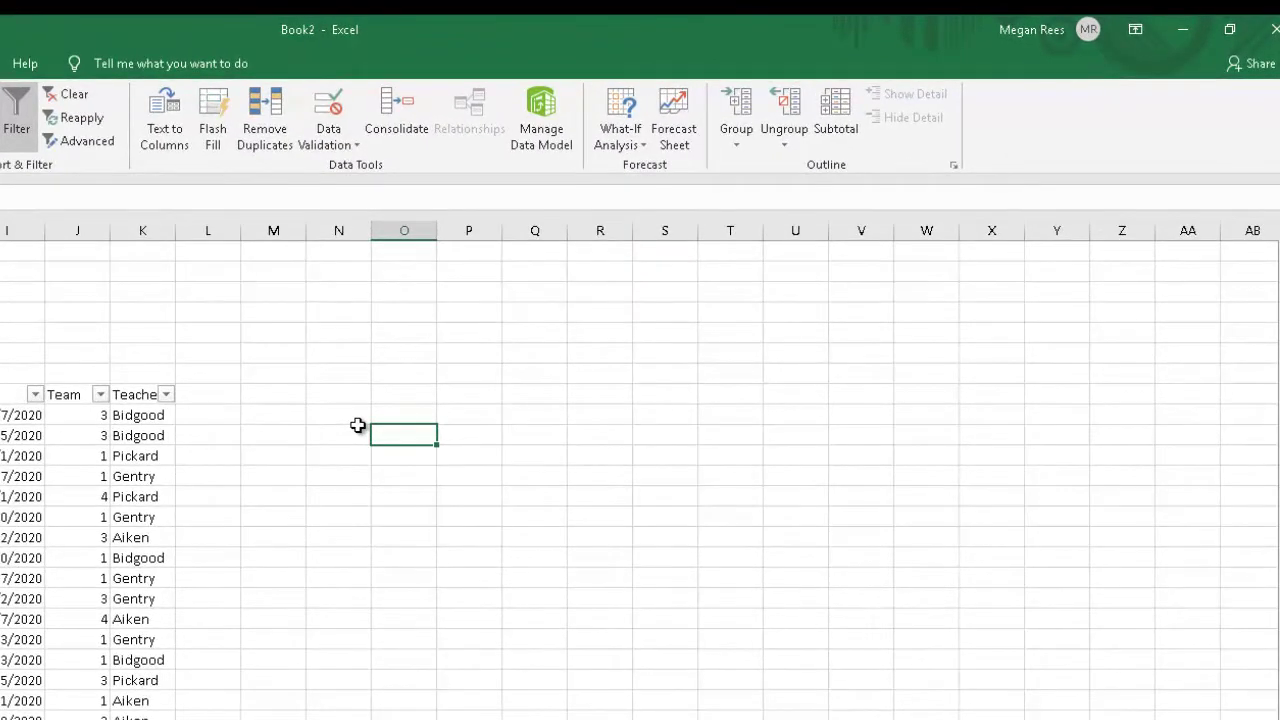
Enter 15 in cell N12 and 56 in cell O12, in the empty area beside the table
left_click(357, 470)
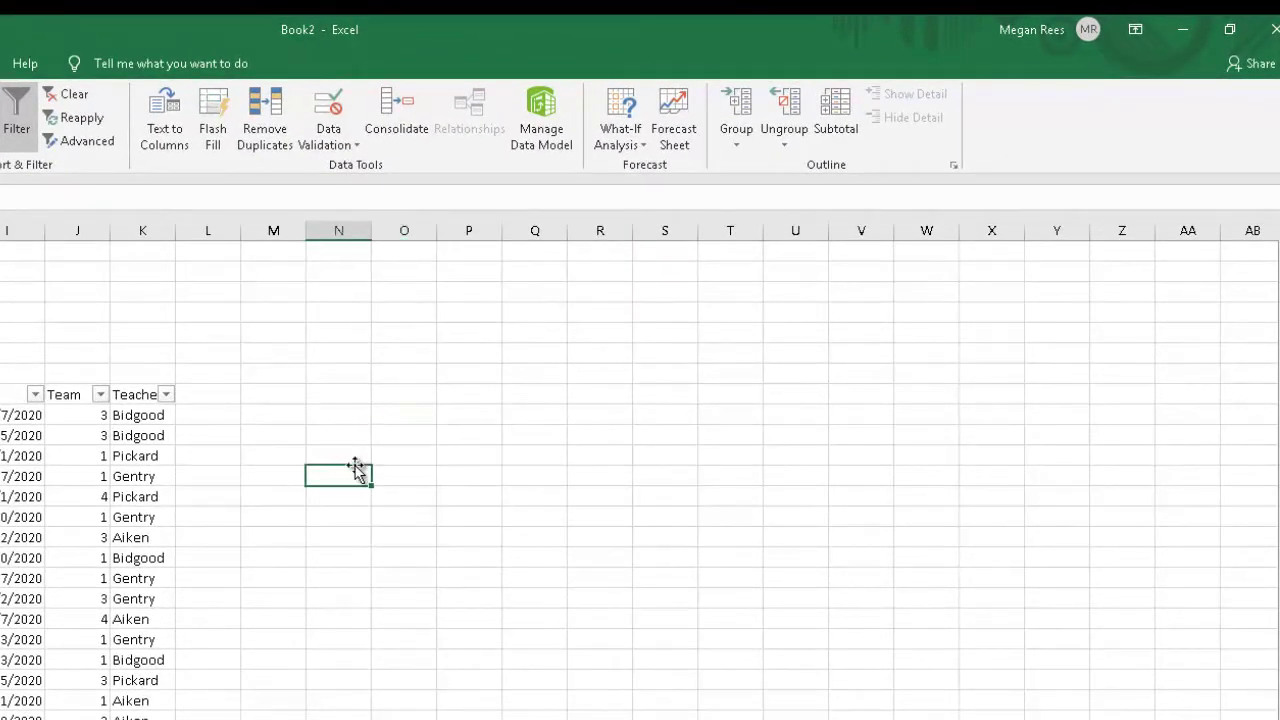
type("15")
key("Right")
type("56")
key("Return")
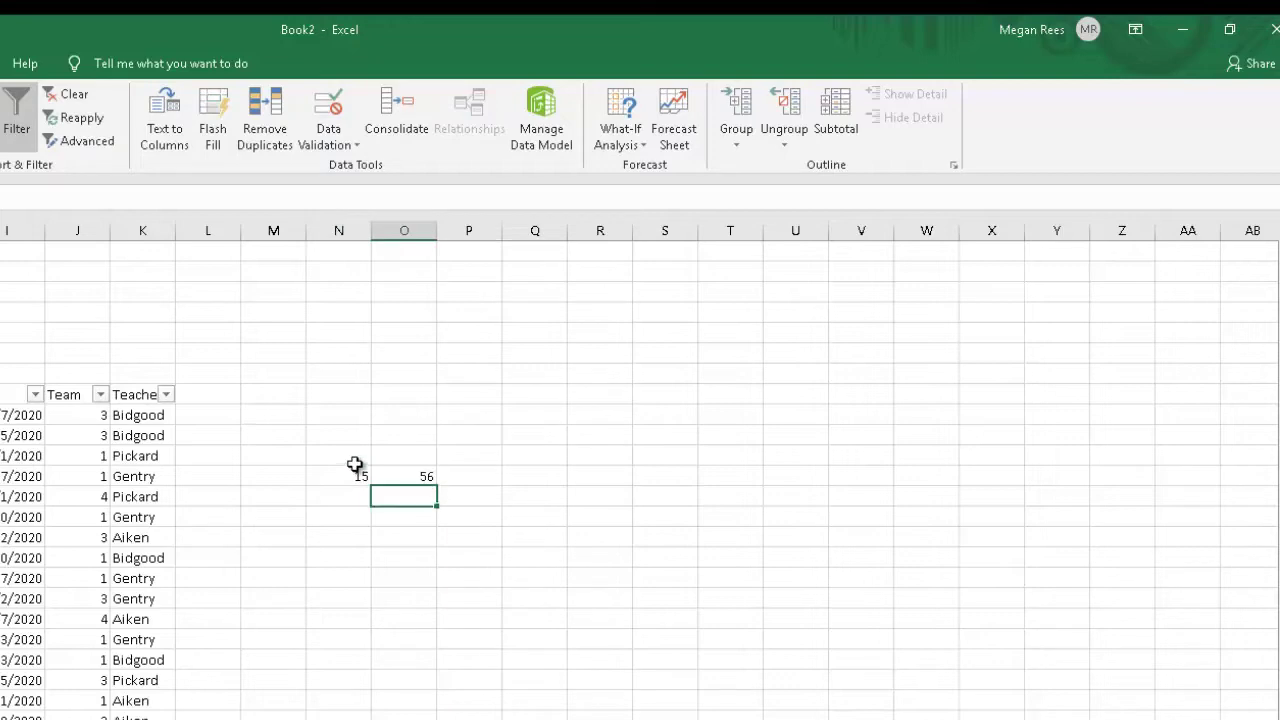
Add the two numbers in P12 with the typed-in values formula =15+56, and select the result cell
left_click(488, 470)
type("=15+56")
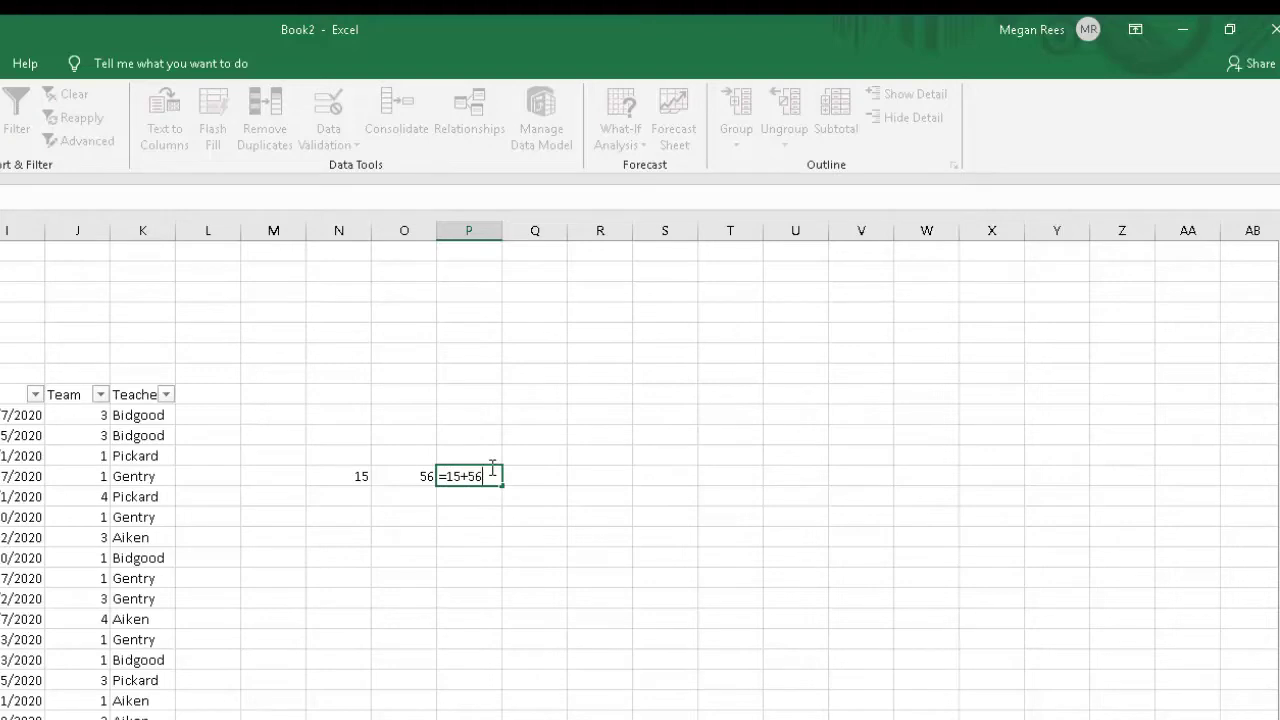
key("Return")
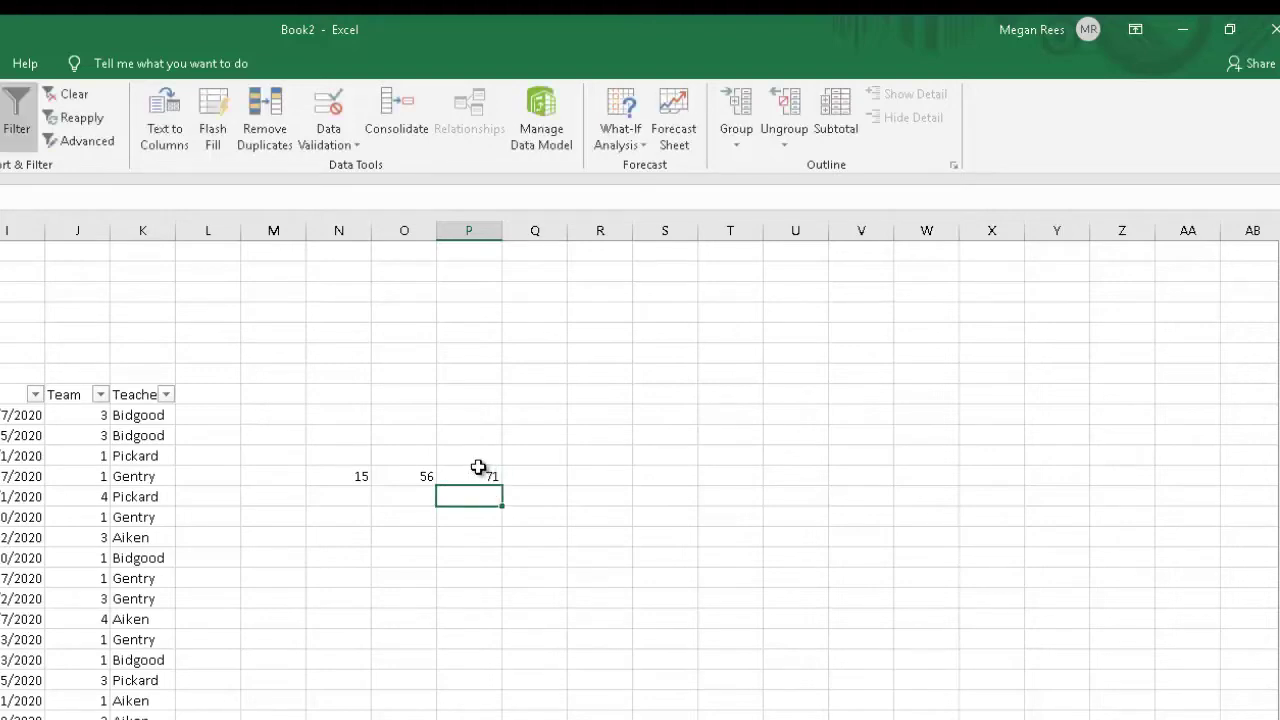
left_click(472, 474)
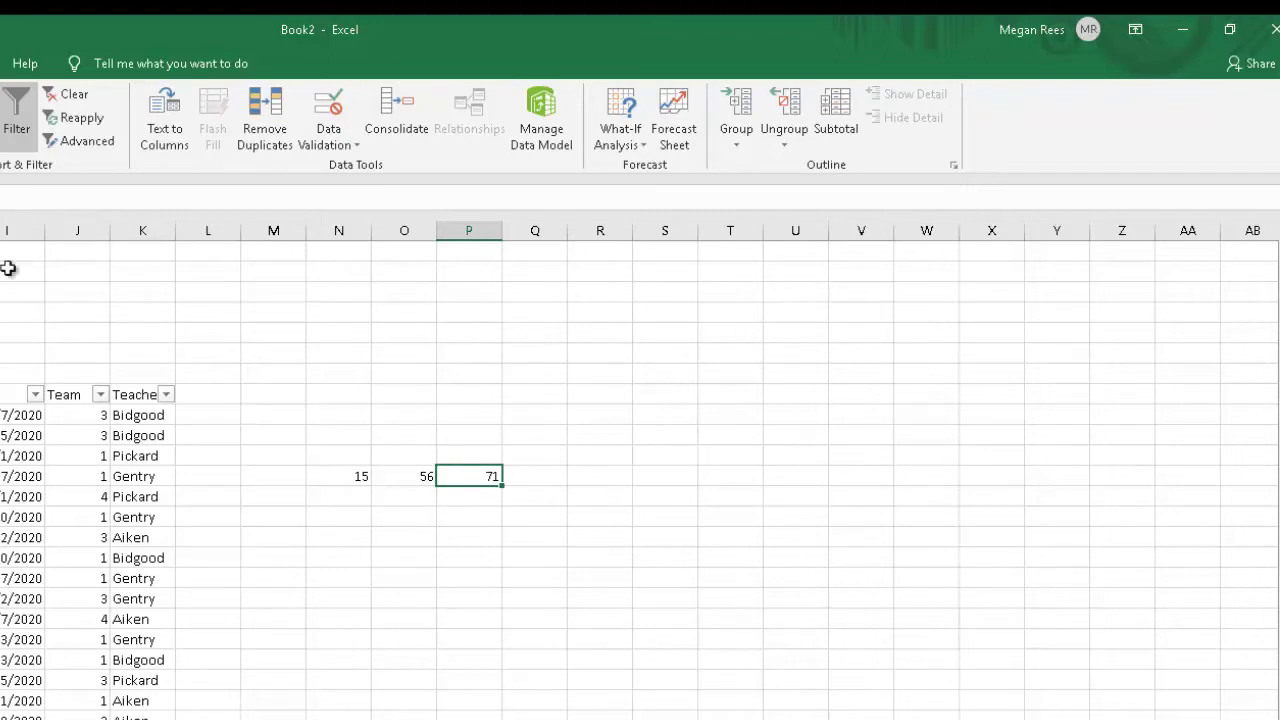
Add two more rows of numbers: 15 and 15 in N13:O13, 87 and 45 in N14:O14
left_click(340, 492)
type("15")
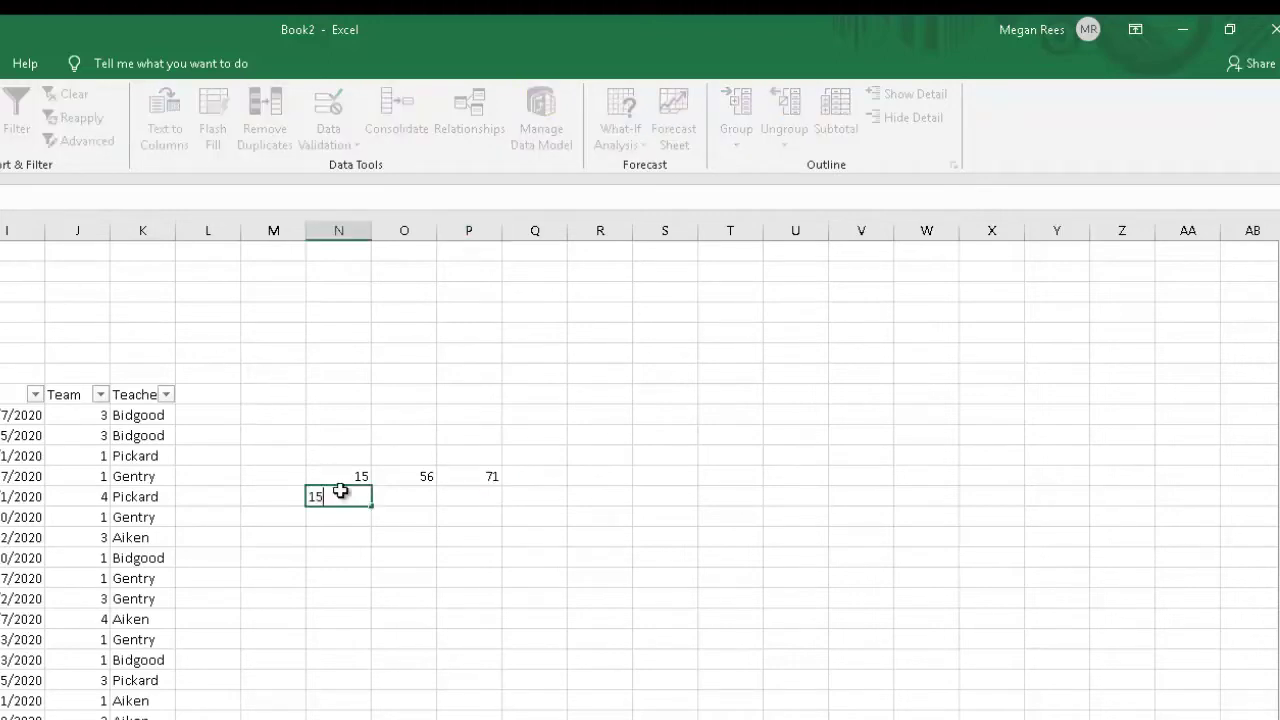
key("Tab")
type("15")
key("Down")
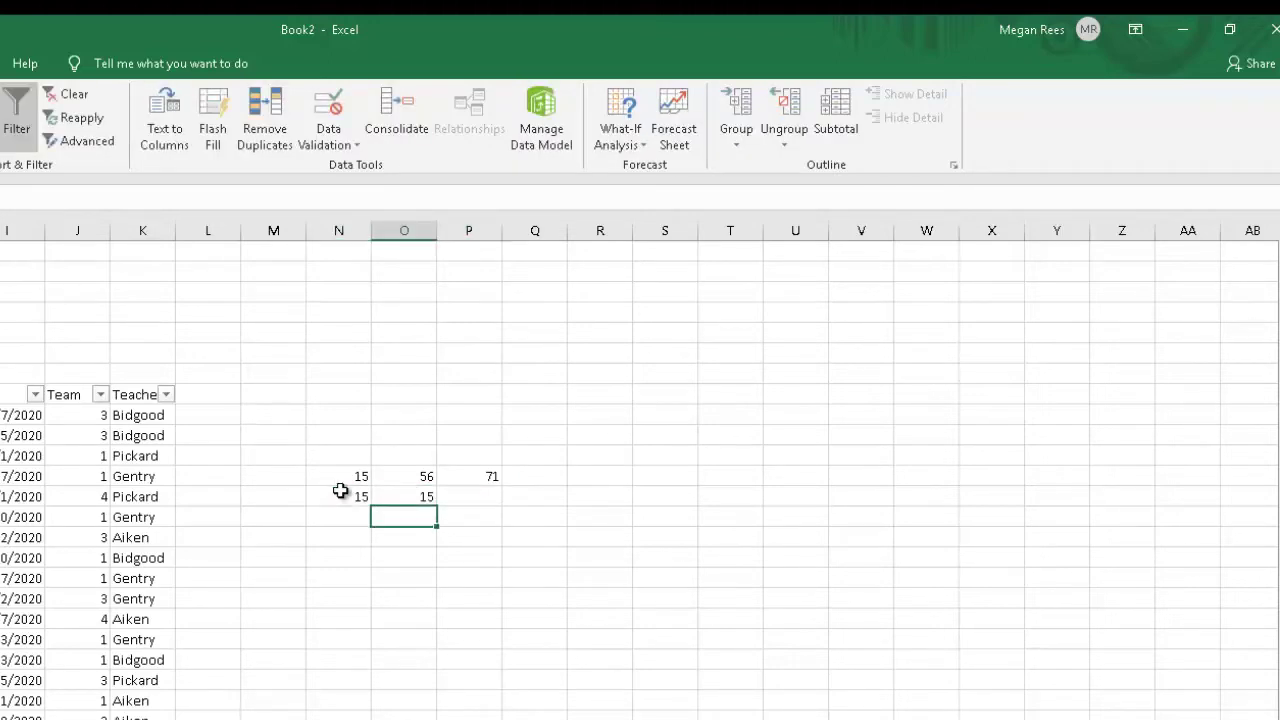
key("Left")
type("87")
key("Tab")
type("45")
key("Down")
AutoFill the typed-number formula from P12 down to P14 and inspect the filled cells
left_click(491, 474)
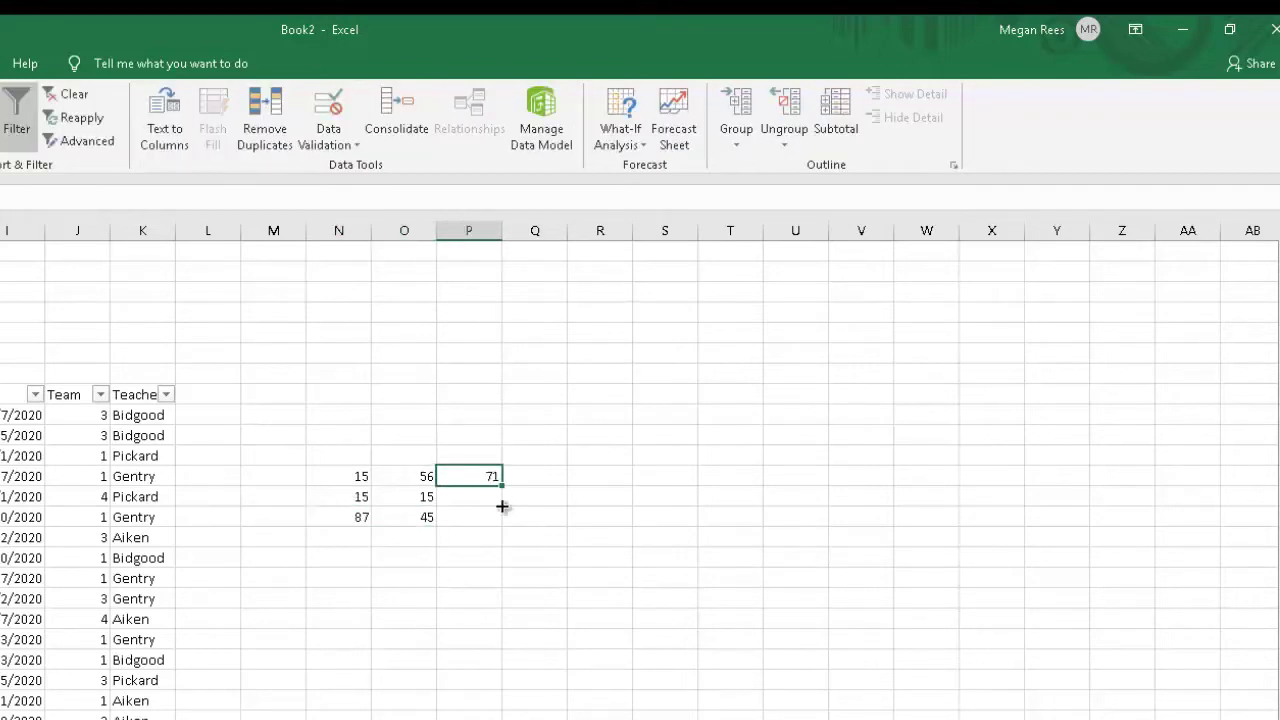
left_click_drag(501, 487, 494, 525)
left_click(489, 536)
key("Delete")
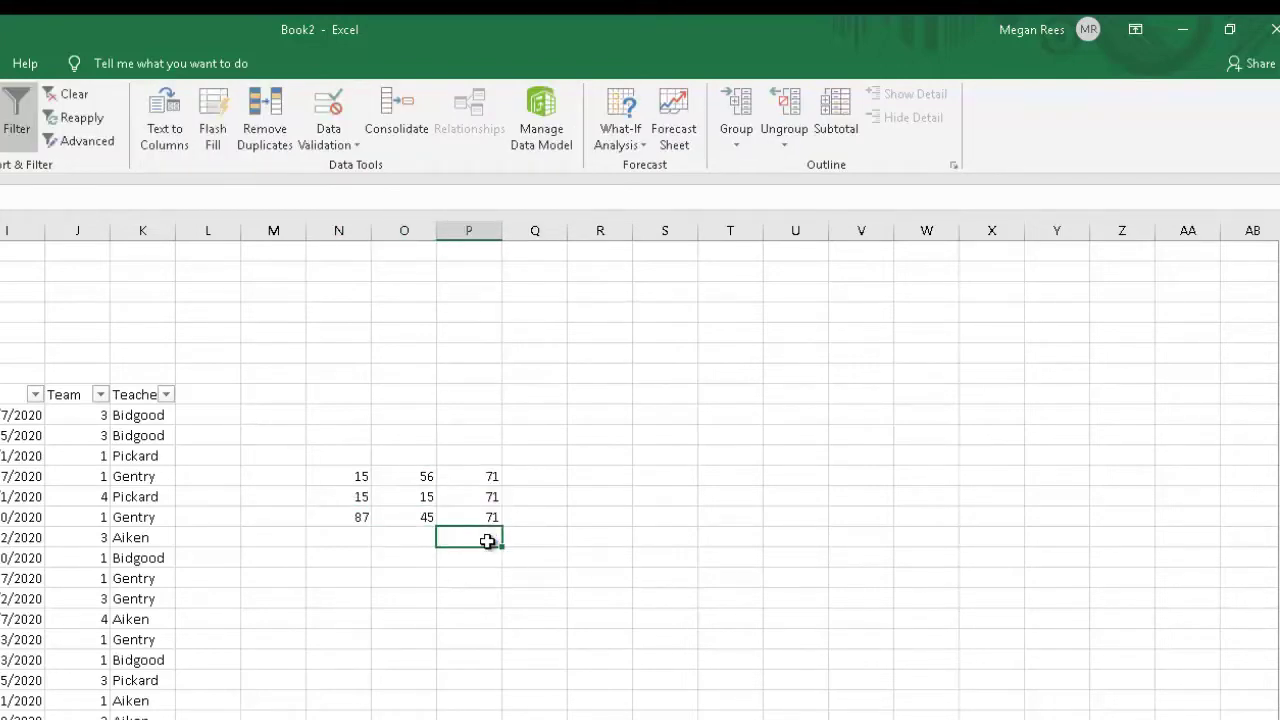
left_click(481, 497)
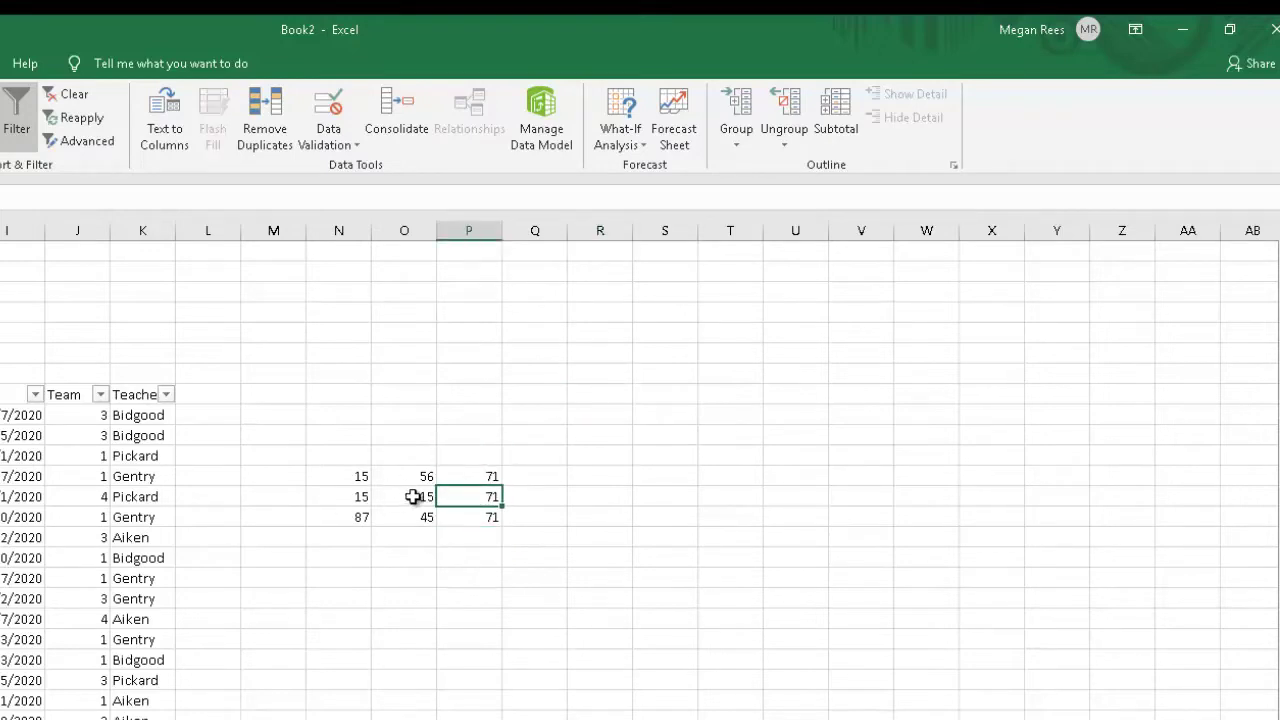
left_click(478, 470)
left_click(481, 496)
left_click(486, 515)
Replace the formula in P12 with the cell references =N12+O12 and AutoFill it down to P14
left_click(491, 473)
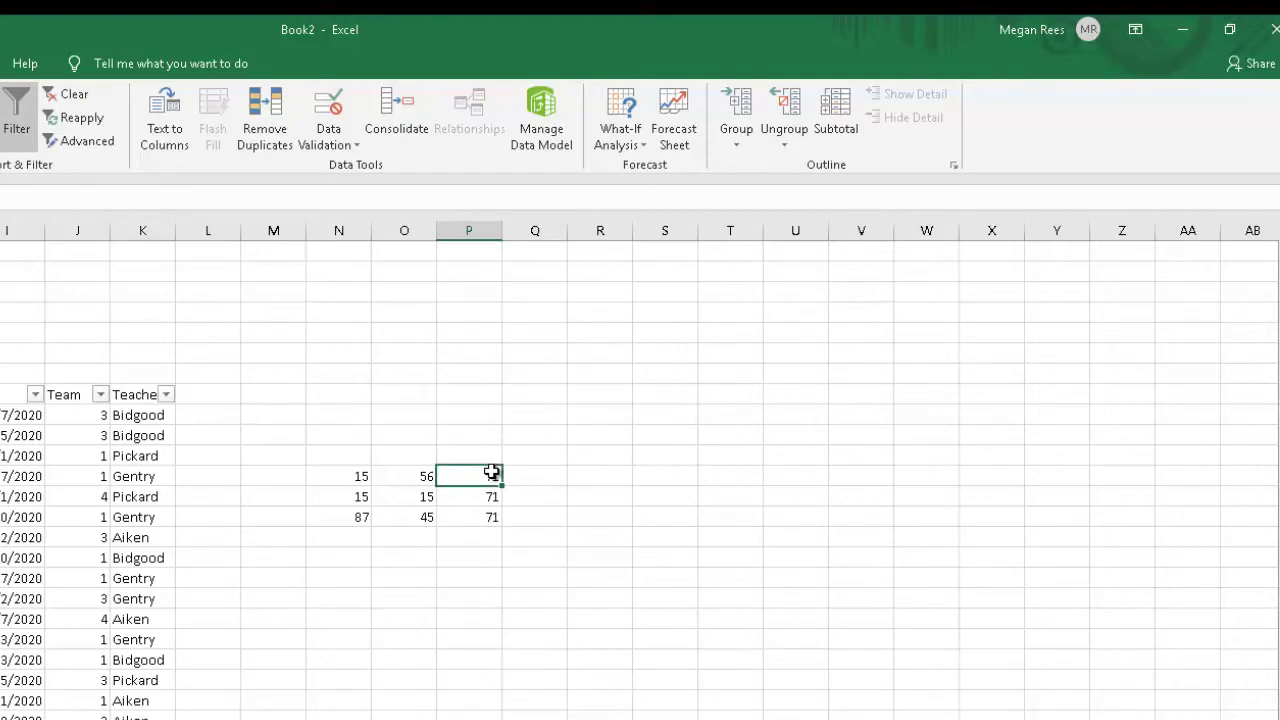
type("=")
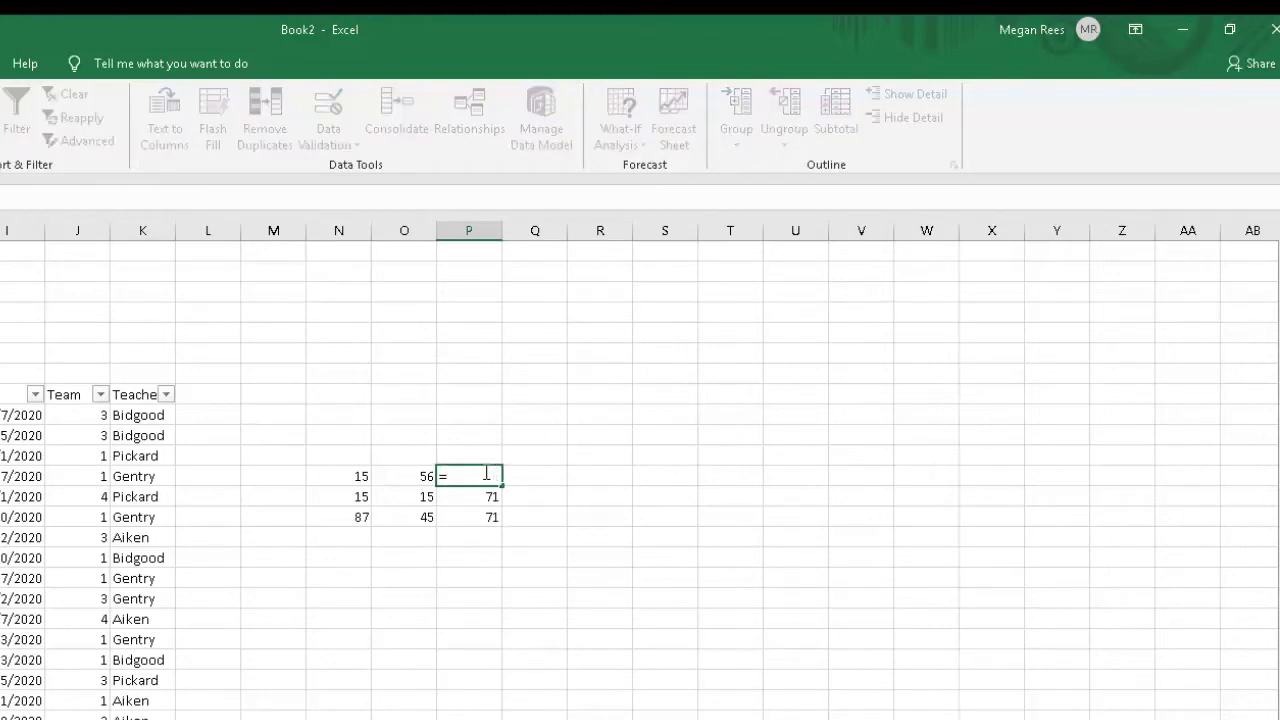
left_click(345, 477)
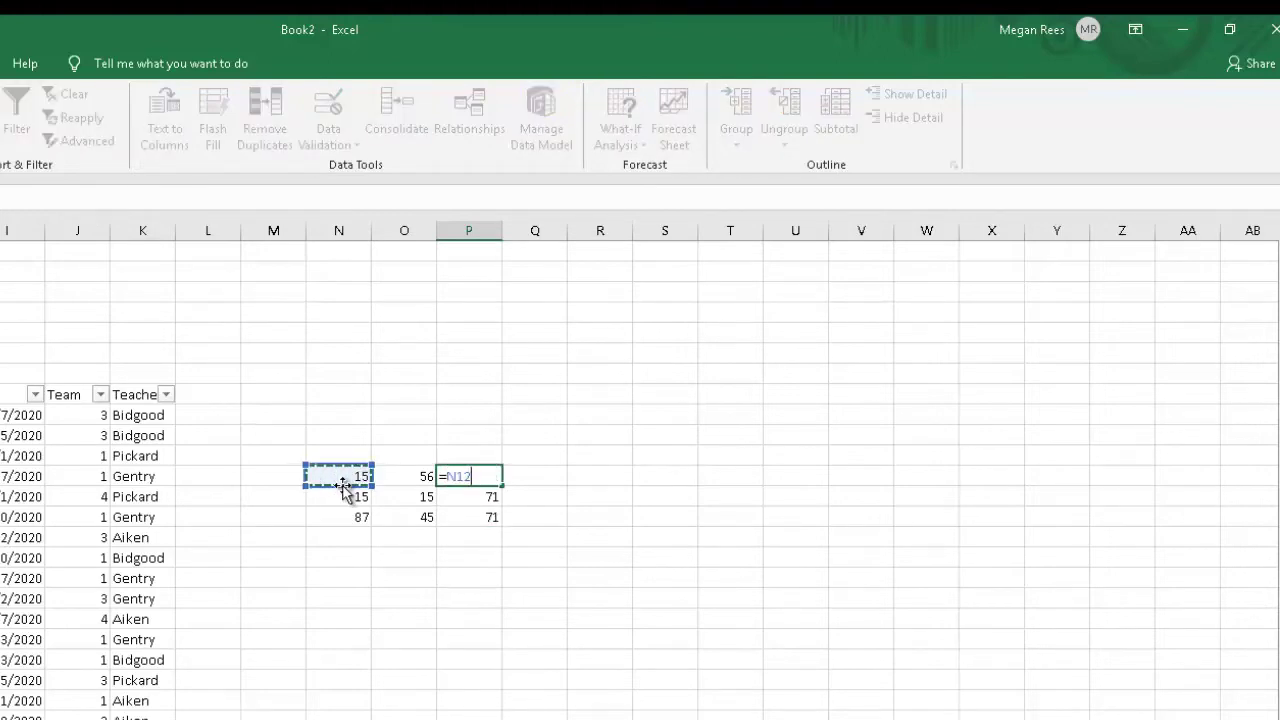
type("+")
left_click(398, 473)
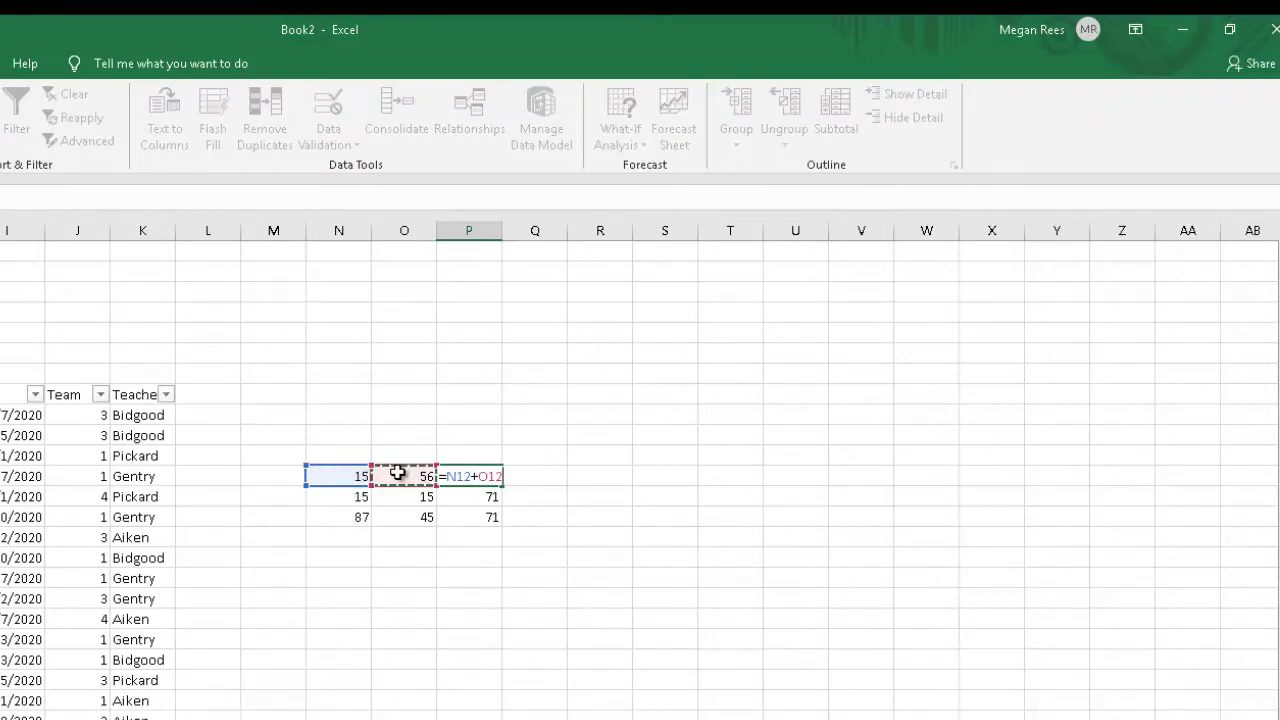
key("Return")
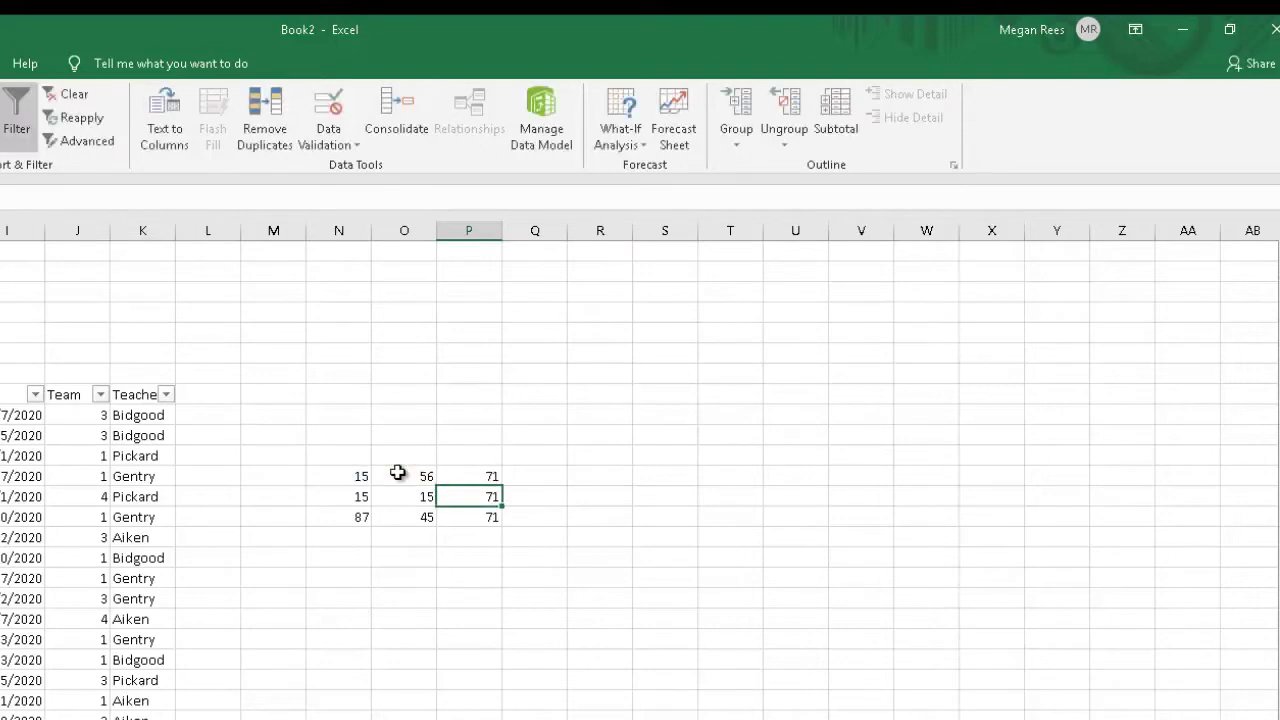
left_click(470, 478)
left_click_drag(501, 489, 495, 533)
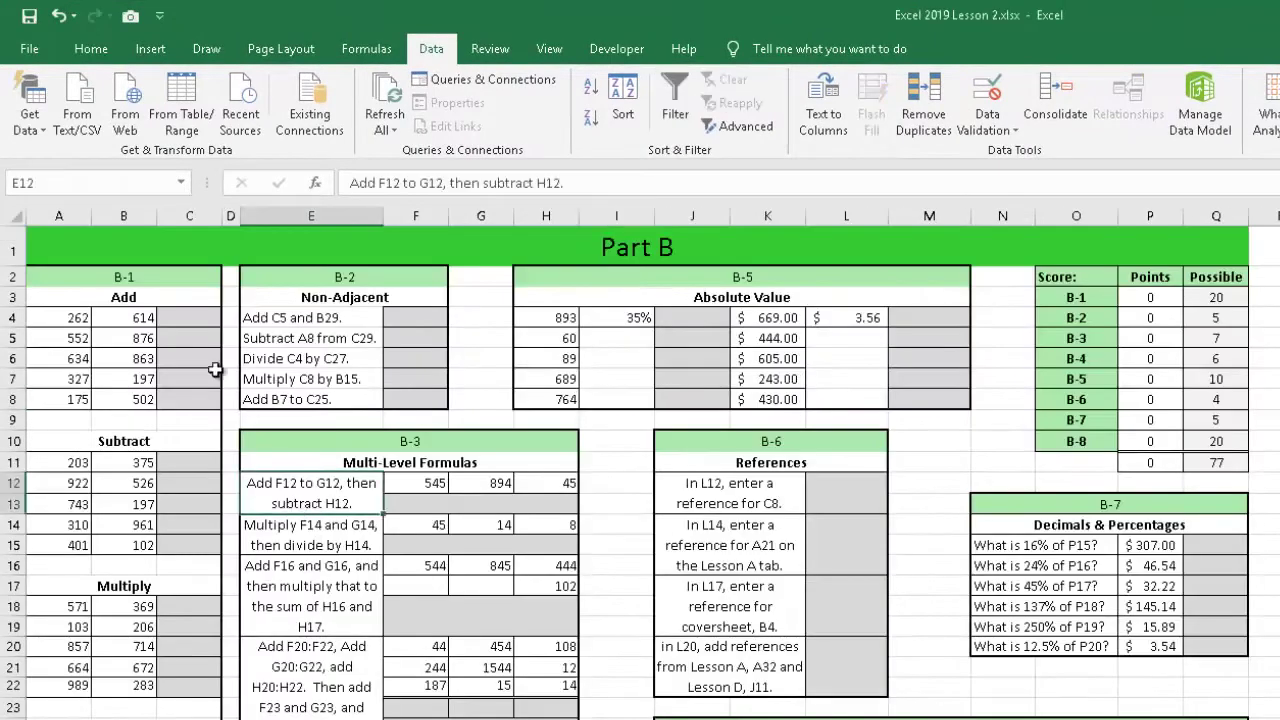
On the Part B sheet of Excel 2019 Lesson 2.xlsx, enter =A4+B4 in C4 of the B-1 Add exercise
left_click(168, 318)
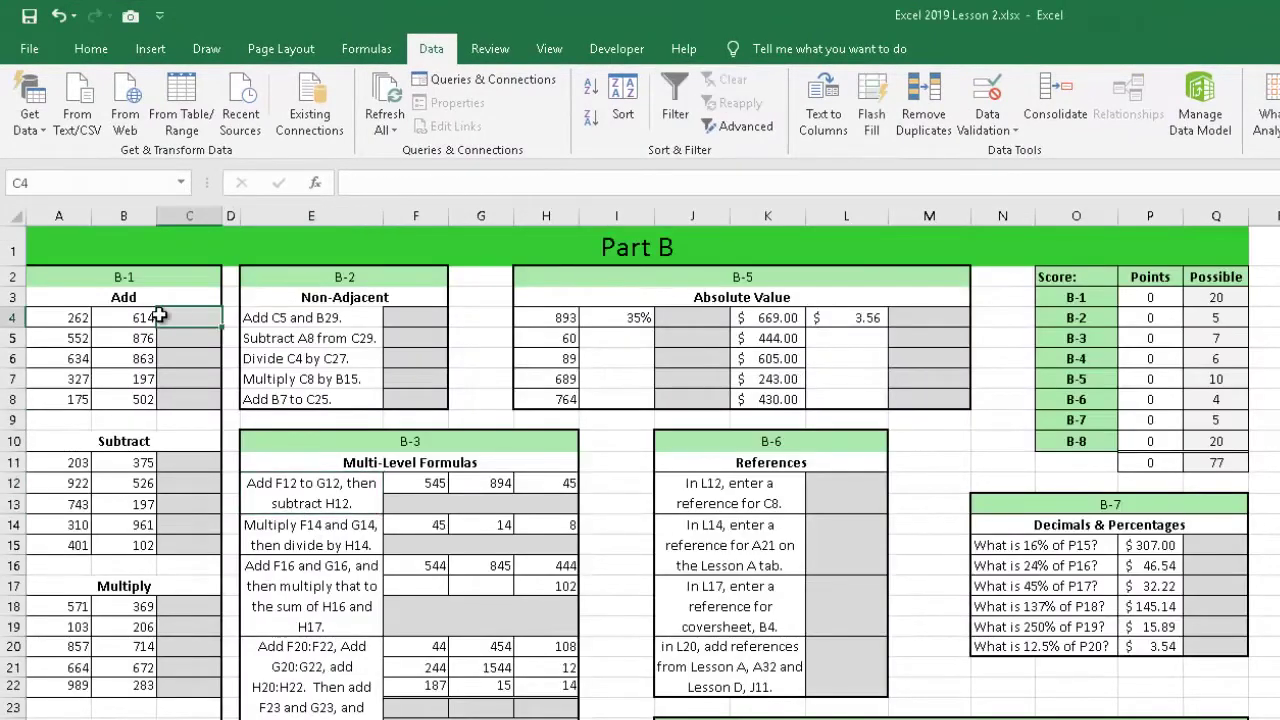
left_click(86, 318)
left_click(168, 318)
type("=")
left_click(78, 318)
type("+")
left_click(100, 320)
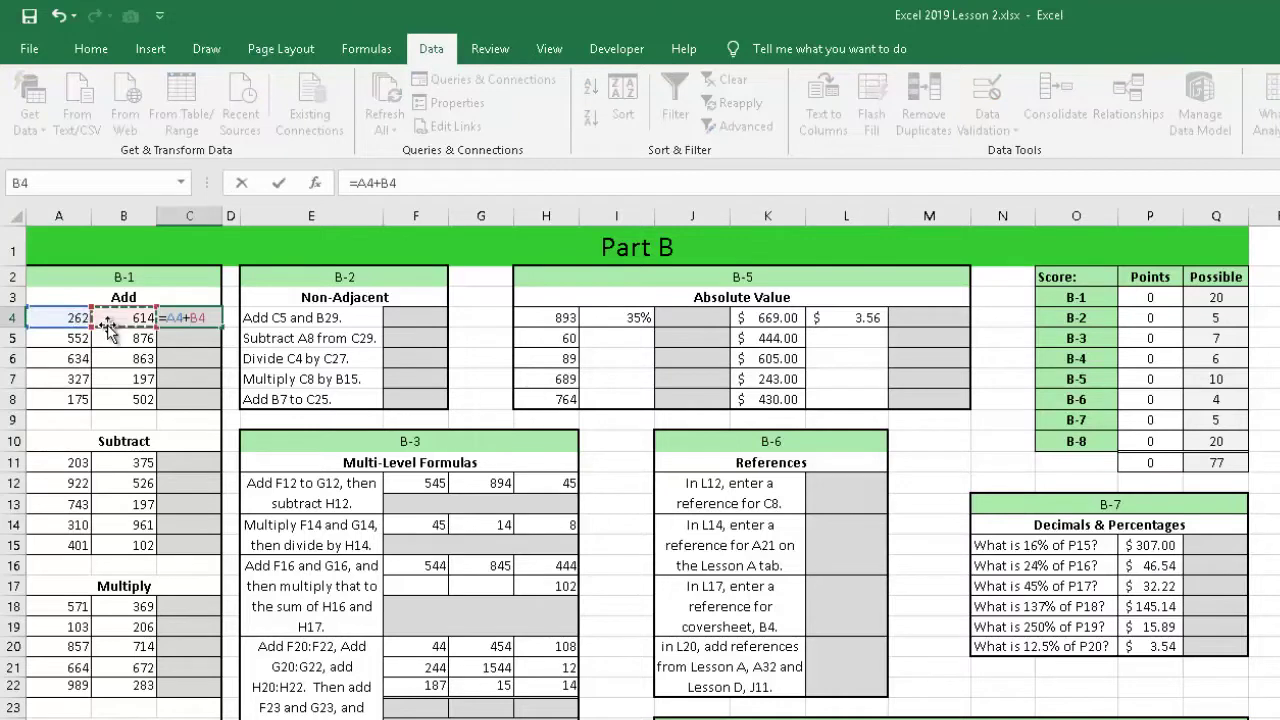
key("Return")
left_click(180, 399)
left_click(200, 318)
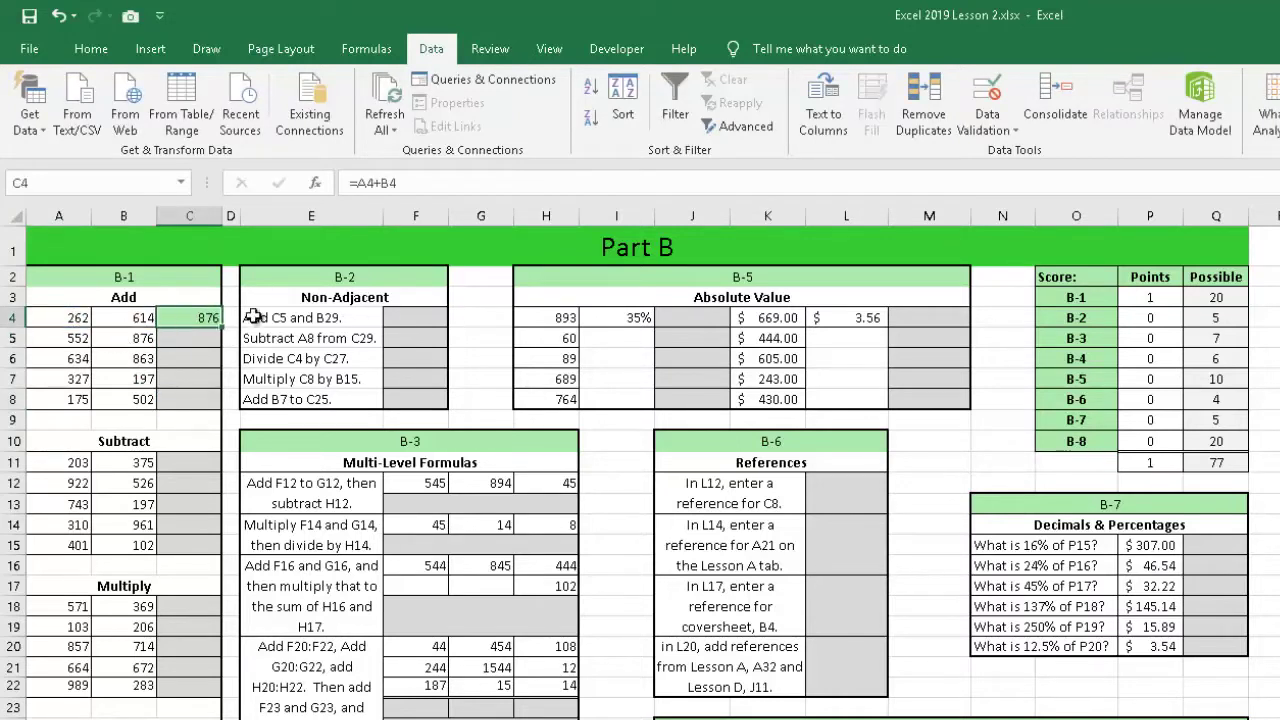
Delete the formula in C4, enter the plain number 876 instead, and reselect the cell
key("Delete")
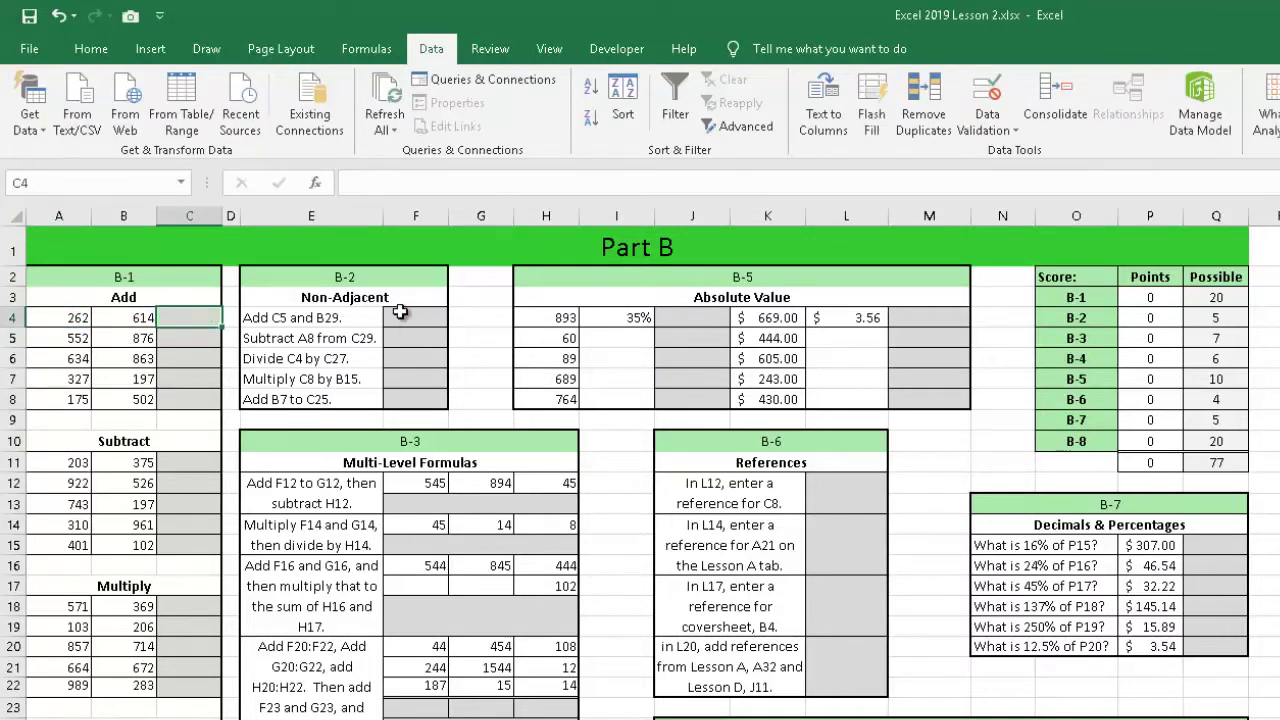
type("876")
key("Return")
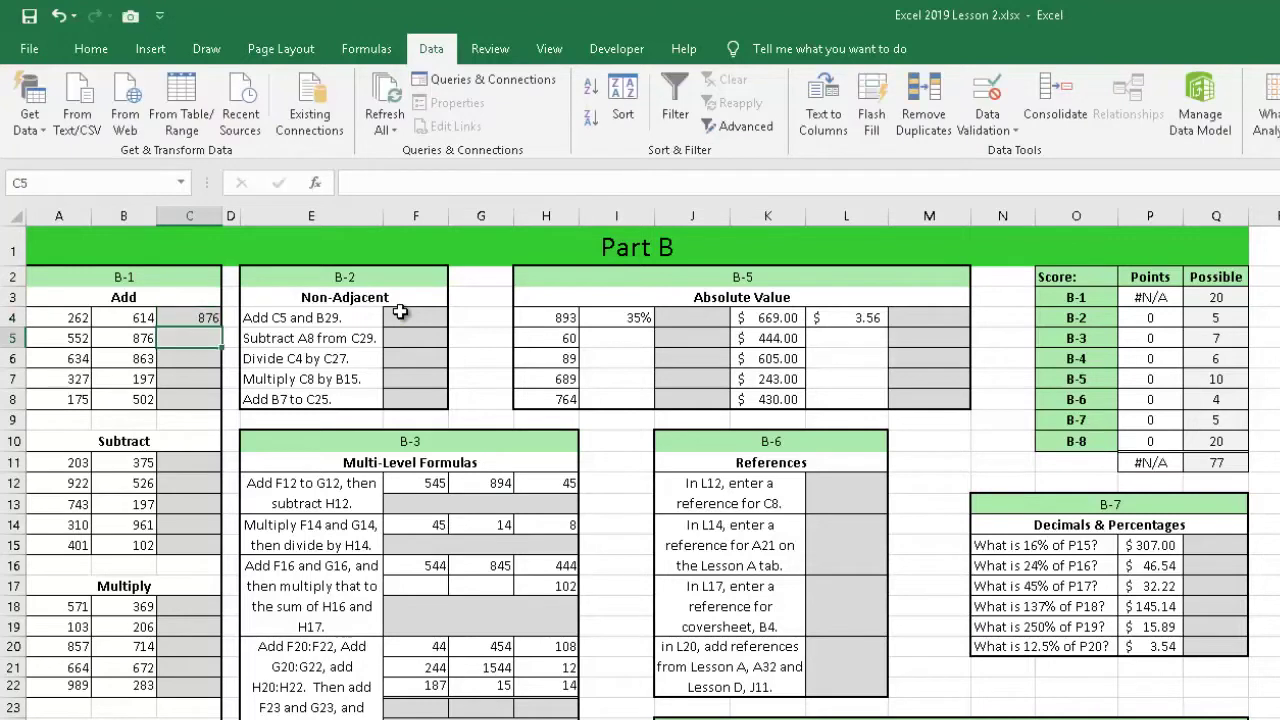
key("Up")
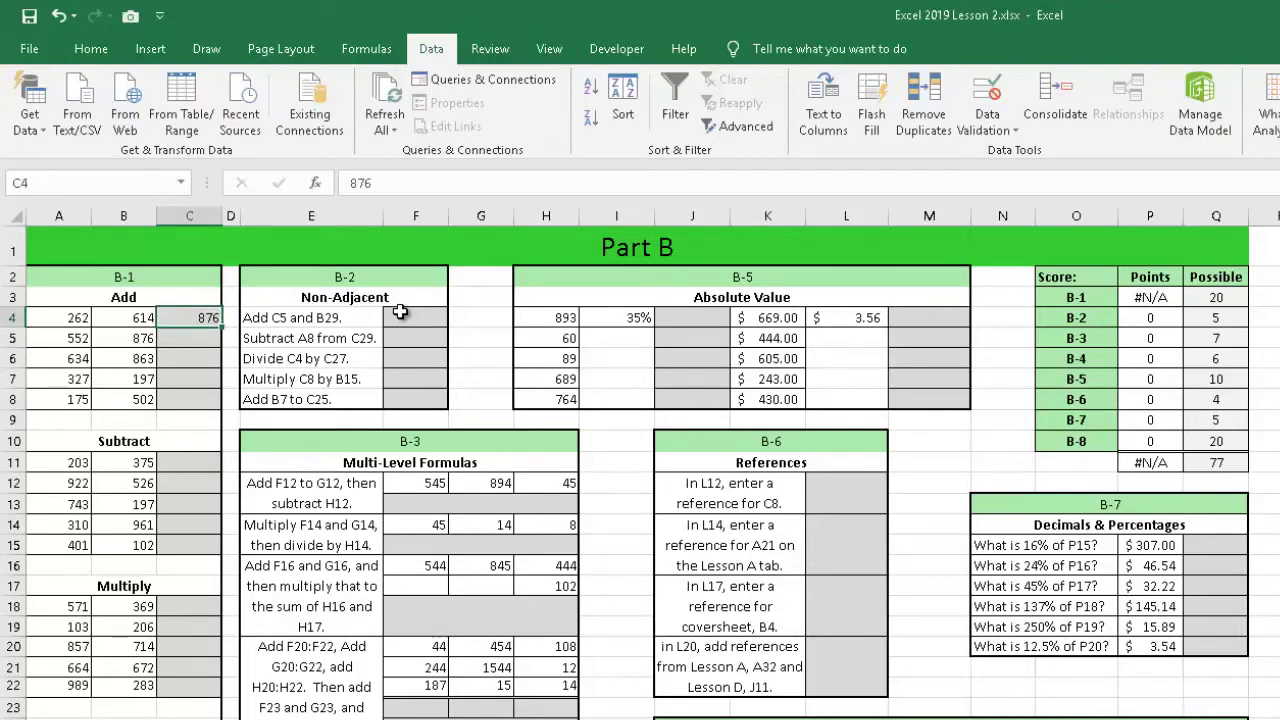
Go through the remaining answer cells C5:C8 of the Add exercise and clear the typed number from C4
left_click(168, 336)
left_click(185, 361)
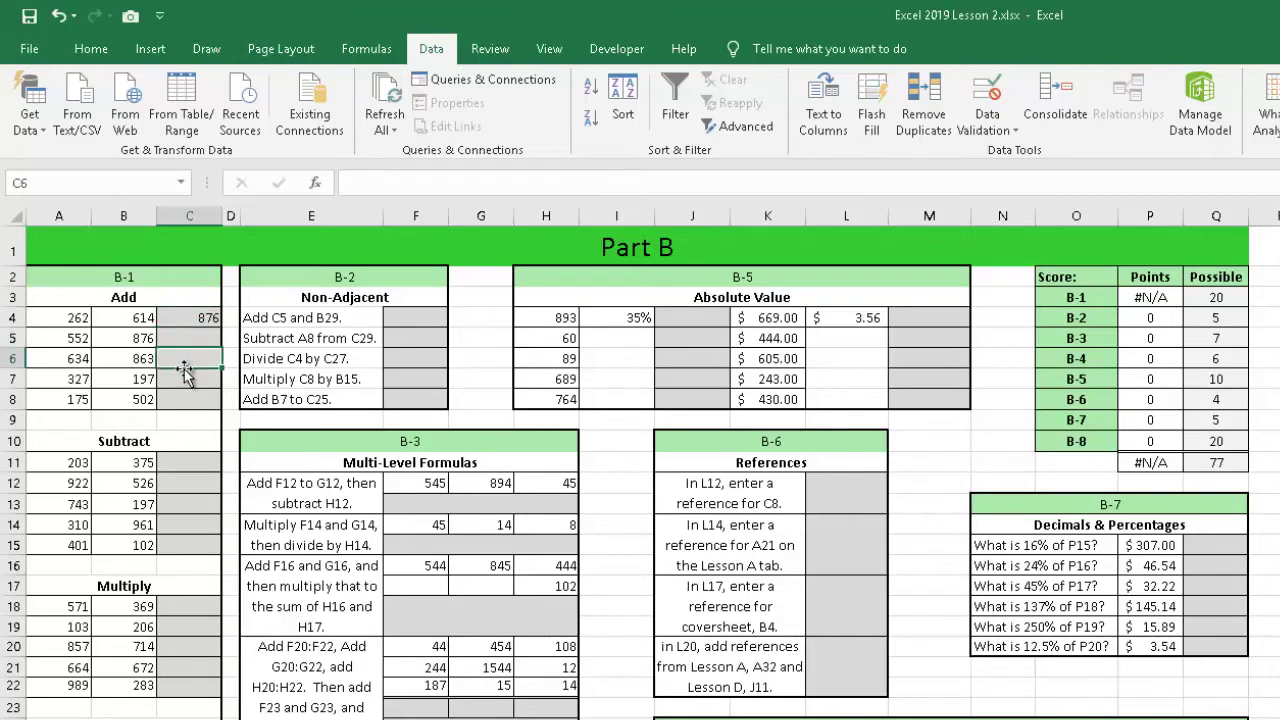
left_click(187, 380)
left_click(189, 398)
left_click(201, 320)
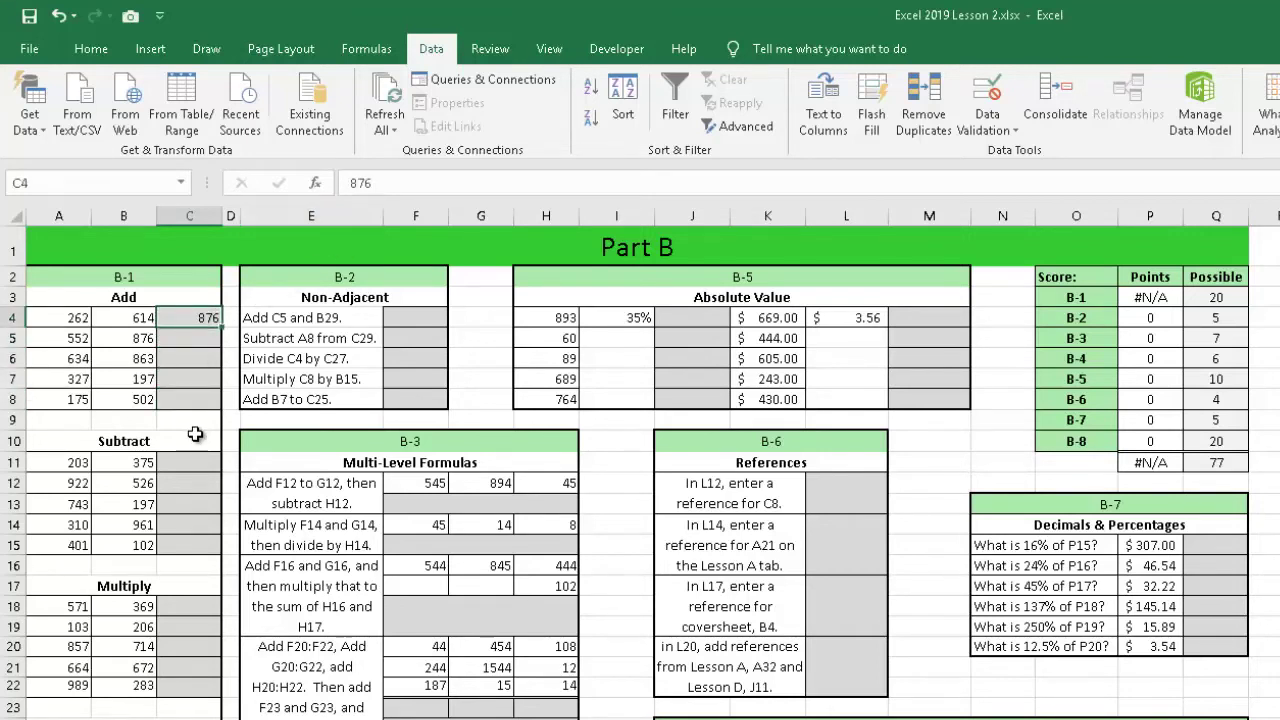
key("Delete")
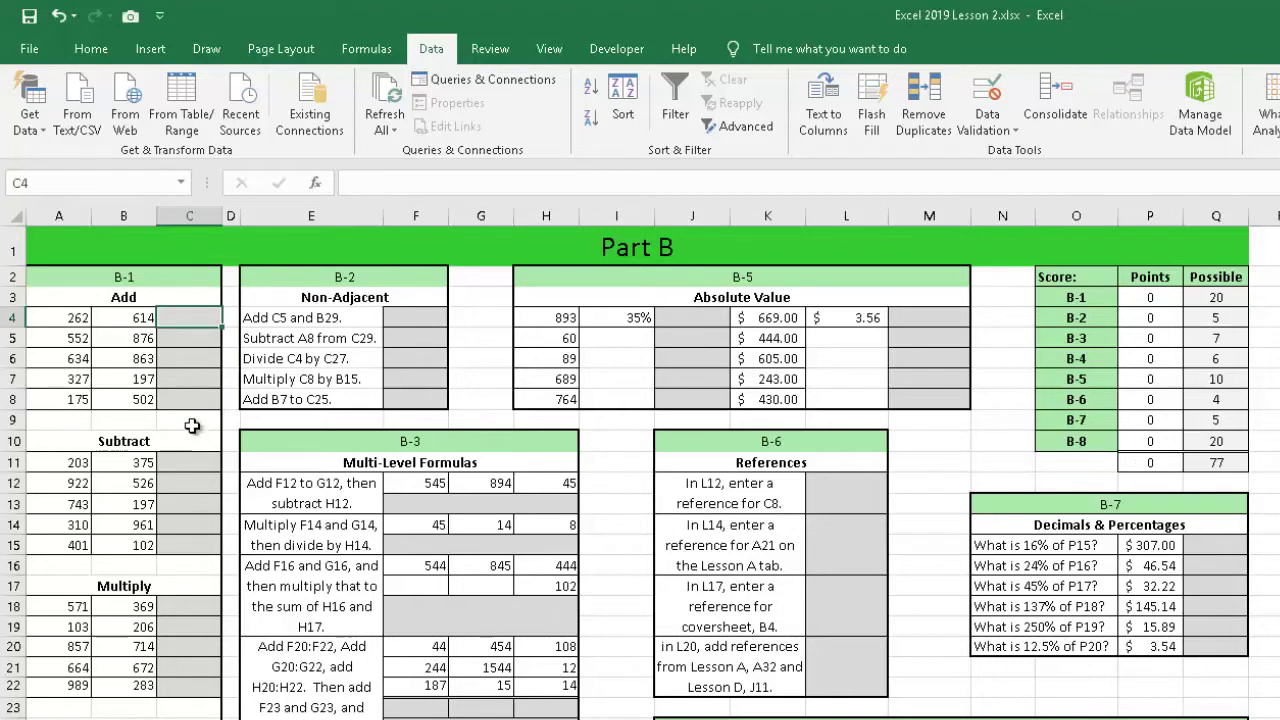
Switch back to Book2 and point out the reference-based sums in P12:P14
left_click(951, 718)
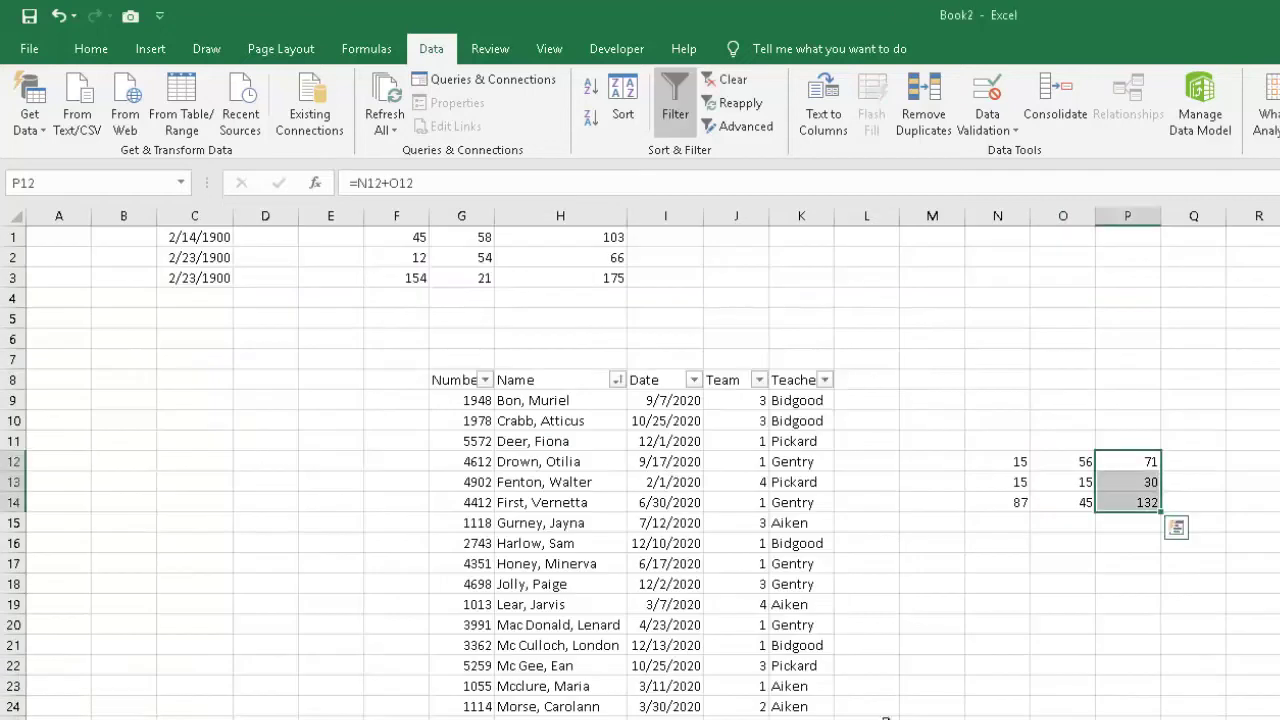
left_click(1150, 600)
left_click(1070, 482)
left_click_drag(1127, 461, 1127, 502)
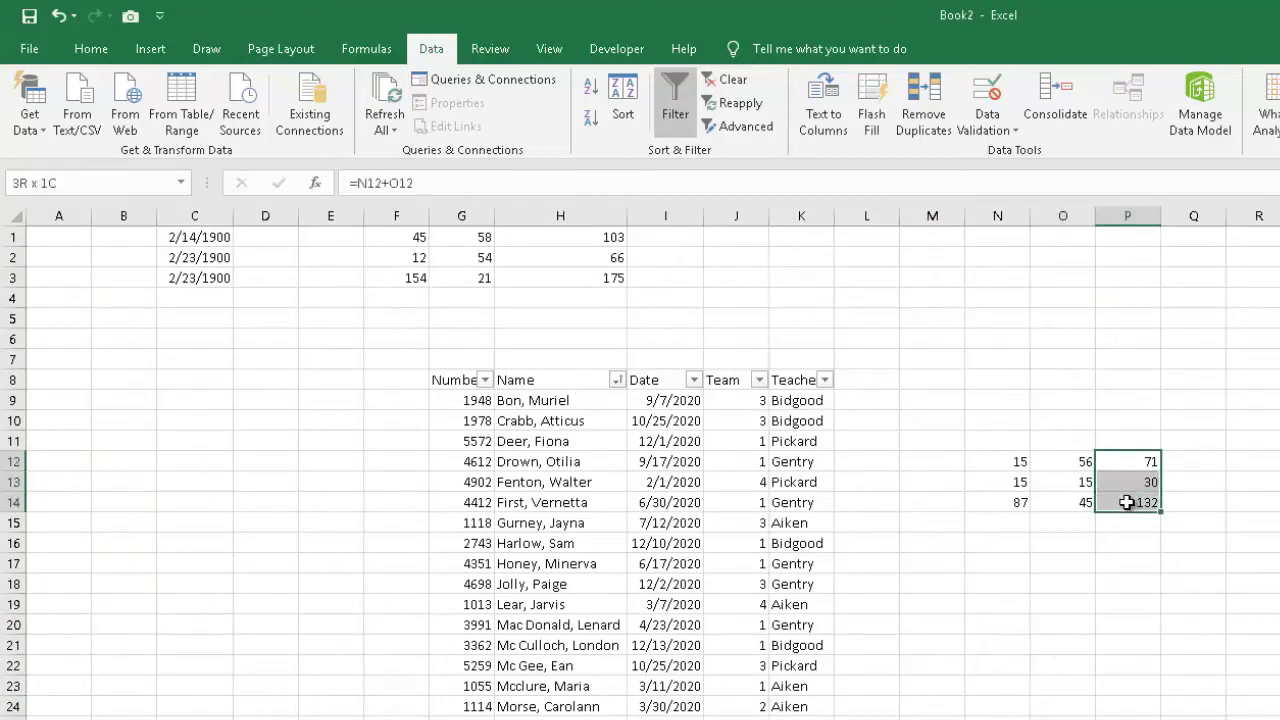
left_click(1151, 458)
Enter the subtraction formula =P12-P13 in cell Q12
left_click(1181, 459)
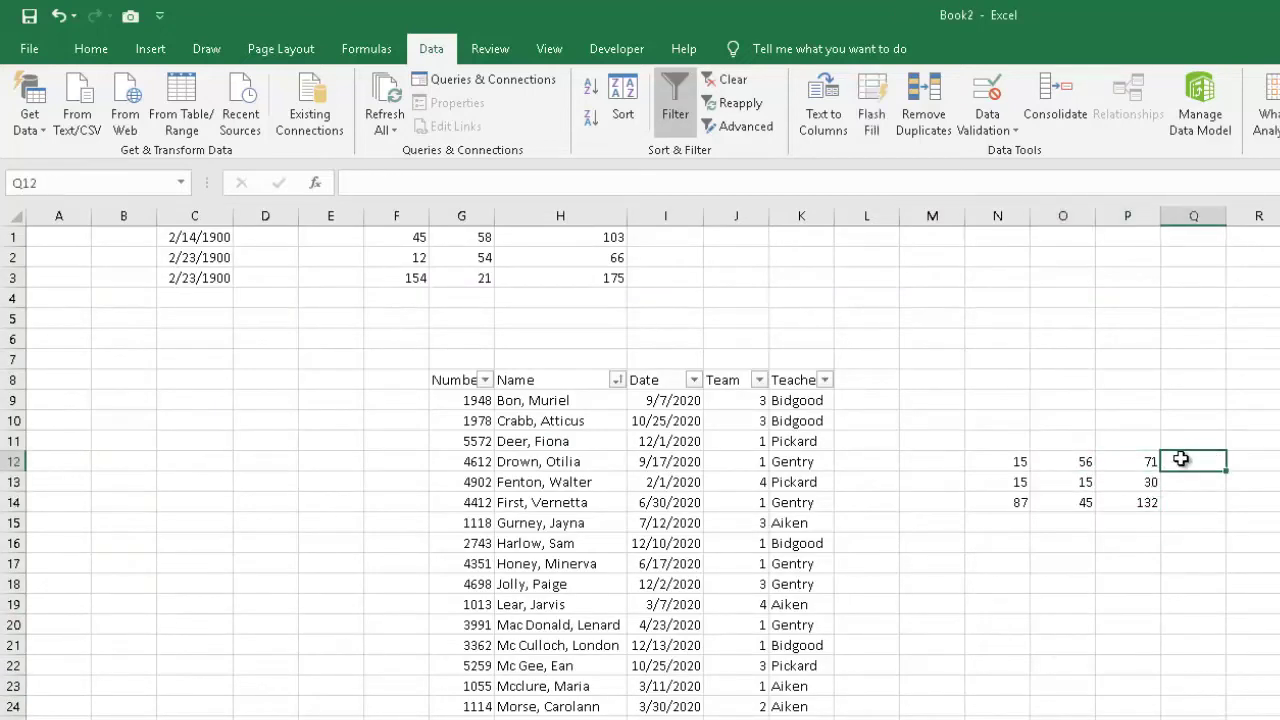
type("=")
left_click(1136, 461)
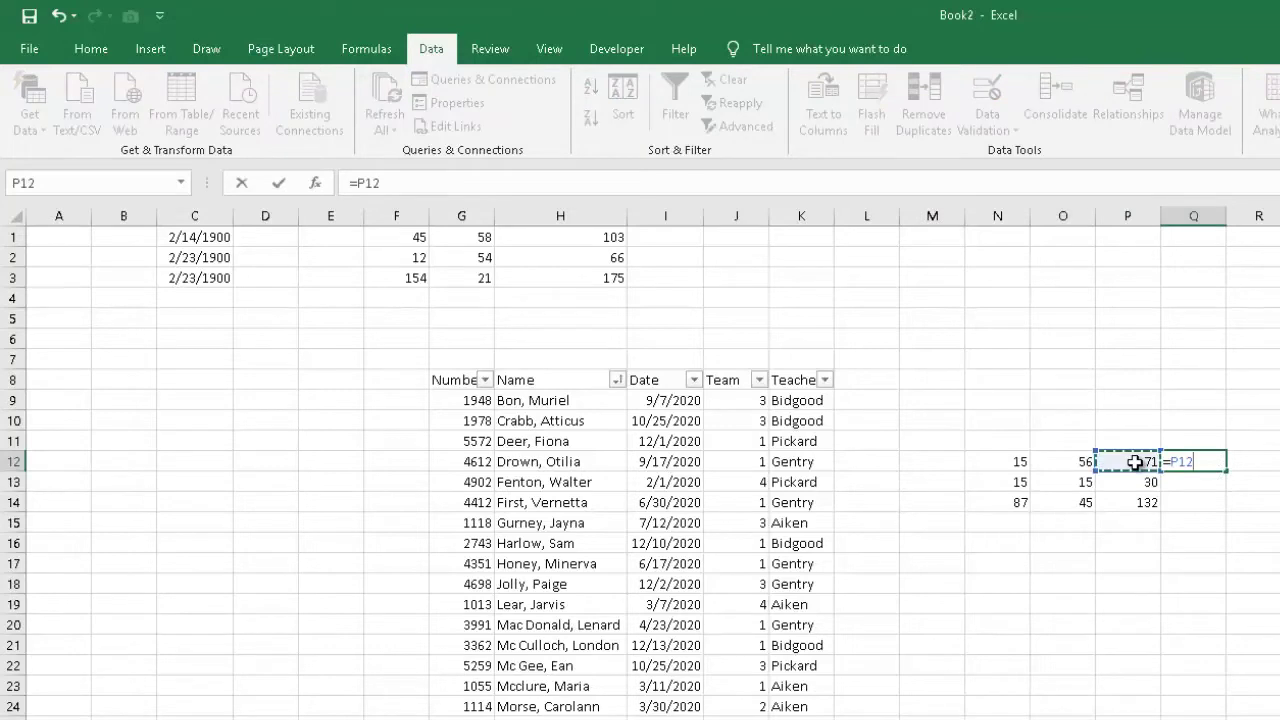
type("-")
left_click(1140, 482)
key("Return")
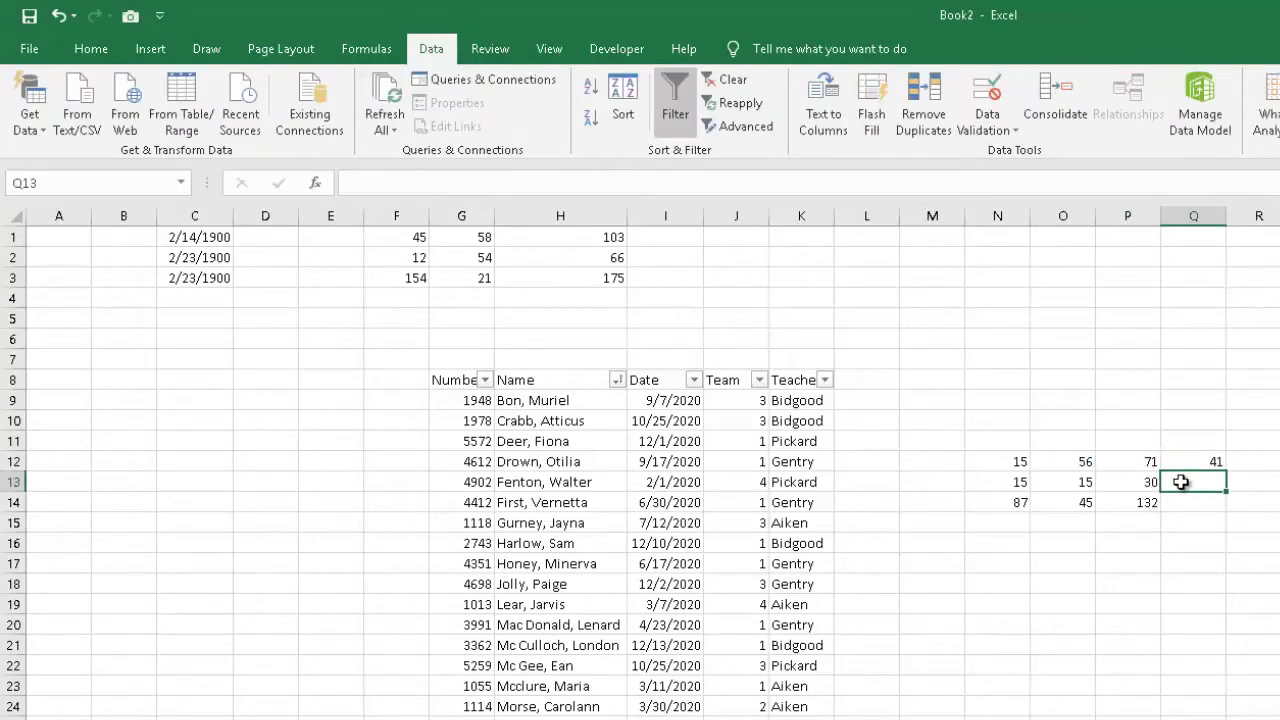
Replace the formula in Q12 with =N12-O12 and fill it down through Q14
left_click(1196, 461)
key("BackSpace")
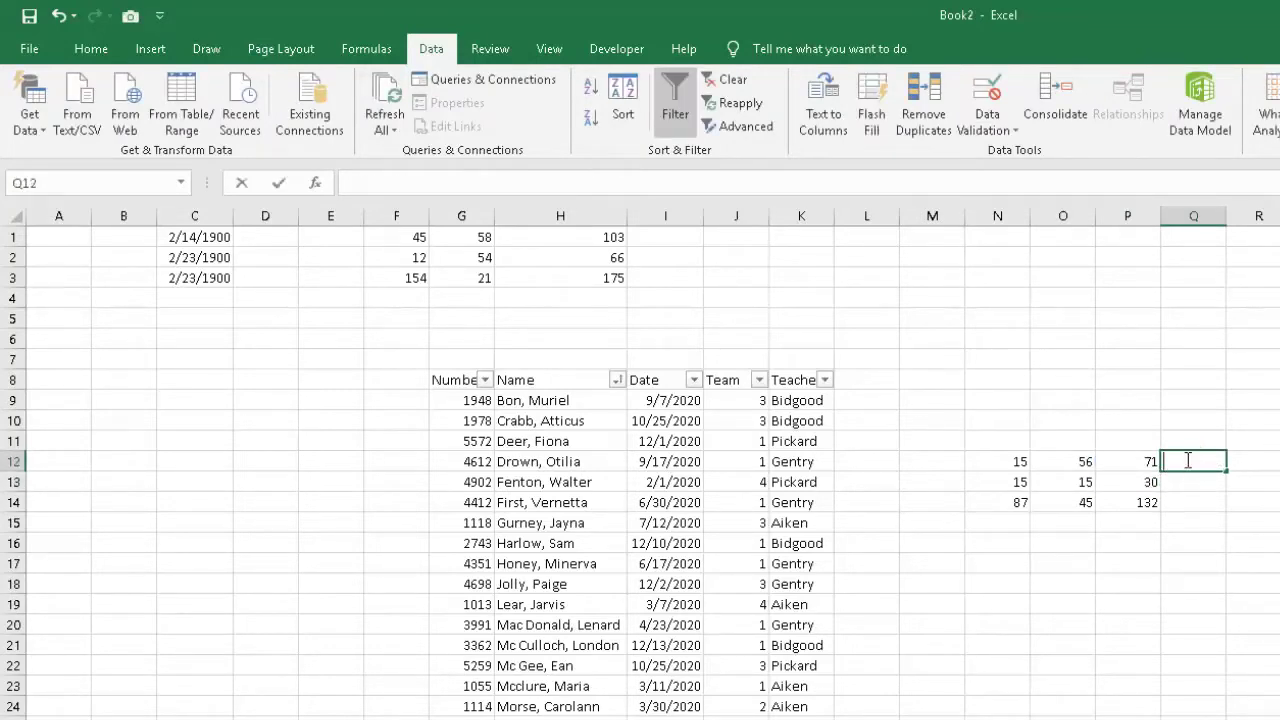
type("=")
left_click(1000, 460)
type("-")
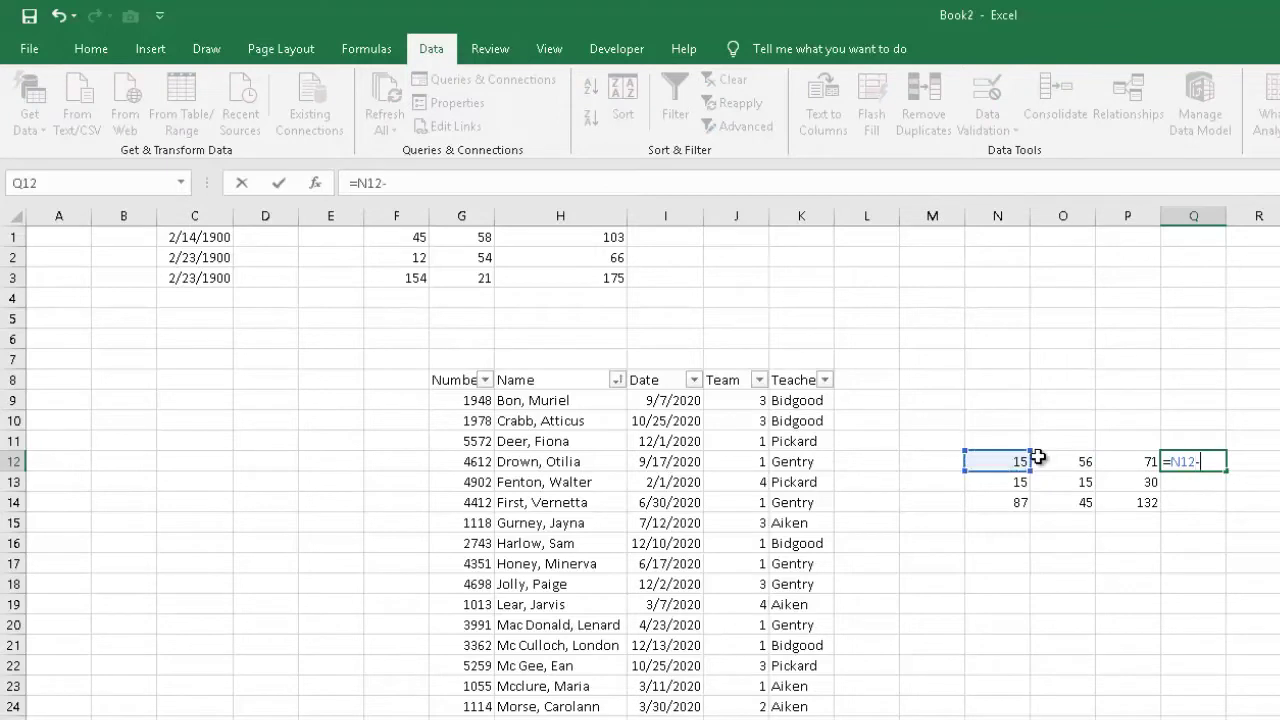
left_click(1092, 458)
key("Return")
left_click(1230, 462)
left_click(1214, 463)
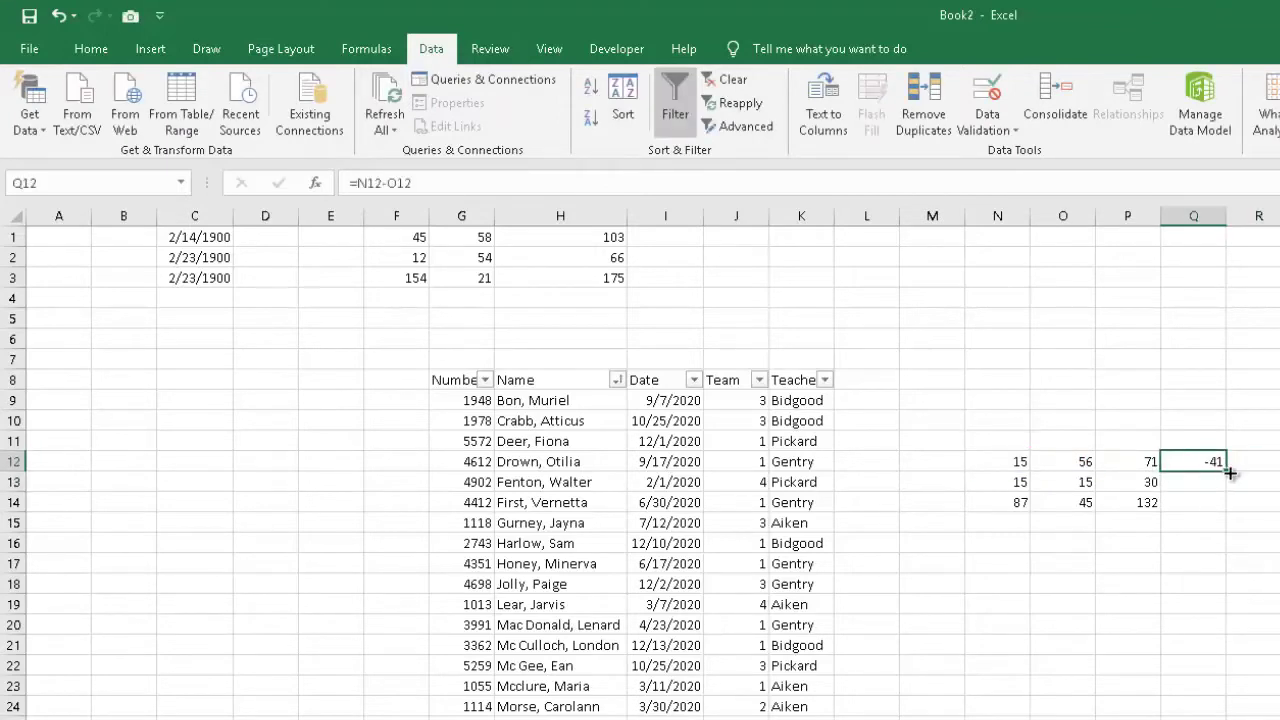
left_click_drag(1229, 473, 1225, 507)
Enter the multiplication formula =N12*O12 in R12 and fill it down through R14
left_click(1250, 461)
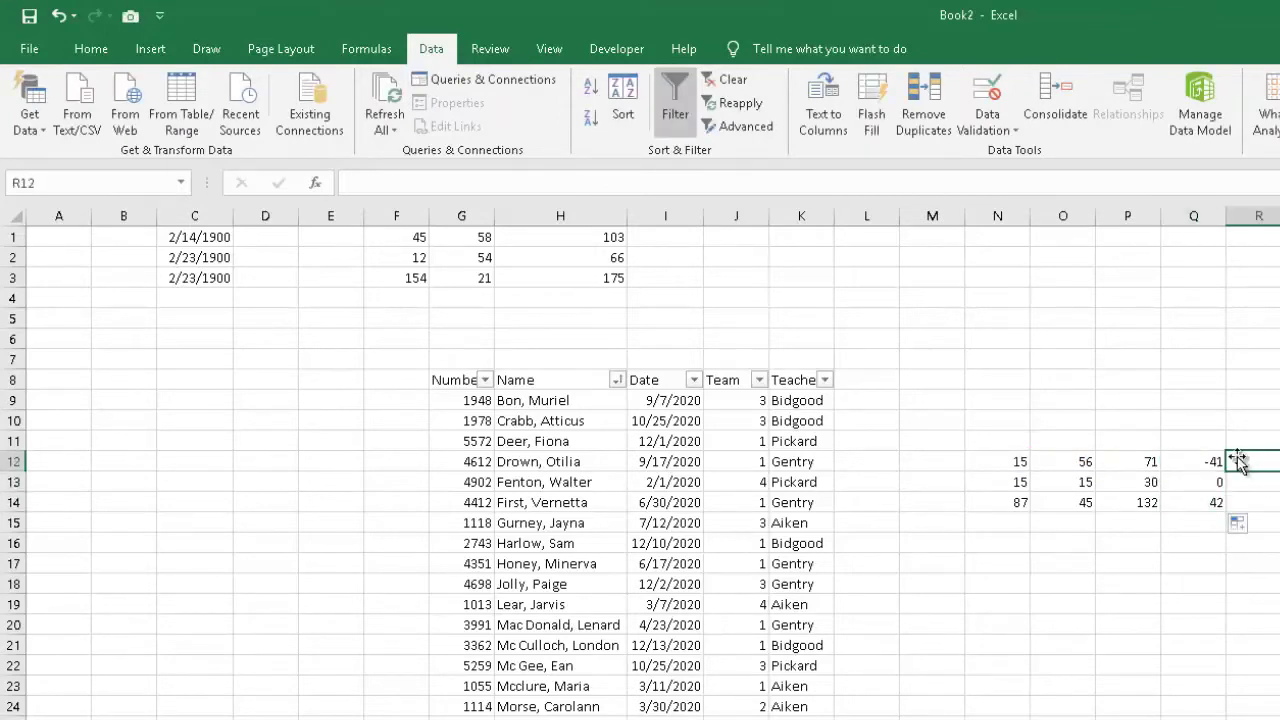
type("=")
left_click(1015, 462)
type("*")
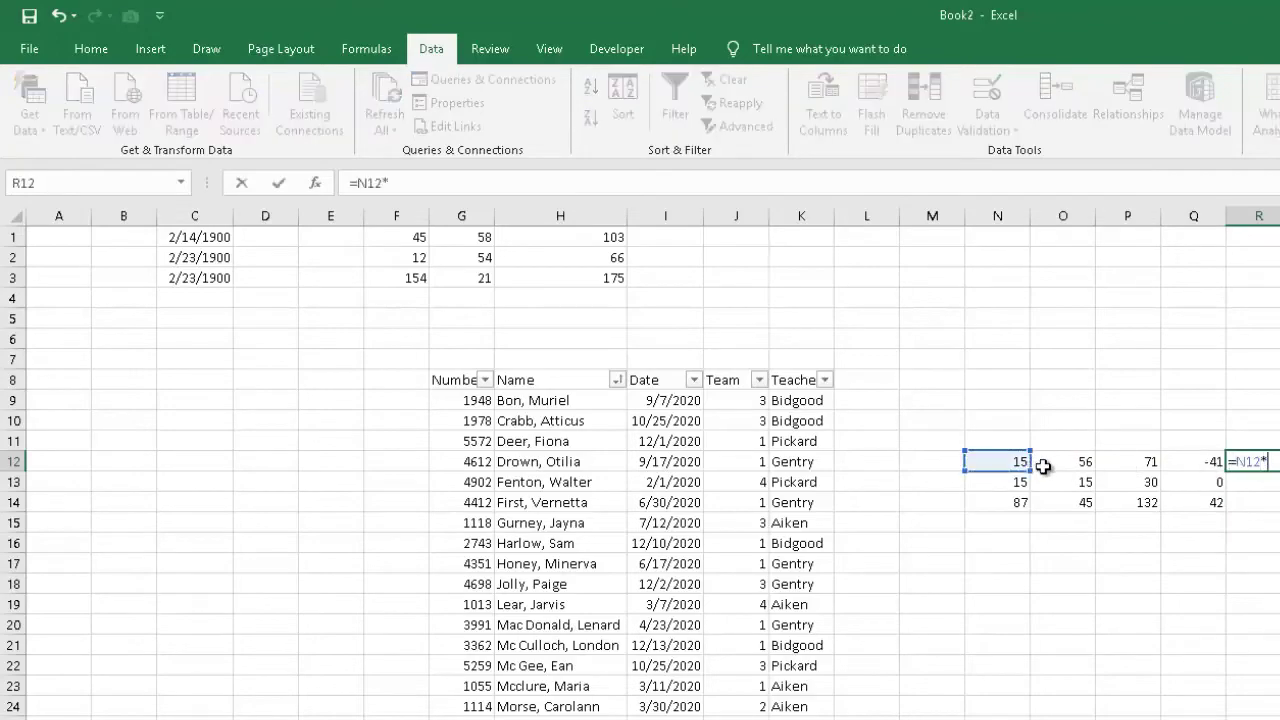
left_click(1057, 462)
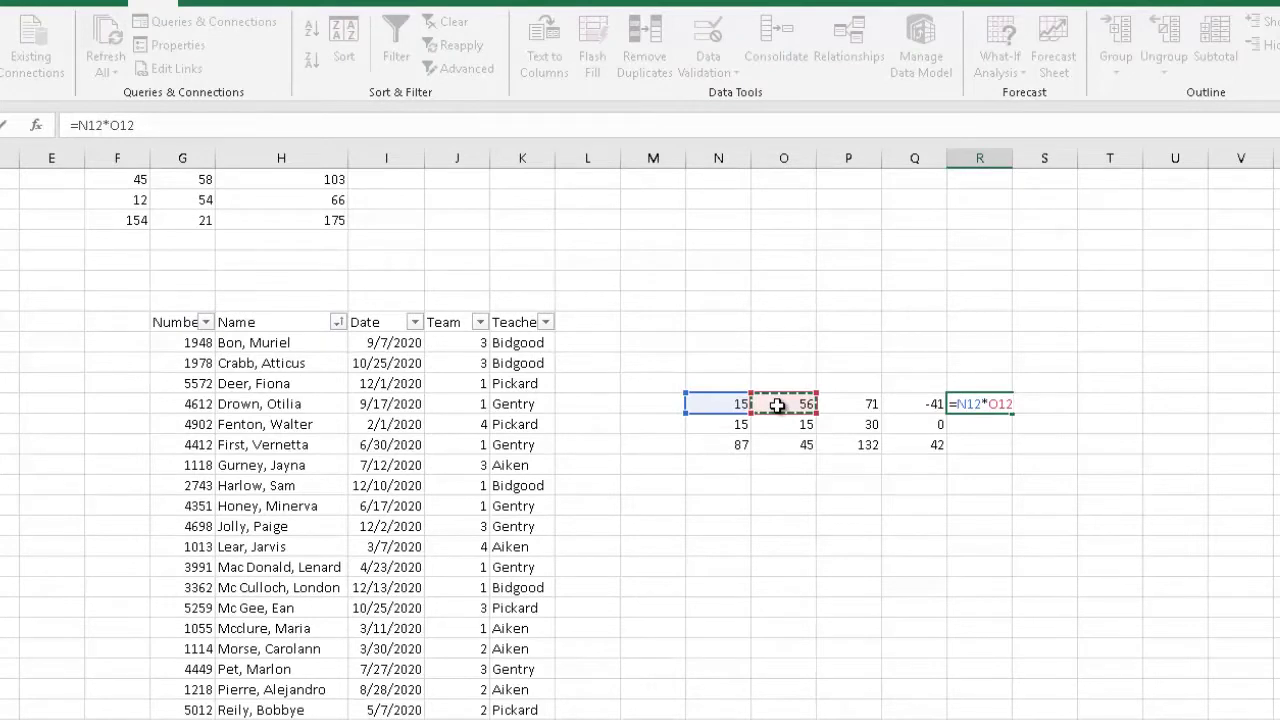
key("Return")
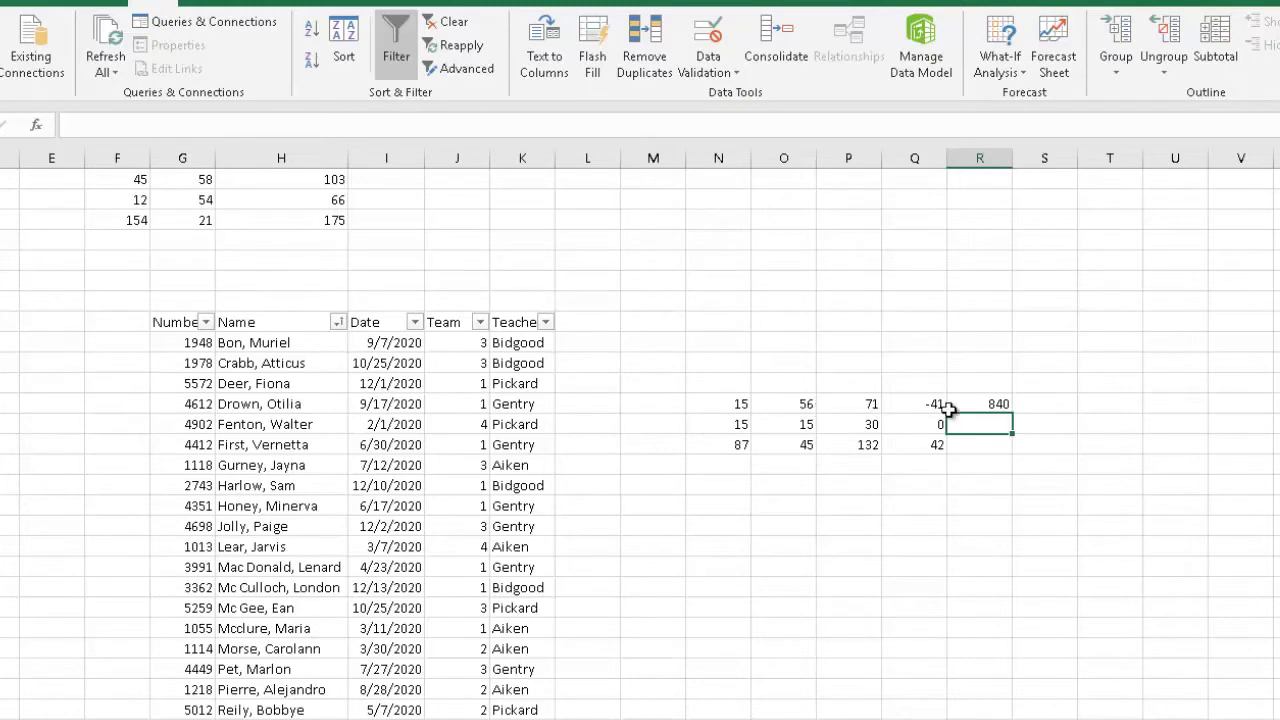
left_click(996, 406)
left_click_drag(1008, 440, 1010, 452)
Enter the division formula =N12/O12 in S12 and fill it down through S14
left_click(1030, 404)
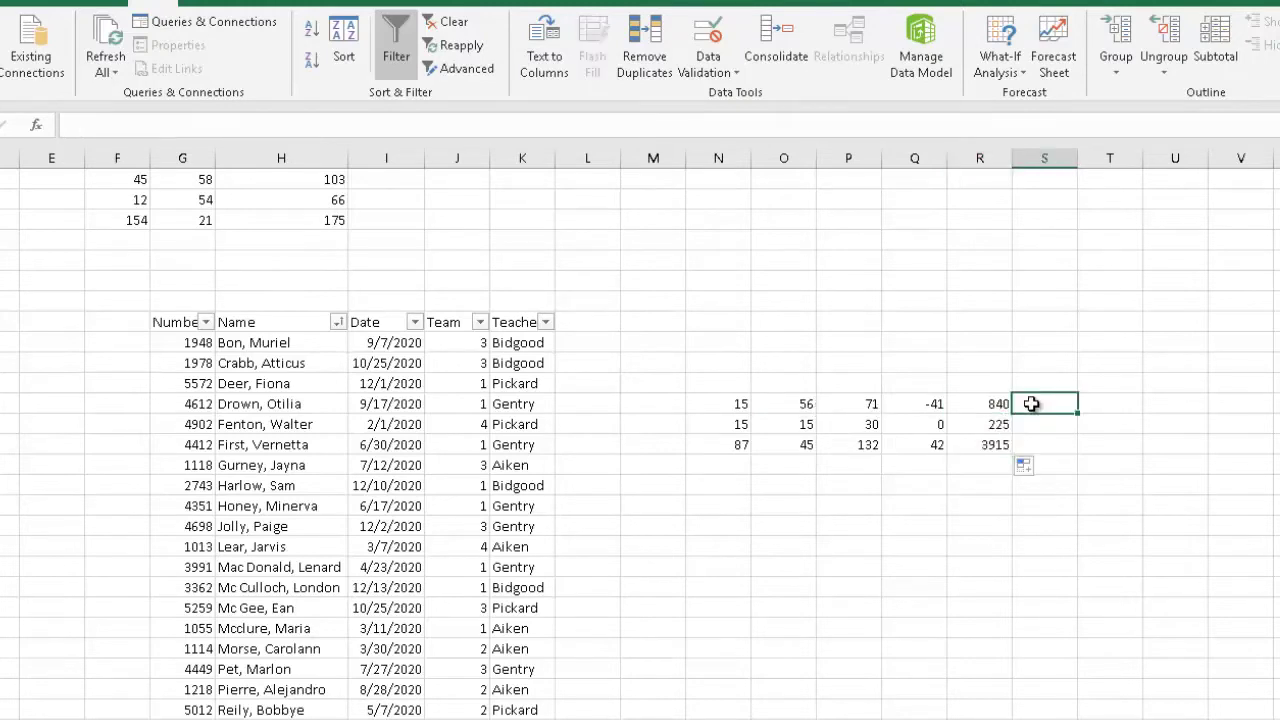
type("=")
left_click(729, 405)
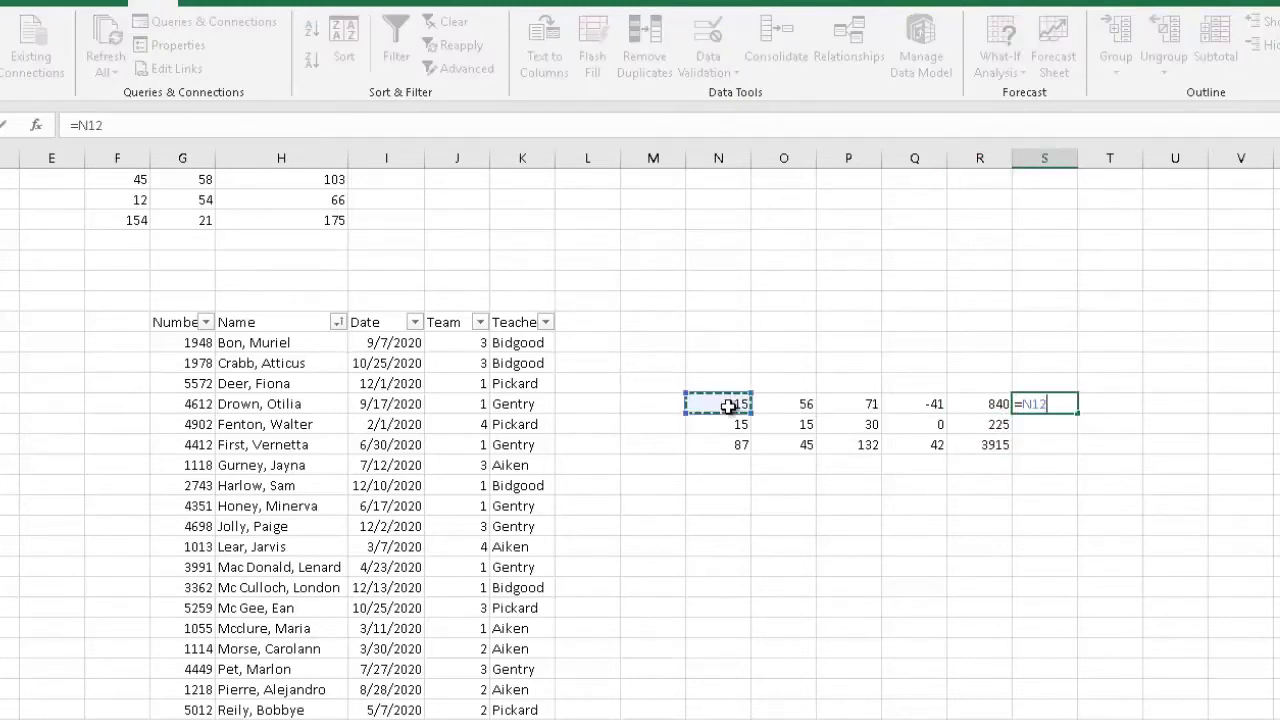
type("/")
left_click(777, 406)
key("Return")
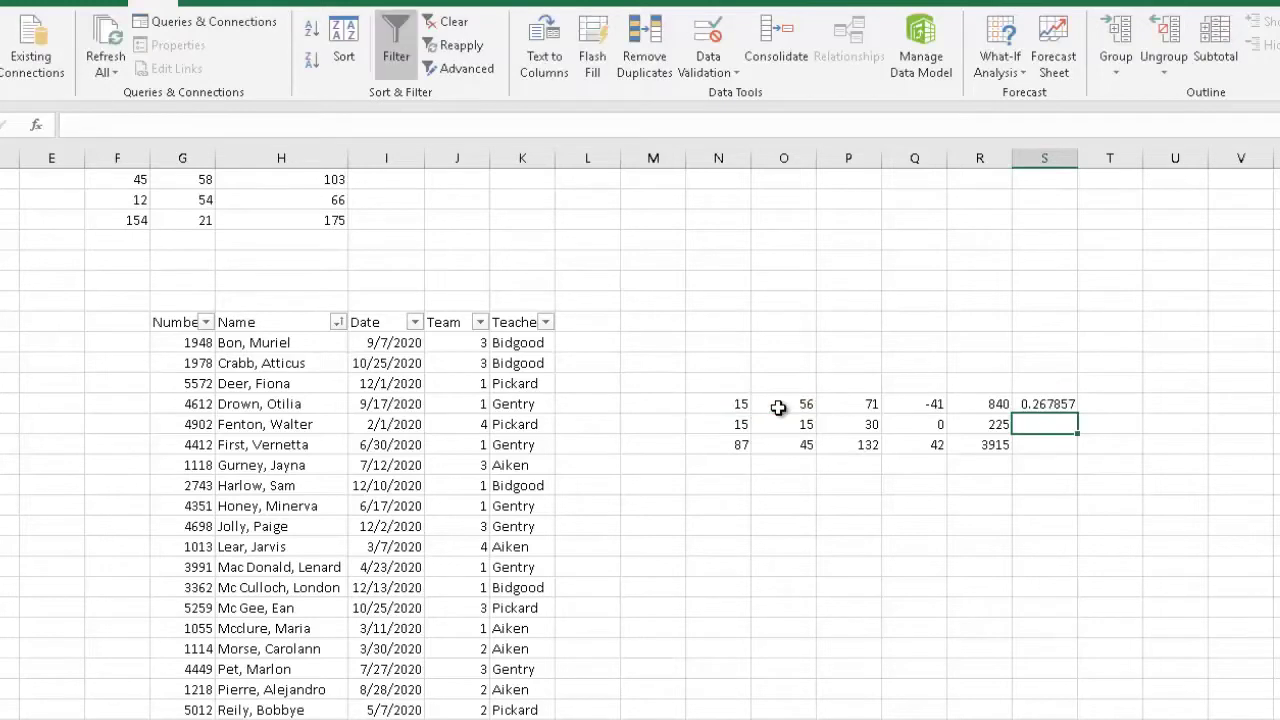
left_click(1070, 406)
left_click_drag(1070, 406, 1066, 446)
Add the non-adjacent cells N12 and Q14 with the formula =N12+Q14 in cell P17
left_click(1057, 526)
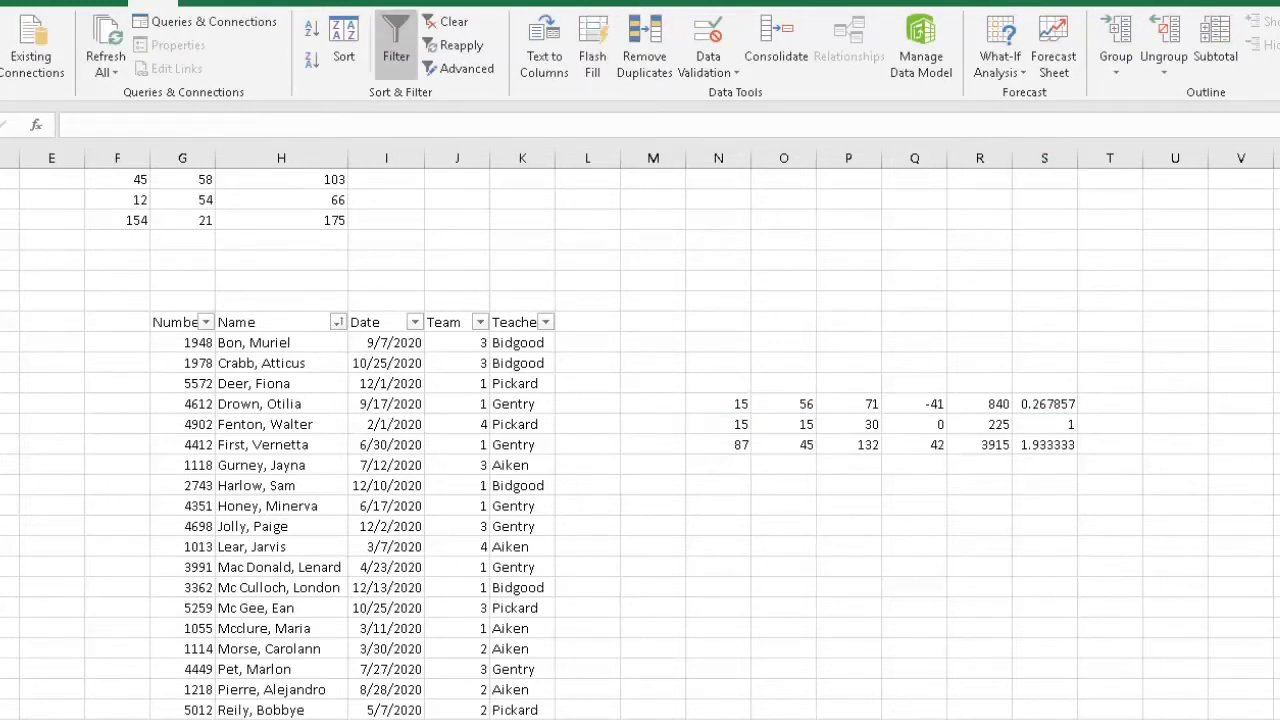
left_click(896, 607)
left_click(866, 568)
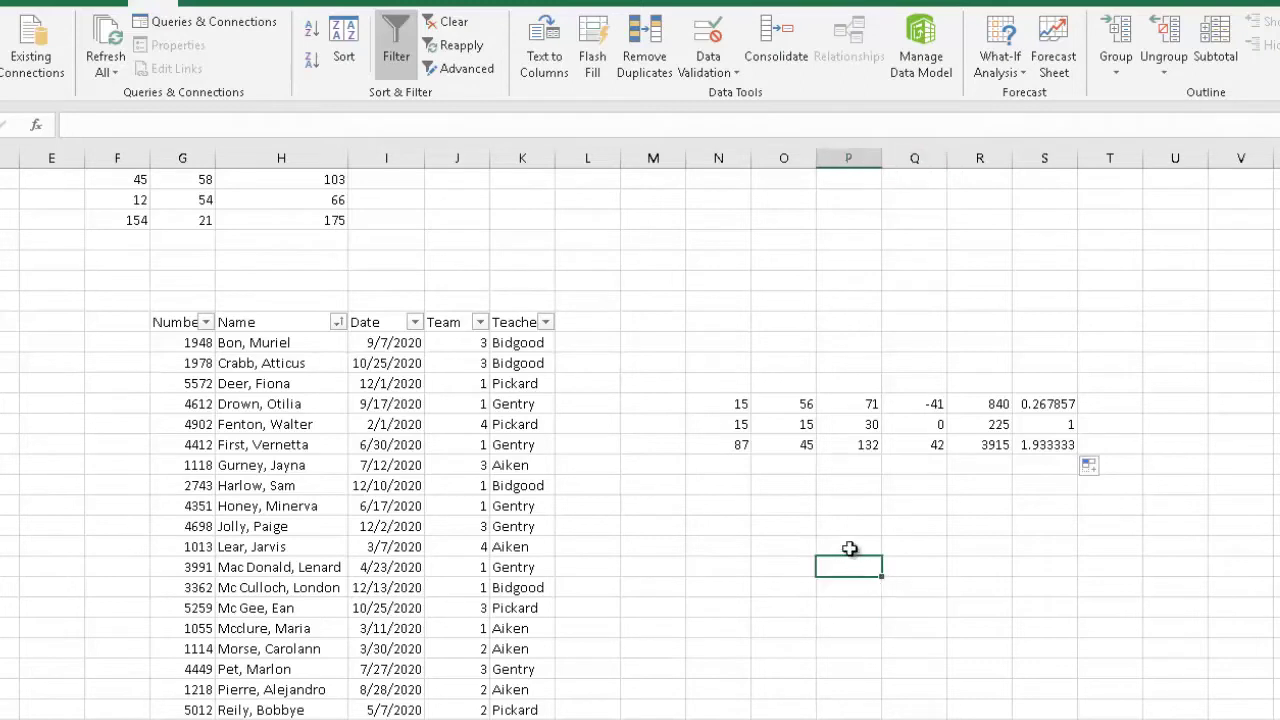
left_click(845, 508)
type("=")
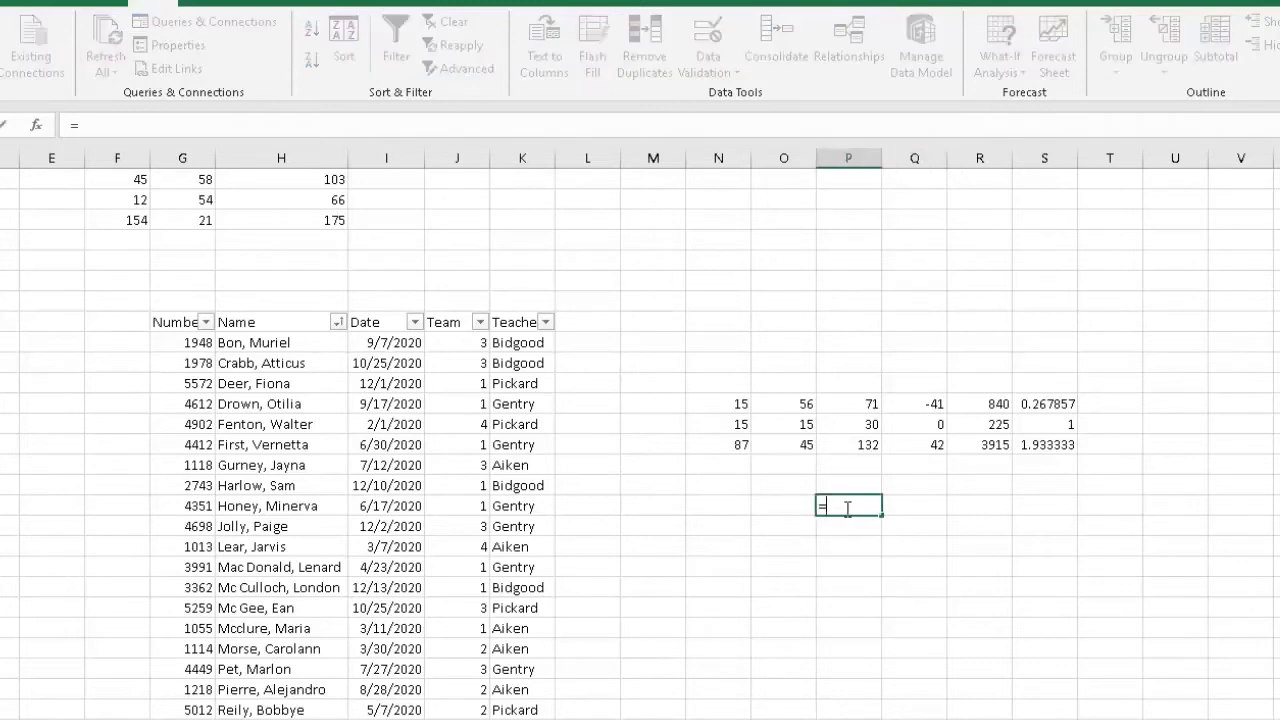
left_click(748, 404)
type("+")
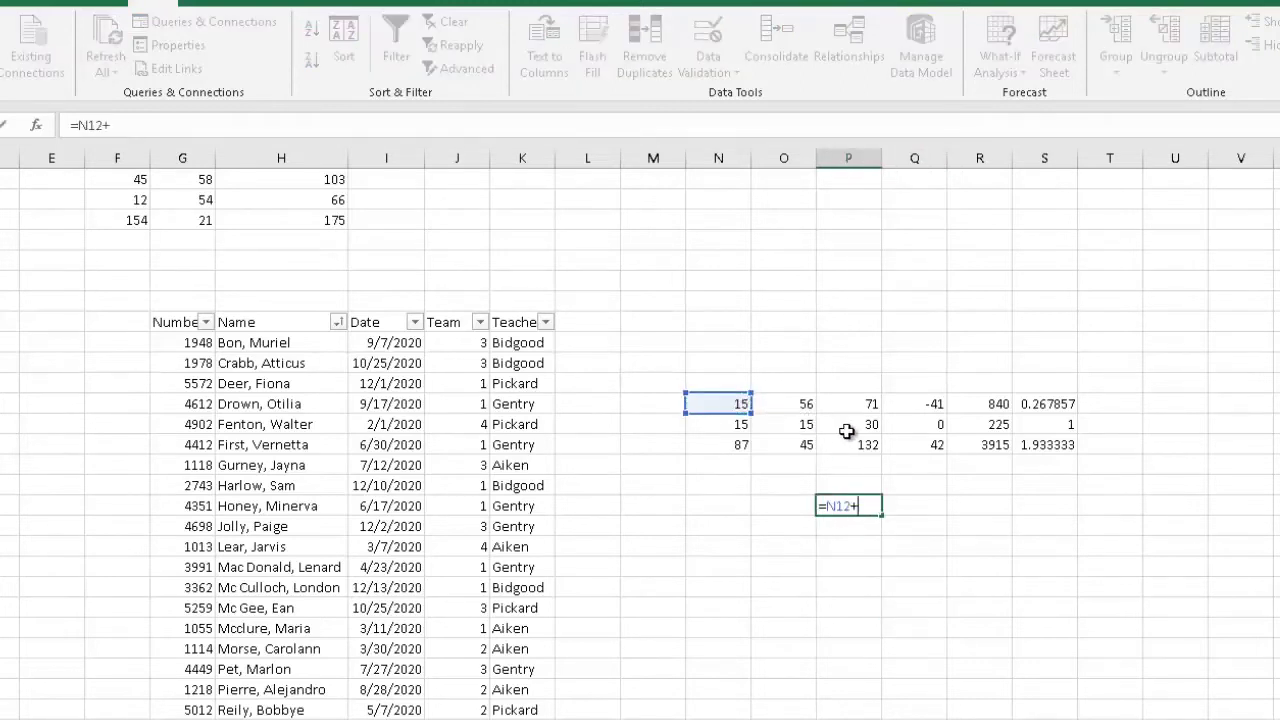
left_click(903, 444)
key("Return")
Overwrite P17 with a manually written =n12+q14 and reselect the cell to check its formula
left_click(848, 503)
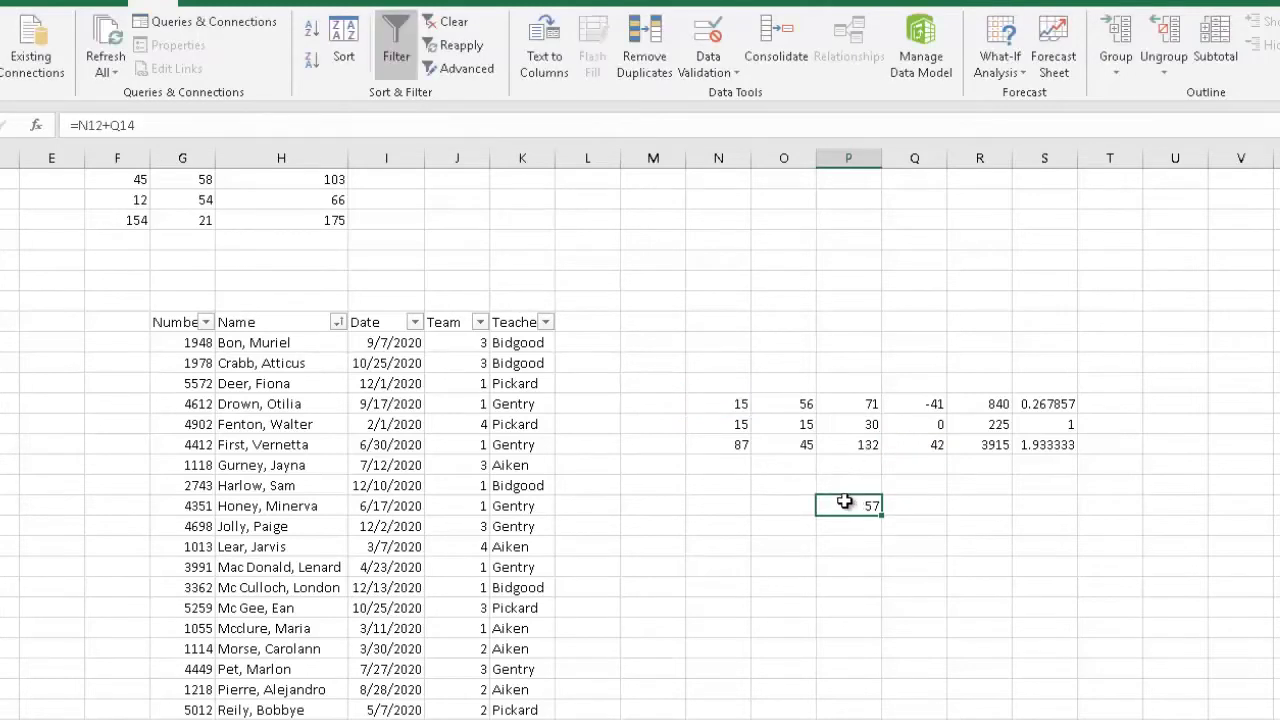
type("=")
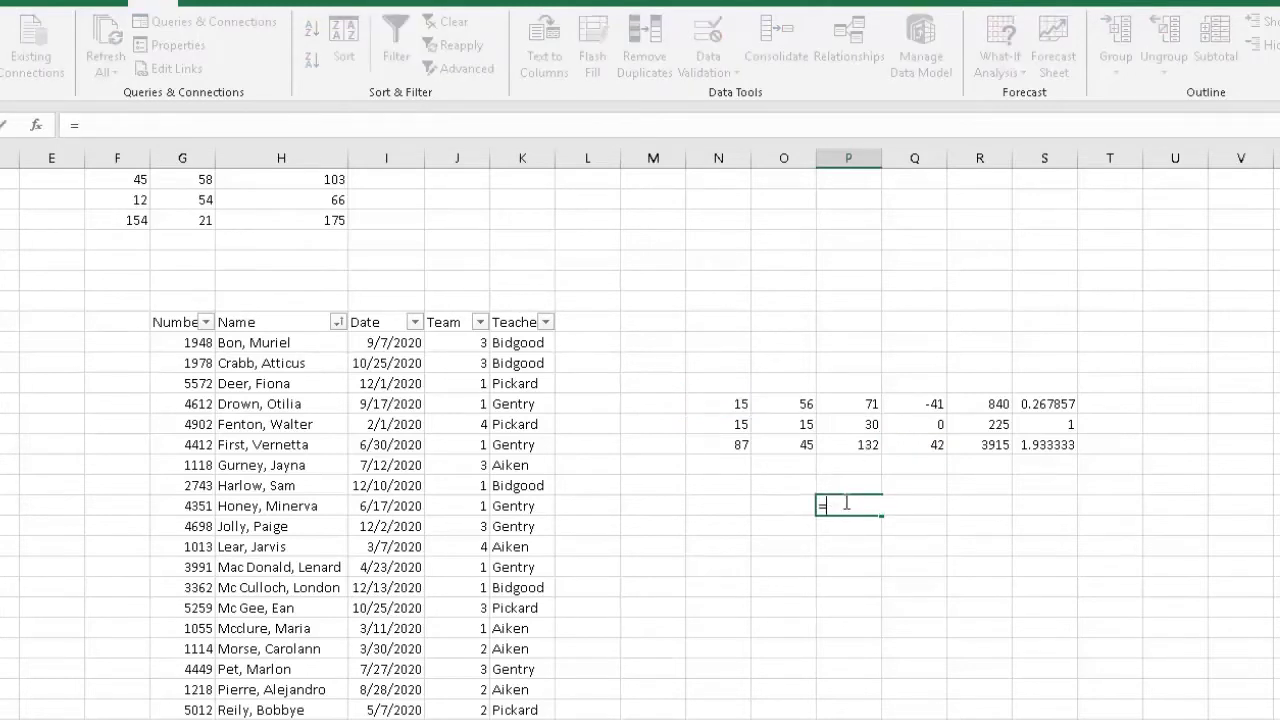
type("n12")
key("BackSpace")
type("0")
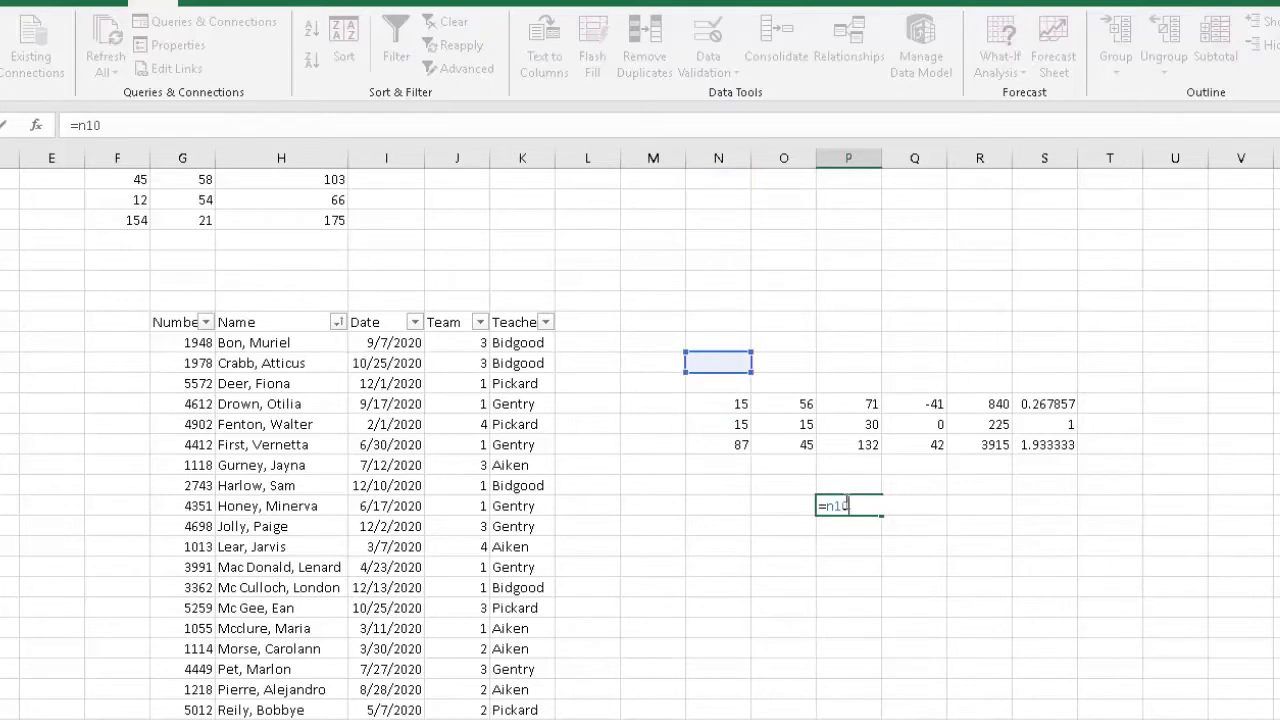
key("BackSpace")
type("2")
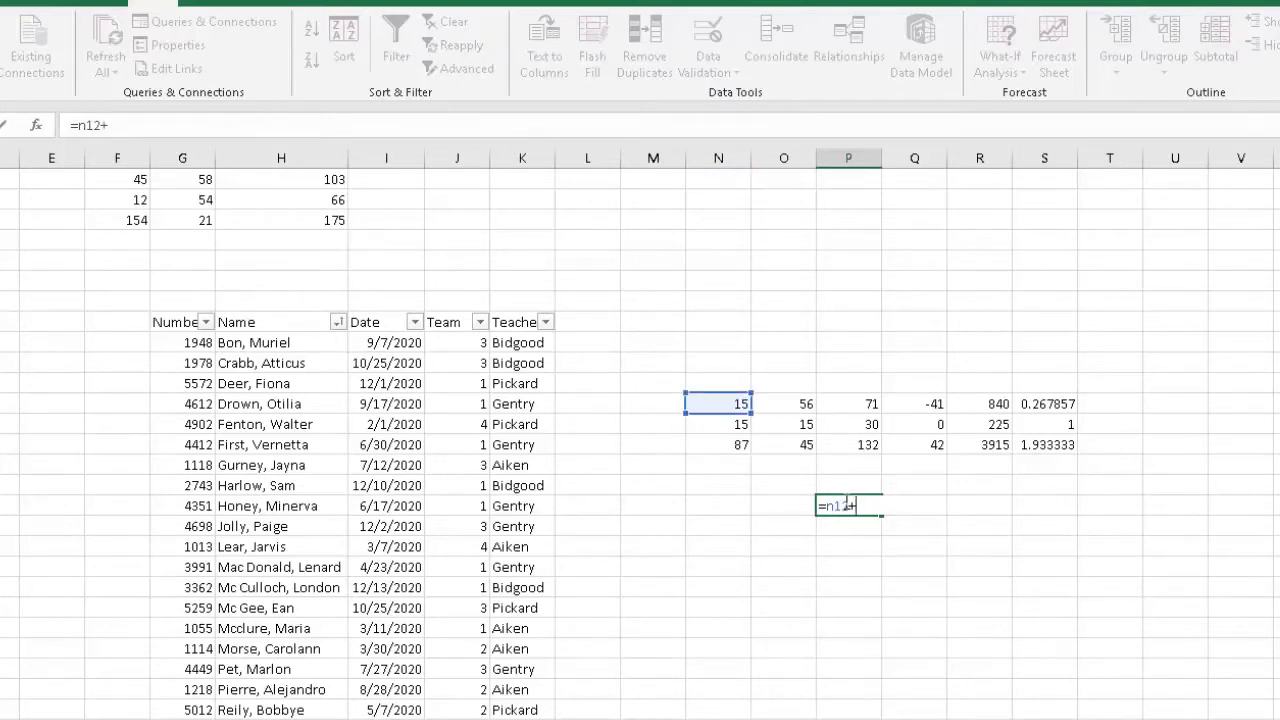
type("+q14")
key("Return")
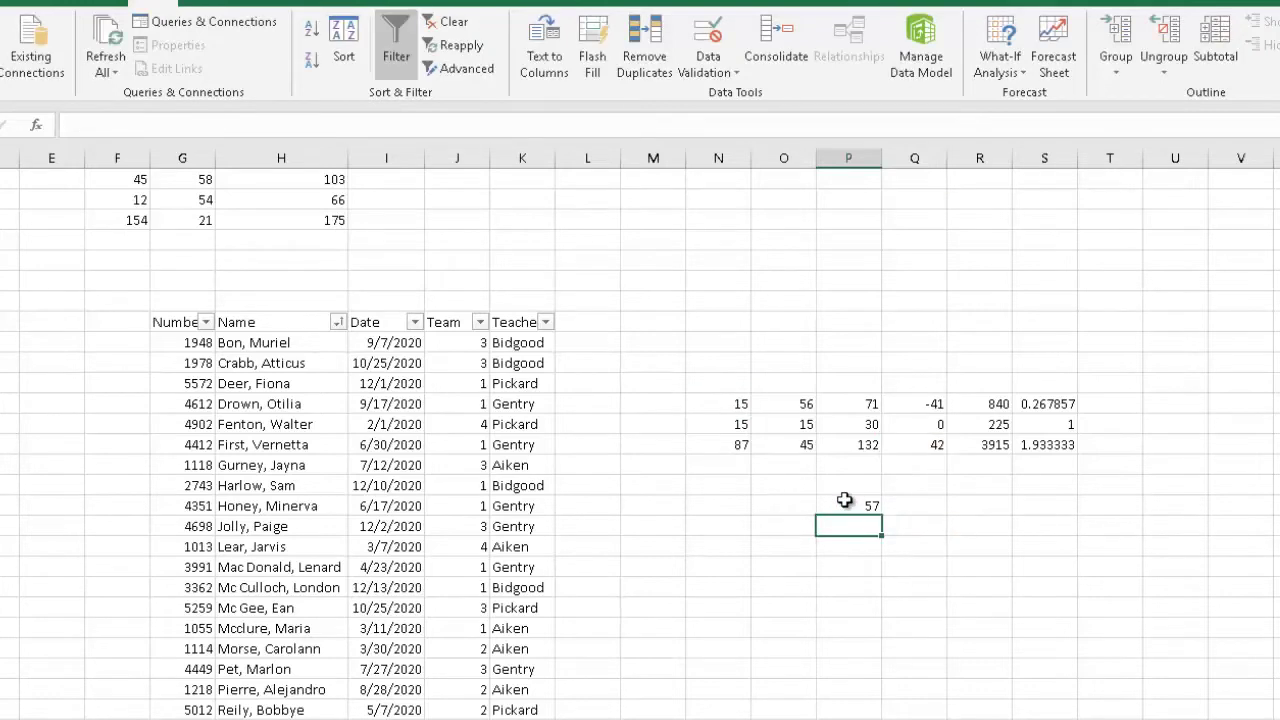
left_click(845, 503)
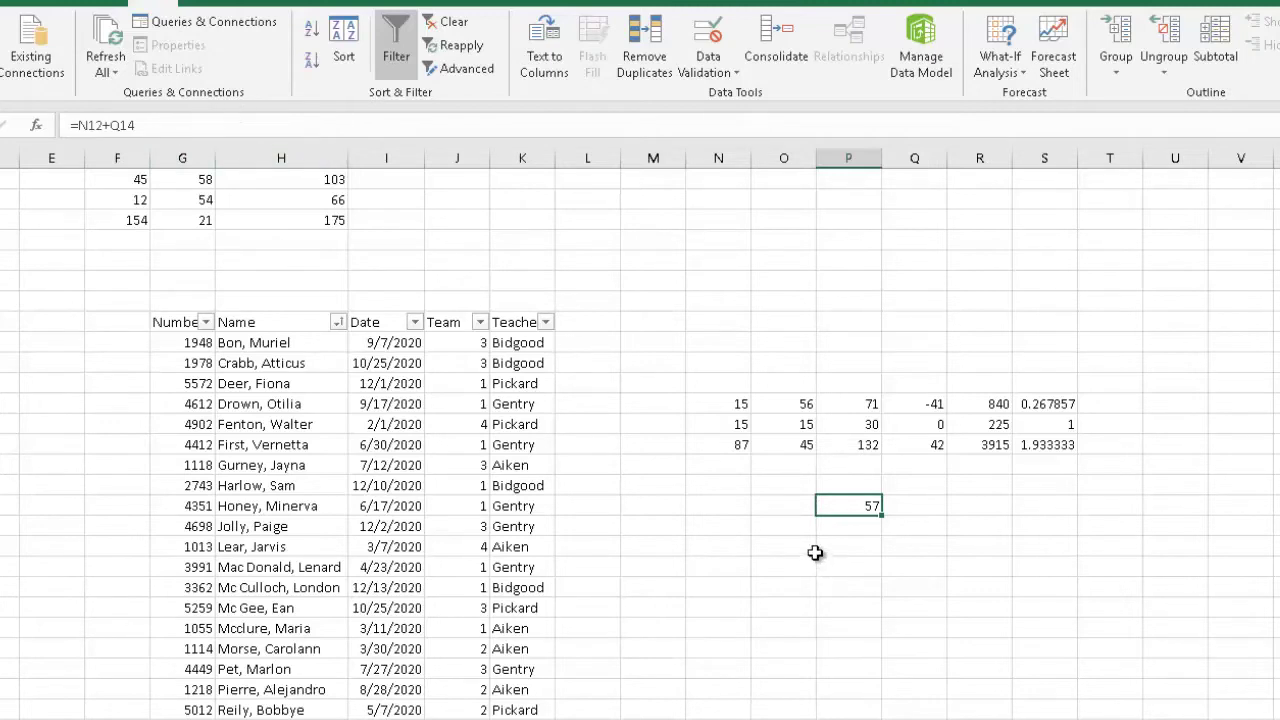
left_click(709, 540)
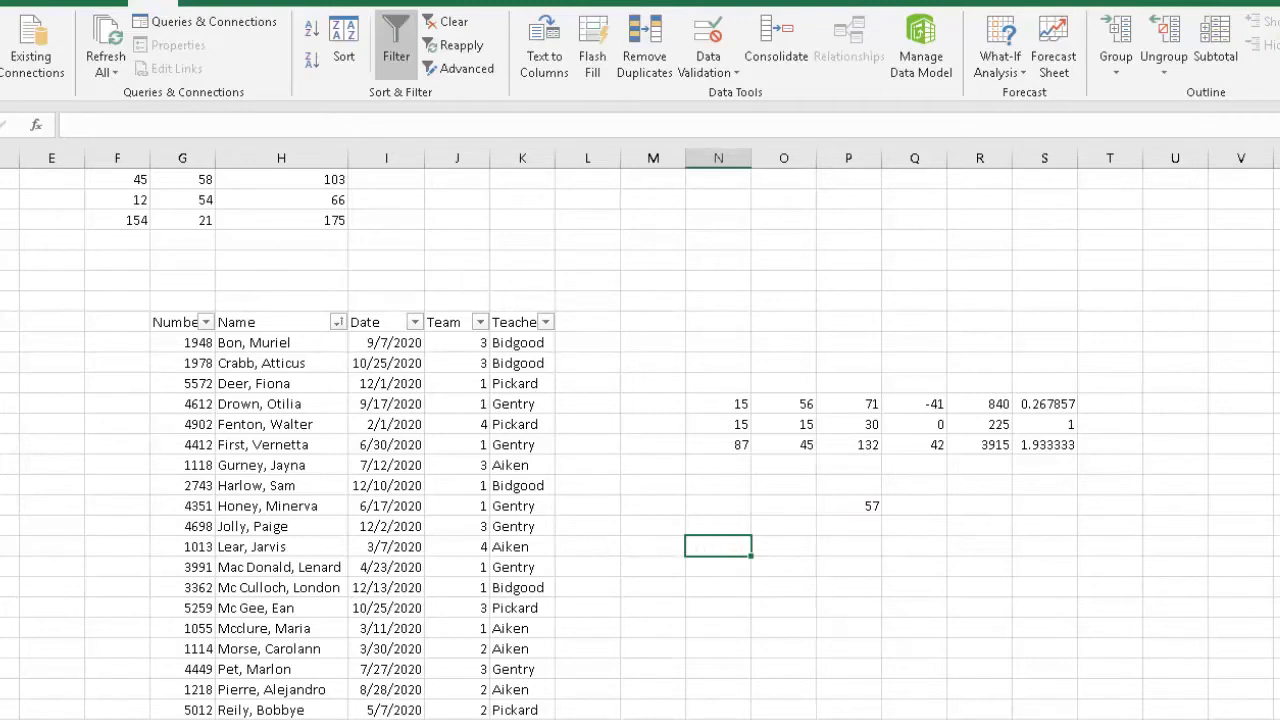
left_click_drag(722, 650, 771, 651)
left_click(836, 606)
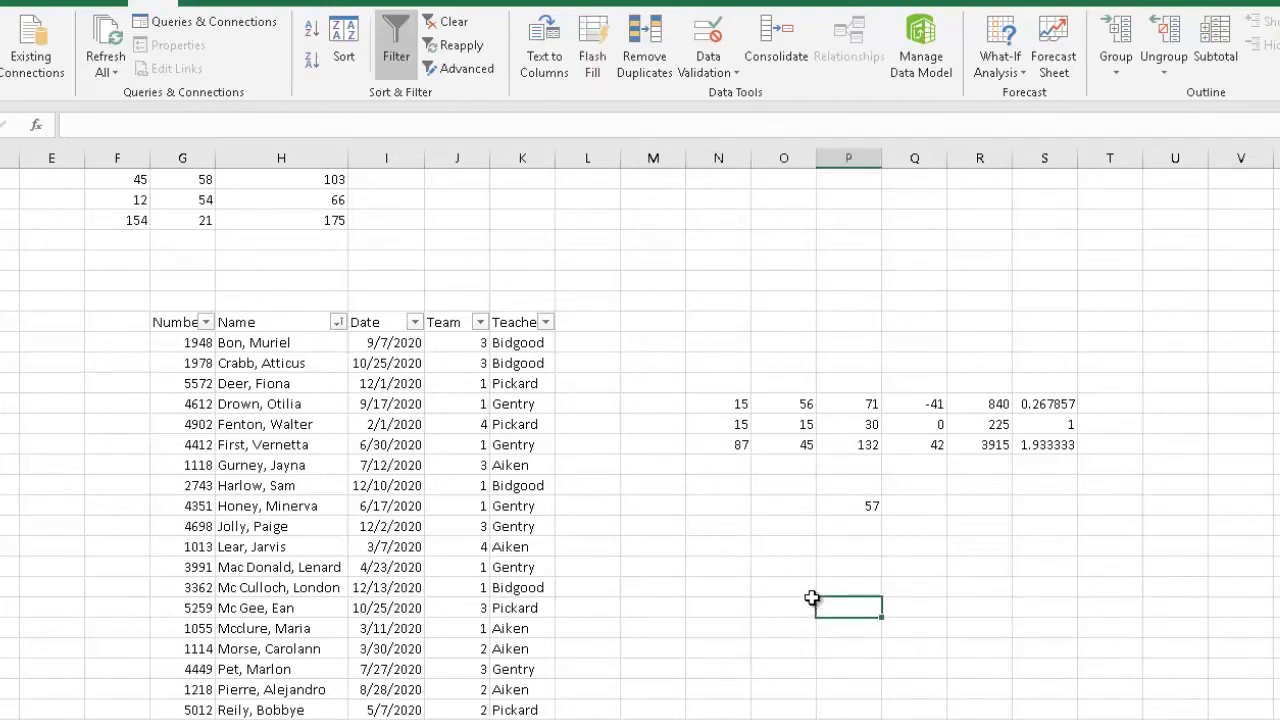
left_click(776, 551)
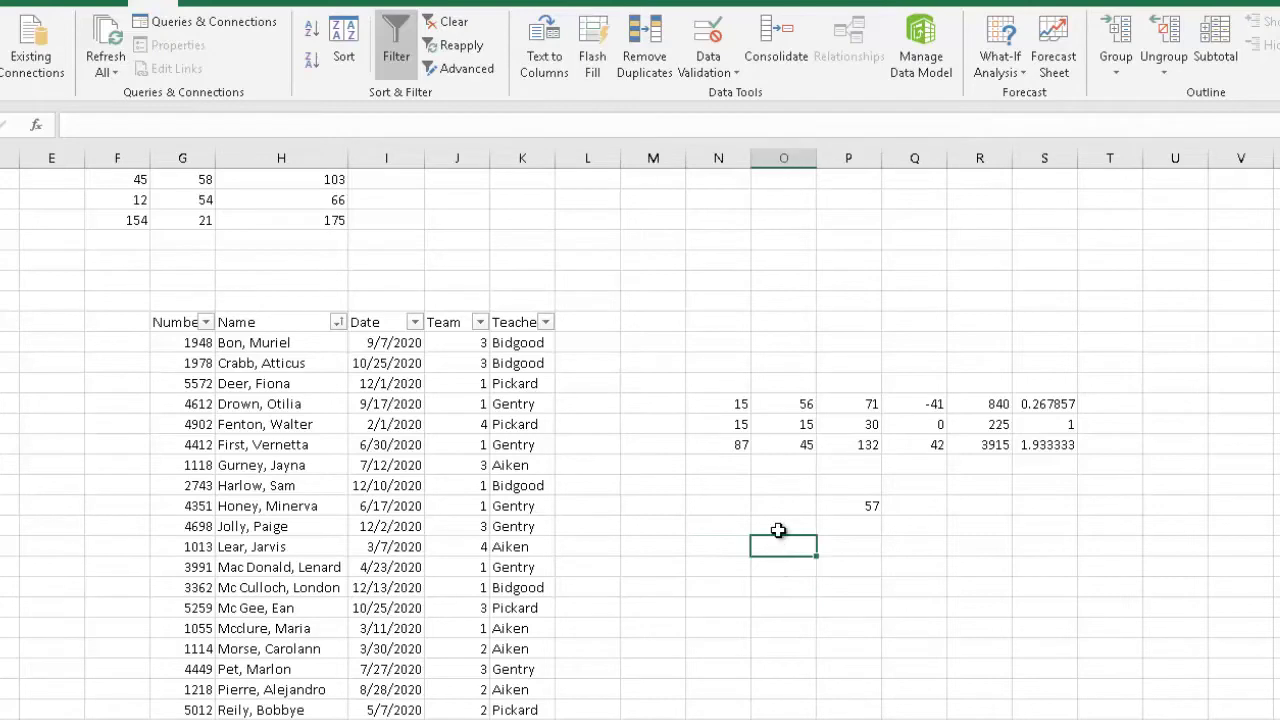
Enter the mixed formula =N12+O12/P12, without parentheses, in cell O18 and reselect the cell
left_click(778, 530)
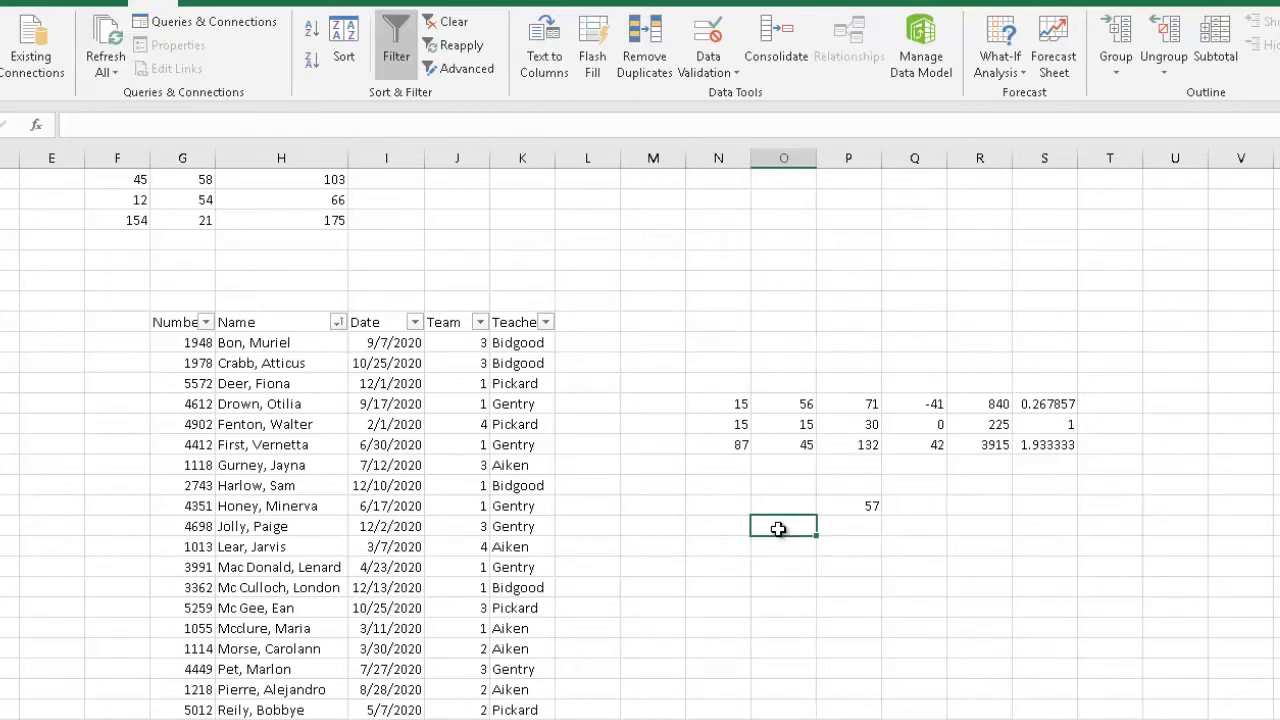
type("=")
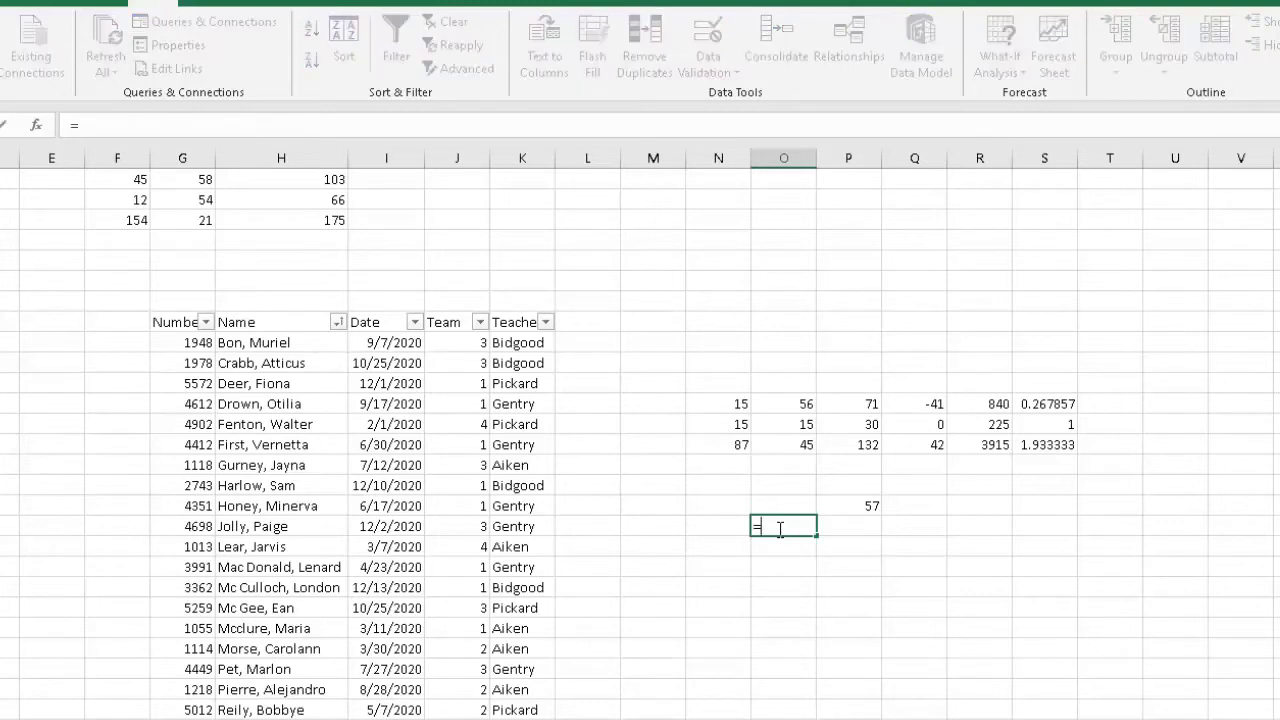
left_click(721, 405)
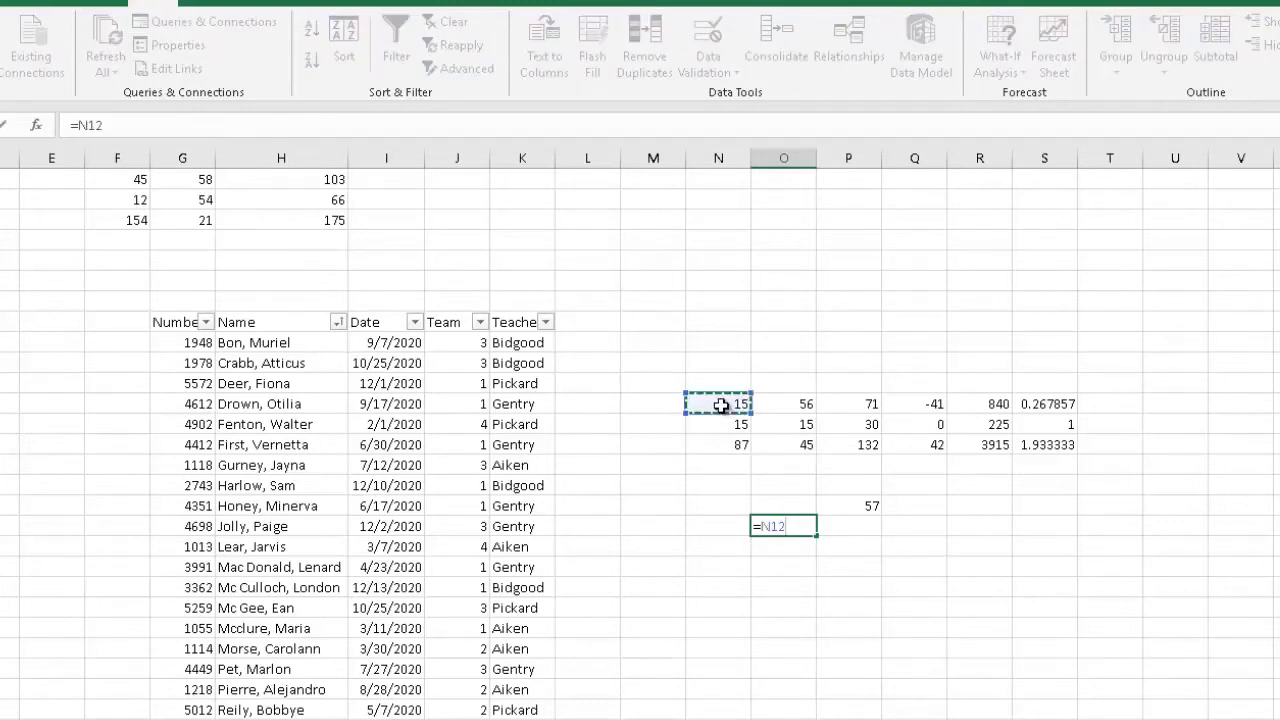
type("+")
left_click(800, 403)
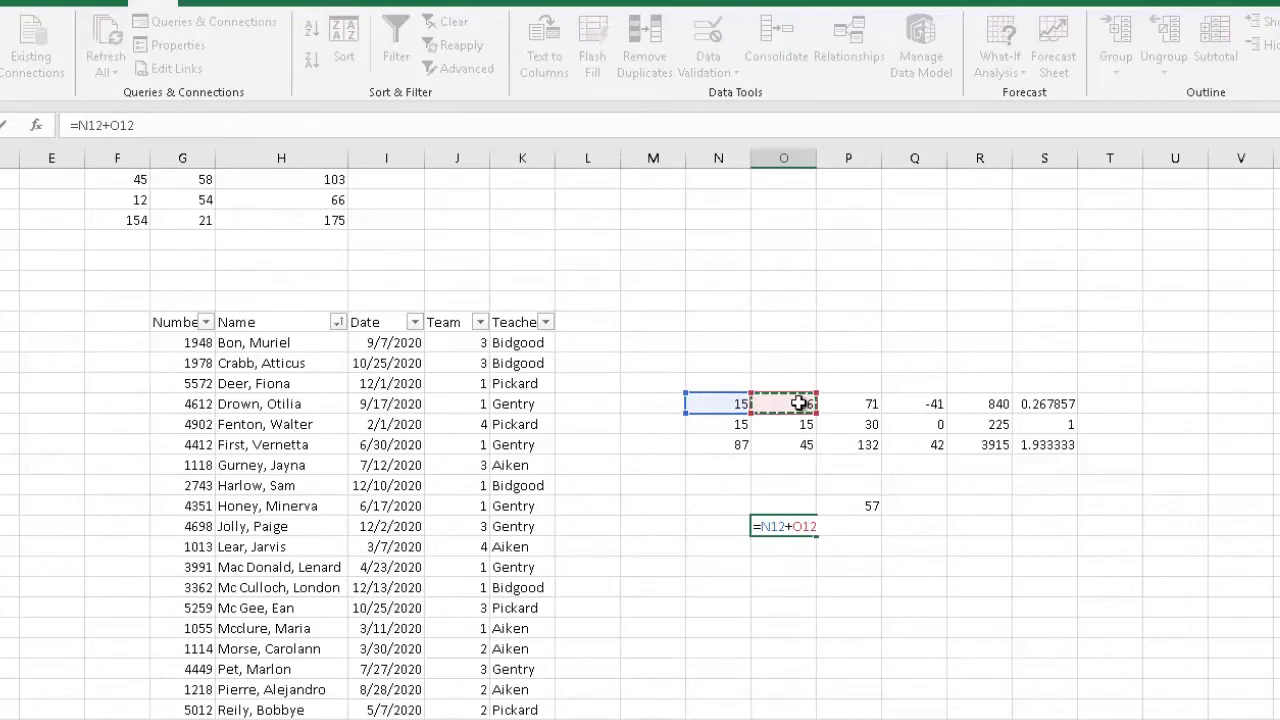
type("/")
left_click(840, 409)
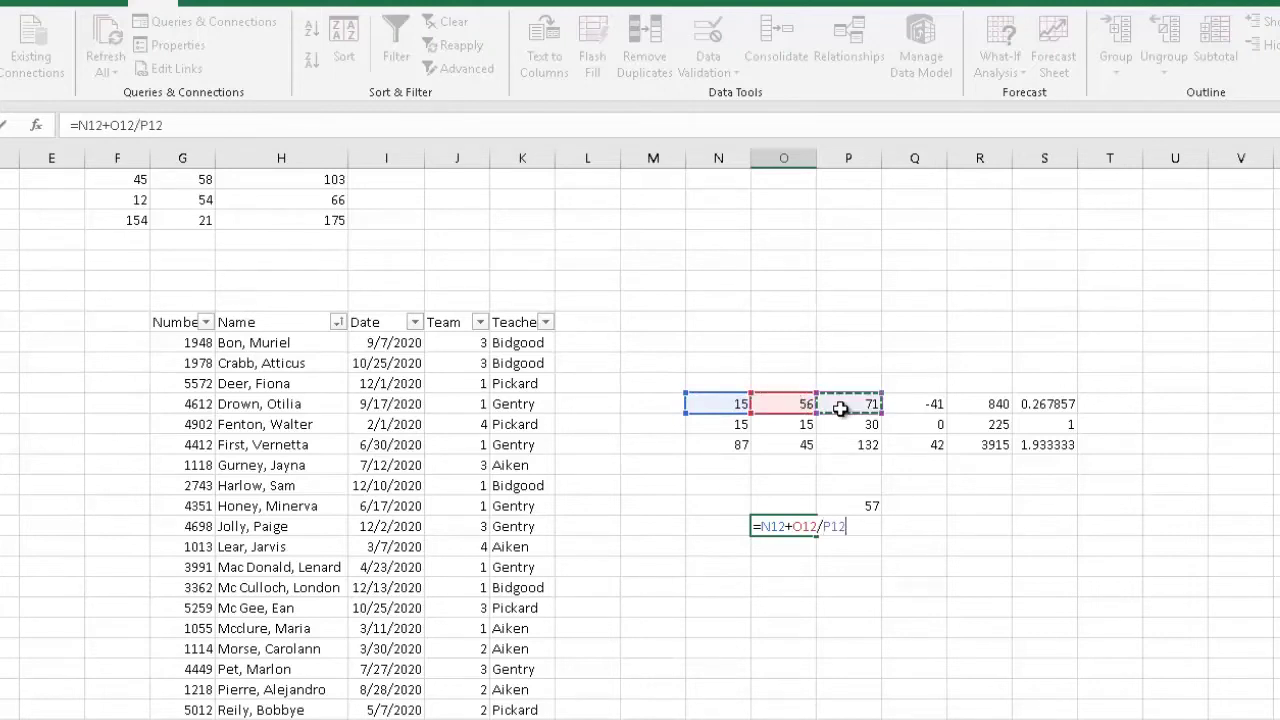
key("Return")
key("Up")
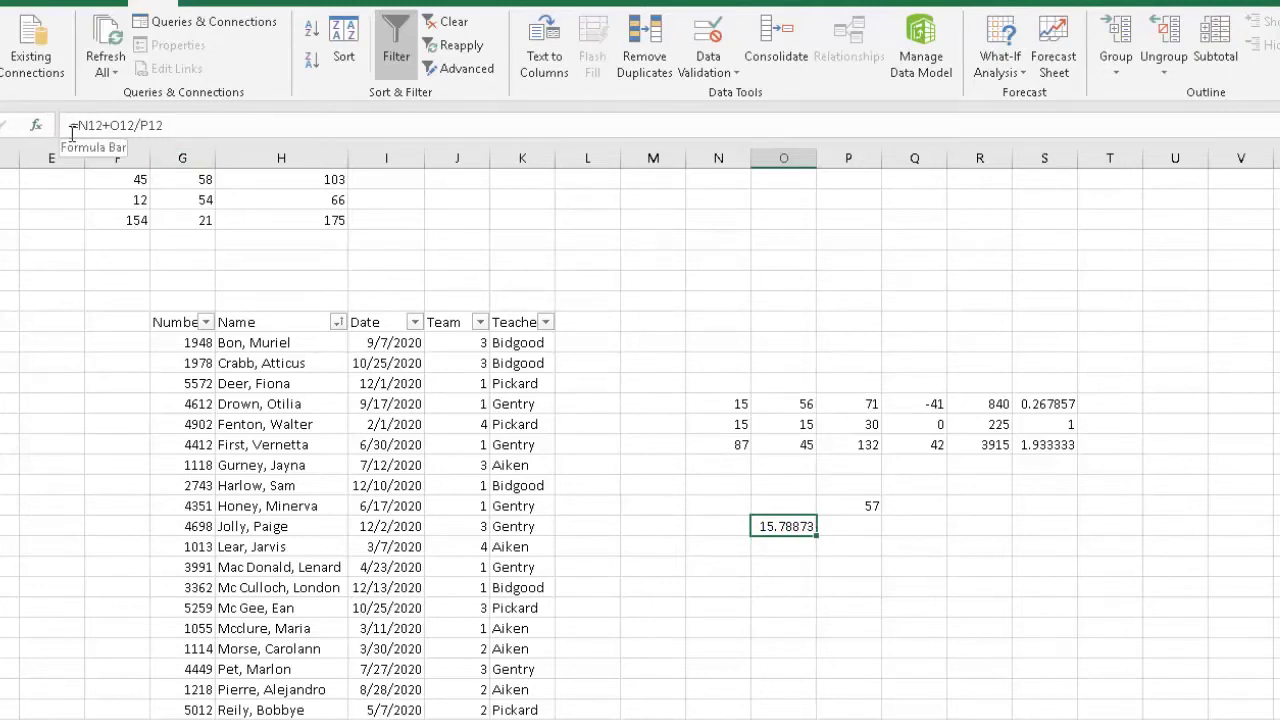
Enter the formula =(N12+O12)/P12 in cell O19, with parentheses so the addition is calculated first
left_click(766, 566)
left_click(771, 552)
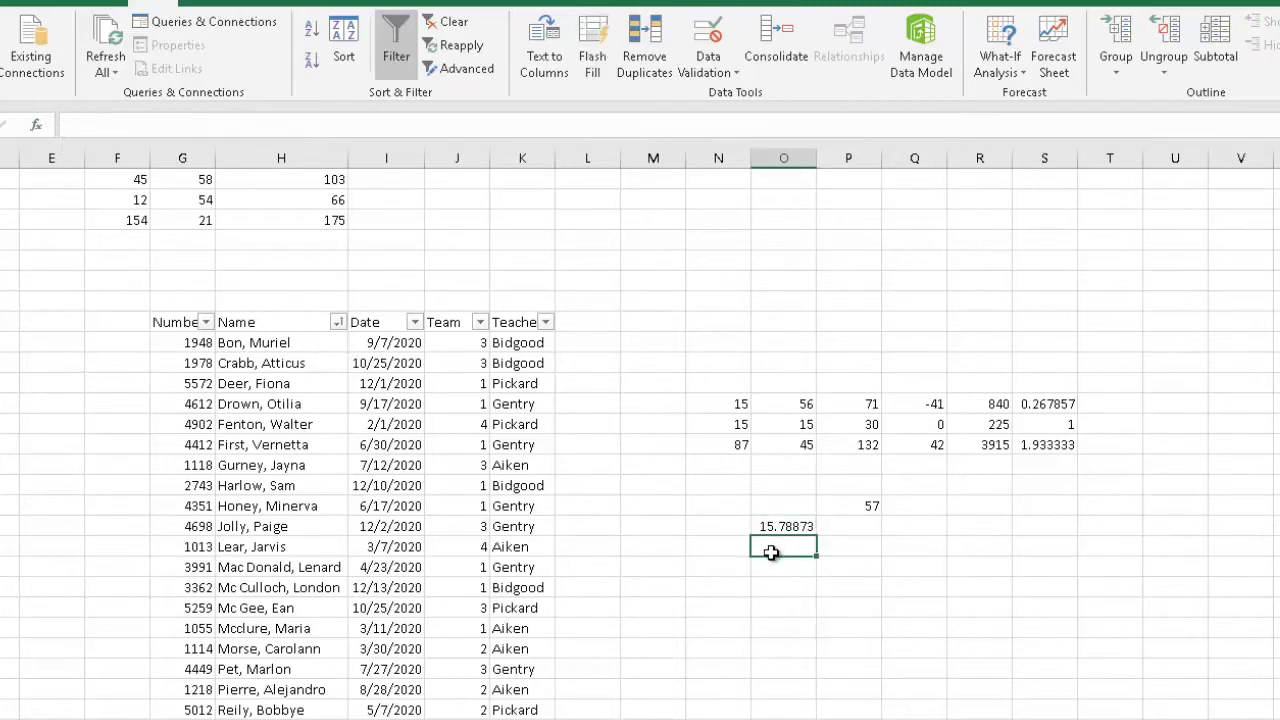
type("=(")
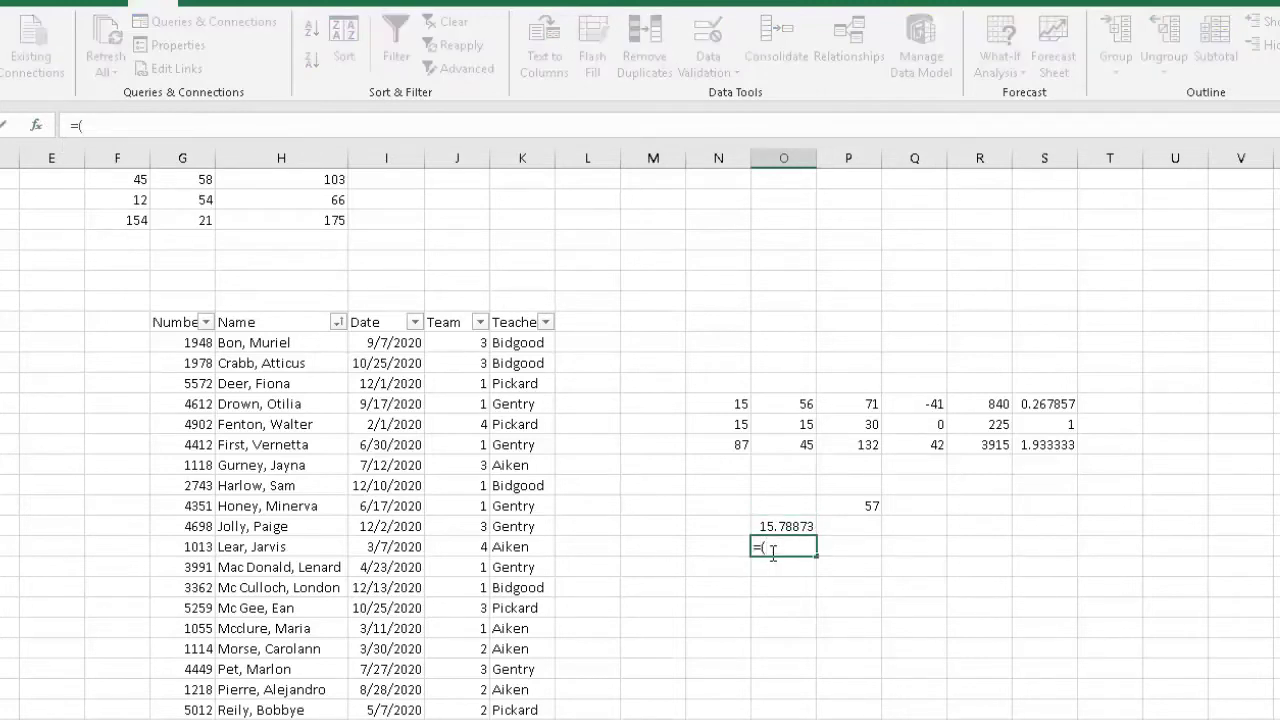
left_click(733, 400)
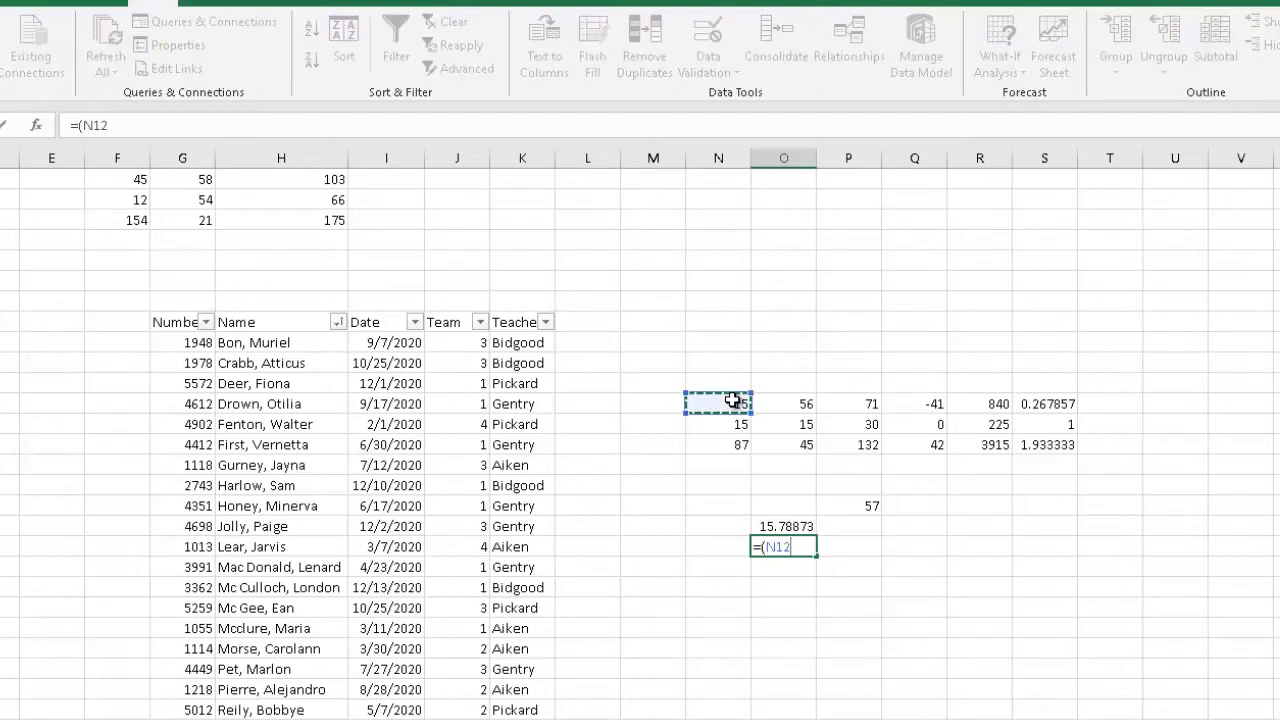
left_click(820, 402)
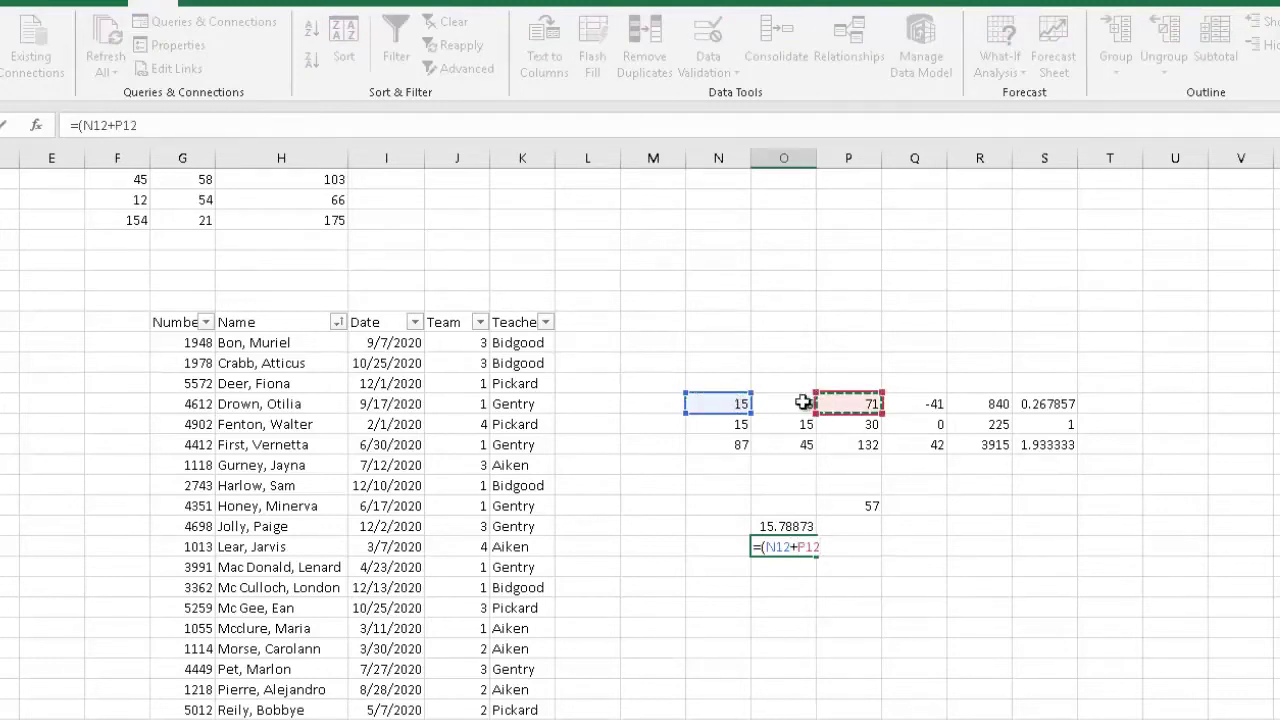
left_click(794, 403)
type(")/")
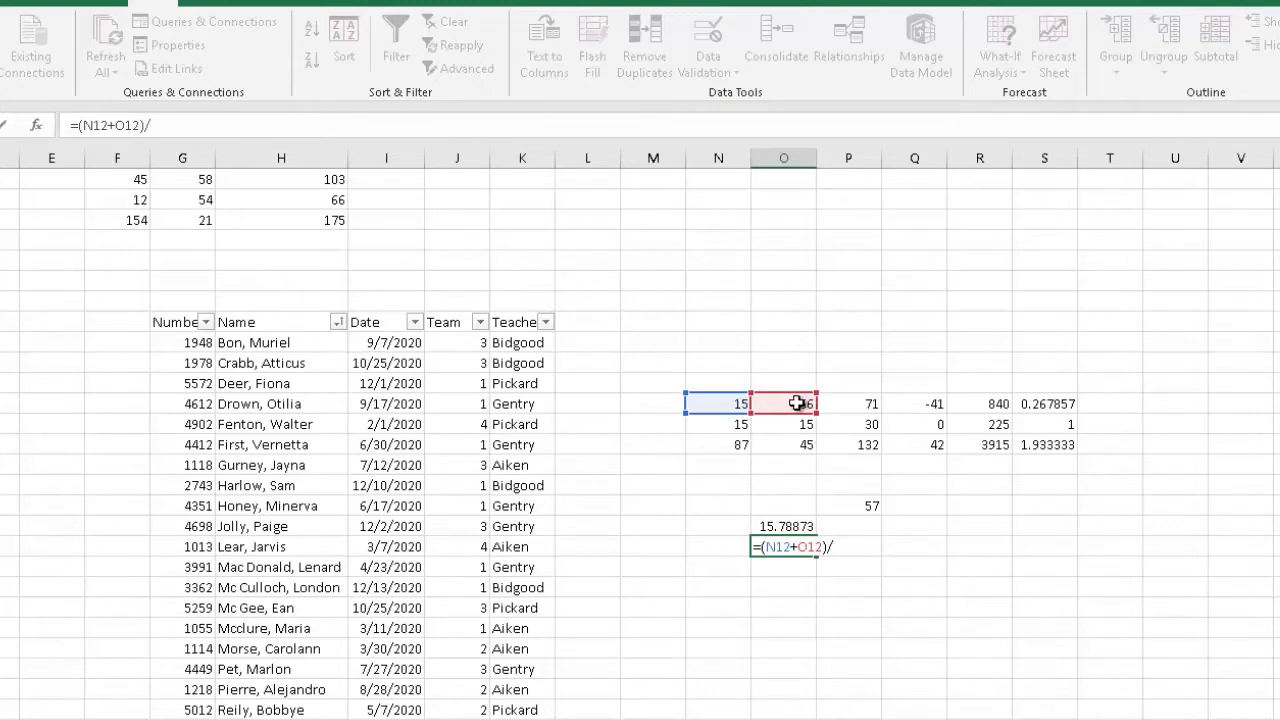
left_click(836, 403)
key("Return")
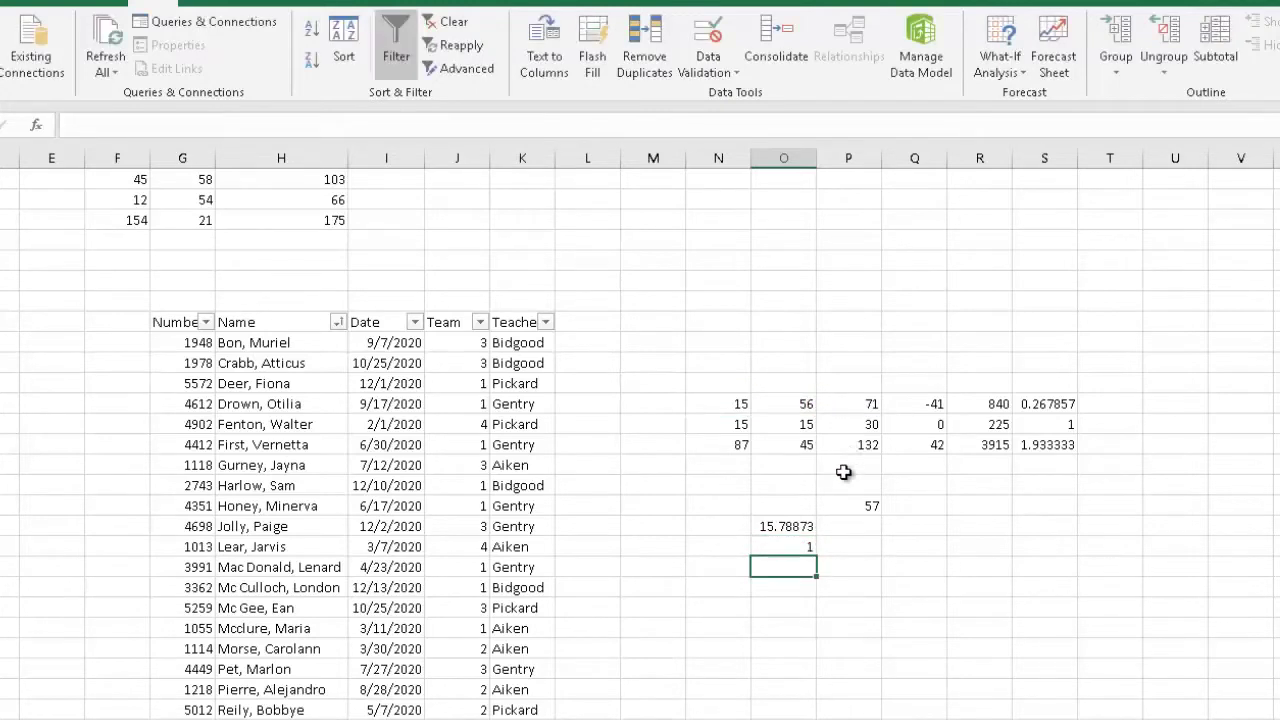
Compare the formulas in cells O18 and O19 to examine how the parentheses change the order of operations
left_click(776, 527)
left_click(772, 547)
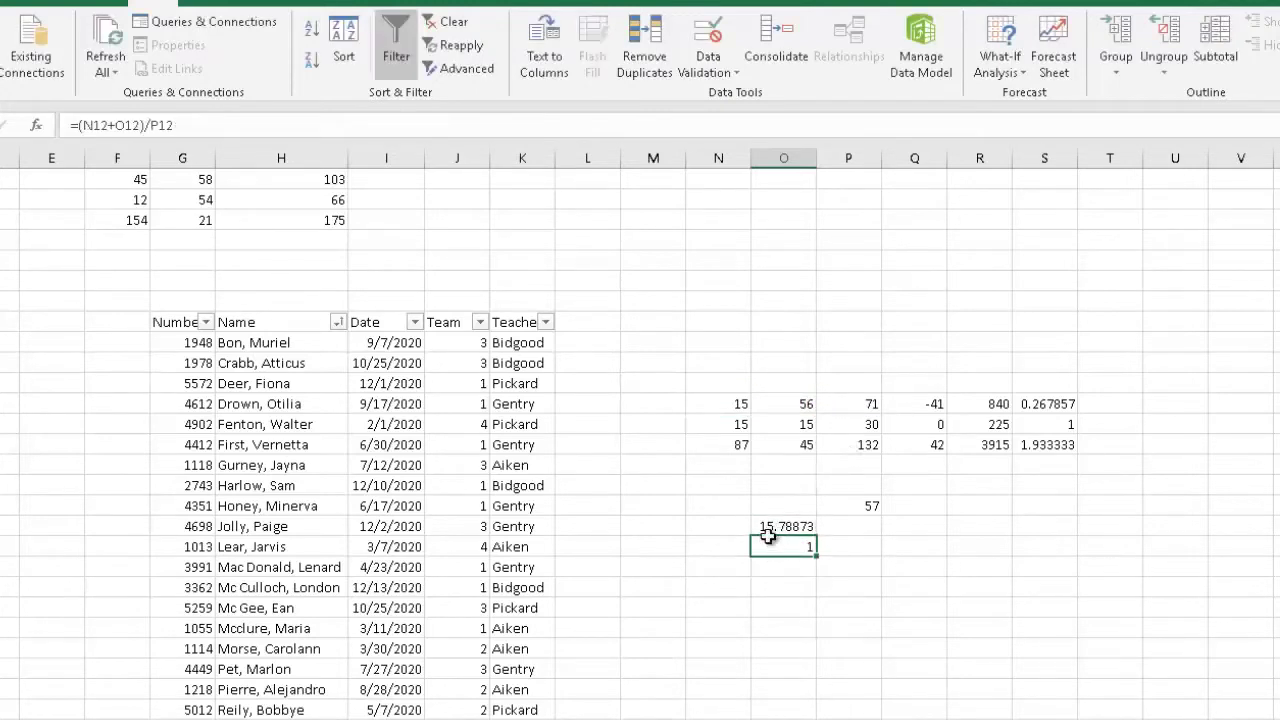
left_click(770, 528)
left_click(772, 546)
left_click(776, 528)
left_click(789, 545)
left_click(775, 522)
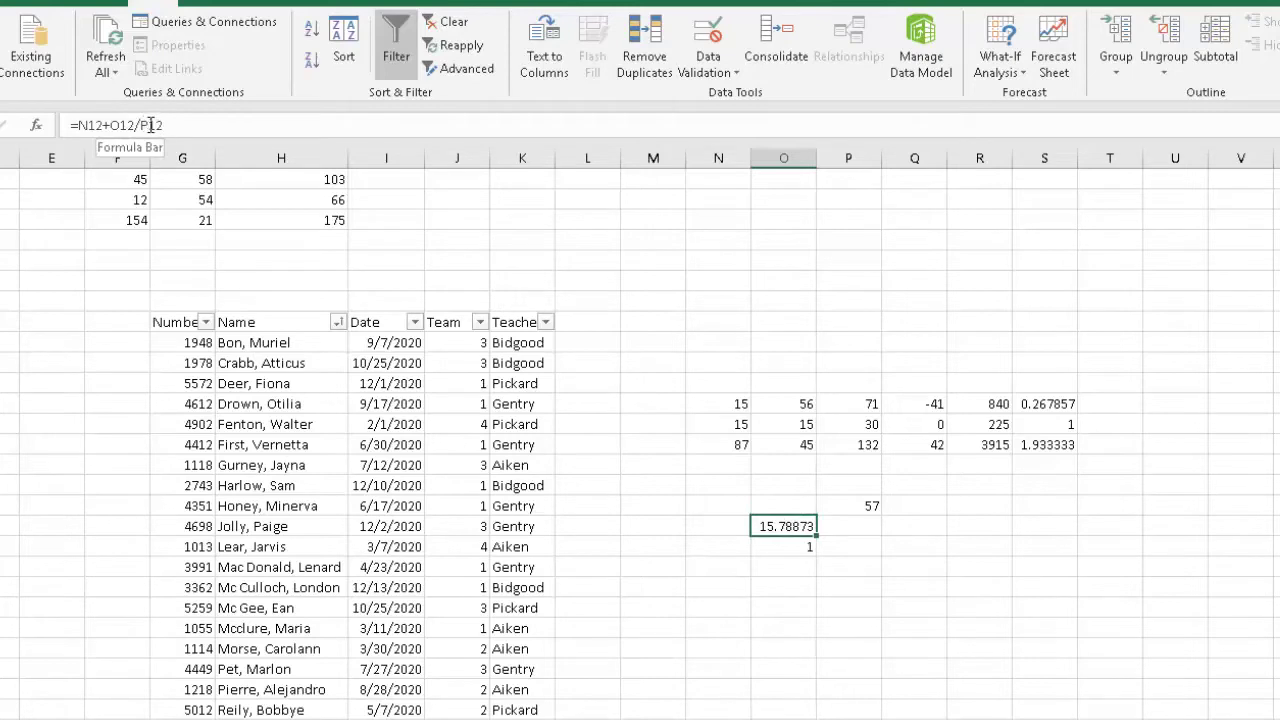
left_click(785, 545)
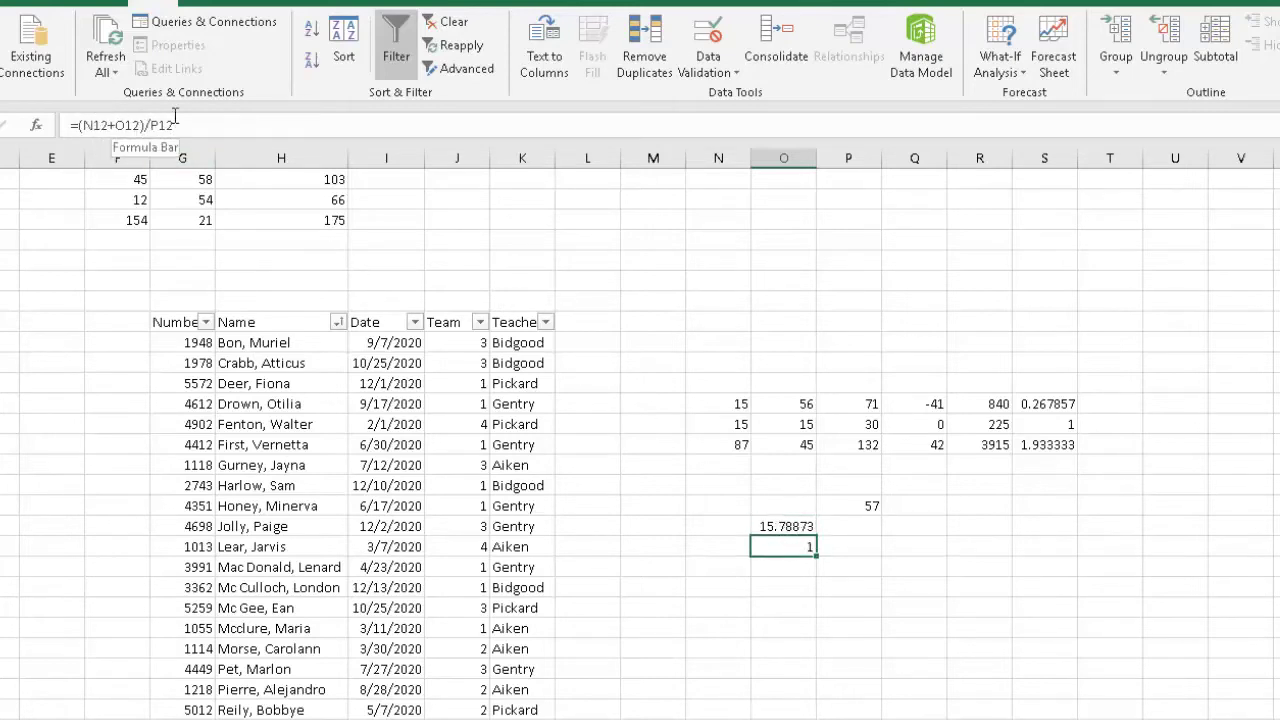
left_click(843, 662)
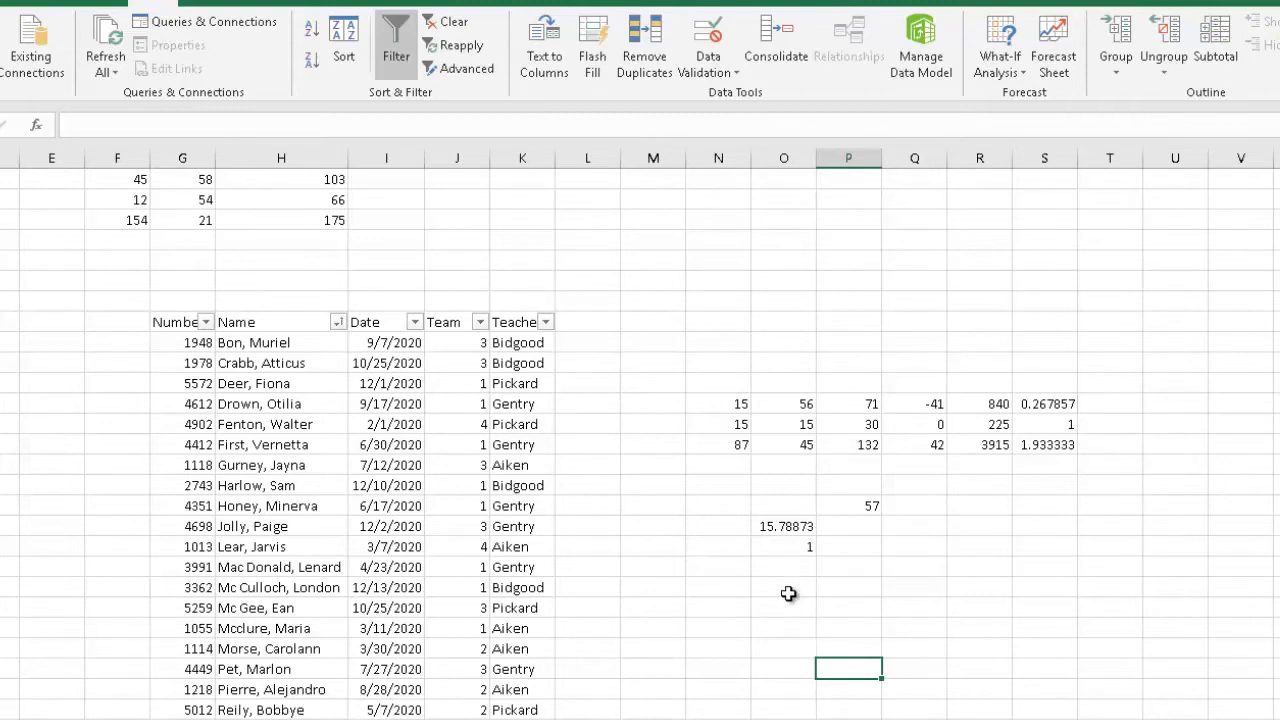
left_click(775, 546)
left_click(760, 526)
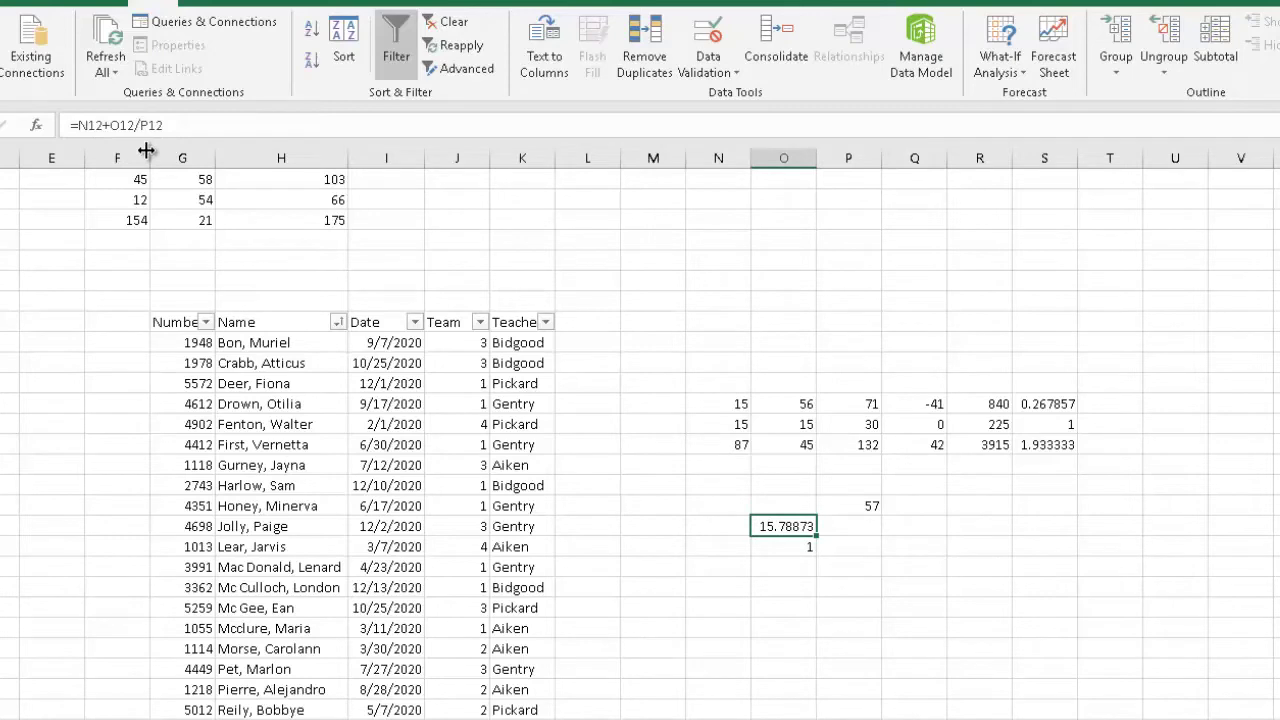
left_click(845, 689)
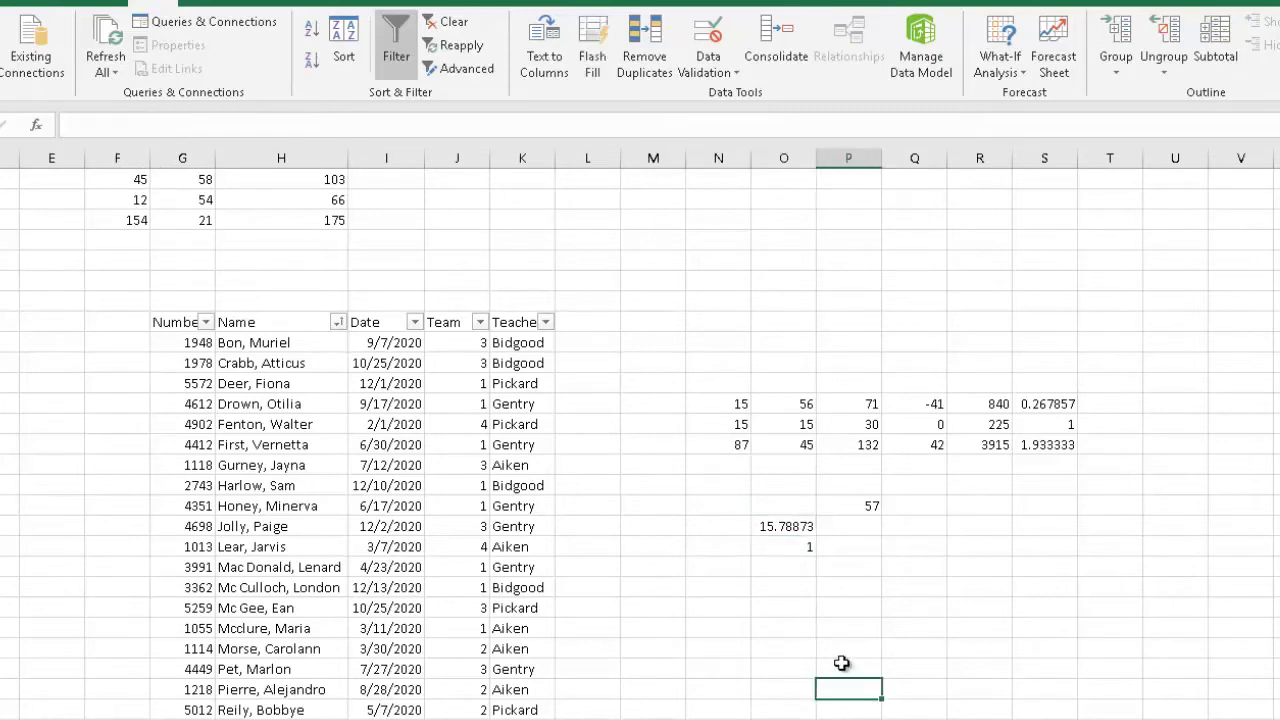
left_click(783, 607)
left_click(762, 673)
Enter the formula =(N14+O14)/(Q12*Q14) in cell O20 and reselect the cell to check its formula
left_click(797, 560)
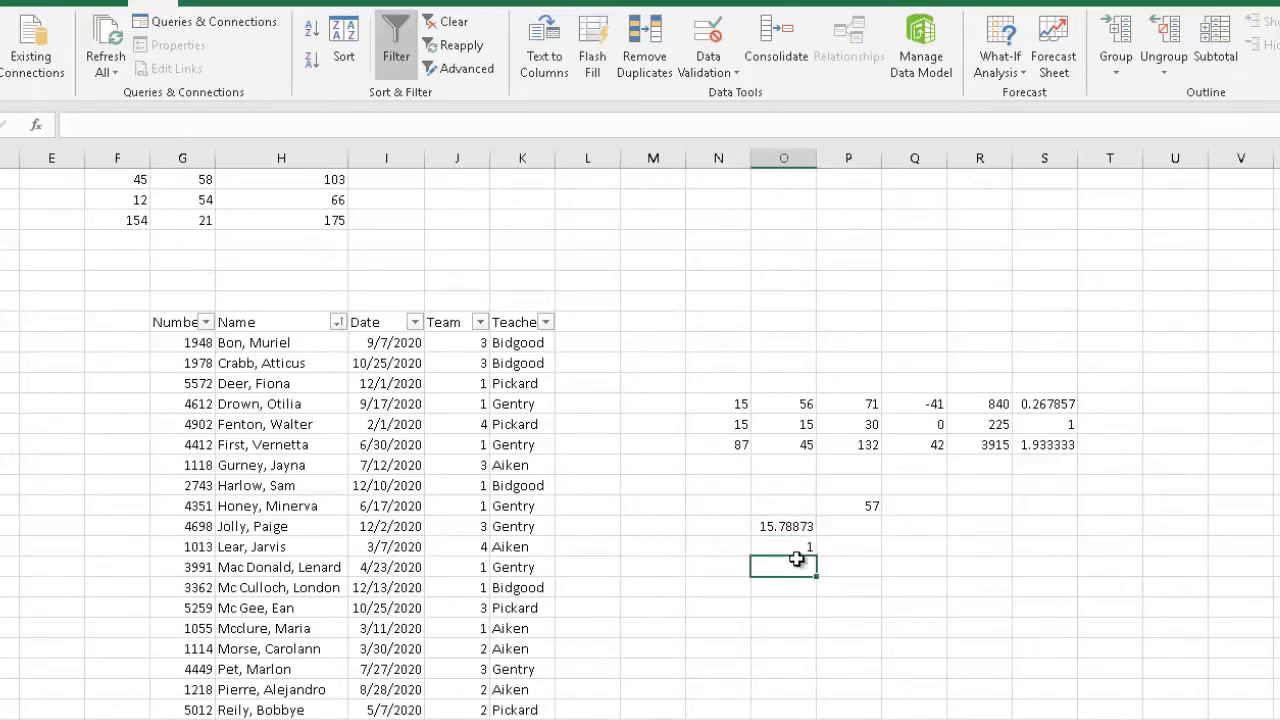
type("=")
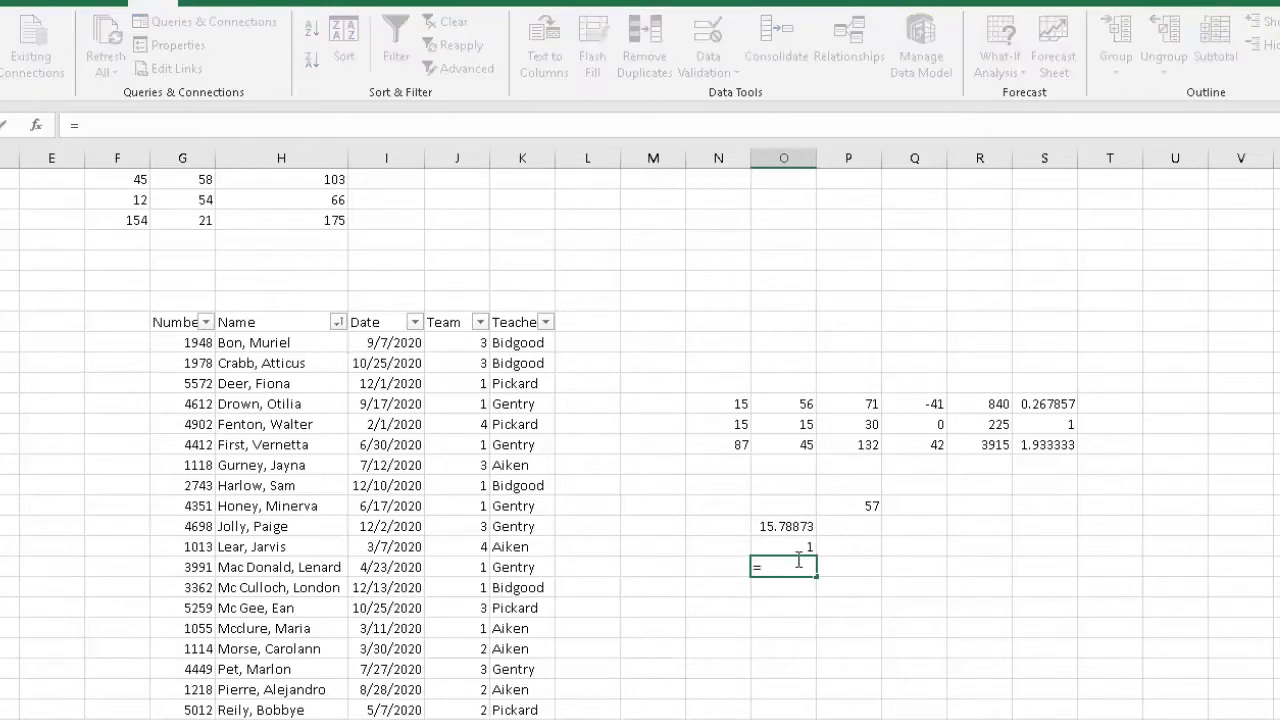
type("(")
left_click(742, 443)
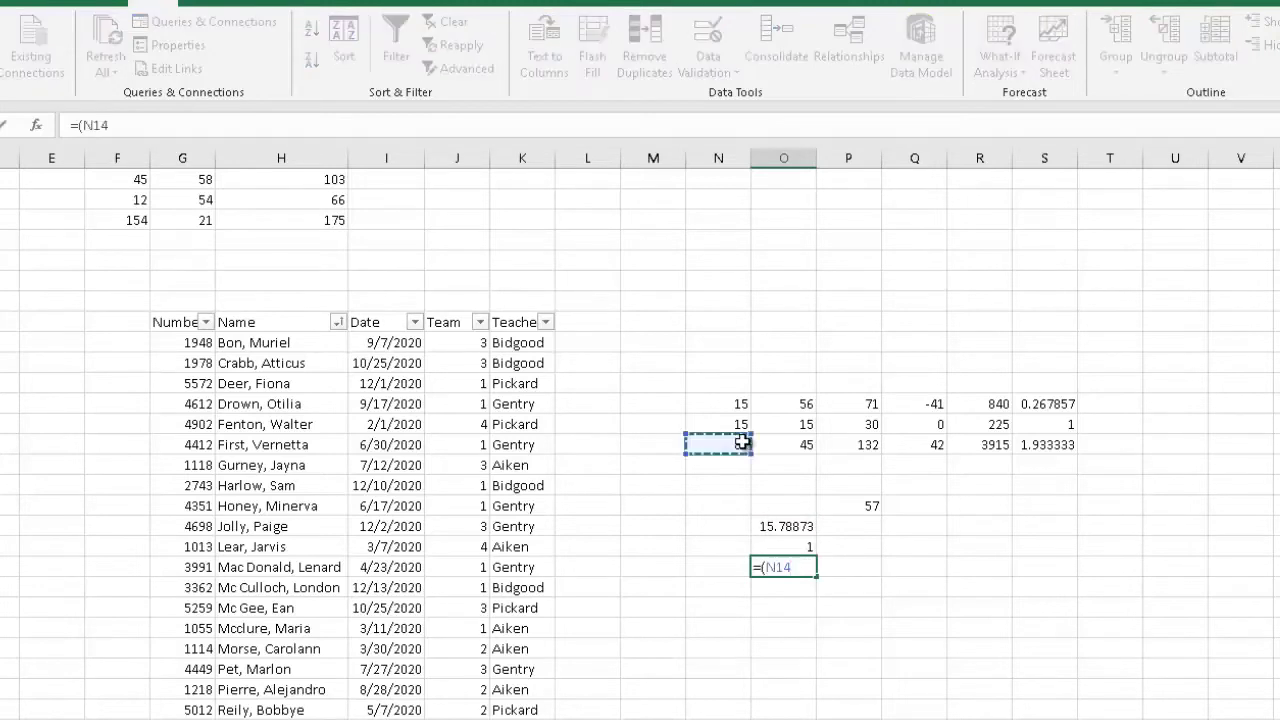
type("+")
left_click(781, 445)
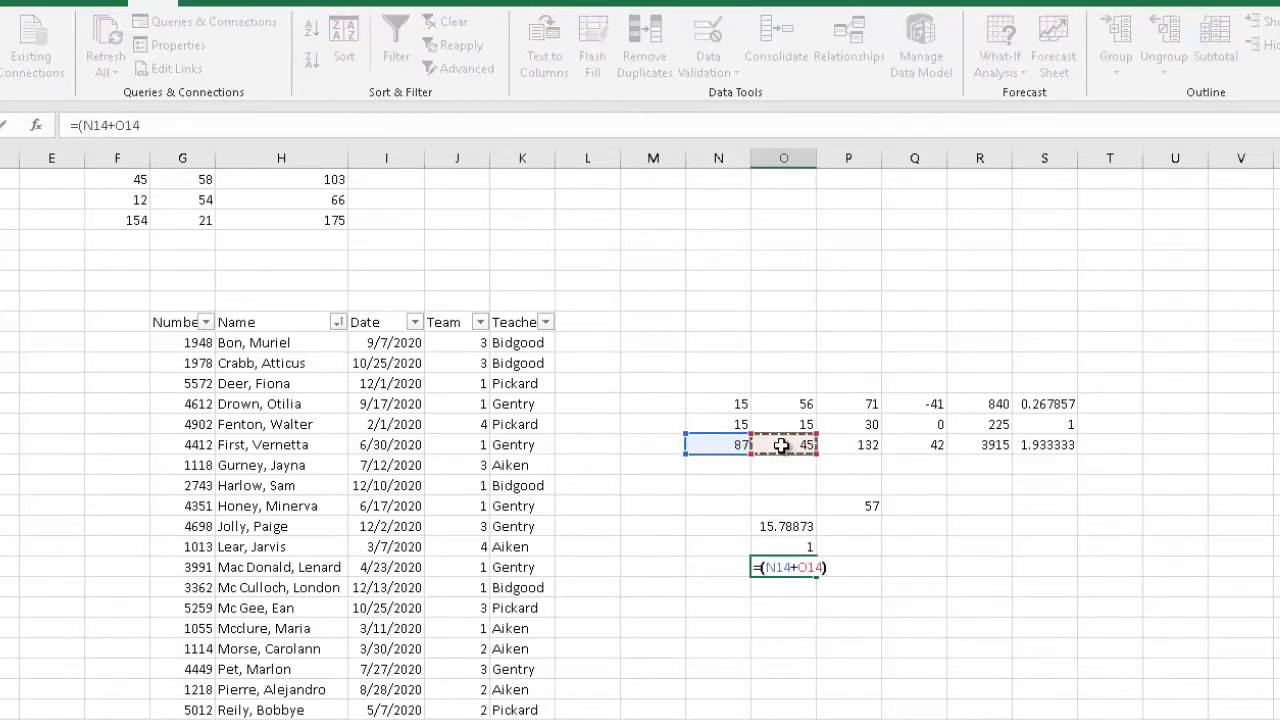
type(")/")
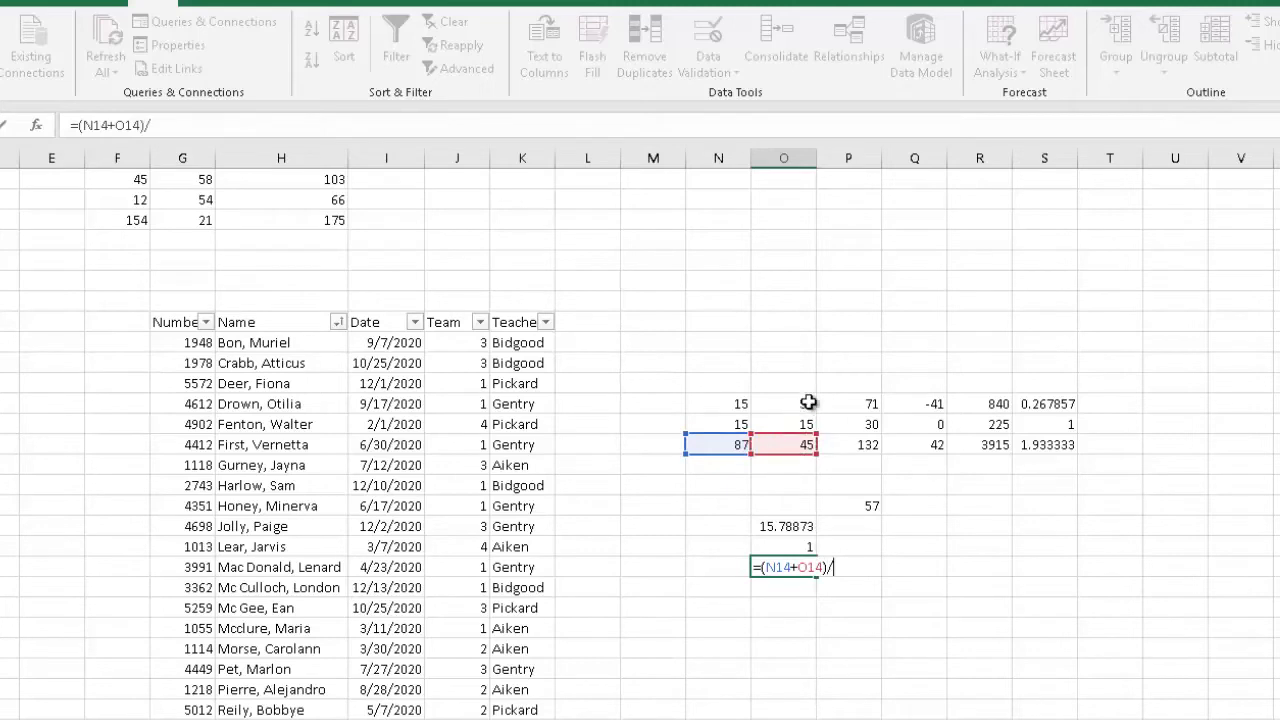
left_click(846, 401)
key("BackSpace")
key("BackSpace")
type("(")
left_click(882, 397)
type("*")
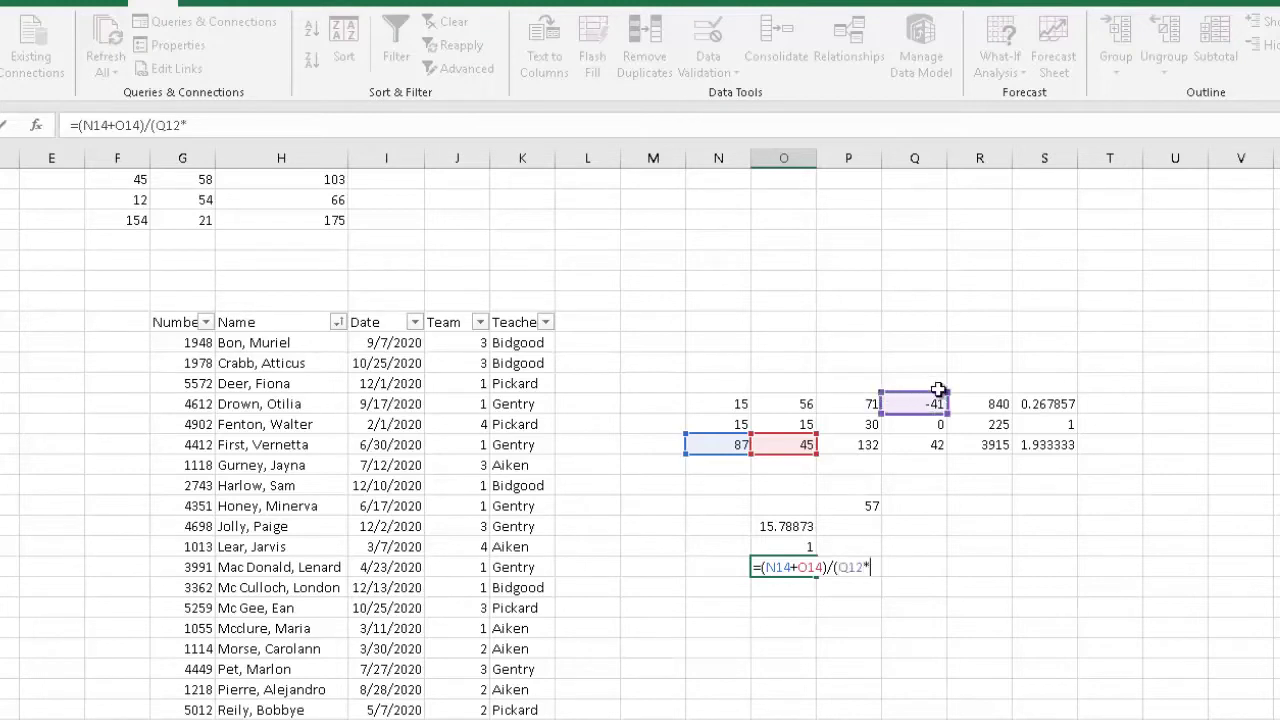
left_click(935, 444)
key("Return")
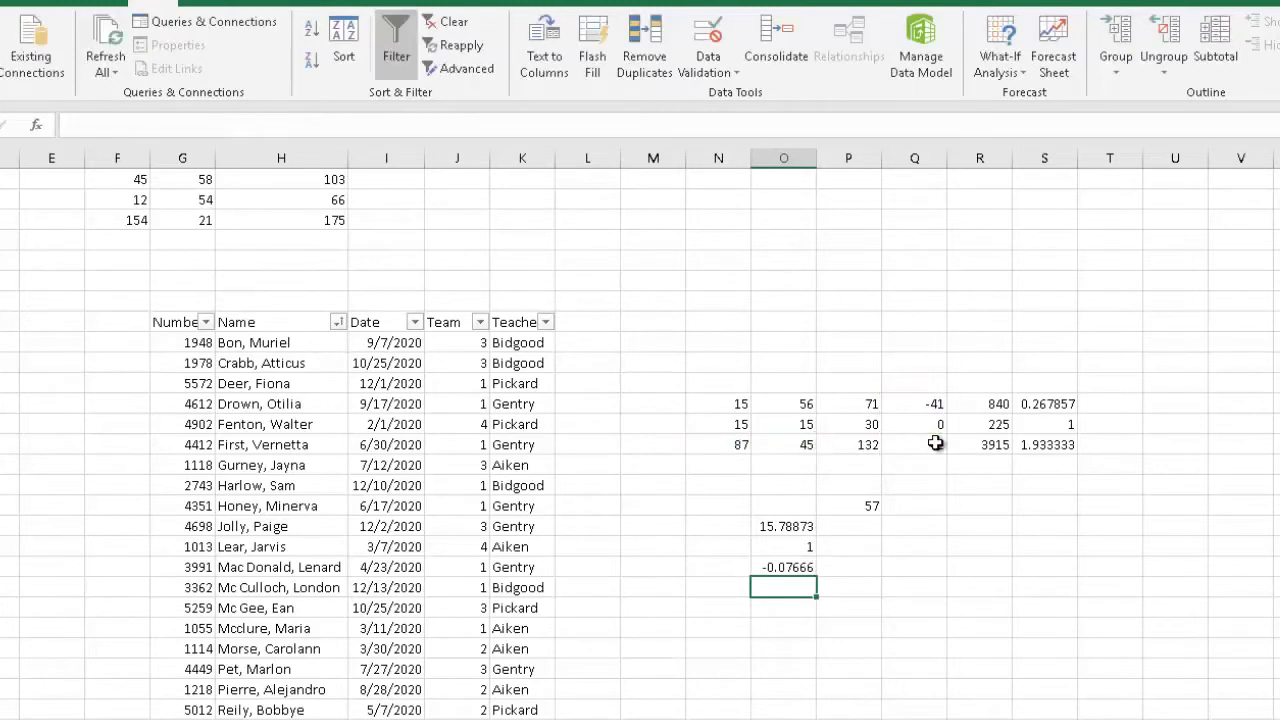
left_click(800, 567)
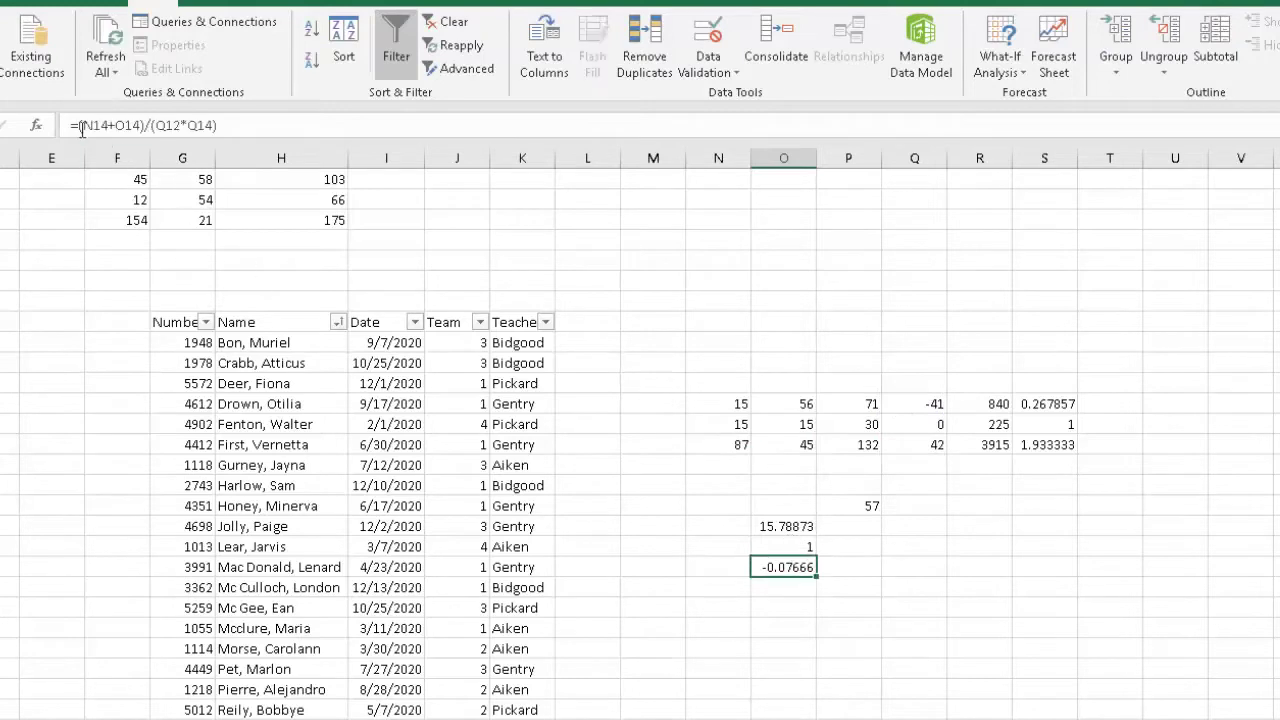
left_click(829, 648)
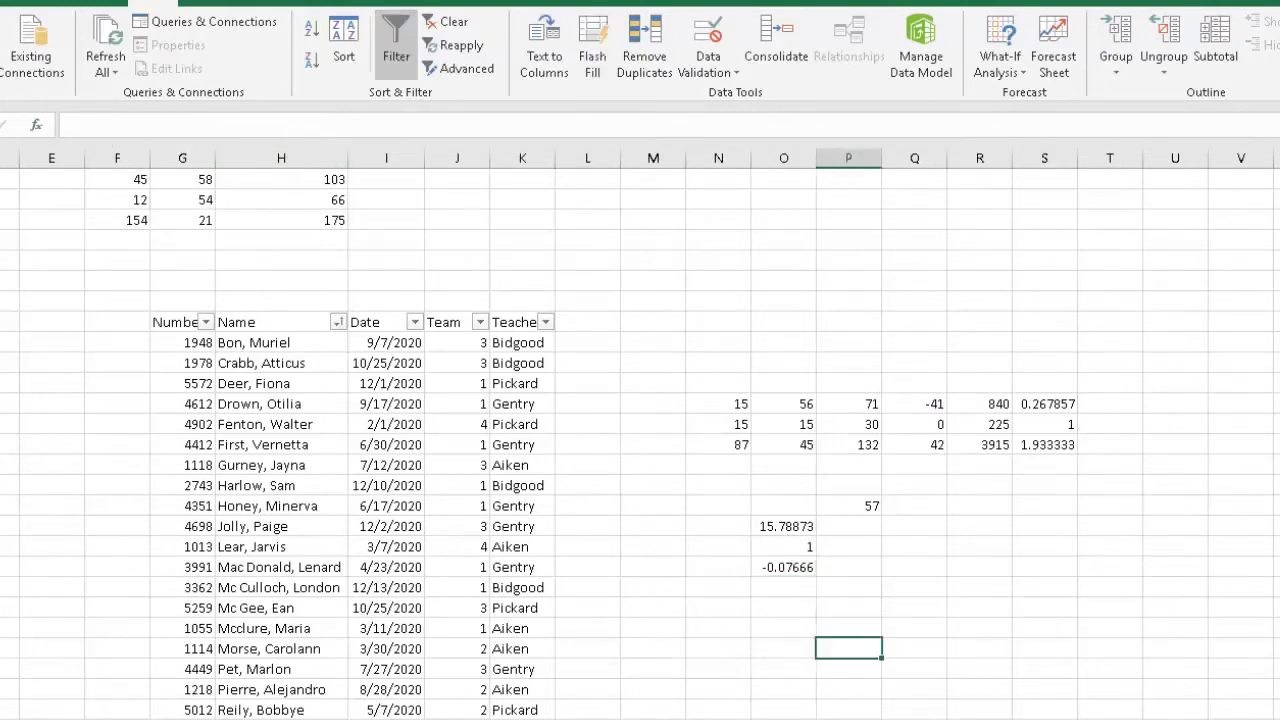
Switch to the Part B exercise sheet and examine the answer cells of the B-3 Multi-Level Formulas block
left_click(130, 716)
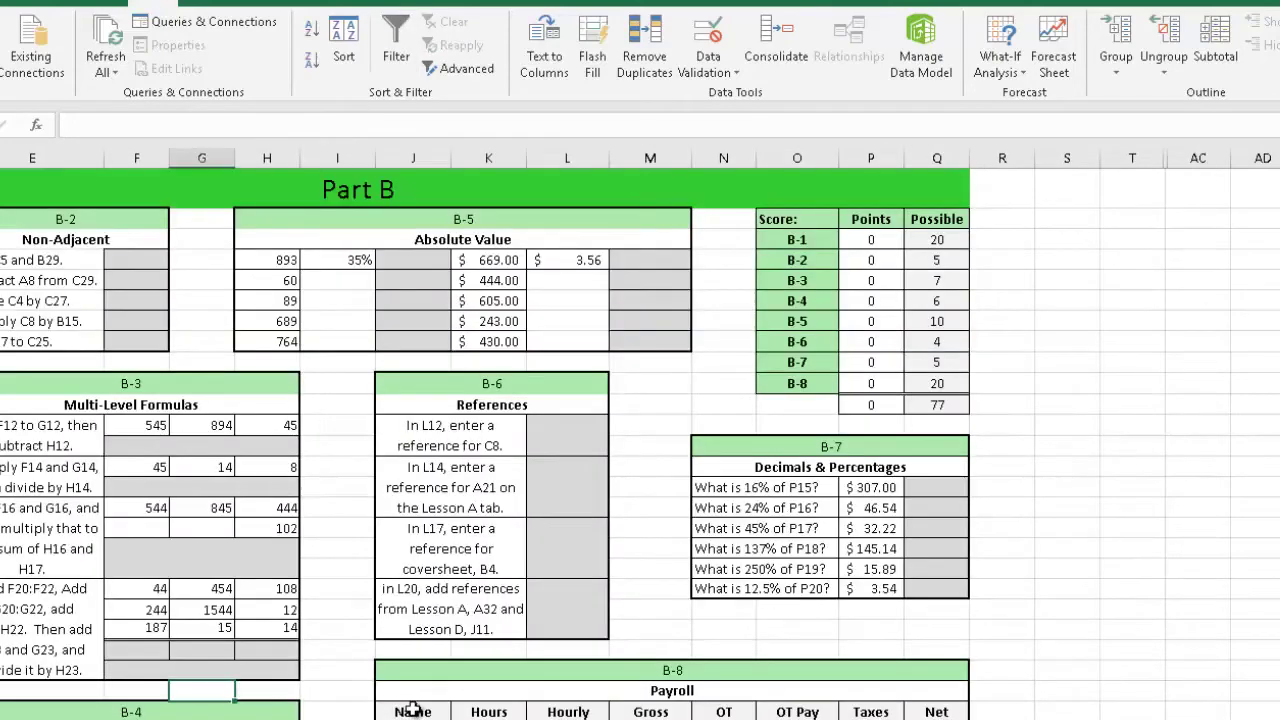
left_click(177, 573)
left_click(145, 451)
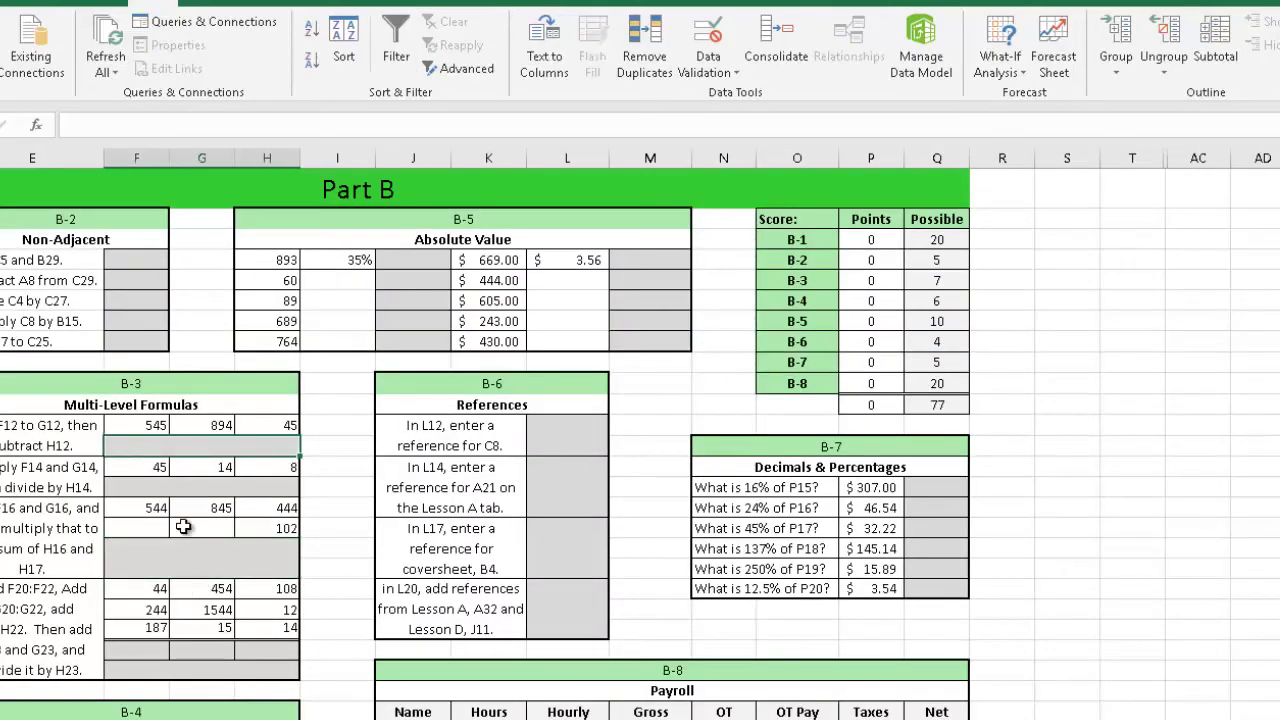
left_click(201, 570)
left_click(188, 627)
left_click(154, 672)
left_click(126, 653)
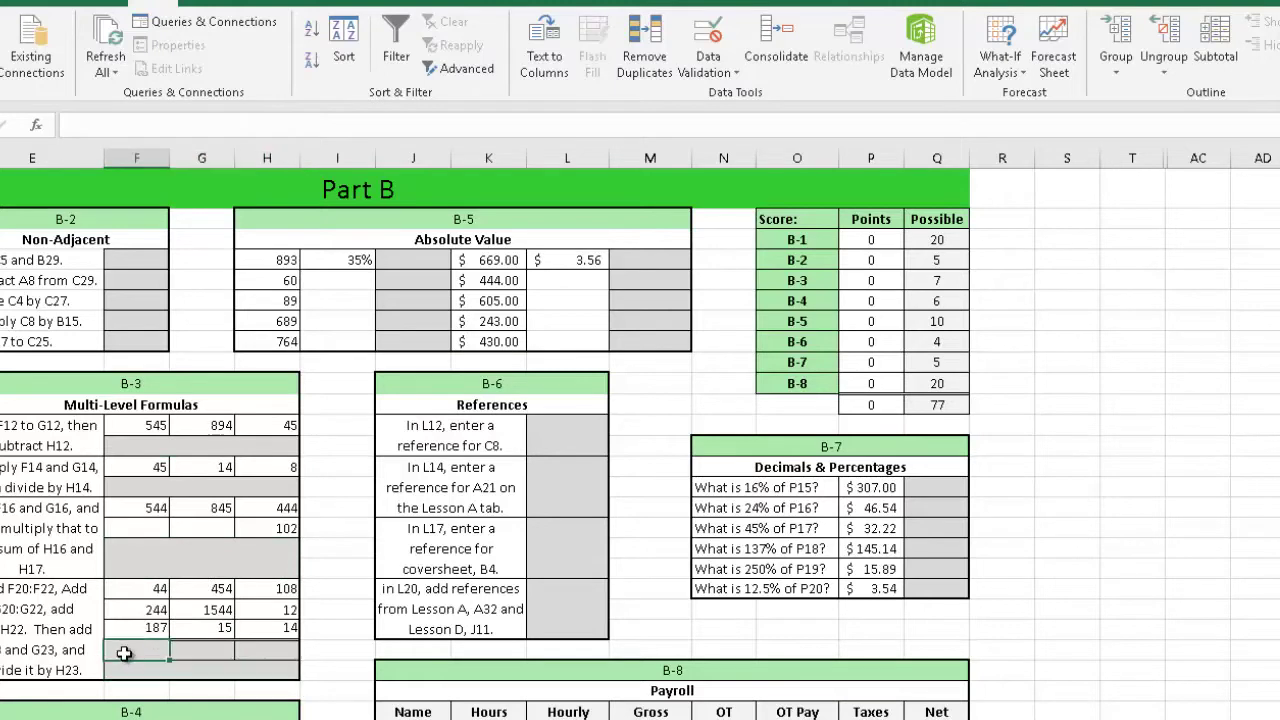
left_click(143, 687)
left_click(142, 654)
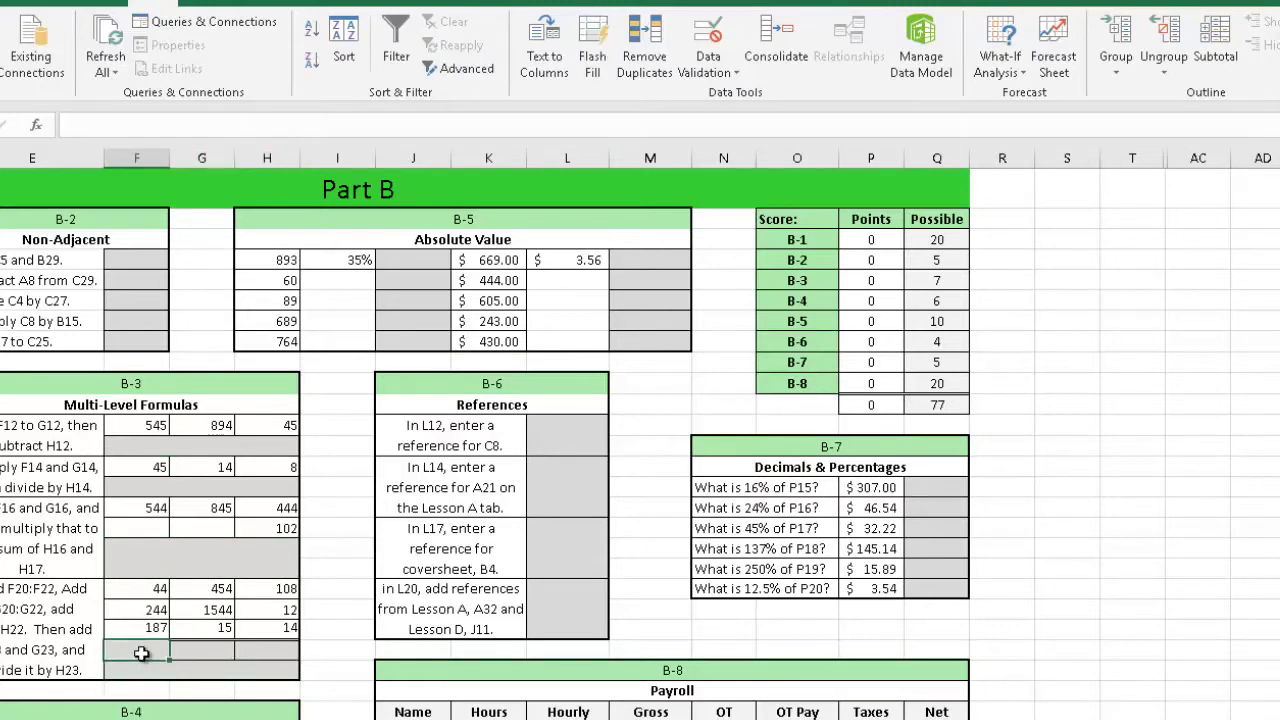
Make row 23 of the Part B sheet taller and discard the formula started in cell F23
type("=")
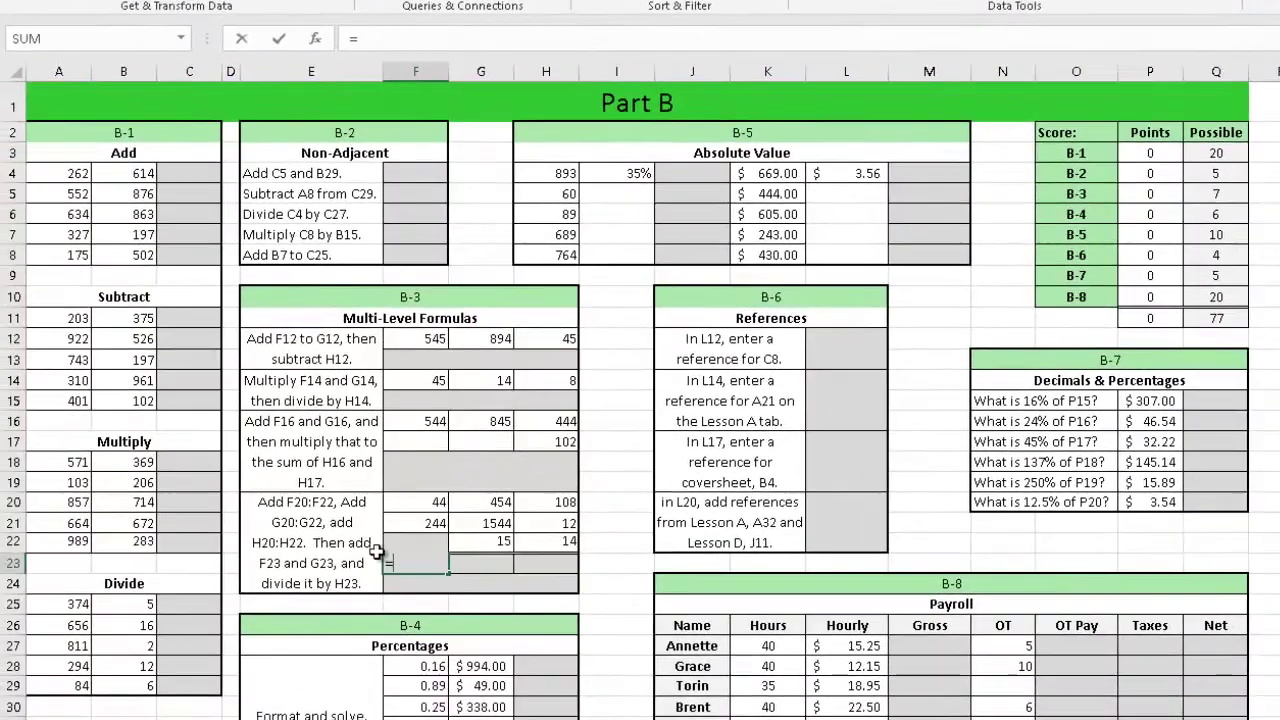
left_click_drag(28, 572, 28, 606)
left_click(402, 596)
type("=")
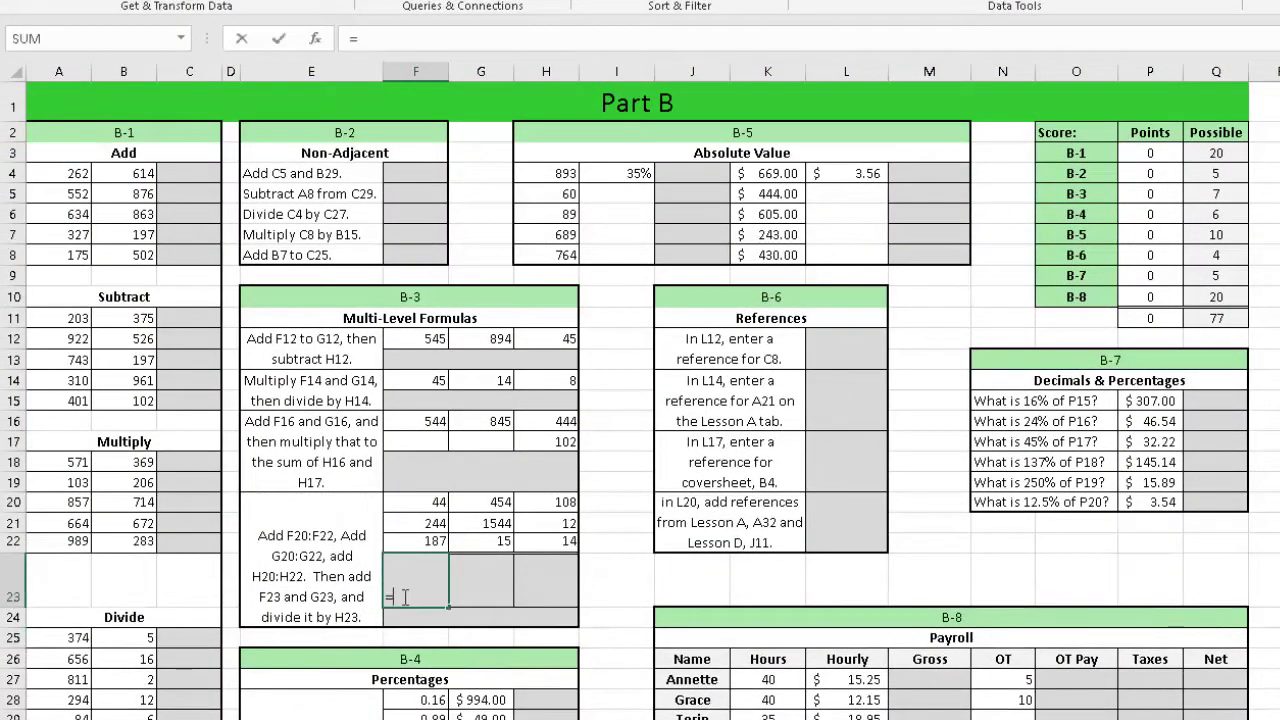
key("Escape")
AutoFit the height of row 23 on the Part B sheet and return to the practice sheet with the student list
left_click(14, 615)
double_click(14, 607)
left_click(616, 626)
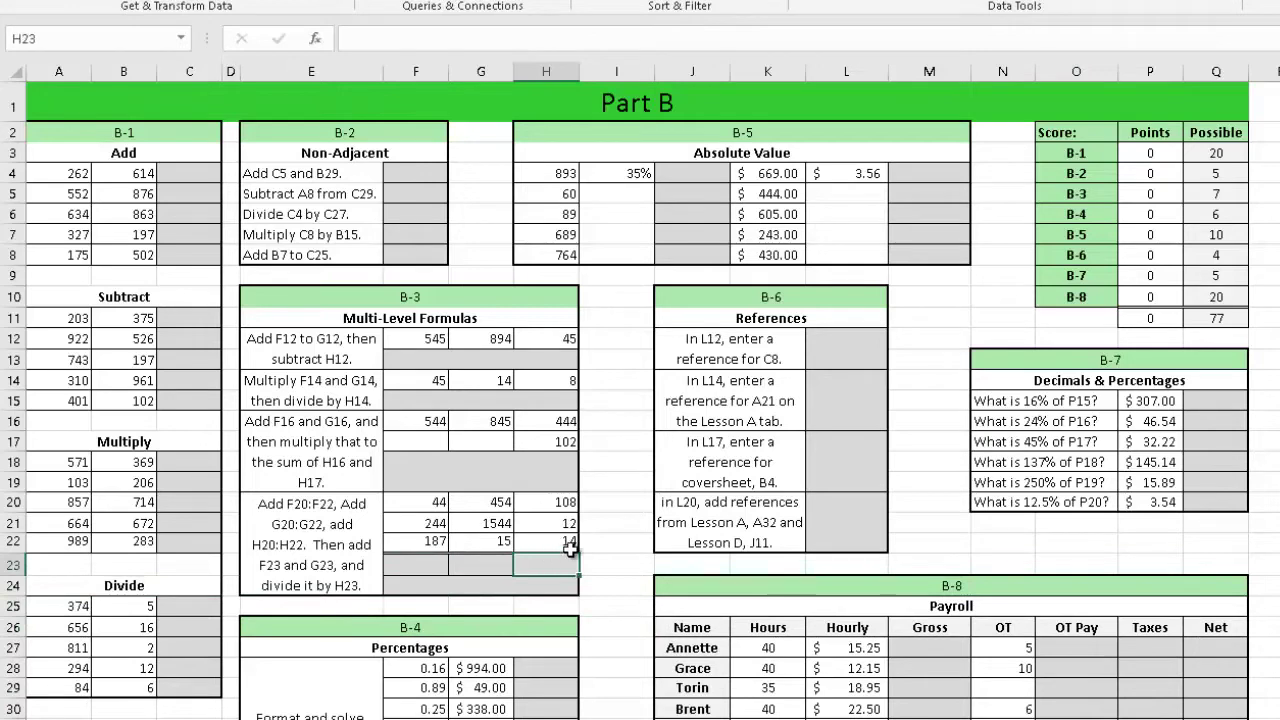
left_click(622, 480)
left_click(660, 476)
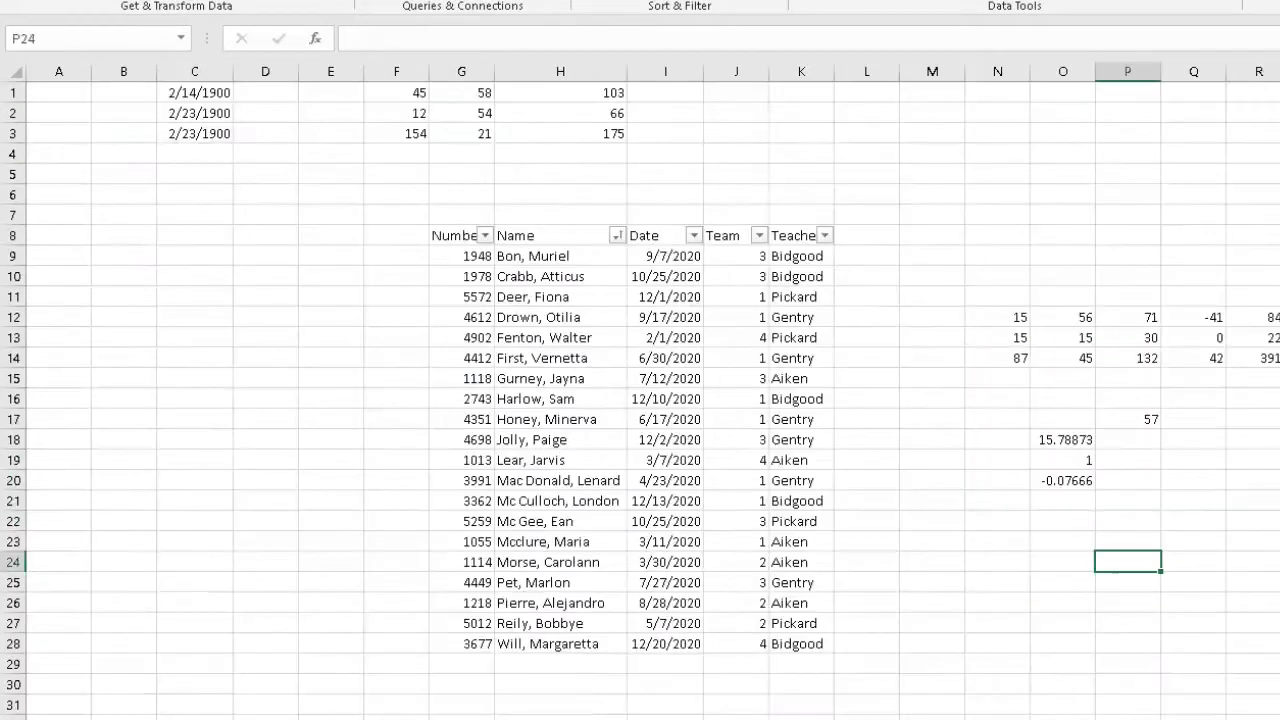
left_click(1013, 665)
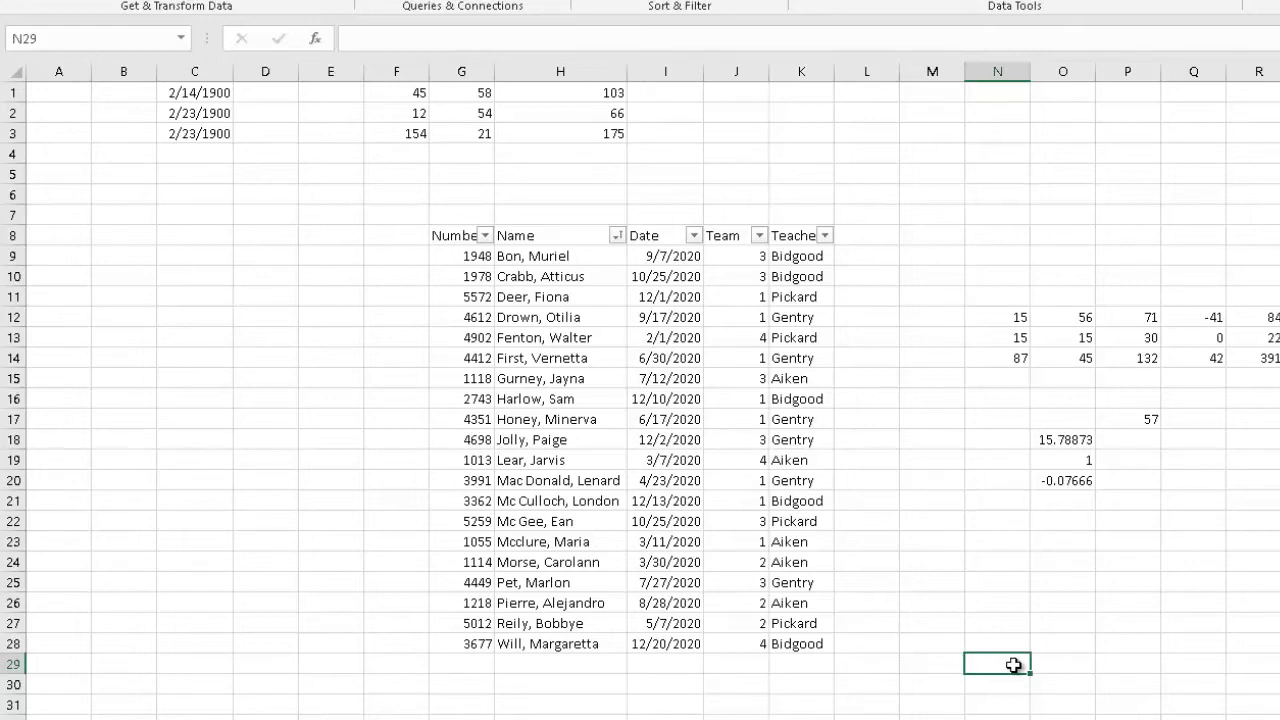
Enter 12454 in cell O25 and 16 in the neighbouring cell P25
left_click(1092, 577)
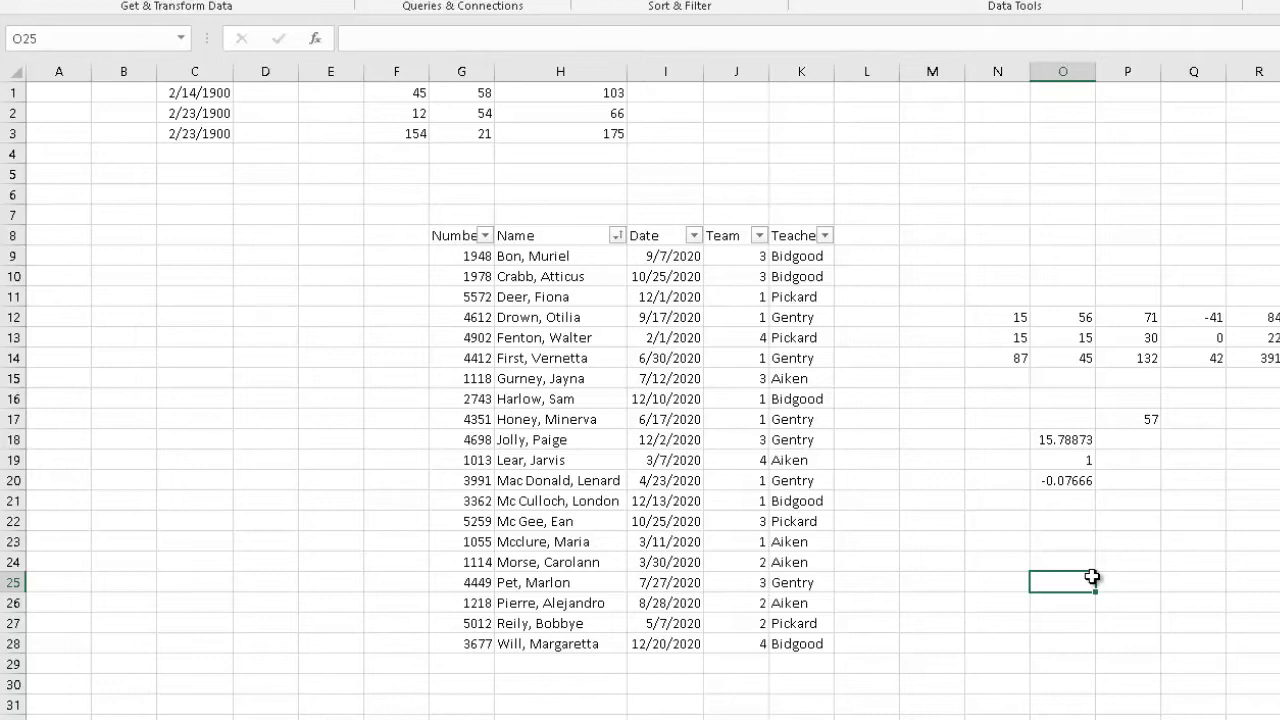
type("12454")
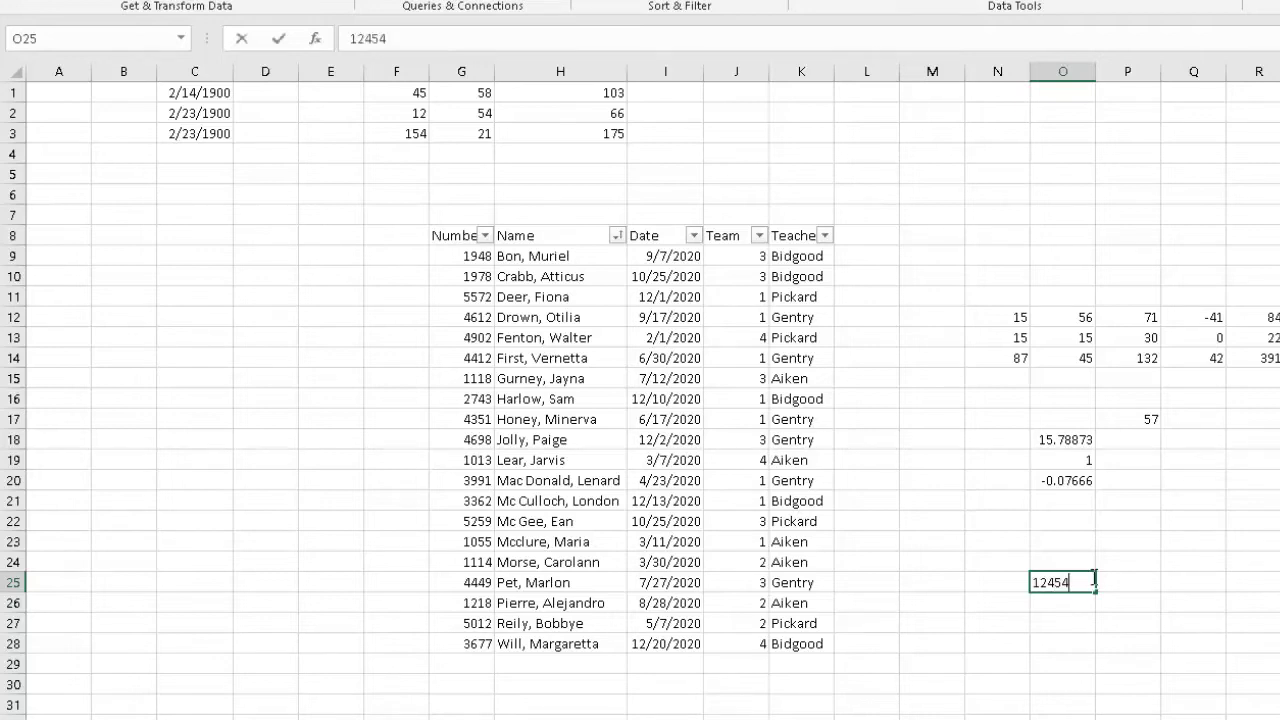
key("Return")
key("Up")
key("Right")
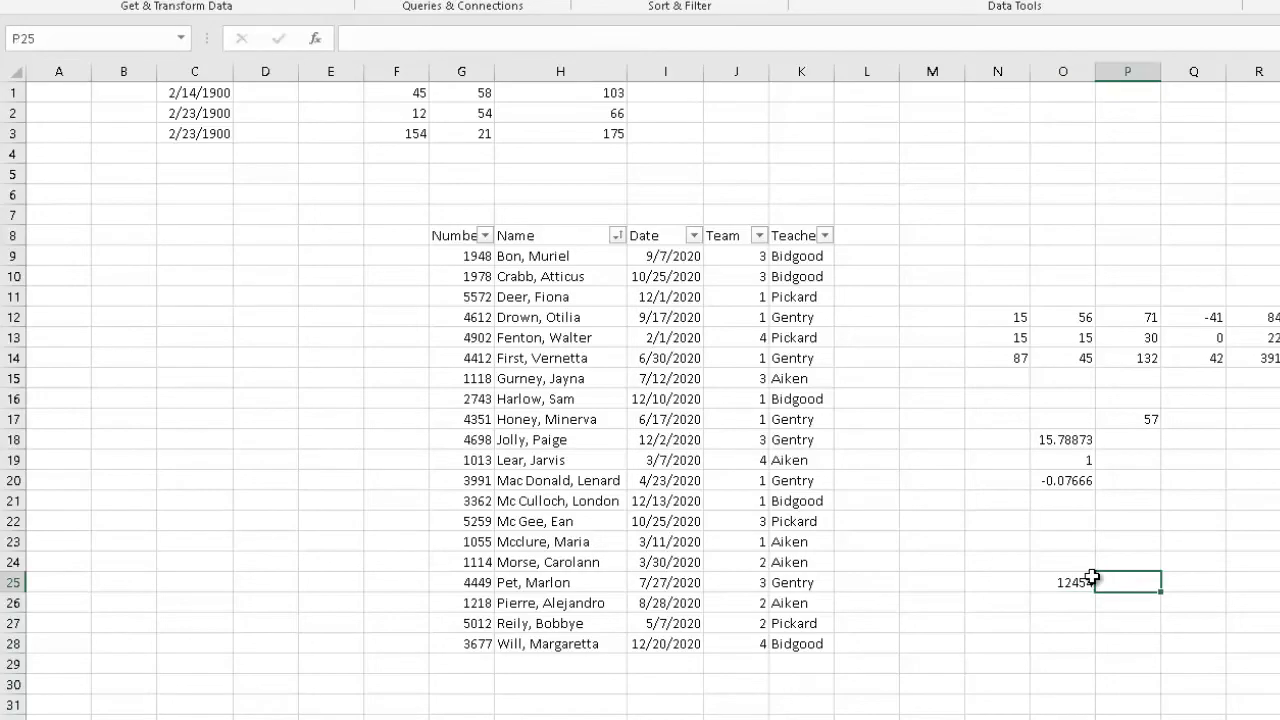
type("16")
key("Return")
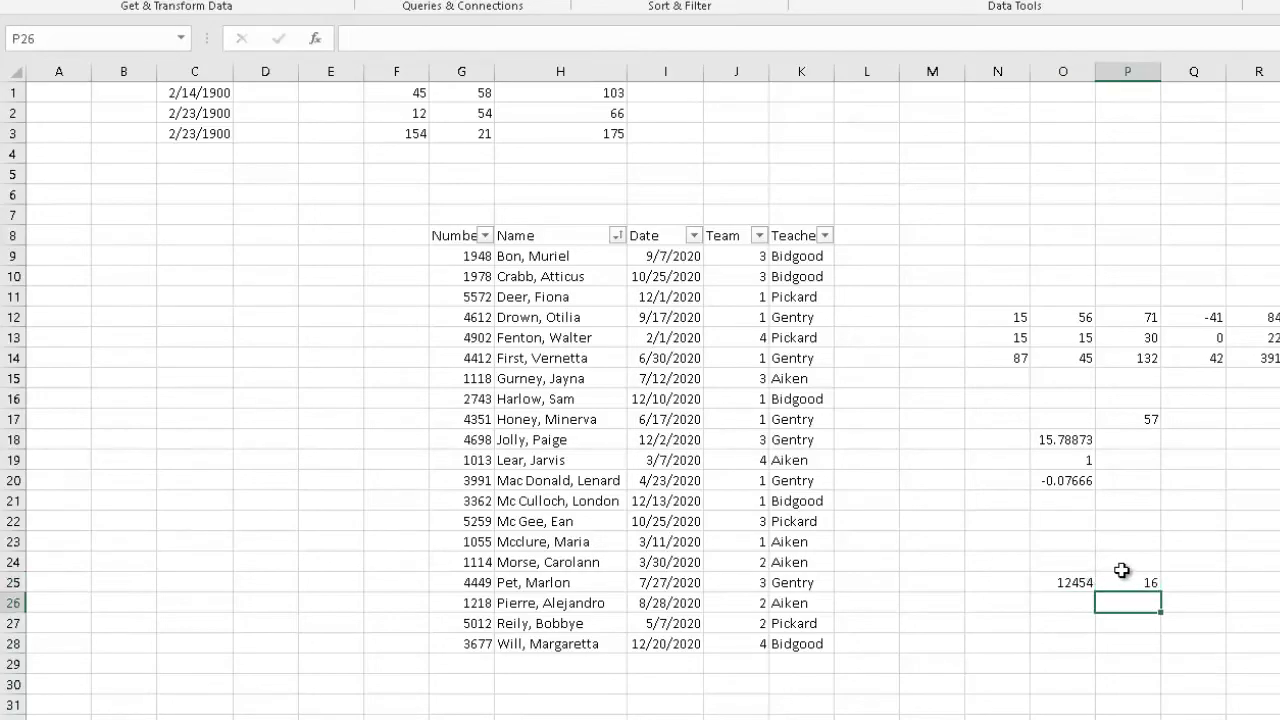
Format cell P25 with the Percent style and re-enter its value as .16
left_click(1124, 580)
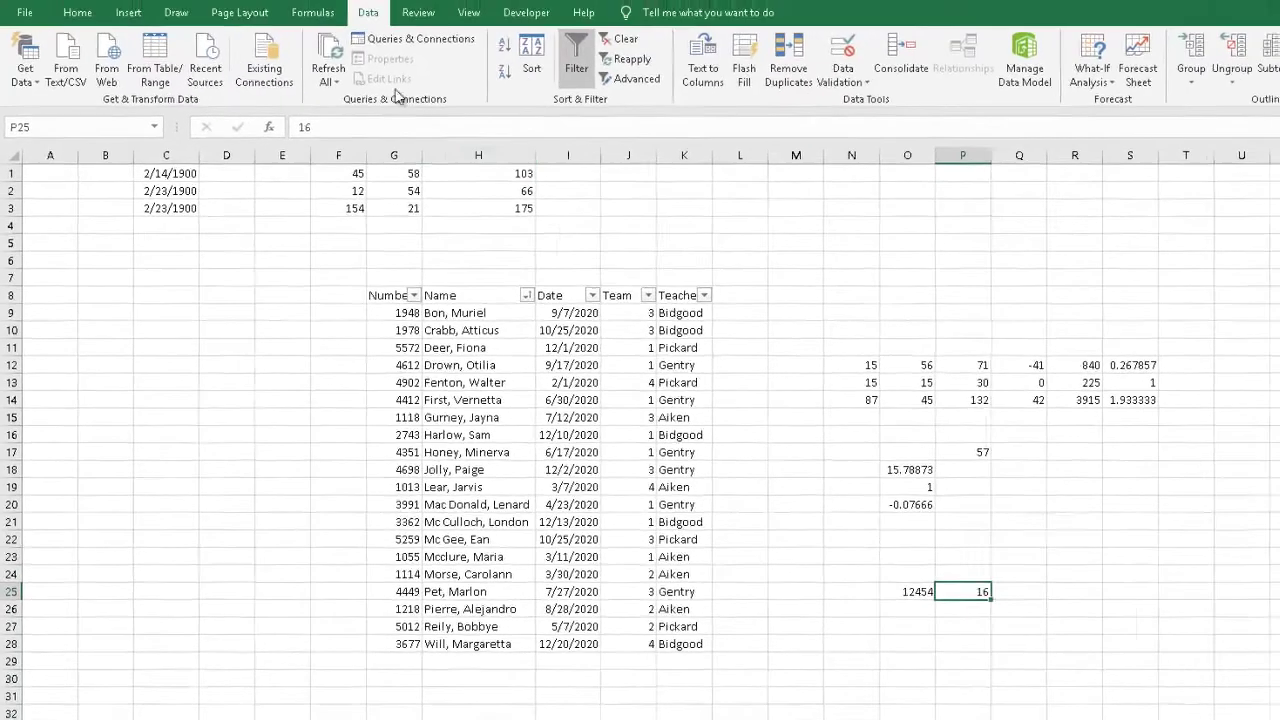
left_click(77, 12)
left_click(611, 71)
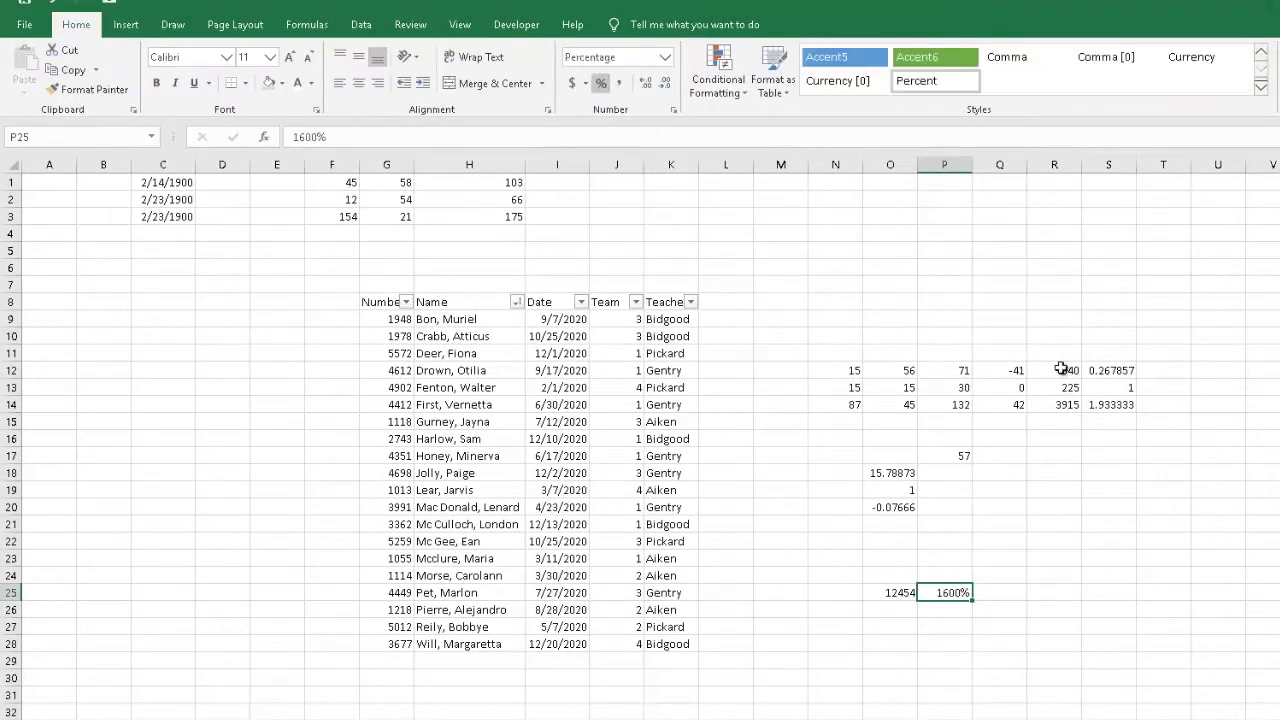
type("16")
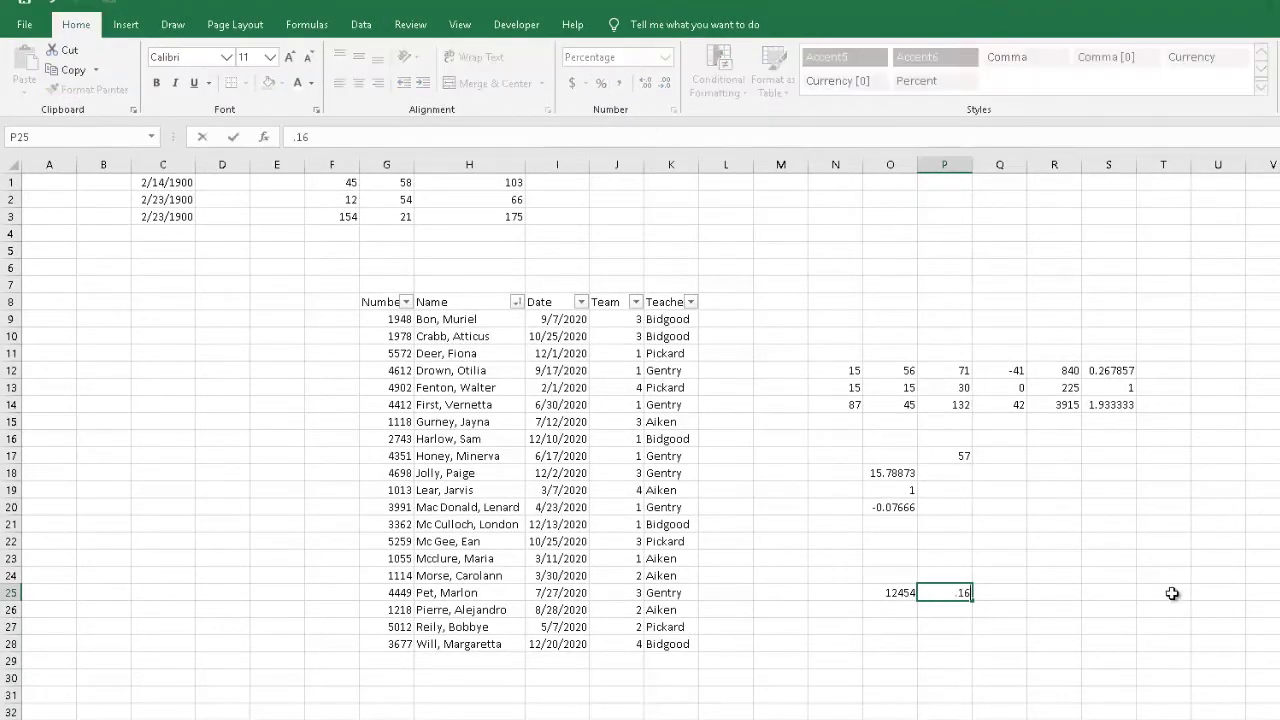
key("Return")
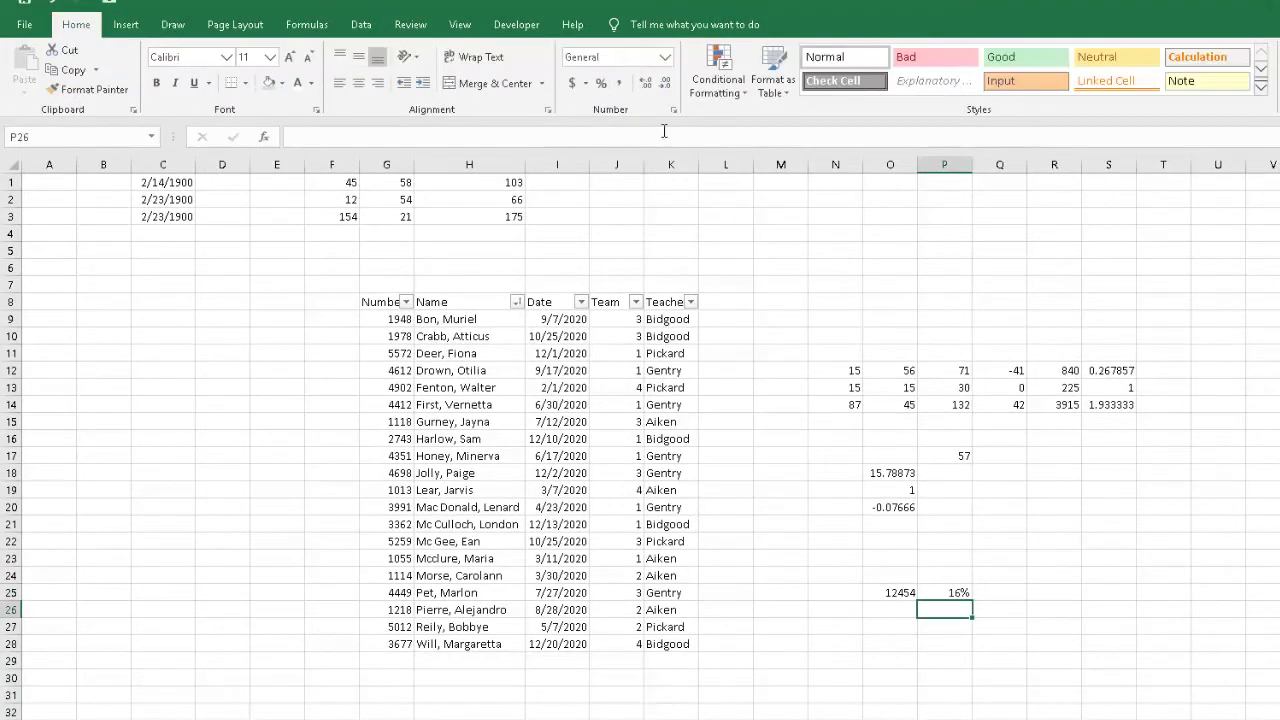
Enter a formula in cell Q25 that multiplies O25 by the percentage in P25 (=O25*P25)
left_click(952, 594)
left_click(888, 594)
left_click(955, 595)
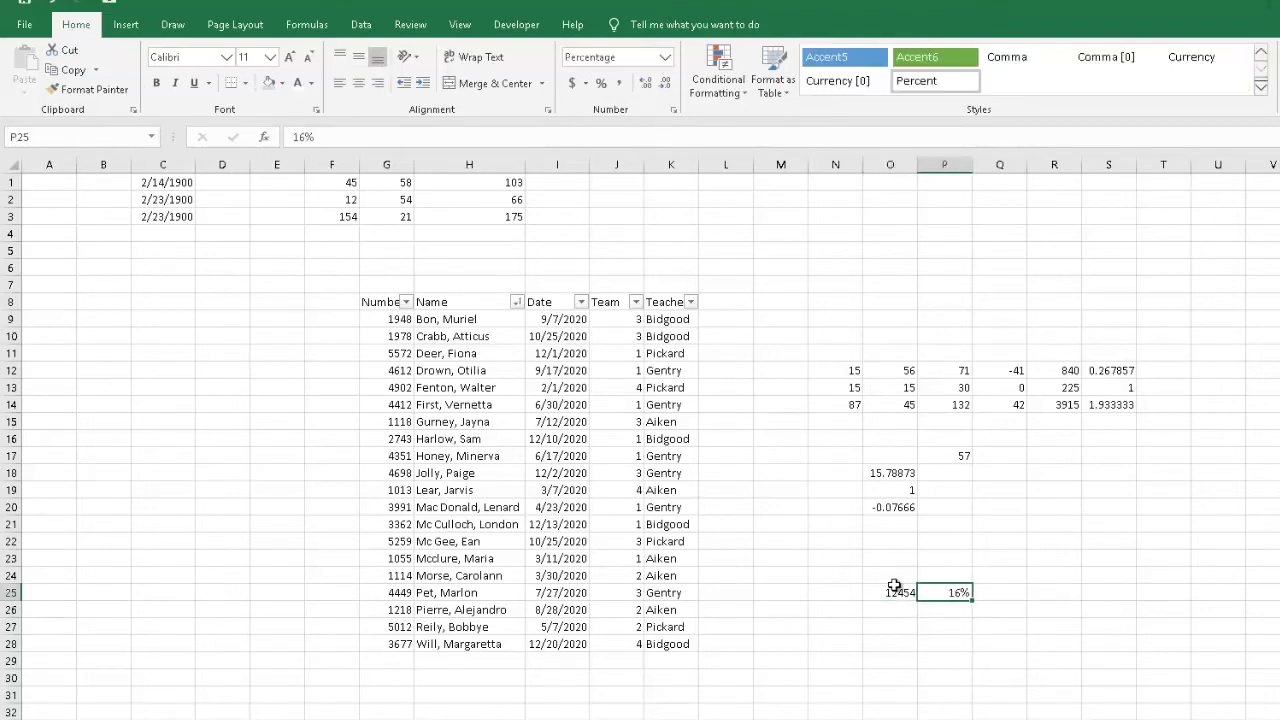
left_click(1010, 592)
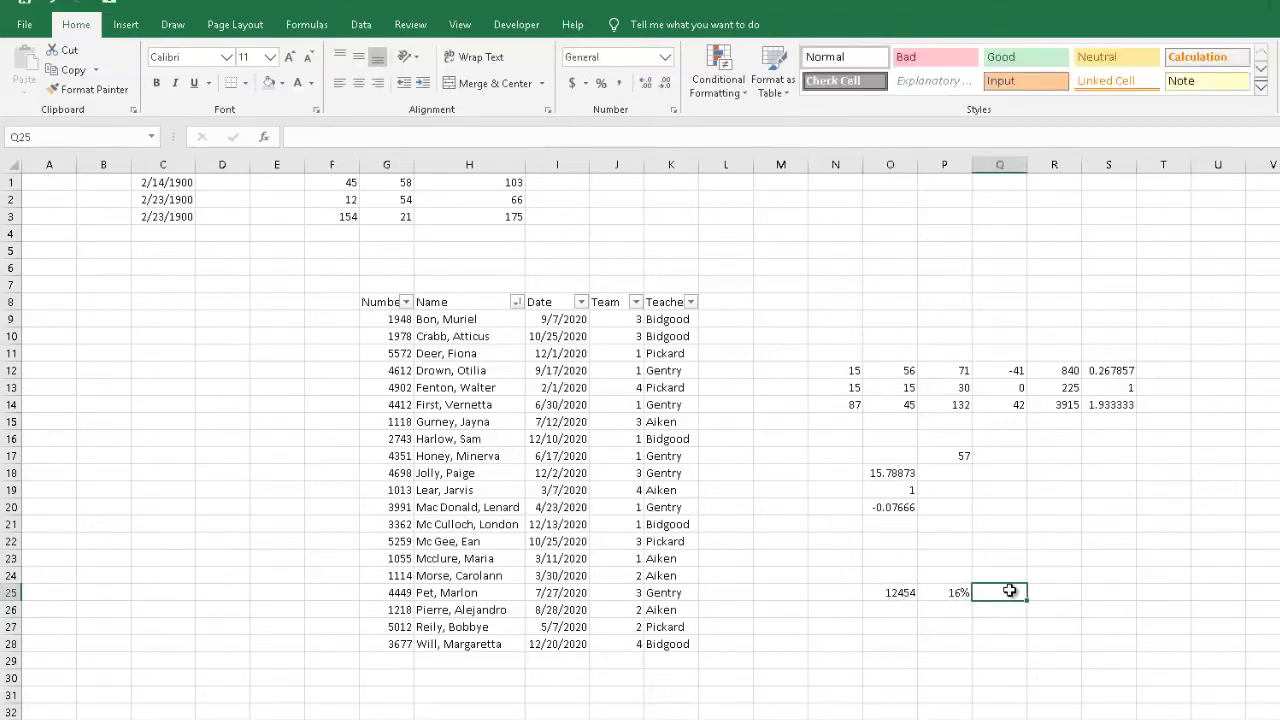
type("=")
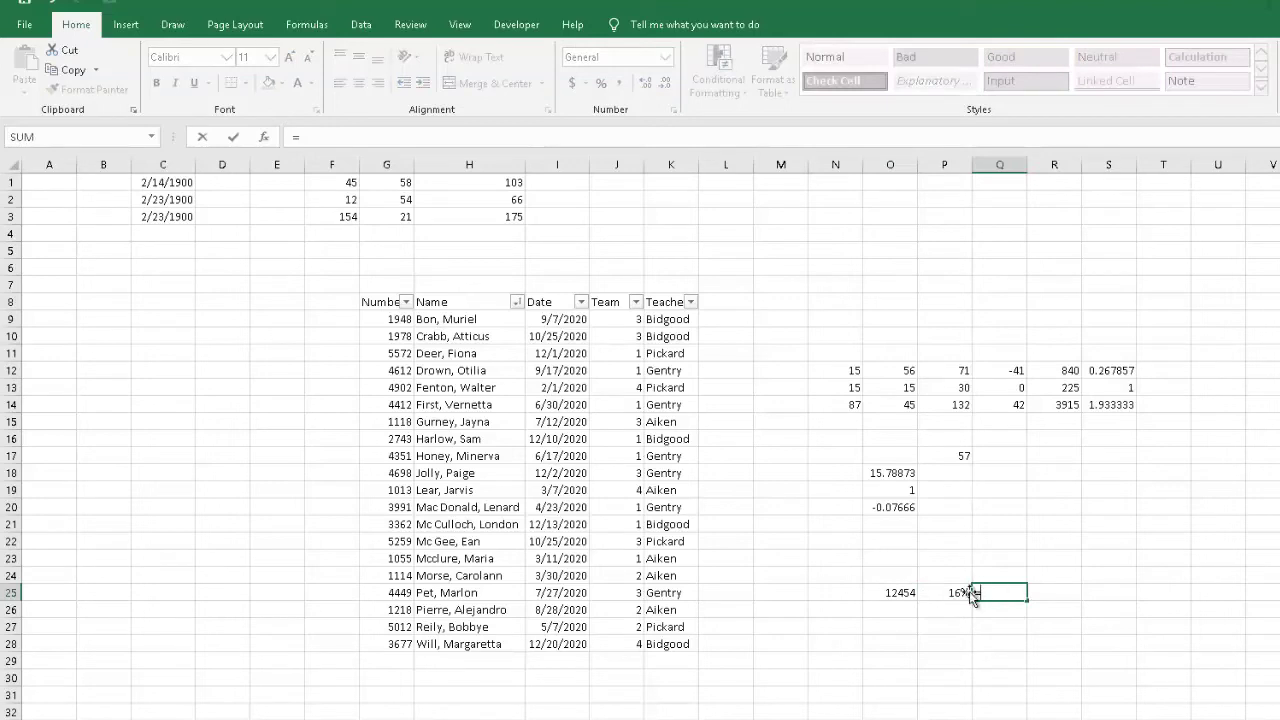
left_click(884, 593)
type("*")
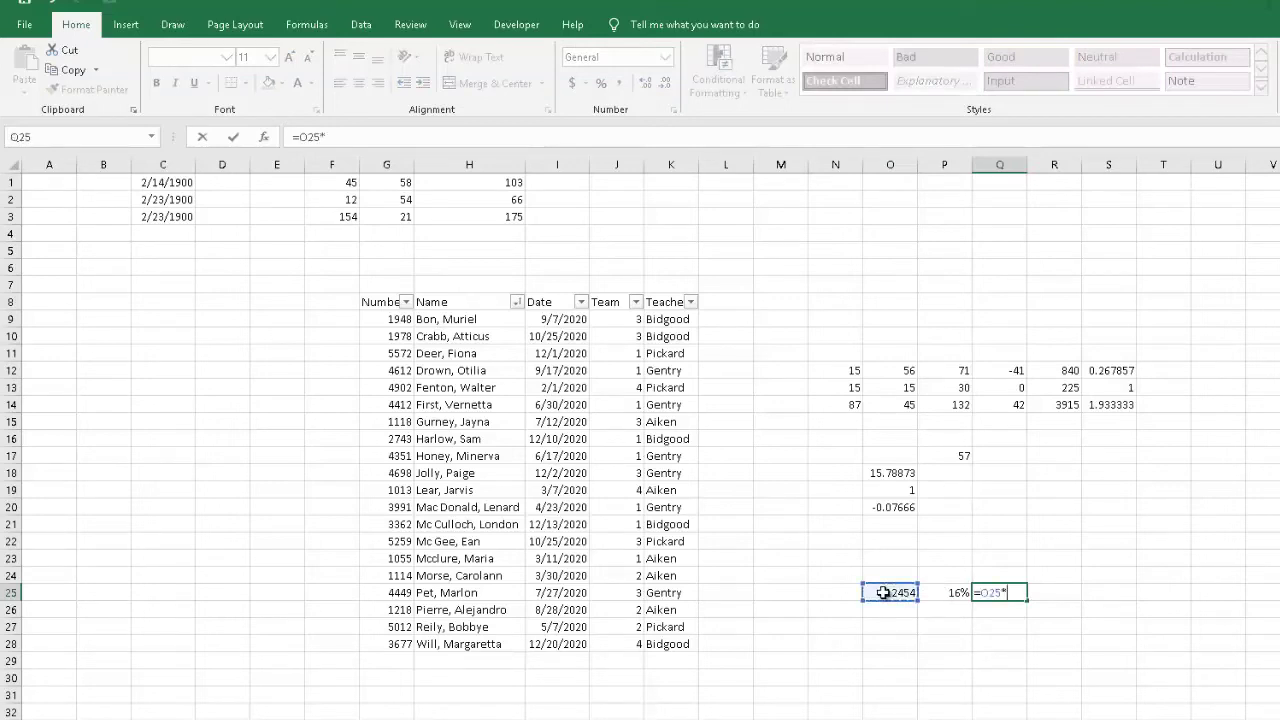
left_click(948, 595)
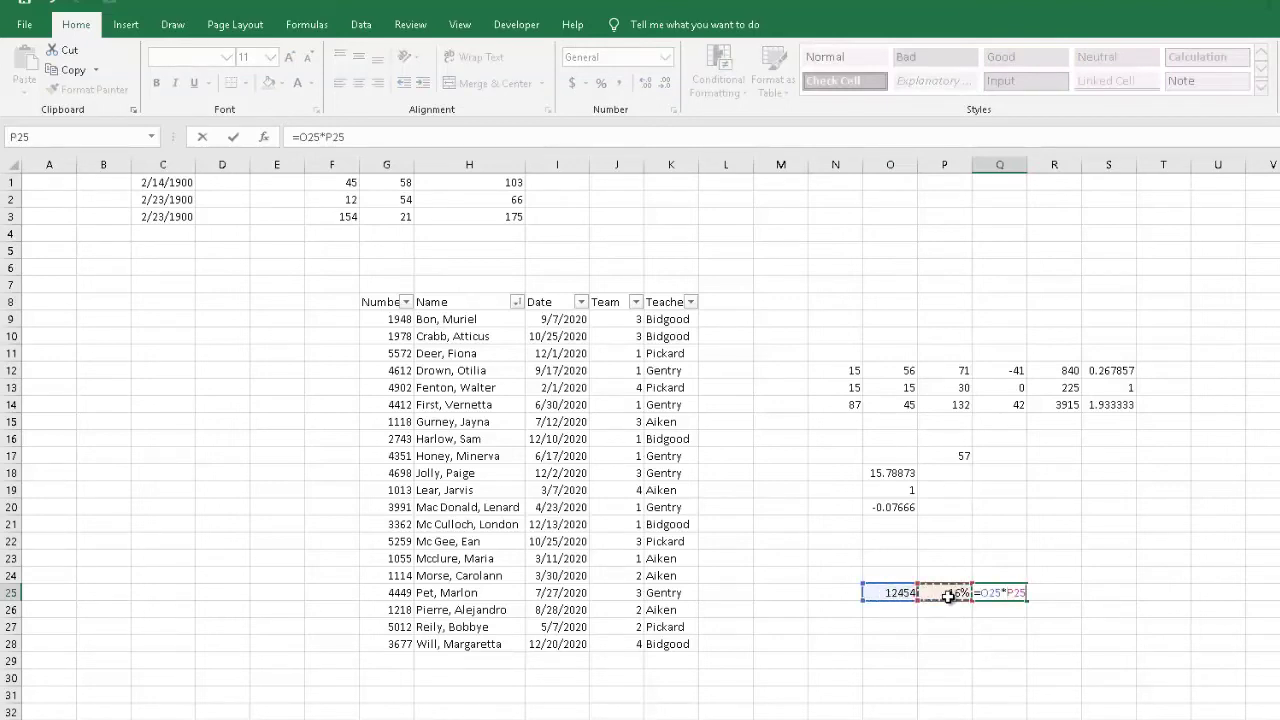
key("Return")
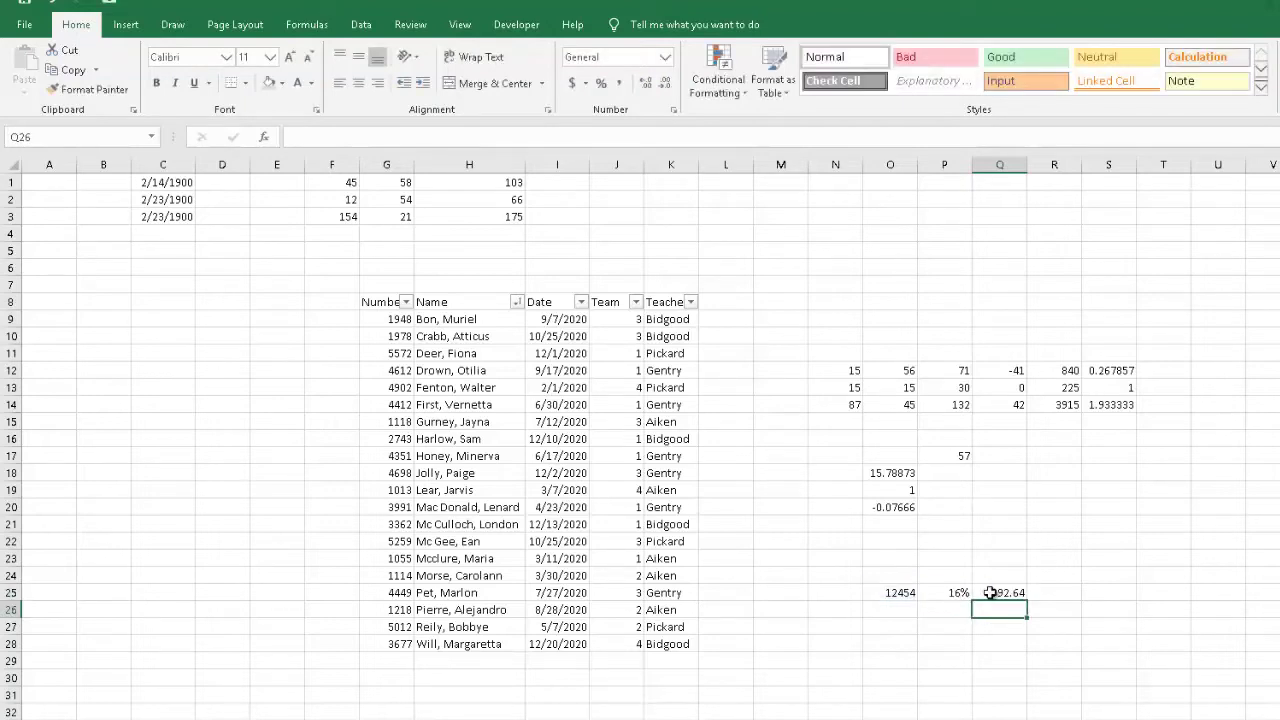
Calculate the same percentage in cell S25 with a decimal multiplier, using the formula =O25*.16
left_click(1085, 597)
type("=")
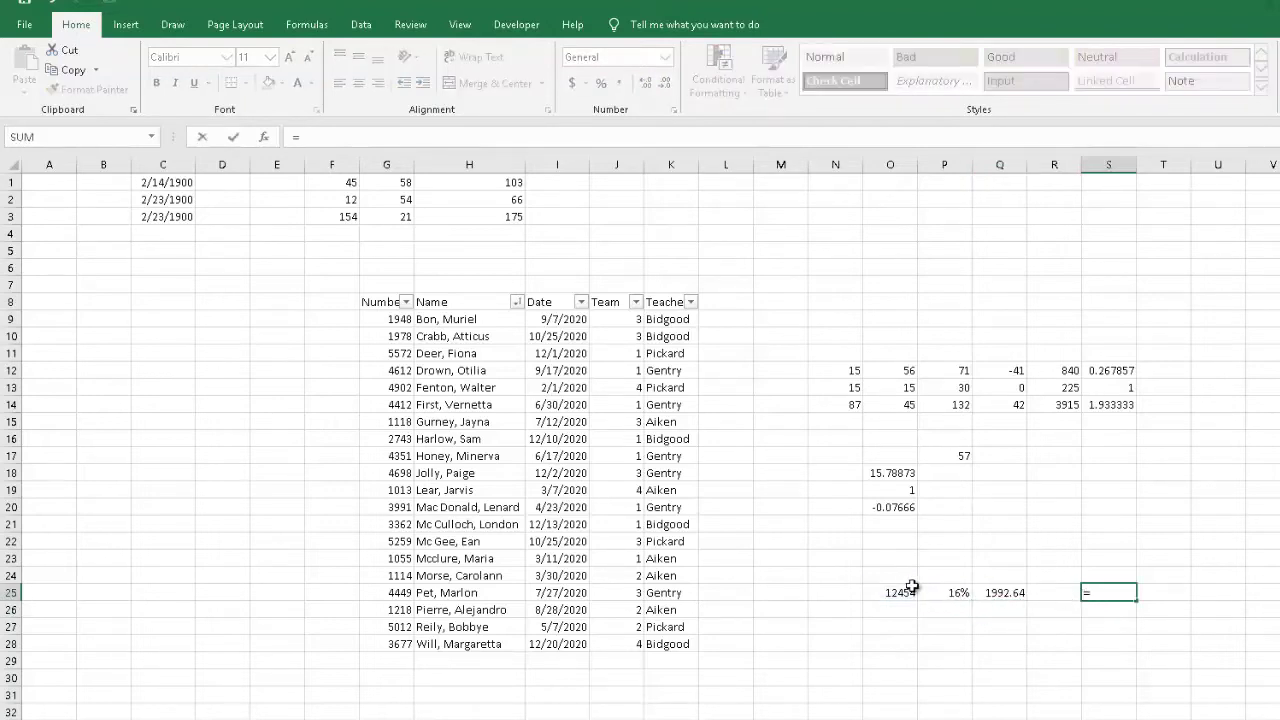
left_click(903, 590)
type("*.16")
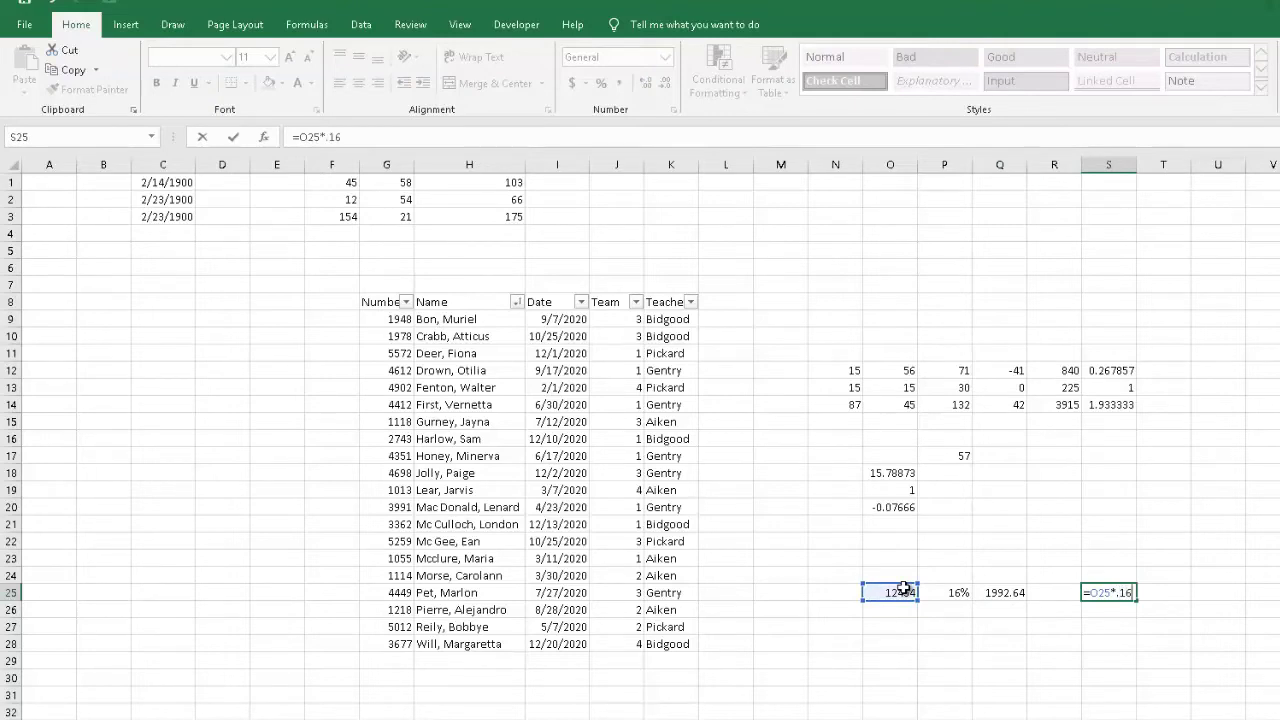
key("Tab")
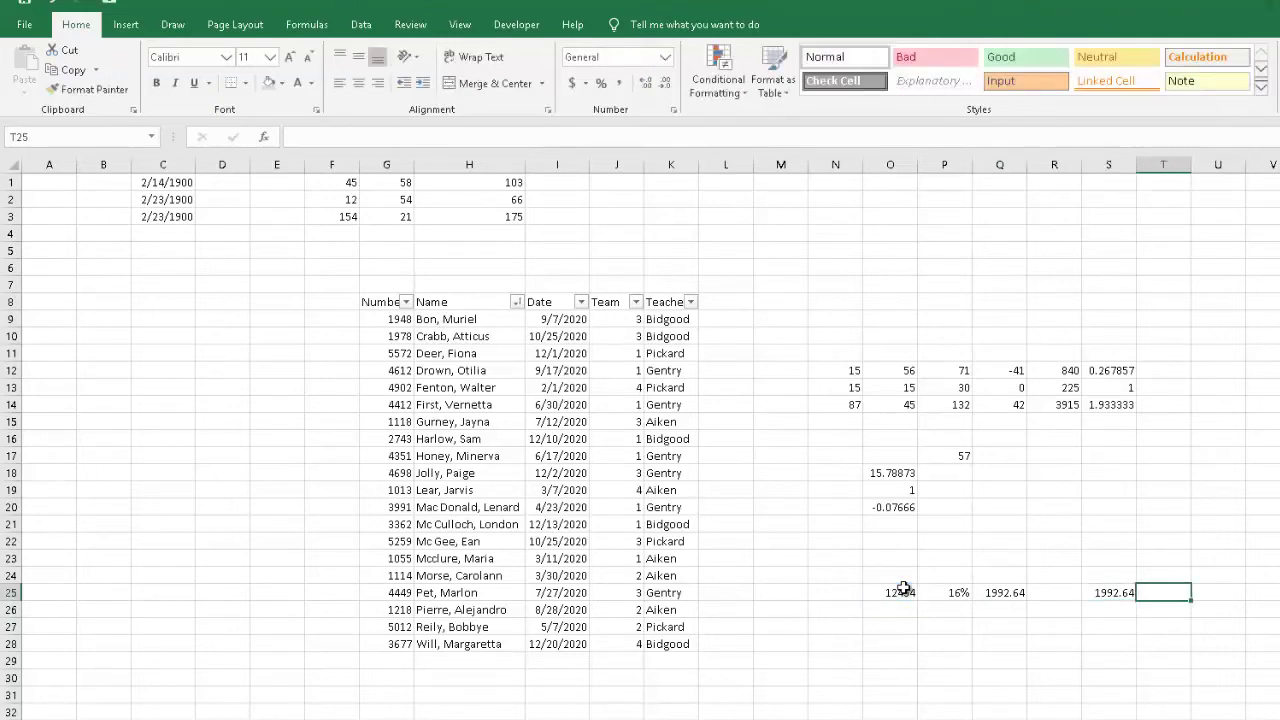
Calculate the percentage in cell T25 with a literal percent value, using the formula =O25*16%
type("=")
left_click(903, 590)
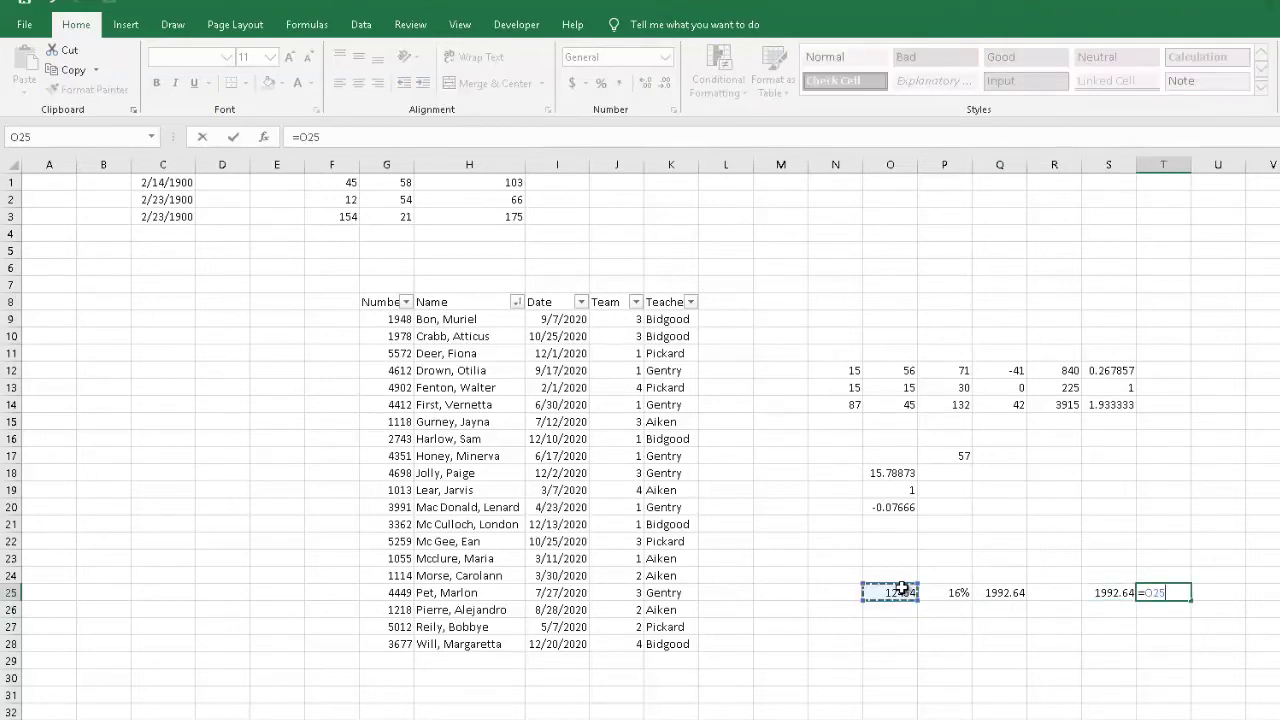
type("*16%")
key("Return")
Review the formulas behind cells T25 and S25 to compare the percent and decimal notations
key("Up")
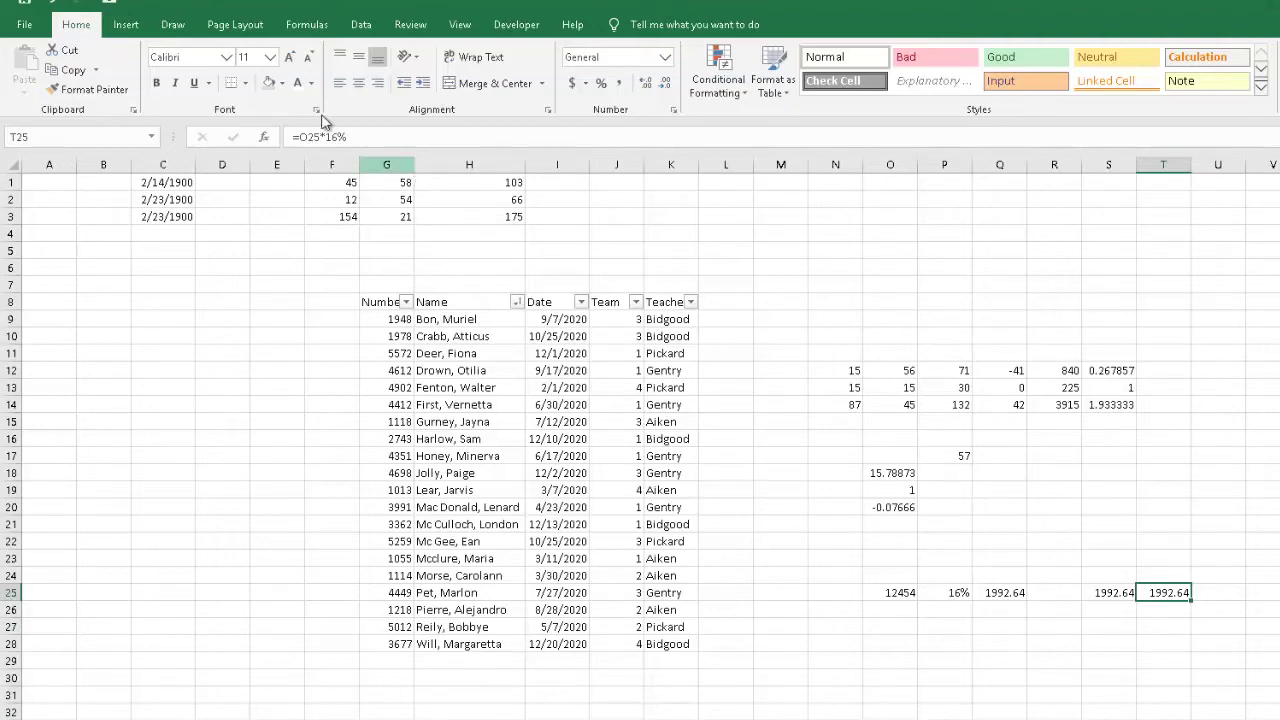
left_click(1095, 592)
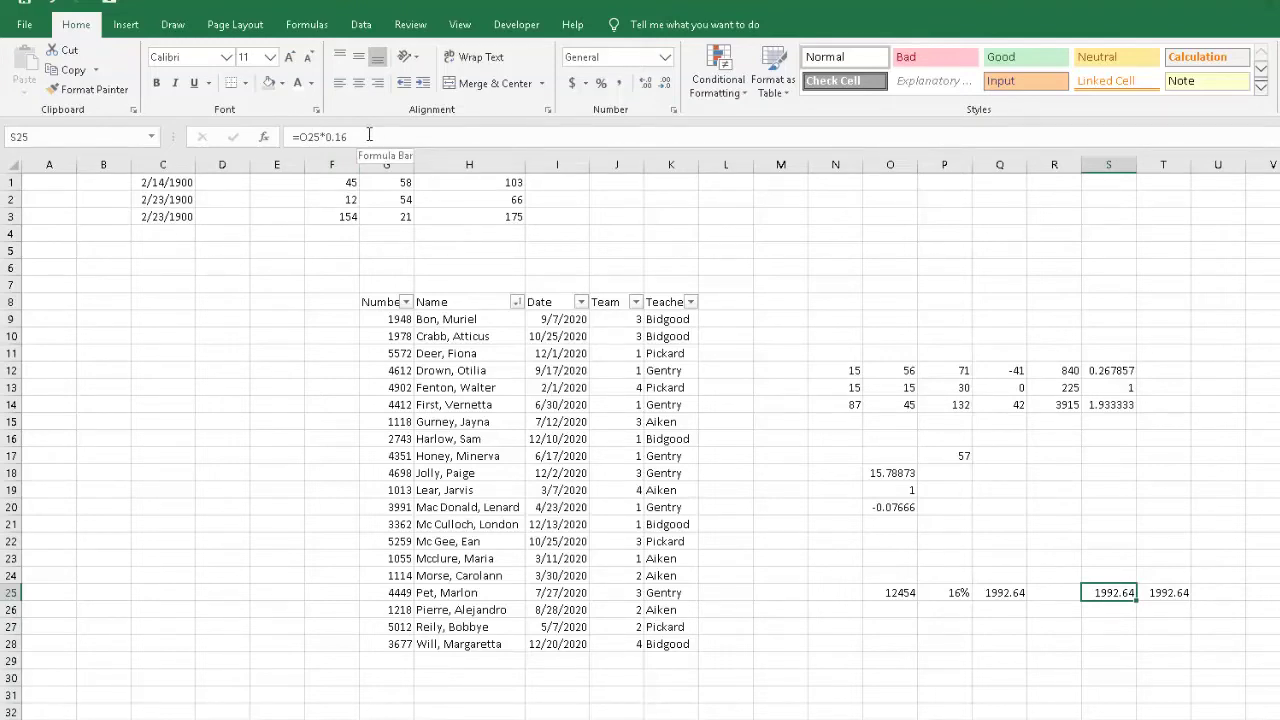
left_click(1161, 520)
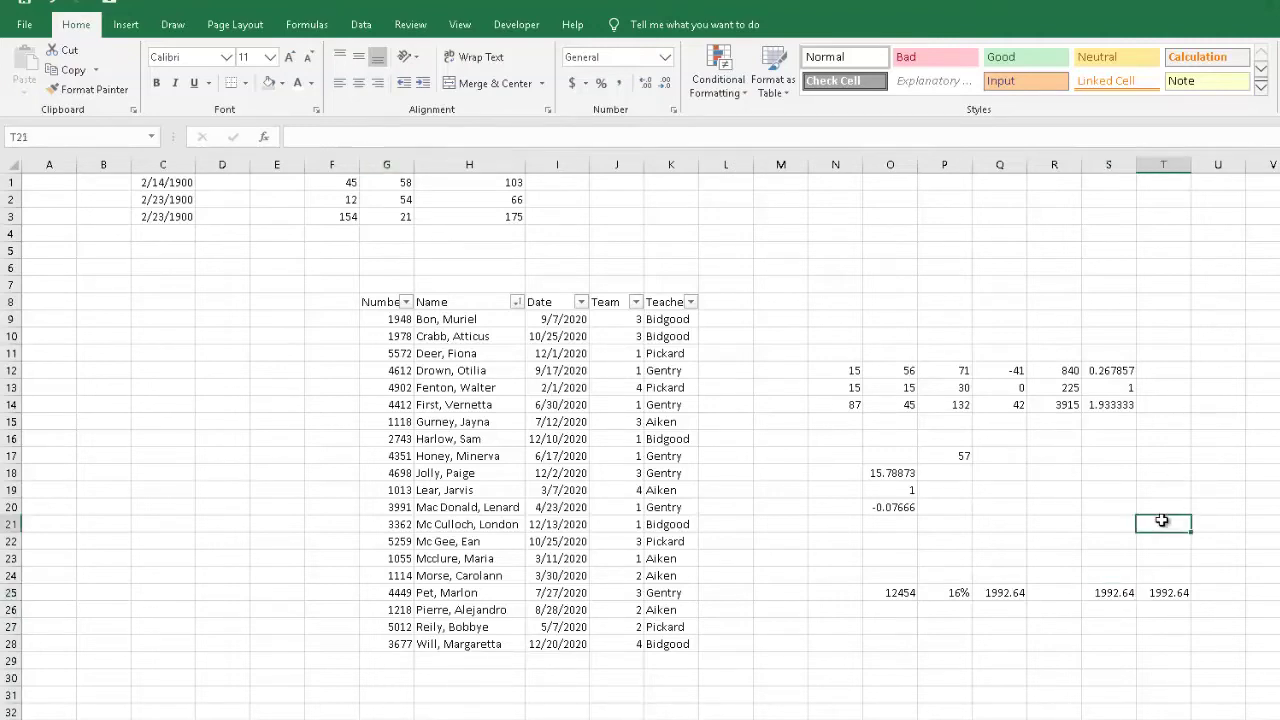
left_click(1095, 592)
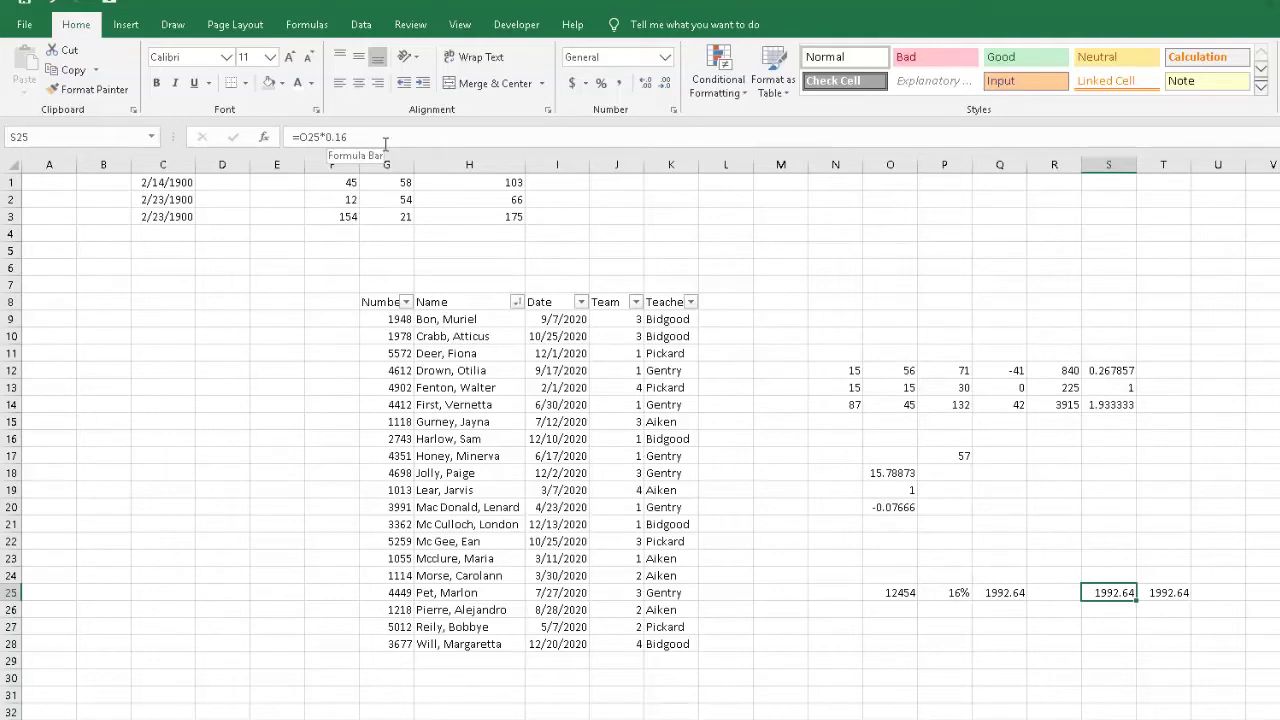
left_click(995, 541)
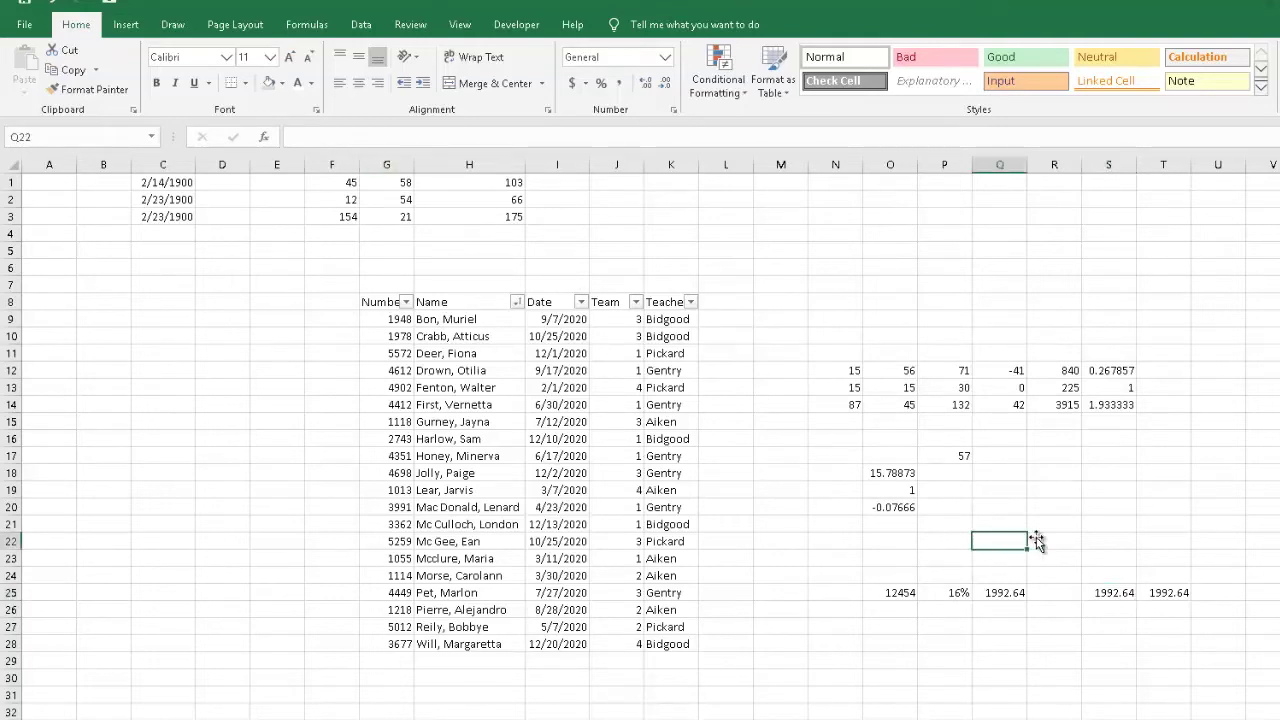
left_click(1097, 538)
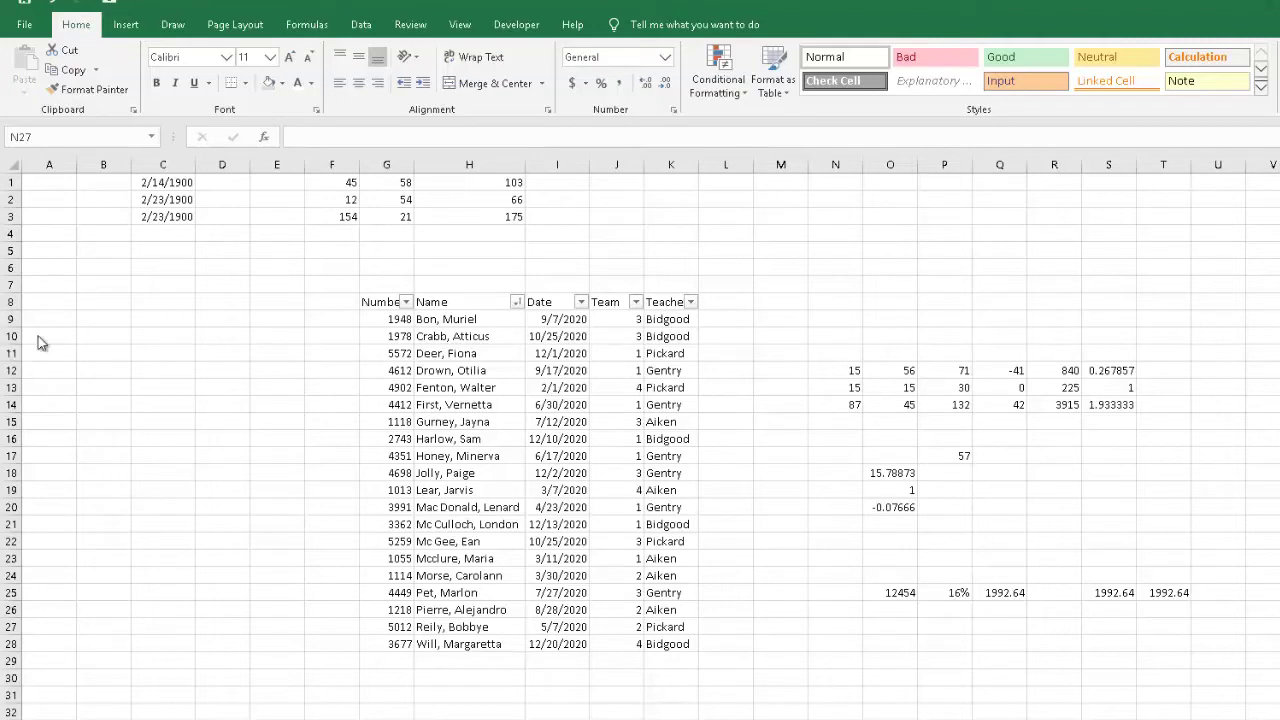
Clear the contents of P11:U25 and the column O entries below row 14, keeping the numbers in N12:O14
left_click_drag(931, 345, 1229, 594)
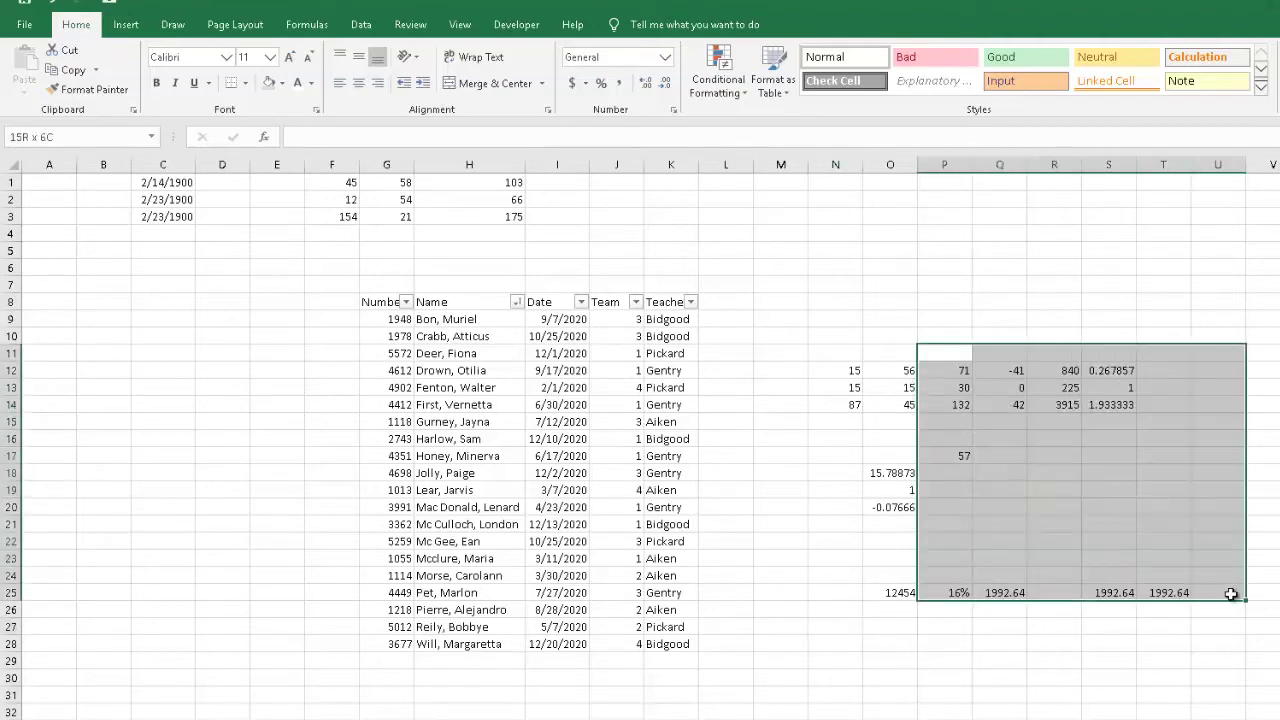
key("Delete")
left_click_drag(880, 451, 890, 541)
left_click(1000, 462)
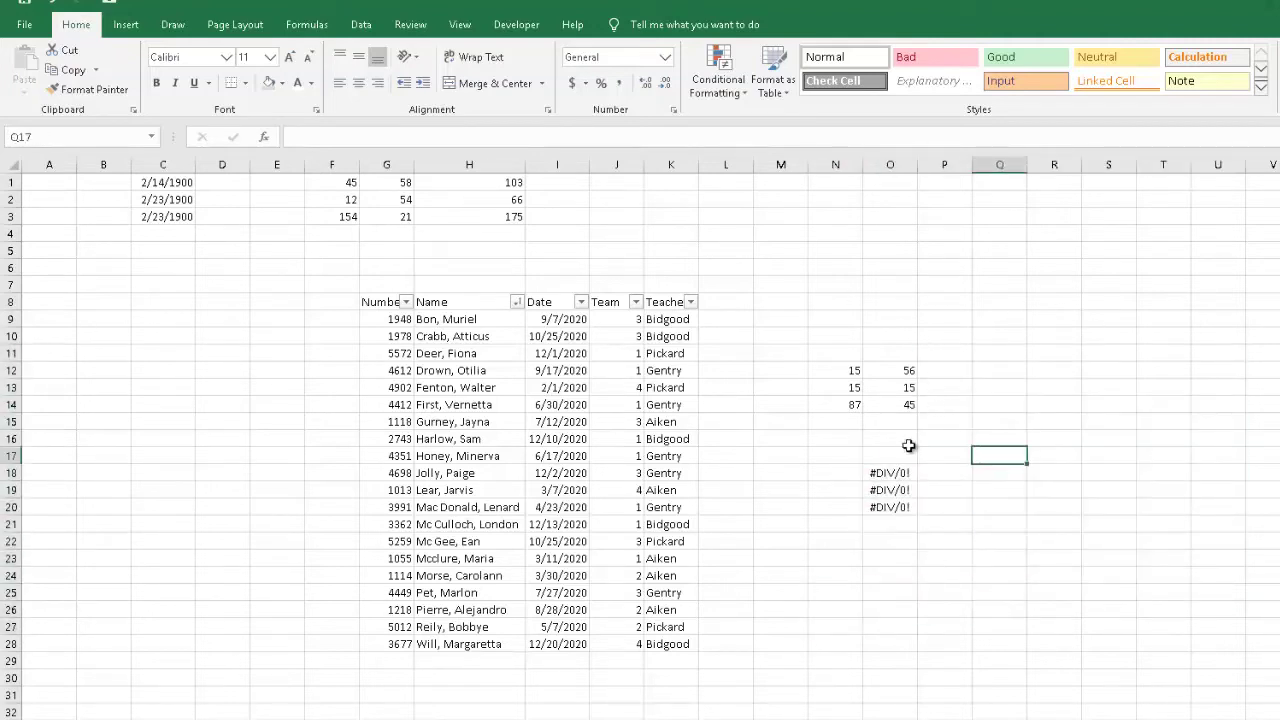
left_click_drag(905, 452, 902, 536)
key("Delete")
Sum the two numbers in N12:O12 into cell P12 with AutoSum
left_click(919, 392)
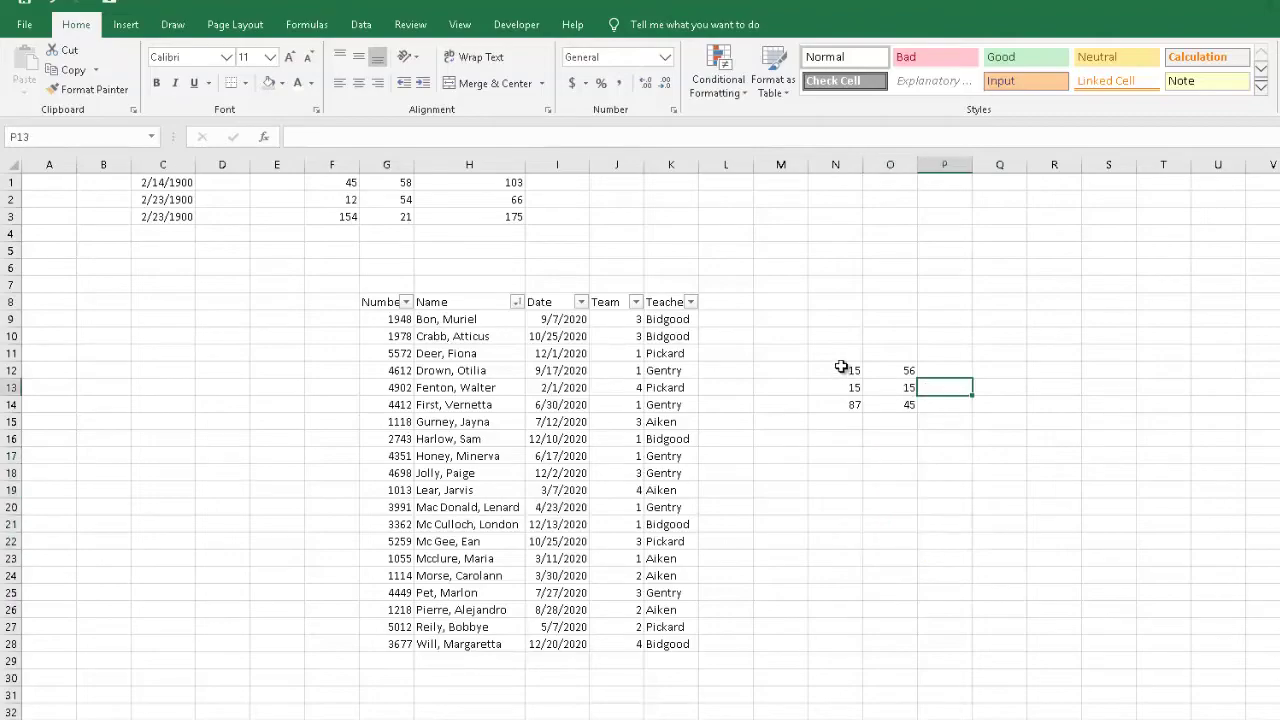
left_click_drag(840, 370, 903, 370)
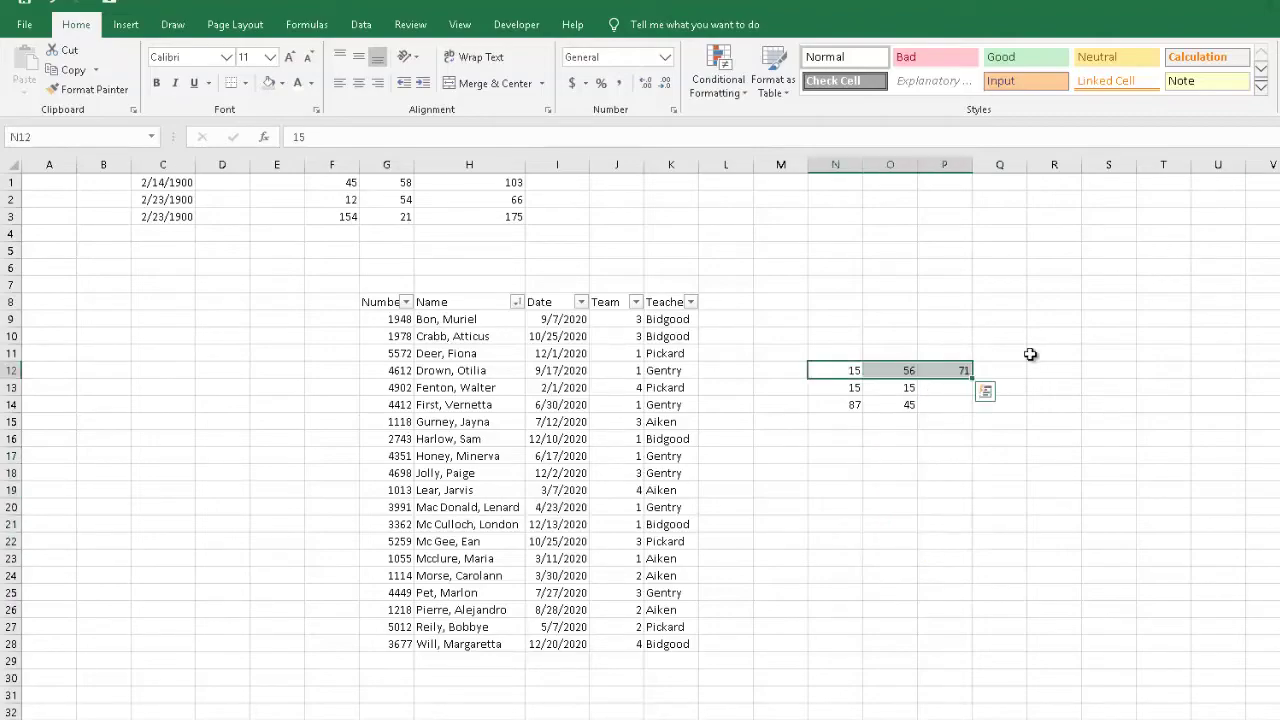
Enter the formula =N12+O12 in cell P12 and fill it down through P14
left_click(963, 366)
key("alt+equal")
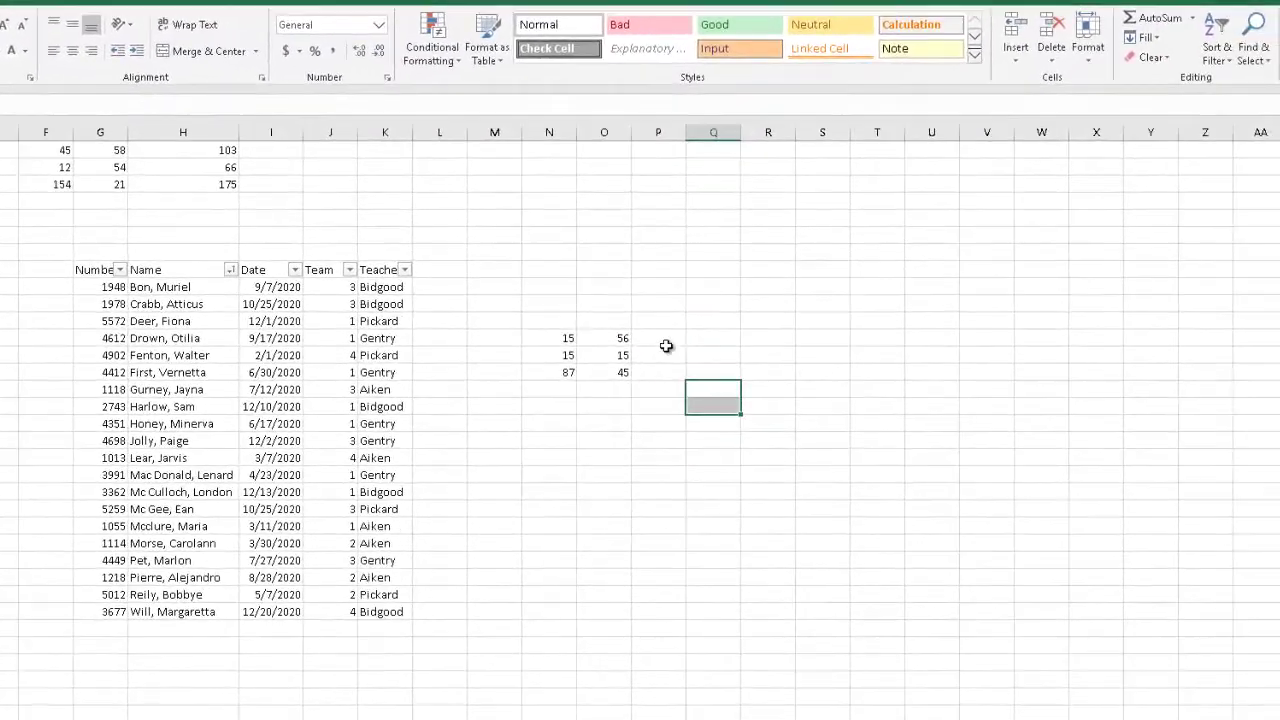
left_click(760, 348)
type("=")
left_click(566, 337)
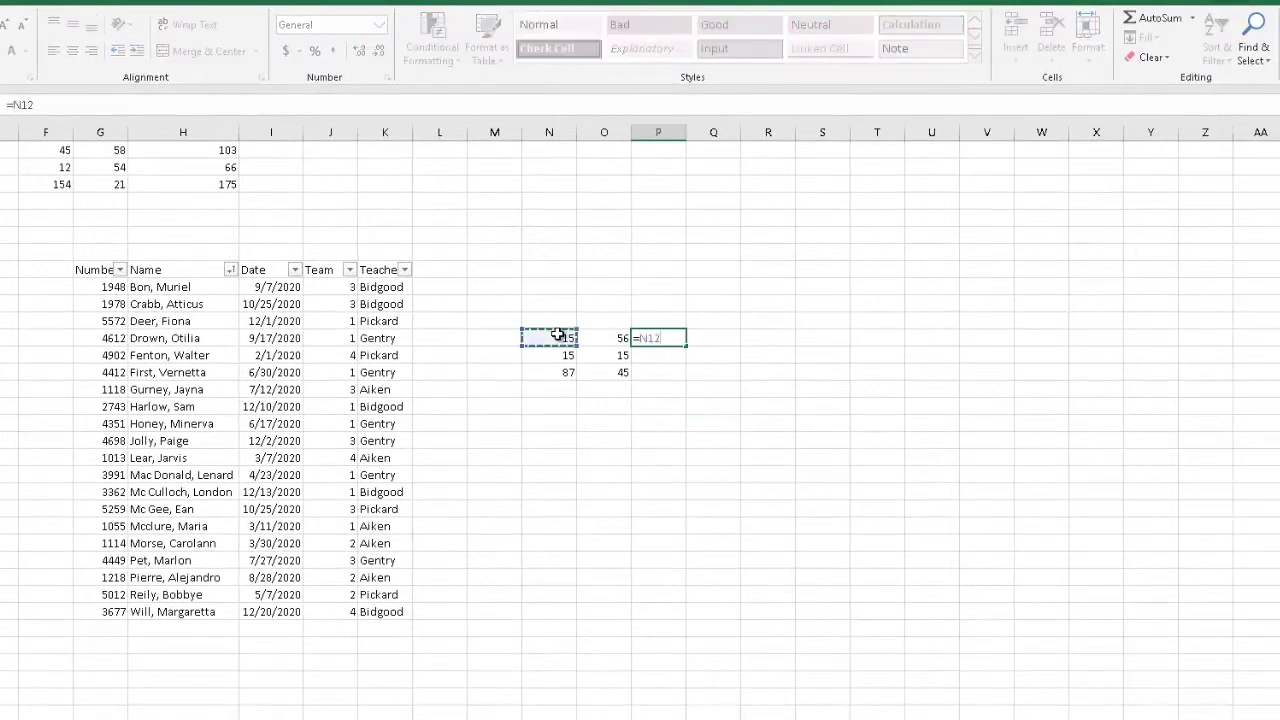
type("+")
left_click(594, 337)
key("Return")
left_click_drag(686, 346, 688, 378)
Clear the values in cells O13:O14
left_click(612, 356)
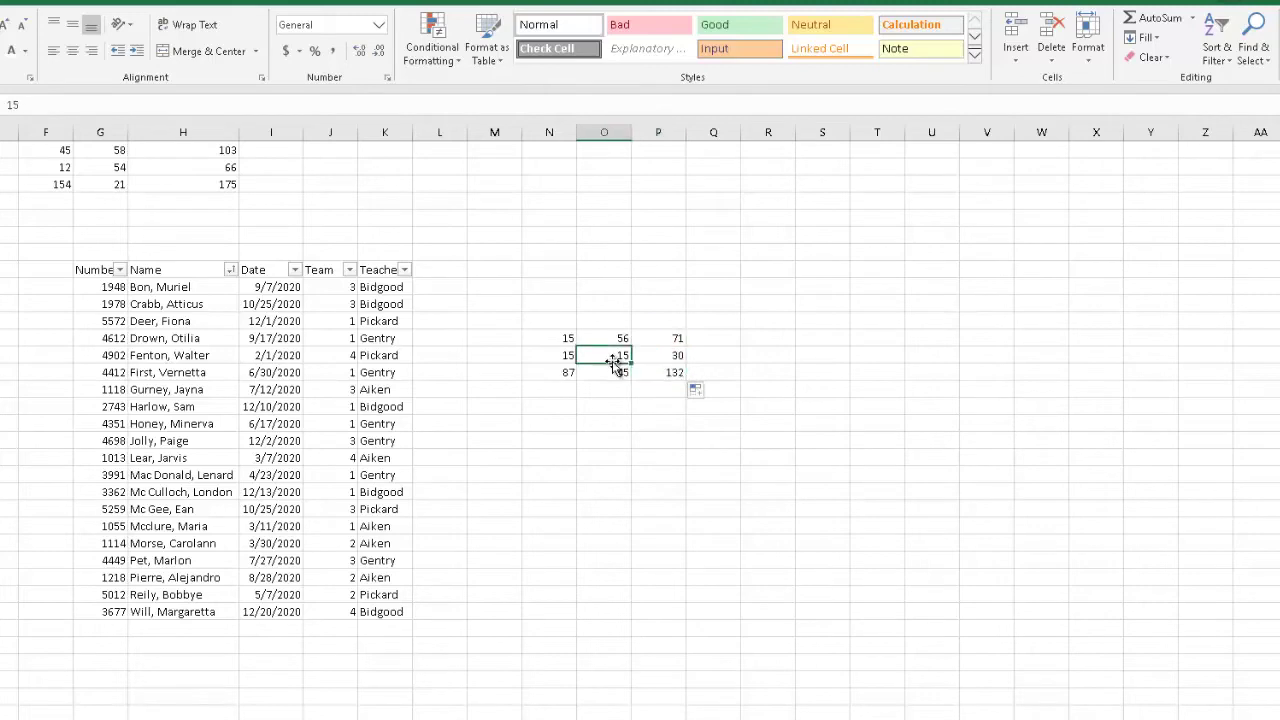
left_click(563, 352)
left_click(604, 358)
left_click_drag(604, 362, 603, 380)
key("Delete")
left_click(642, 442)
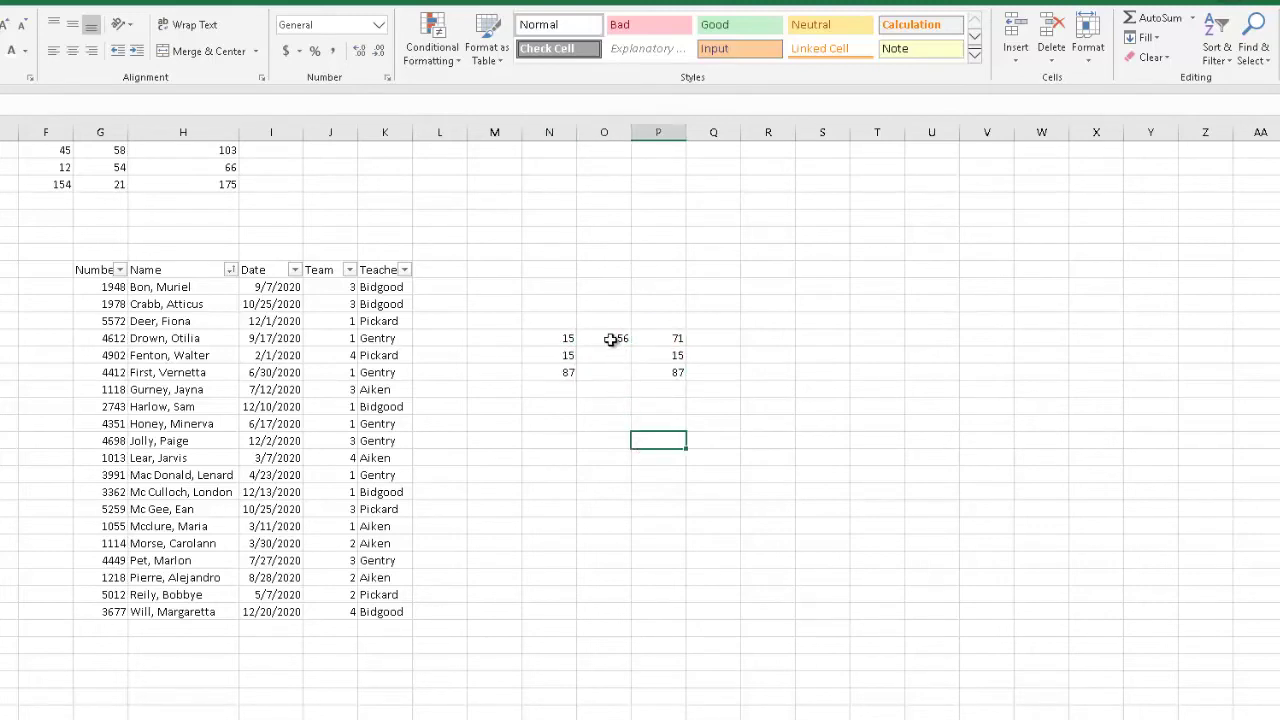
Change the value in cell N13 to 78
left_click(615, 340)
left_click(566, 339)
left_click(611, 342)
left_click(562, 355)
left_click(612, 341)
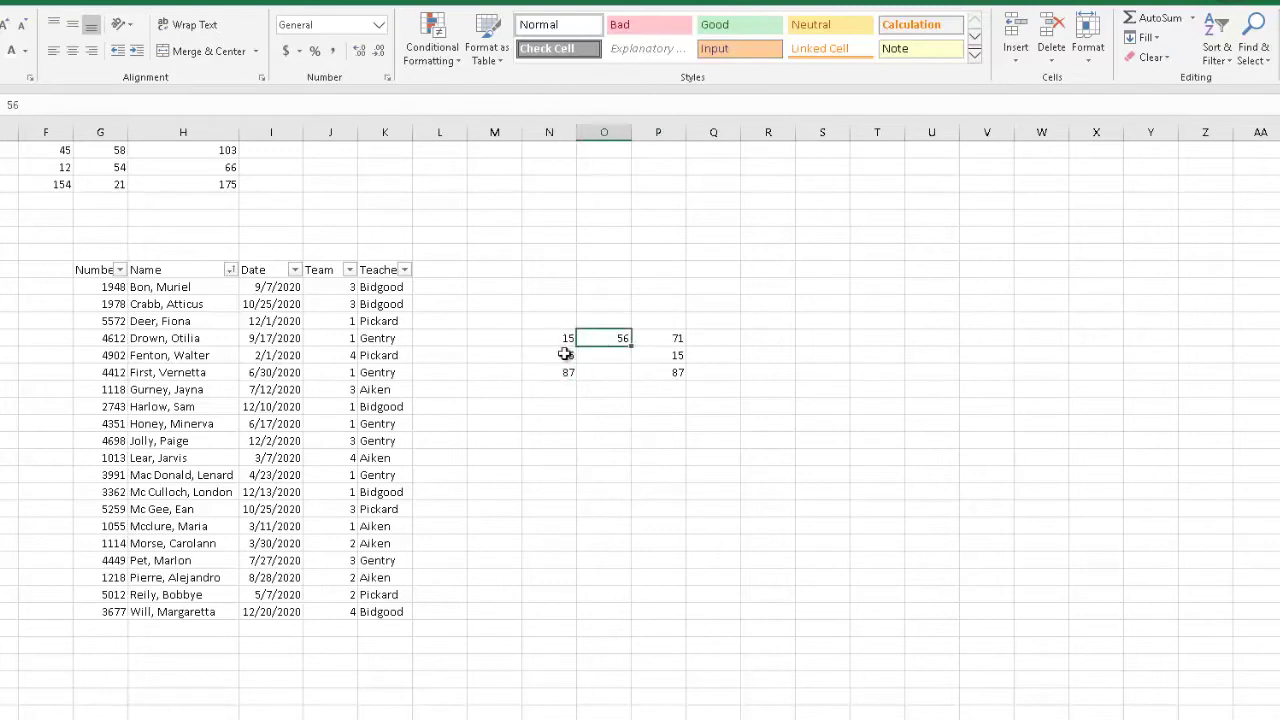
left_click(563, 354)
type("78")
key("Return")
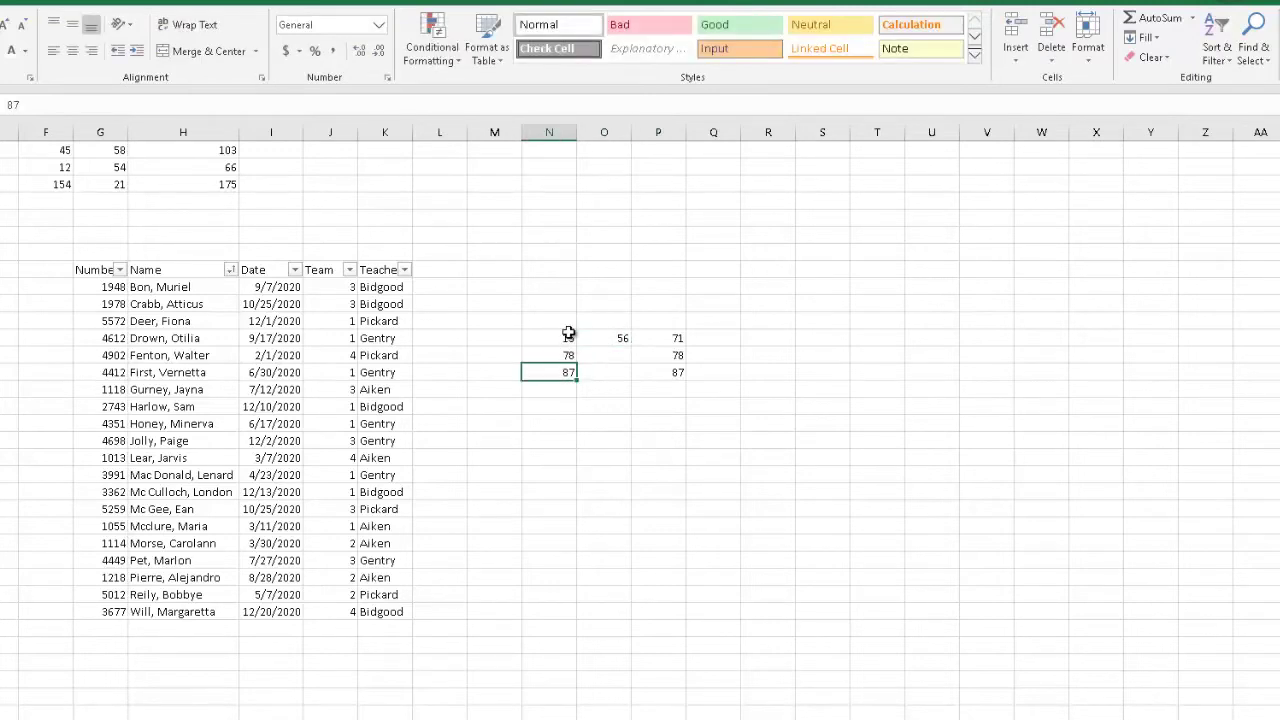
Review how the values in N12:N14 and the single value in O12 feed the sums in P12:P14
left_click(568, 338)
left_click(566, 370)
left_click(612, 341)
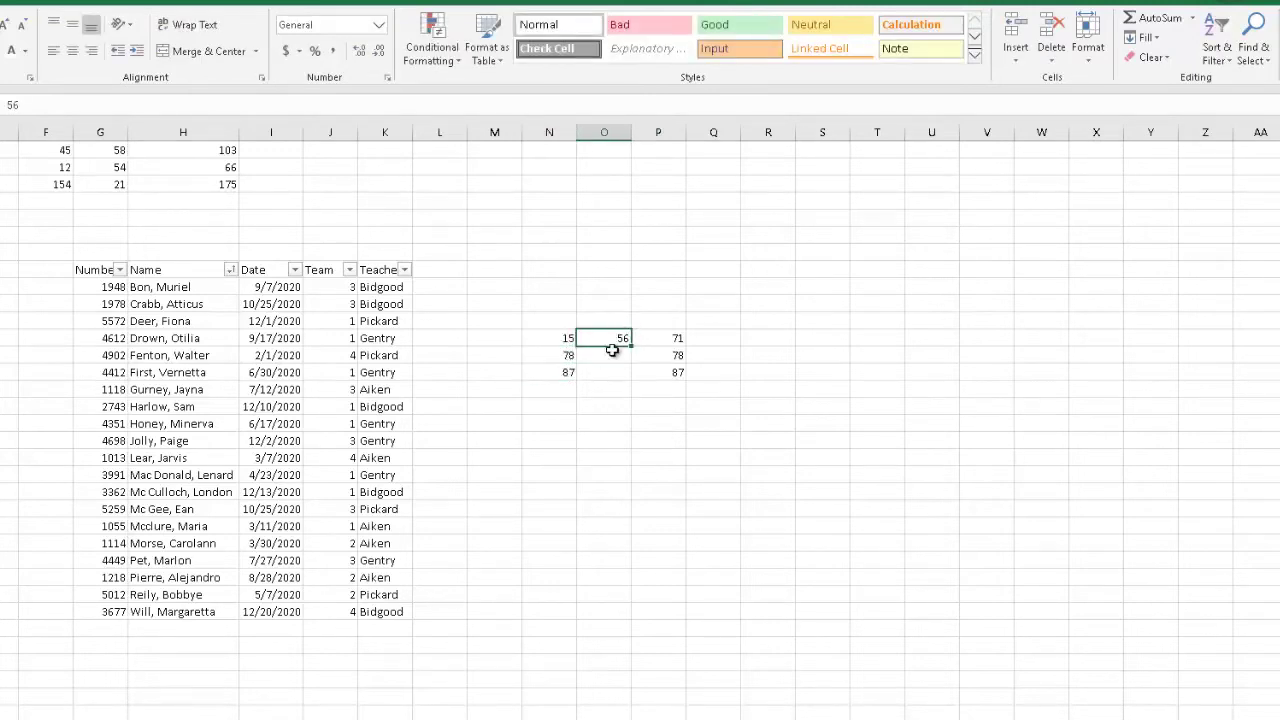
left_click_drag(566, 339, 569, 371)
left_click(618, 346)
left_click(656, 341)
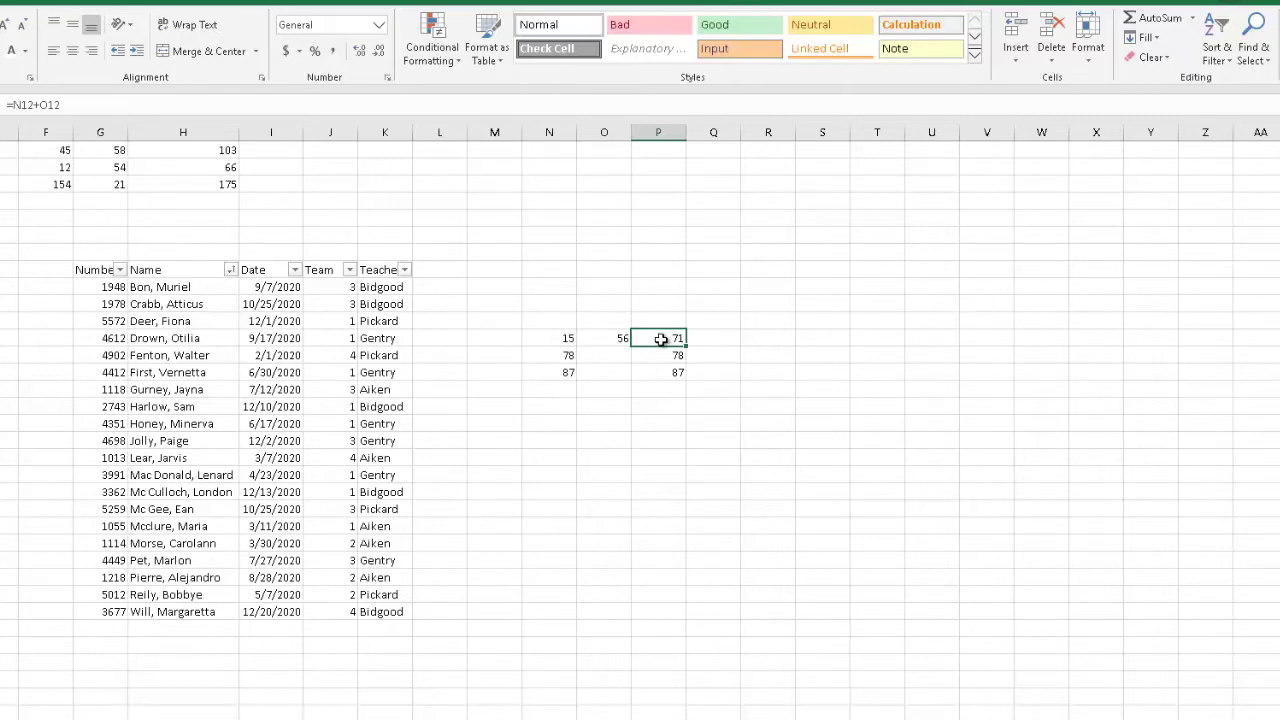
left_click_drag(660, 339, 660, 374)
left_click(649, 338)
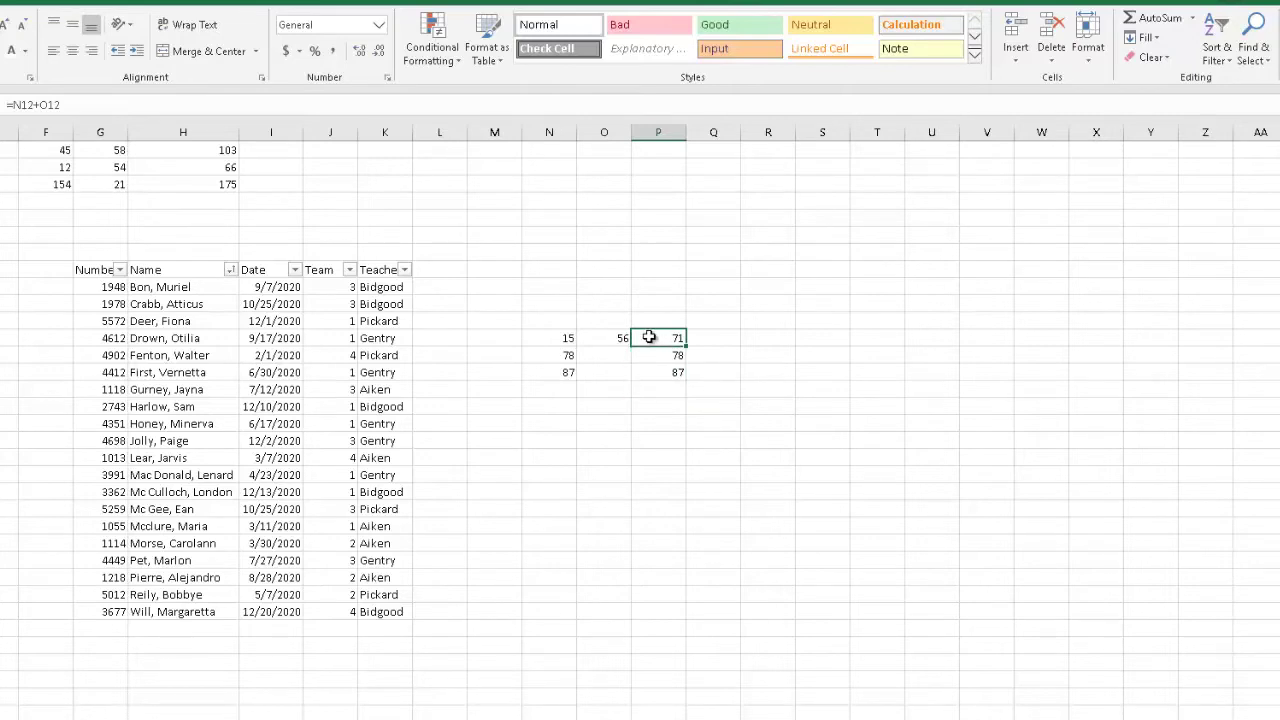
left_click(567, 339)
left_click(665, 340)
left_click(541, 338)
left_click(599, 337)
left_click(654, 337)
left_click(662, 355)
left_click(587, 376)
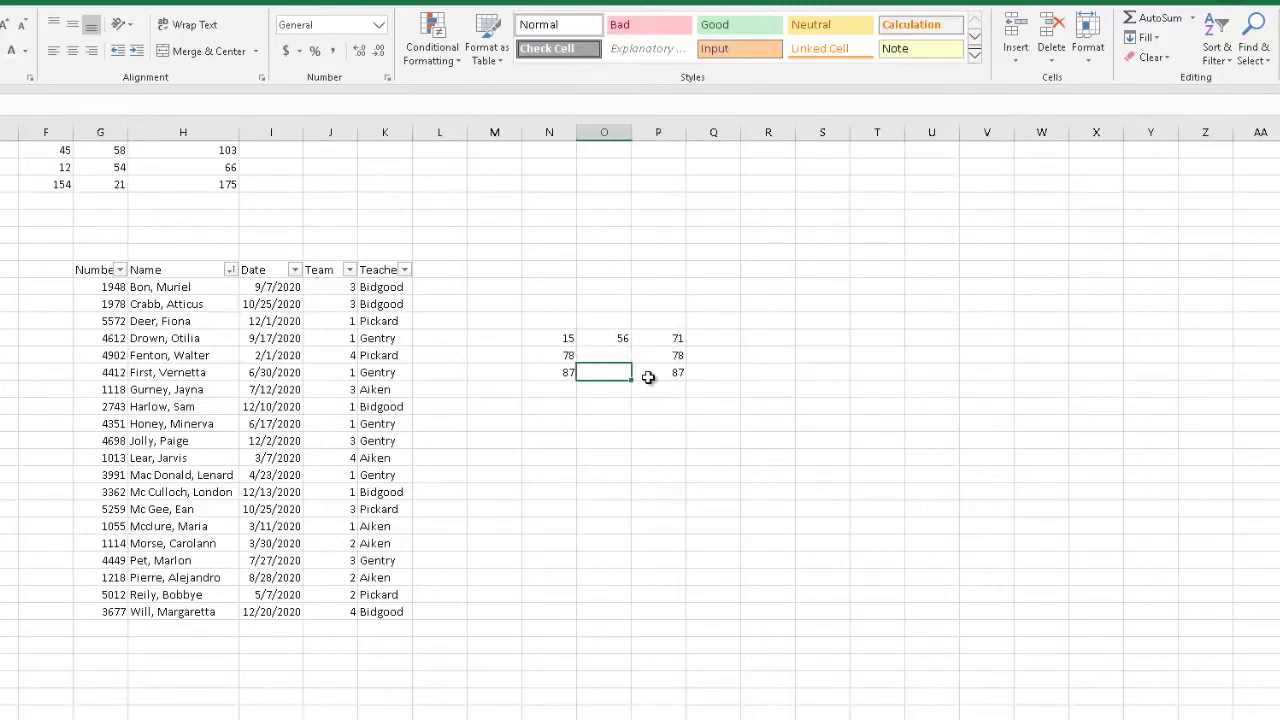
left_click(658, 379)
left_click_drag(613, 357, 610, 371)
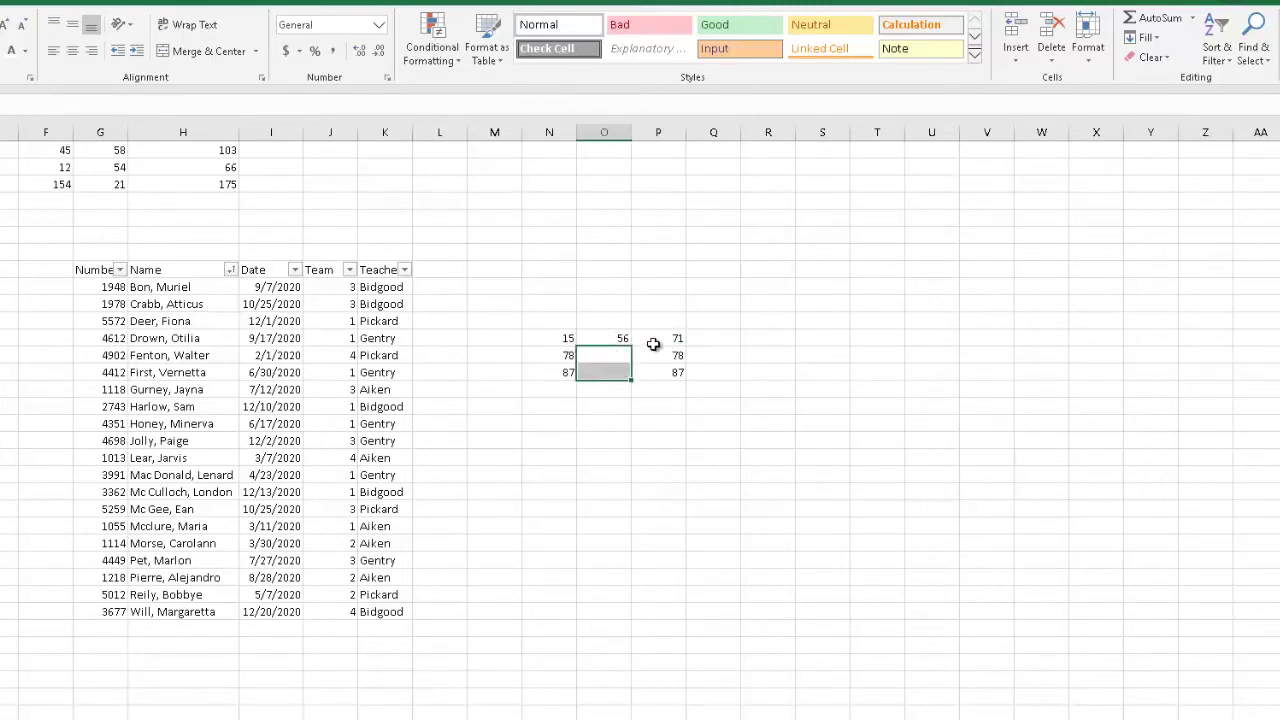
Examine which column O cells the formulas in P12:P14 refer to, including the empty cells O13:O14
left_click(640, 338)
key("Down")
key("Down")
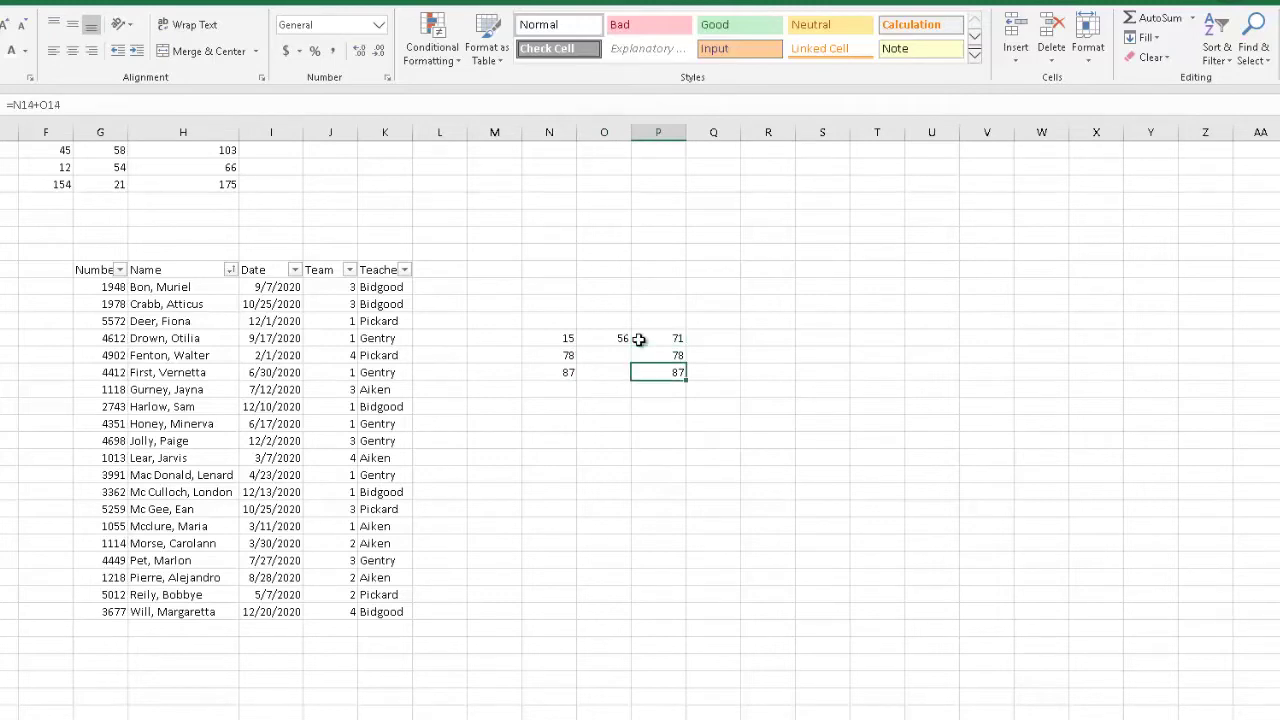
key("Left")
key("Up")
key("Down")
key("Down")
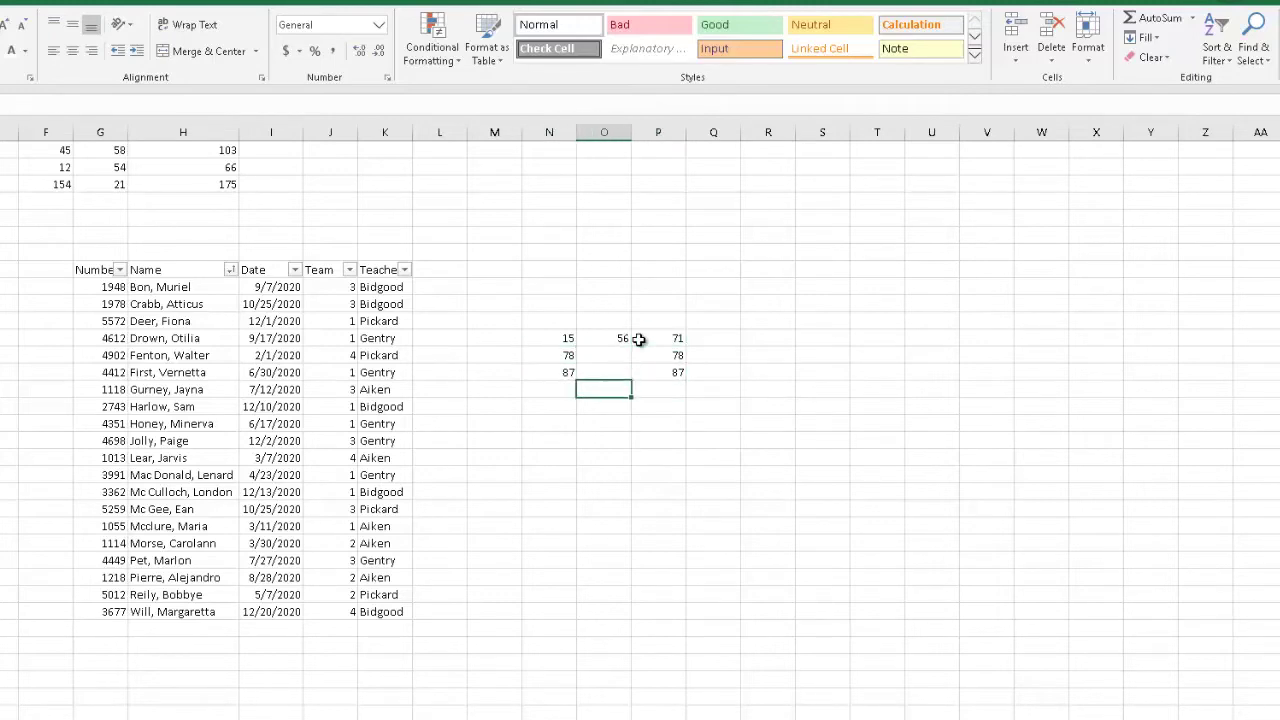
key("Up")
key("Up")
Replace the formula in P12 with =N12+$O$12, using an absolute reference to O12, and fill it down through P14
left_click(638, 340)
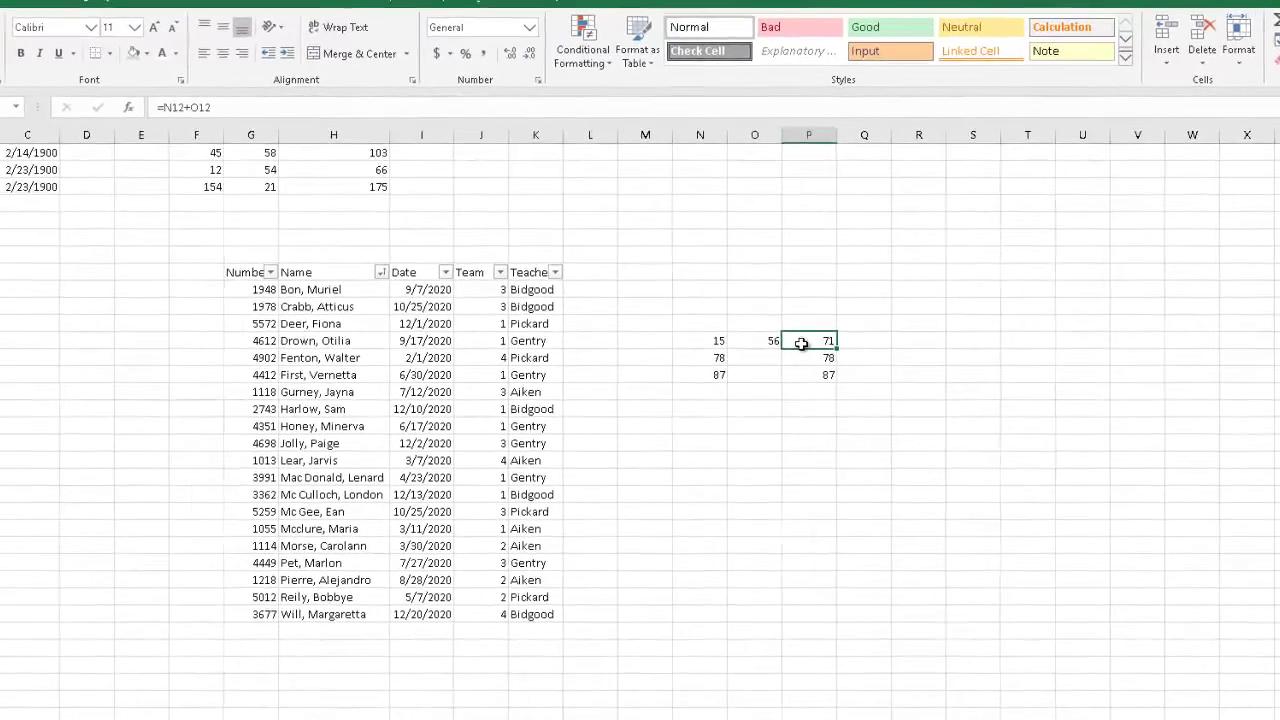
key("BackSpace")
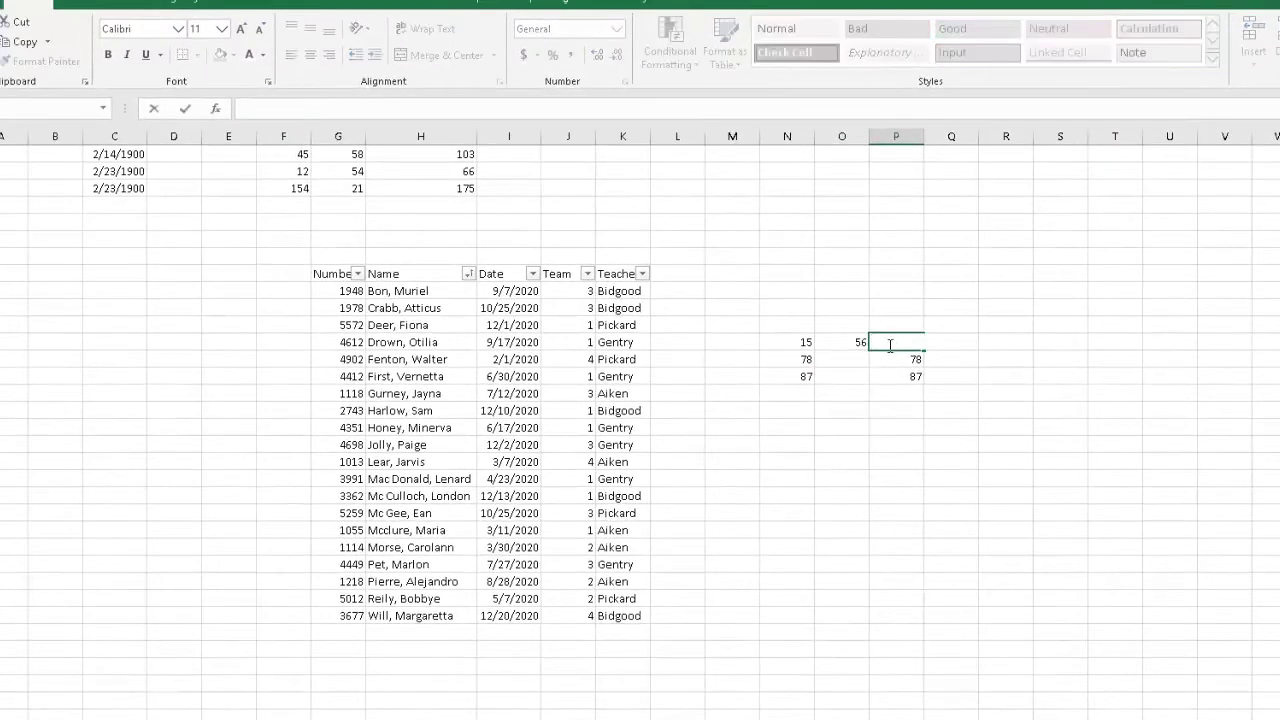
type("=")
left_click(793, 343)
type("+")
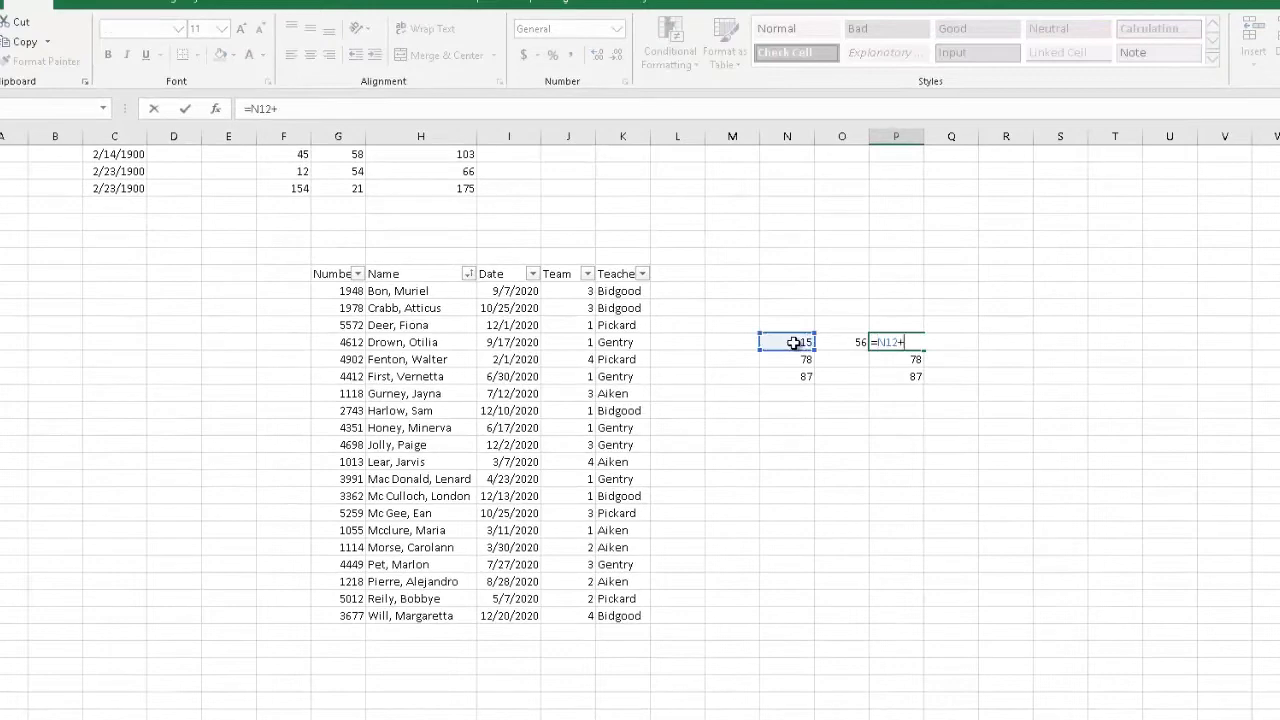
left_click(832, 339)
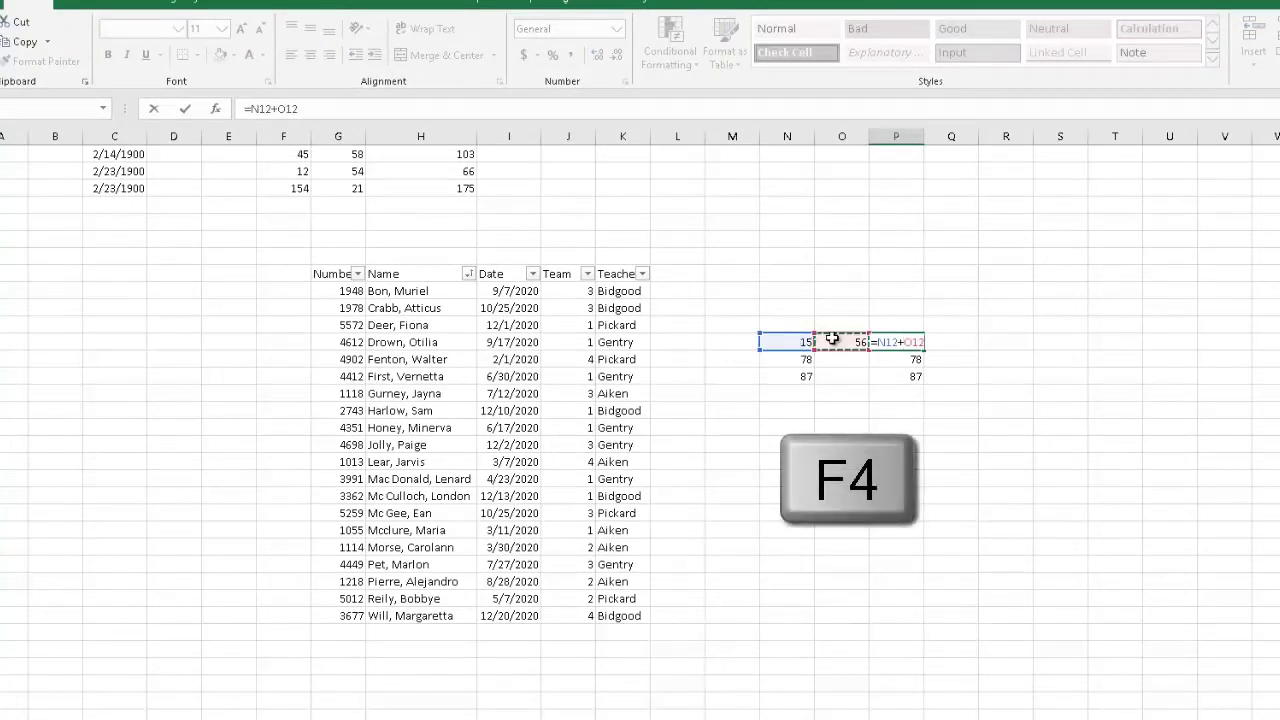
key("F4")
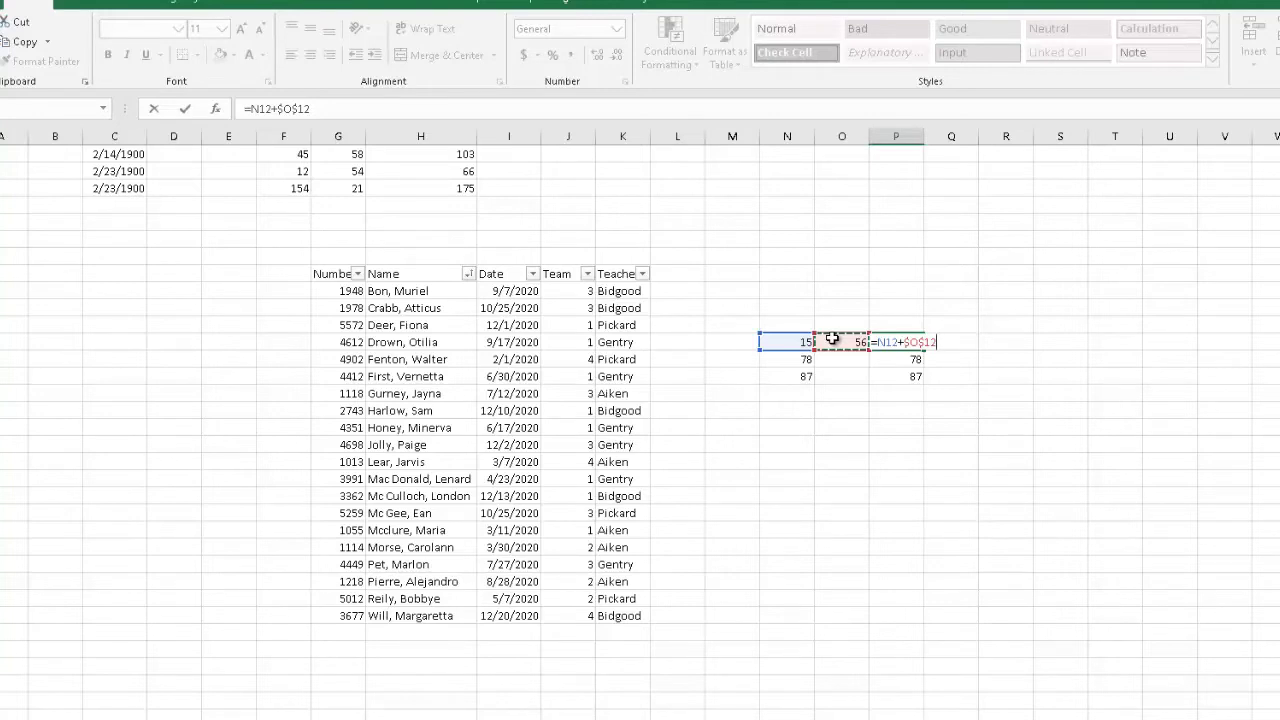
key("F4")
key("F4")
key("F4")
key("F4")
key("F4")
key("F4")
key("F4")
key("F4")
key("F4")
key("F4")
key("F4")
key("F4")
key("Return")
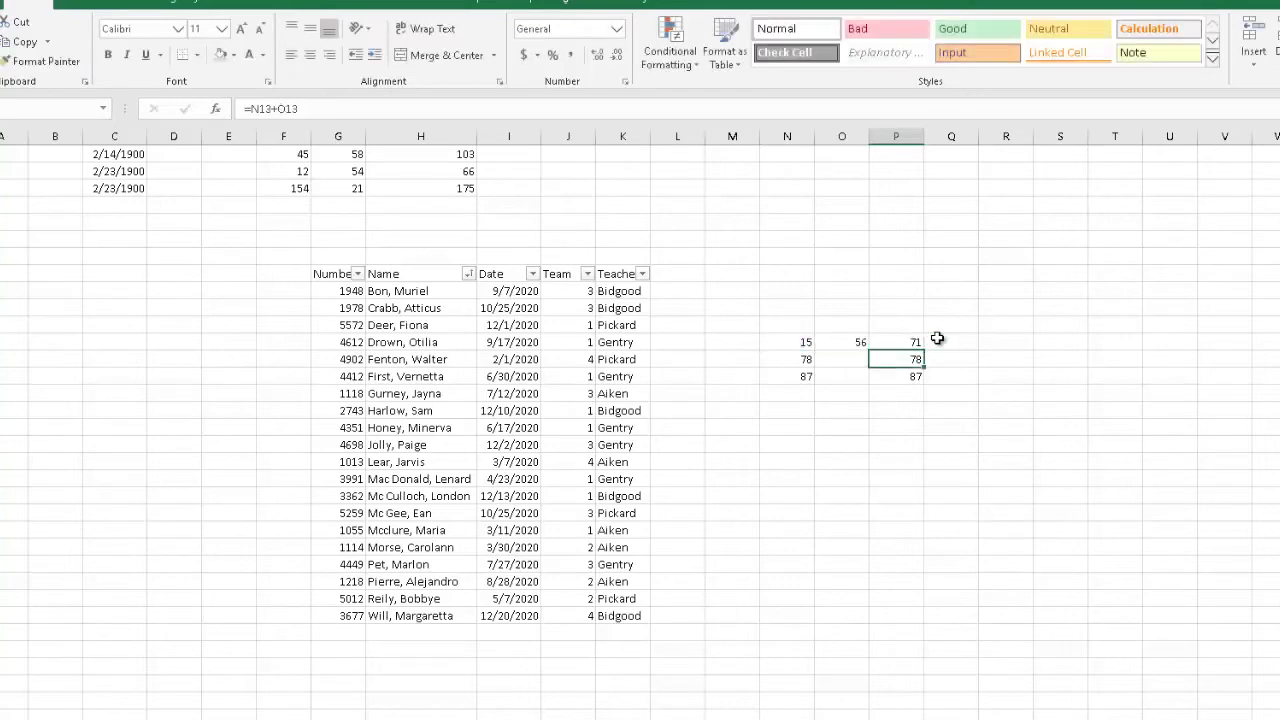
left_click(912, 342)
left_click_drag(924, 350, 926, 387)
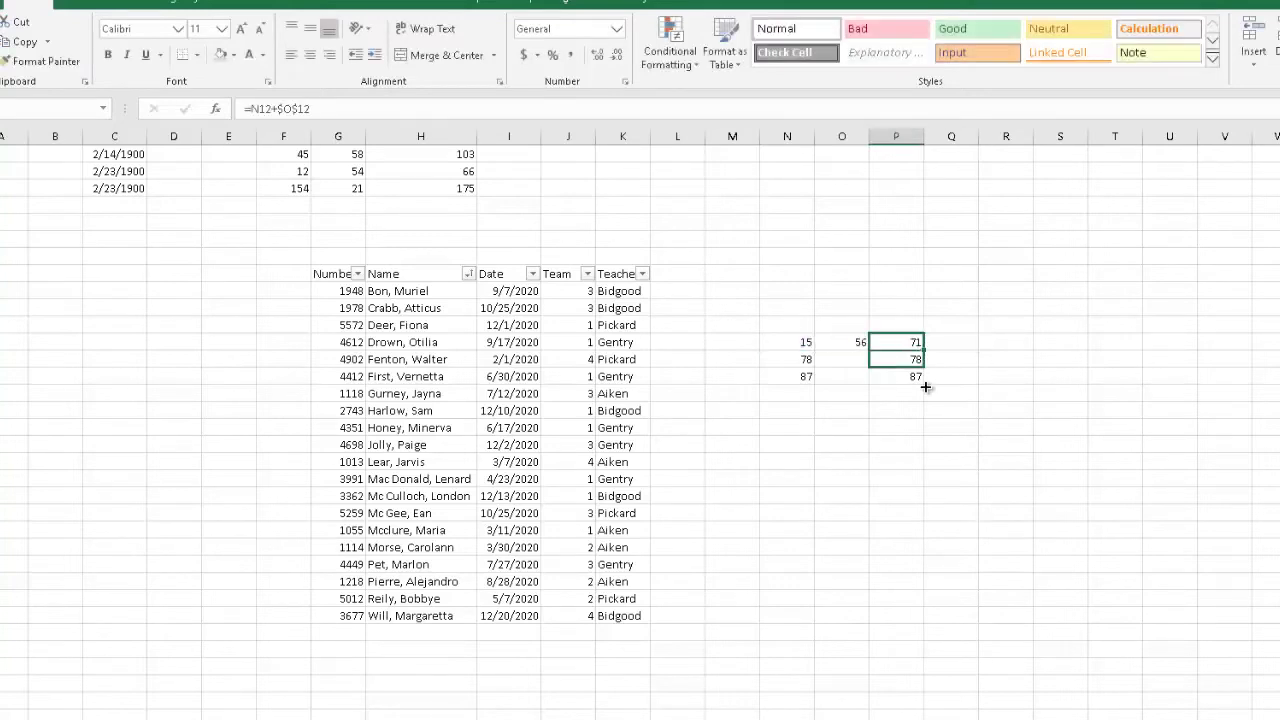
Compare the formulas in P12:P14 to check how the relative and absolute references were copied
left_click(888, 341)
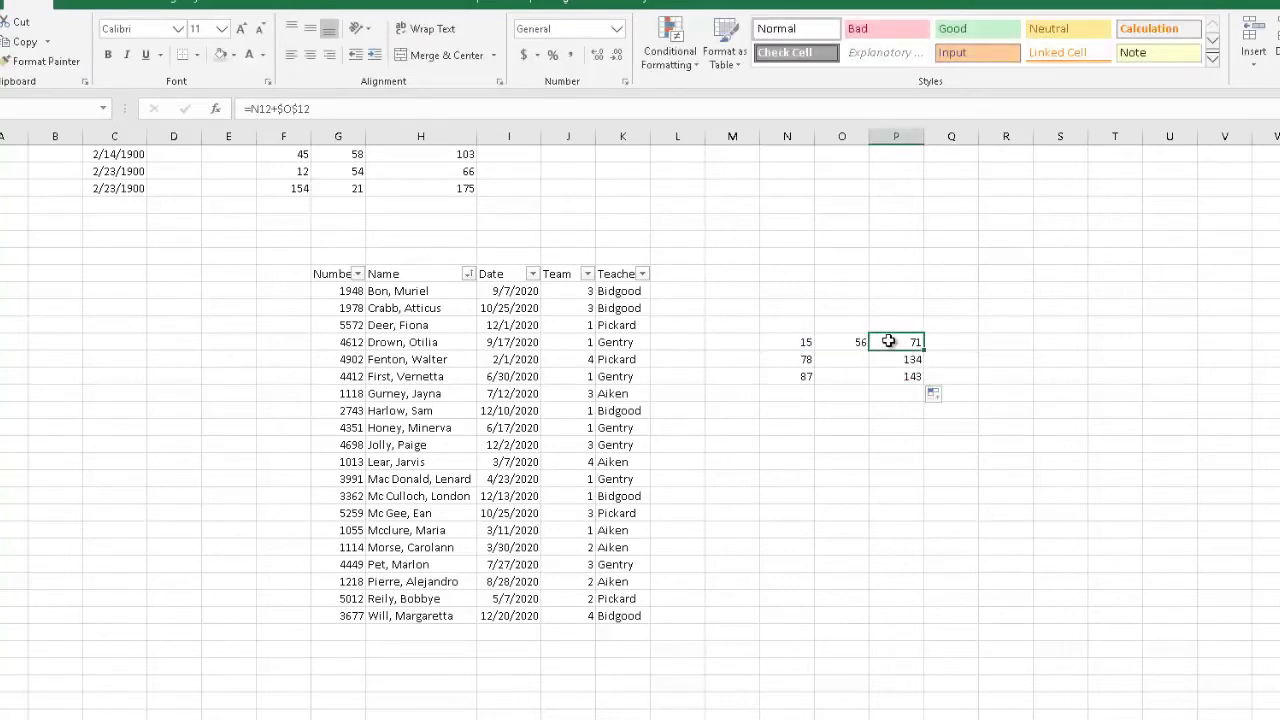
key("Down")
key("Down")
key("Up")
key("Up")
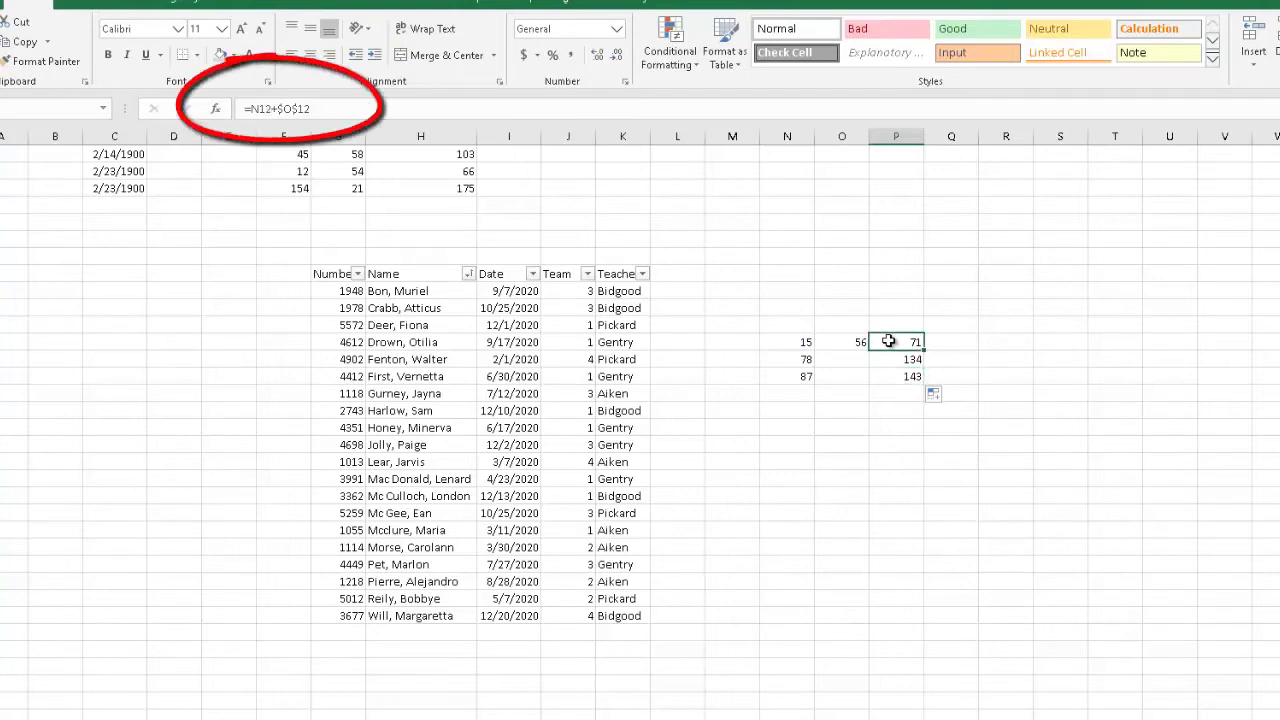
key("Down")
key("Down")
key("Up")
key("Up")
key("Down")
key("Down")
key("Up")
key("Up")
key("Down")
key("Down")
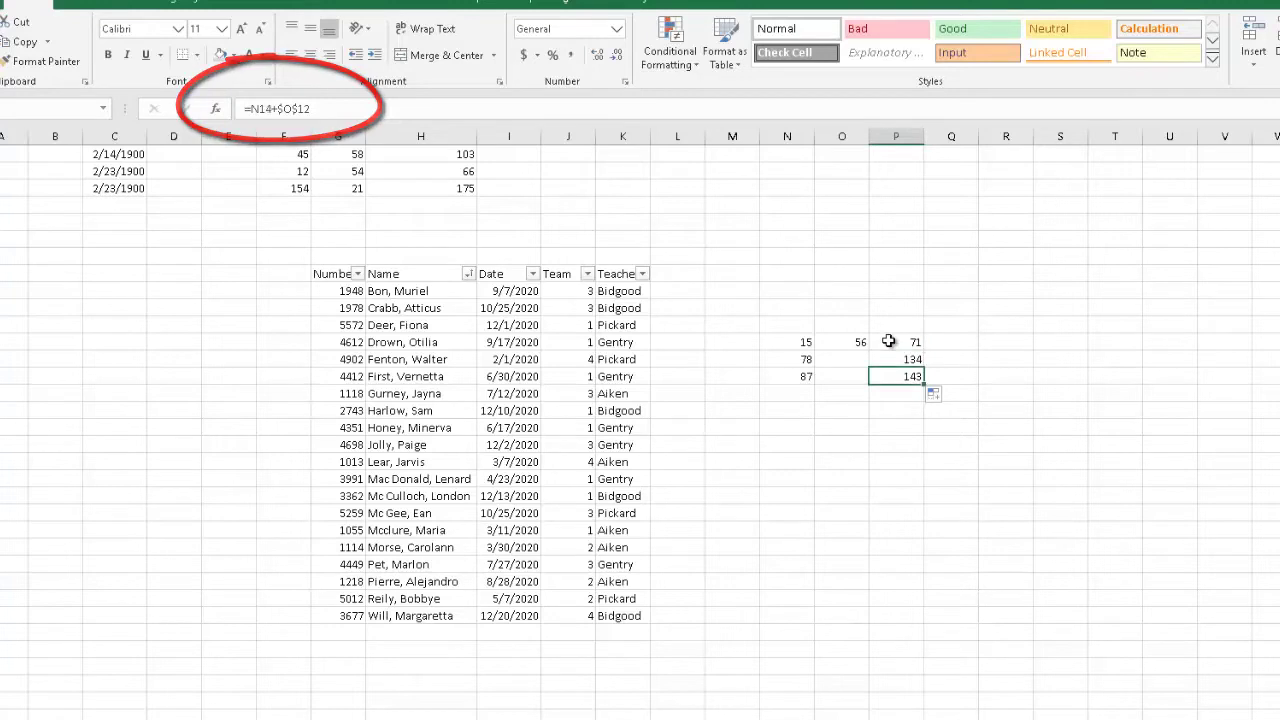
key("Up")
key("Up")
key("Down")
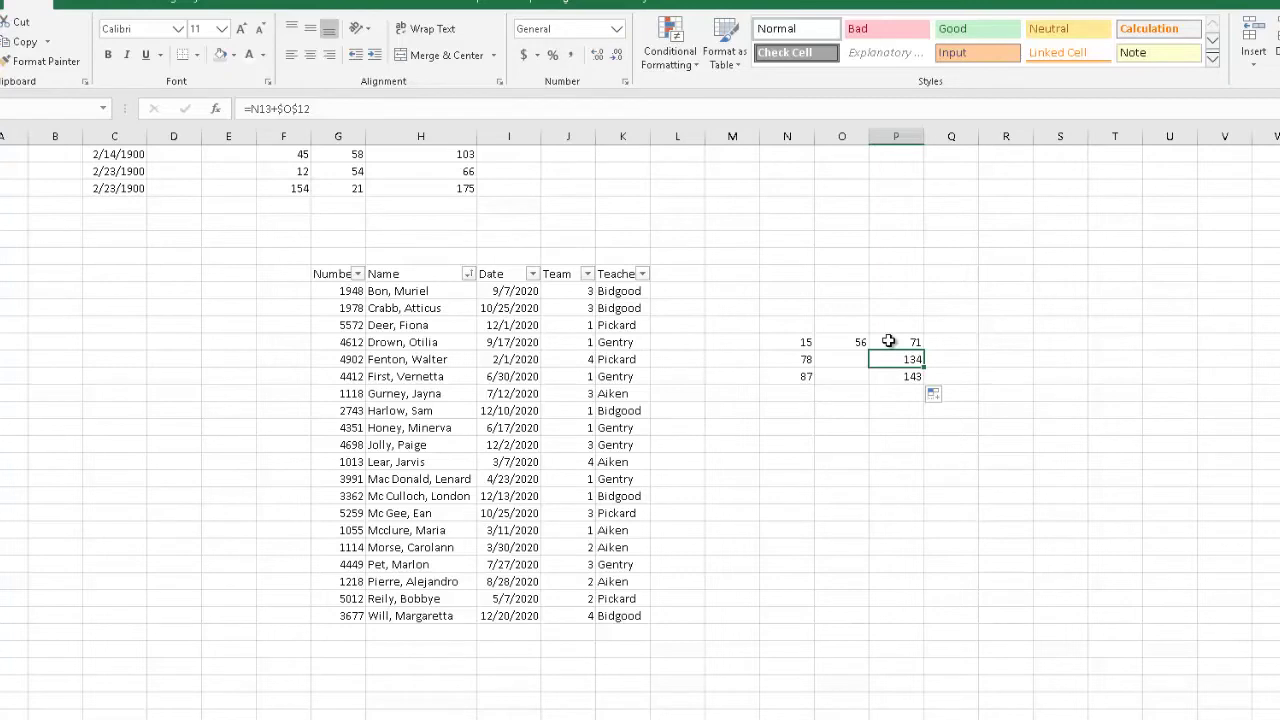
left_click(988, 330)
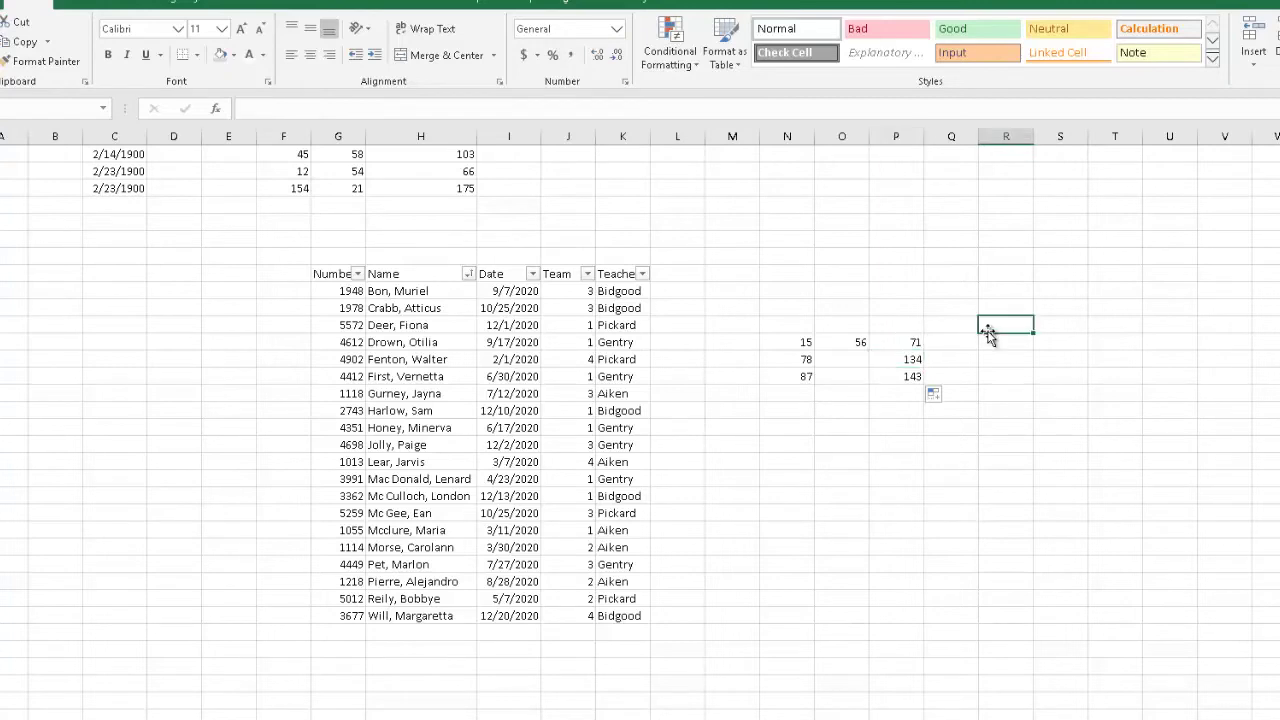
left_click(941, 494)
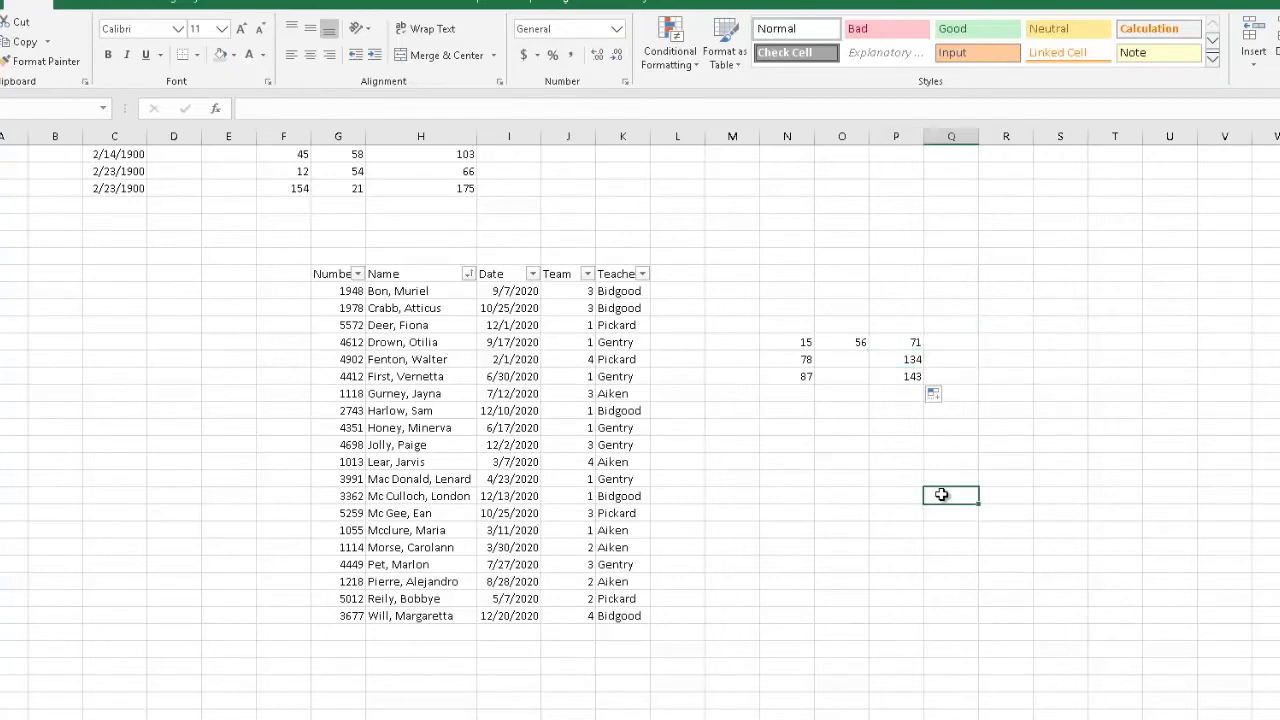
left_click(652, 672)
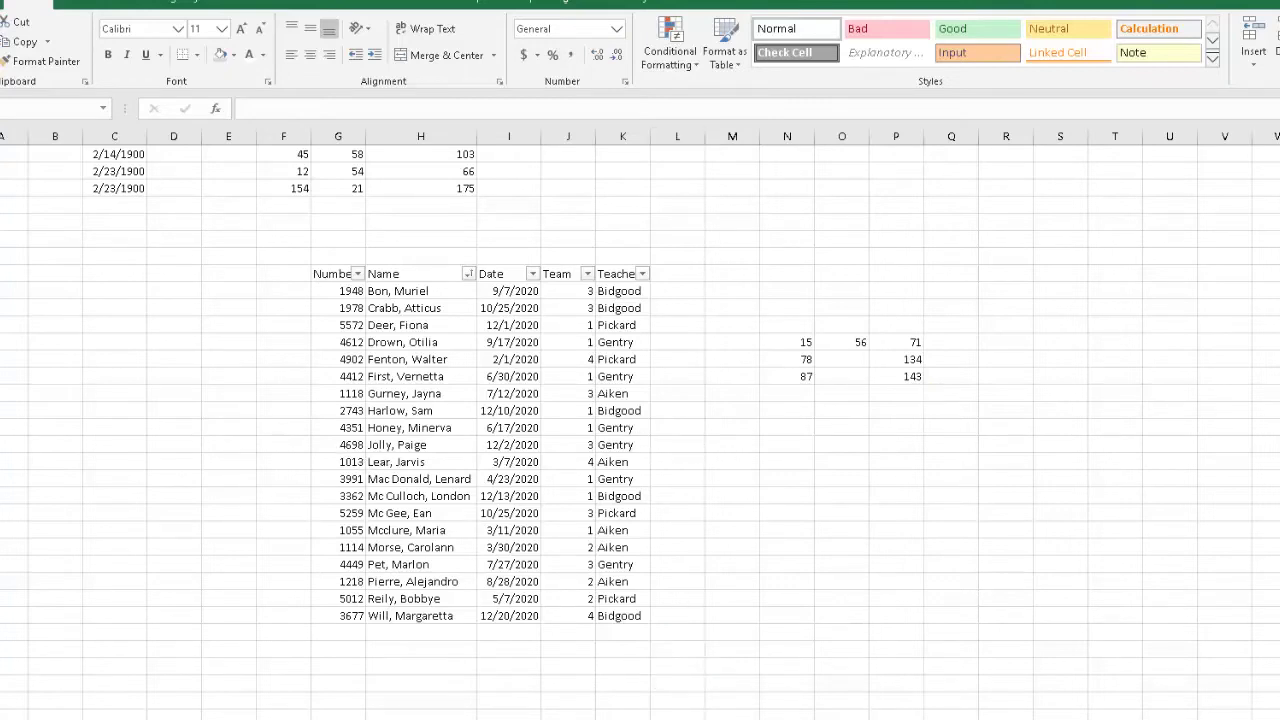
left_click(677, 697)
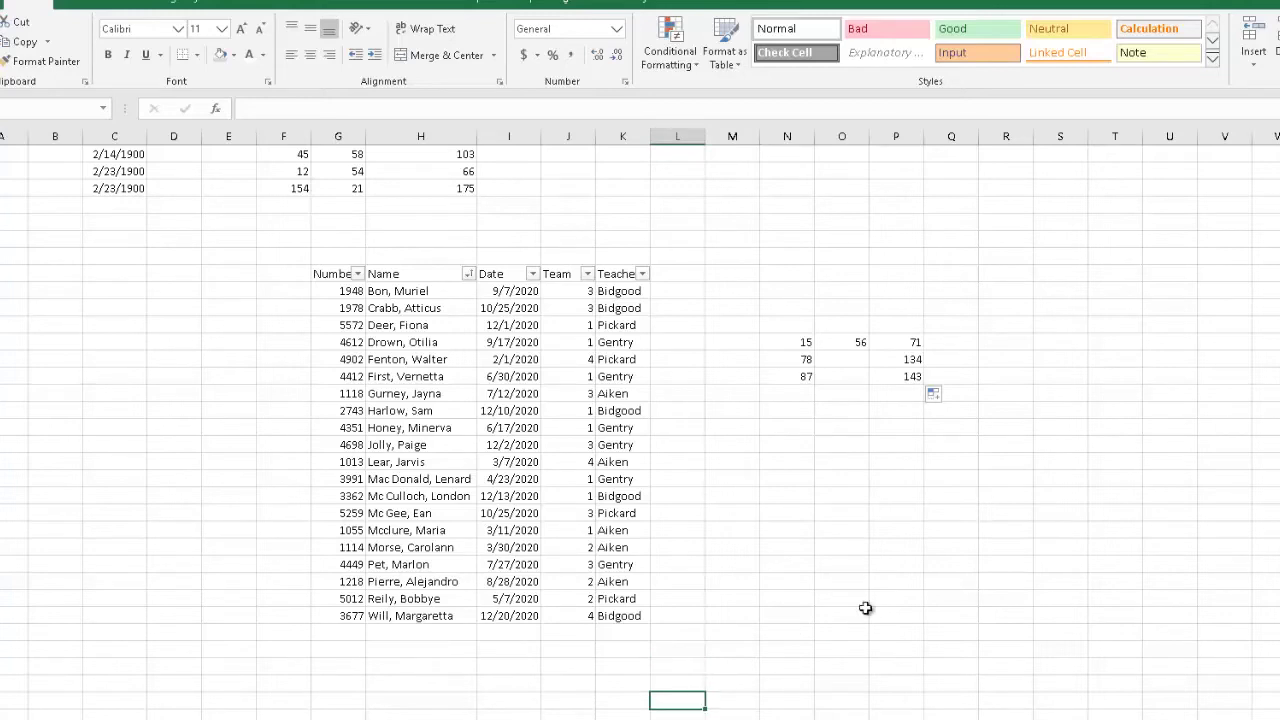
left_click(896, 598)
left_click(1060, 494)
left_click(1115, 374)
left_click(1060, 273)
left_click(787, 204)
left_click(680, 252)
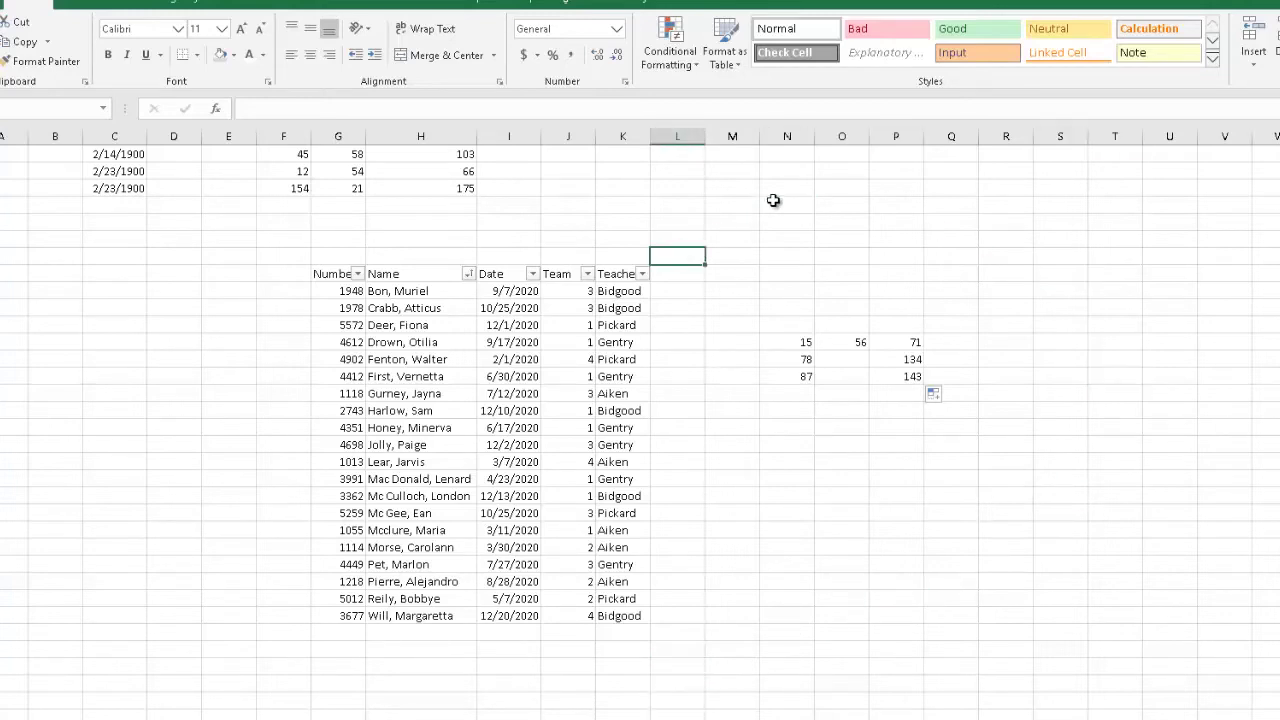
left_click(775, 202)
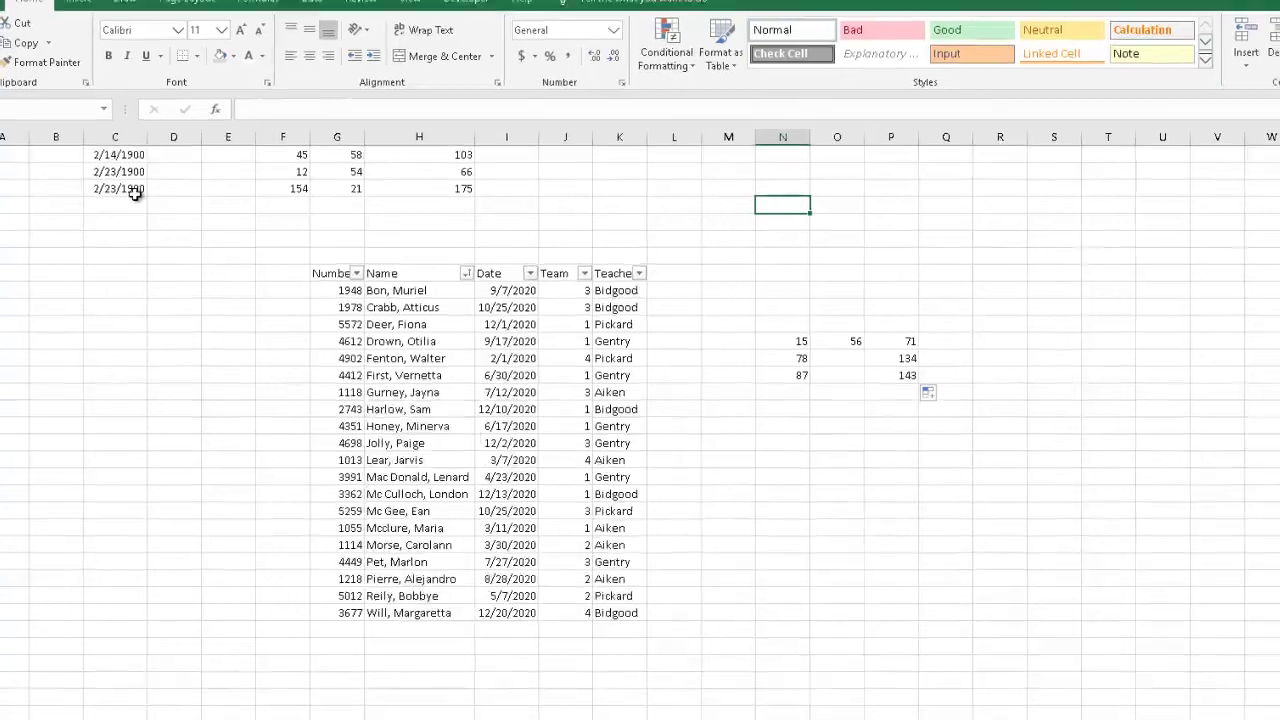
left_click(1060, 564)
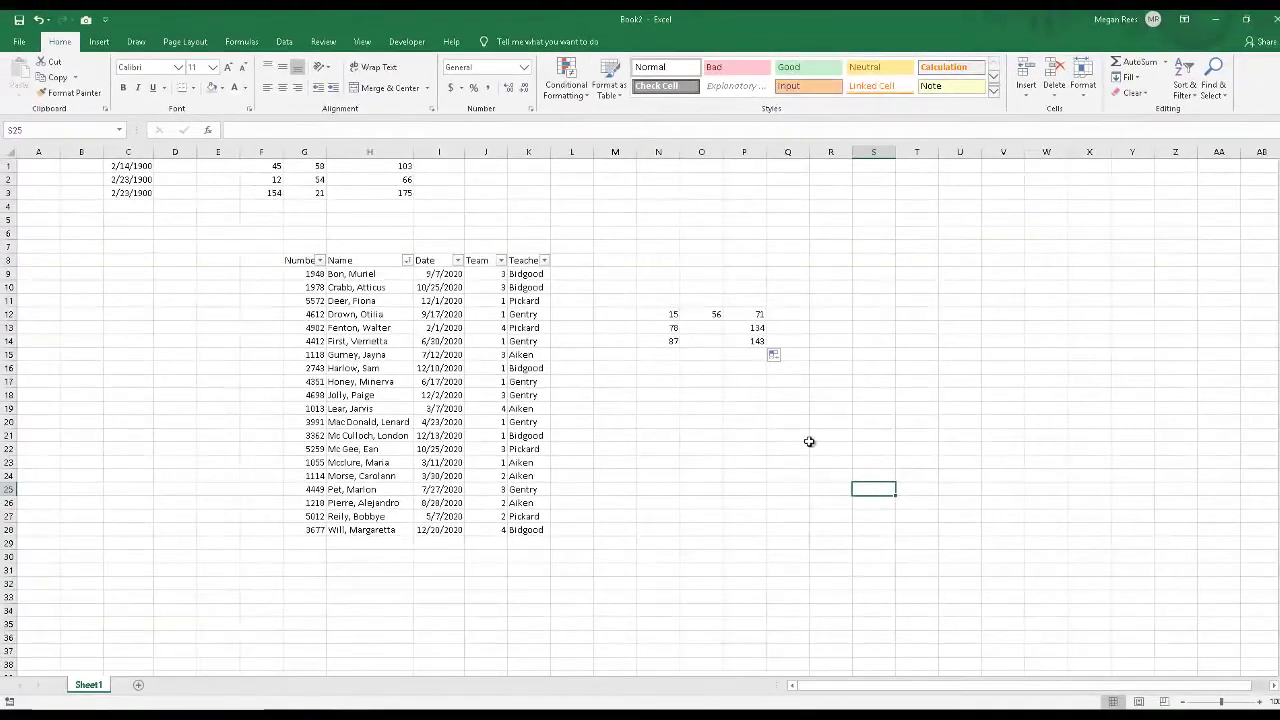
Link cell U22 to the name in H12 with the formula =H12
left_click(965, 448)
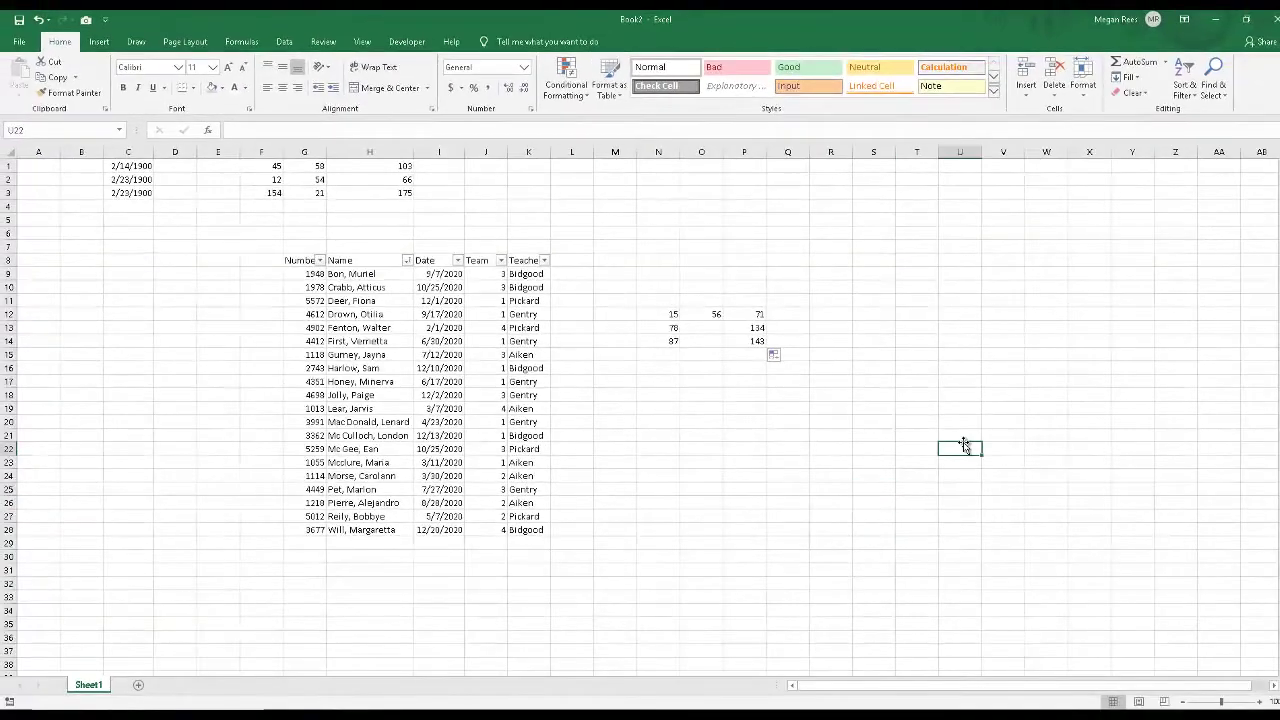
type("=")
left_click(366, 313)
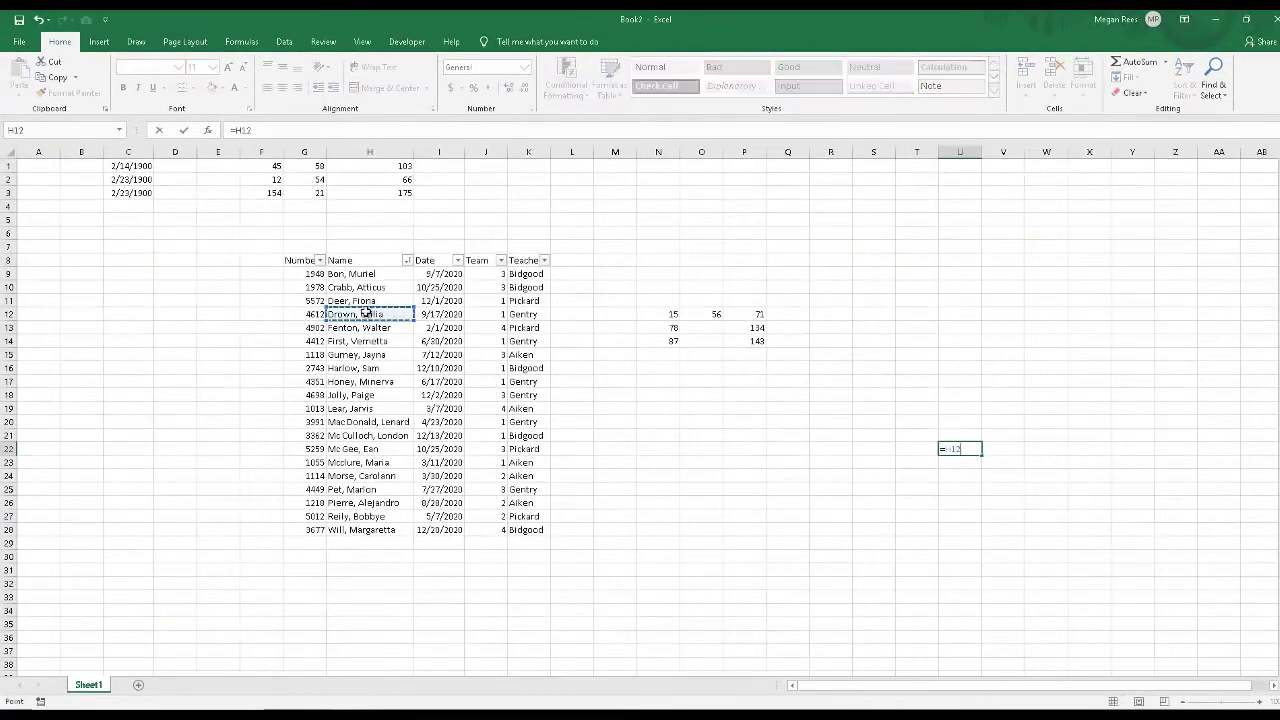
key("Return")
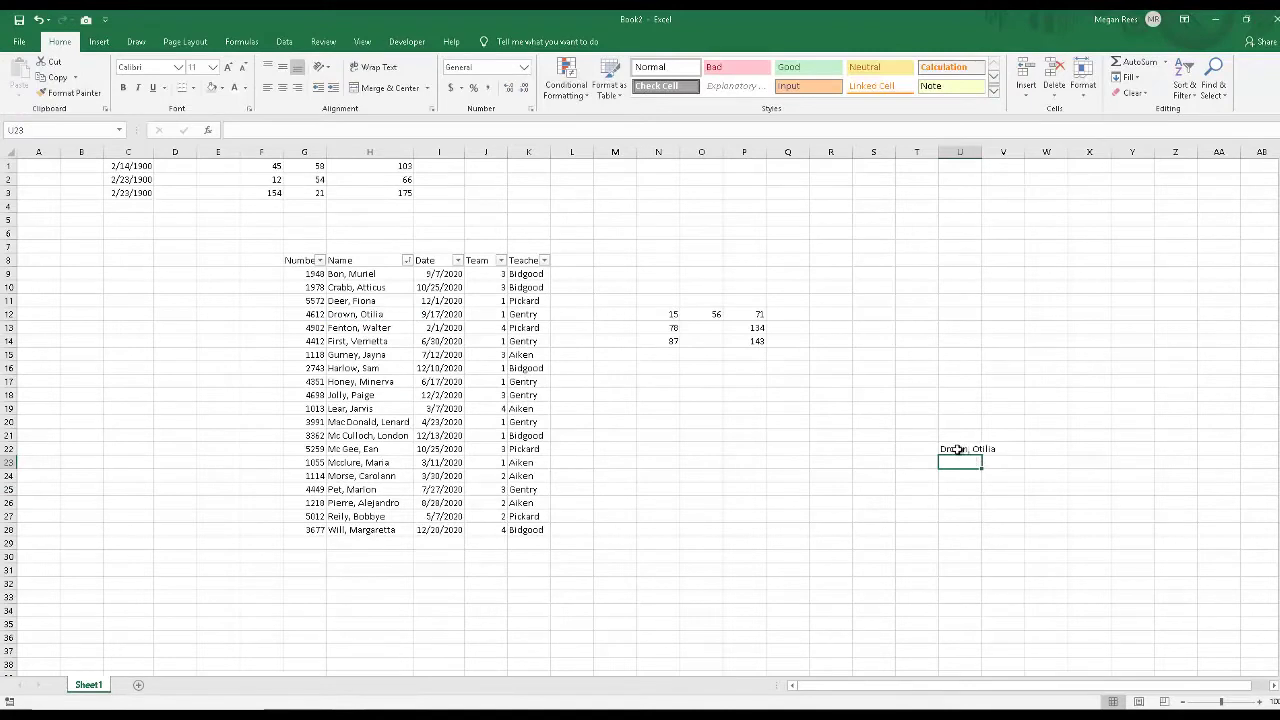
left_click(959, 515)
left_click(965, 491)
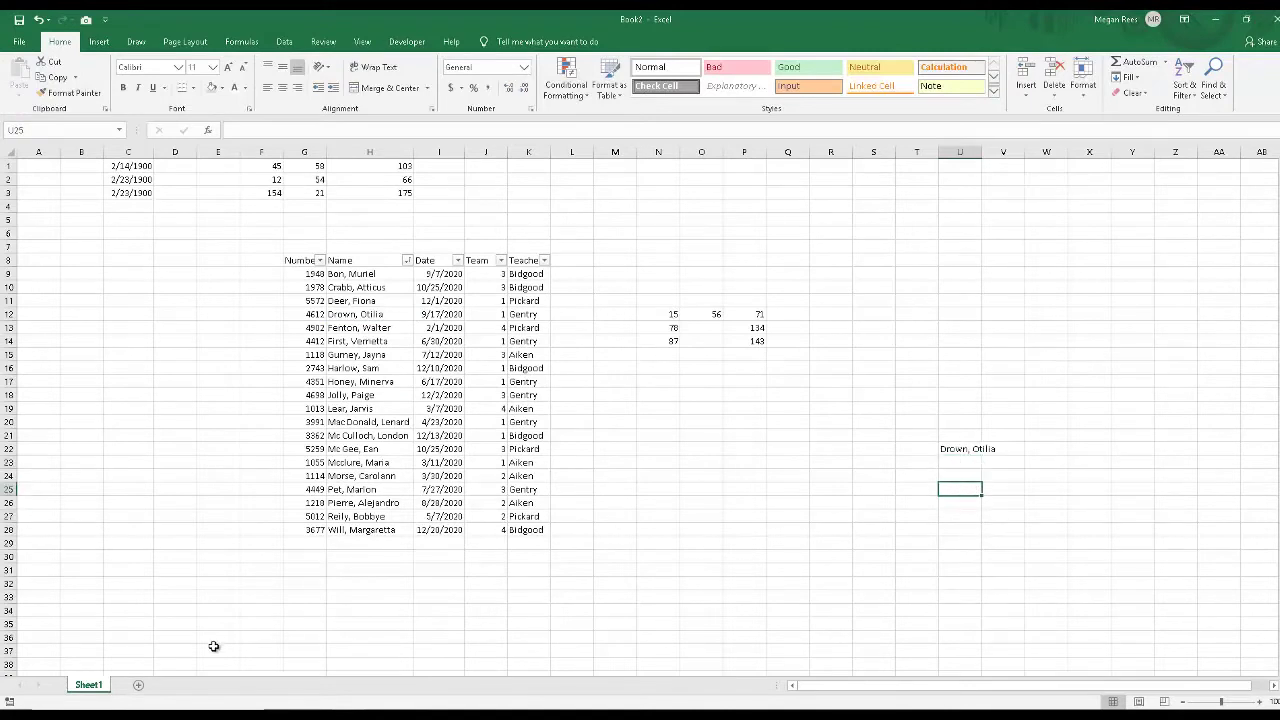
Add a second worksheet and copy the names in H14:H25 of Sheet1 into Sheet2 starting at M21
left_click(138, 684)
left_click(88, 685)
left_click_drag(370, 341, 413, 487)
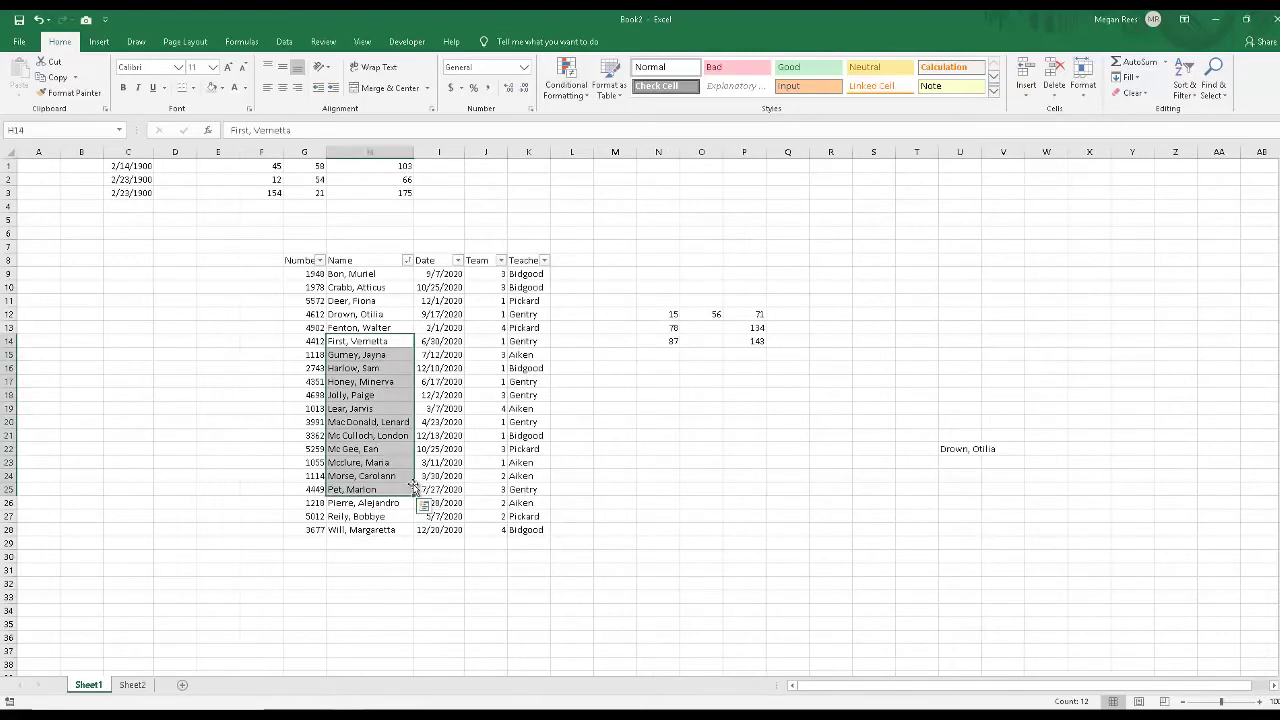
key("ctrl+c")
left_click(133, 684)
left_click_drag(555, 435, 600, 455)
key("ctrl+v")
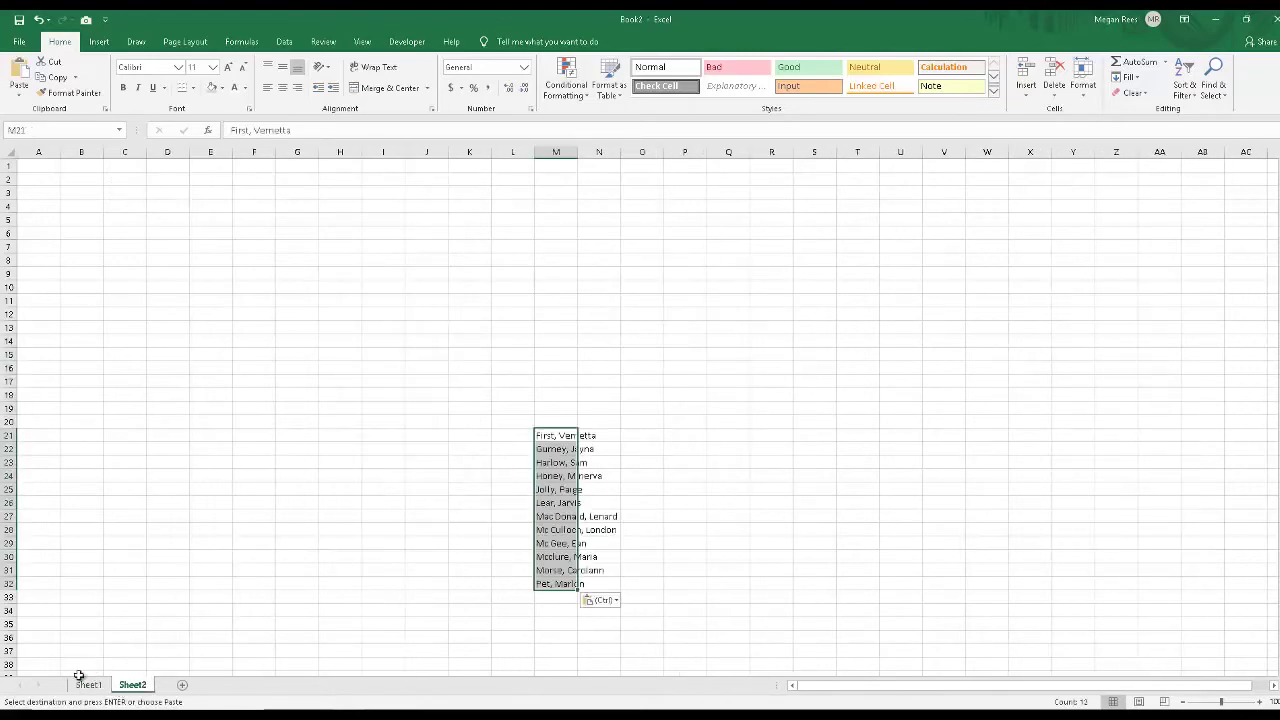
Link cell U20 on Sheet1 to M24 on Sheet2 with the formula =Sheet2!M24 and check the reference
left_click(88, 685)
left_click(846, 461)
left_click(961, 418)
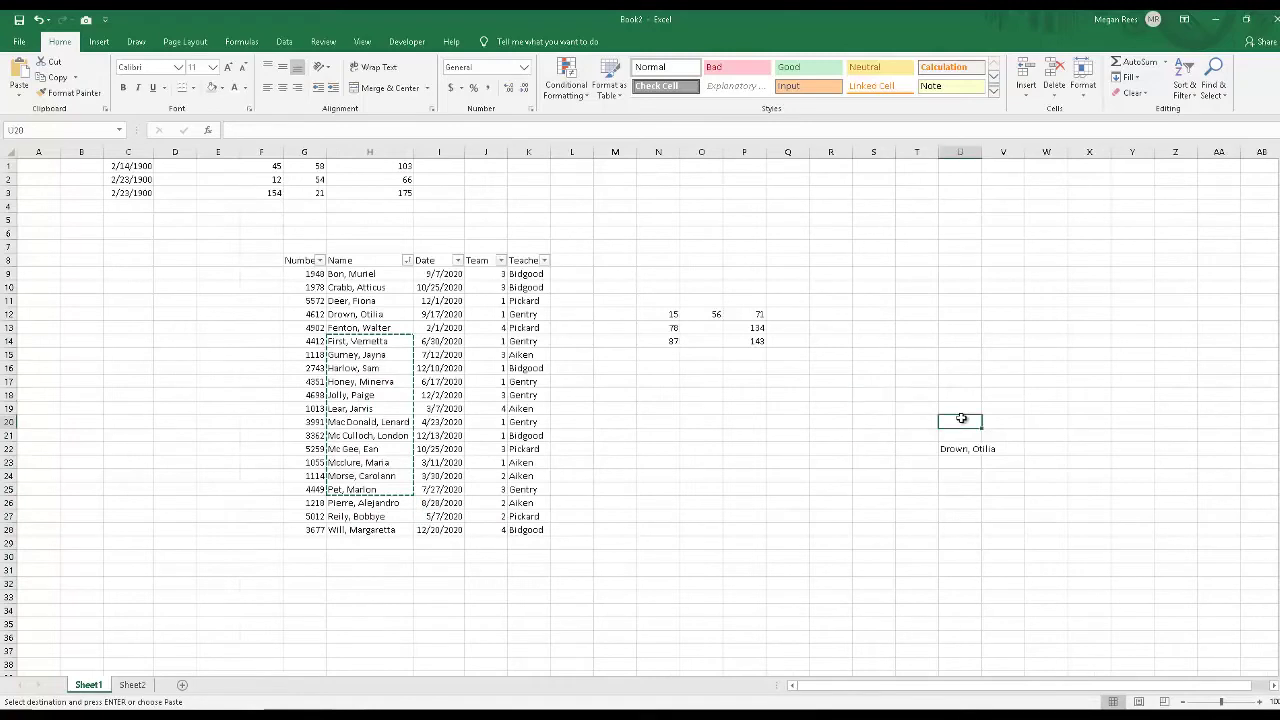
type("=")
left_click(145, 688)
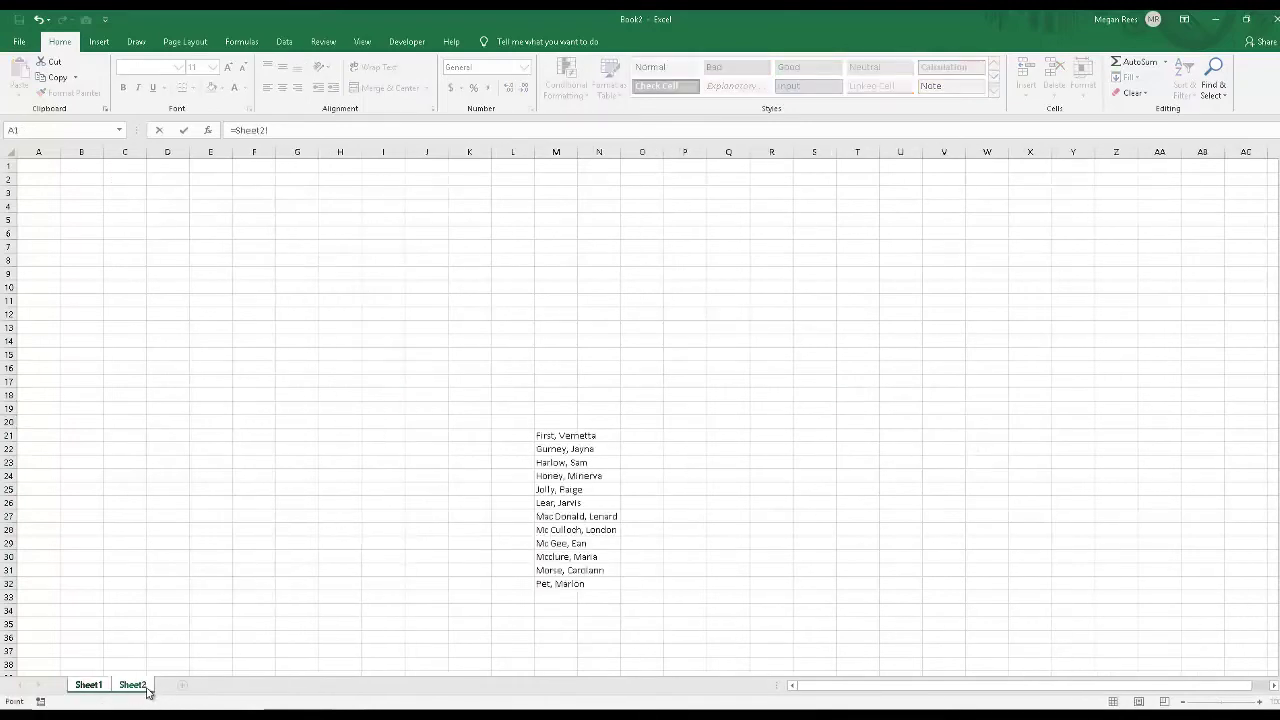
left_click(556, 476)
key("Return")
left_click(1037, 505)
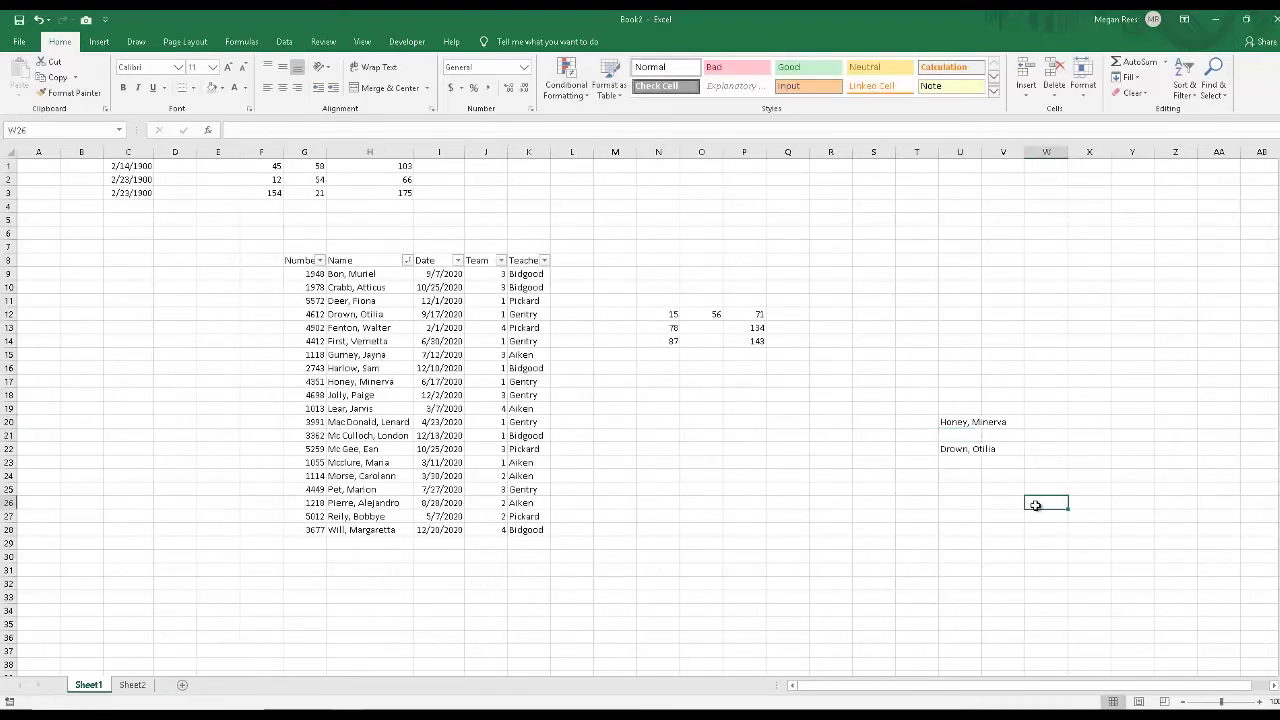
left_click(963, 447)
key("Up")
key("Up")
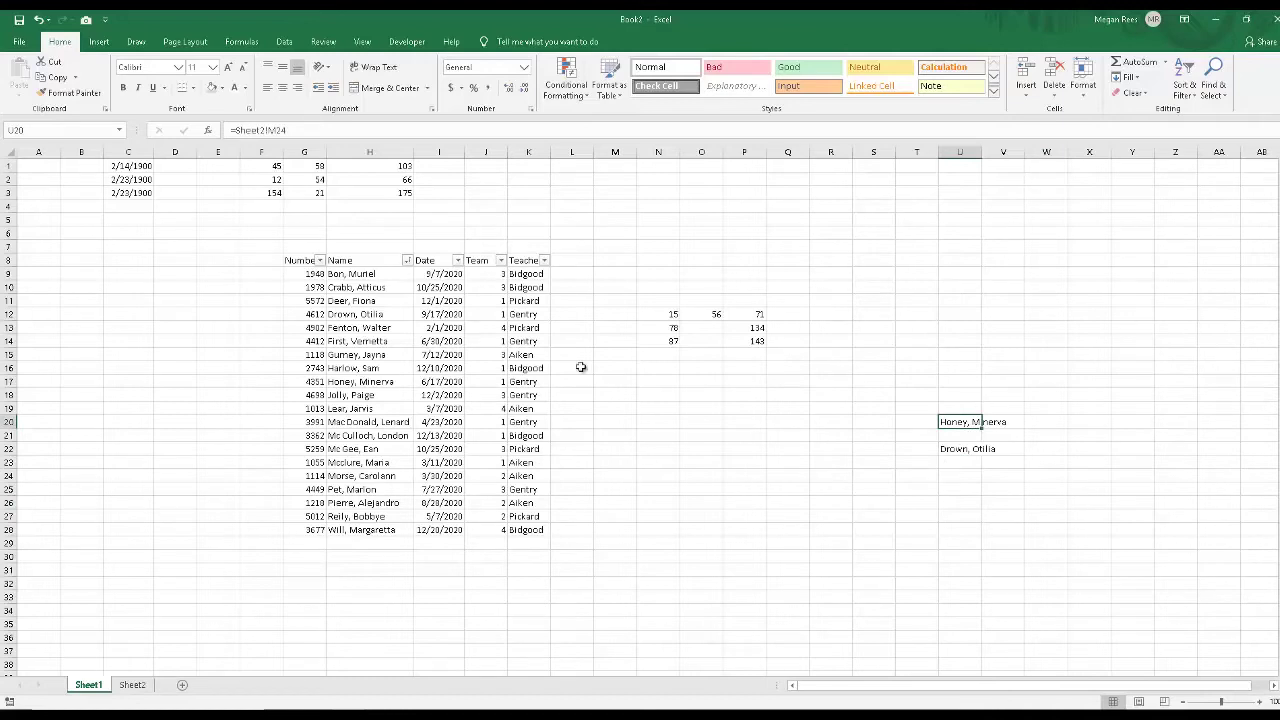
left_click(736, 443)
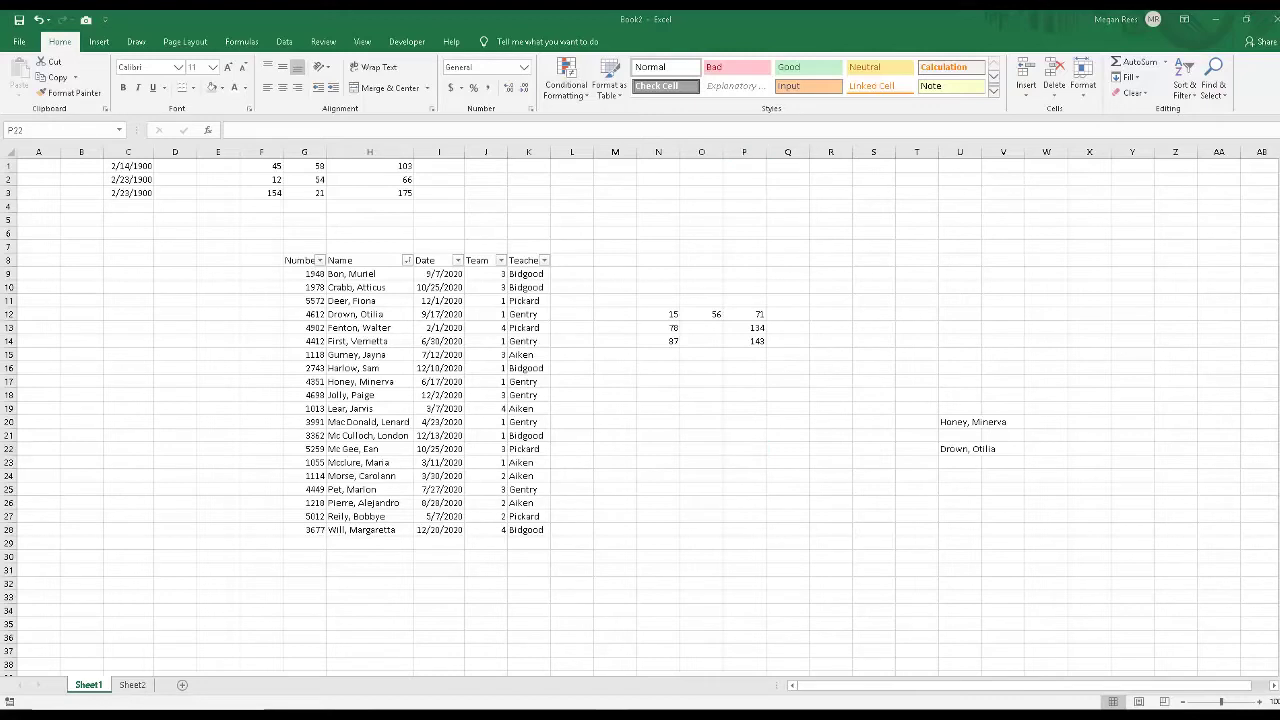
left_click(583, 568)
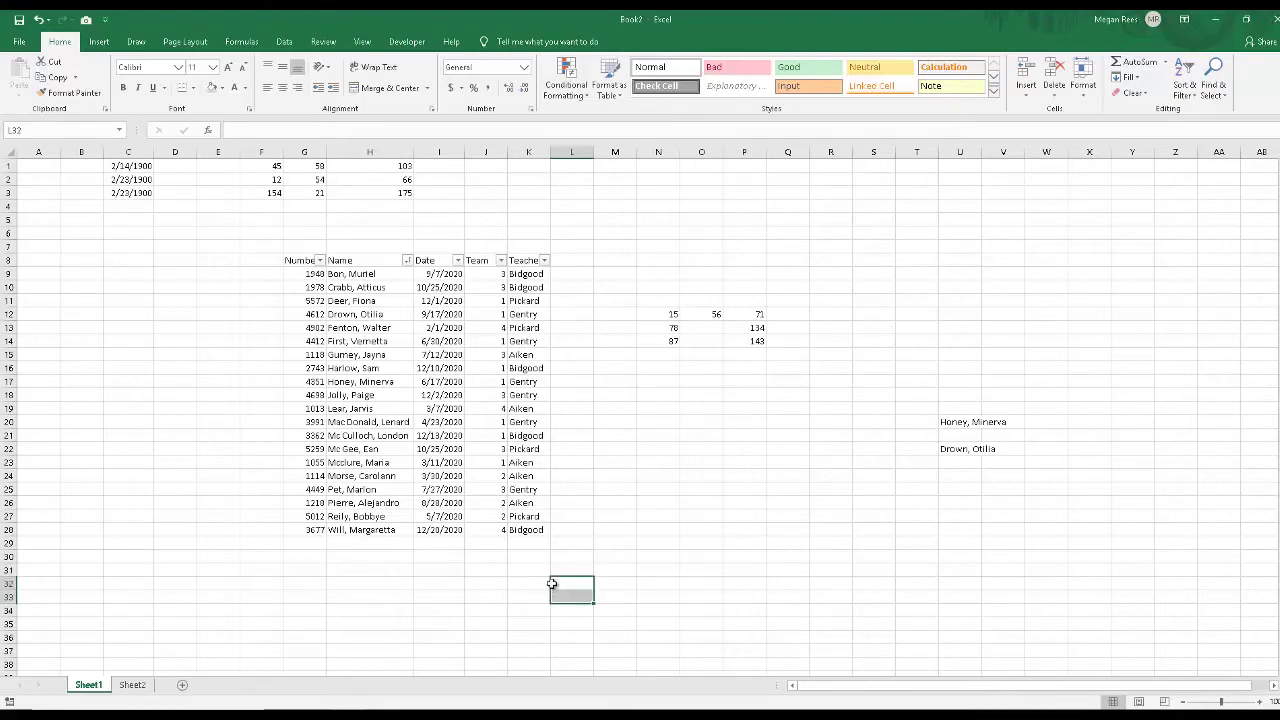
left_click(424, 554)
left_click(660, 462)
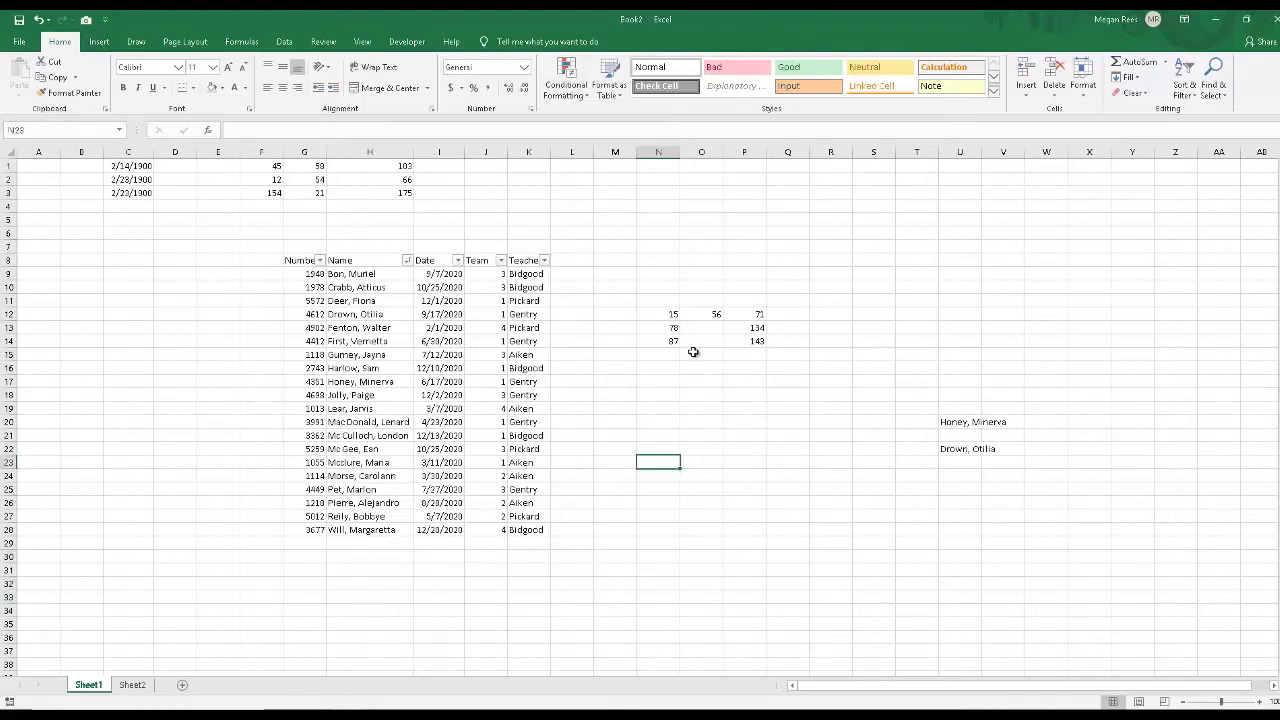
left_click(663, 314)
left_click(668, 328)
left_click(665, 341)
left_click(745, 316)
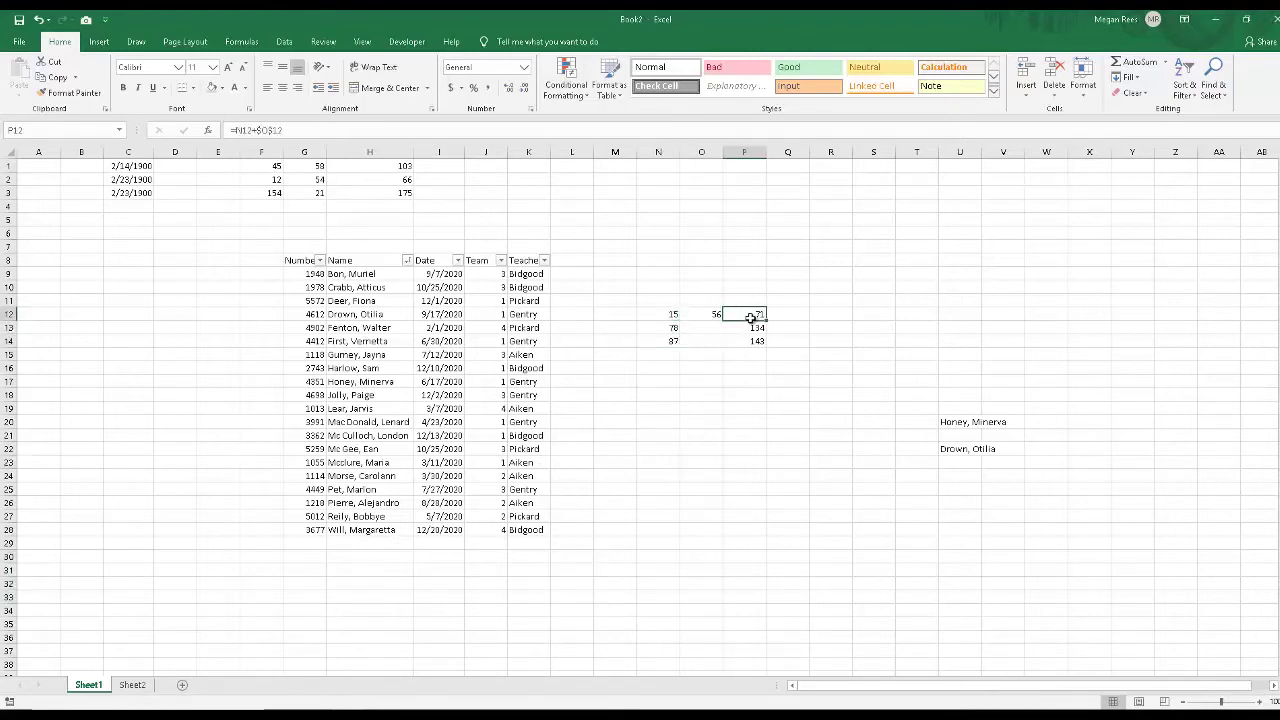
left_click(701, 257)
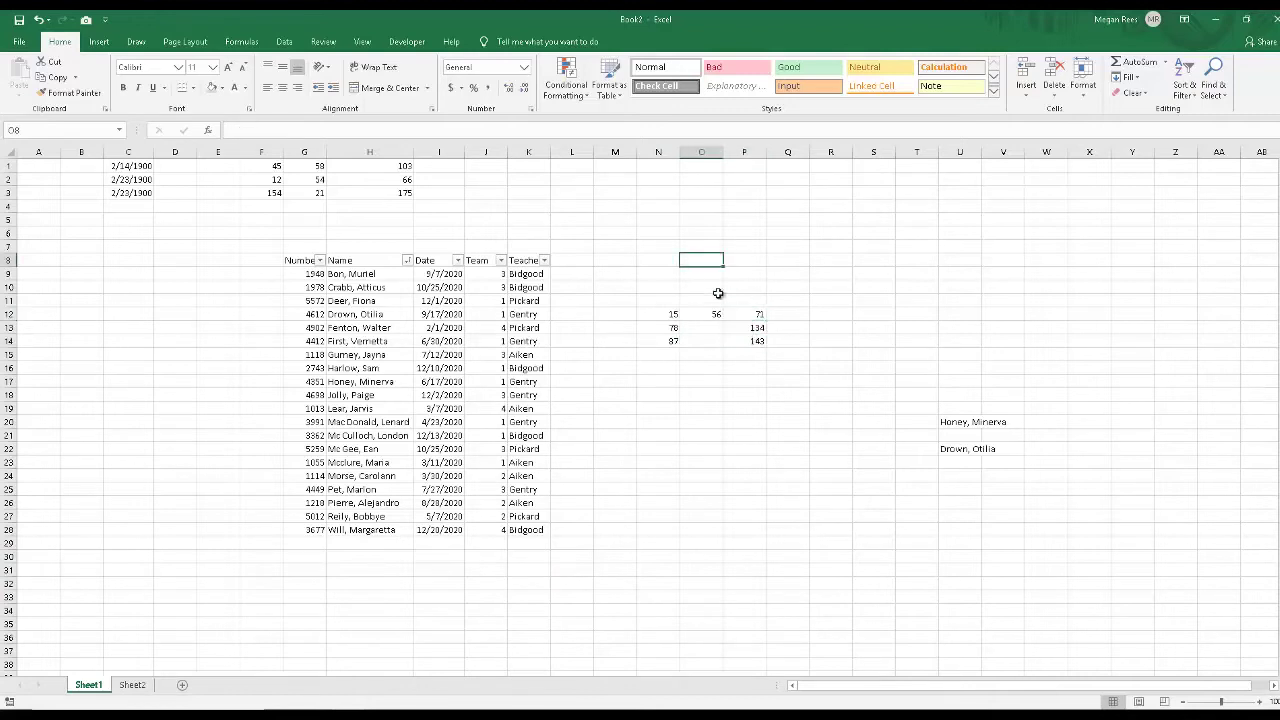
left_click(752, 248)
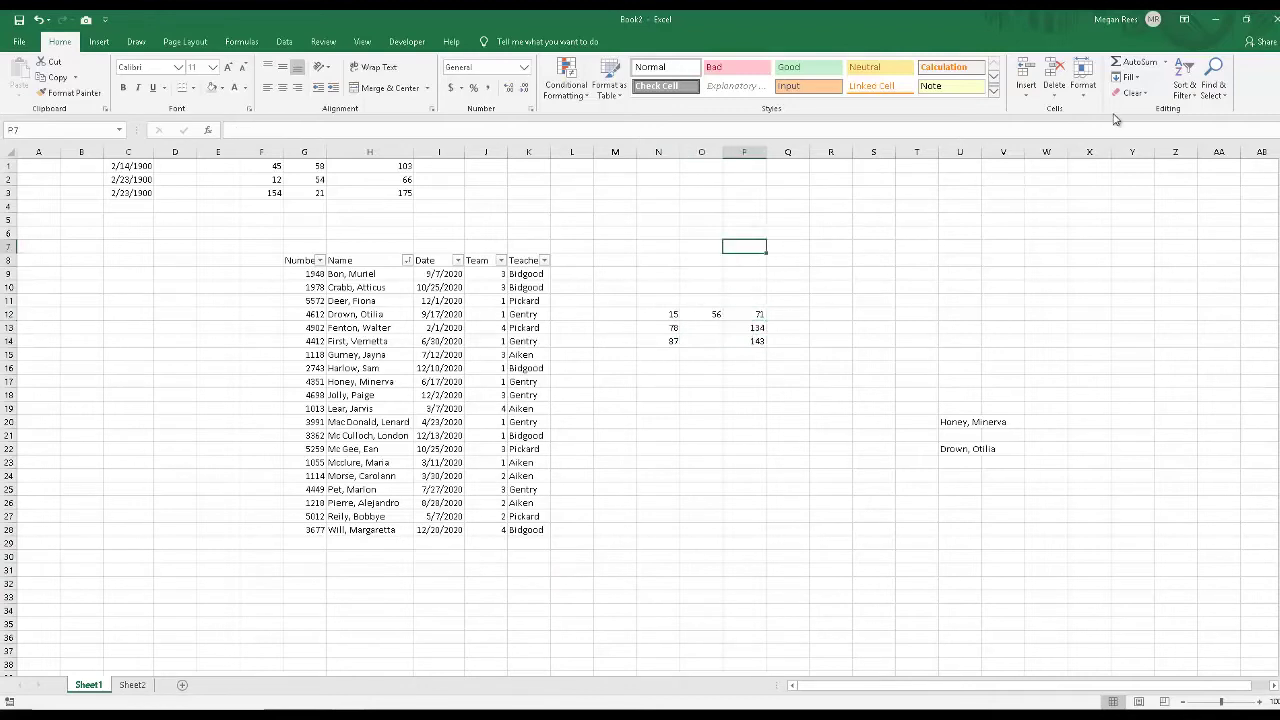
left_click(1164, 62)
left_click(779, 287)
left_click(598, 340)
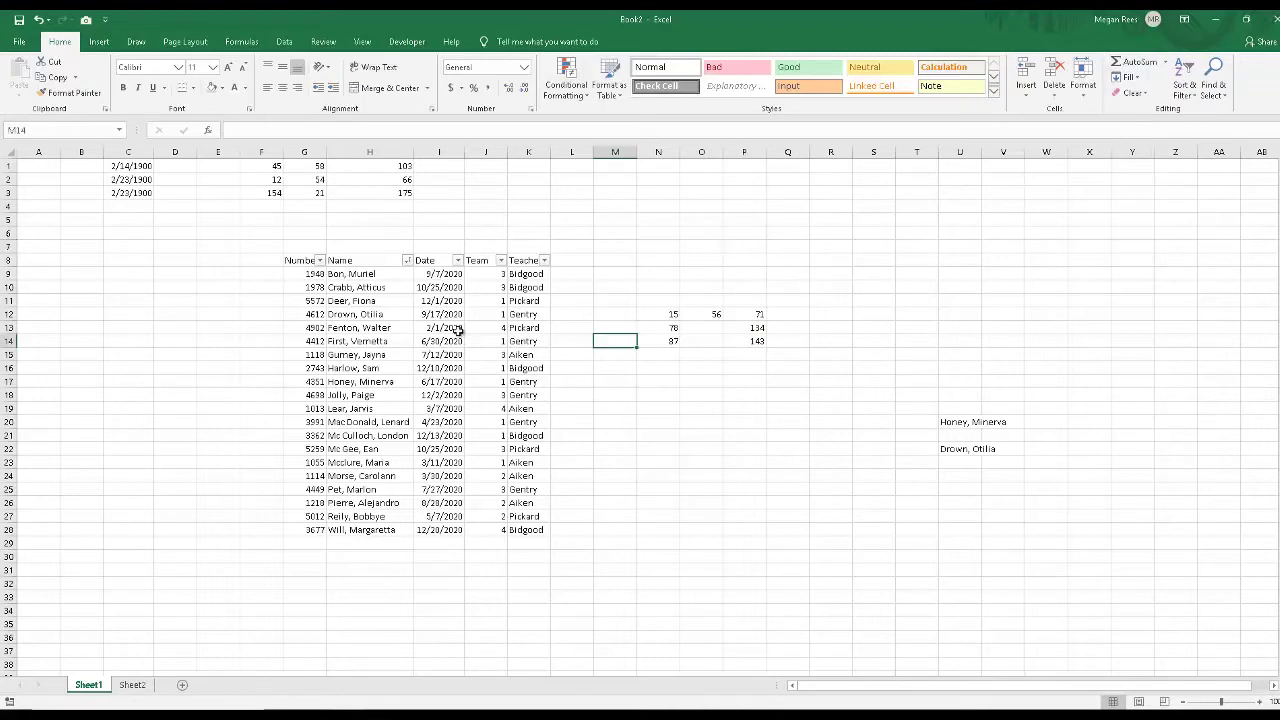
Try adding the values from G9 through G17 one cell at a time with plus signs in a formula in D21
left_click(297, 281)
left_click_drag(297, 281, 297, 523)
left_click(295, 529)
left_click(233, 471)
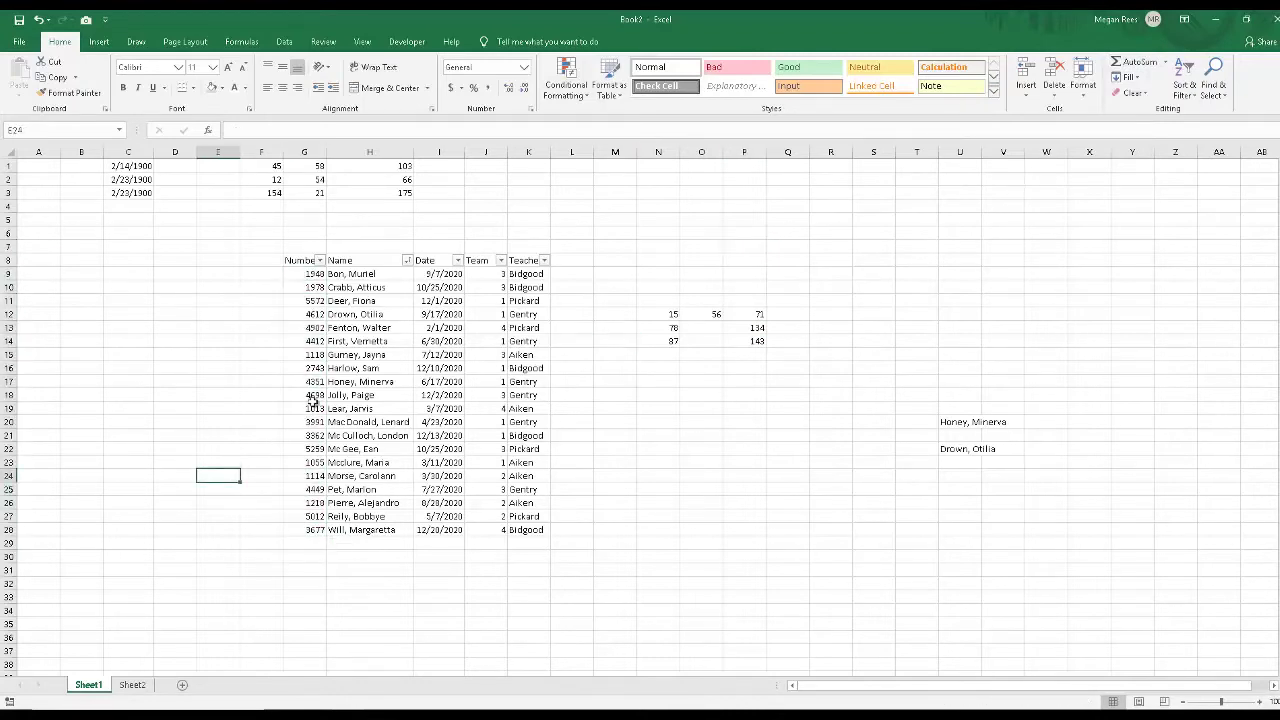
left_click_drag(312, 273, 292, 517)
left_click(191, 431)
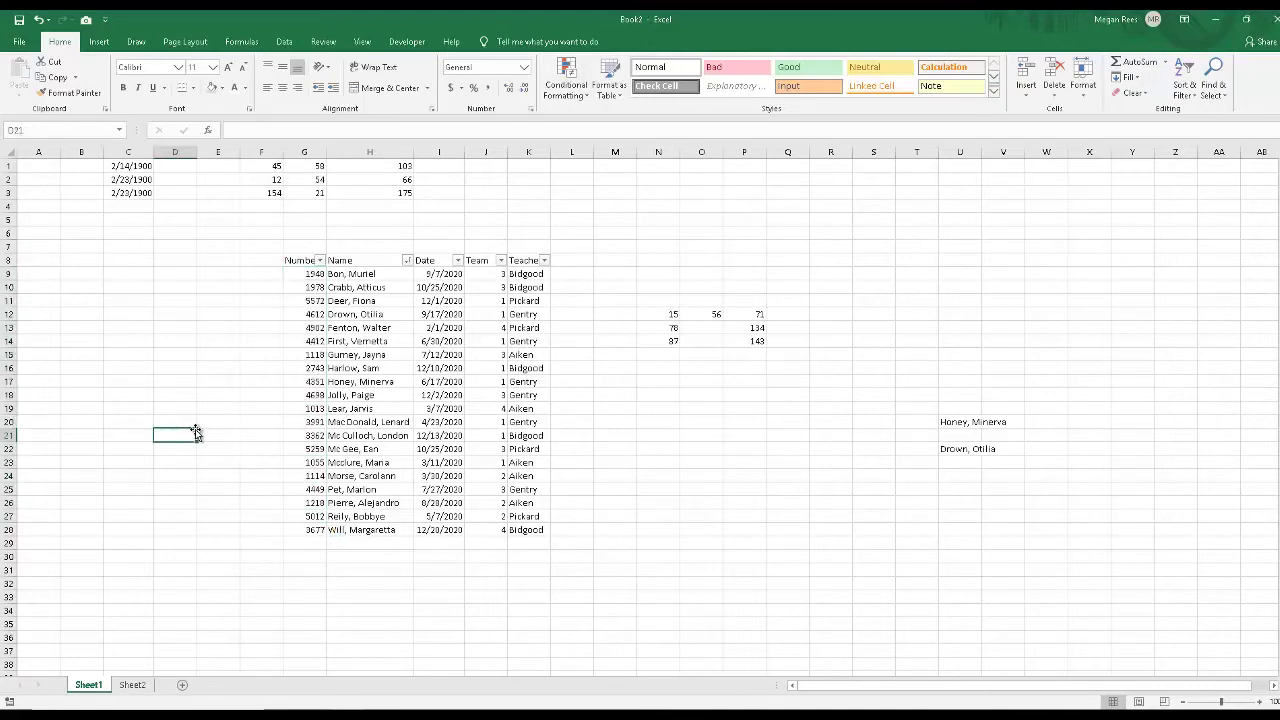
type("=")
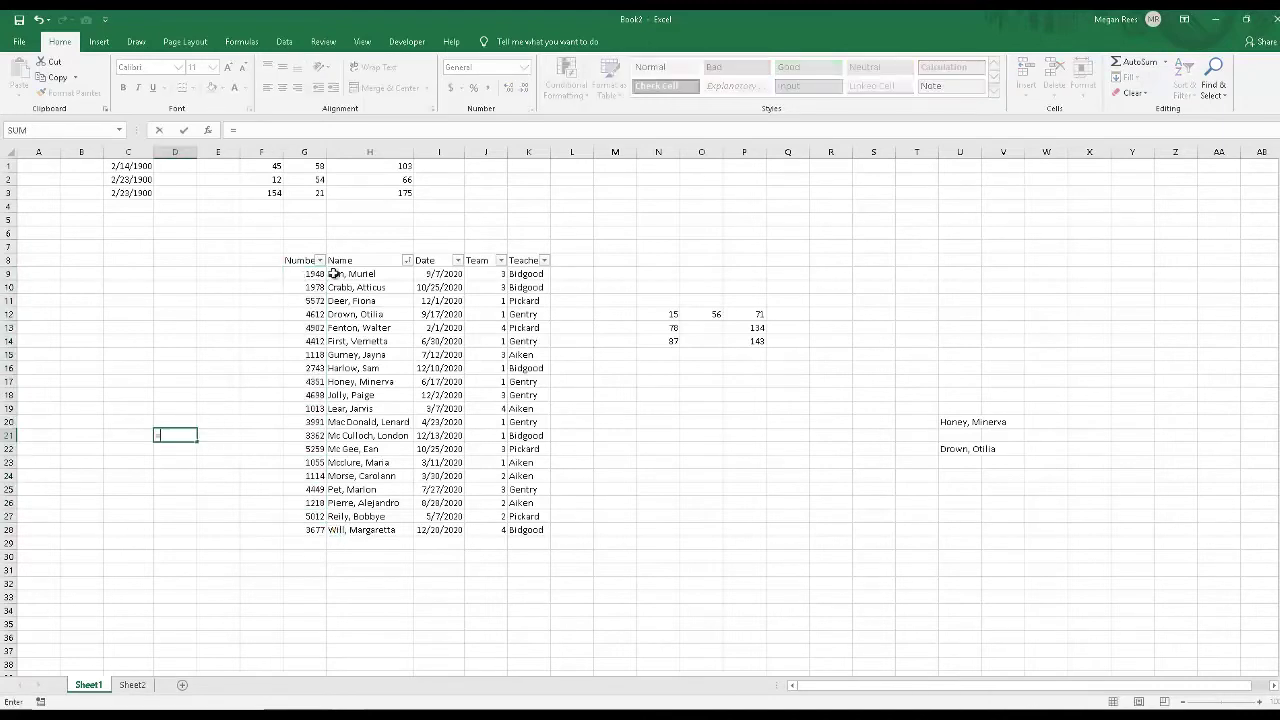
left_click(318, 273)
type("+")
left_click(306, 287)
type("+")
left_click(305, 300)
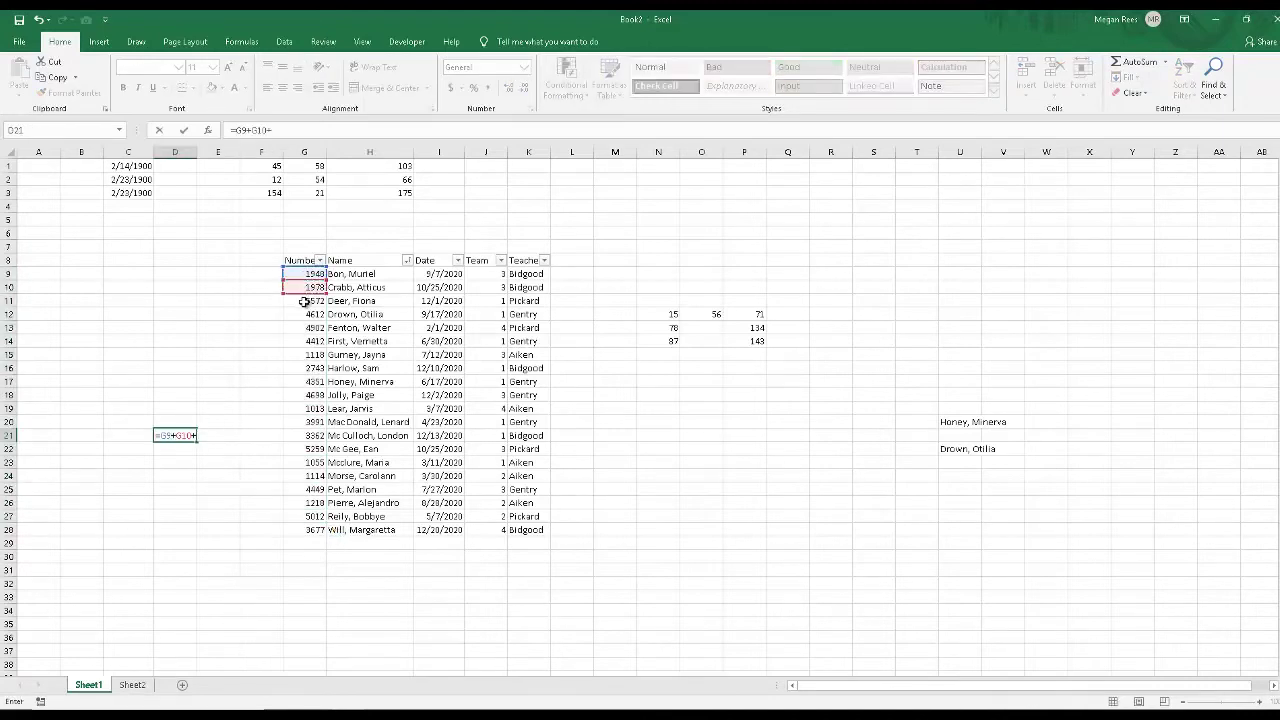
type("+")
left_click(303, 314)
type("+")
left_click(302, 327)
type("+")
left_click(301, 341)
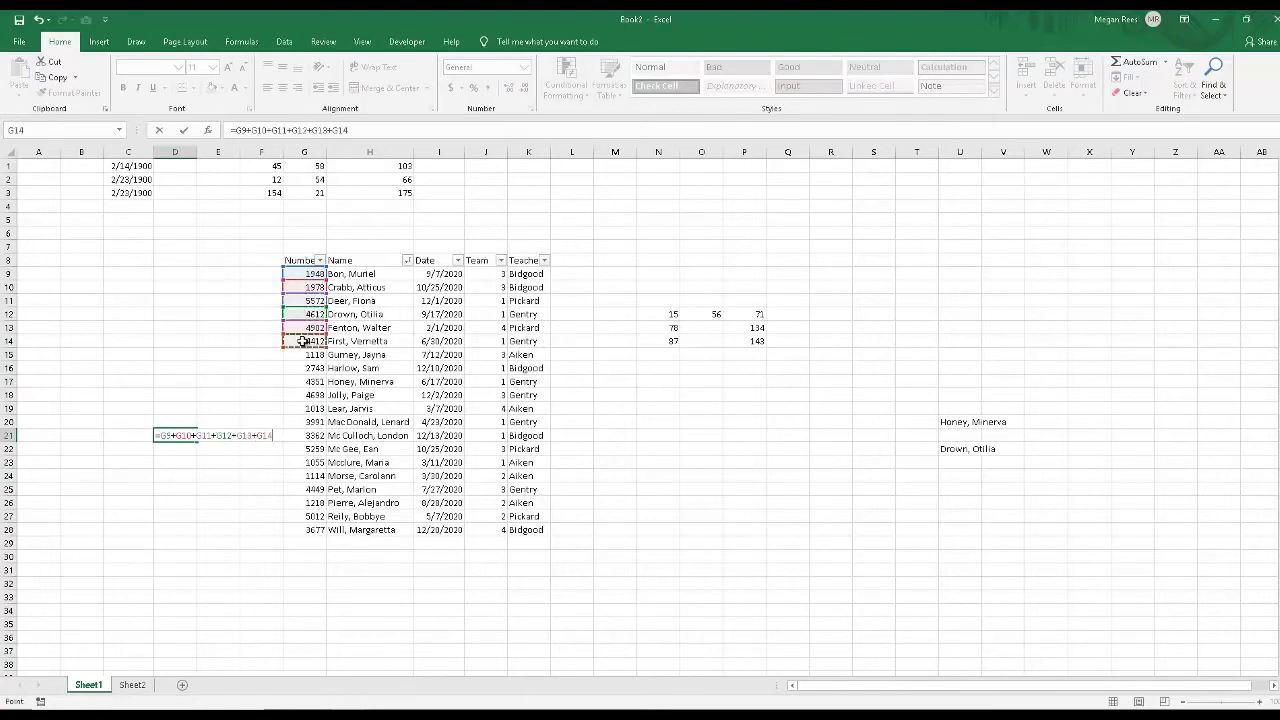
type("+")
left_click(302, 355)
type("+")
left_click(302, 368)
type("+")
left_click(302, 381)
type("+")
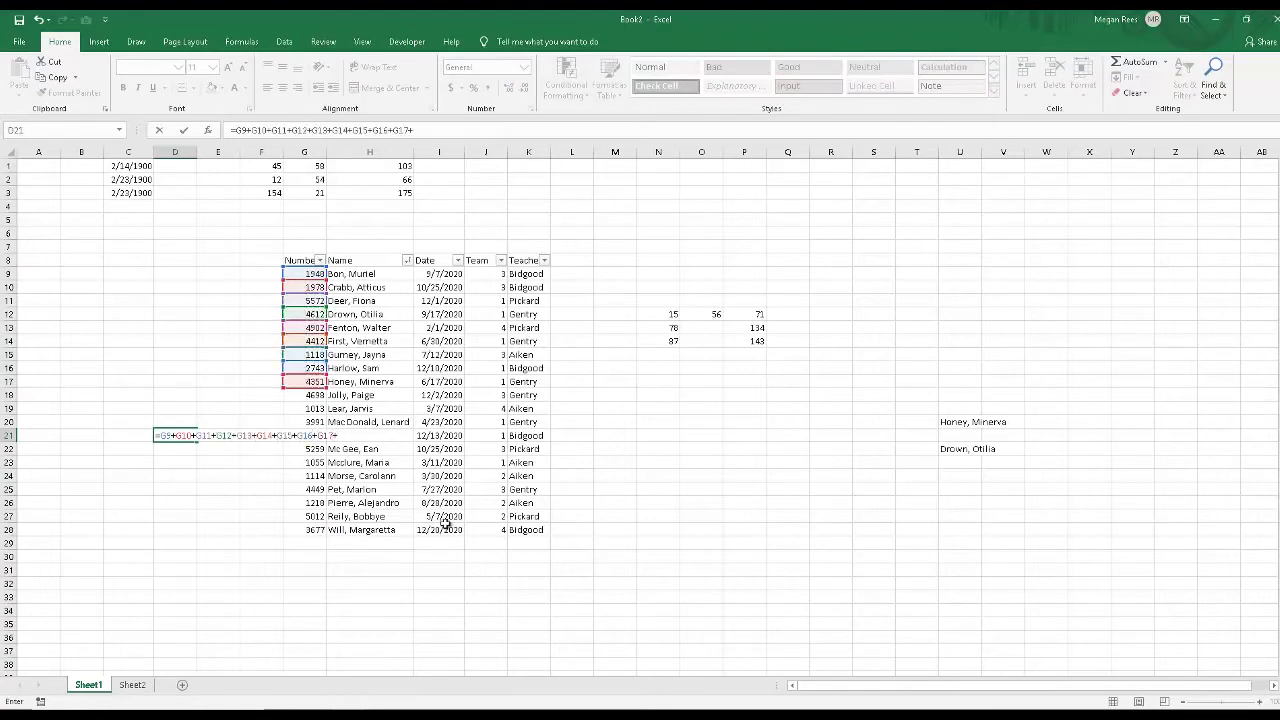
Discard the unfinished addition formula in D21, leaving the cell empty
key("BackSpace")
key("BackSpace")
key("BackSpace")
key("BackSpace")
key("BackSpace")
key("BackSpace")
key("BackSpace")
key("BackSpace")
key("BackSpace")
key("BackSpace")
key("BackSpace")
key("BackSpace")
key("BackSpace")
key("BackSpace")
key("BackSpace")
key("BackSpace")
key("BackSpace")
key("BackSpace")
key("BackSpace")
key("BackSpace")
key("BackSpace")
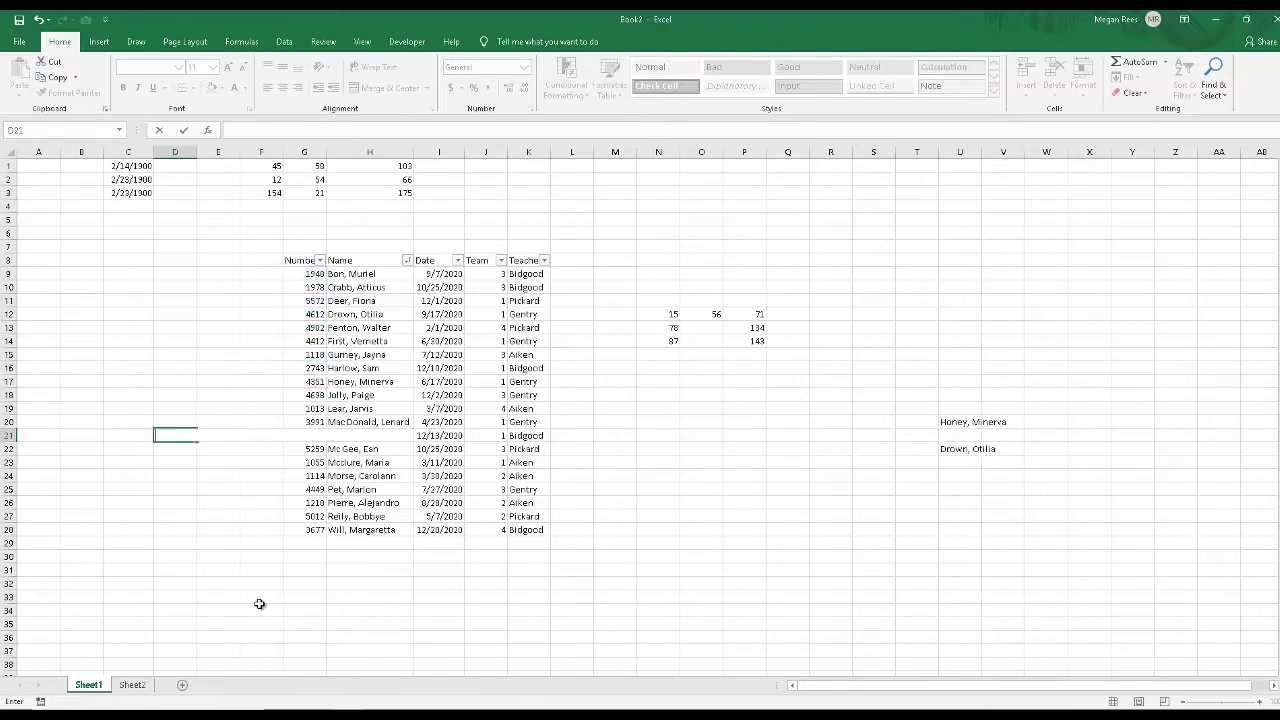
left_click(259, 604)
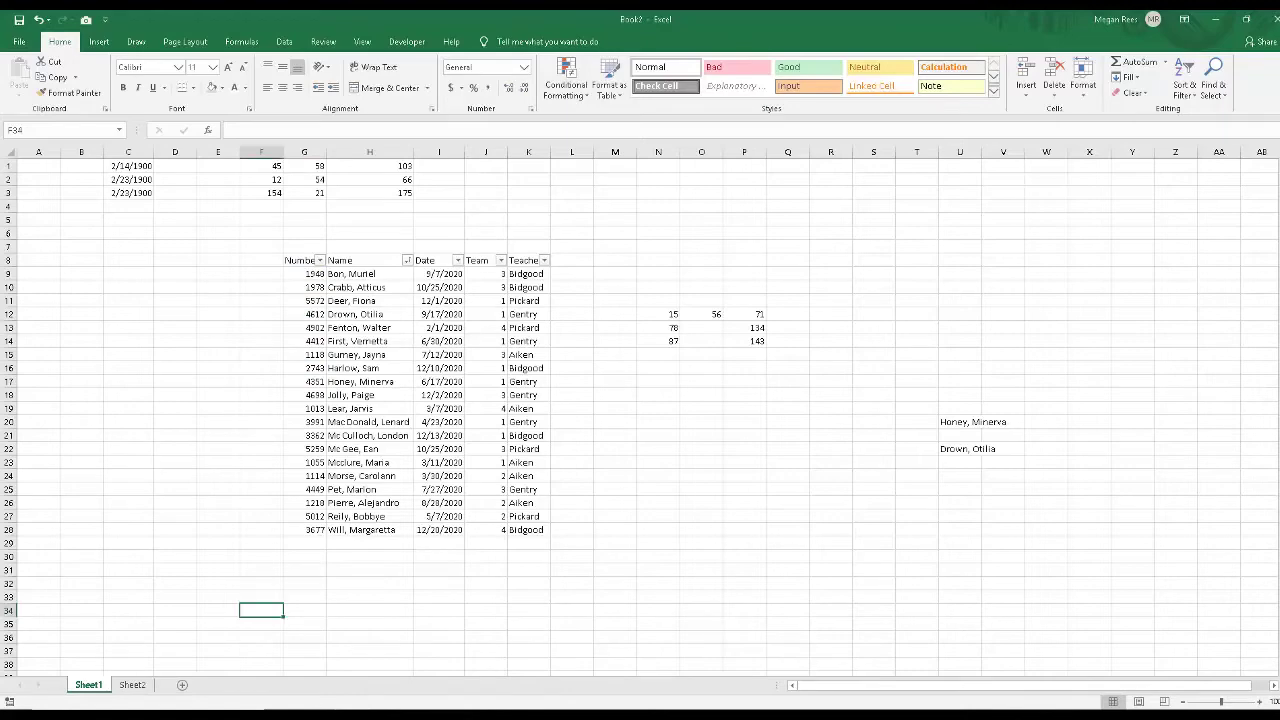
Switch to the Excel 2019 Lesson 2 workbook and review the filter questions on the A-INST sheet
left_click(347, 717)
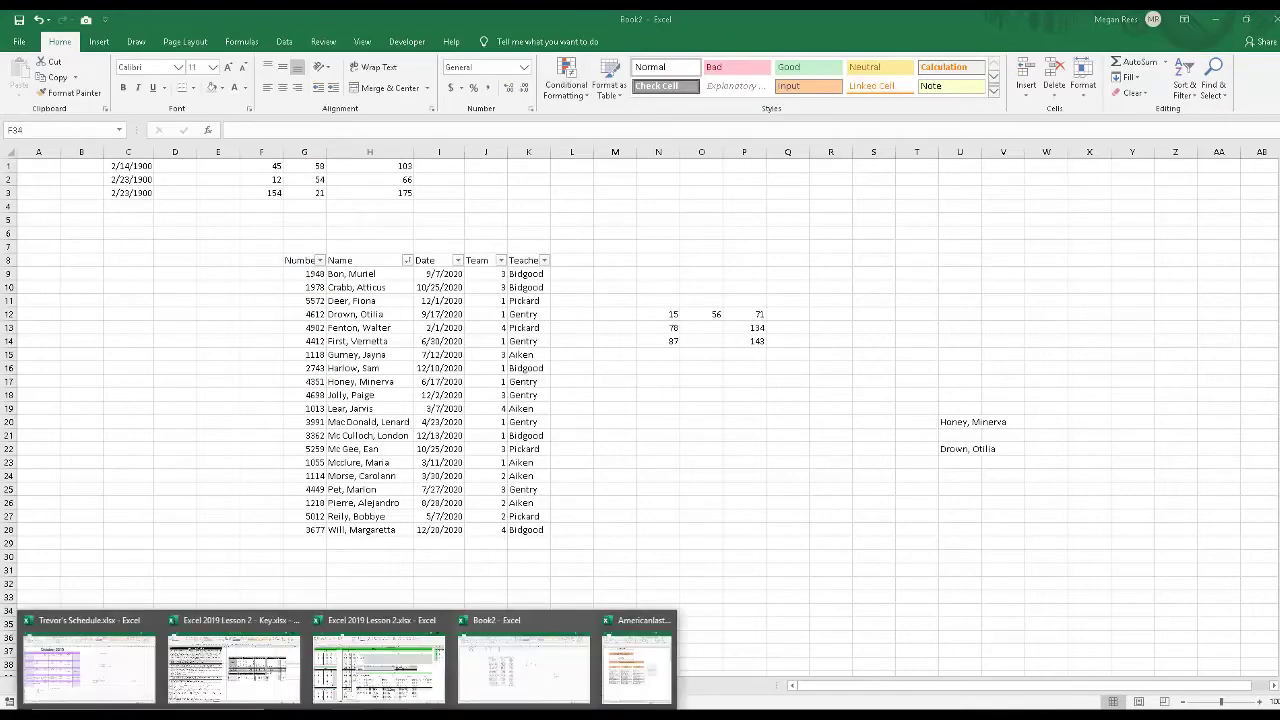
left_click(383, 686)
left_click(168, 688)
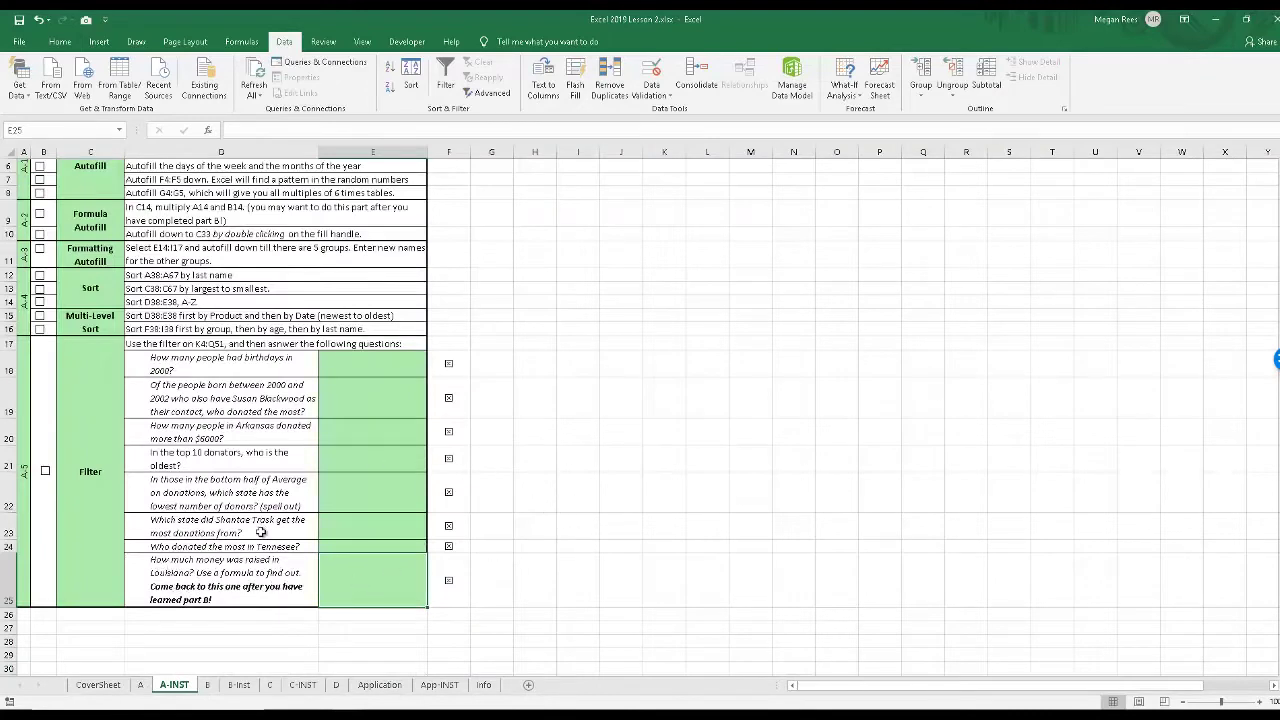
left_click(765, 320)
double_click(1010, 313)
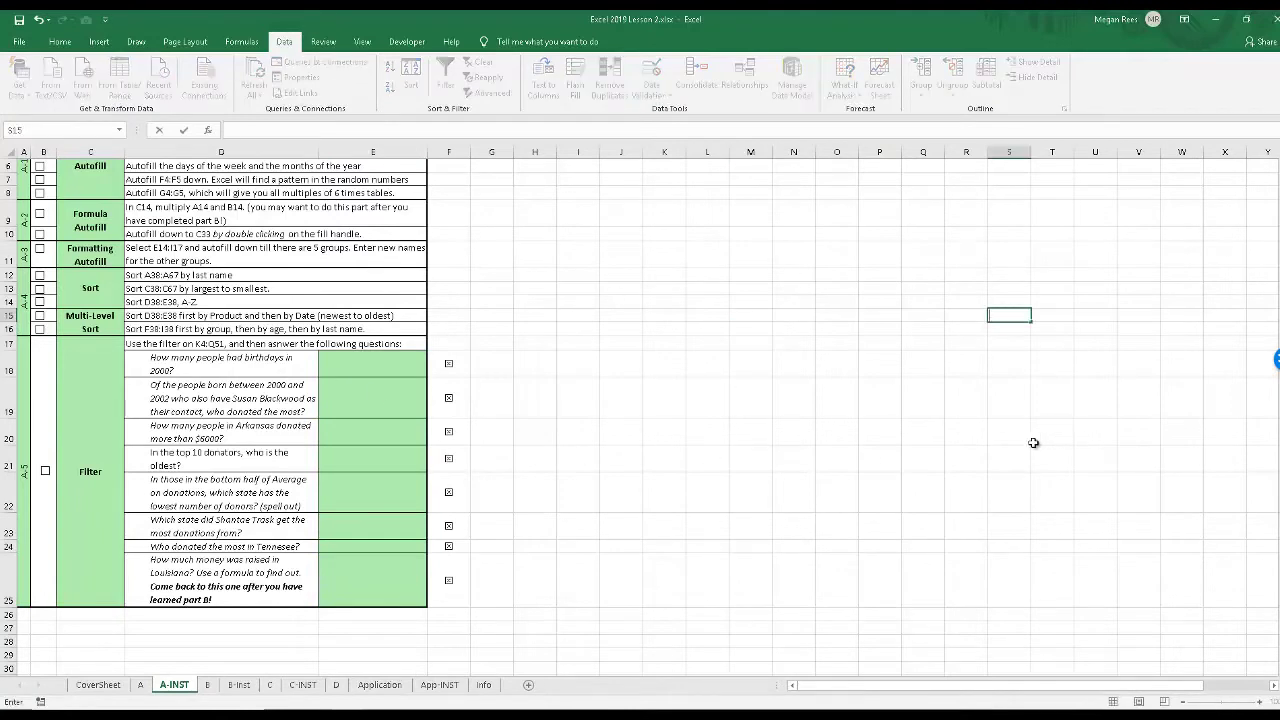
left_click(978, 462)
left_click(627, 574)
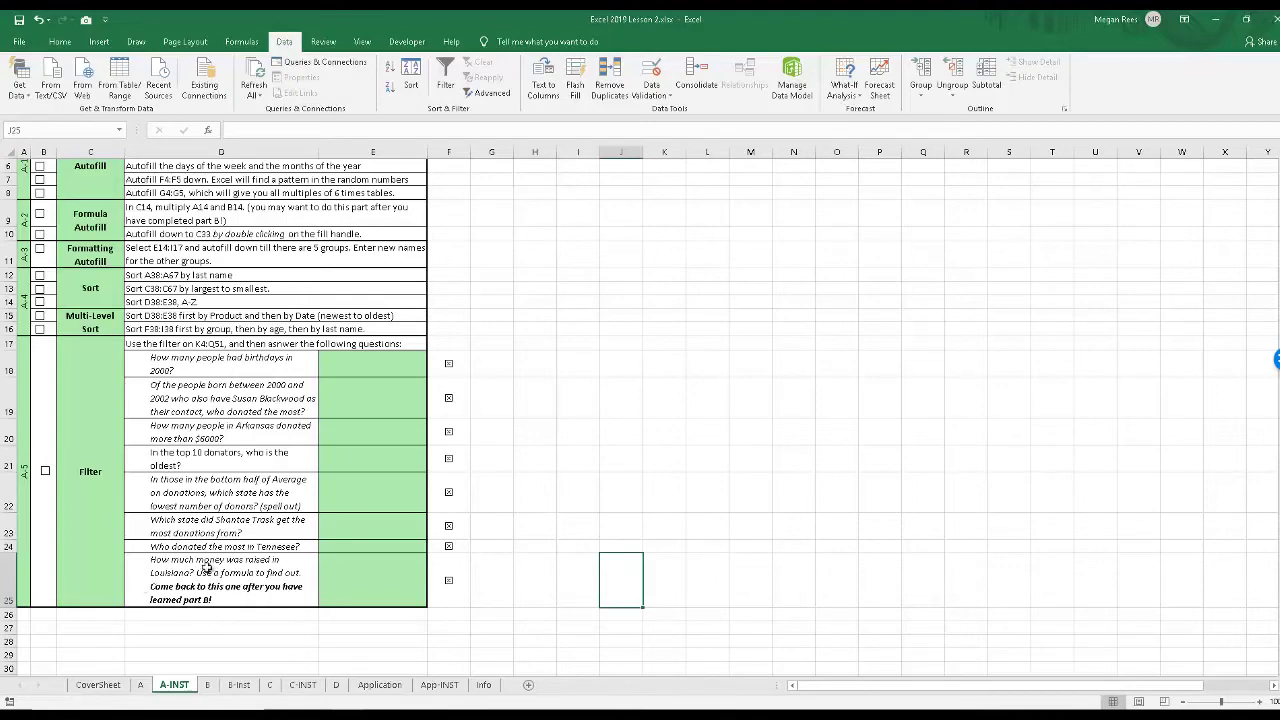
Review the Part B formula exercises on sheet B
left_click(207, 686)
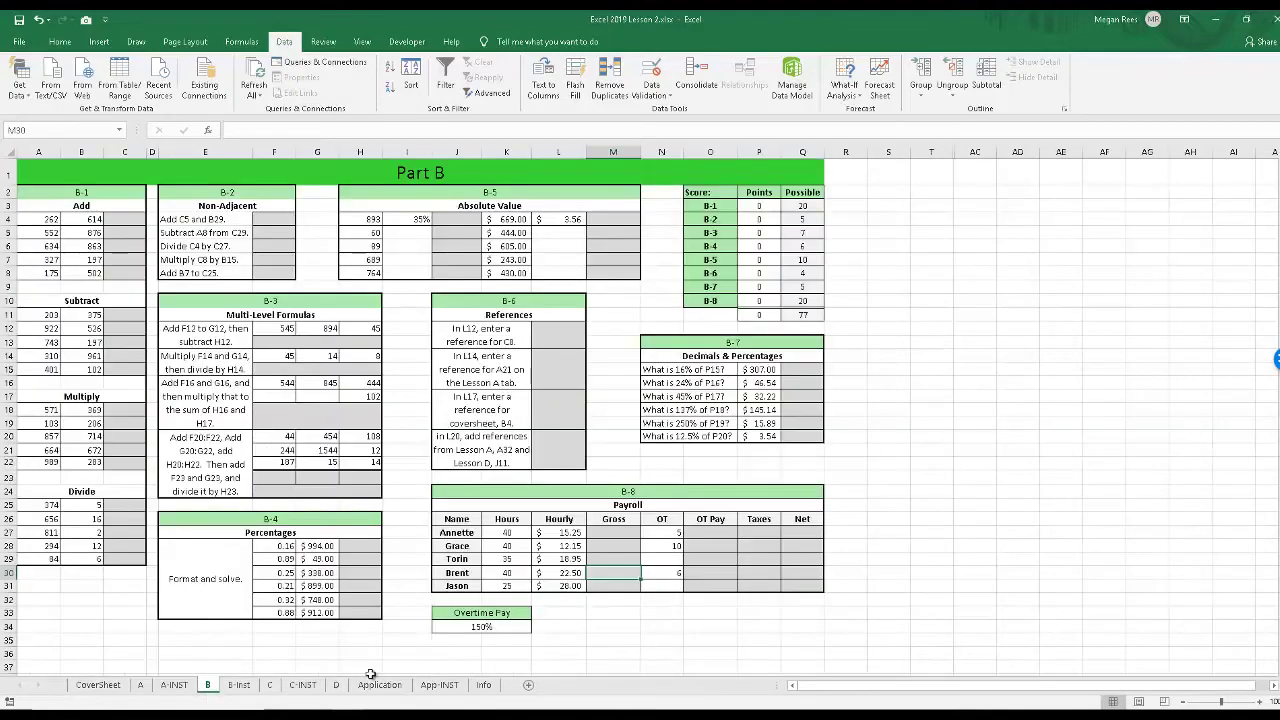
left_click(523, 567)
left_click(313, 400)
left_click(481, 386)
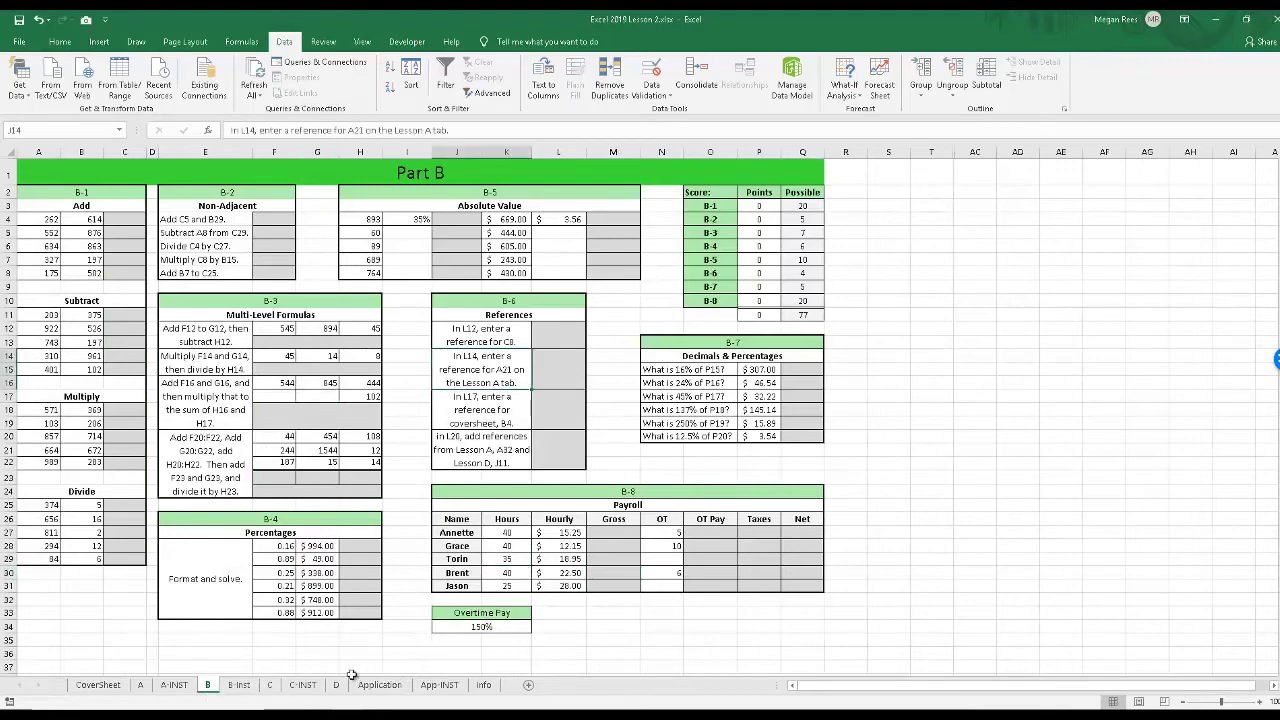
Return to the Book2 workbook and total the Number column values G9:G28 in G29 with AutoSum
mouse_move(488, 714)
left_click(489, 691)
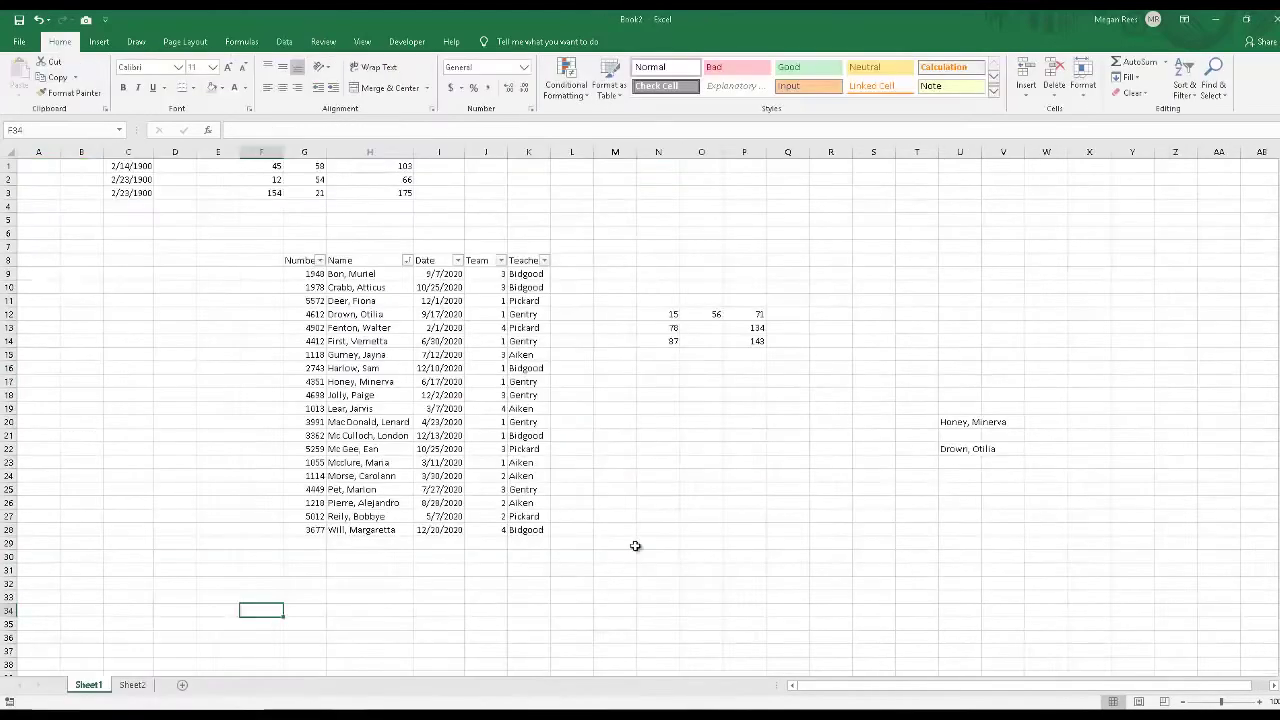
left_click(659, 463)
left_click(727, 379)
left_click(689, 343)
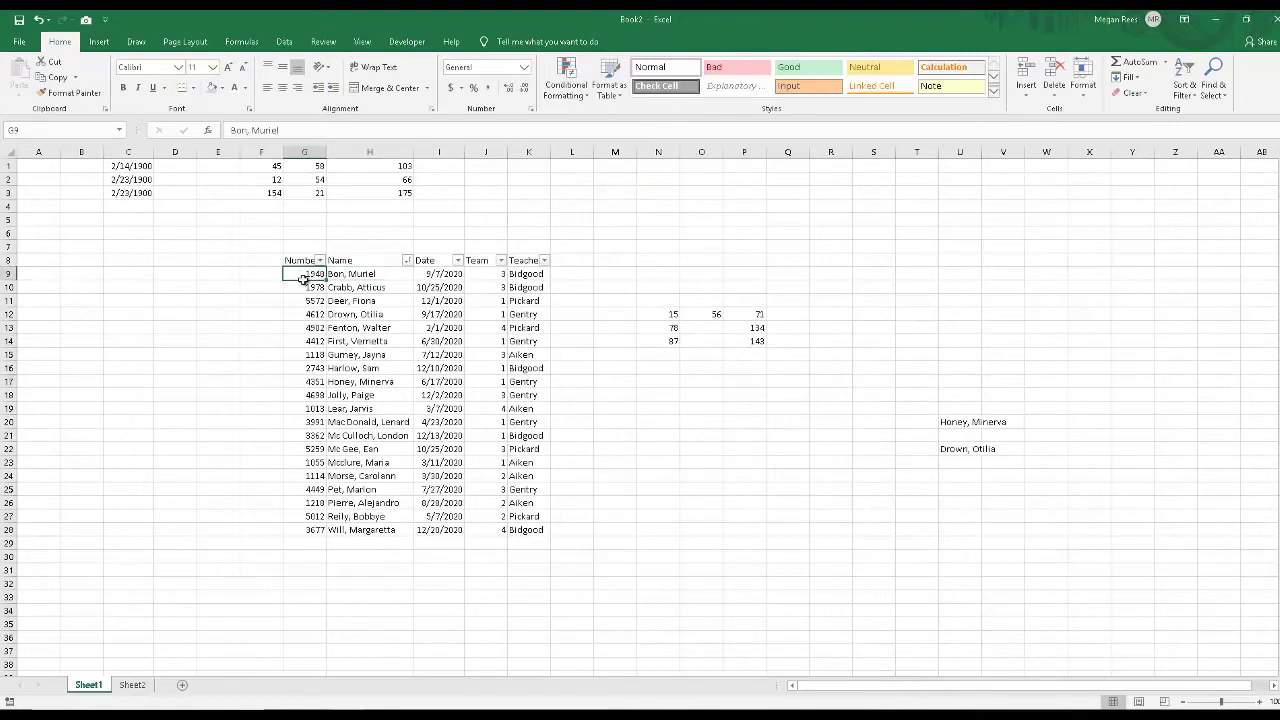
left_click_drag(300, 275, 308, 524)
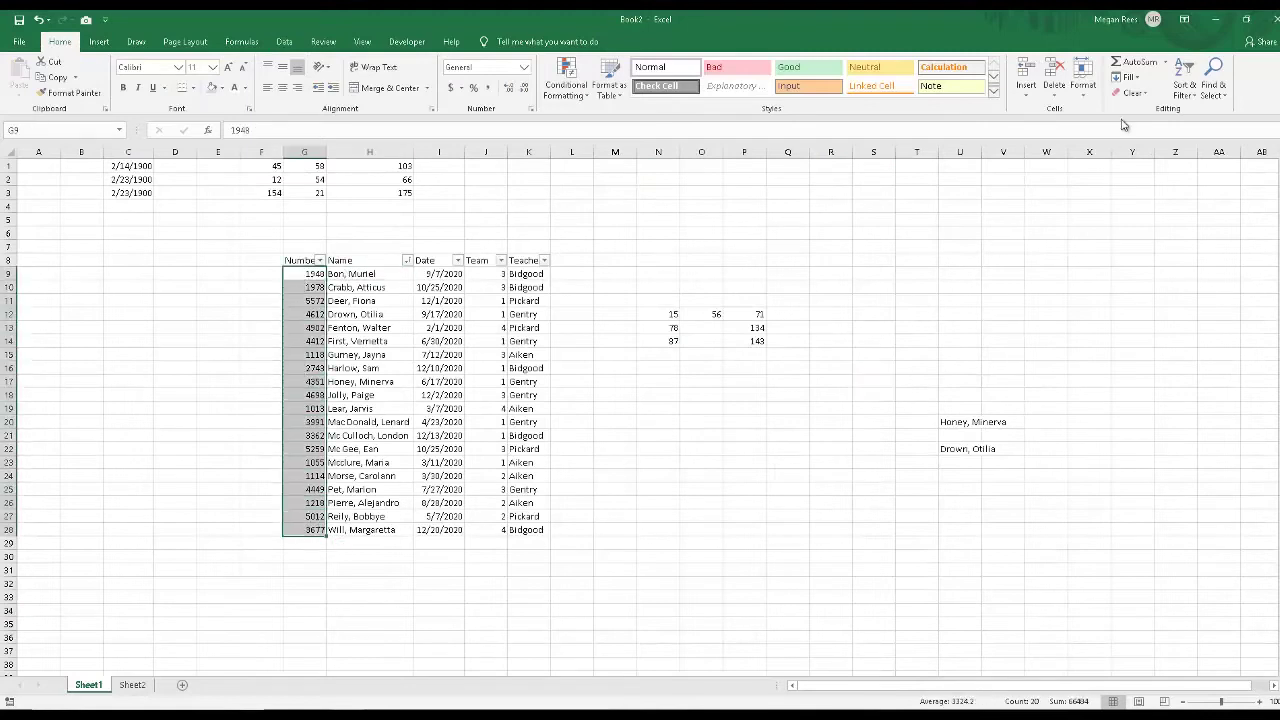
left_click(1138, 62)
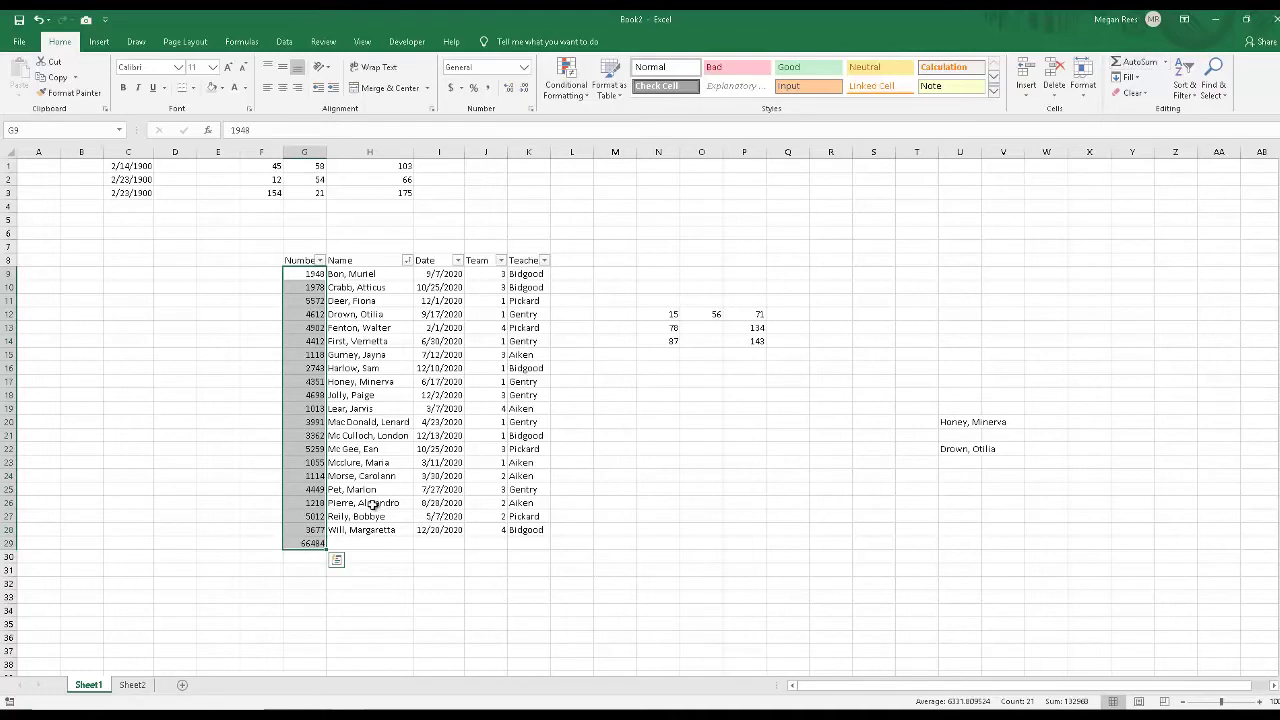
Inspect the formula in G29 and its SUM function arguments
left_click(306, 542)
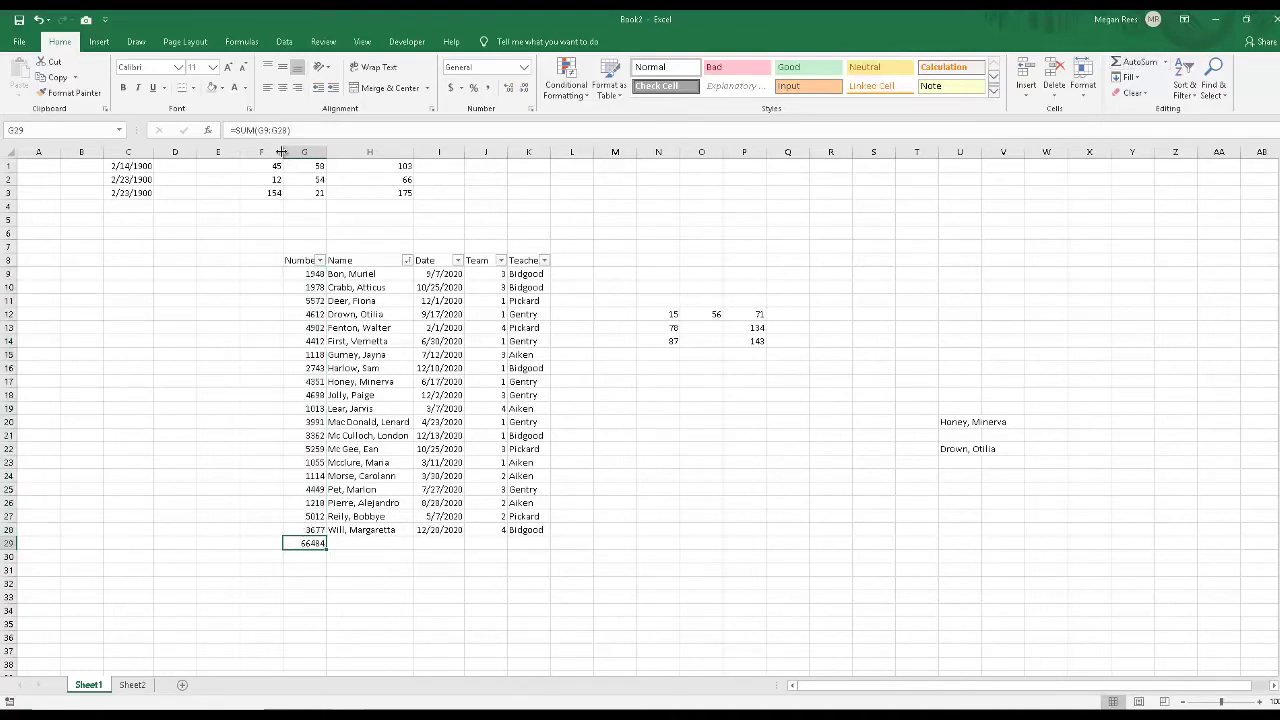
left_click(208, 130)
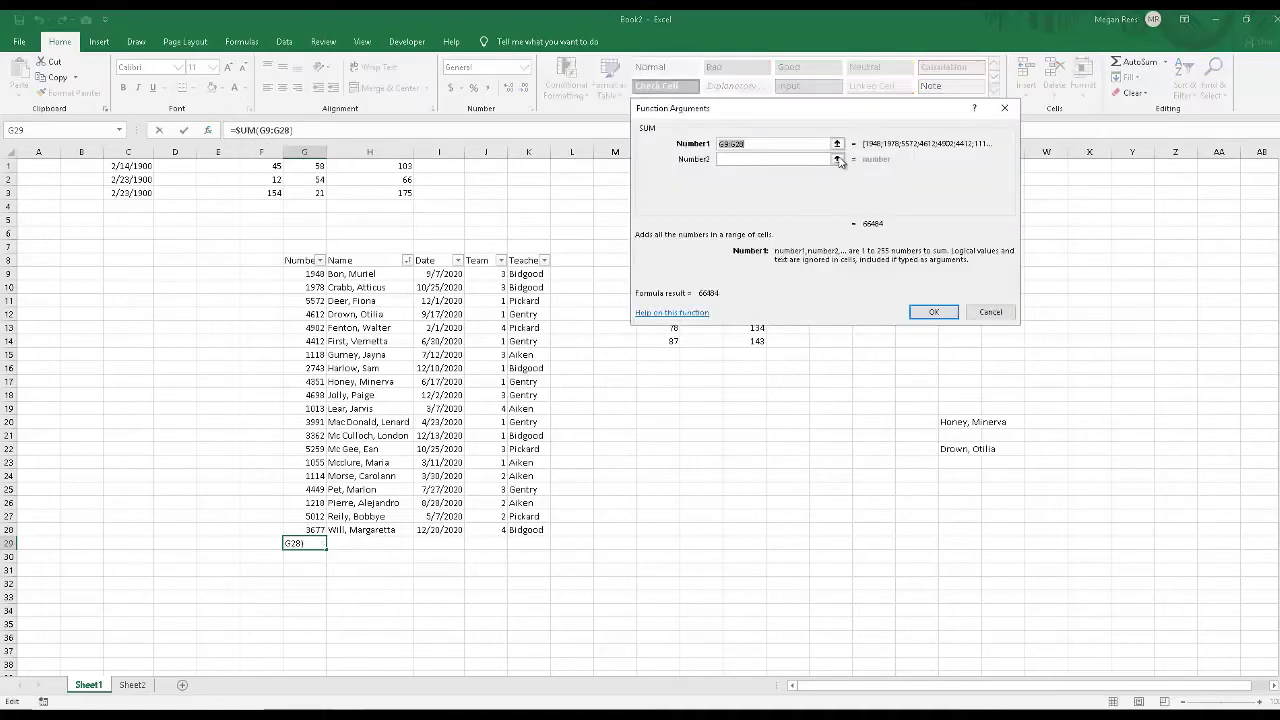
left_click(933, 312)
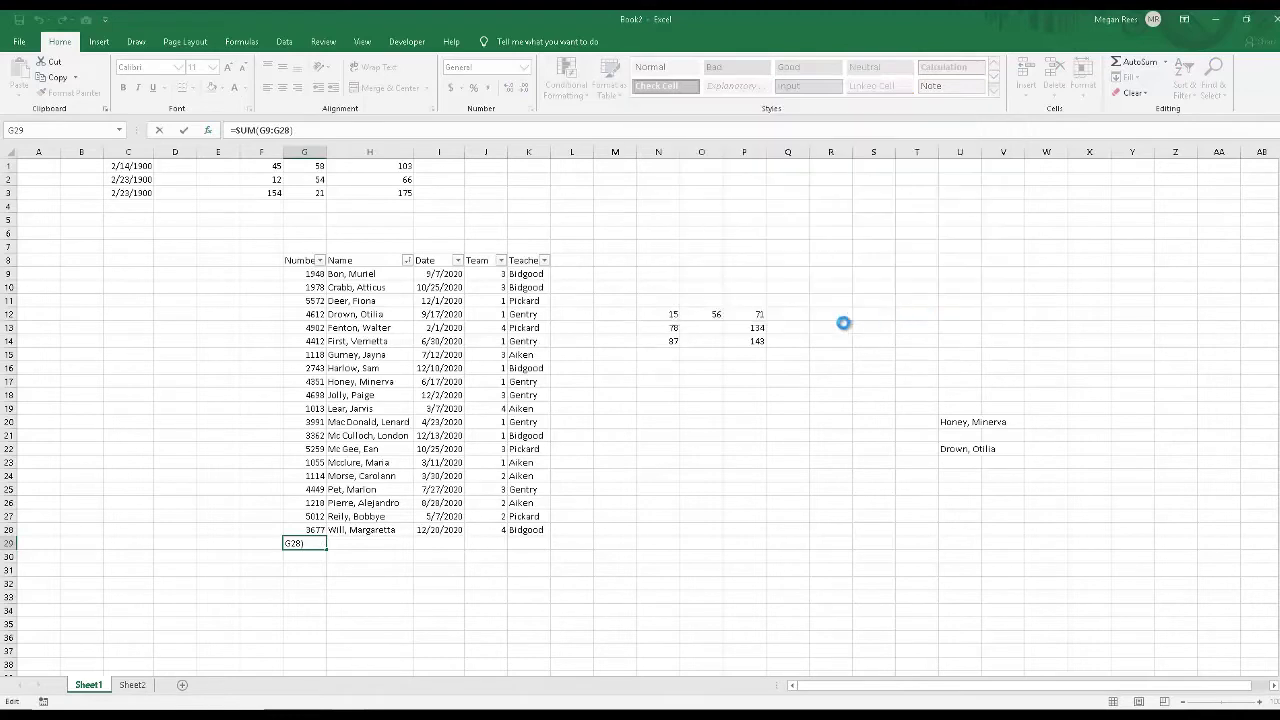
Open Insert Function for cell E9 and browse the Most Recently Used, Statistical, Database and Compatibility function categories
left_click(206, 277)
left_click(208, 130)
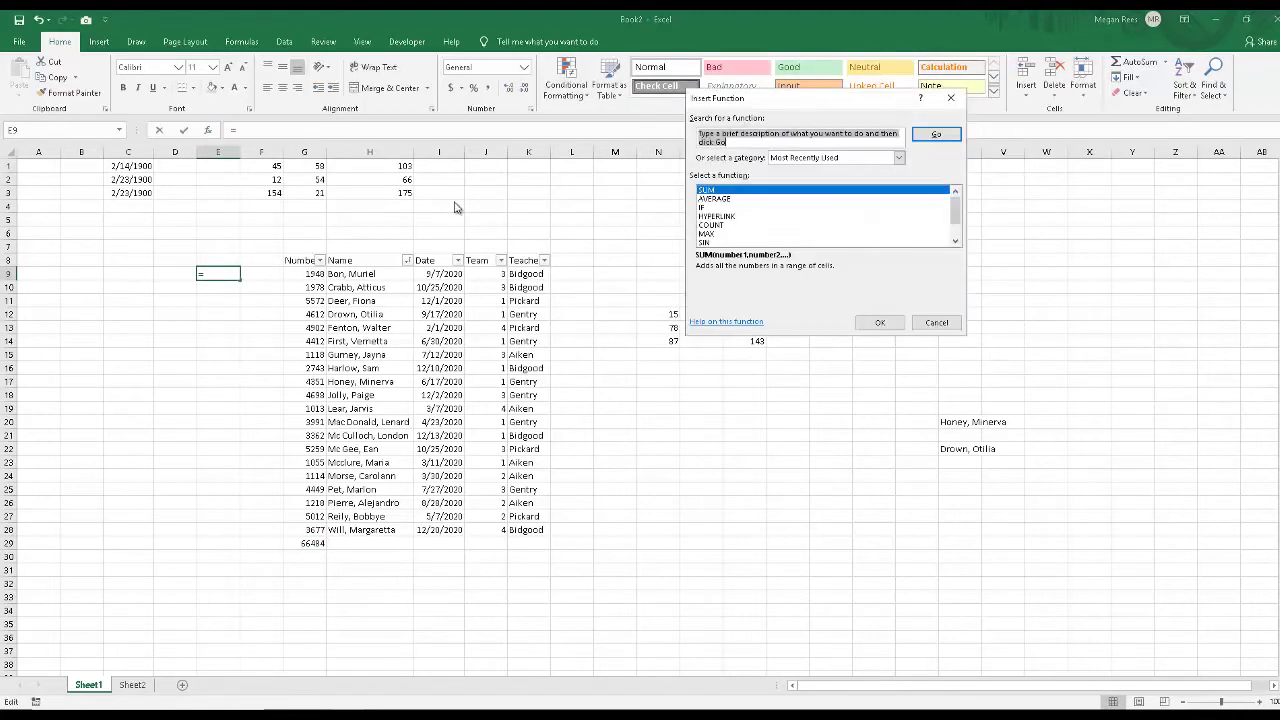
left_click_drag(957, 213, 957, 228)
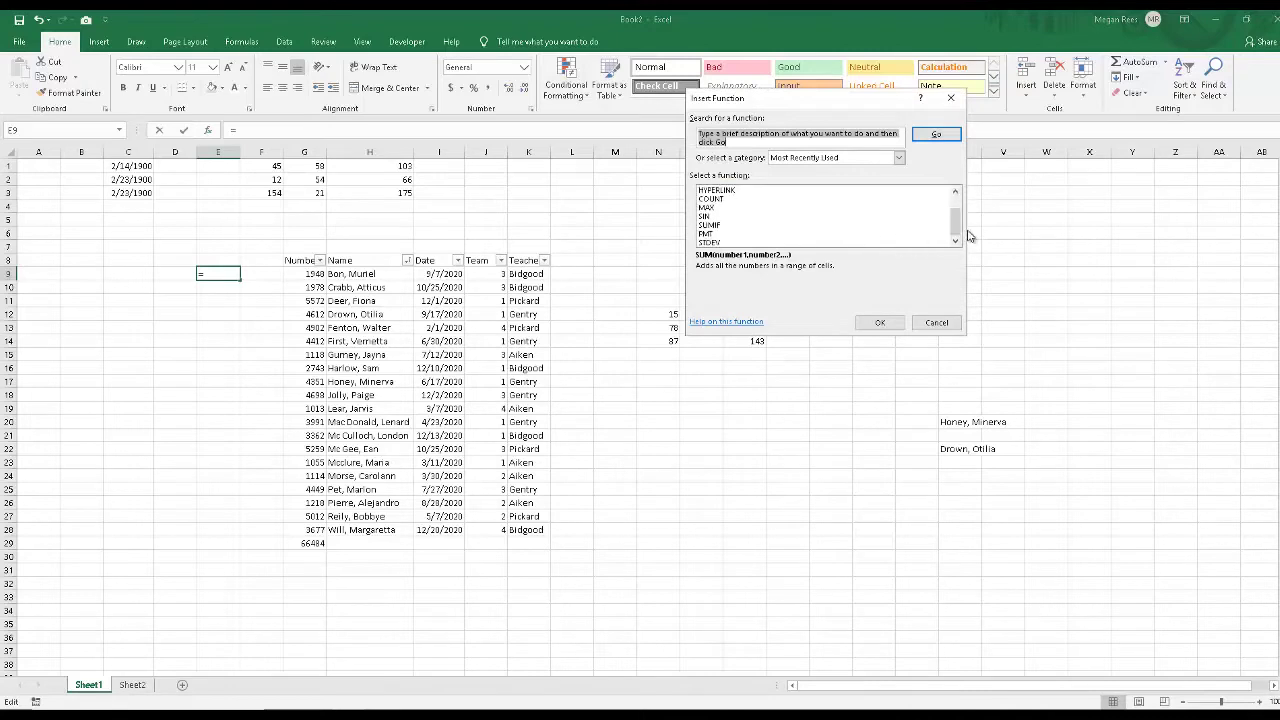
scroll(955, 212, "up", 1)
left_click(898, 157)
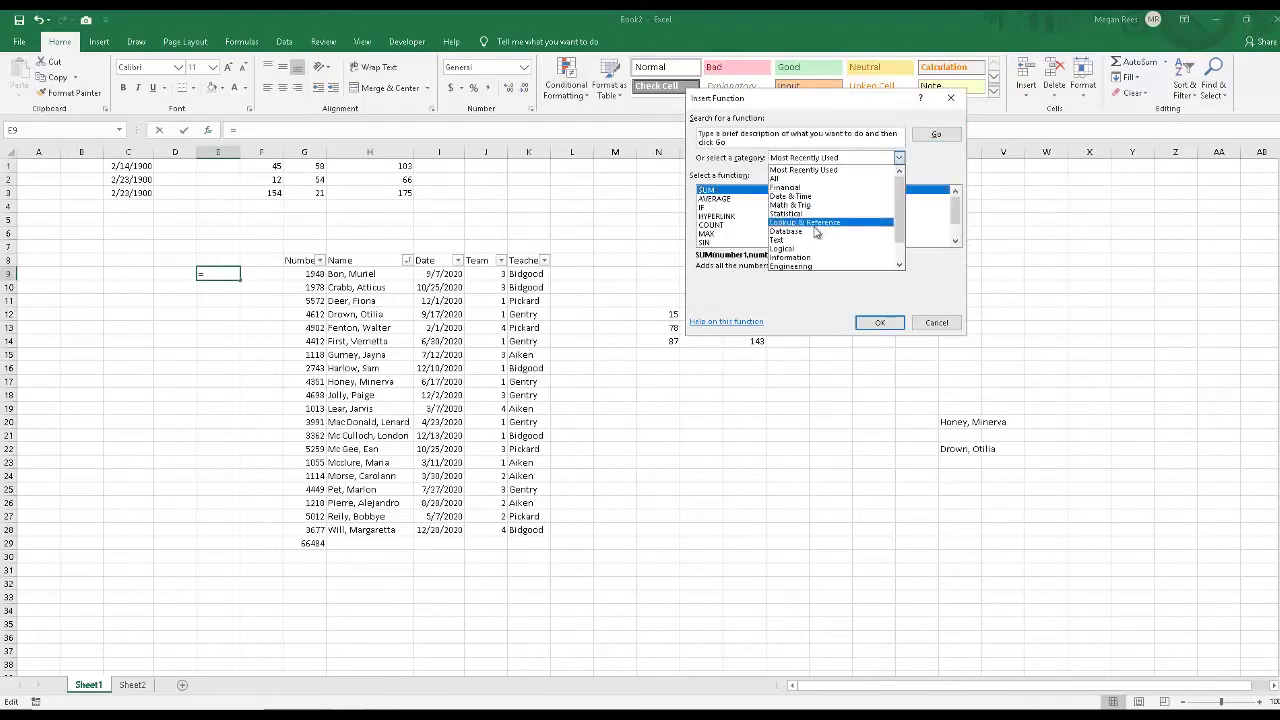
left_click(806, 213)
left_click(899, 158)
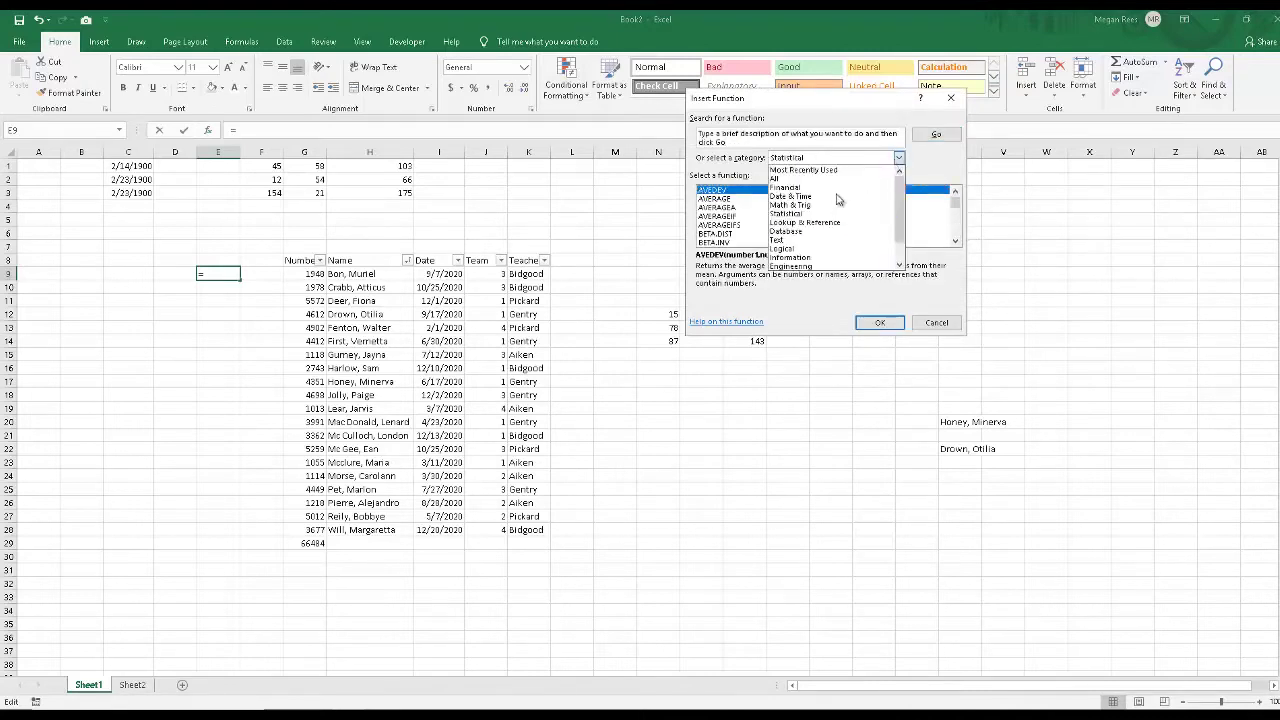
left_click(838, 231)
left_click(899, 158)
mouse_move(900, 196)
left_mouse_down()
mouse_move(900, 226)
mouse_move(903, 192)
left_mouse_up()
left_click(822, 258)
left_click(899, 159)
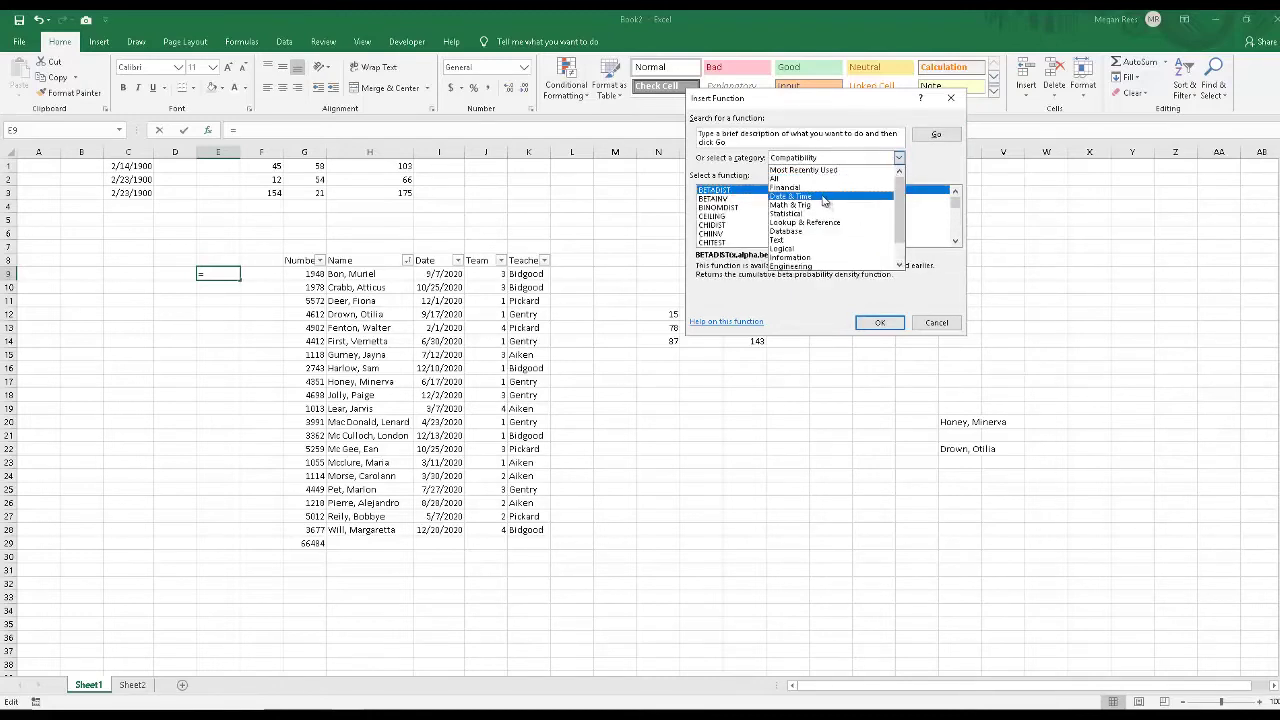
Review the Date & Time and Engineering functions, including the IMTAN description, and close the dialog without inserting one
left_click(824, 197)
left_click(899, 159)
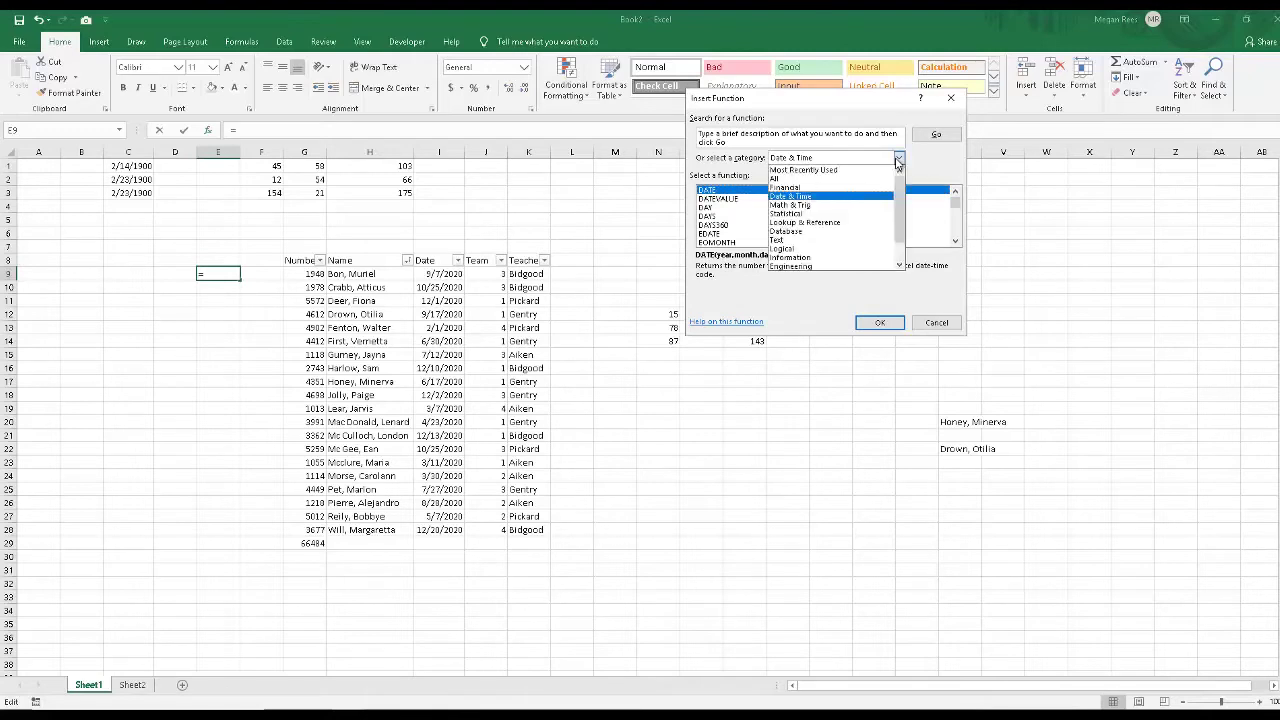
left_click(899, 159)
left_click(899, 160)
scroll(829, 243, "down", 2)
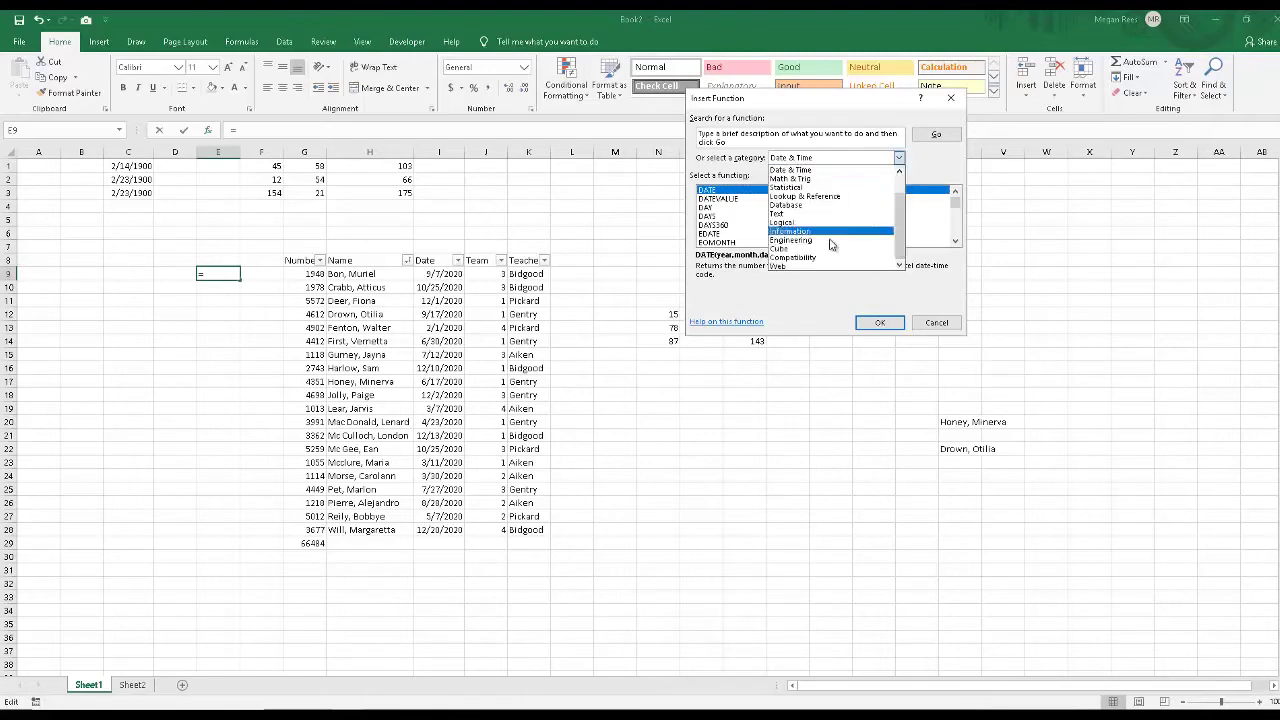
left_click(829, 245)
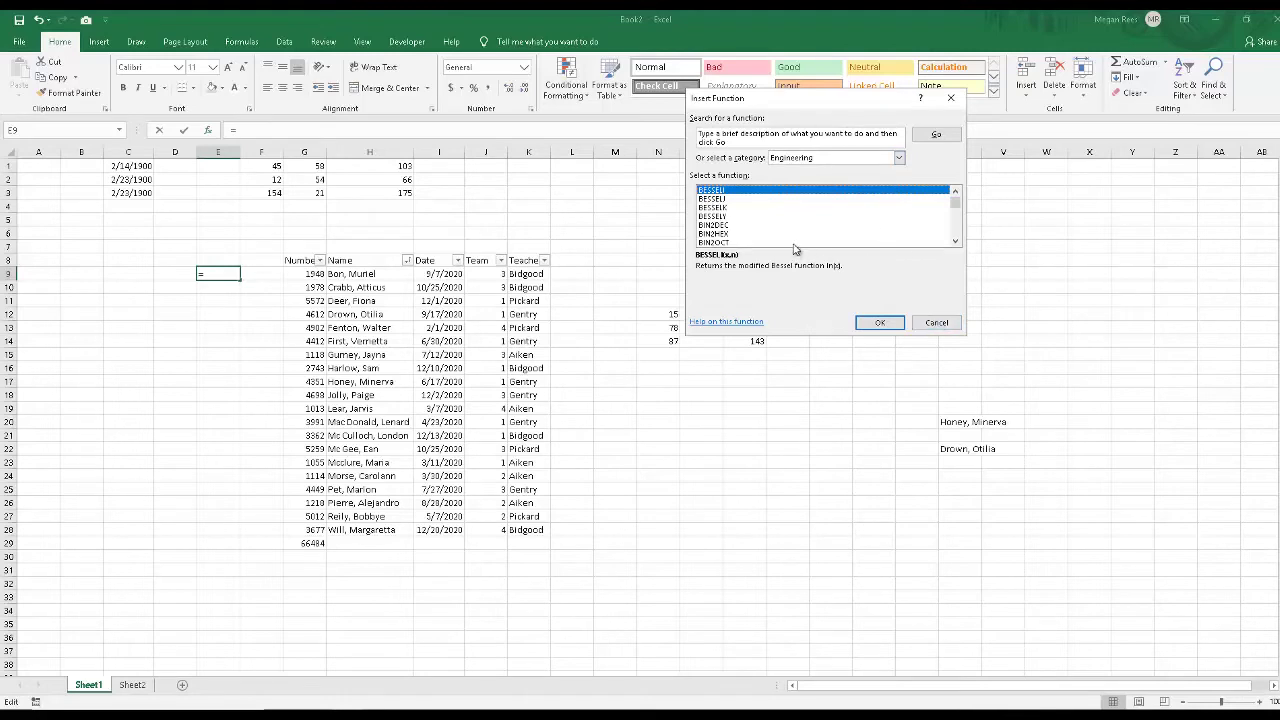
left_click_drag(955, 209, 958, 240)
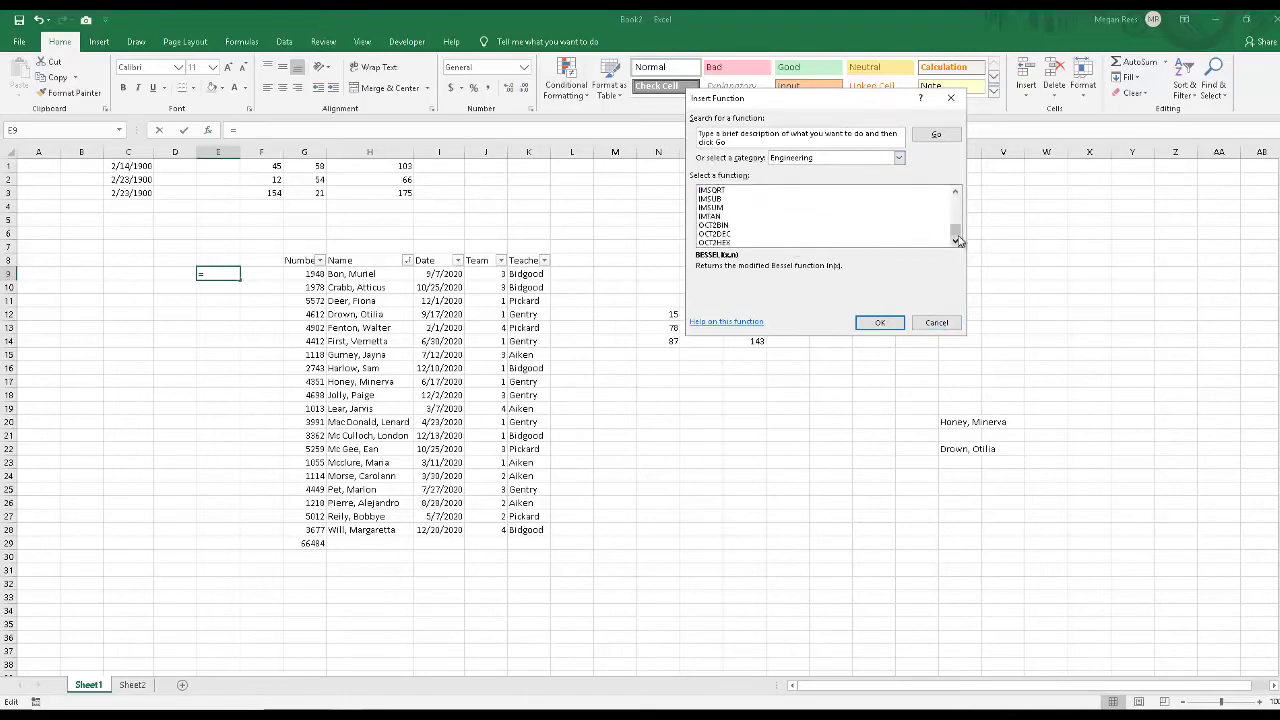
left_click(767, 218)
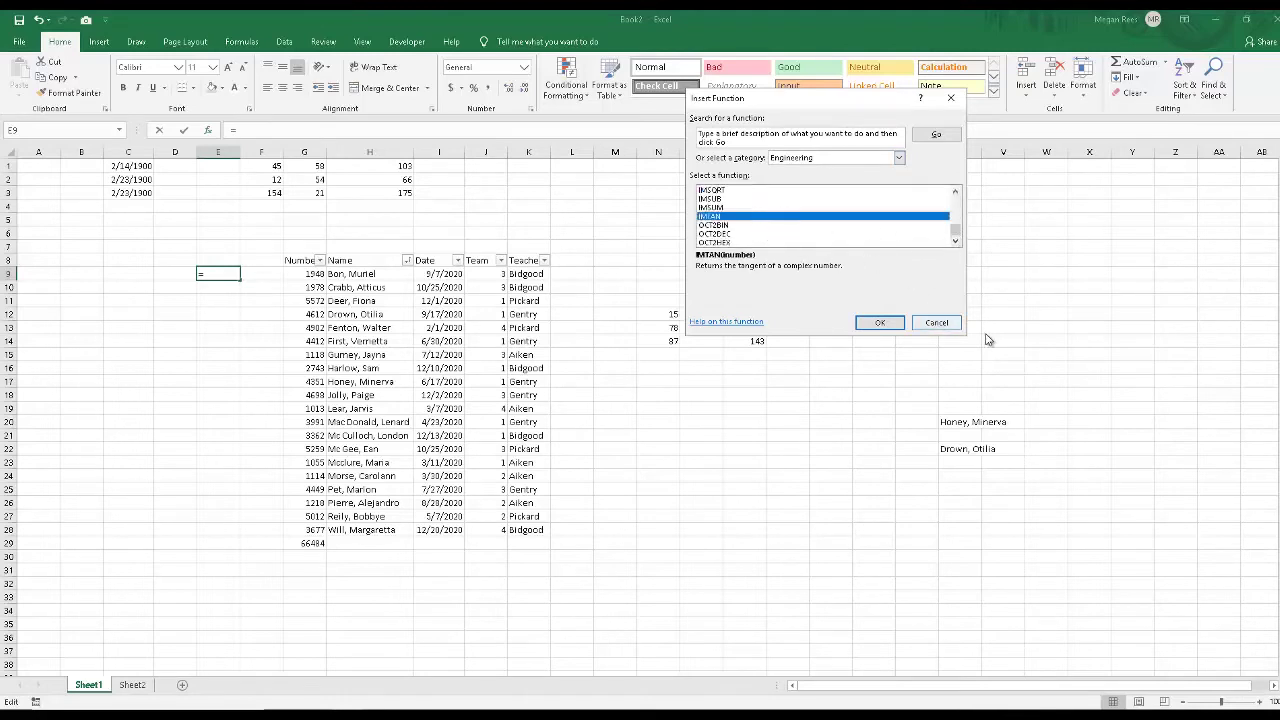
left_click(937, 322)
left_click(758, 367)
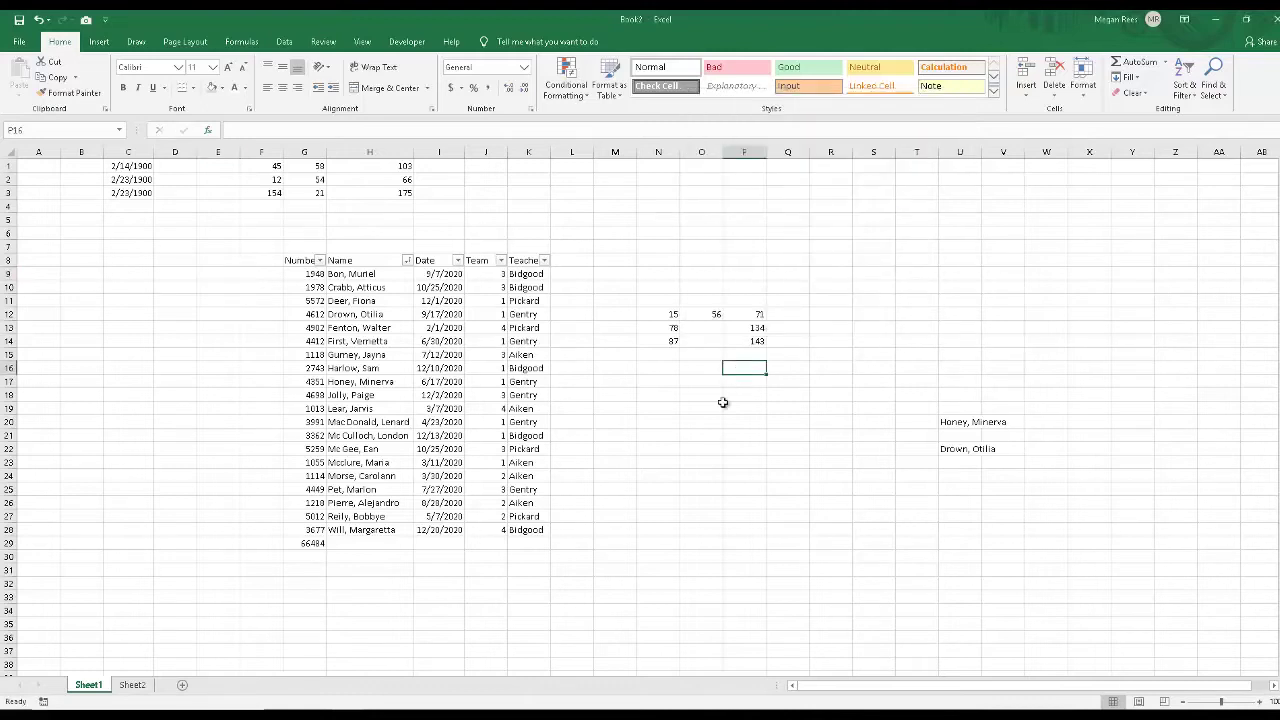
left_click(716, 421)
left_click(256, 313)
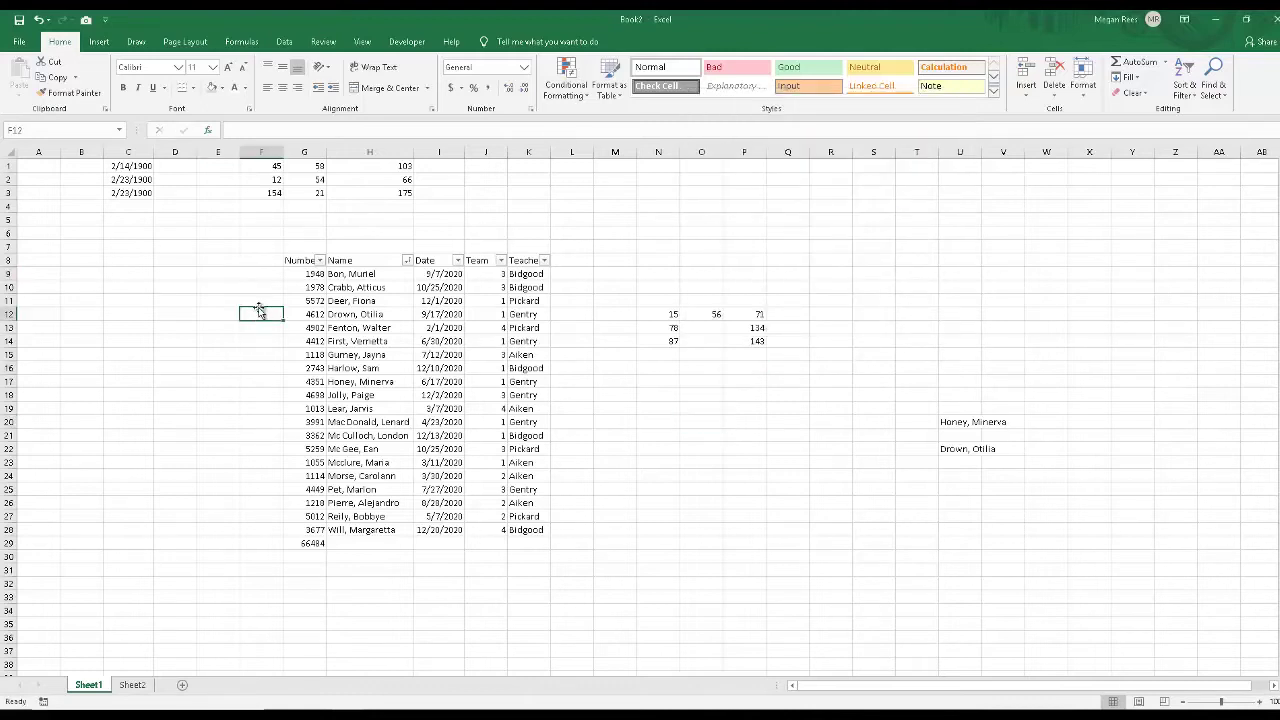
Replace the total in G29 with the average of the Number values G9:G28 using AutoSum's Average option
left_click(297, 541)
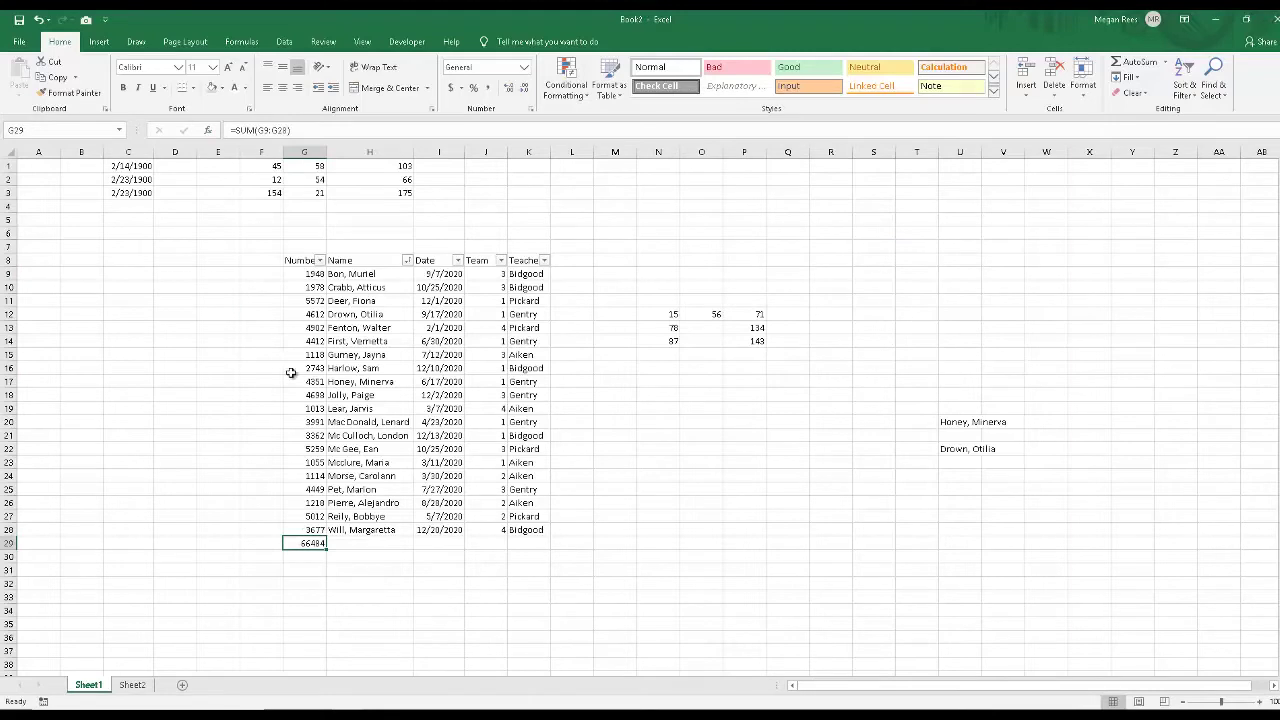
left_click_drag(305, 273, 320, 530)
left_click(1165, 61)
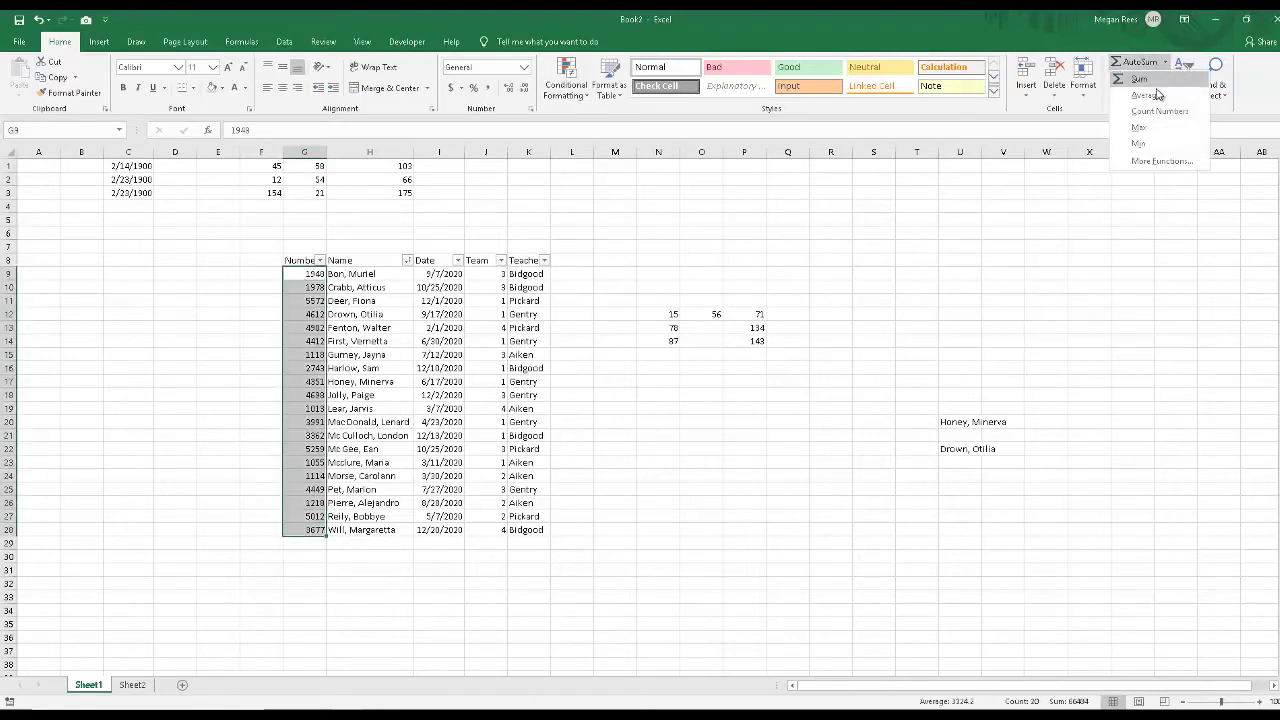
left_click(1150, 95)
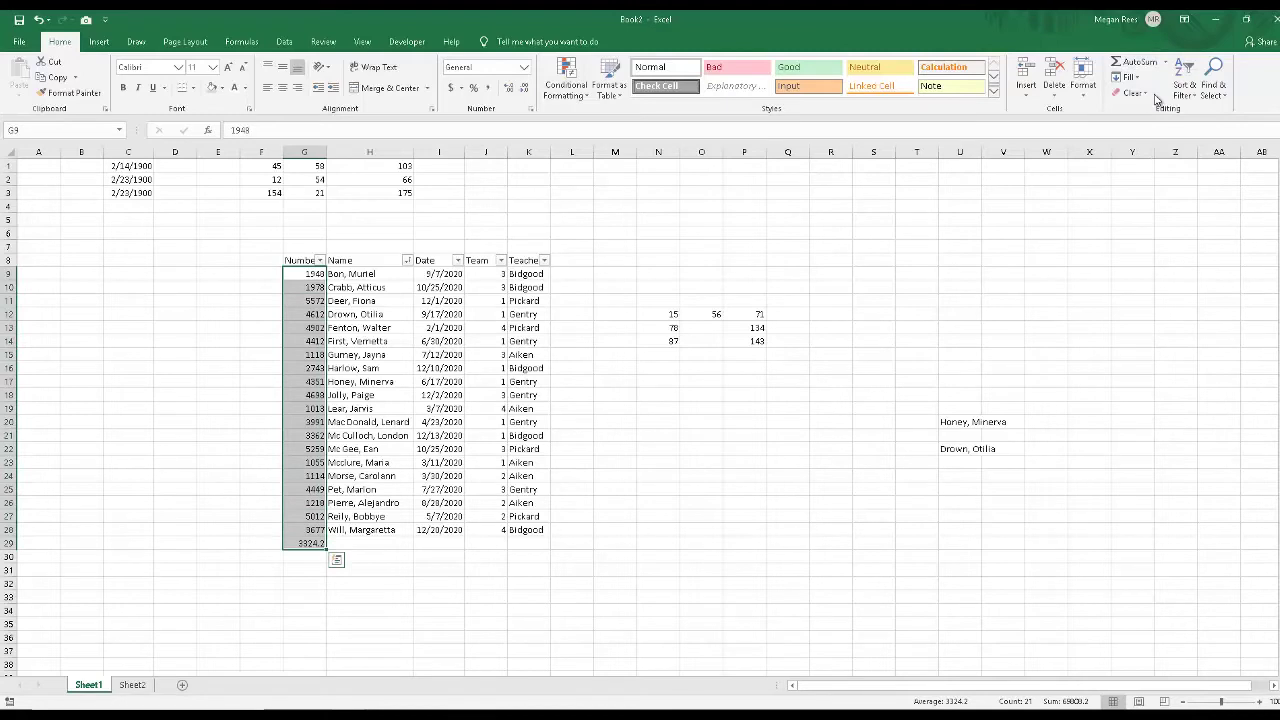
left_click(352, 593)
left_click(306, 550)
Examine the individual Number column values in G9:G28 that feed the average
left_click_drag(305, 274, 312, 531)
left_click(313, 276)
left_click(312, 288)
left_click(311, 301)
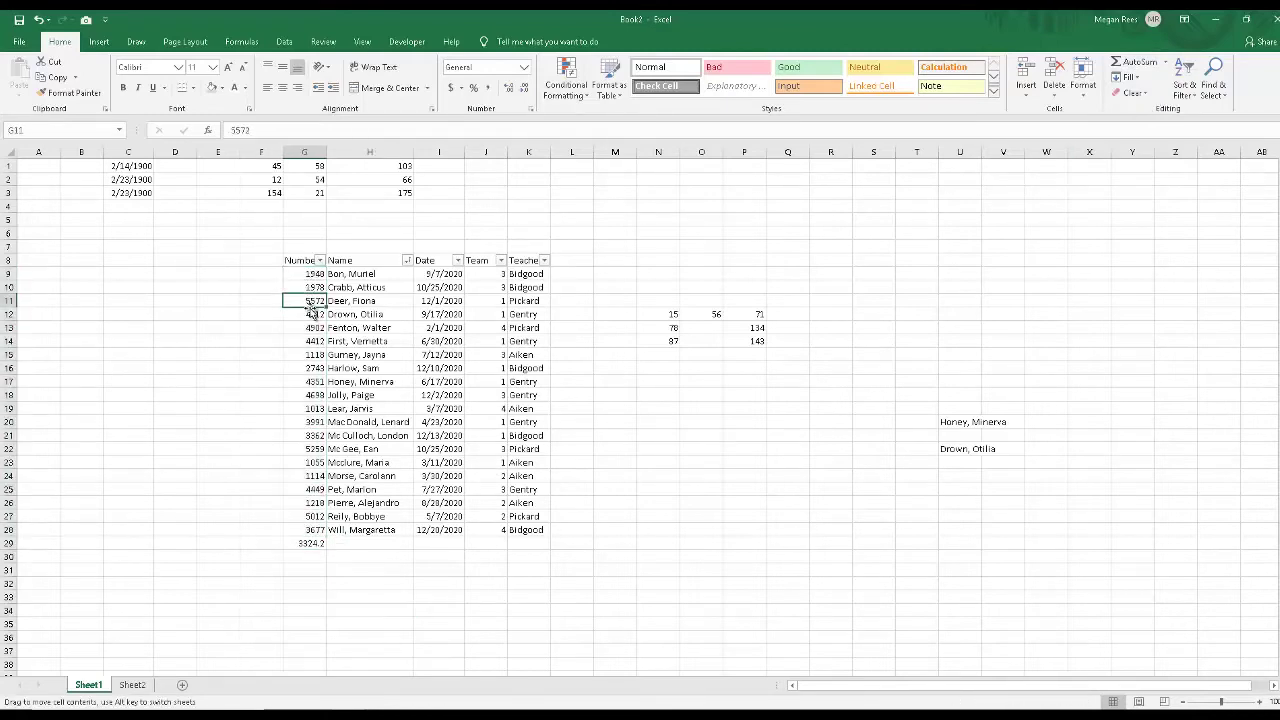
left_click(310, 316)
left_click(309, 342)
left_click(308, 356)
left_click(298, 436)
left_click(299, 276)
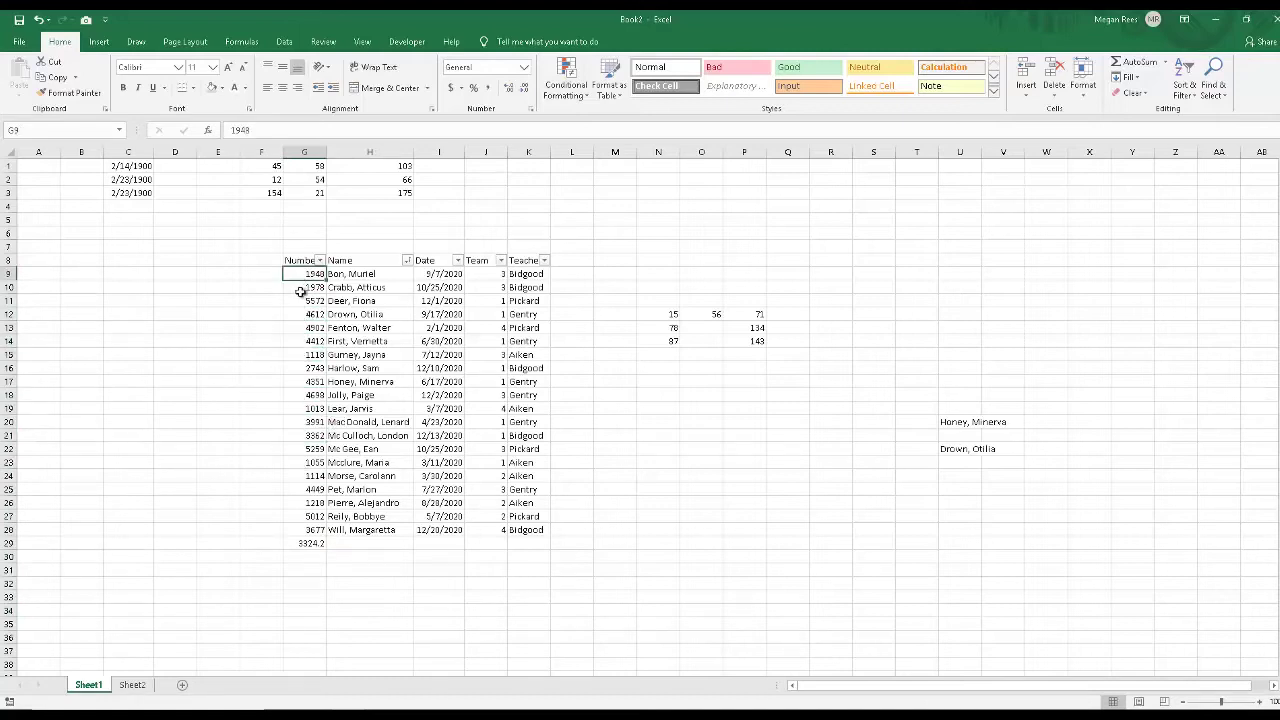
left_click(308, 313)
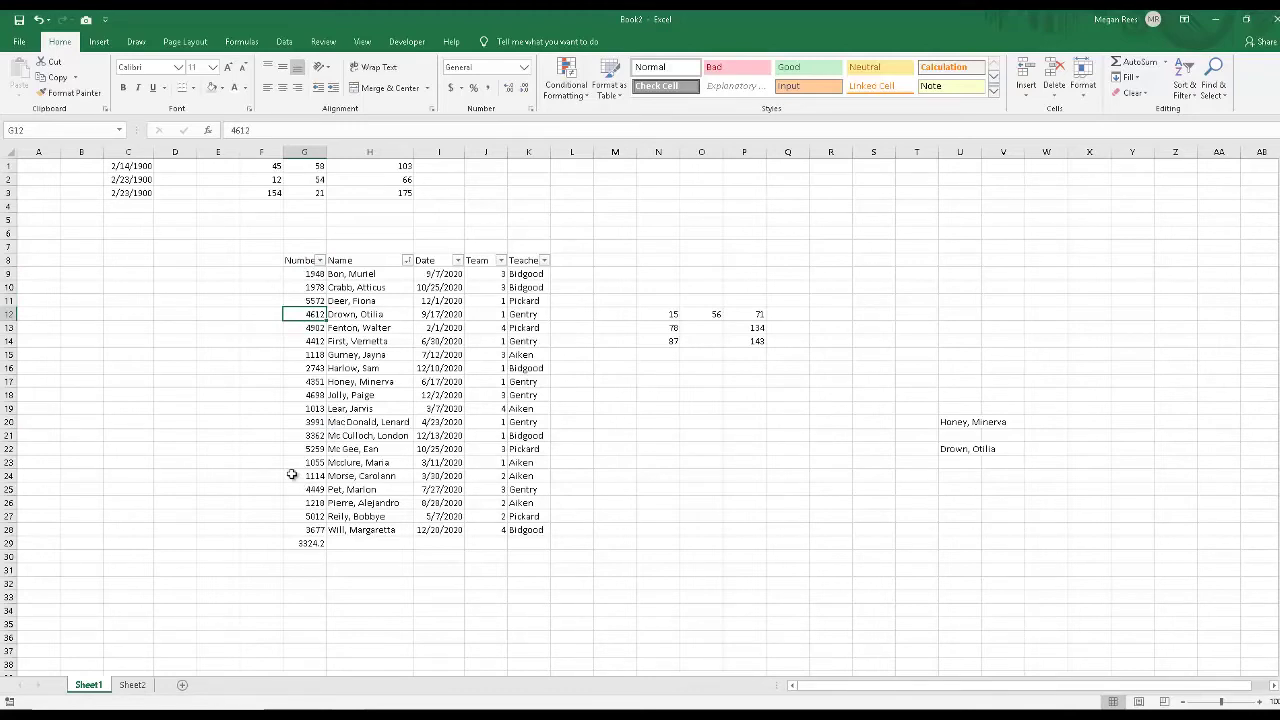
Clear G29 and calculate the average of G9:G28 there again with AutoSum
left_click(309, 539)
key("Delete")
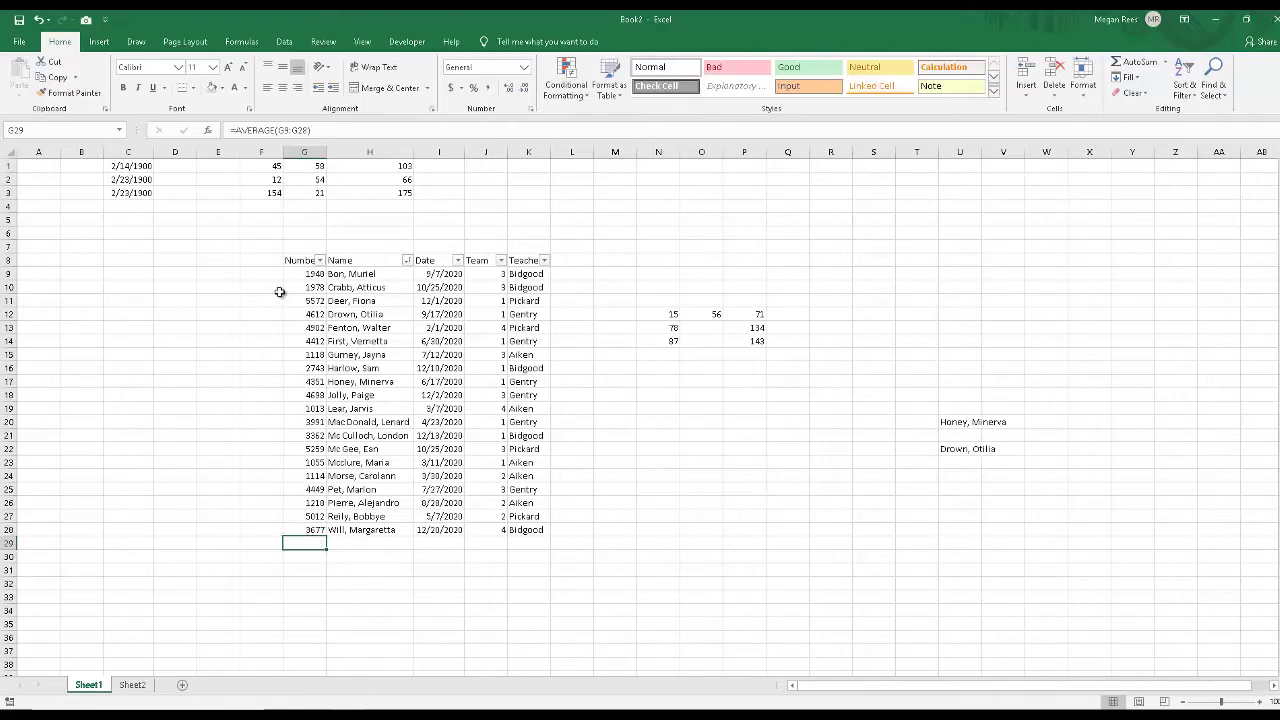
left_click(303, 275)
left_click_drag(303, 298, 305, 530)
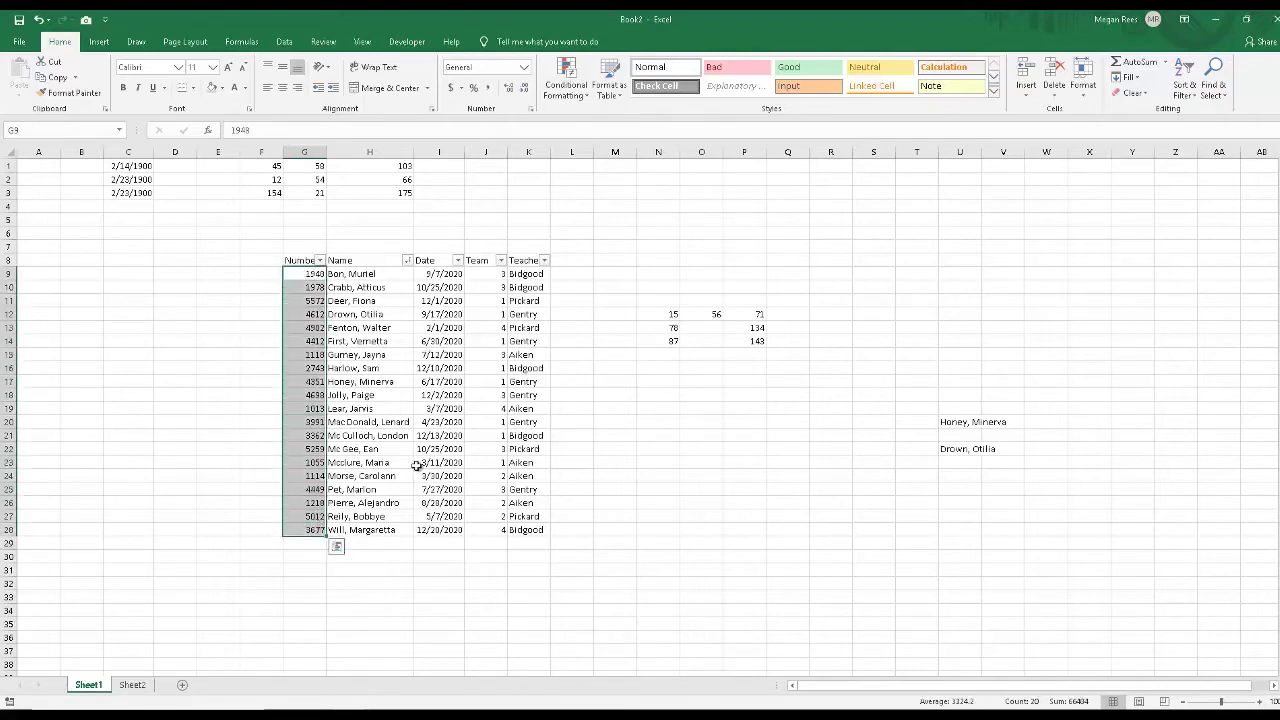
left_click(1166, 62)
left_click(1140, 90)
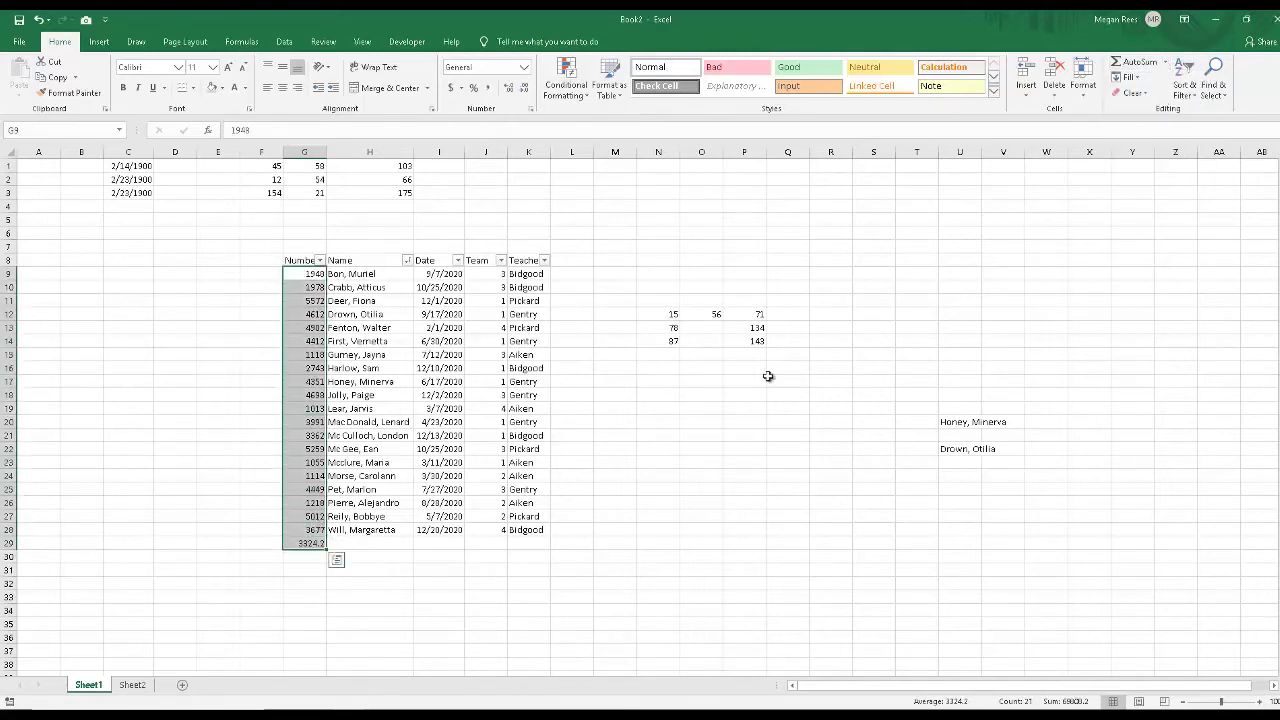
left_click(667, 426)
left_click(305, 543)
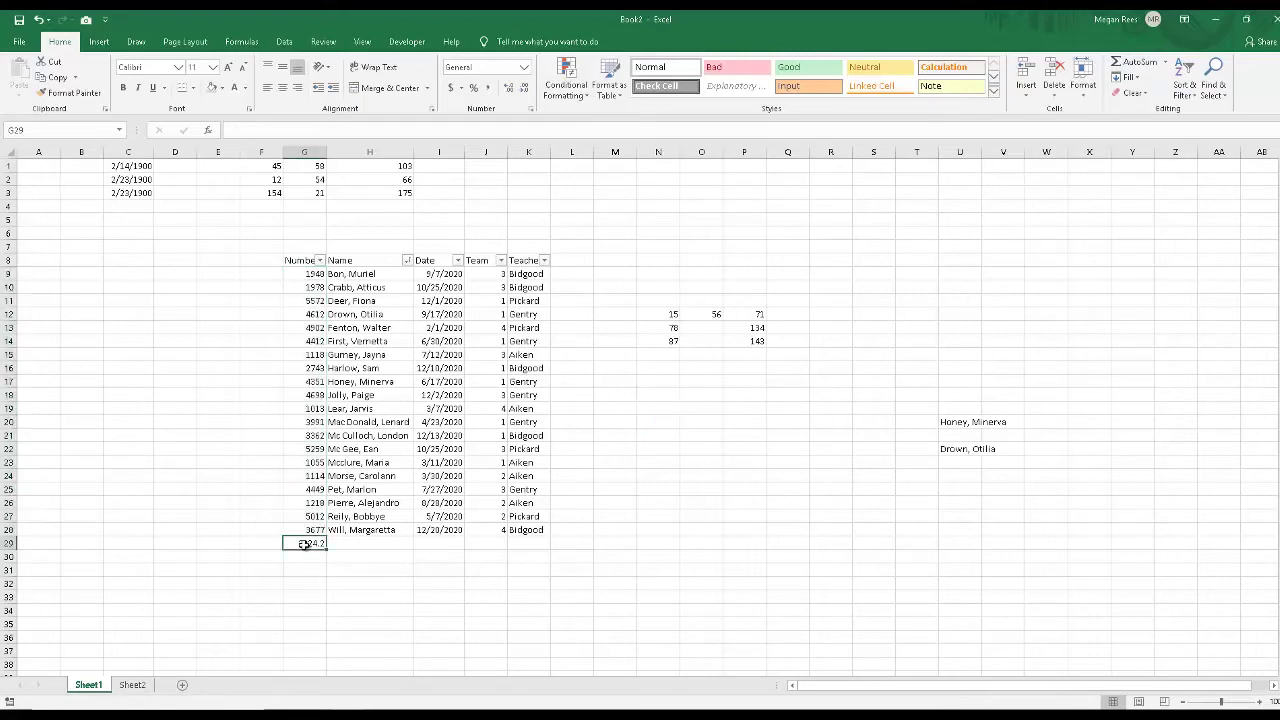
Clear the average from G29 and find the maximum of G9:G28 there with AutoSum's Max option
key("Delete")
left_click_drag(325, 272, 305, 530)
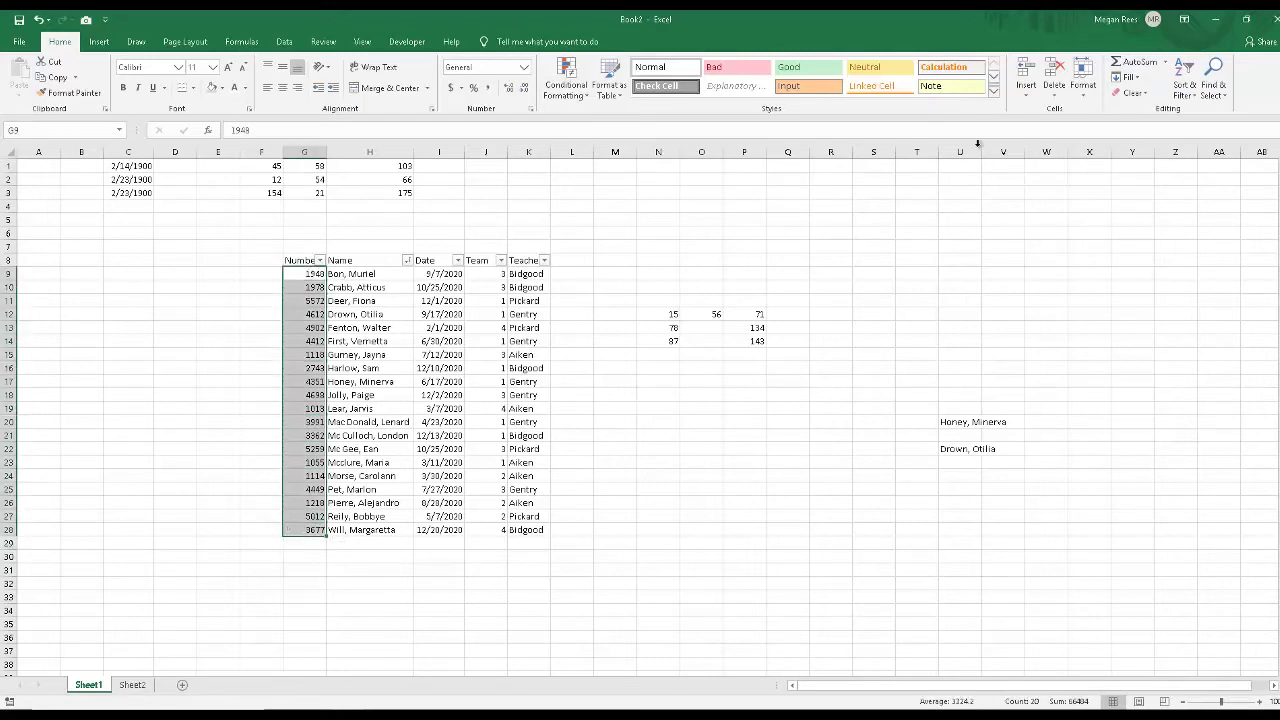
left_click(1150, 77)
left_click(1143, 125)
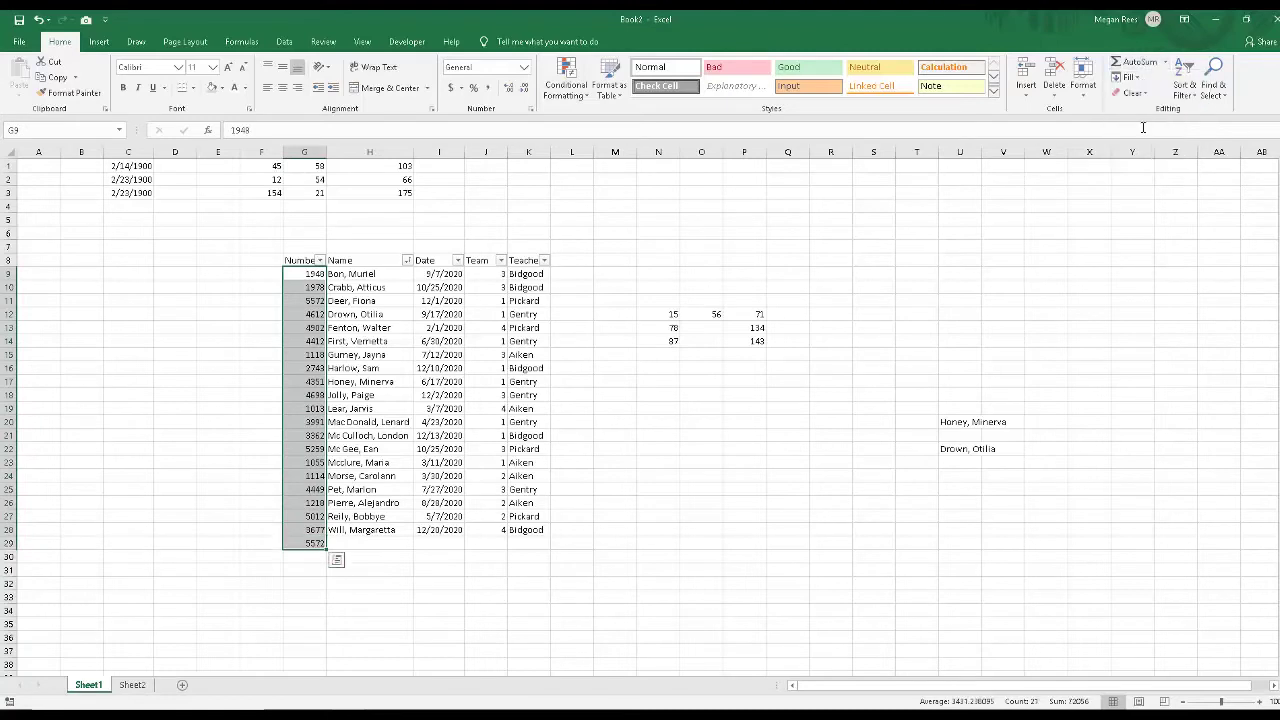
Clear the maximum from G29, find the minimum of G9:G28 there with AutoSum's Min option, and check its formula
left_click(305, 545)
key("Delete")
left_click_drag(302, 274, 305, 530)
left_click(1167, 62)
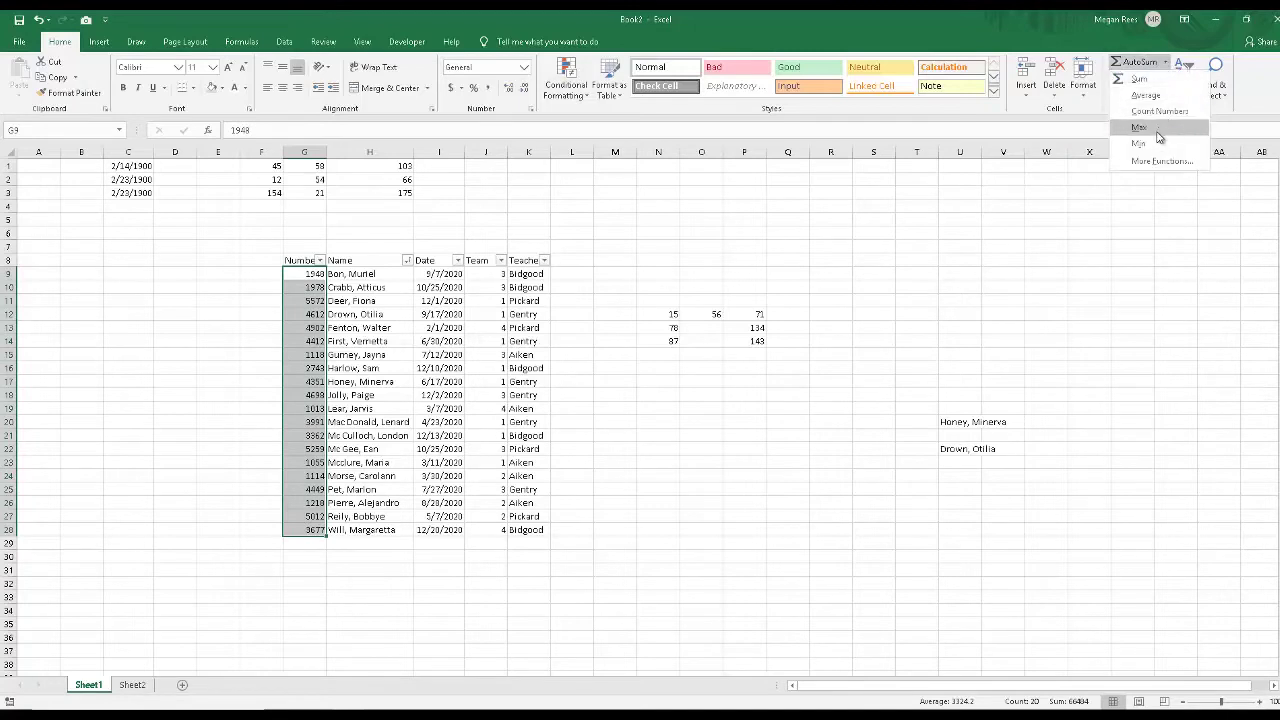
left_click(1135, 143)
left_click(745, 449)
left_click(312, 543)
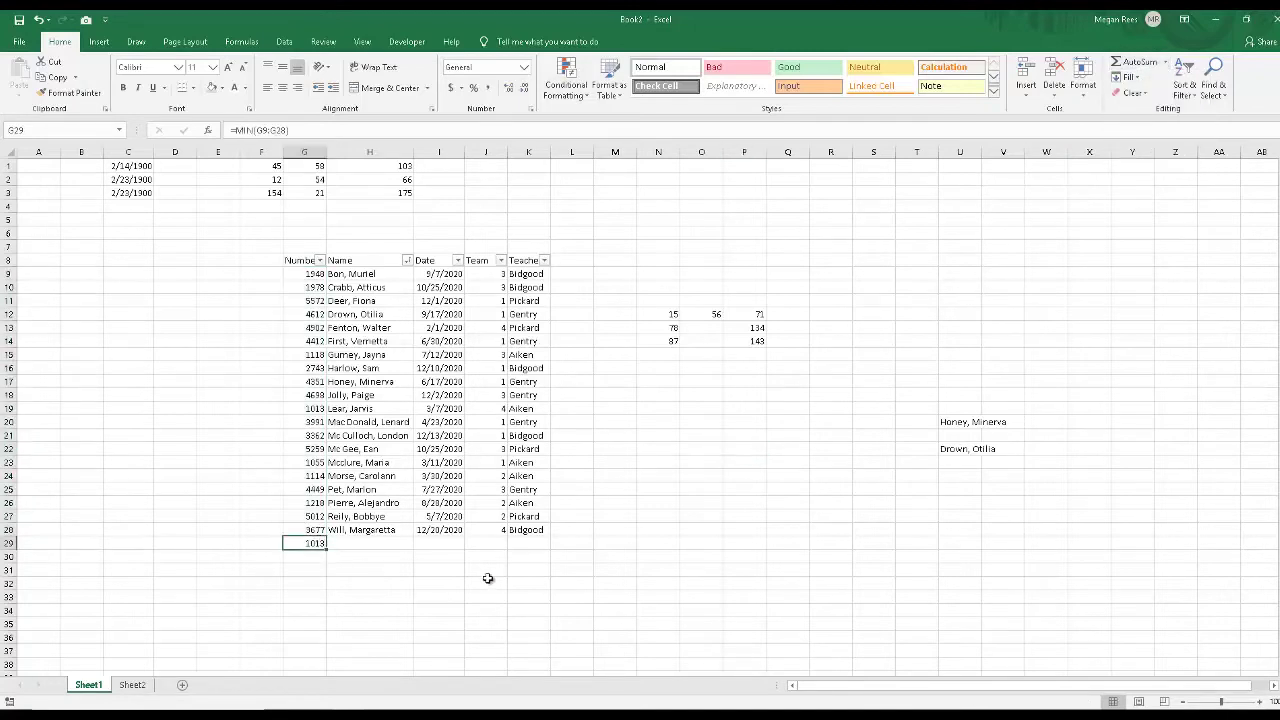
Clear the minimum from G29 and count the values in G9:G28 there with AutoSum's Count Numbers option
key("Delete")
left_click_drag(305, 274, 310, 531)
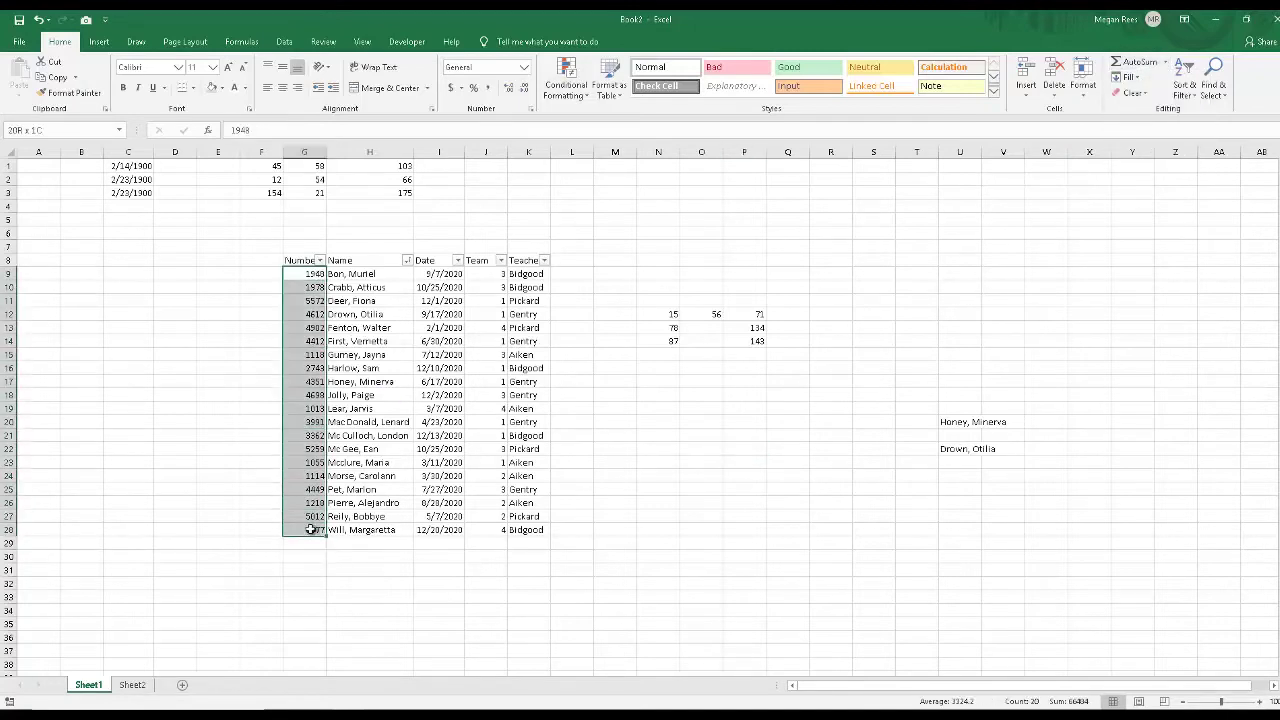
left_click(1166, 62)
left_click(1140, 113)
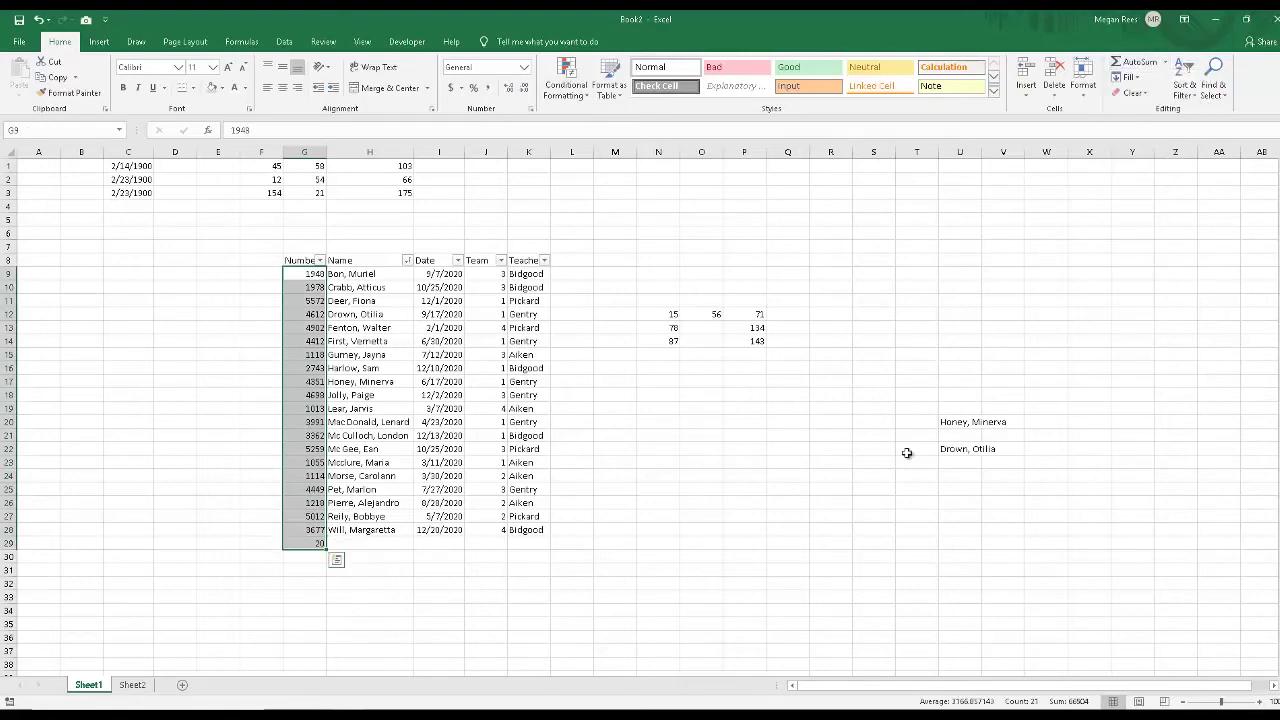
left_click(740, 515)
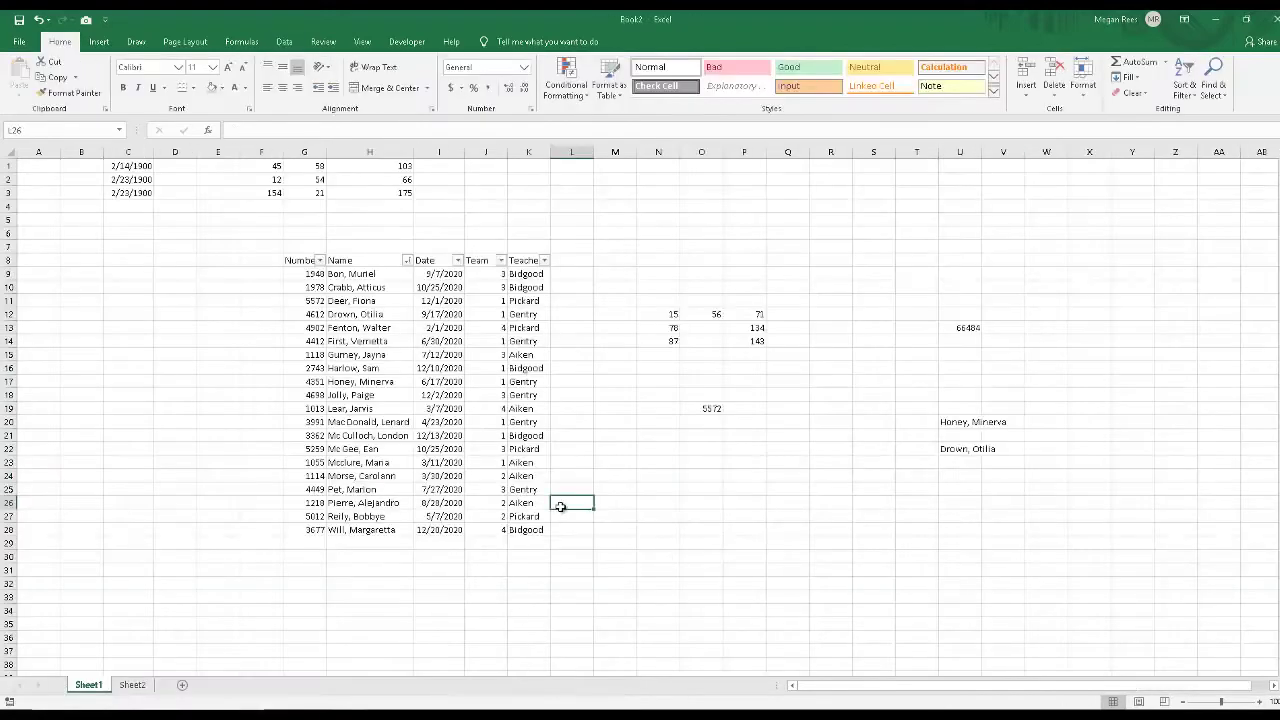
Select the Number column values G9:G28 to show the range used by the functions
left_click(446, 422)
left_click(360, 354)
left_click(320, 287)
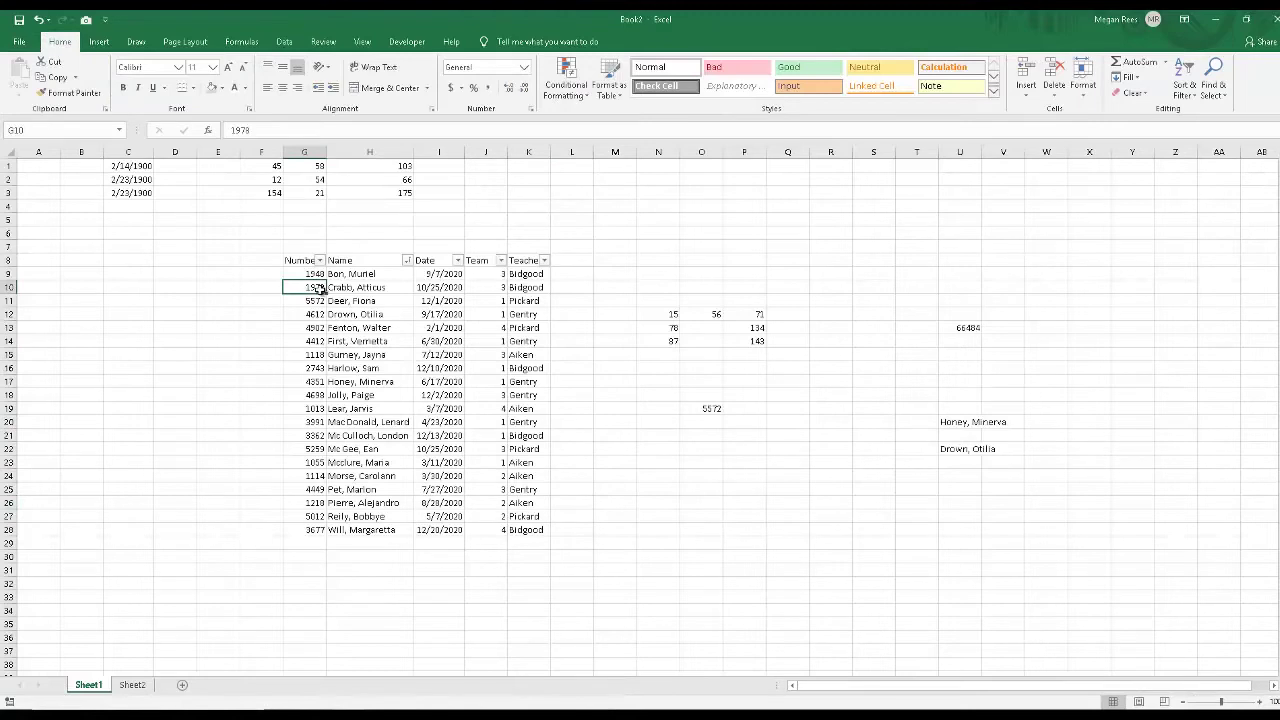
left_click_drag(310, 273, 300, 529)
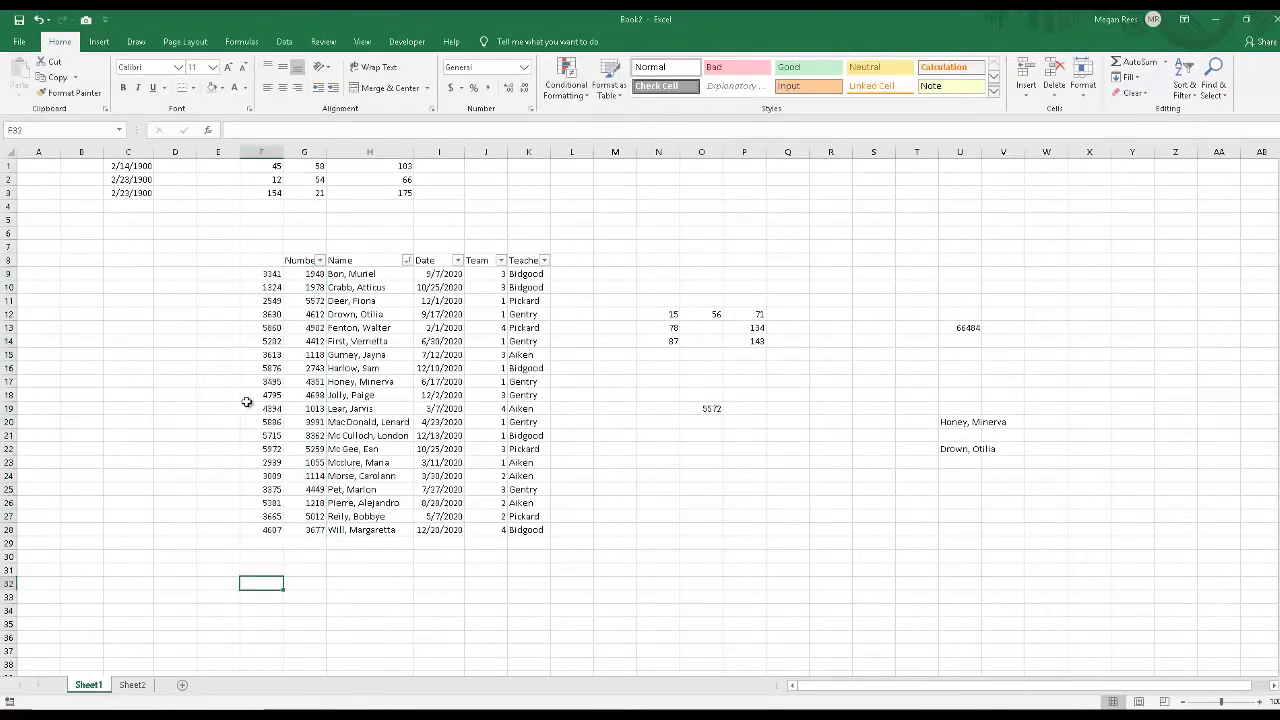
Count the values of both columns in F9:G28 in row 29 with Count Numbers and inspect the formula in F29
left_click(275, 407)
left_click_drag(270, 275, 312, 531)
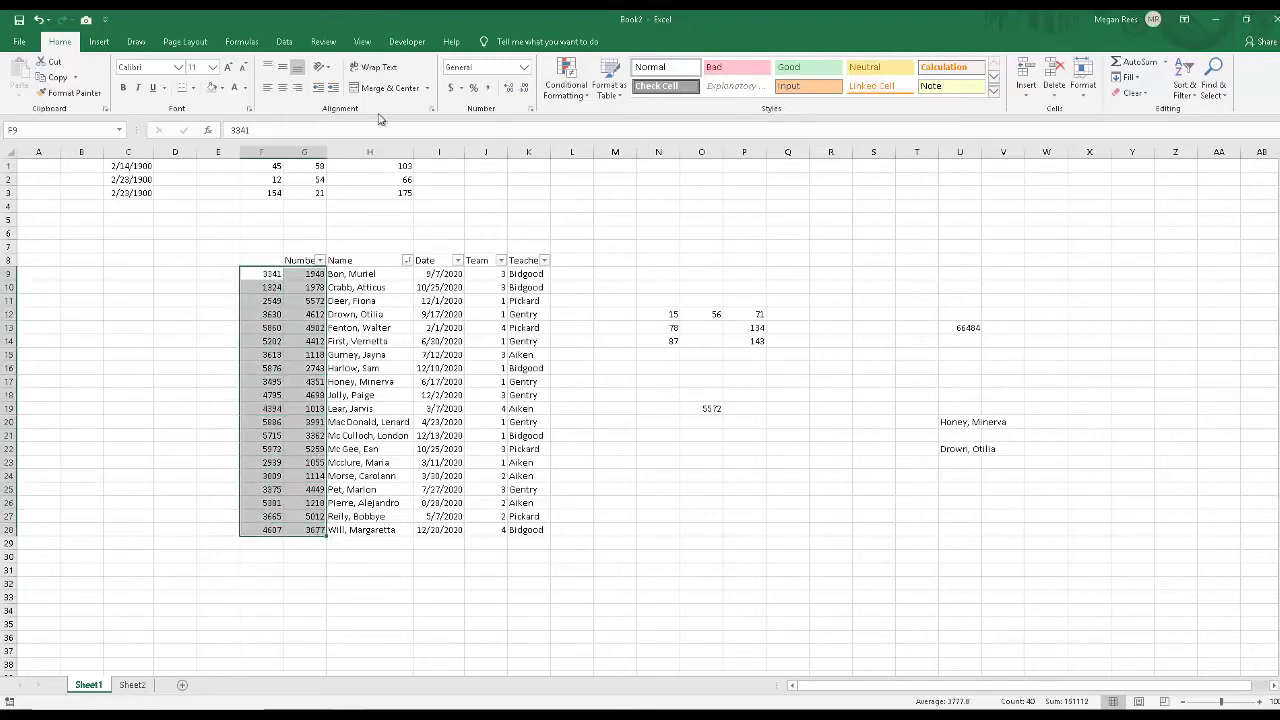
left_click(1165, 63)
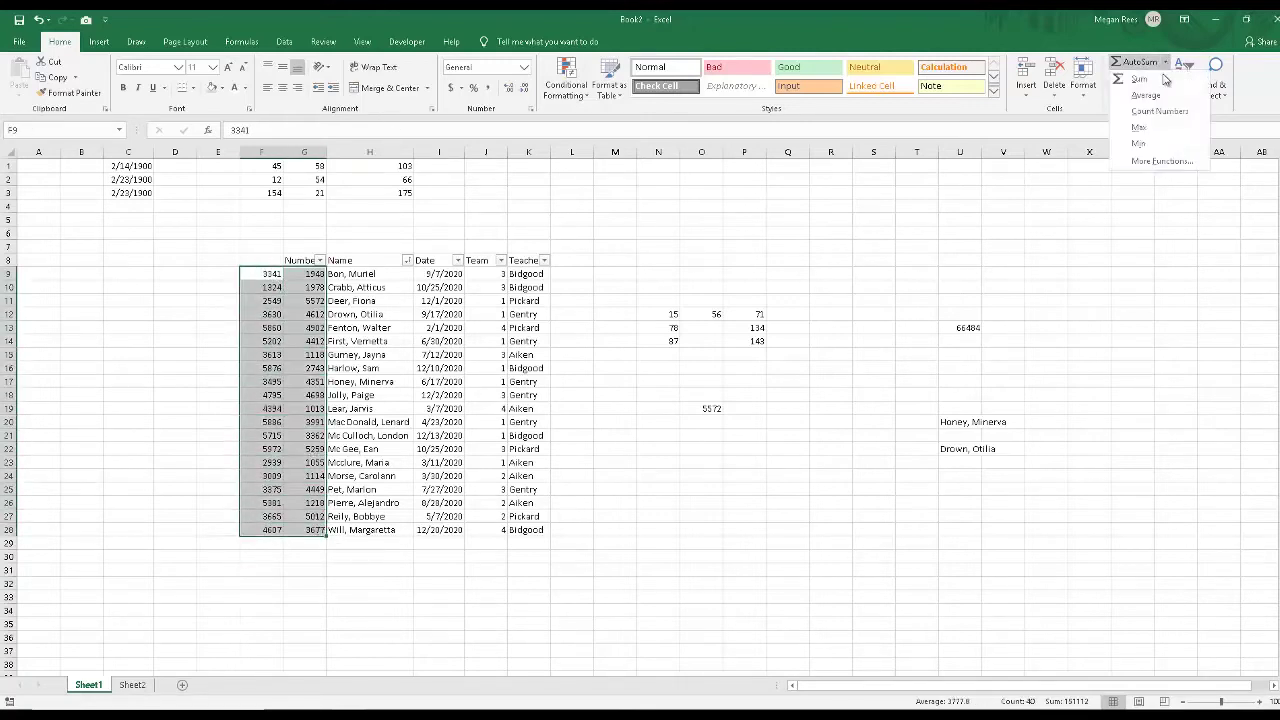
left_click(1158, 113)
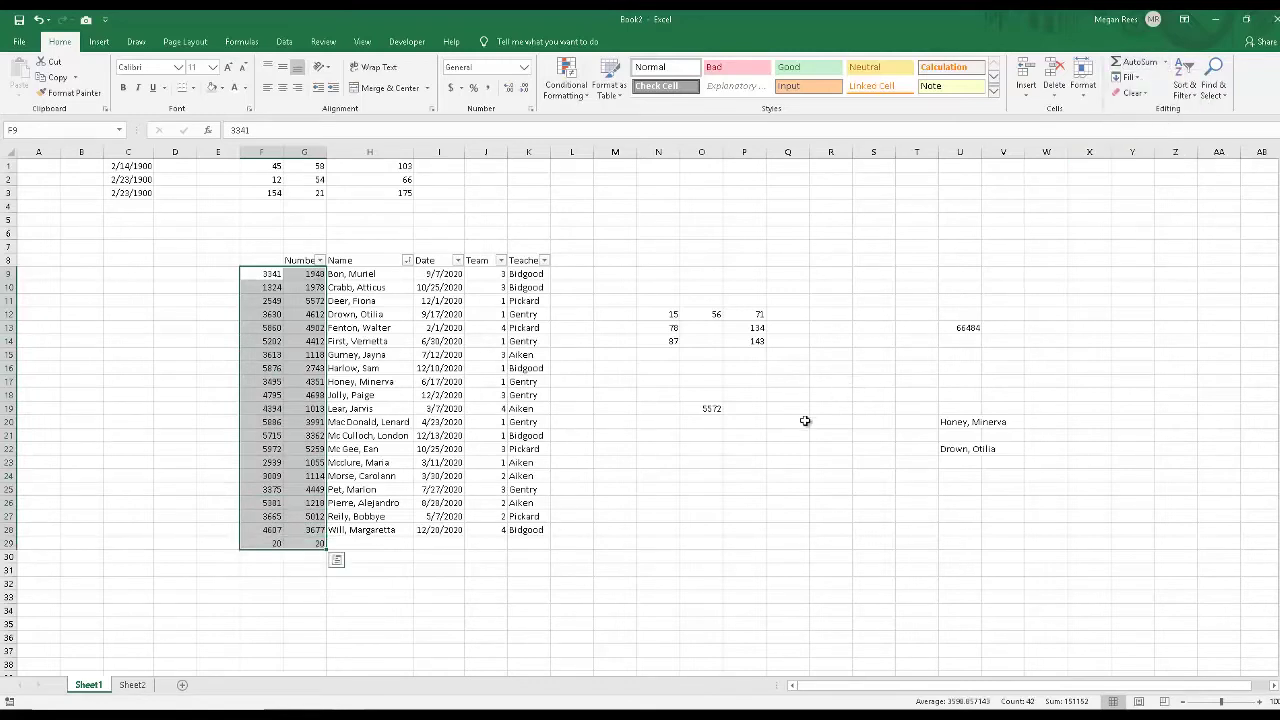
left_click(490, 584)
left_click(261, 543)
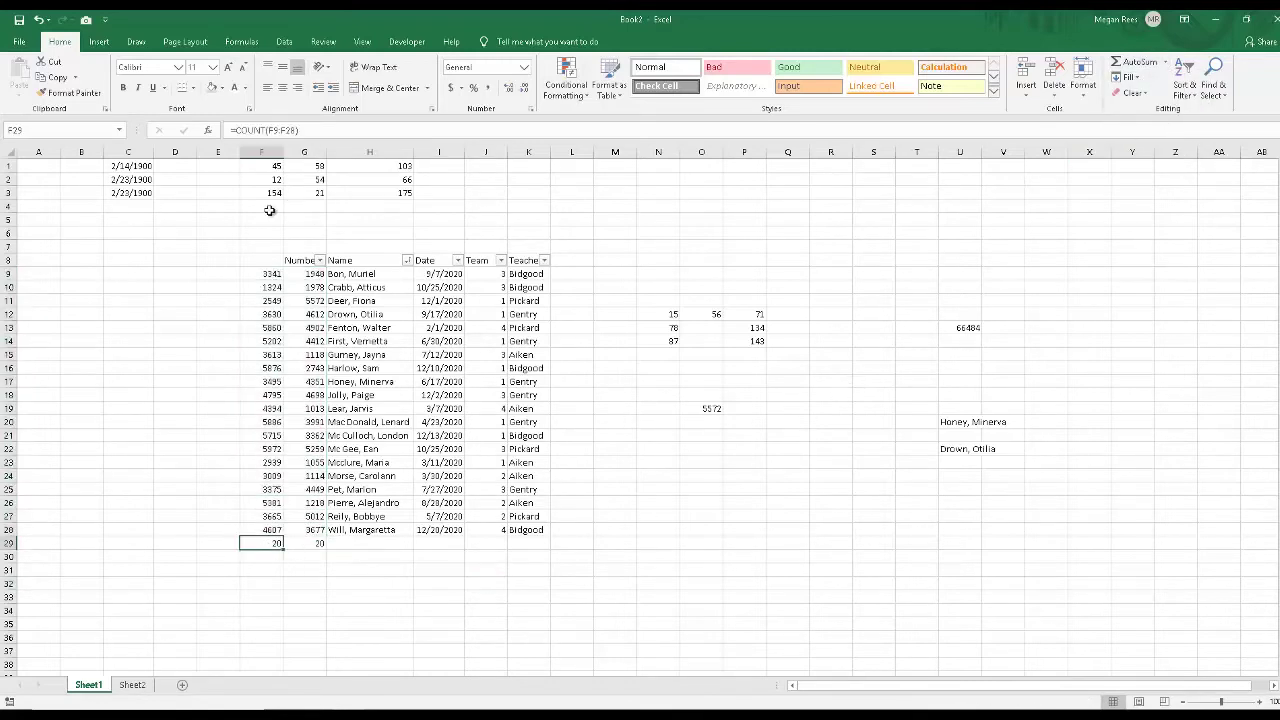
Clear the counts in F29:G29 and count all values in F9:G28 with one COUNT formula in G29
left_click_drag(274, 542, 308, 554)
key("Delete")
left_click(313, 545)
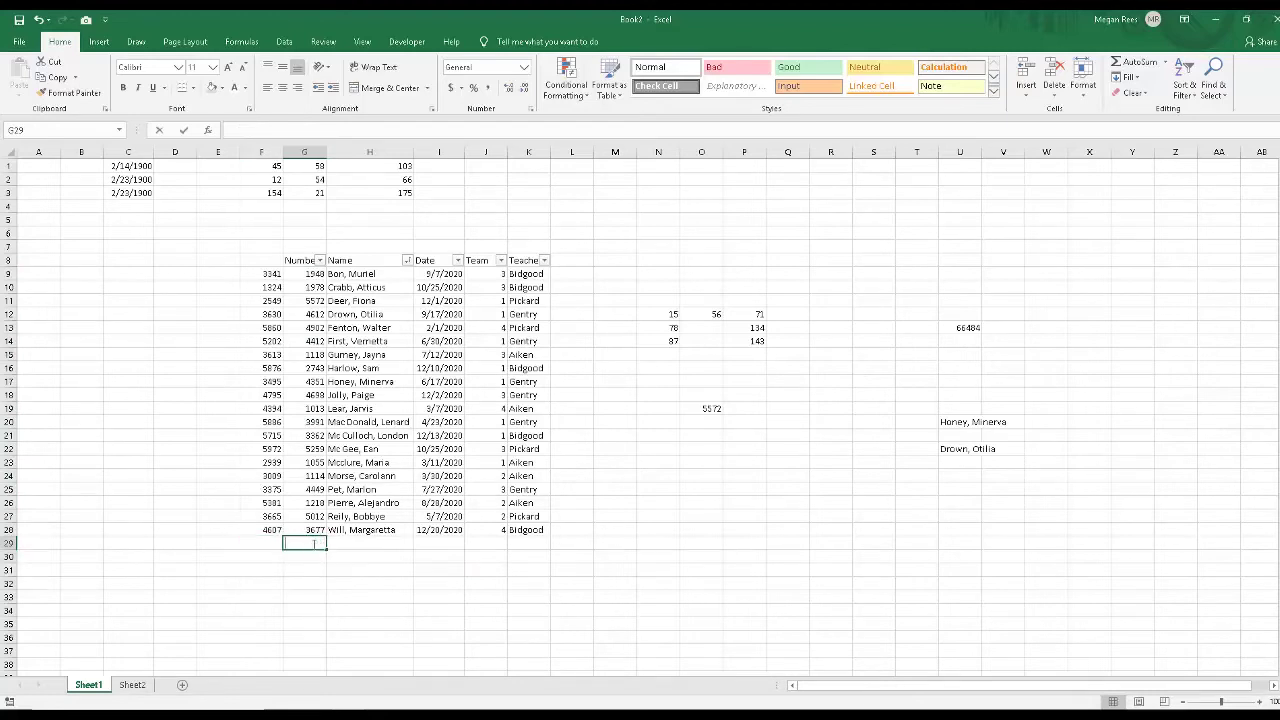
type("=count(")
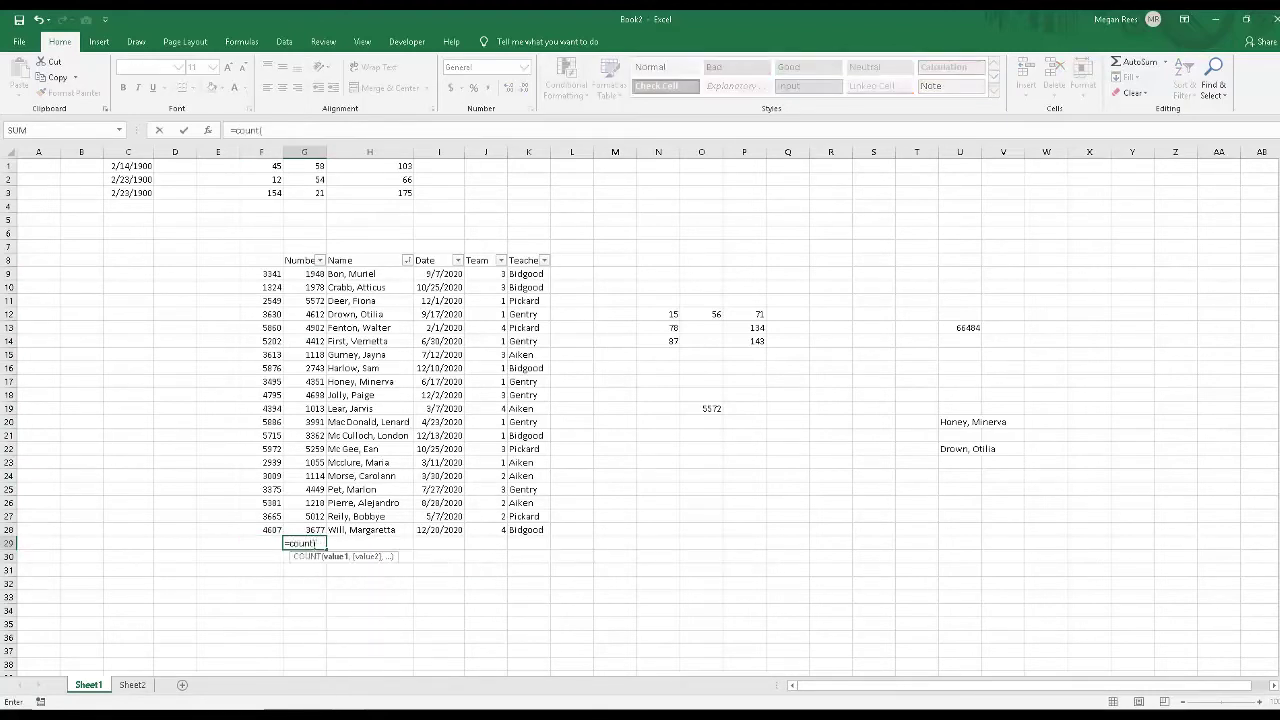
left_click_drag(271, 276, 300, 514)
key("Return")
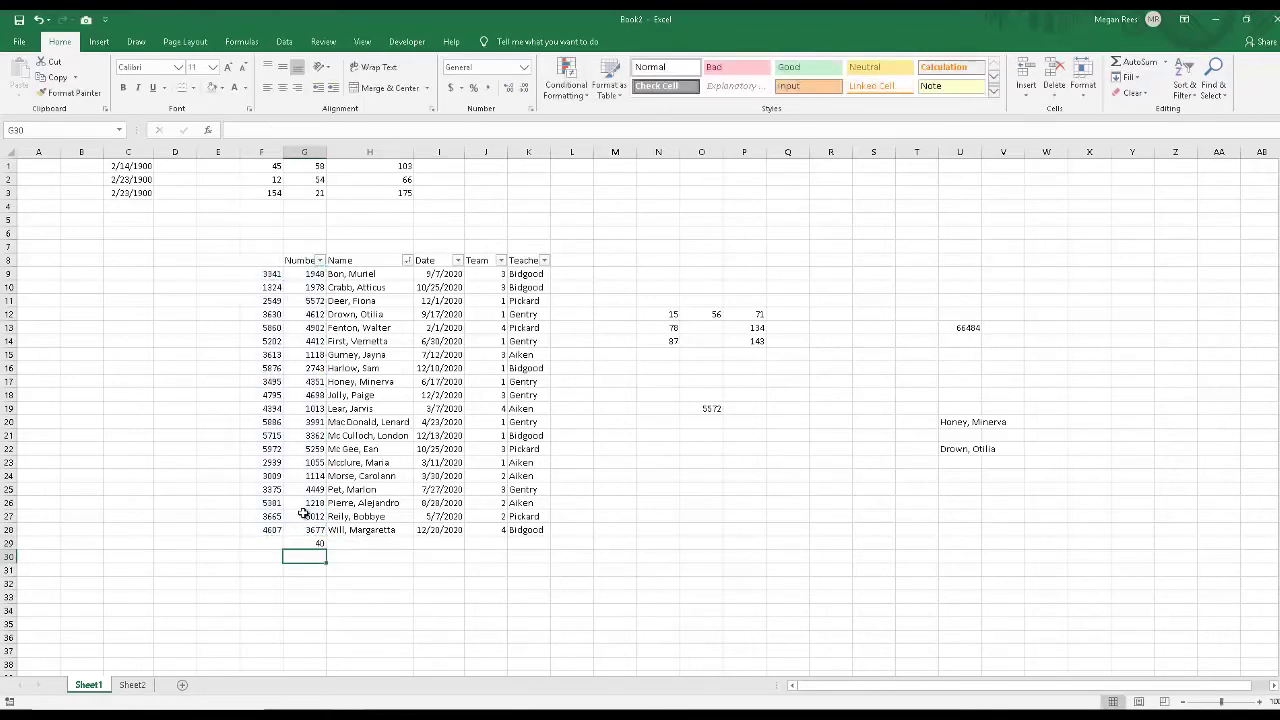
Clear the count from G29 and count the Name column H9:H28 with a COUNT formula in H29
key("Up")
key("Delete")
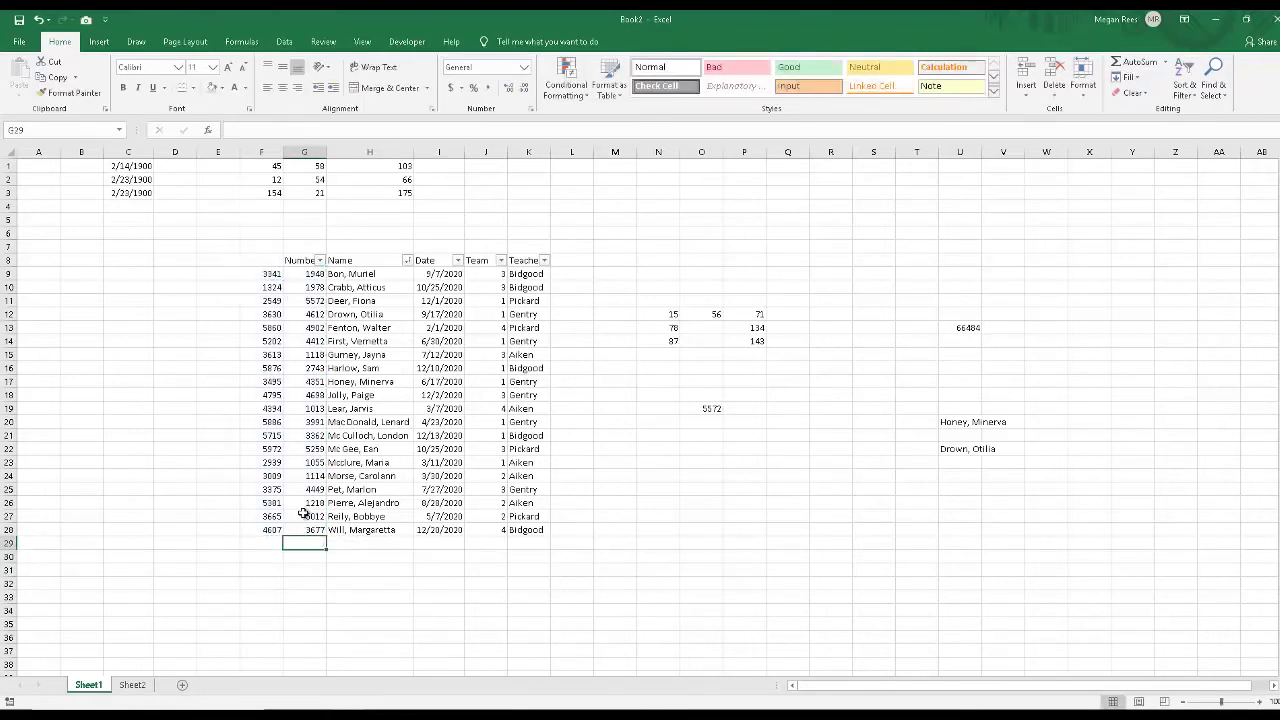
left_click(290, 435)
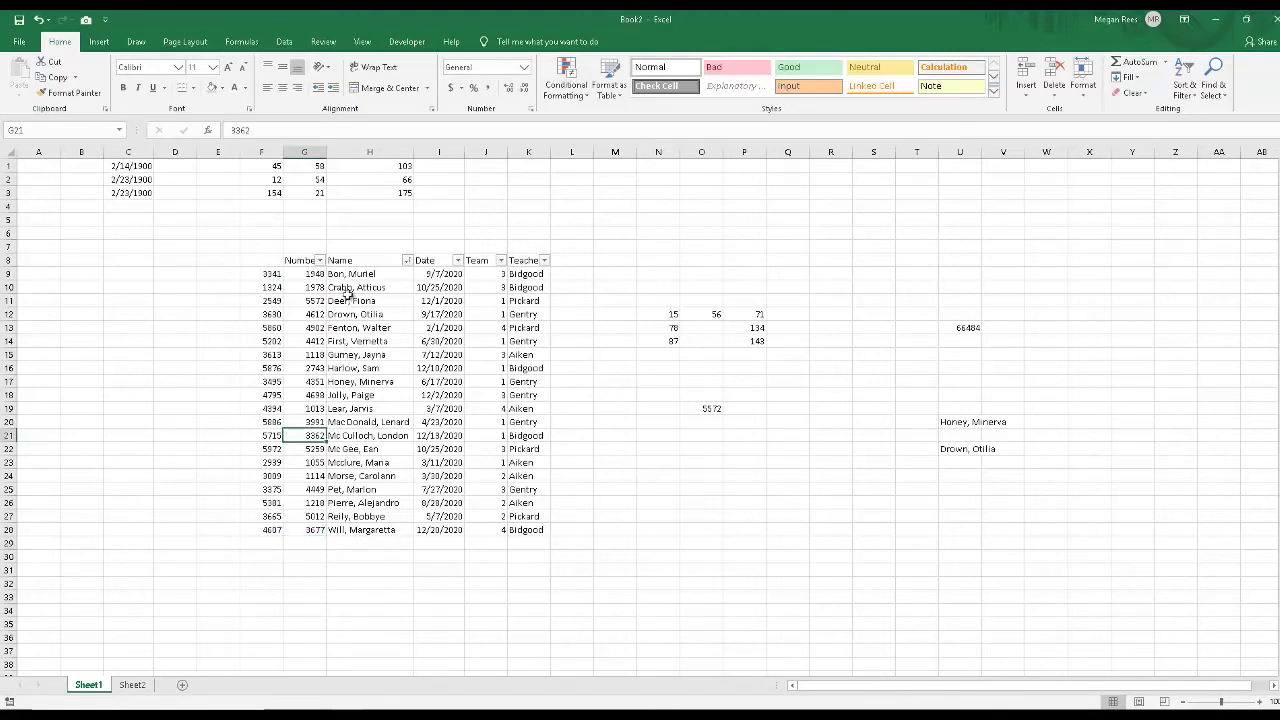
left_click_drag(348, 275, 389, 523)
left_click(383, 542)
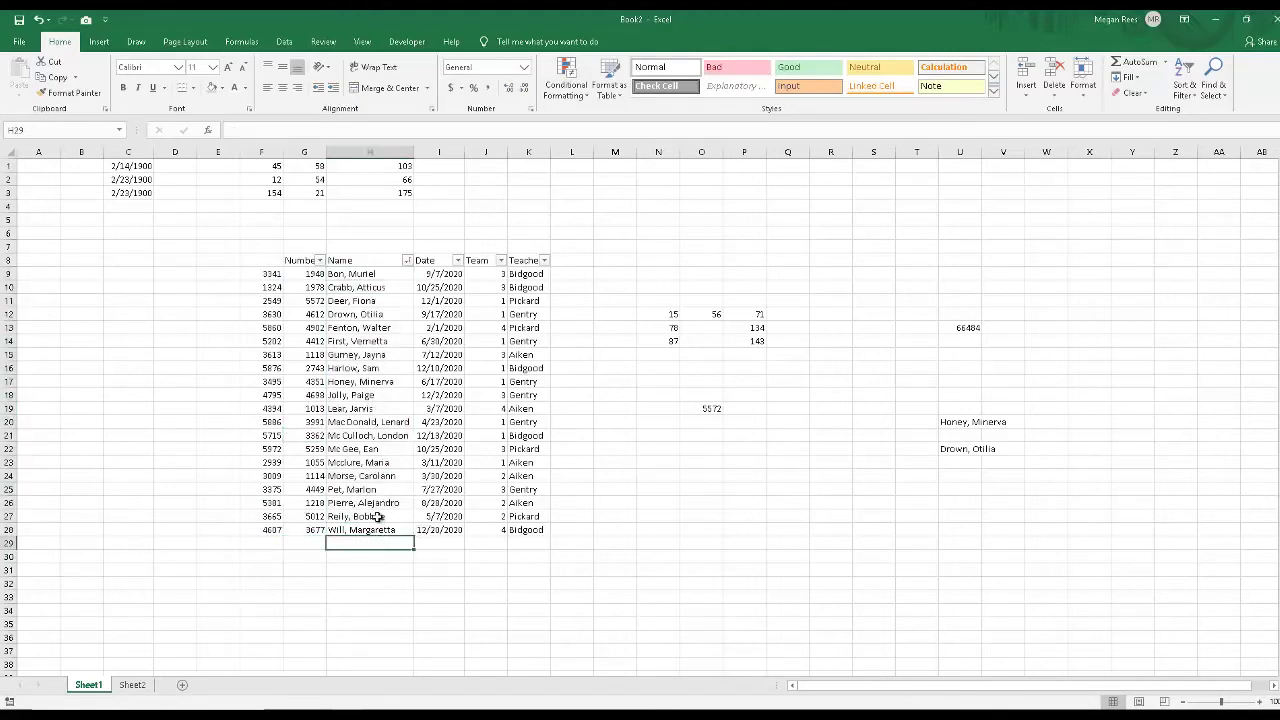
type("=count(")
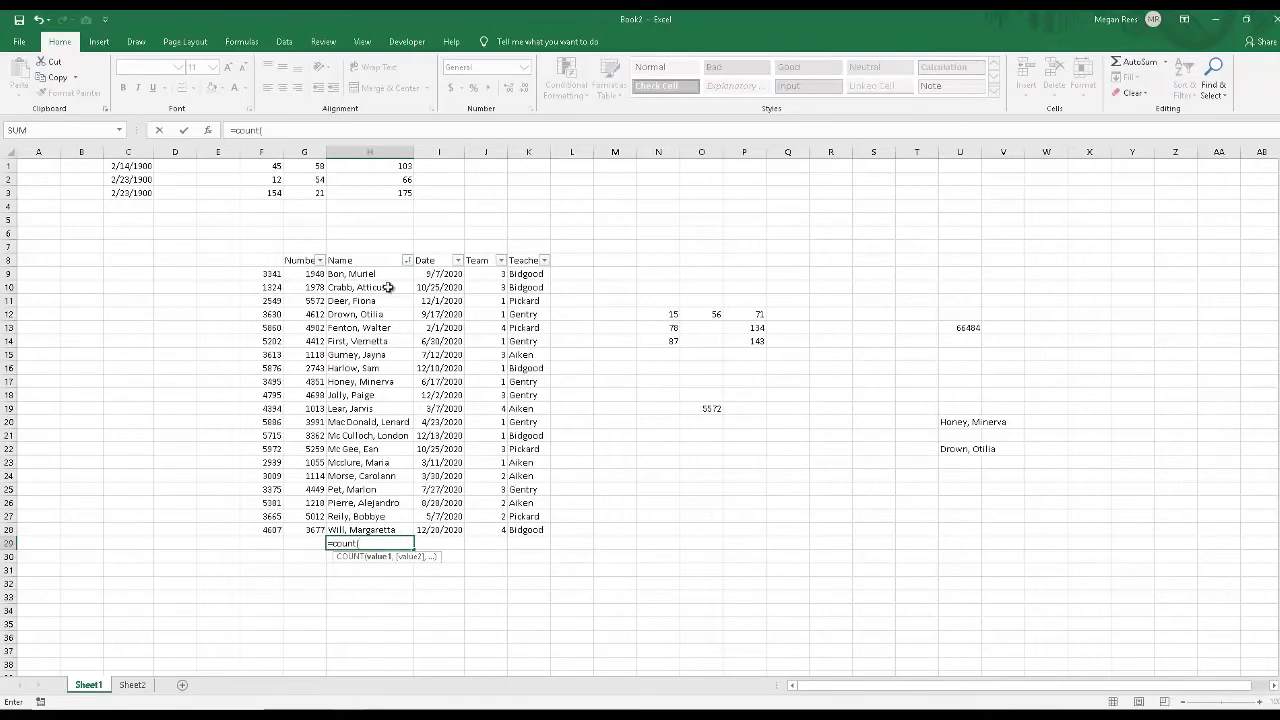
left_click_drag(370, 273, 368, 528)
key("Return")
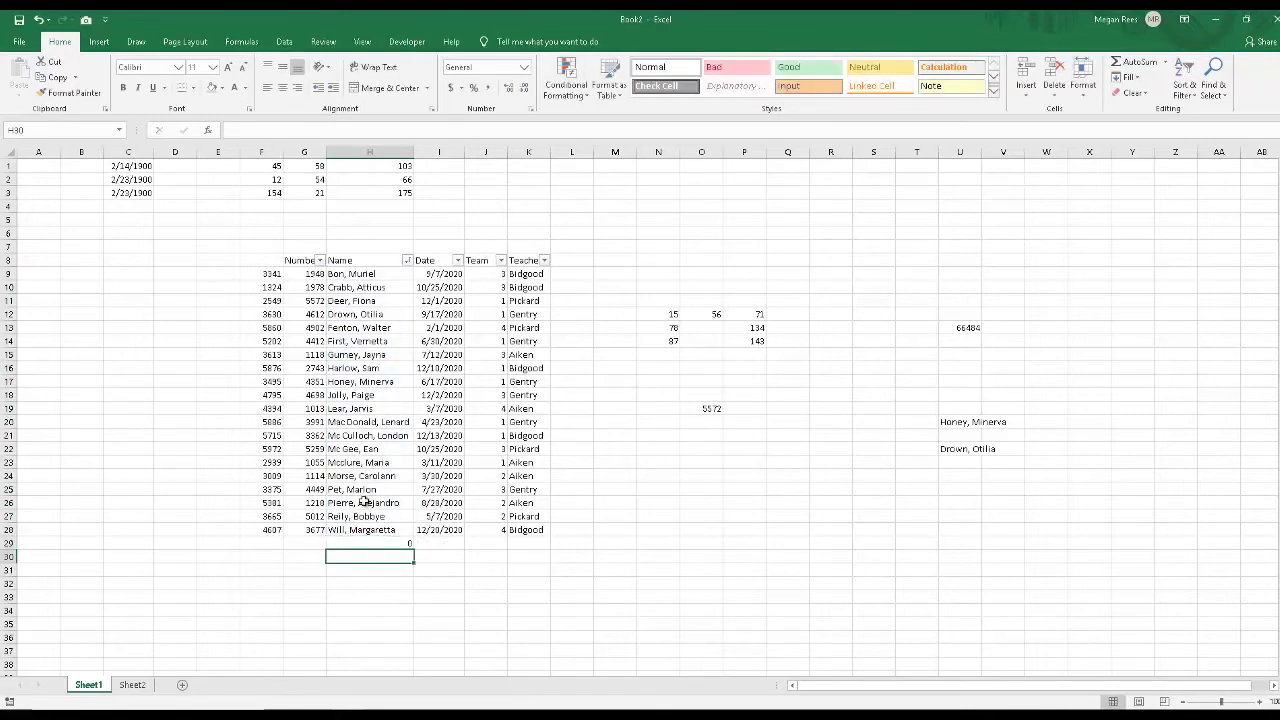
Change the formula in H29 to =COUNTA(H9:H28) to count the names, check it, and clear the cell
key("Up")
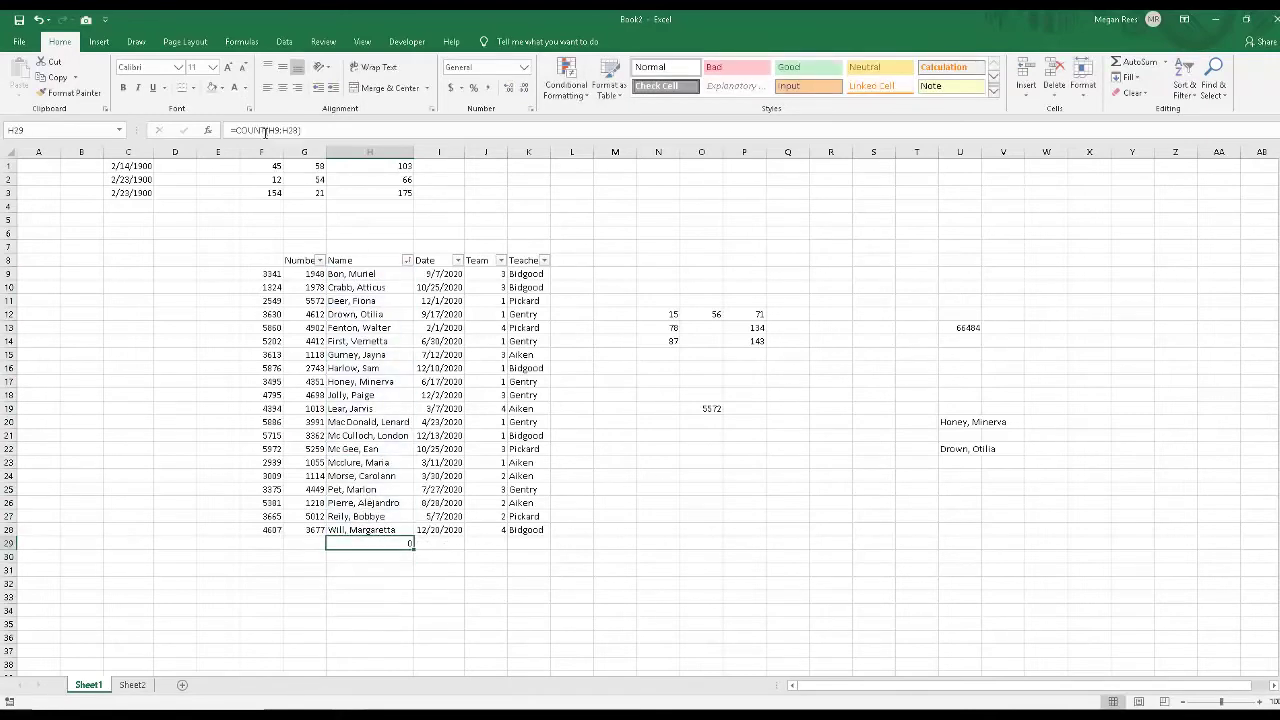
left_click(265, 131)
type("A")
key("Return")
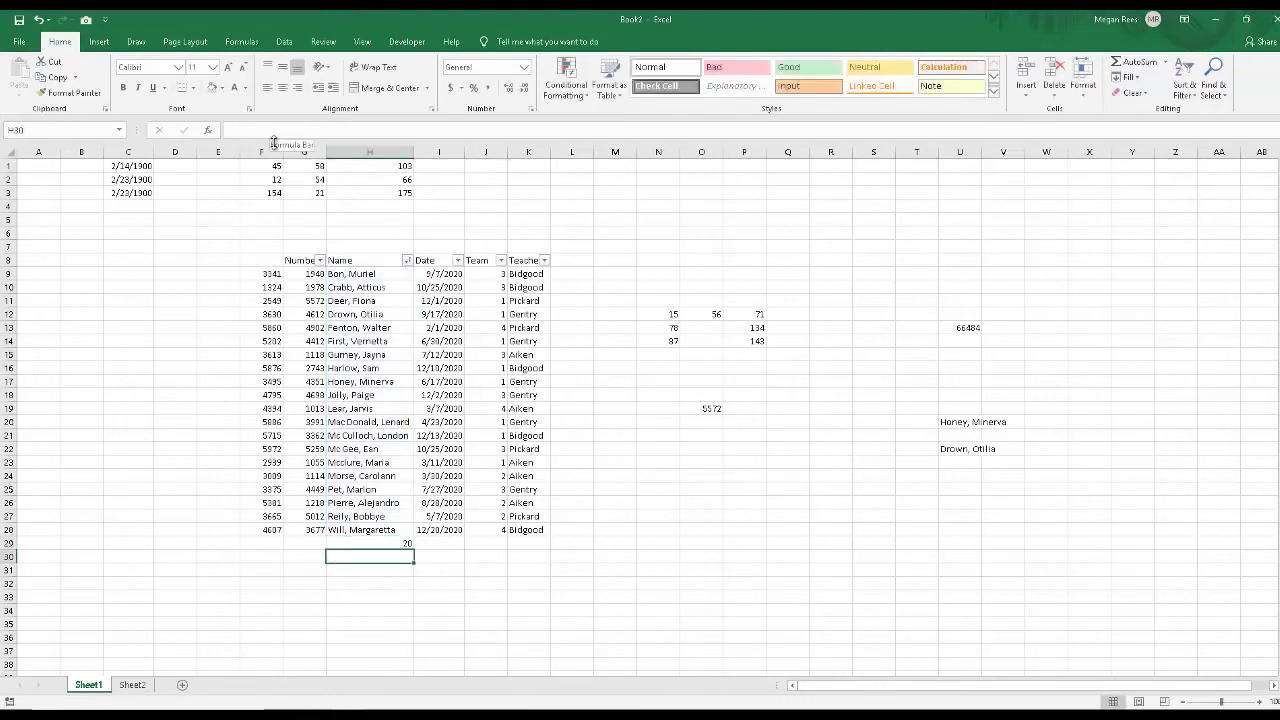
key("Up")
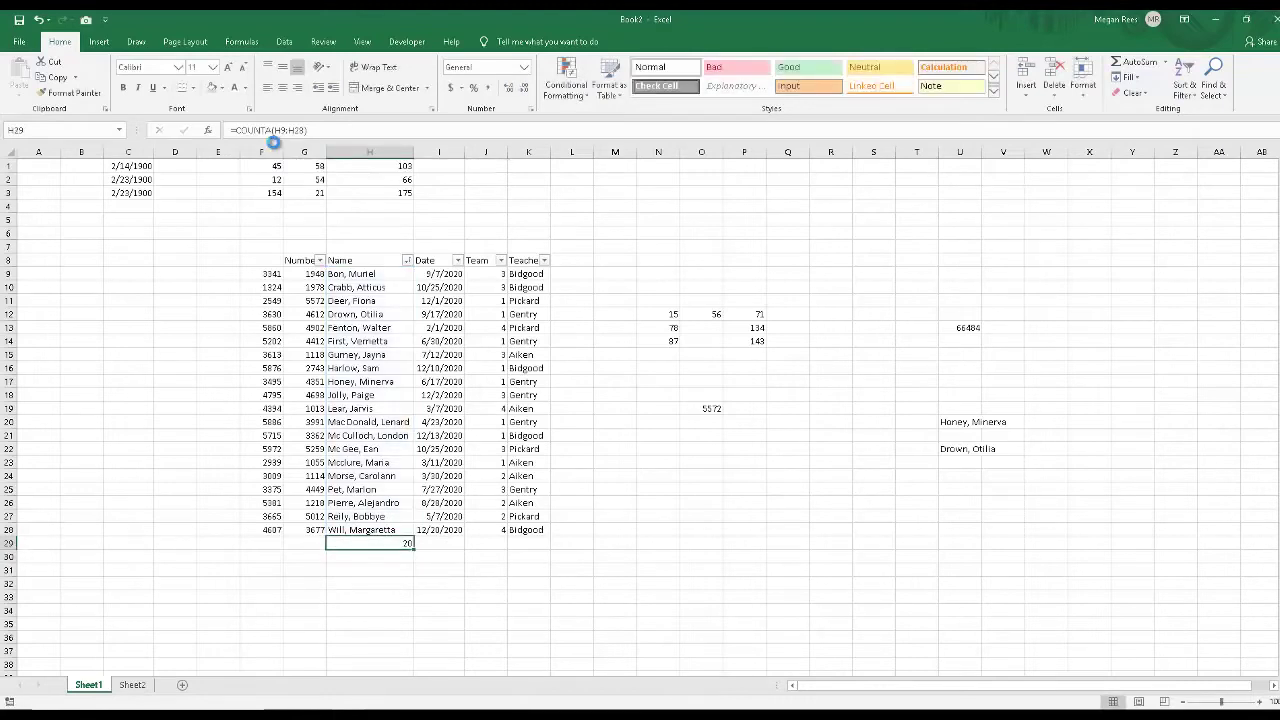
key("Delete")
left_click(580, 436)
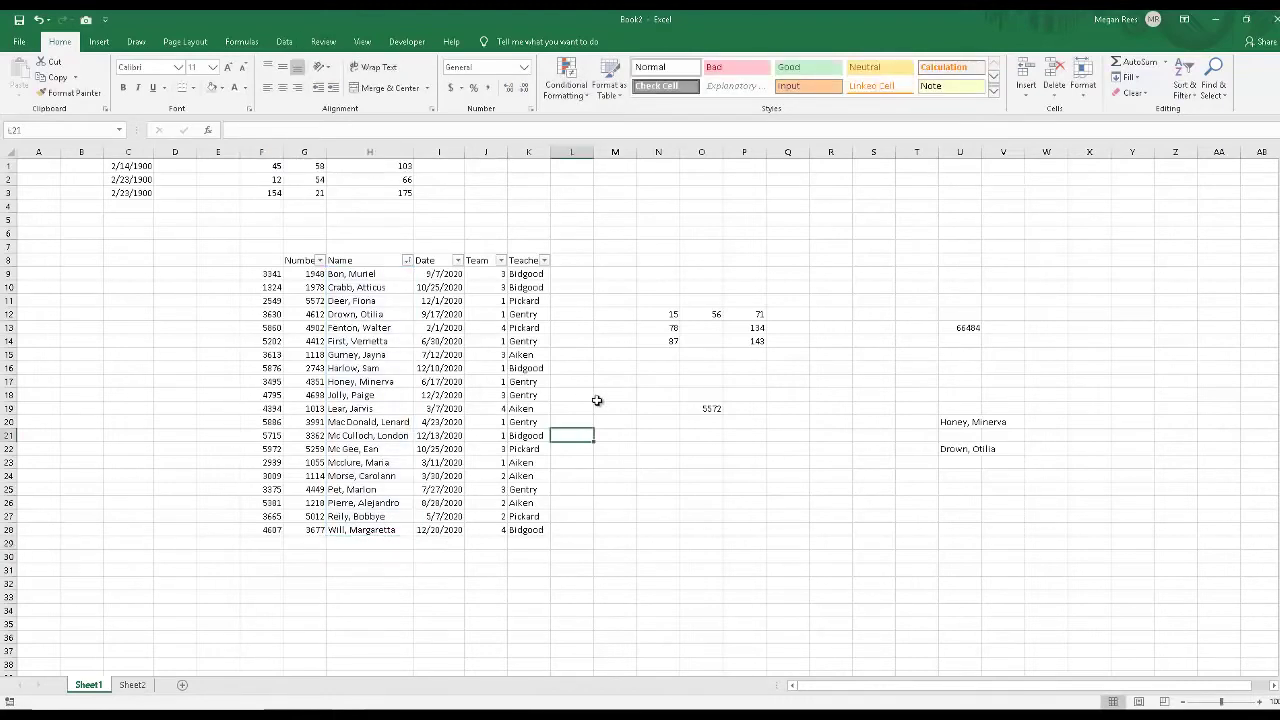
left_click(737, 421)
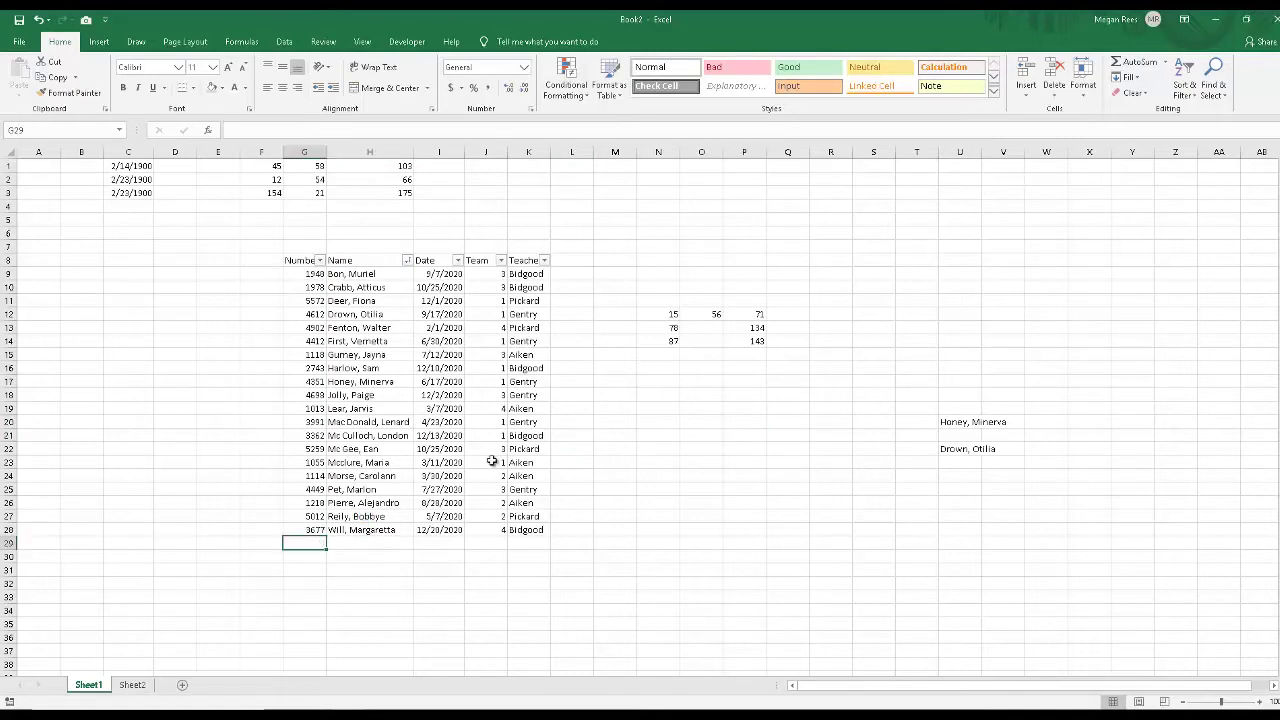
left_click(490, 462)
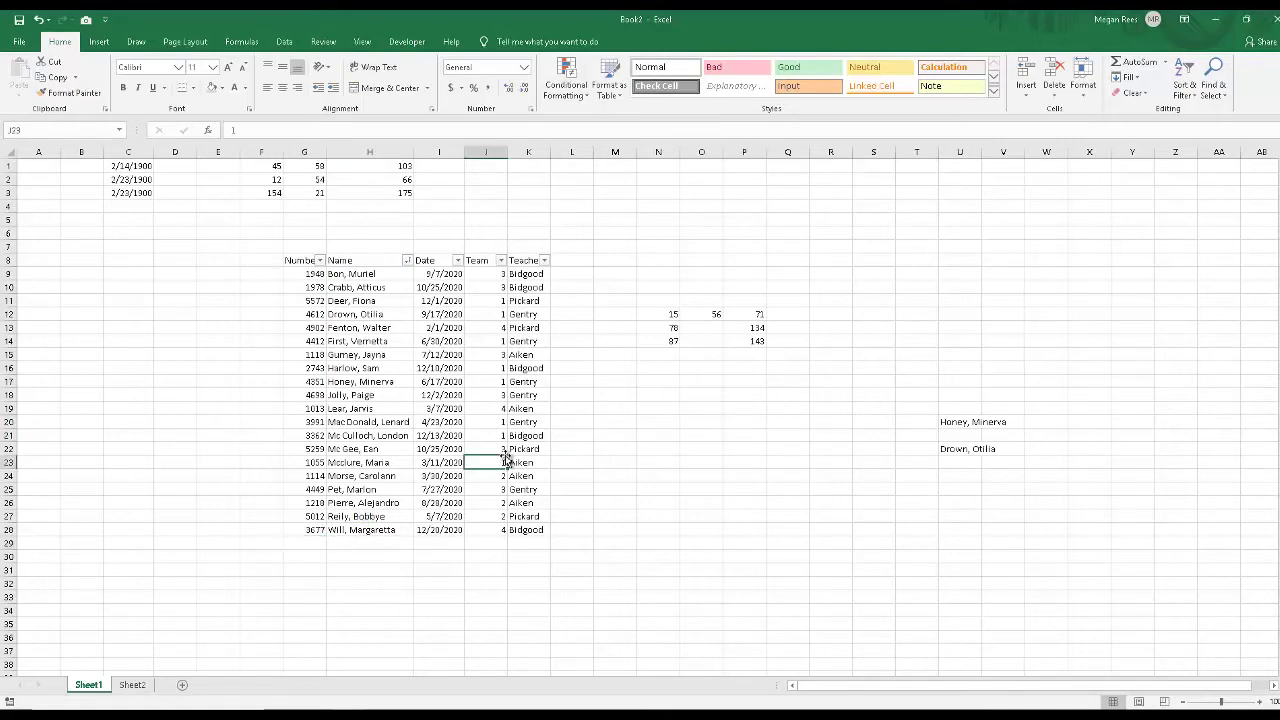
left_click_drag(409, 582, 422, 580)
left_click(421, 557)
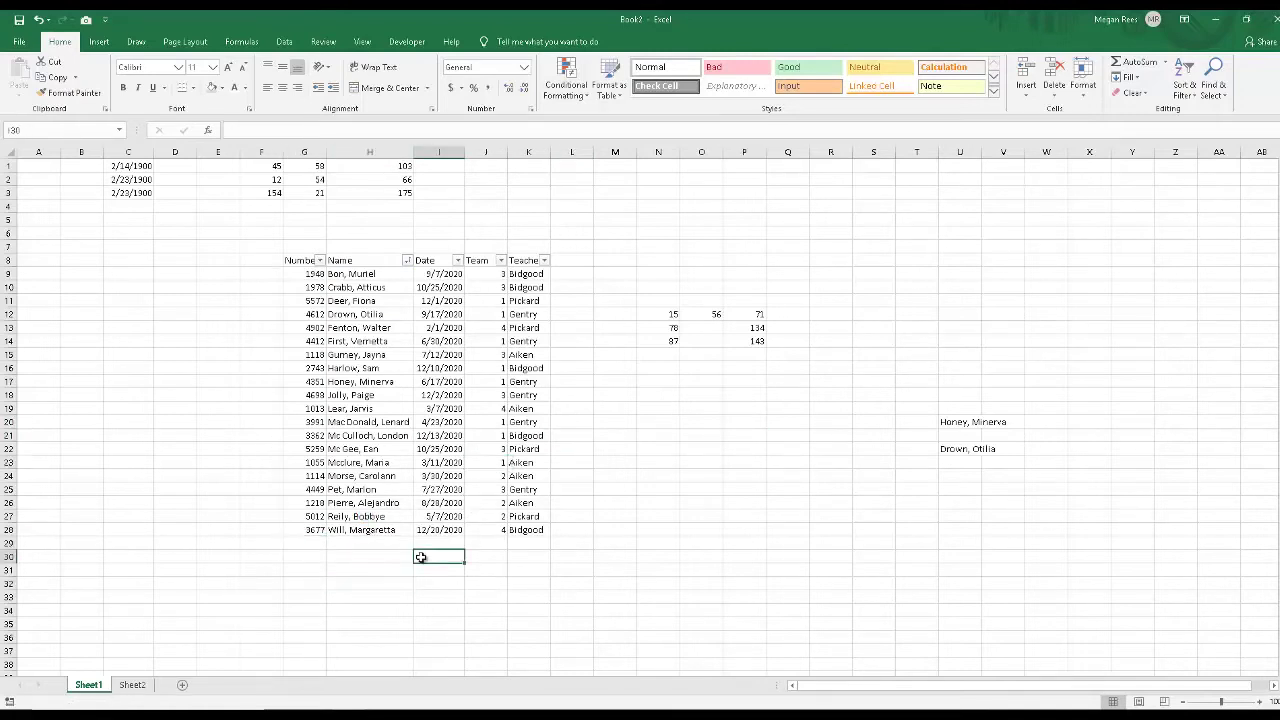
left_click(324, 545)
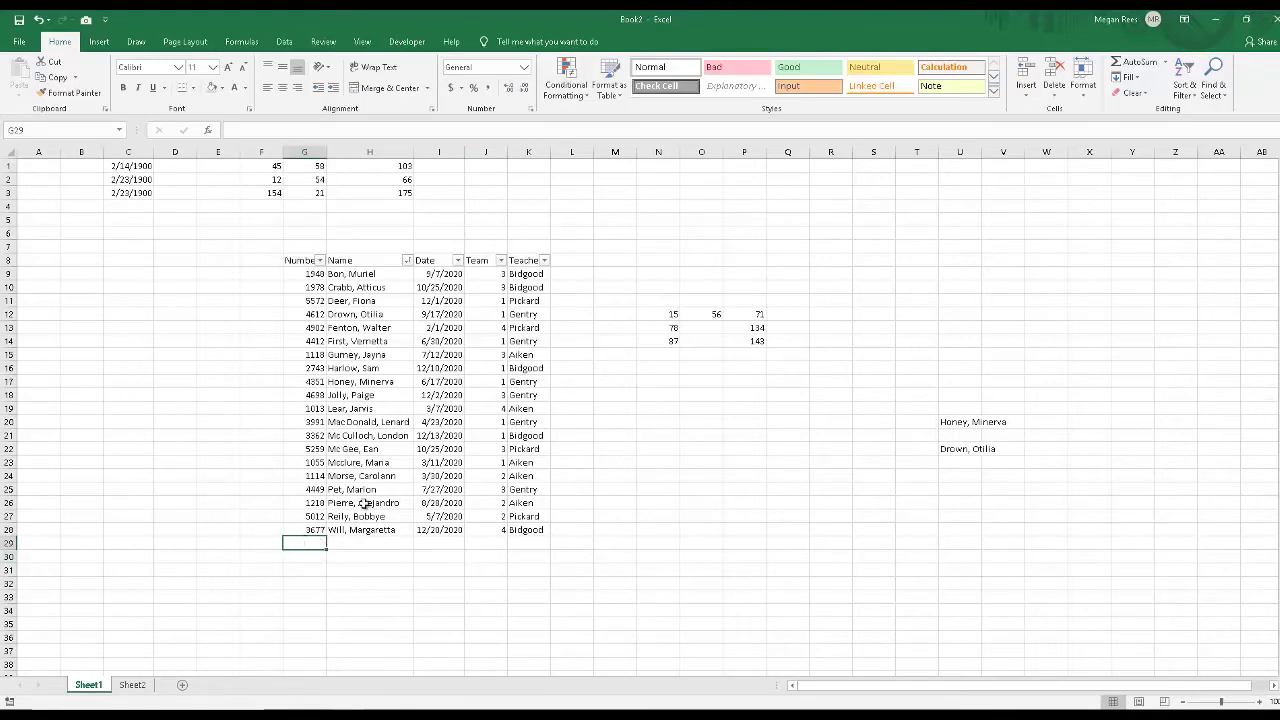
left_click(757, 400)
Total the Number column values by entering =SUM(G9:G28) in cell U13
left_click_drag(315, 275, 357, 528)
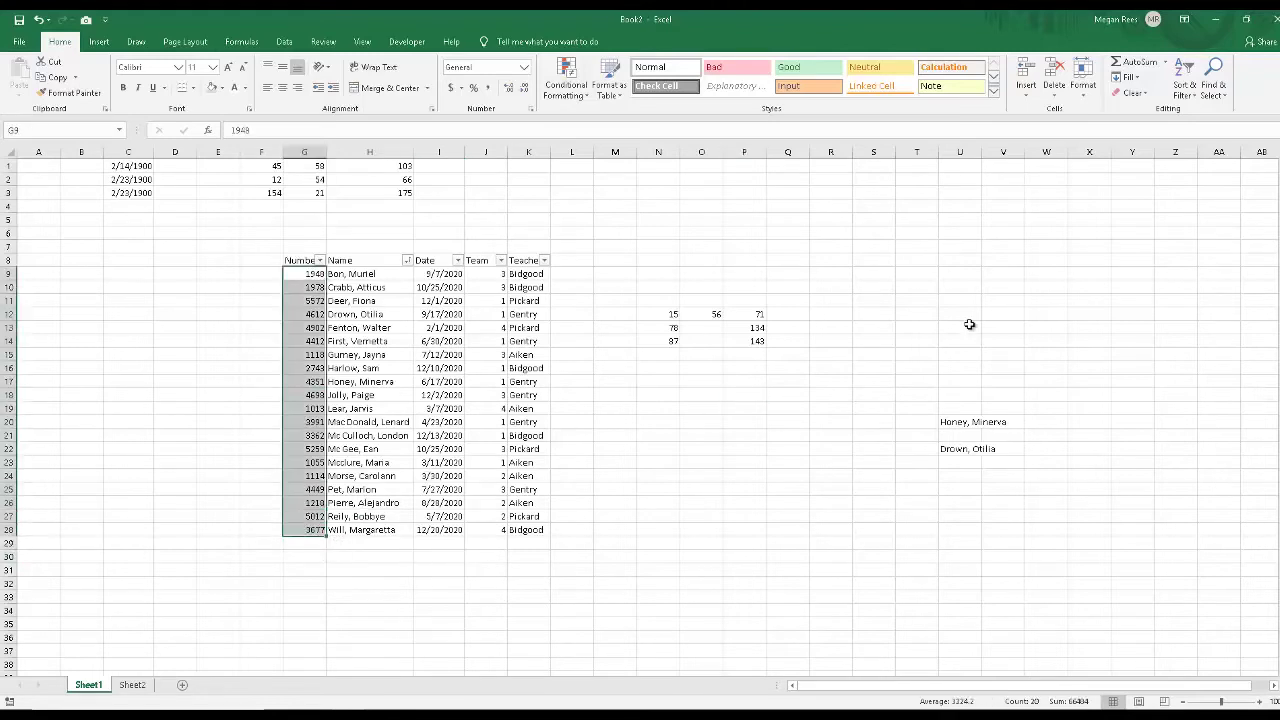
left_click(969, 324)
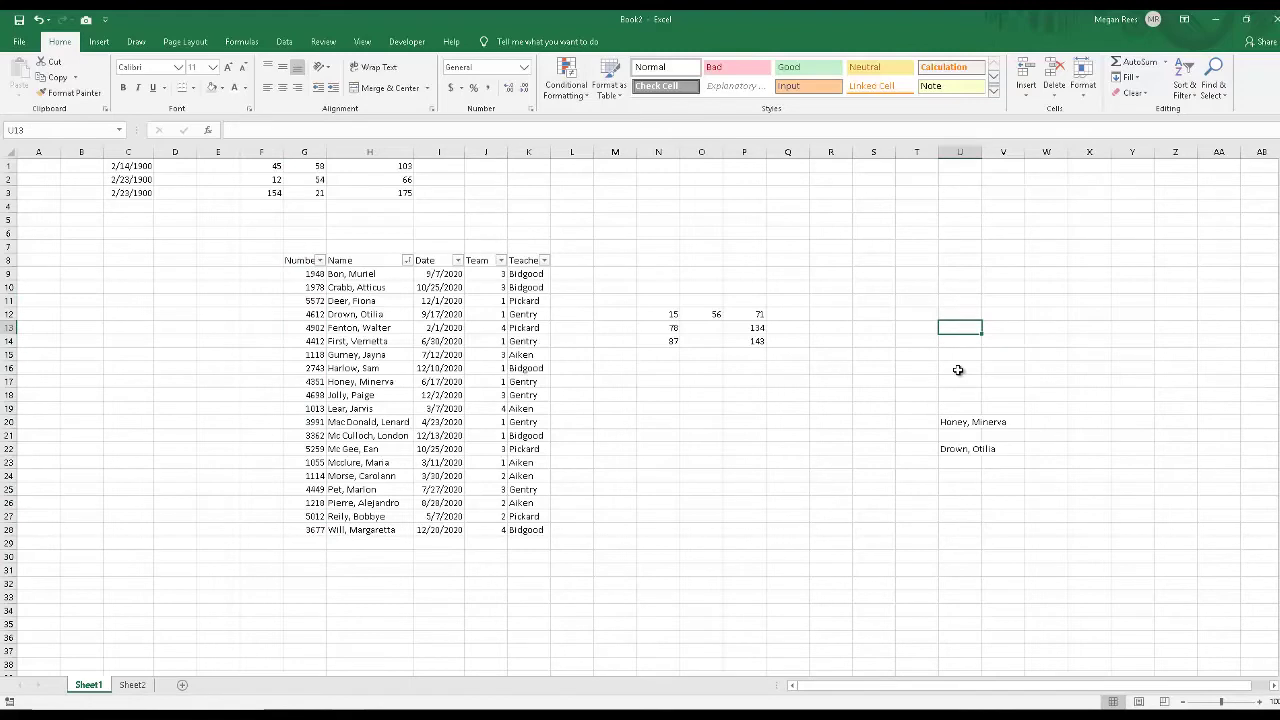
type("=sum(")
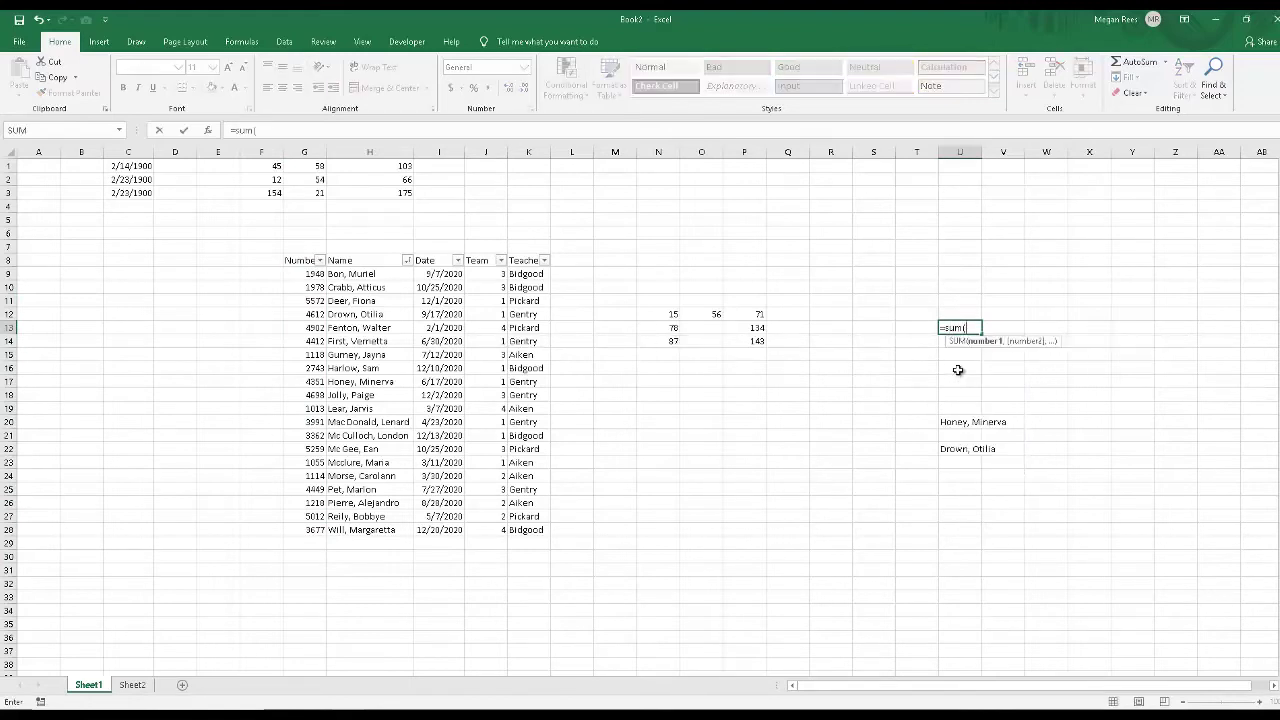
type(")")
key("BackSpace")
key("BackSpace")
key("BackSpace")
key("BackSpace")
key("BackSpace")
type("sum(")
left_click_drag(300, 274, 320, 532)
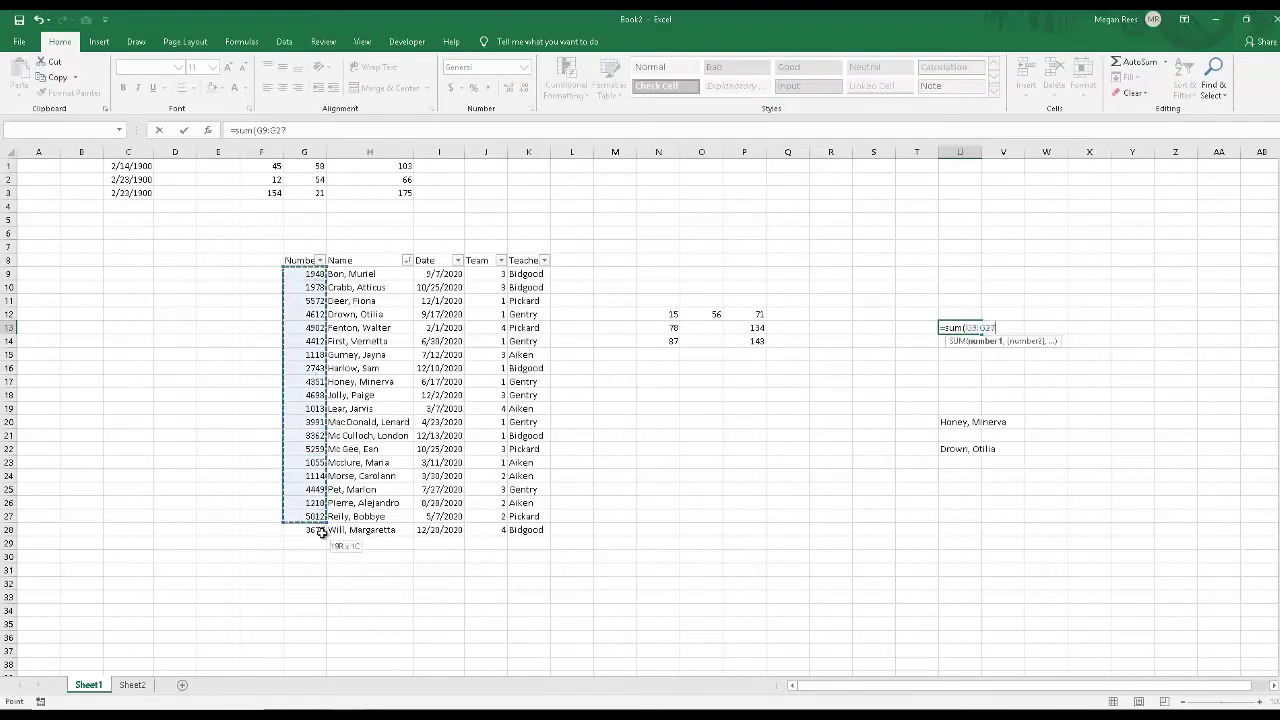
type(")")
key("Return")
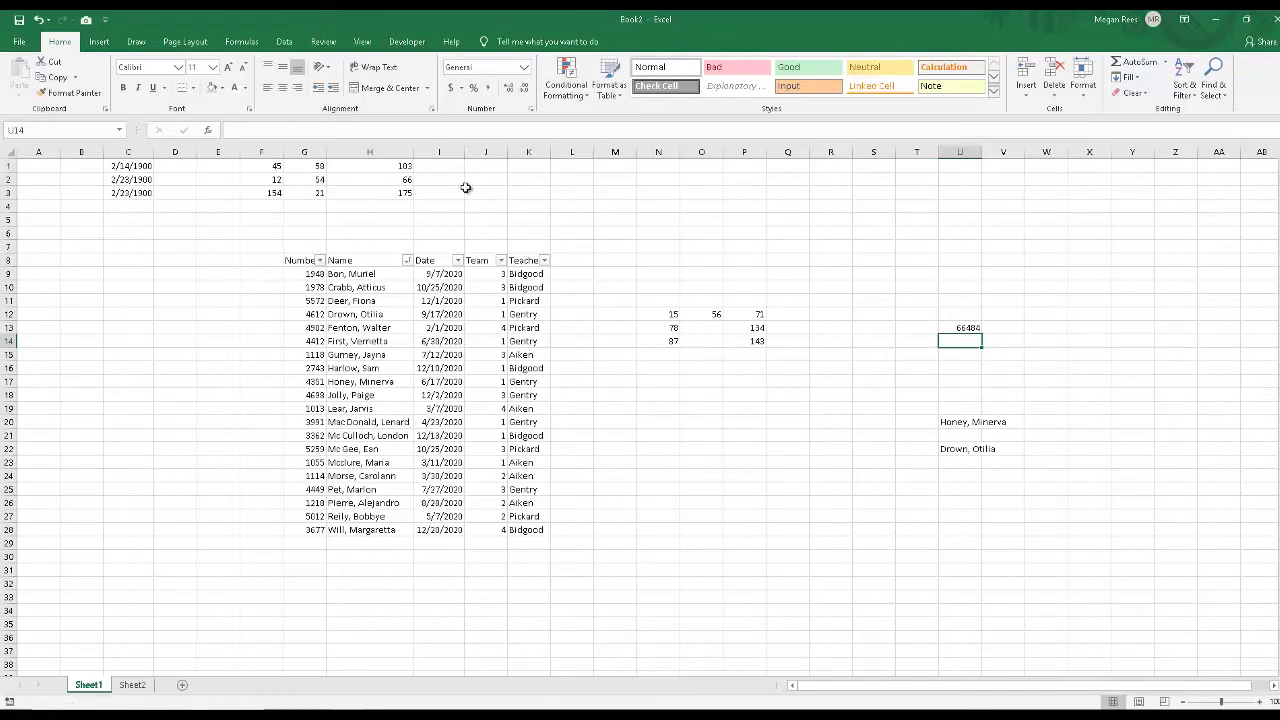
Check the SUM formula behind the total in U13
left_click(952, 329)
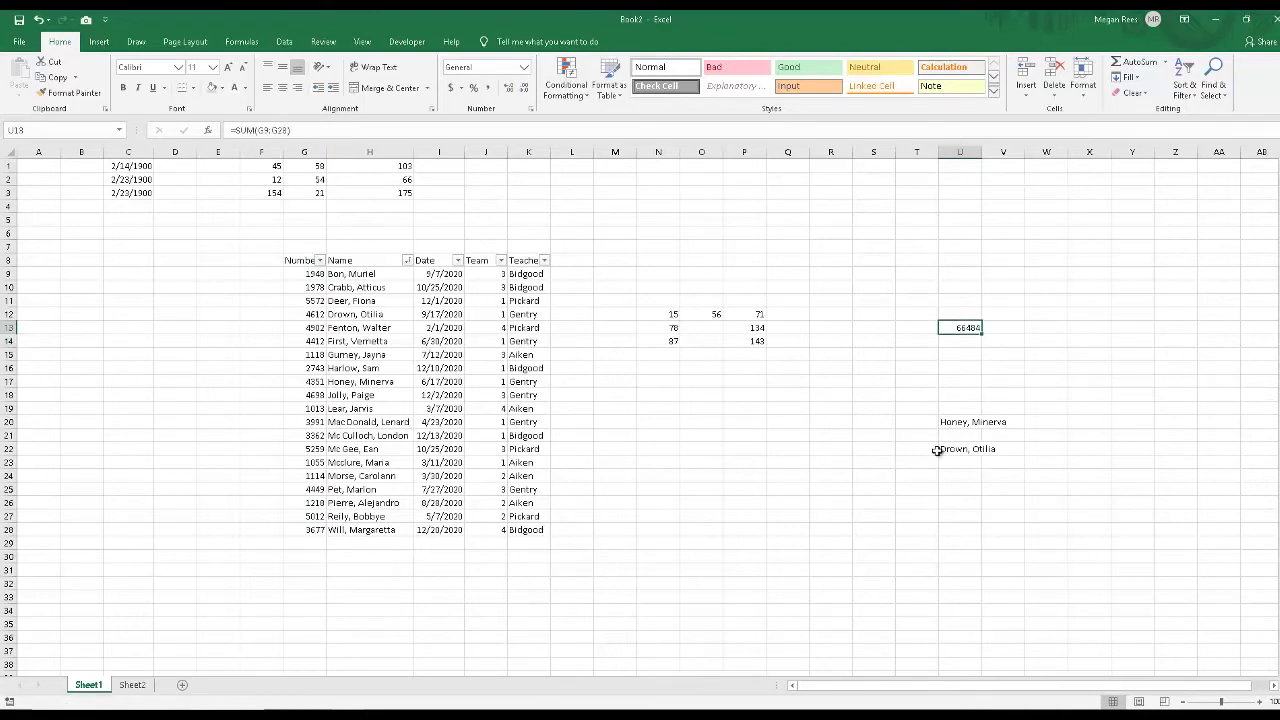
left_click(989, 376)
left_click(966, 330)
left_click(875, 409)
Find the largest value of the Number column with a MAX formula in cell O19
left_click(705, 407)
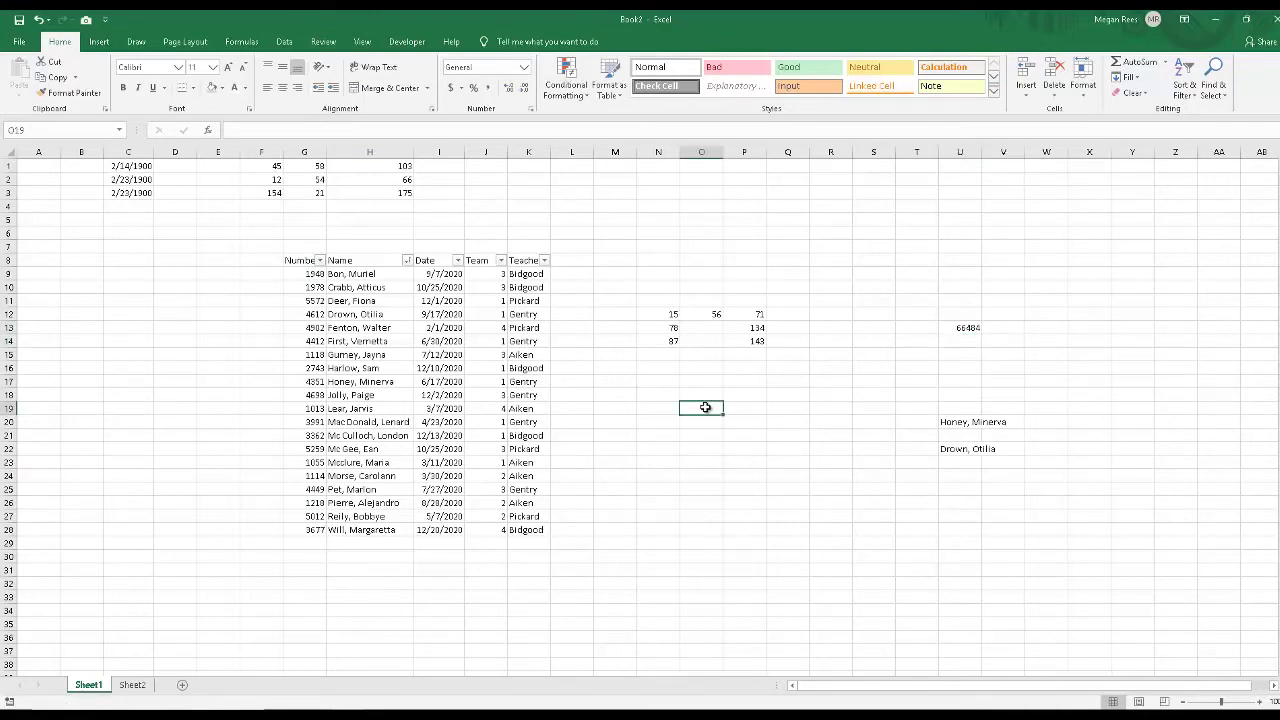
type("=")
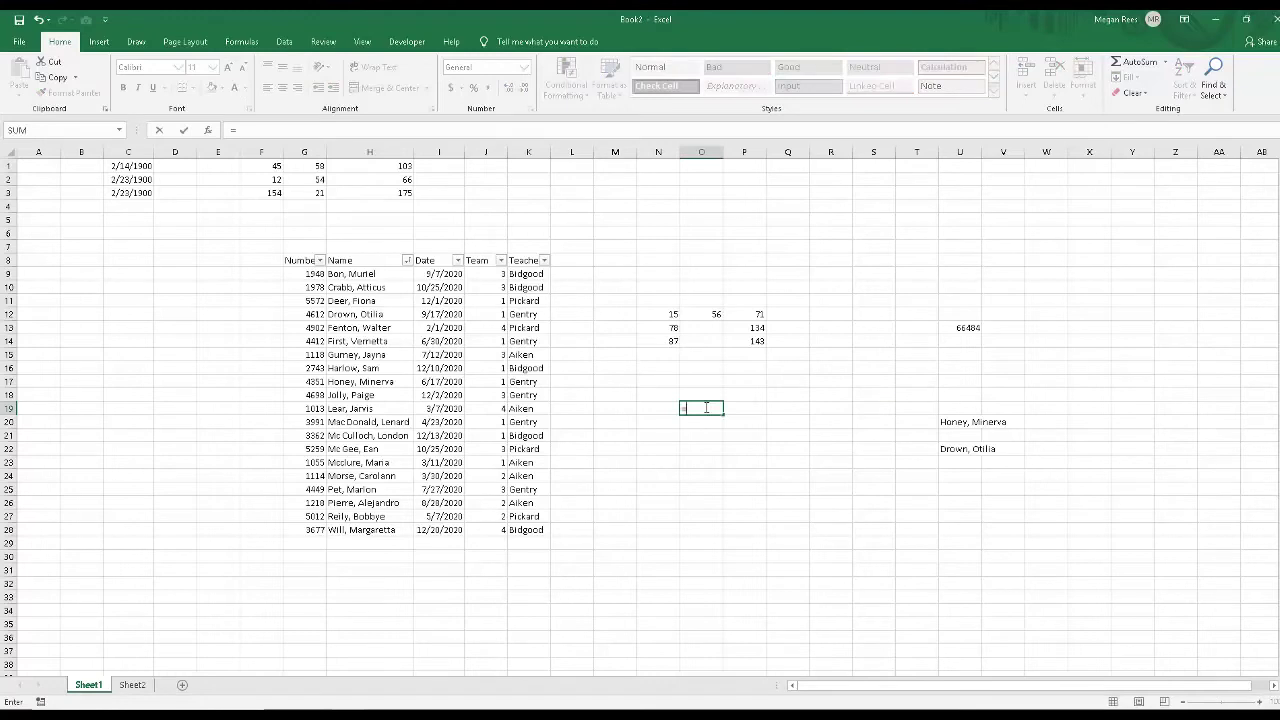
type("max(")
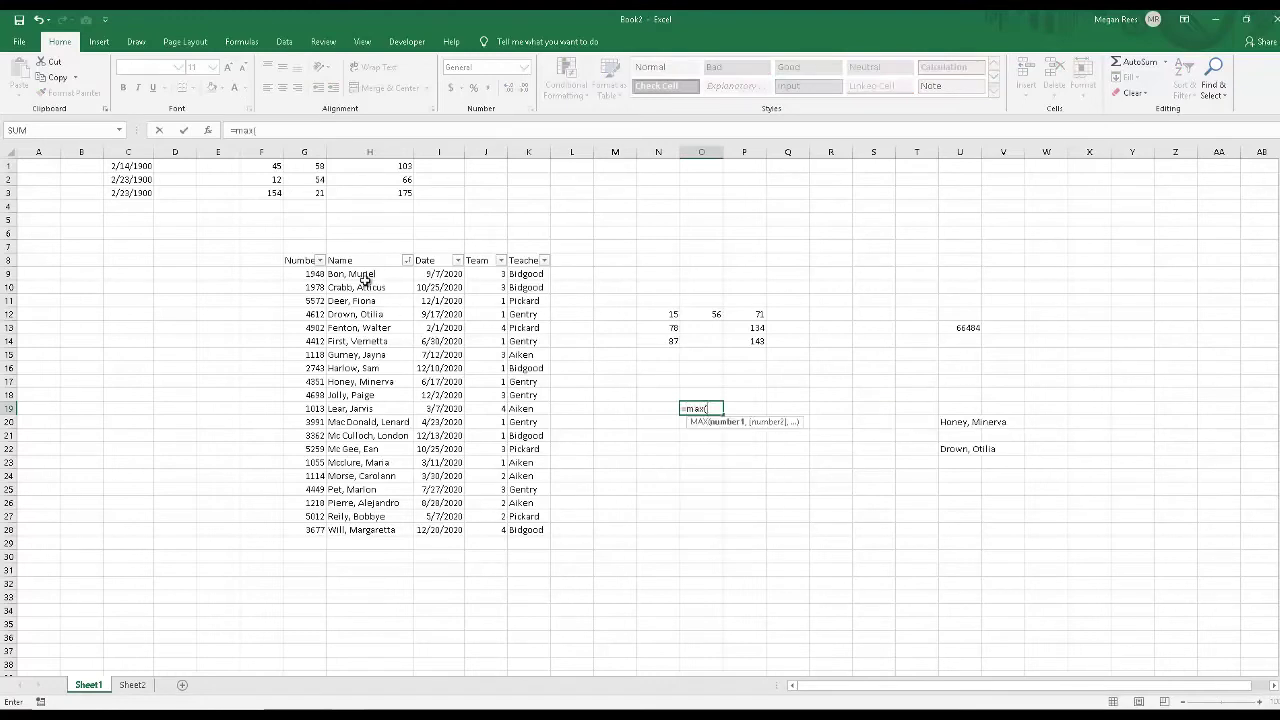
left_click_drag(305, 274, 290, 412)
key("Return")
left_click(588, 597)
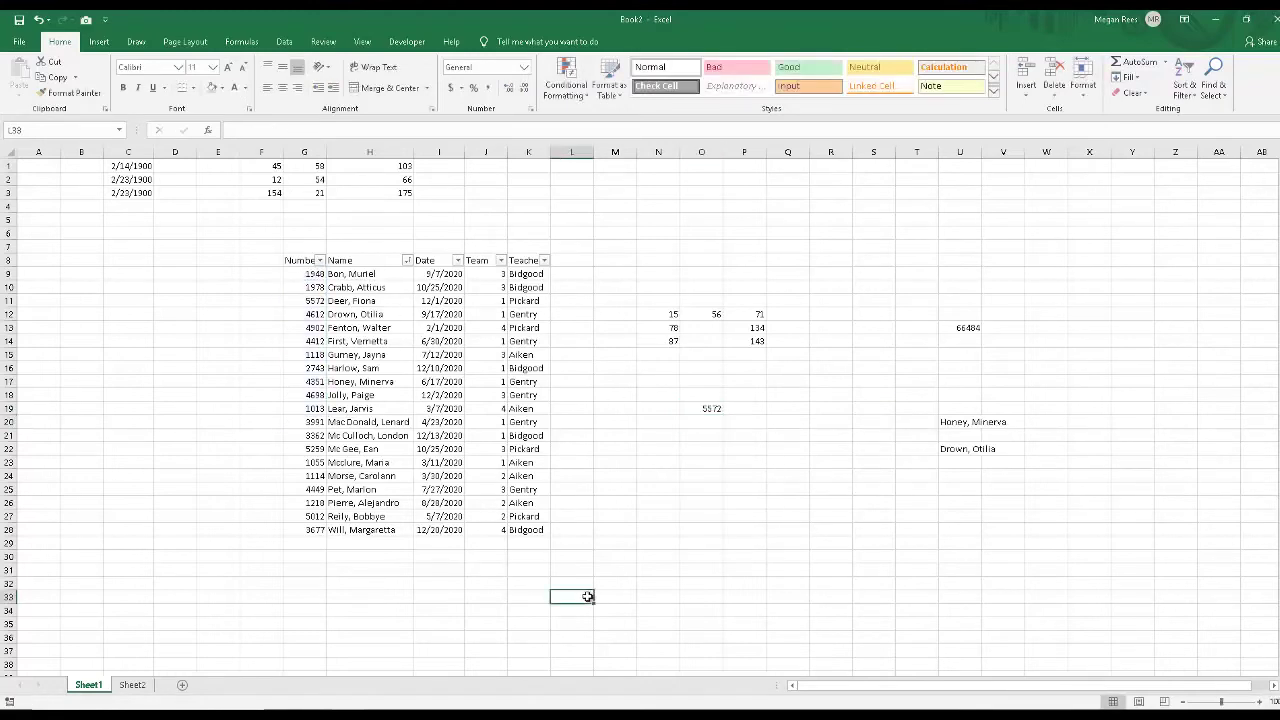
left_click(708, 475)
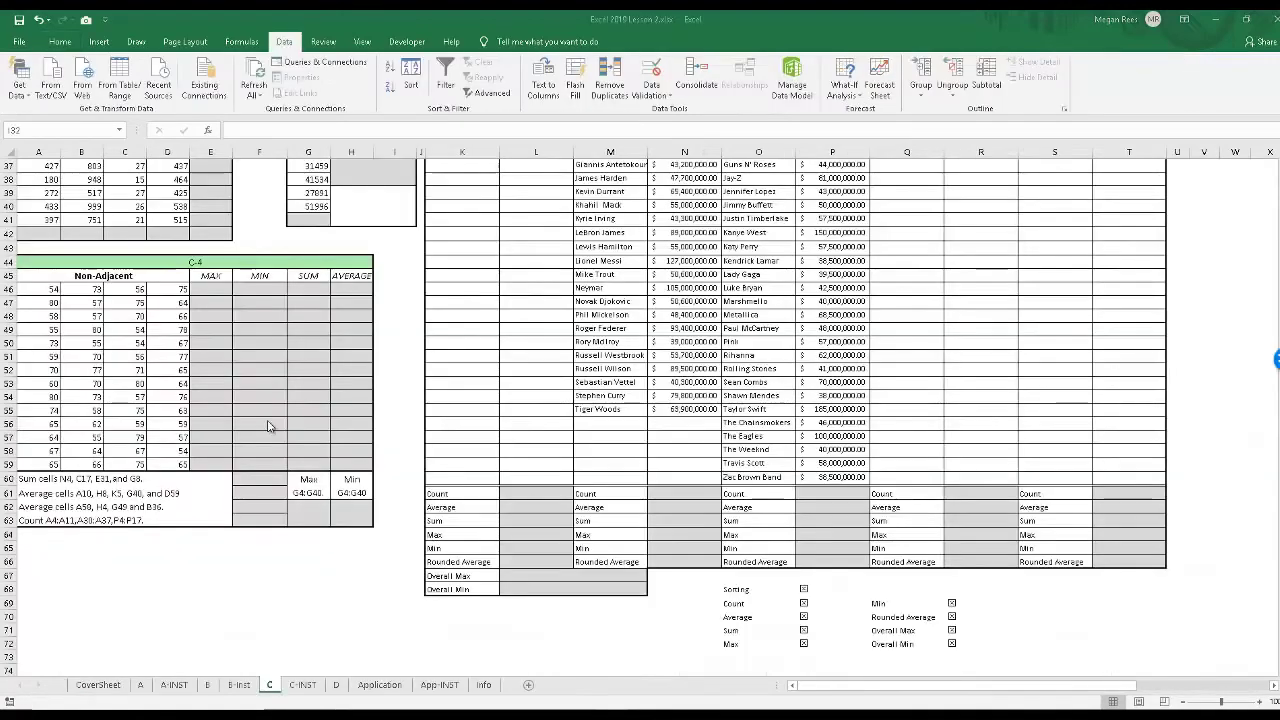
In the Excel 2019 Lesson 2 workbook's C-4 table, enter =MAX(A46:D46) in E46 and fill it down to E59
left_click(212, 329)
left_click(211, 289)
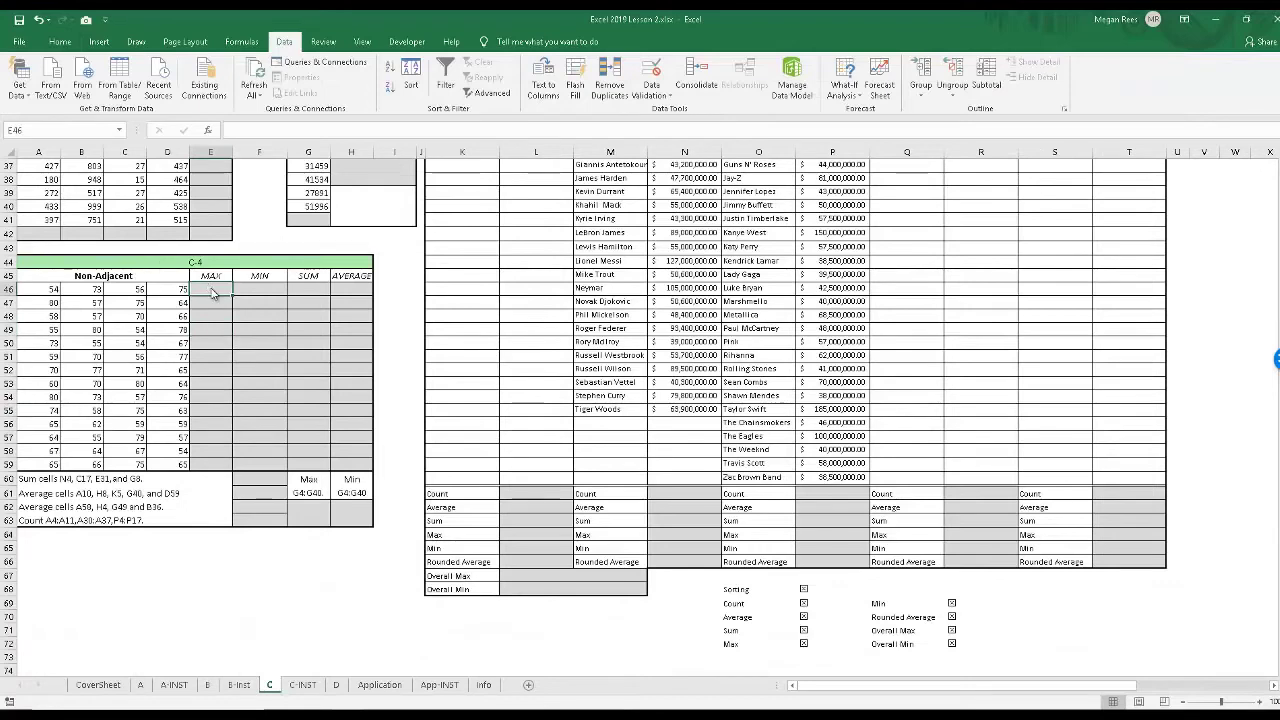
type("=max(")
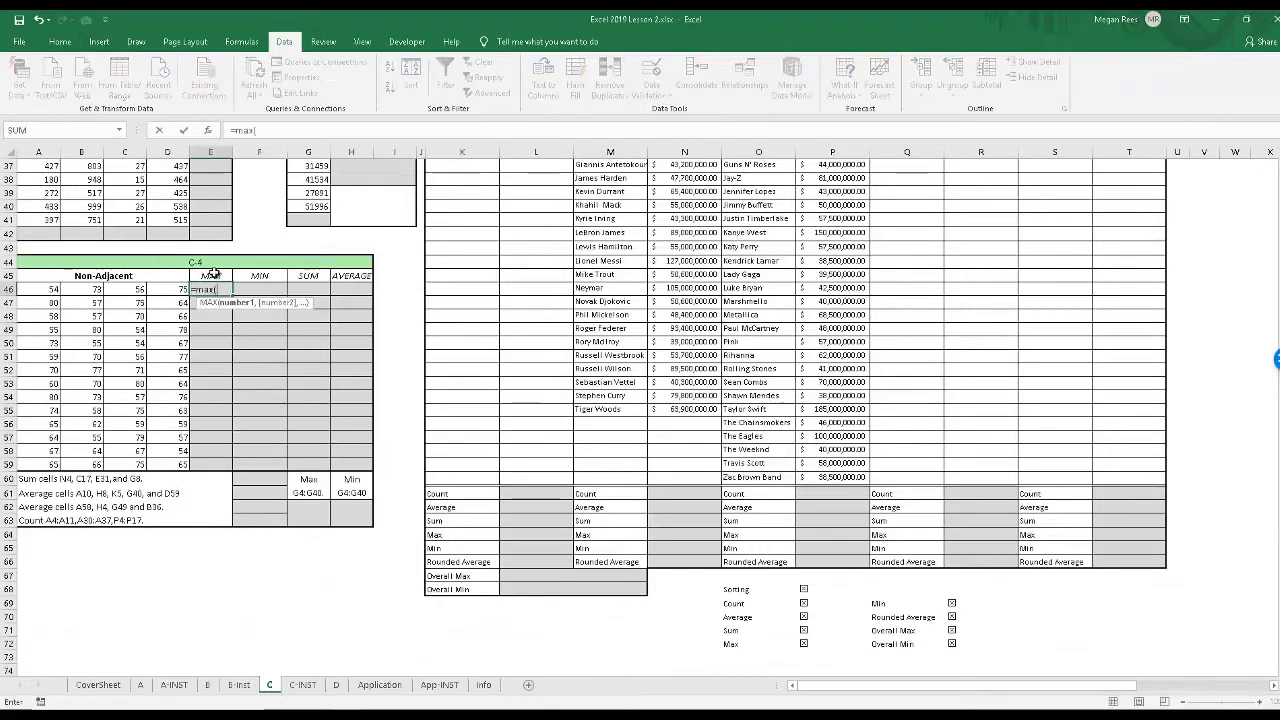
left_click_drag(22, 289, 222, 468)
key("Return")
left_click(219, 289)
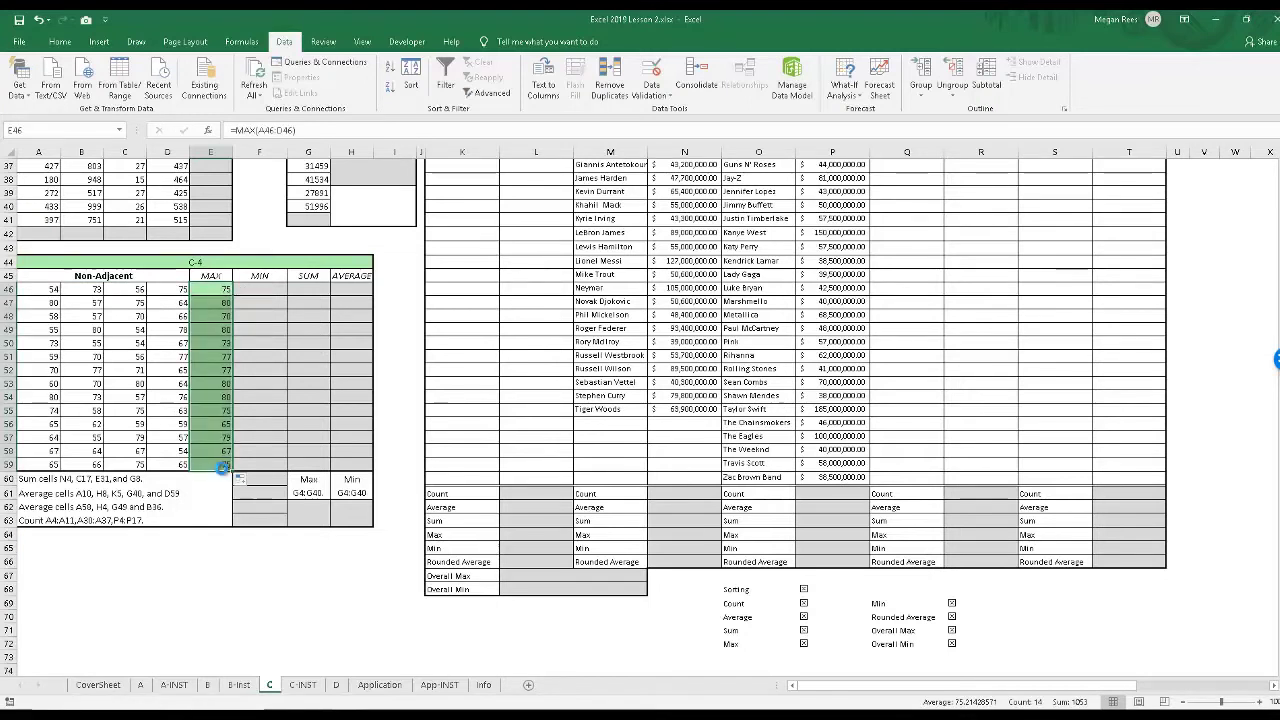
Undo the fill down the MAX column and clear the formula from E46
key("ctrl+z")
left_click(273, 424)
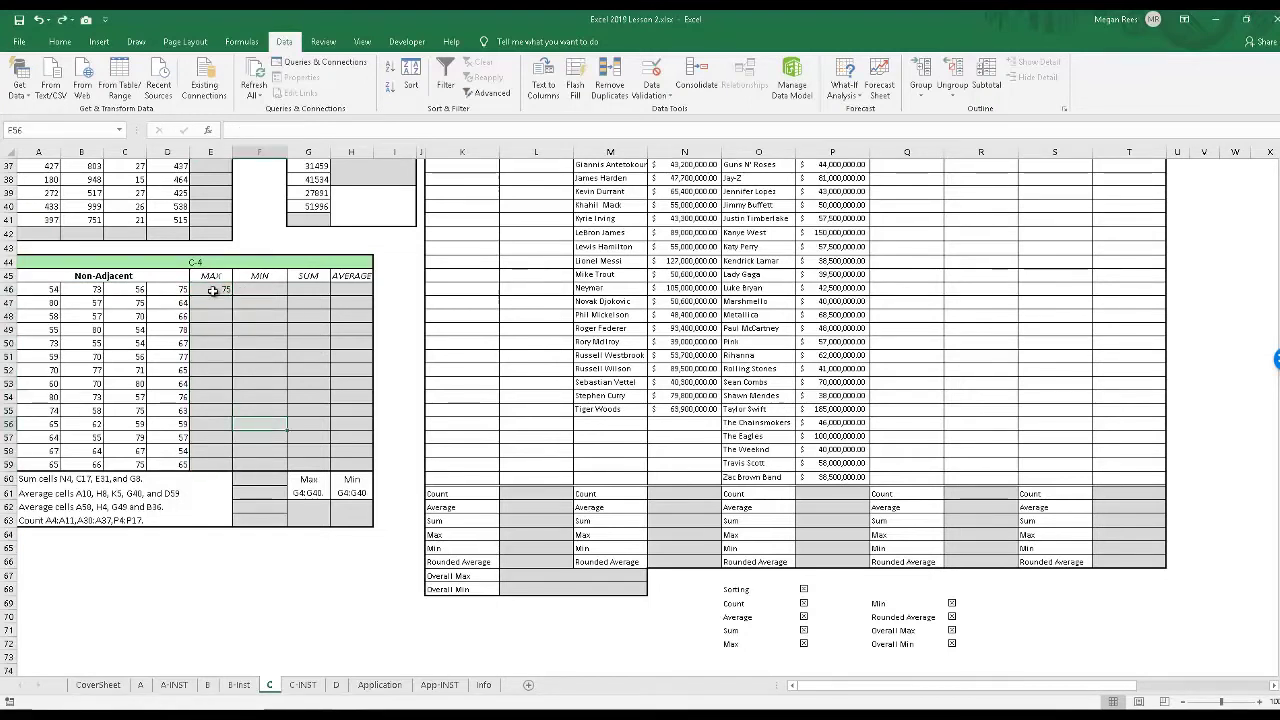
left_click(213, 290)
key("Delete")
left_click(287, 322)
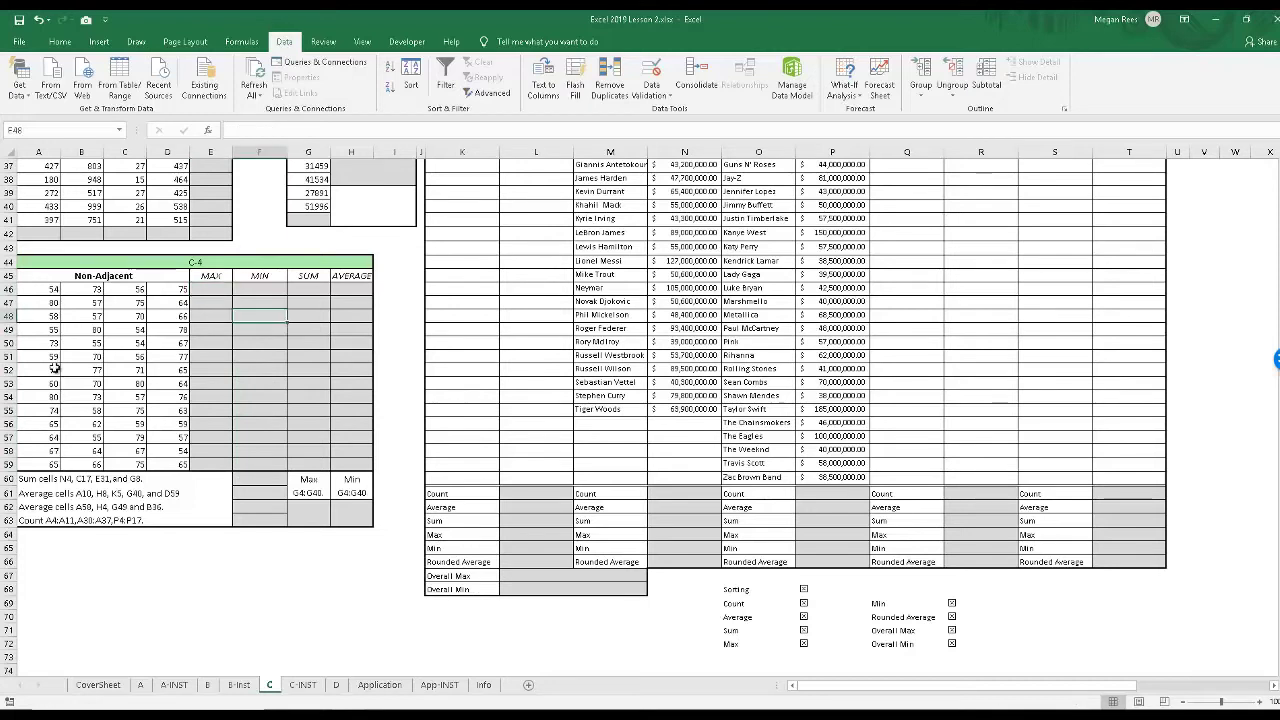
Begin an AVERAGE formula in F61 for the second non-adjacent exercise, with A10 as its first cell
left_click(44, 481)
left_click(42, 495)
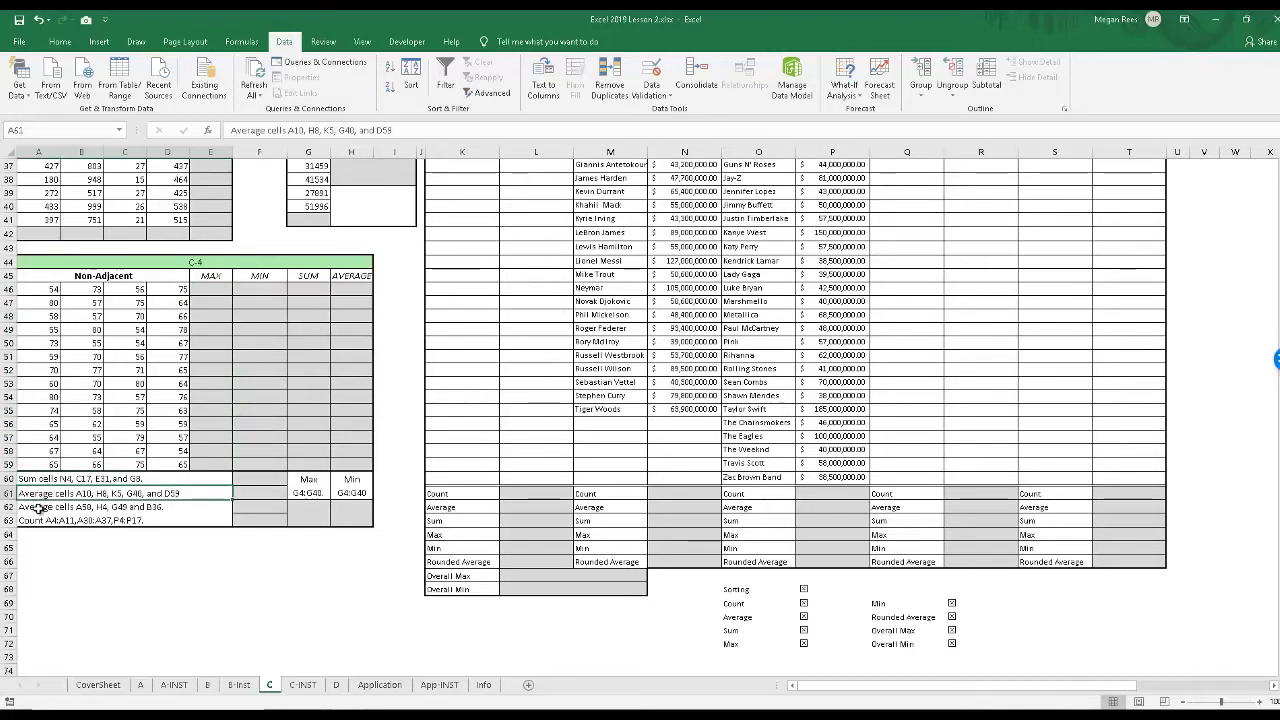
left_click(41, 509)
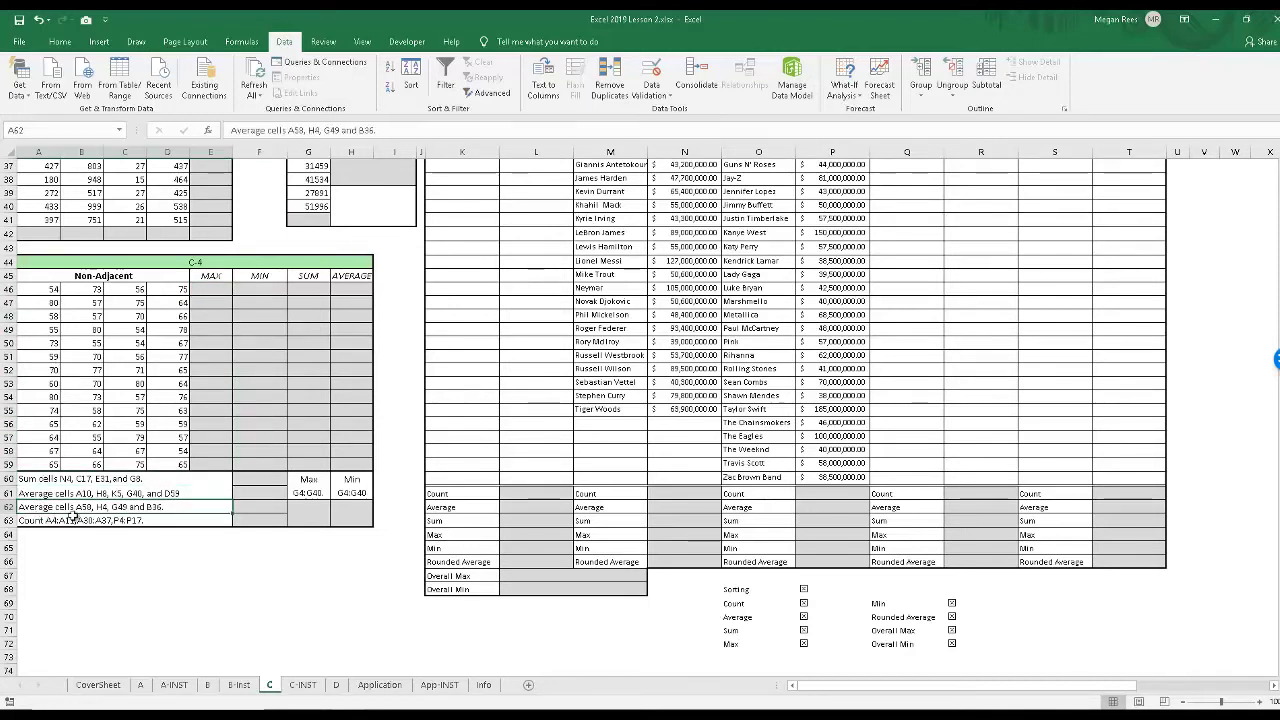
left_click(266, 496)
type("=average*=")
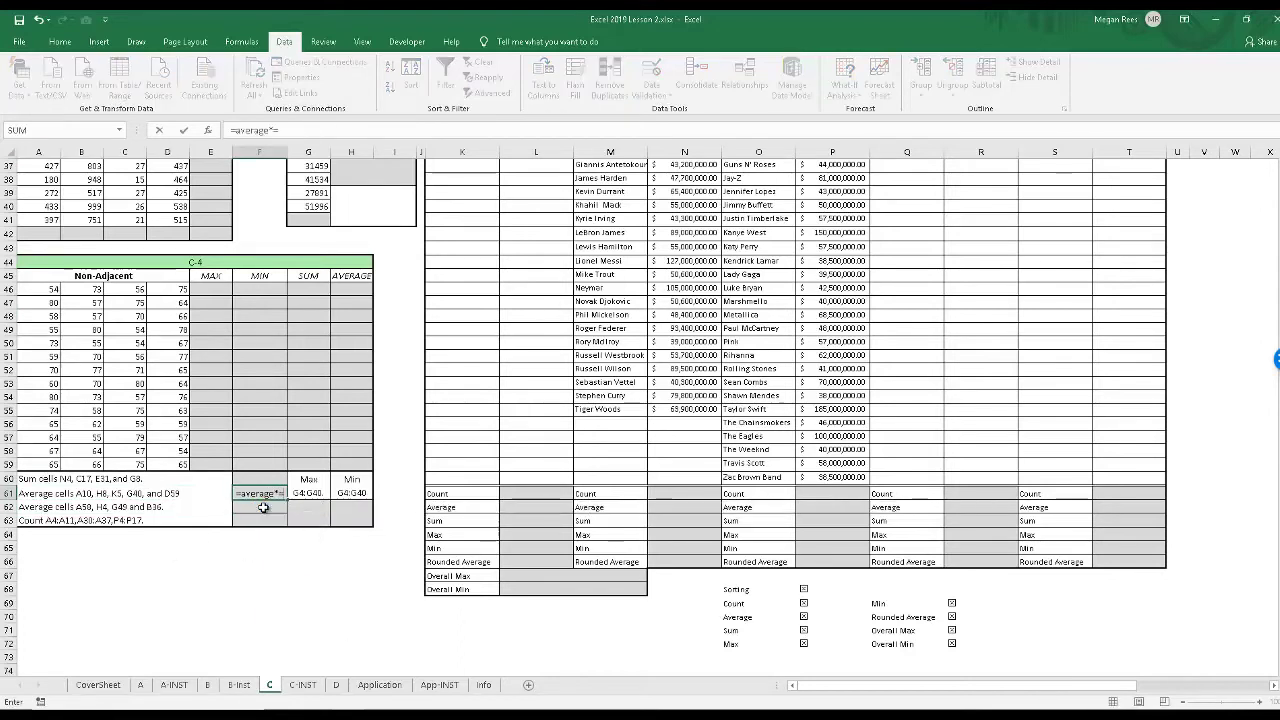
key("BackSpace")
key("BackSpace")
key("BackSpace")
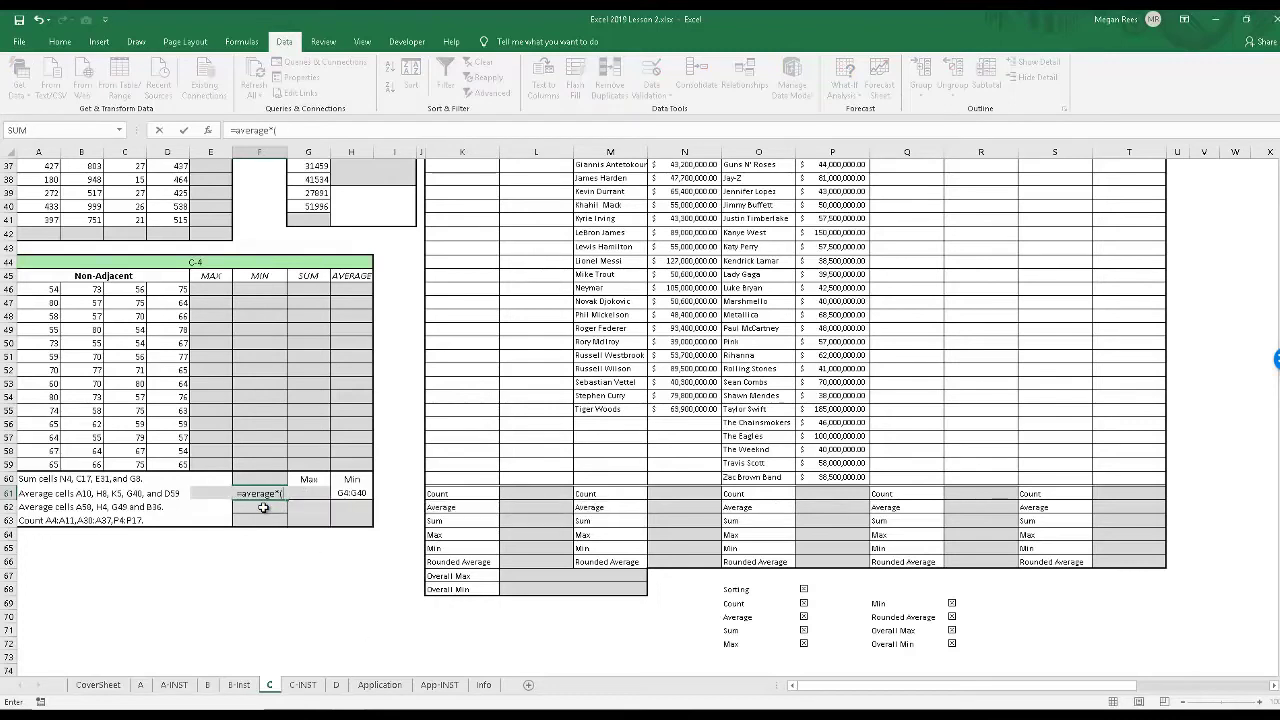
type("(10")
key("BackSpace")
key("BackSpace")
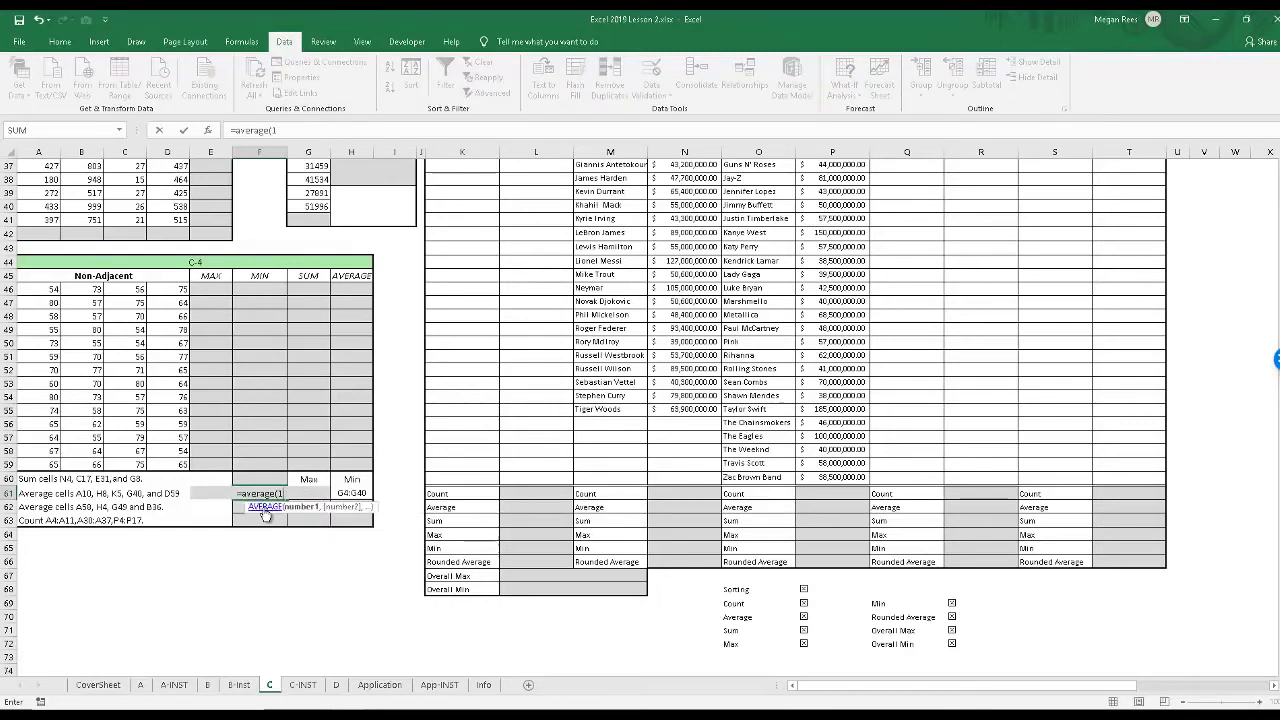
type("a10")
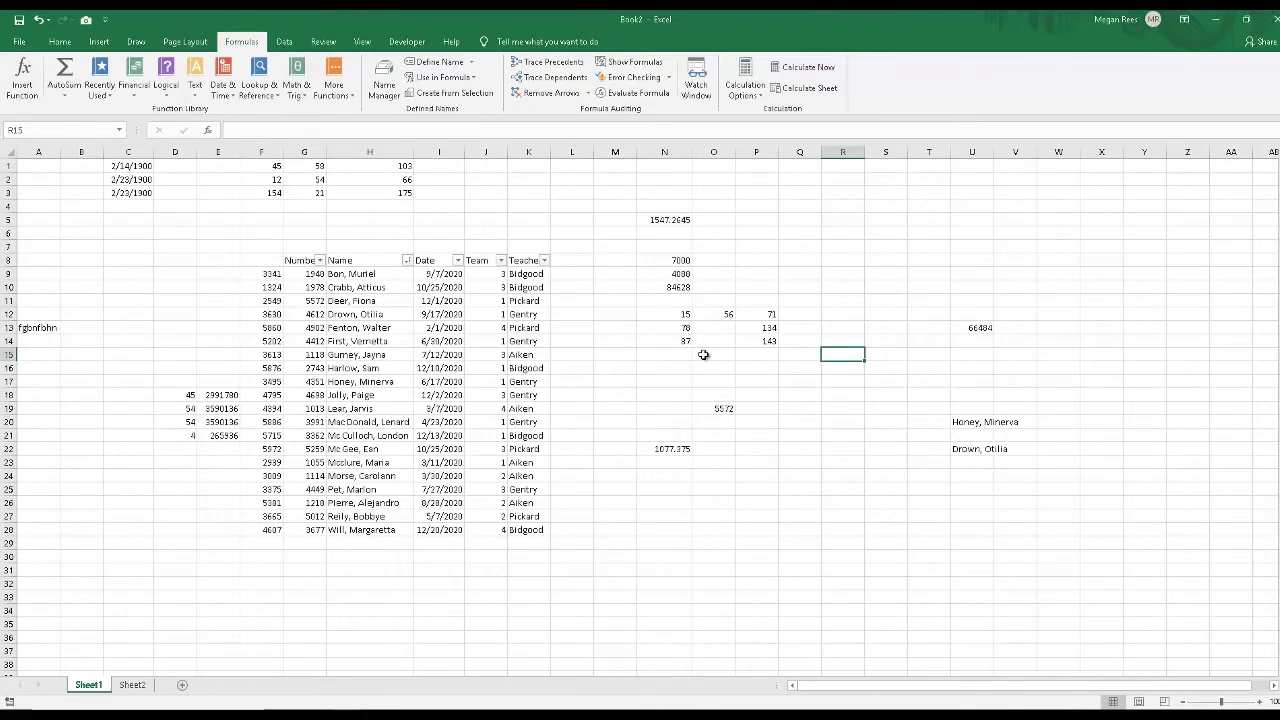
In the Book2 workbook, try an AutoSum formula in P11 with the Min function, then cancel it
left_click(753, 299)
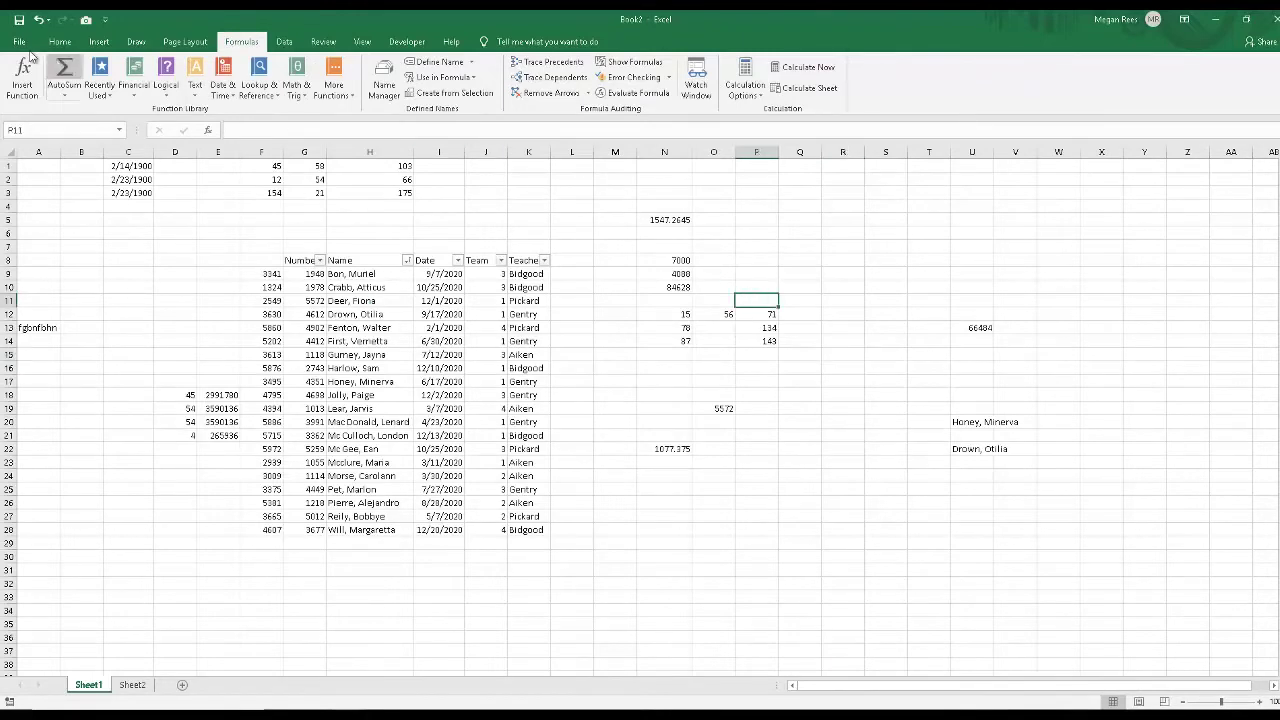
left_click(59, 43)
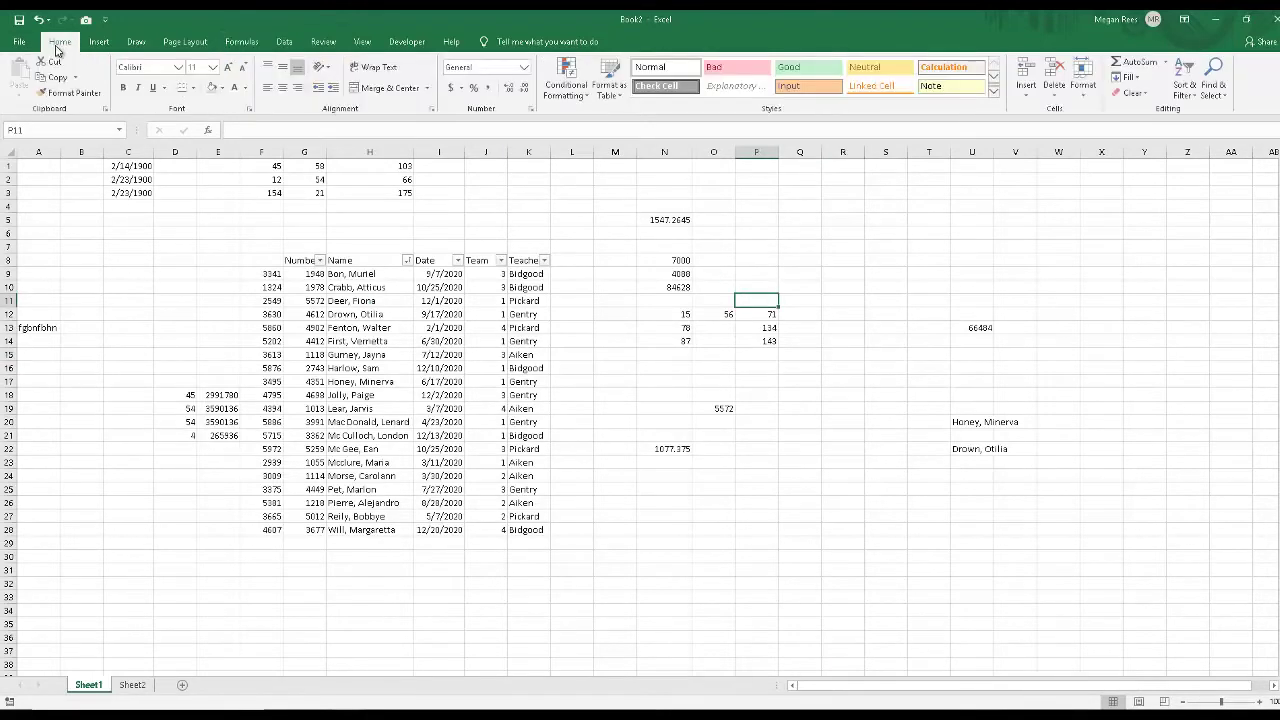
left_click(1135, 61)
left_click(1165, 62)
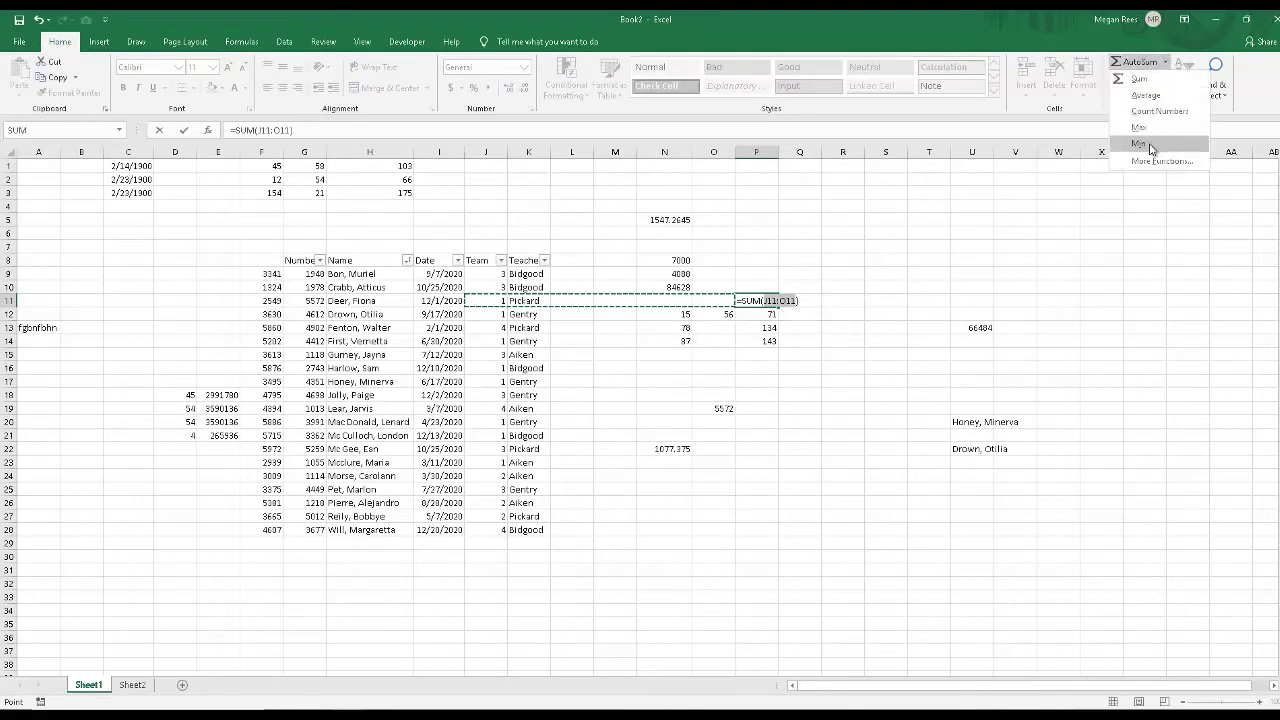
left_click(1150, 147)
left_click(854, 314)
key("Escape")
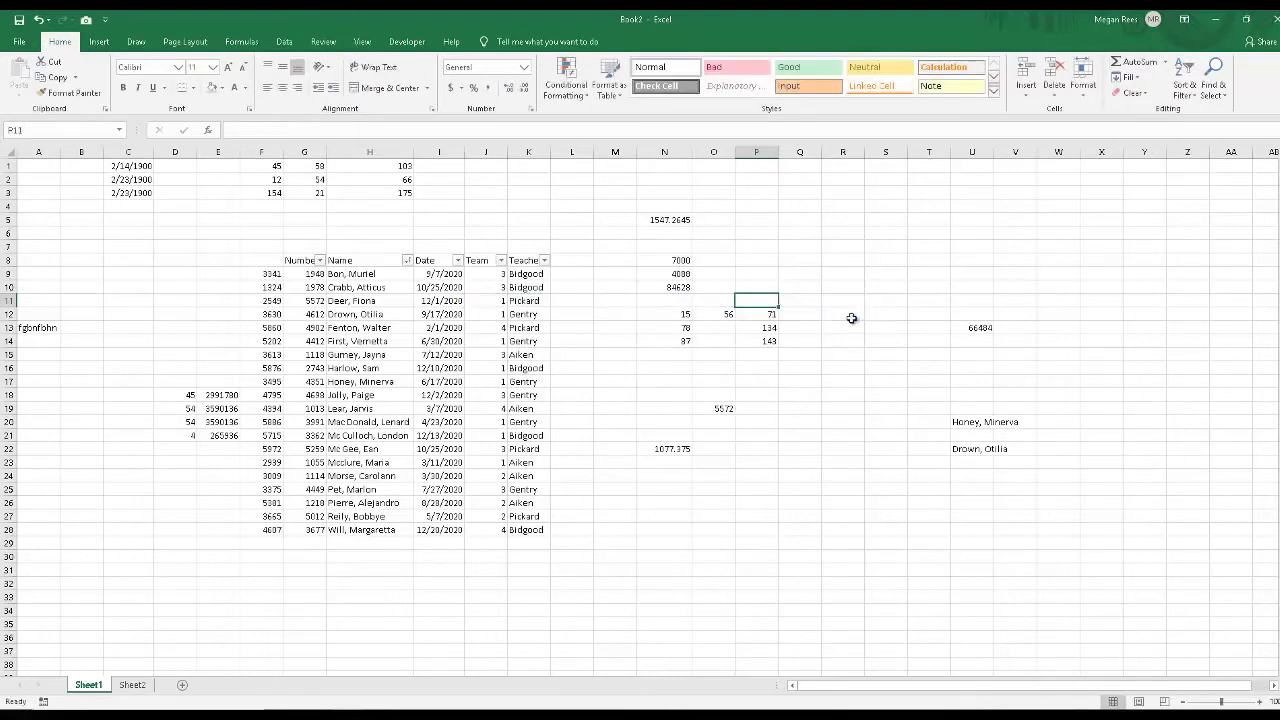
Start a ROUND formula in M5, beside the decimal number in N5, to bring up its arguments
left_click(771, 313)
left_click(800, 233)
left_click(659, 221)
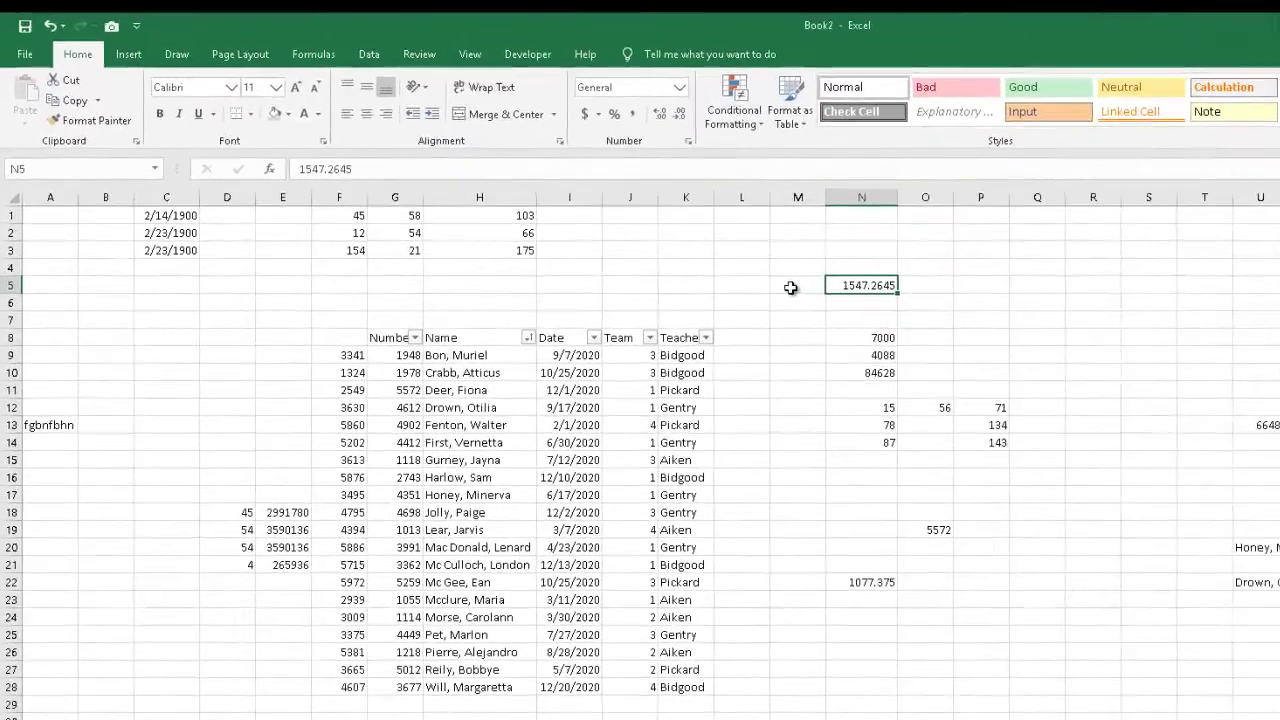
left_click(609, 220)
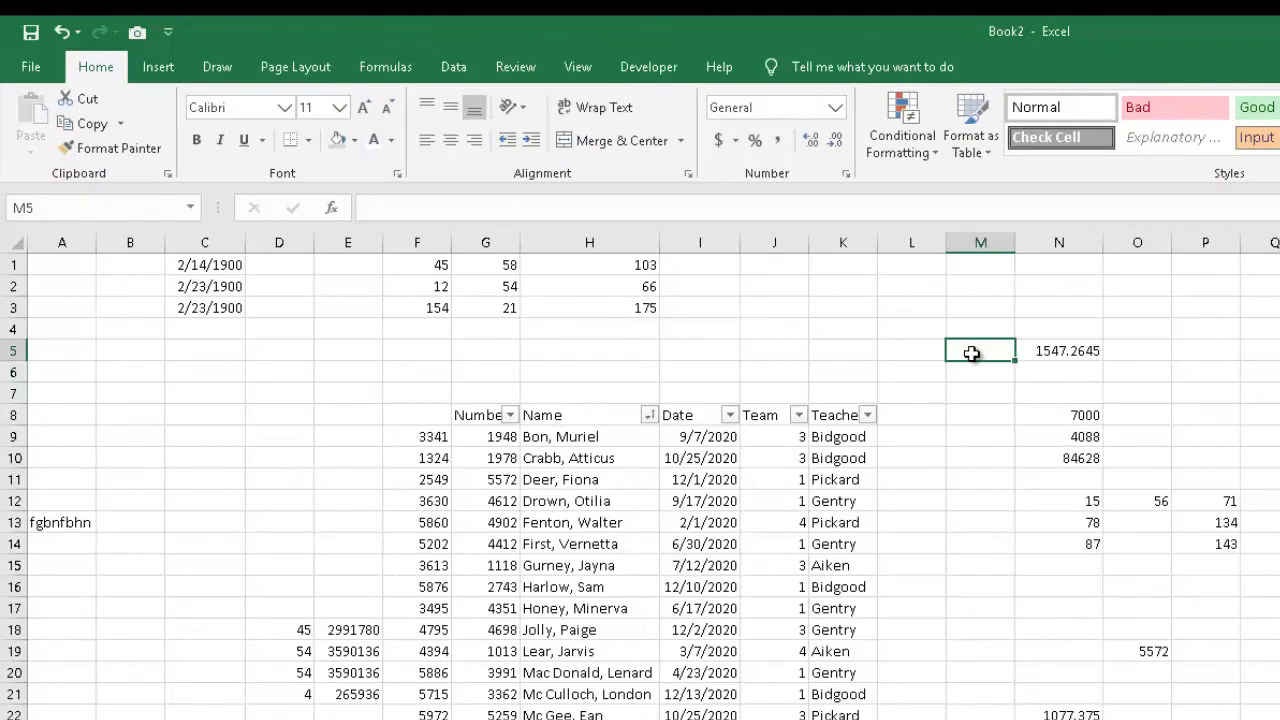
type("=rou")
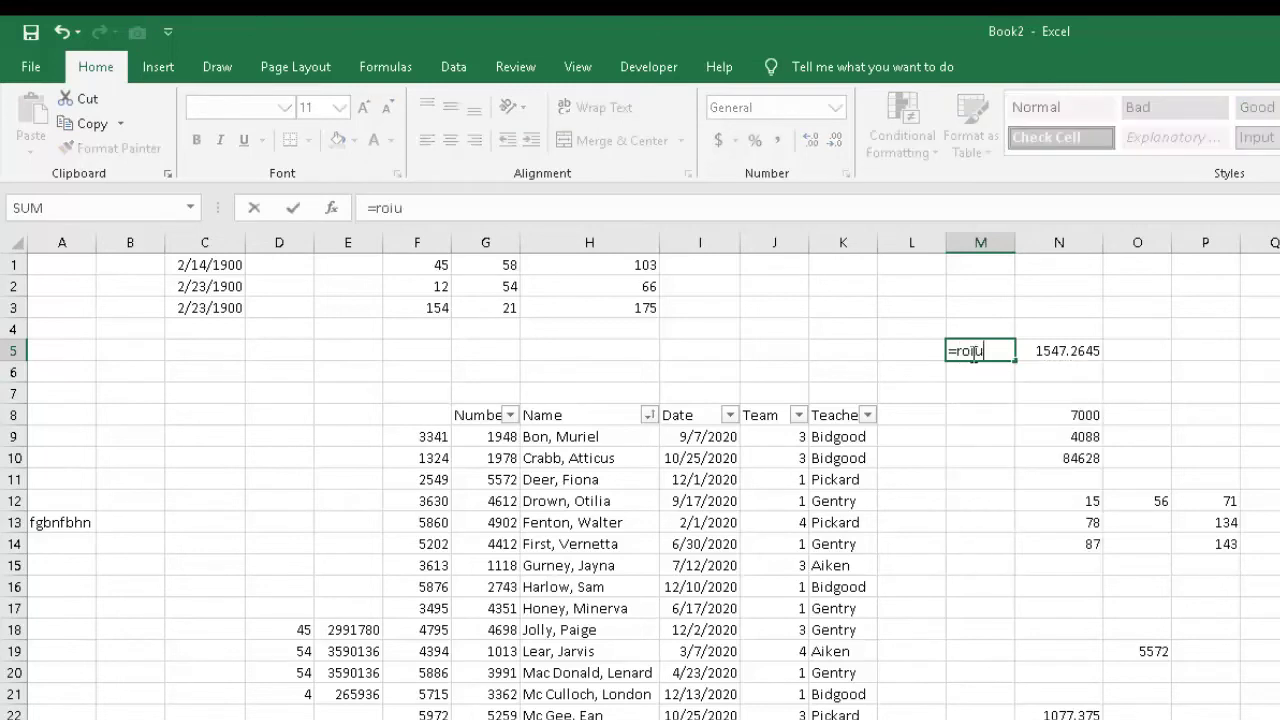
key("BackSpace")
type("o")
key("BackSpace")
type("und")
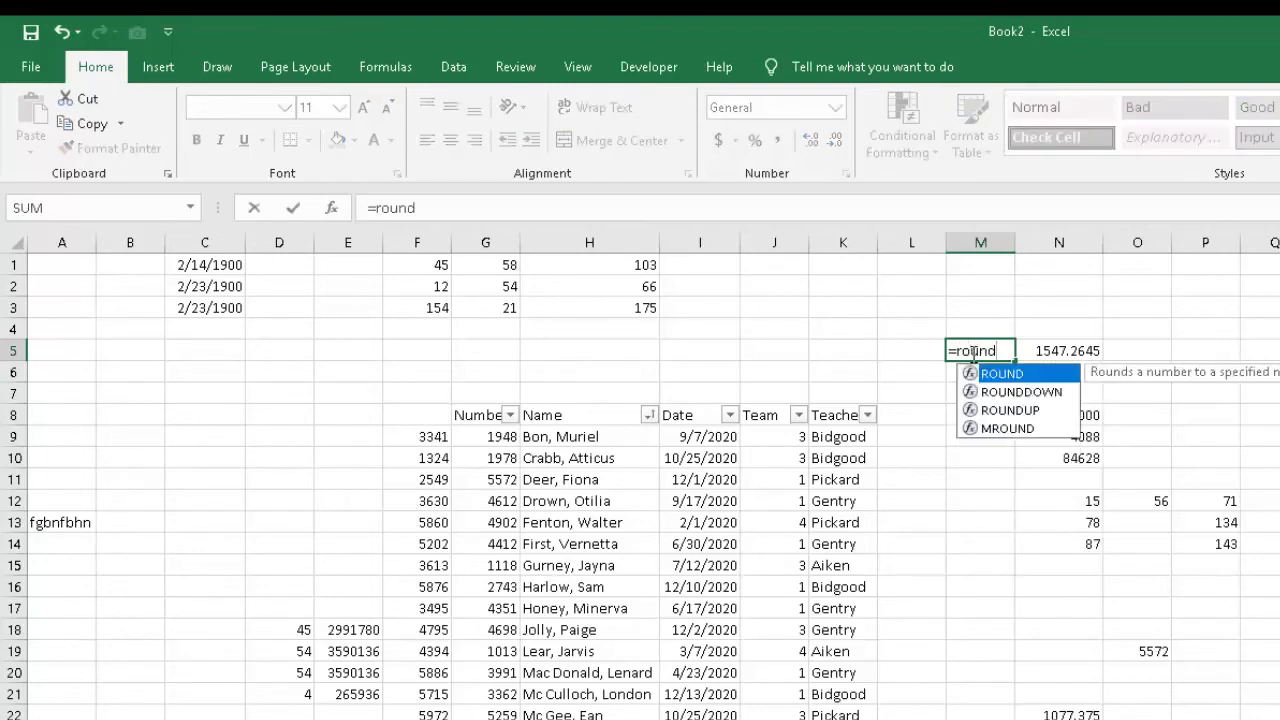
type("(")
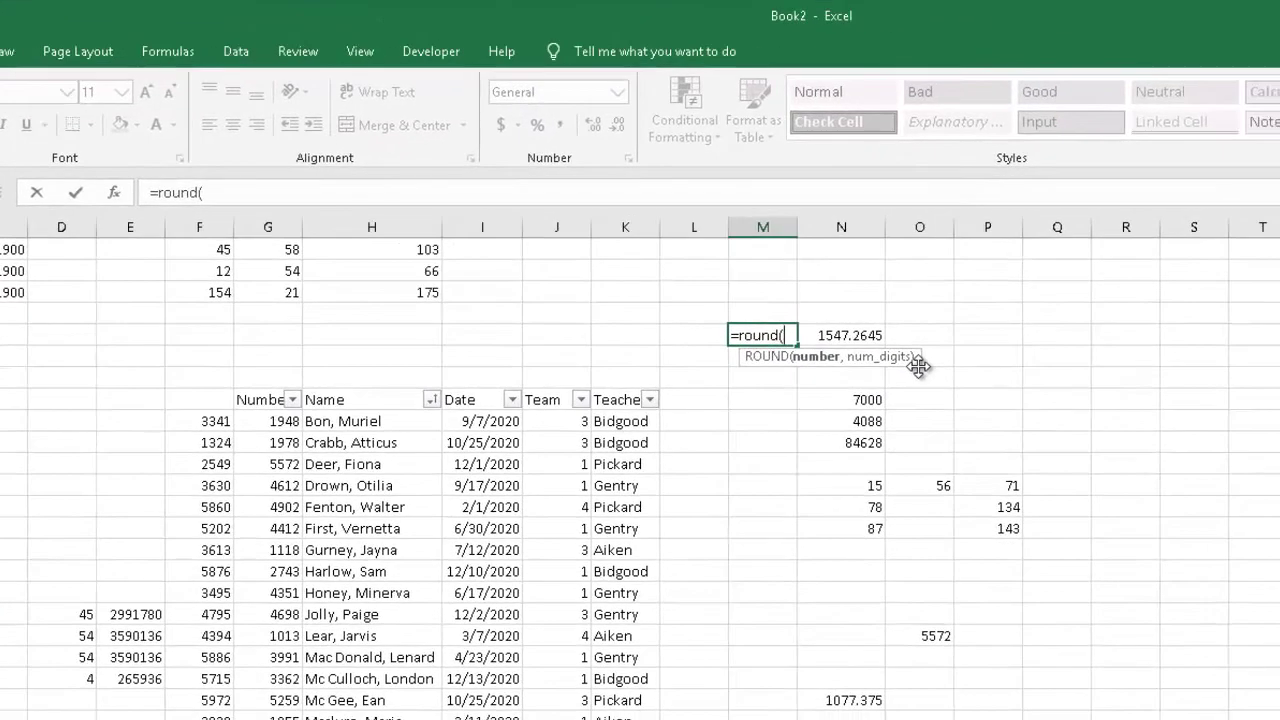
Replace the unfinished ROUND entry in M5 with a VLOOKUP function to show its arguments
key("BackSpace")
key("BackSpace")
key("BackSpace")
key("BackSpace")
key("BackSpace")
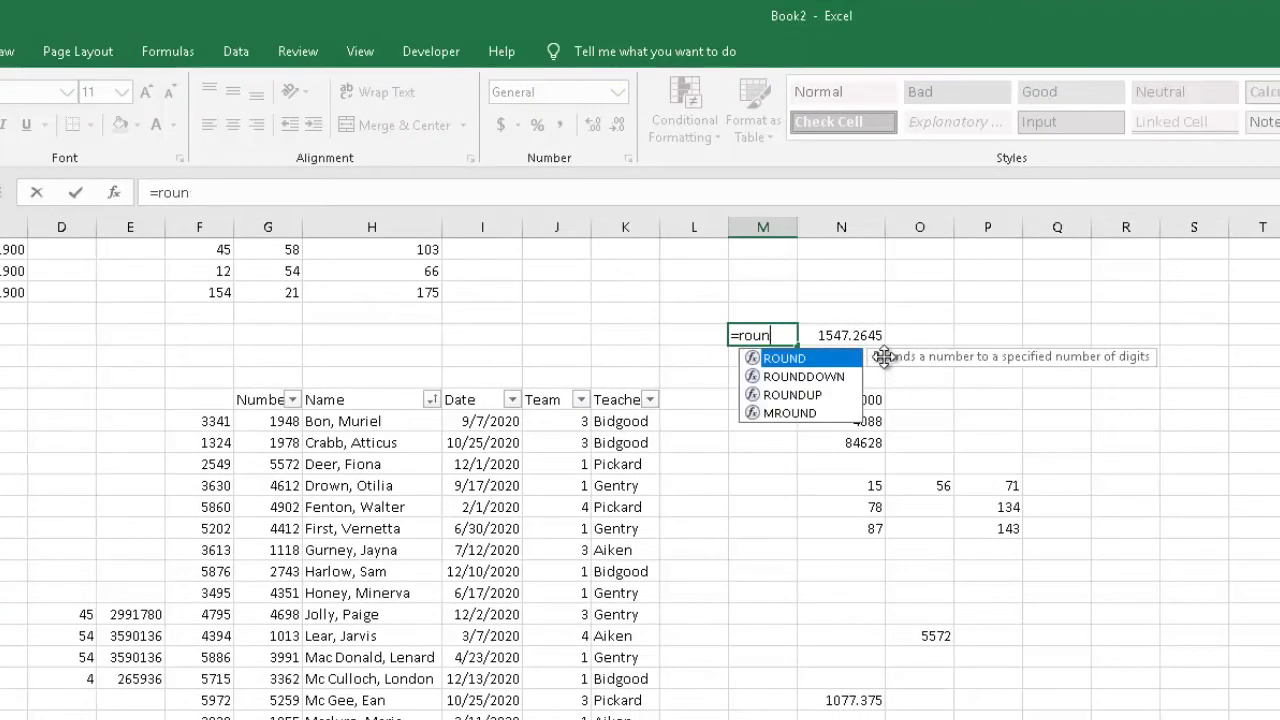
key("BackSpace")
type("vlooku")
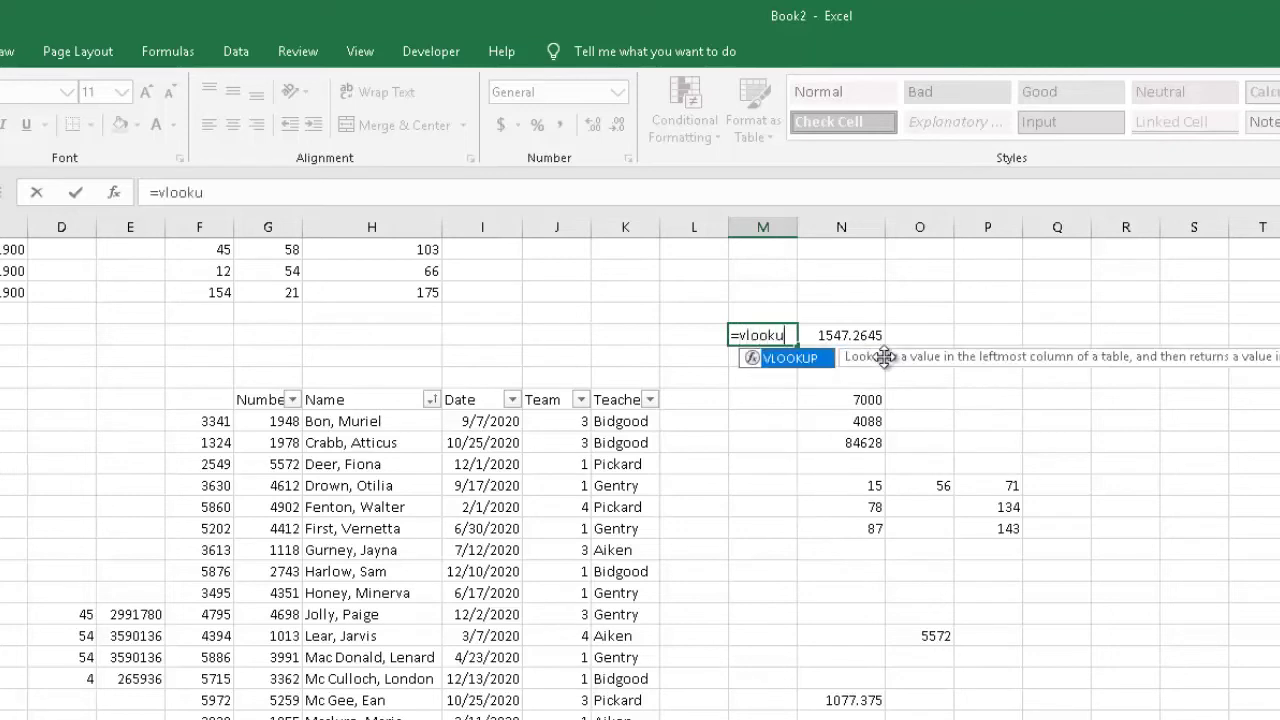
type("p(")
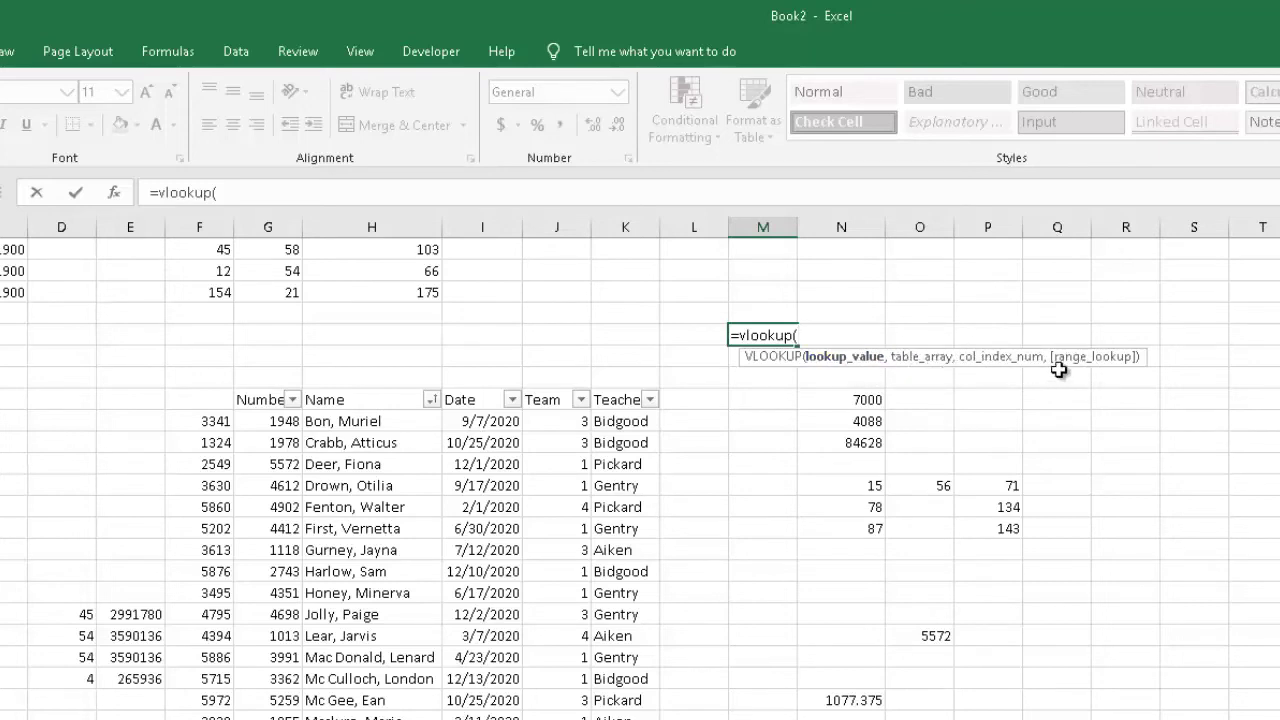
Replace the VLOOKUP entry in M5 with ROUND to compare its arguments, then discard the entry
key("BackSpace")
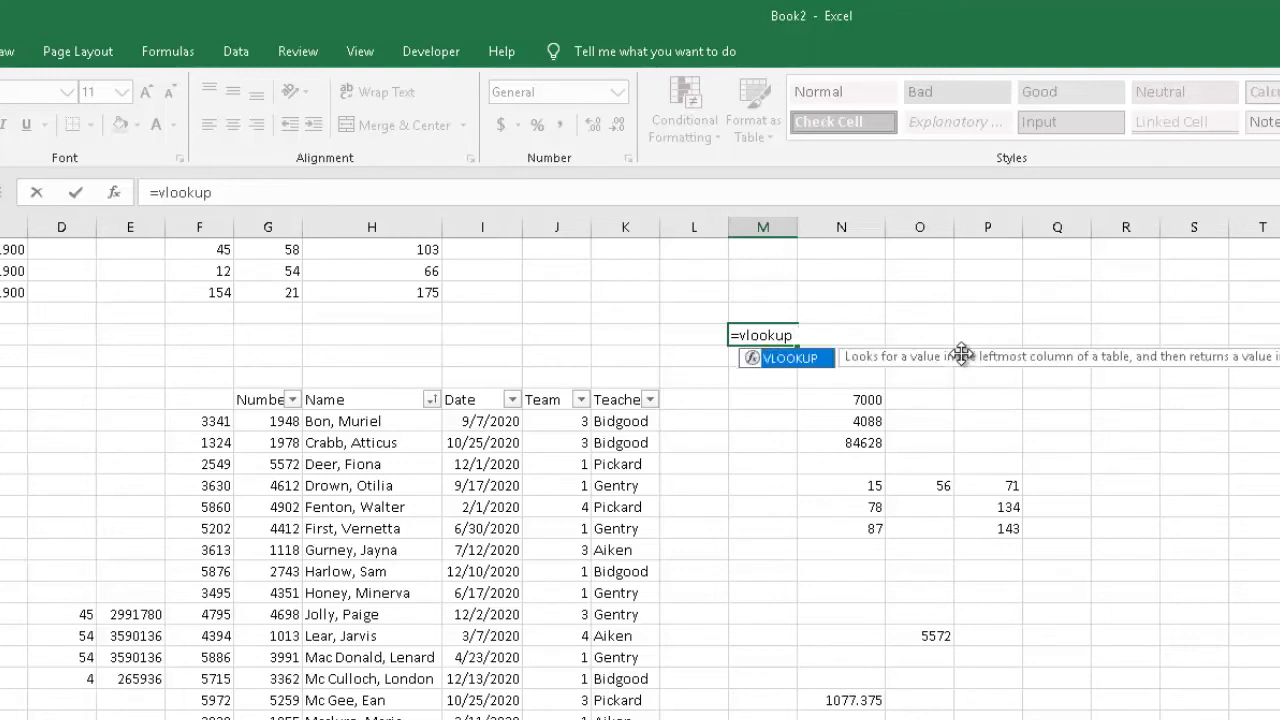
key("BackSpace")
key("BackSpace")
key("BackSpace")
key("BackSpace")
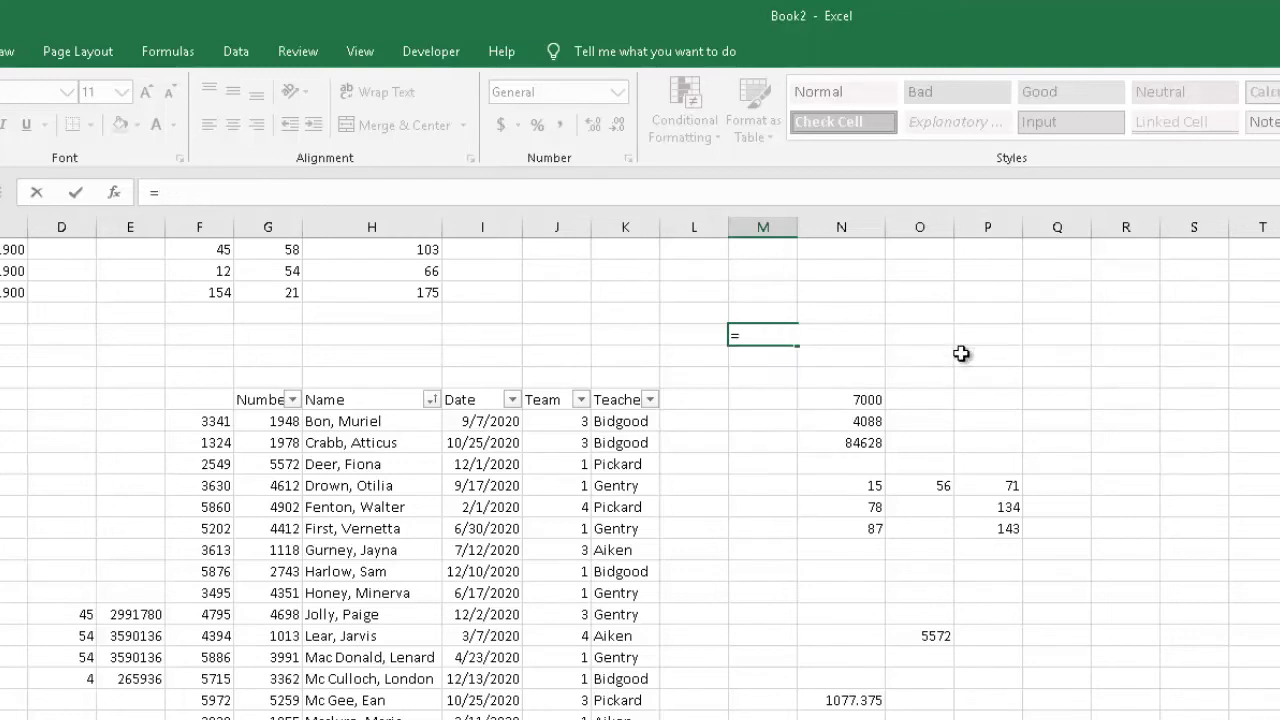
type("round(")
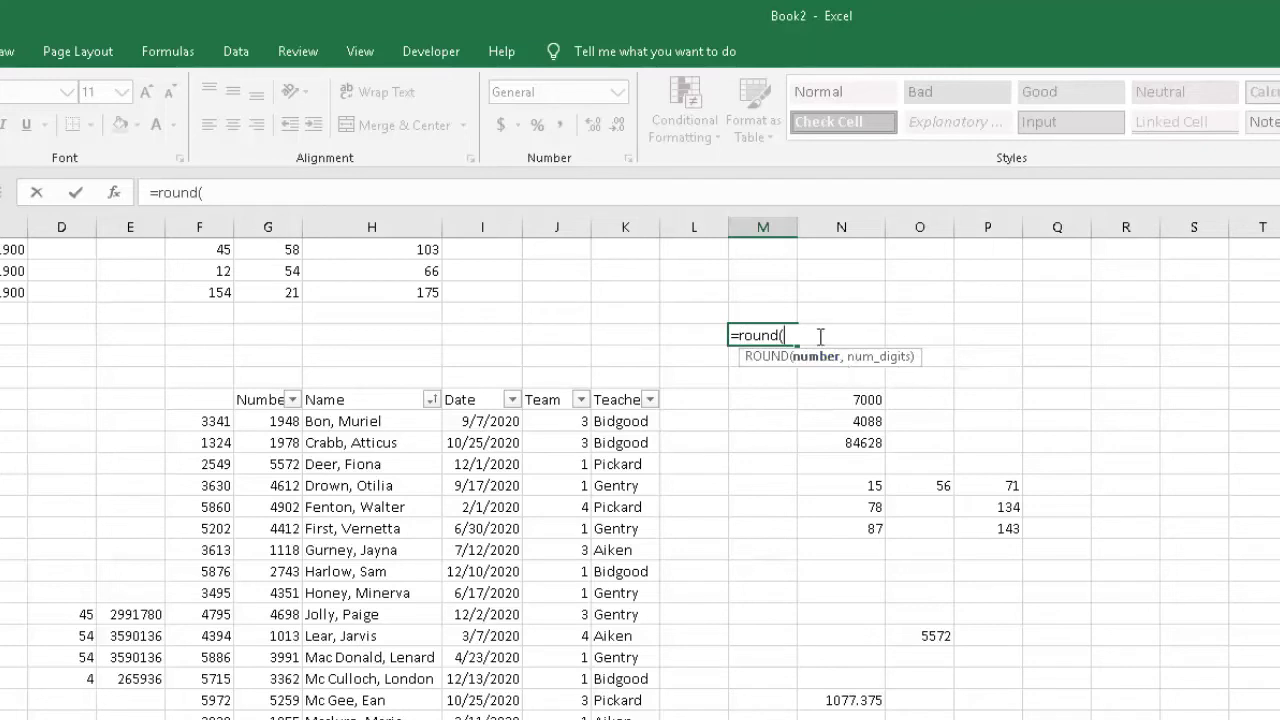
key("BackSpace")
key("BackSpace")
Enter =ROUND(N5,0) in O5 to round the number in N5 to a whole number
left_click(918, 327)
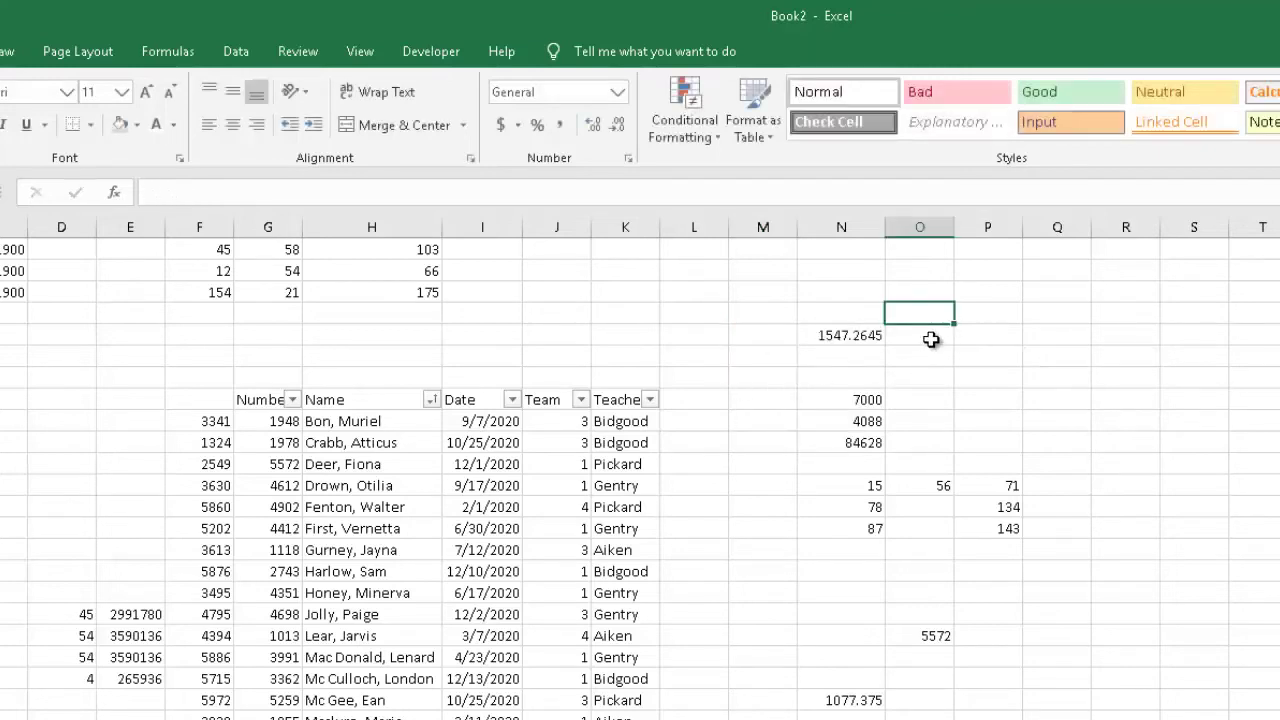
type("=round(")
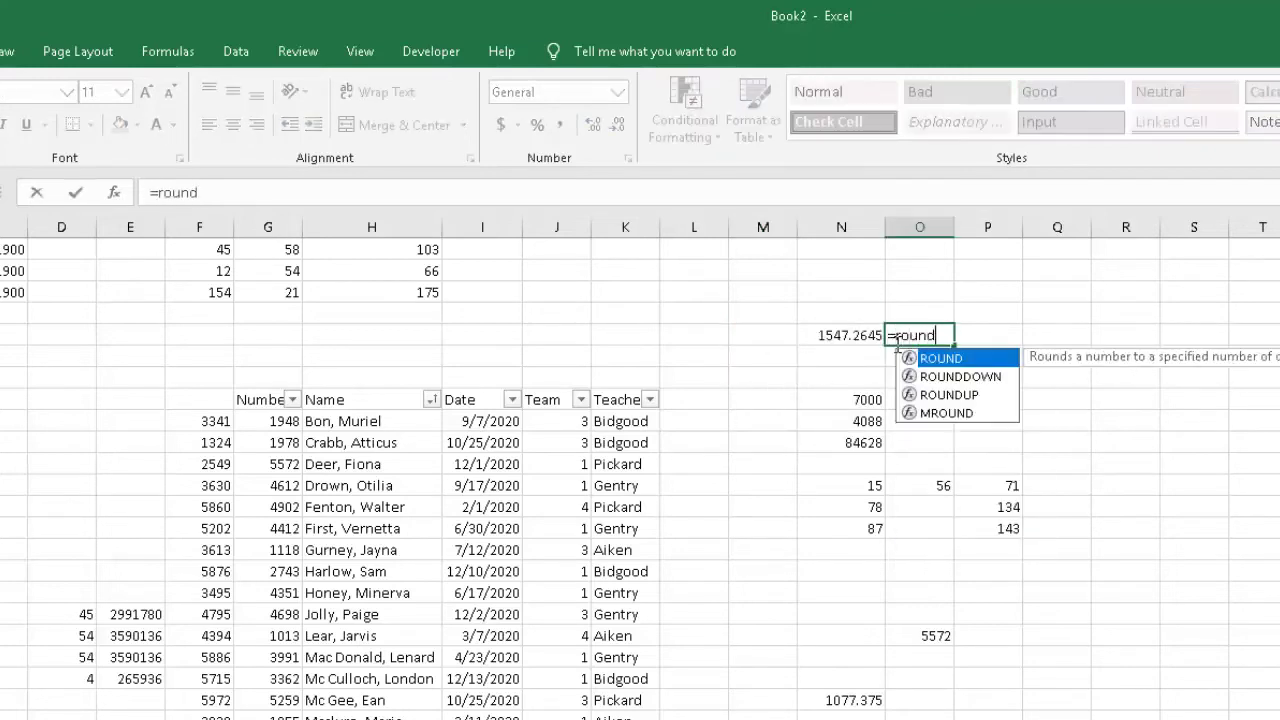
left_click(843, 335)
type(",")
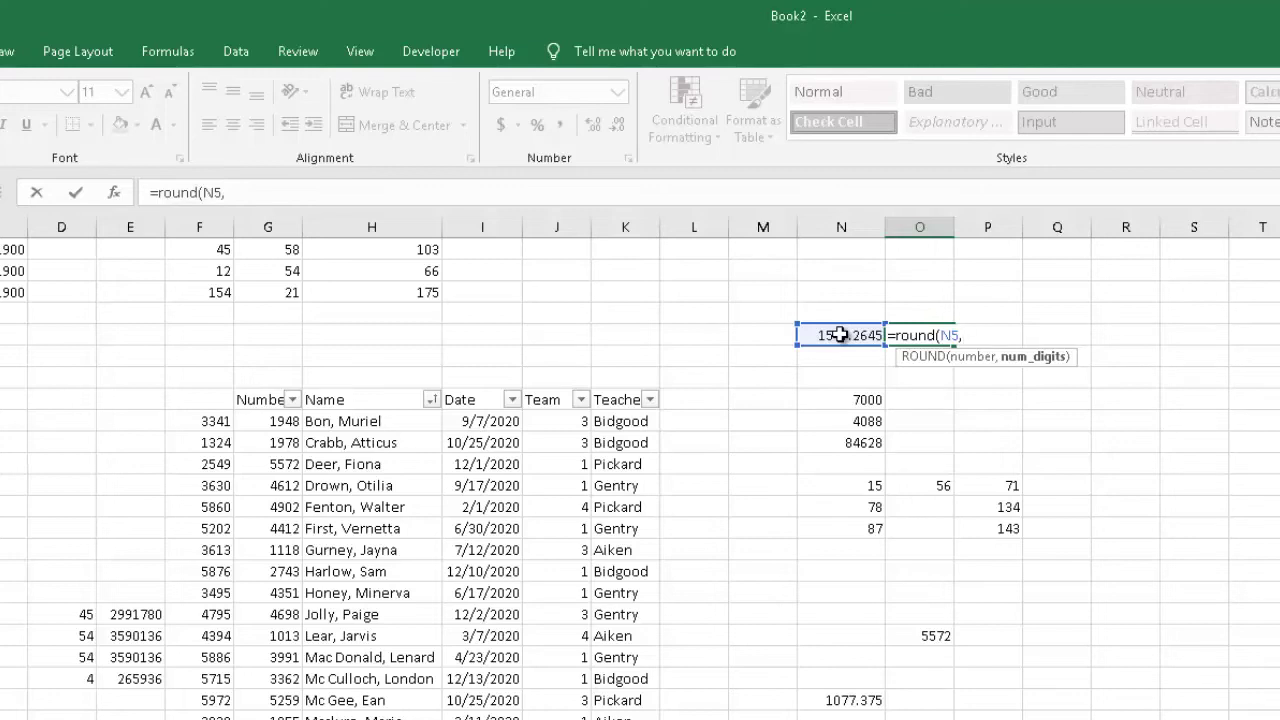
type("0)")
key("Return")
left_click(925, 338)
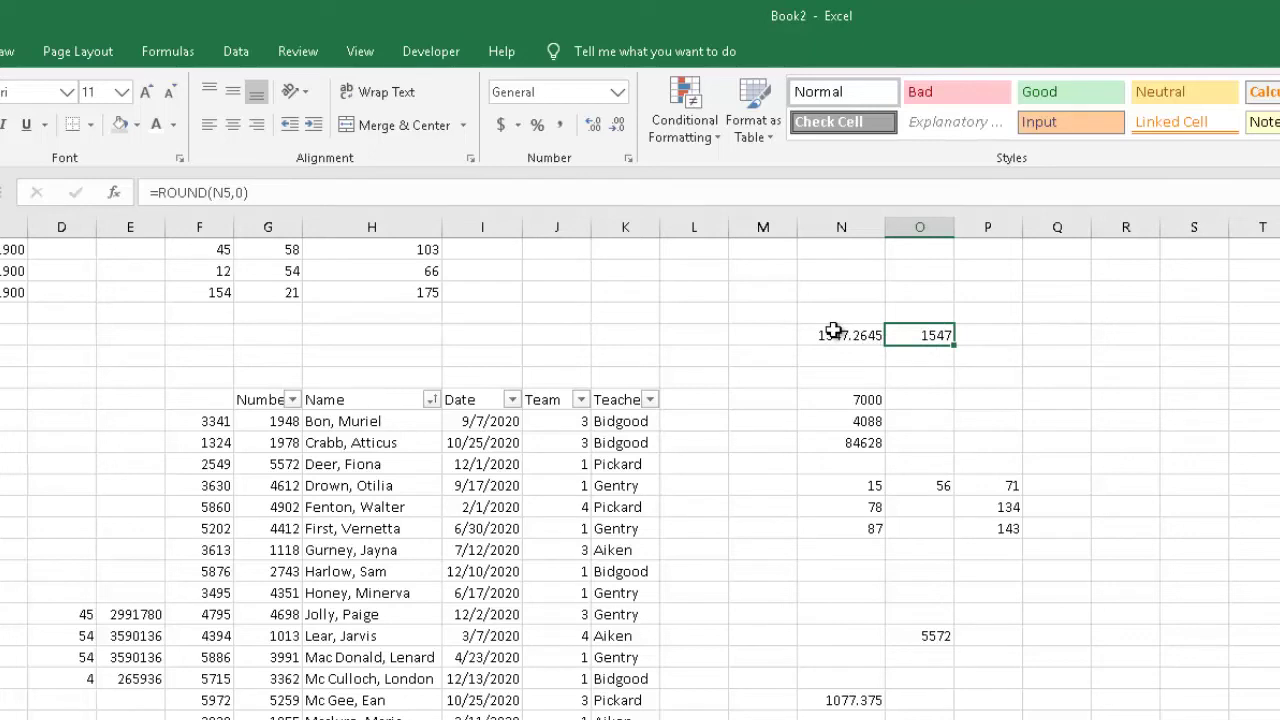
Change the number of digits in the O5 ROUND formula to 1
left_click(245, 192)
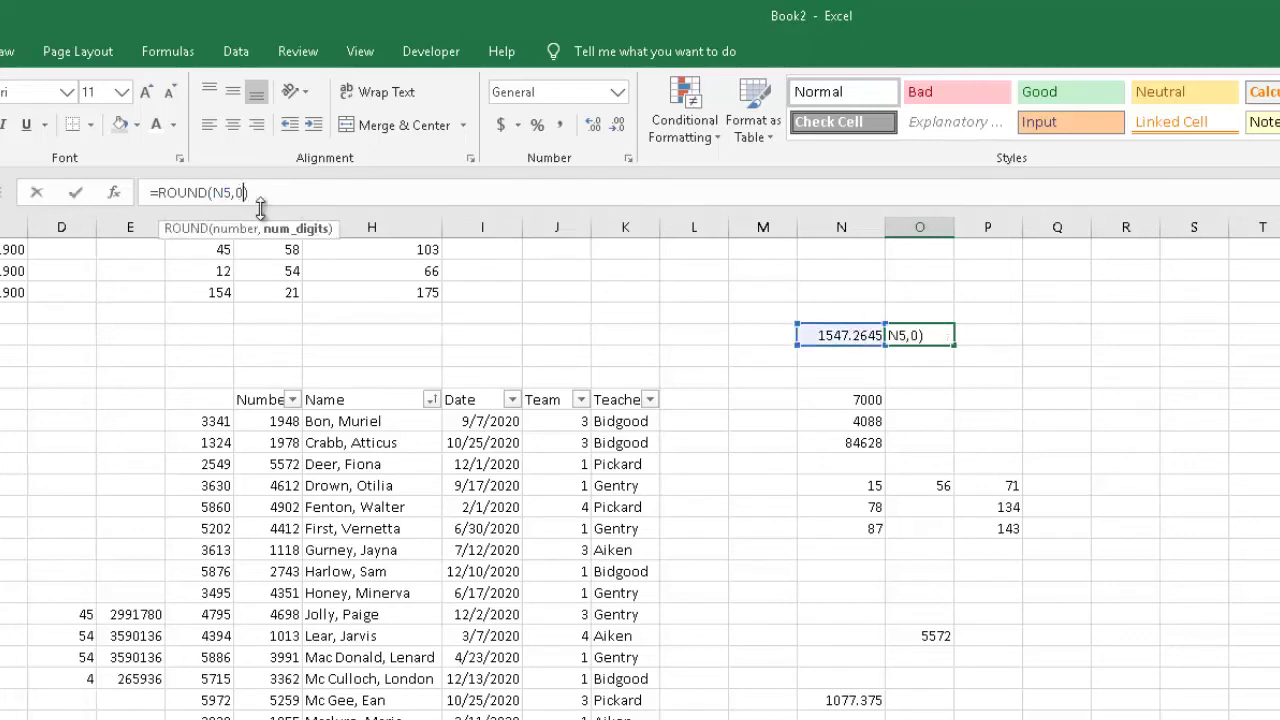
key("BackSpace")
type("1")
key("Return")
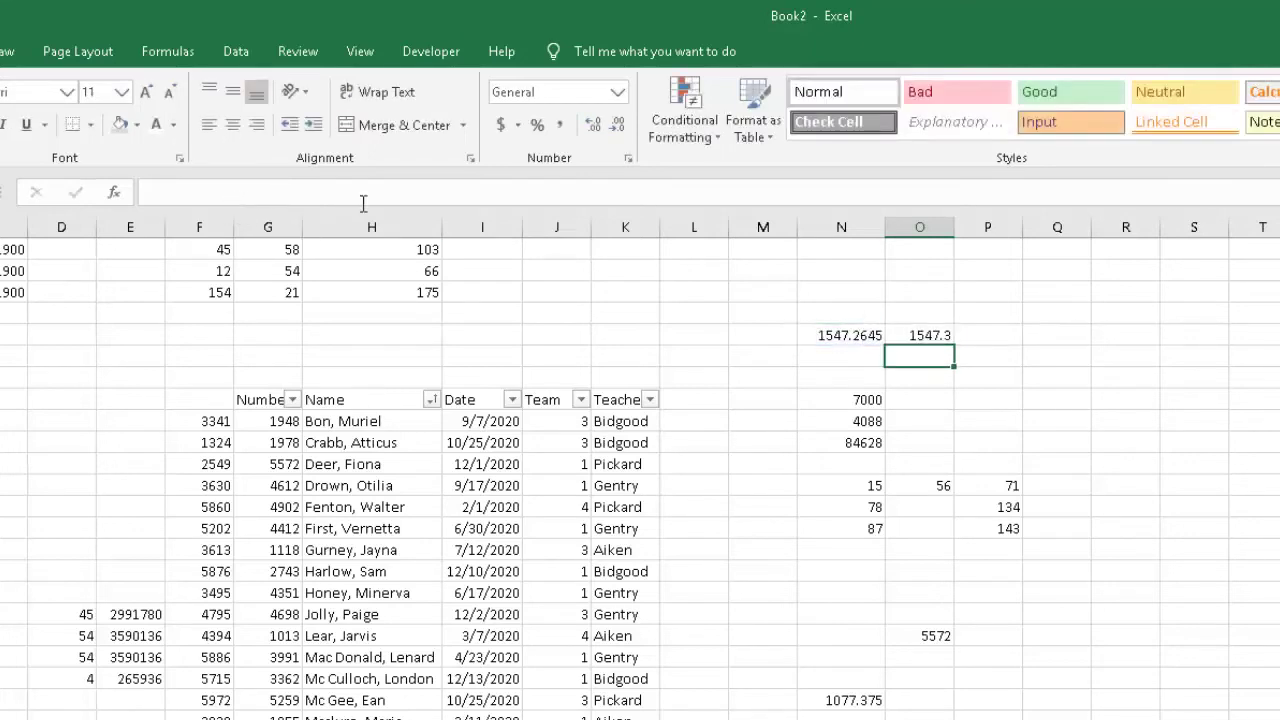
Set the digits argument of the ROUND formula in O5 to -1 to round to the nearest ten
left_click(952, 340)
left_click(241, 192)
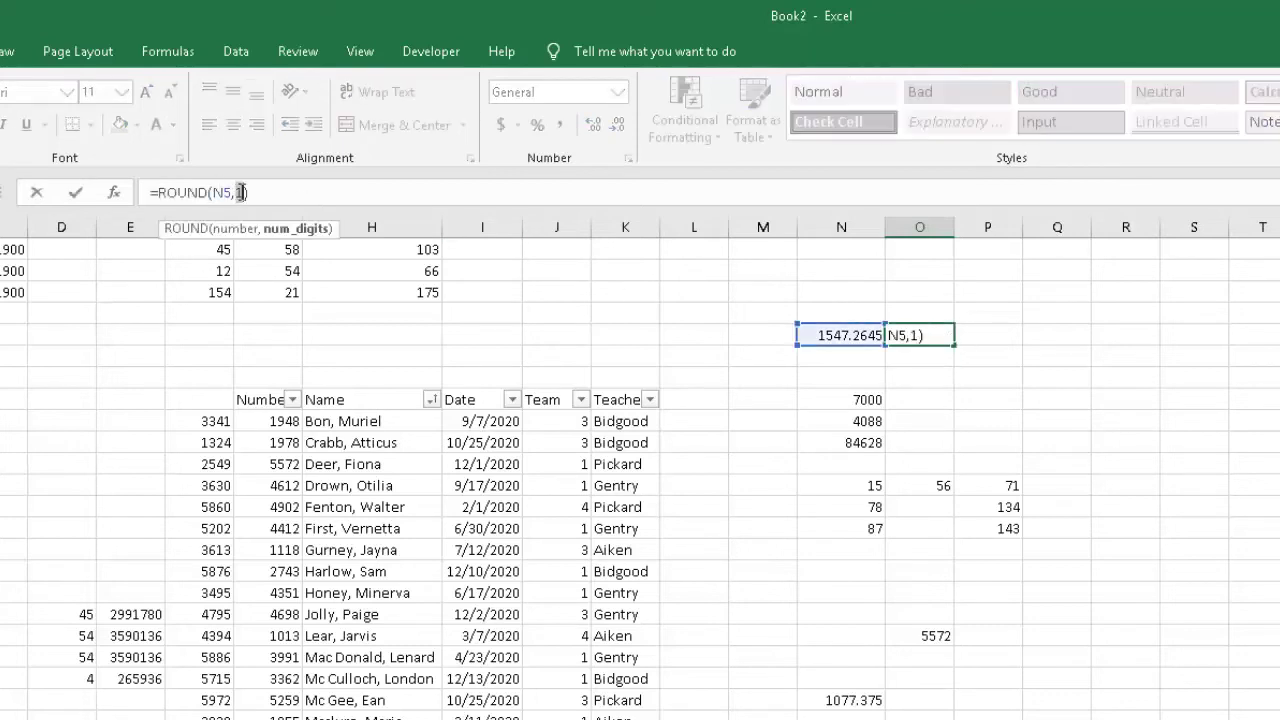
type("-1")
key("Return")
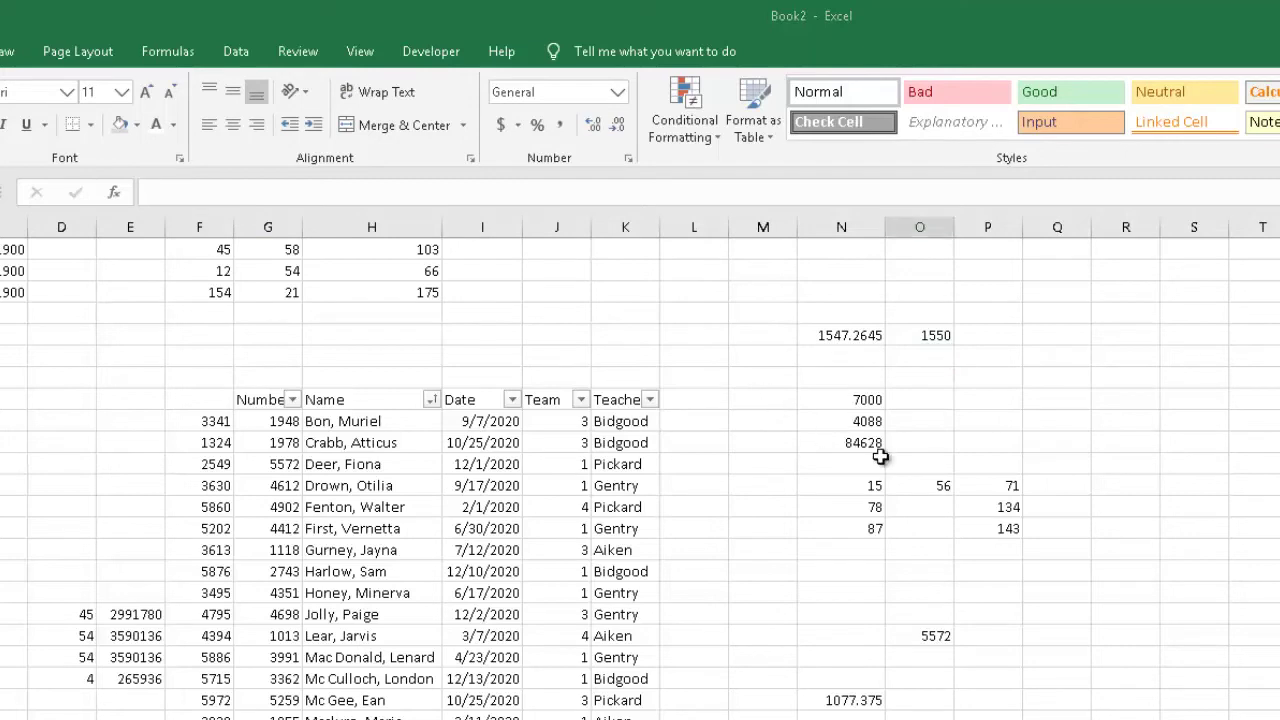
Set the digits argument of the ROUND formula in O5 to -6
left_click(1000, 487)
left_click(932, 333)
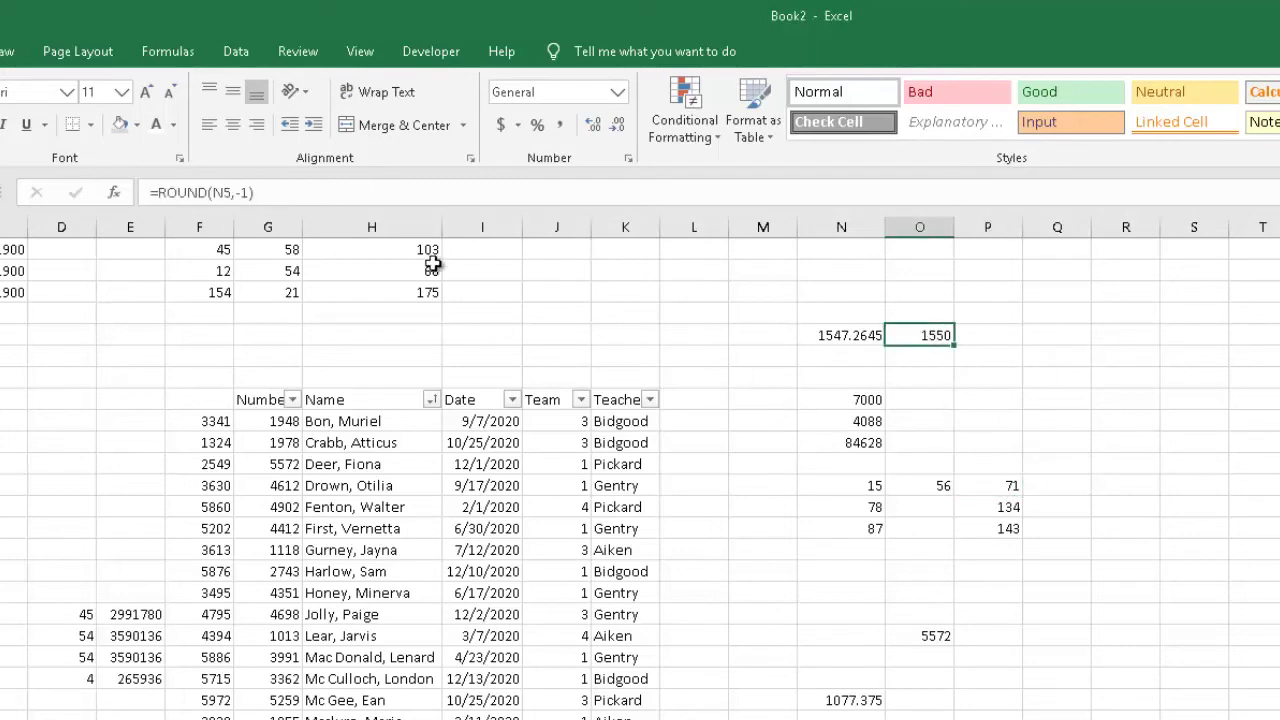
left_click(241, 192)
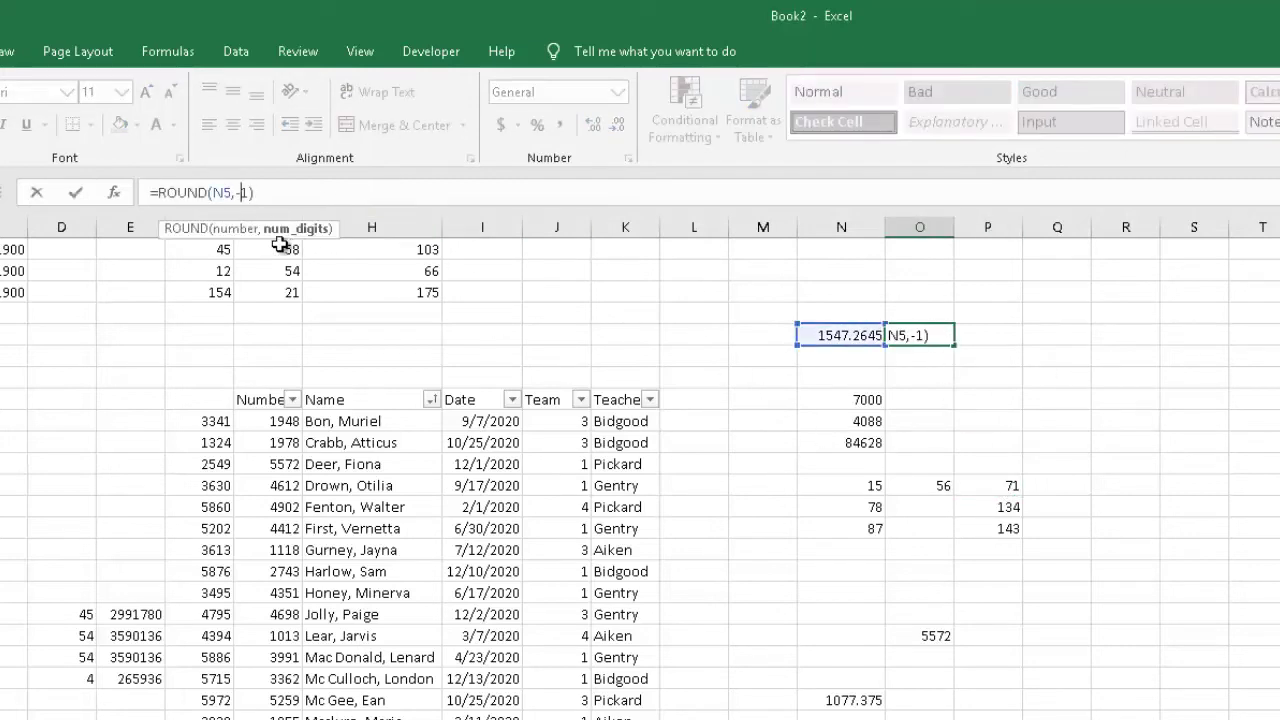
key("Delete")
type("4")
key("ctrl+Return")
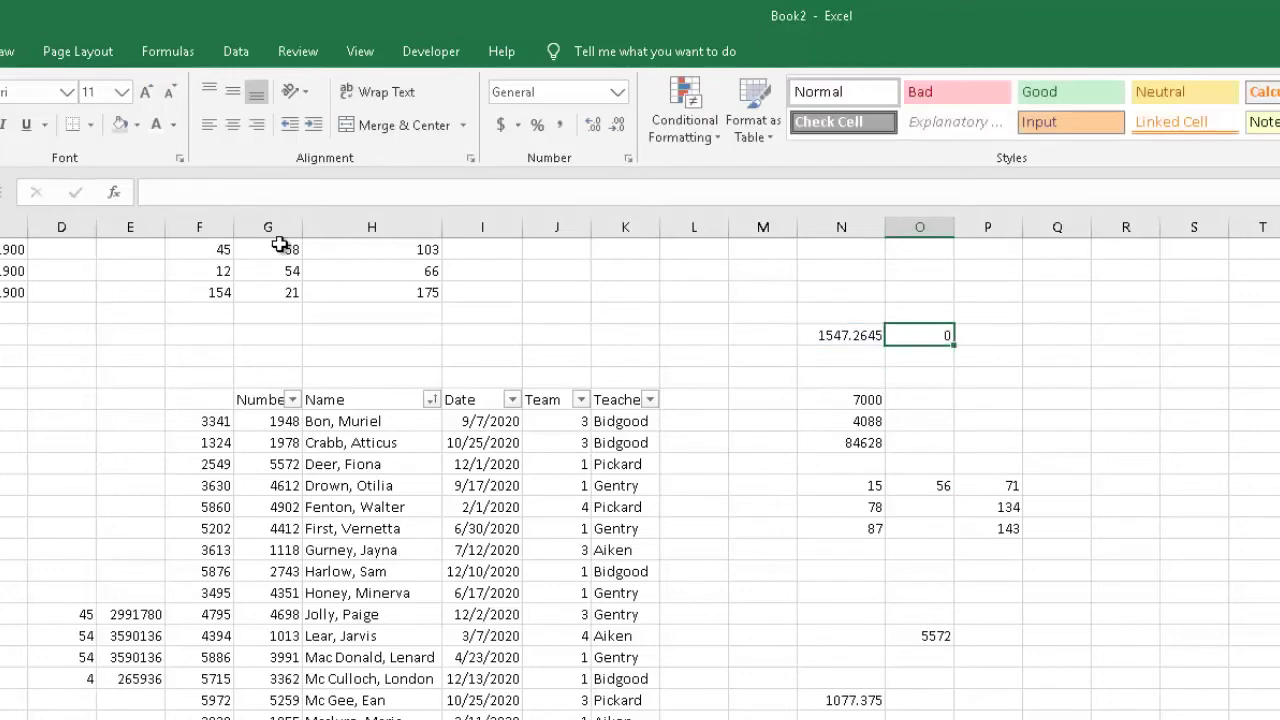
Set the digits argument of the ROUND formula in O5 to -4 and check the resulting formula
left_click(244, 192)
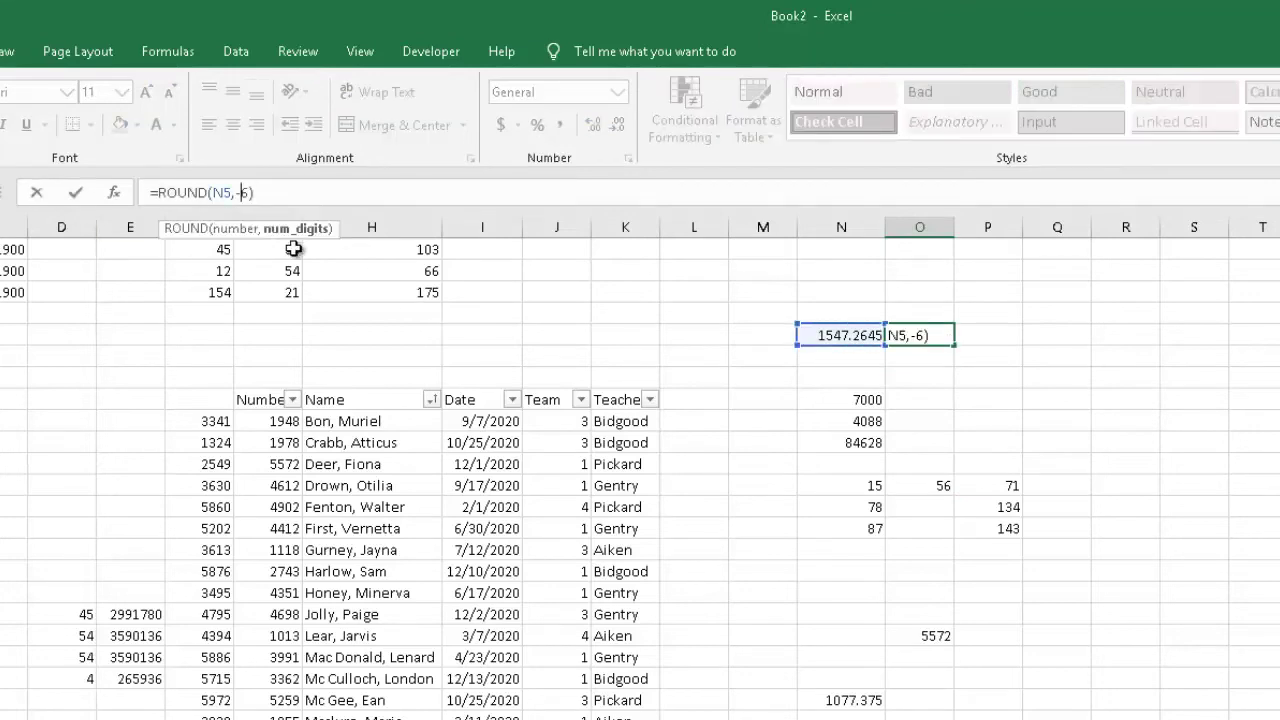
key("Return")
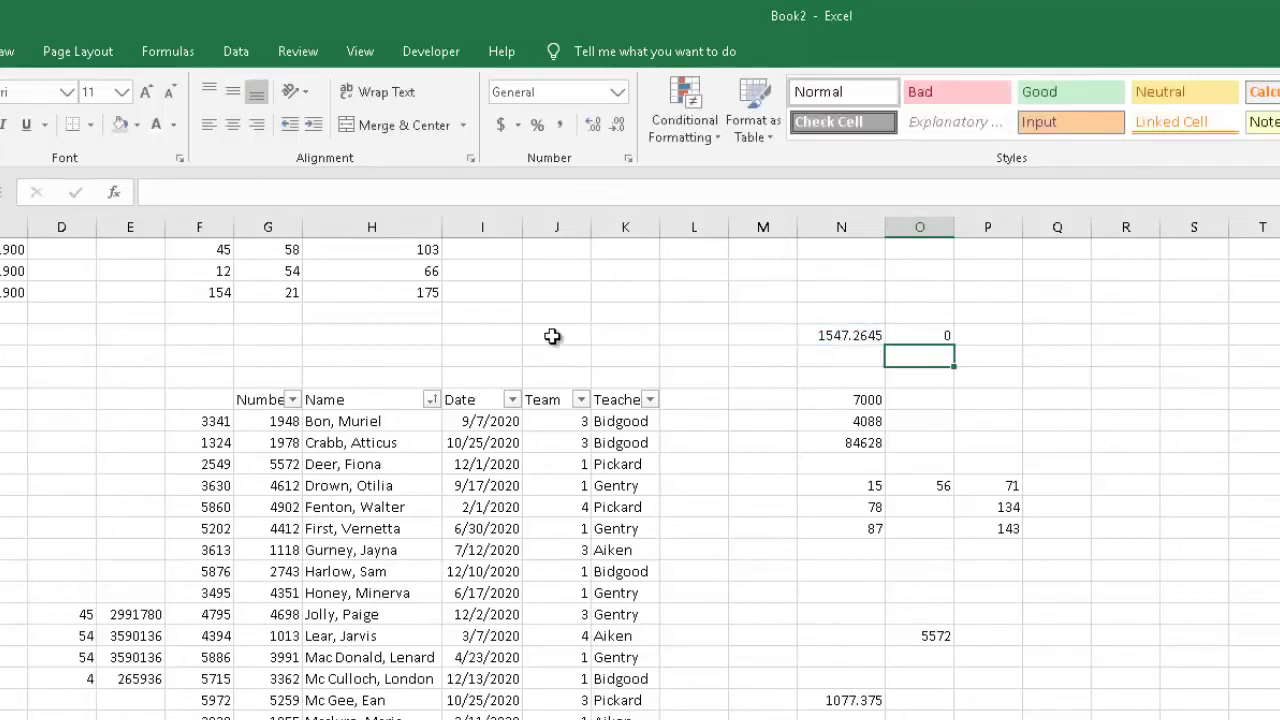
left_click(920, 335)
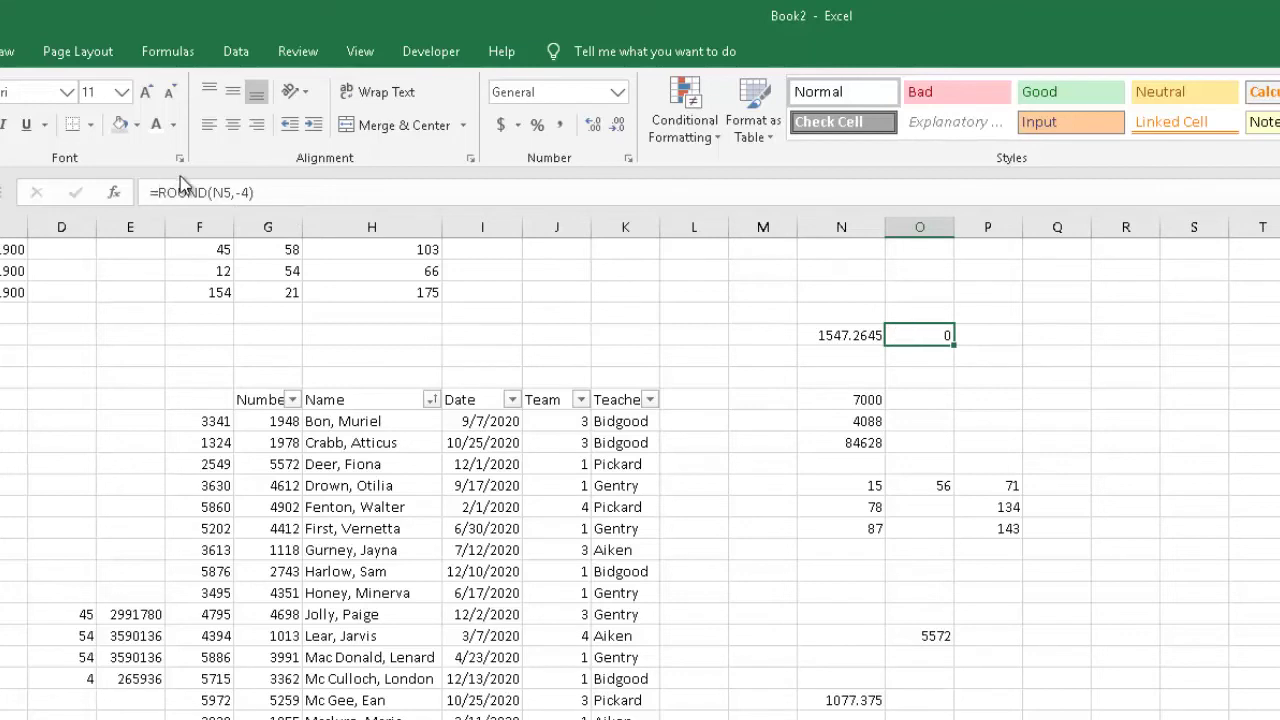
Set the digits argument of the ROUND formula in O5 to -3 to round to the nearest thousand
left_click(254, 193)
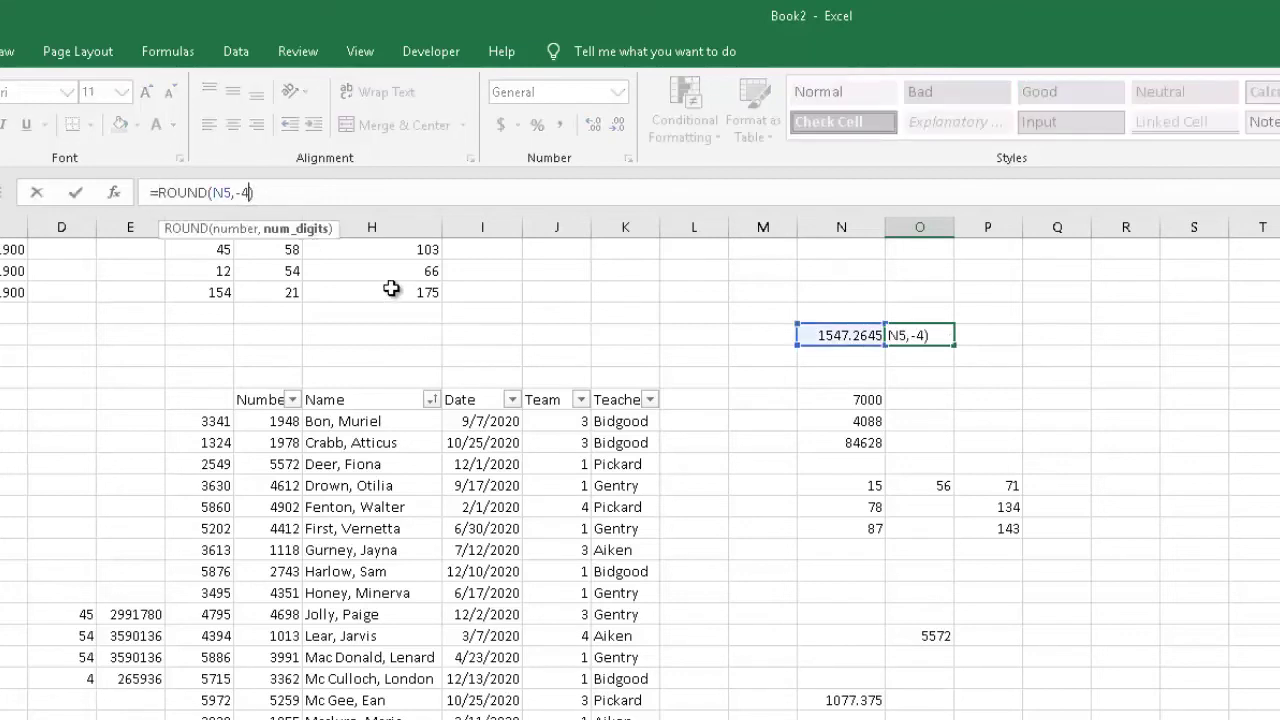
key("Return")
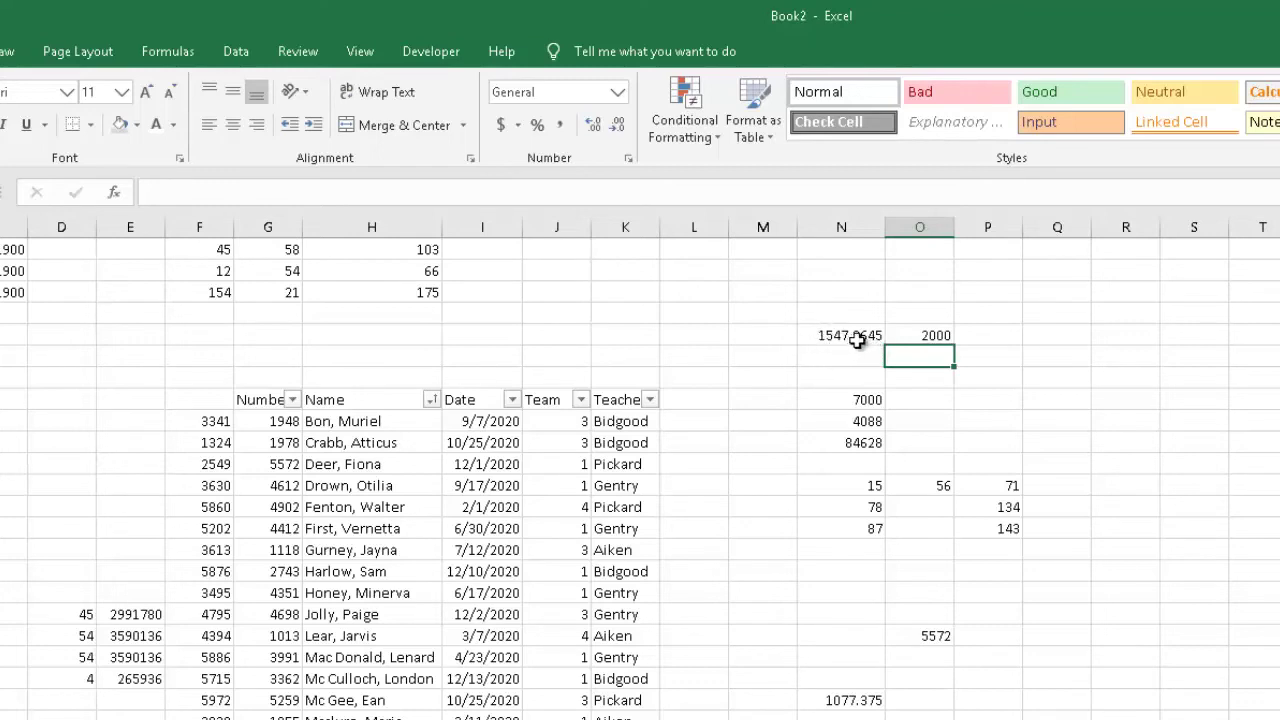
Change the digits argument of the ROUND formula in O5 to 3 and compare the result with the original number in N5
left_click(935, 336)
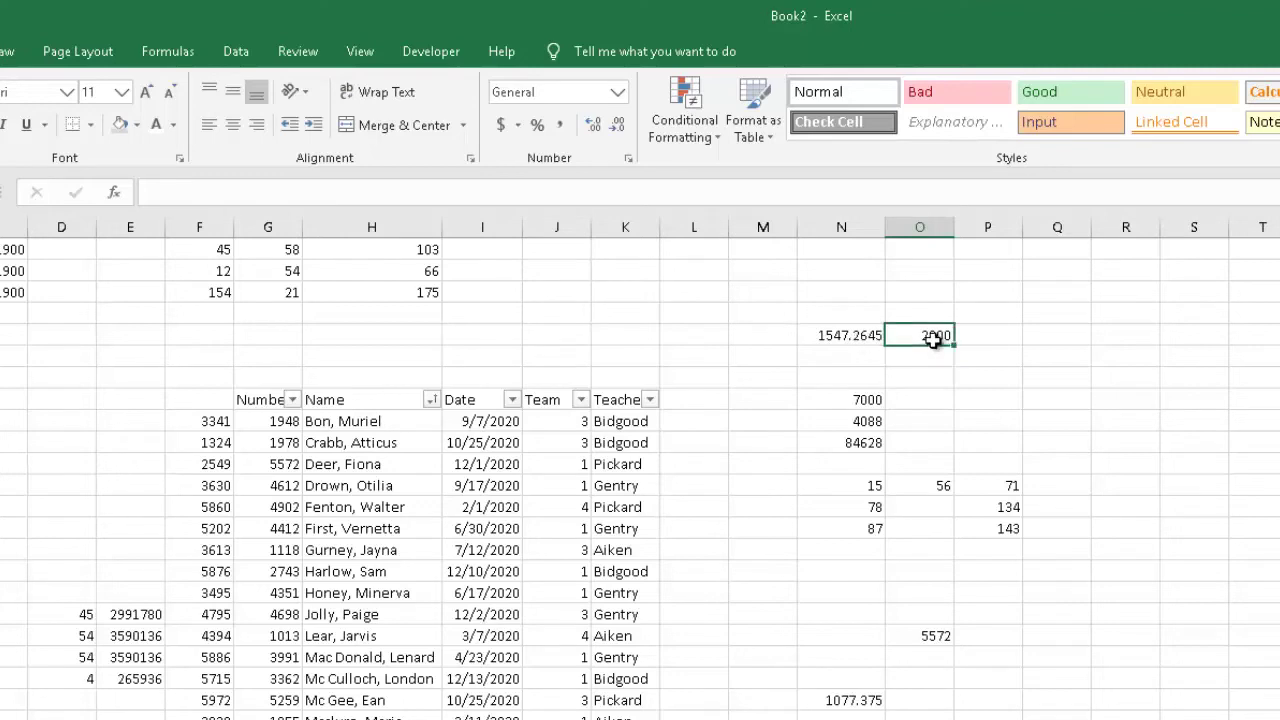
left_click(250, 192)
left_click_drag(254, 190, 249, 191)
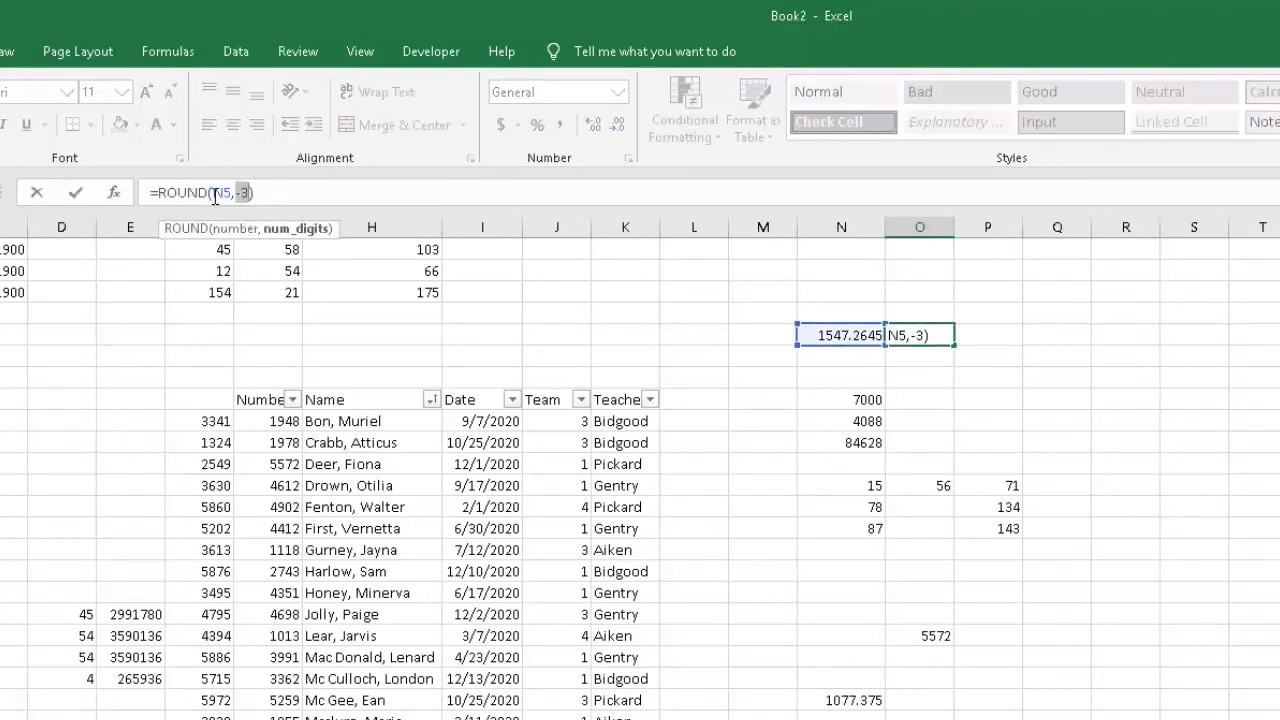
type("3")
key("Return")
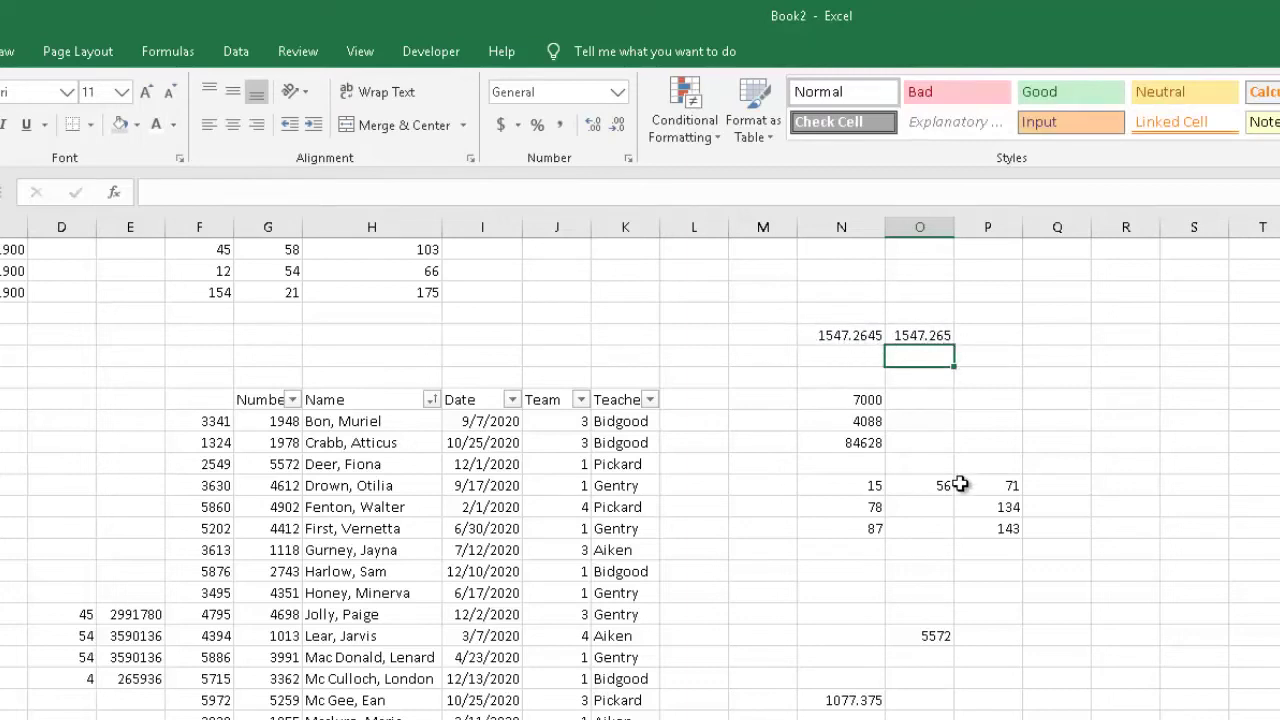
left_click(988, 415)
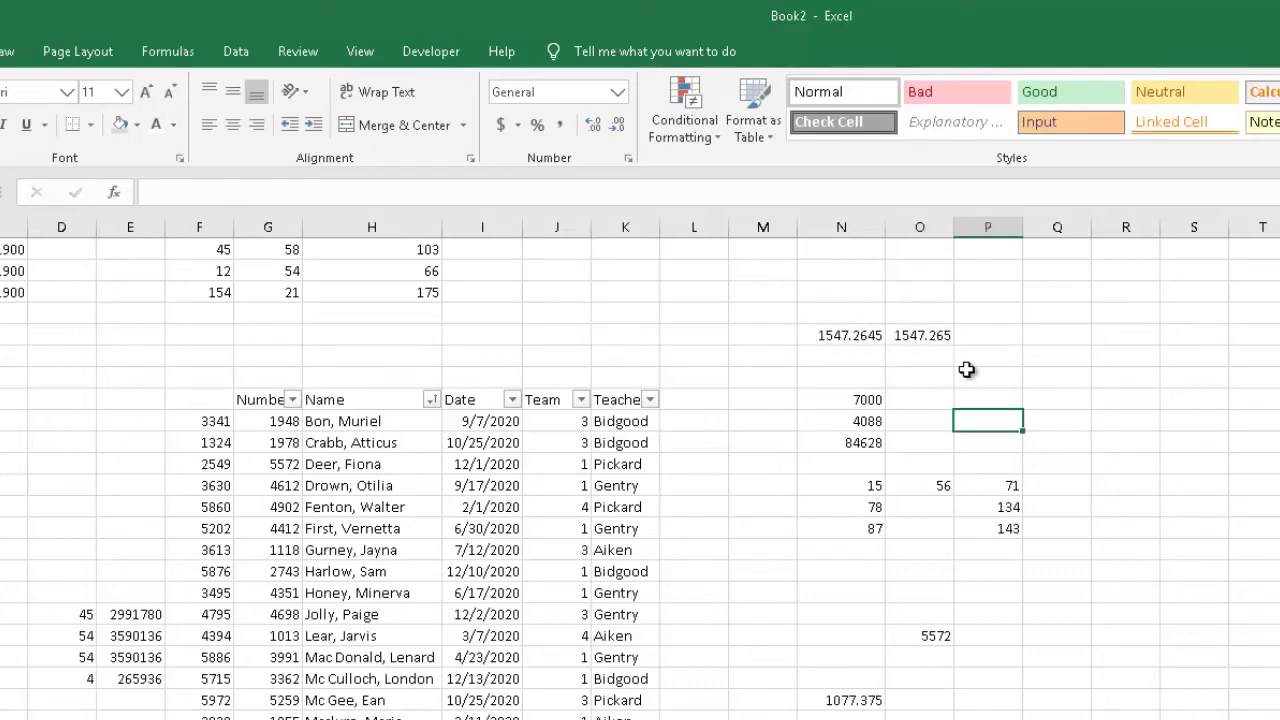
left_click(944, 337)
left_click(1005, 335)
key("Left")
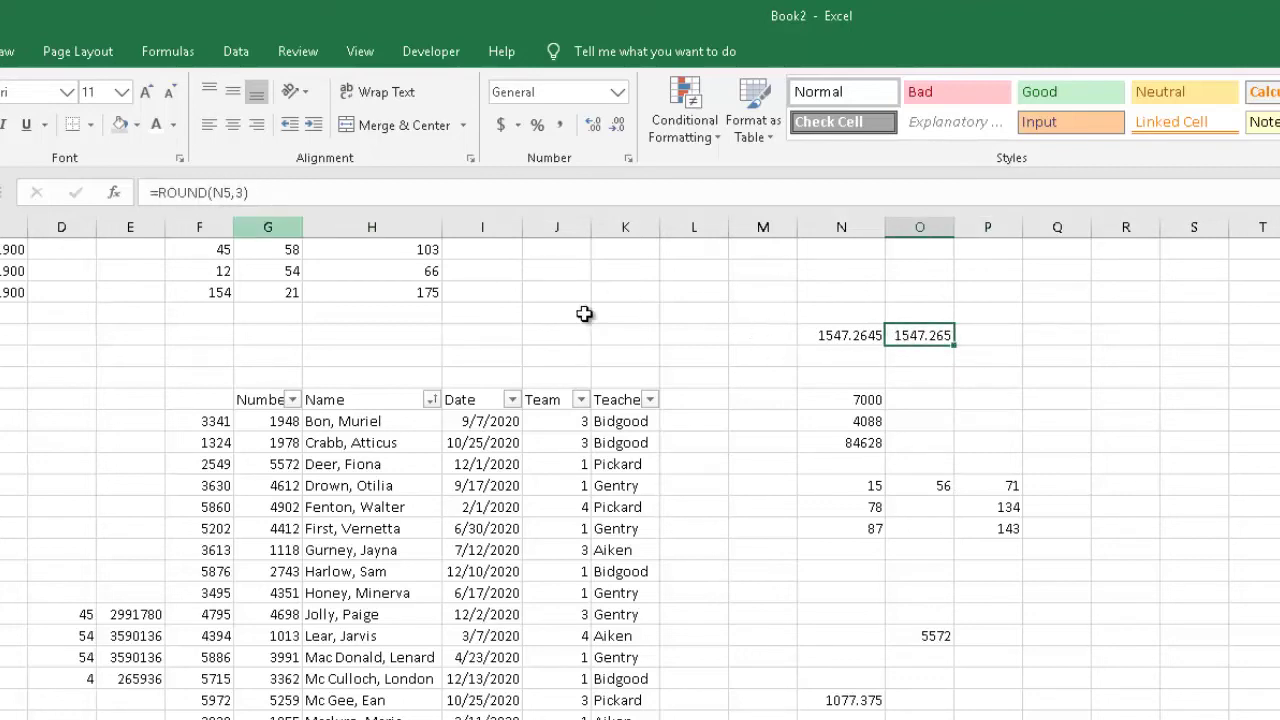
left_click(820, 335)
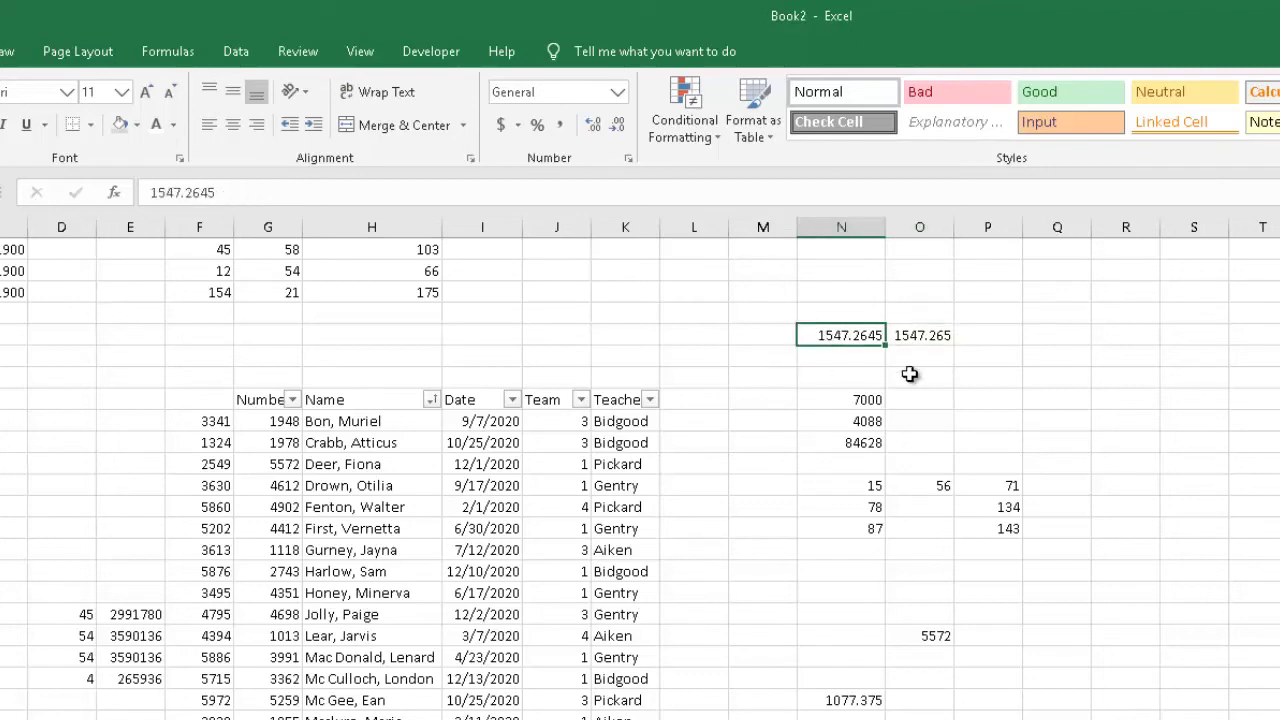
Enter a ROUND formula in Q8 that adds N8 and N9 and rounds to 2 digits
left_click(1034, 397)
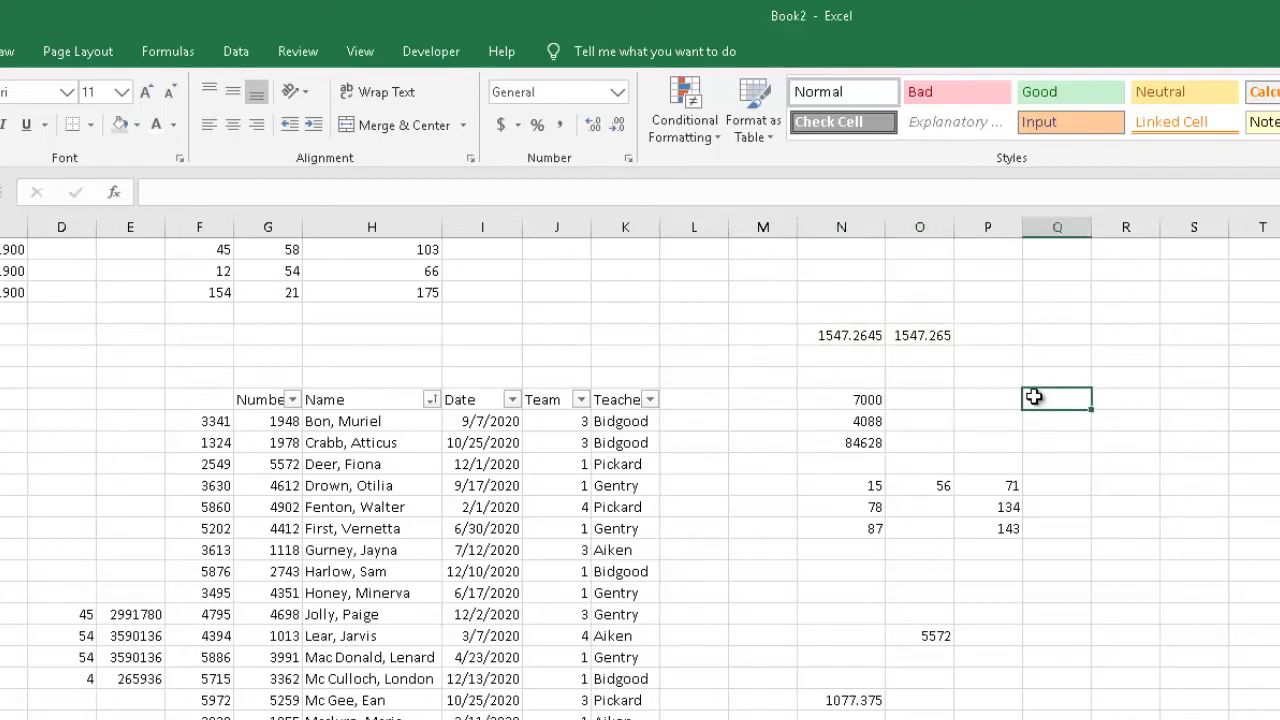
type("=round(")
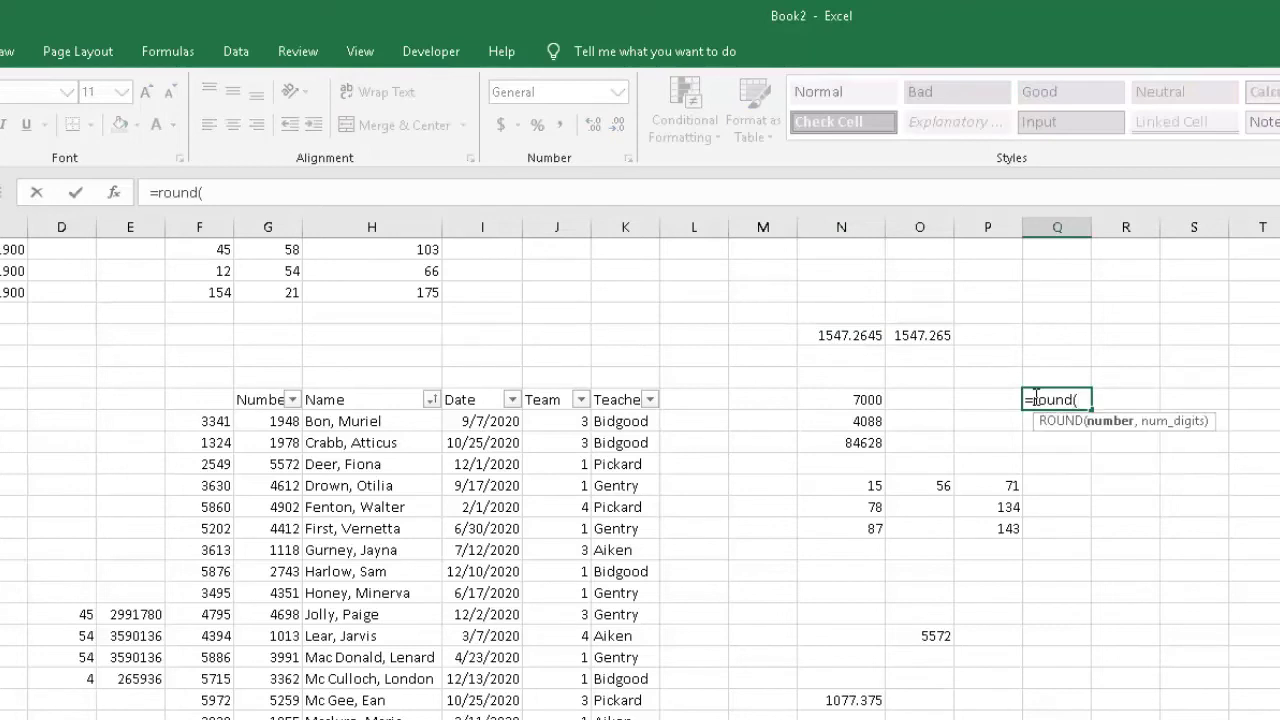
left_click(870, 399)
type("+")
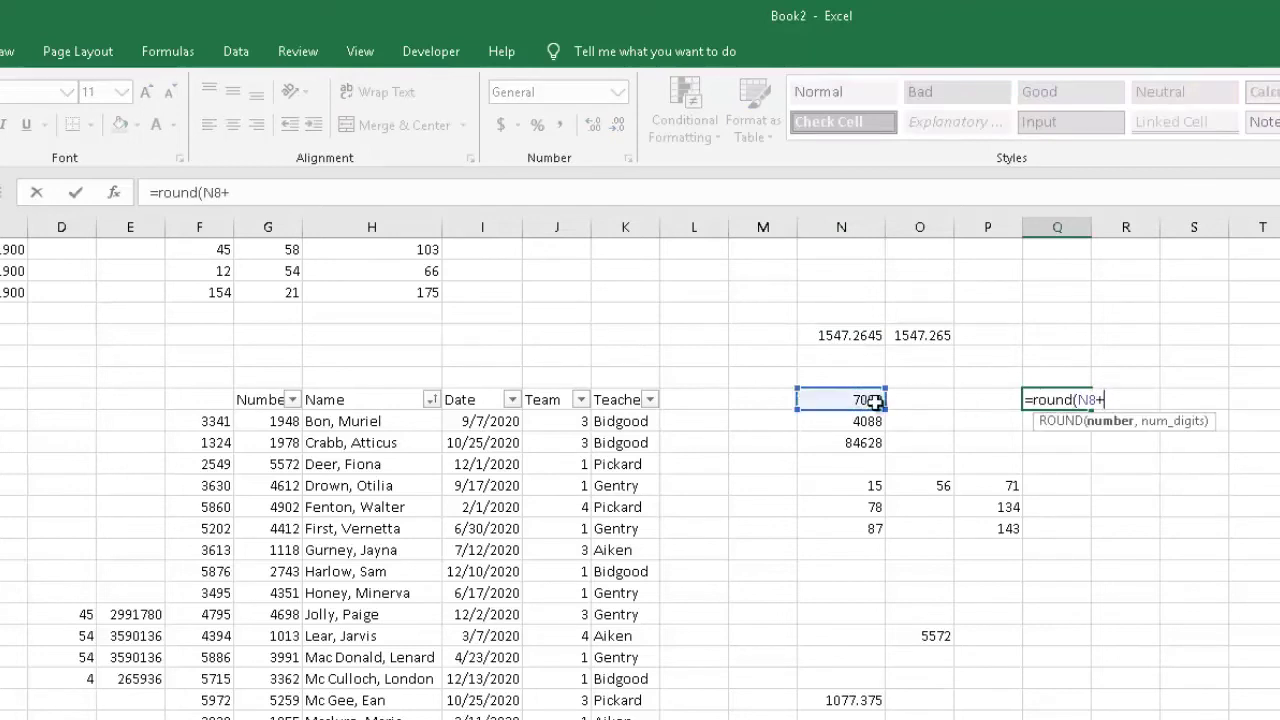
left_click(876, 418)
type(")")
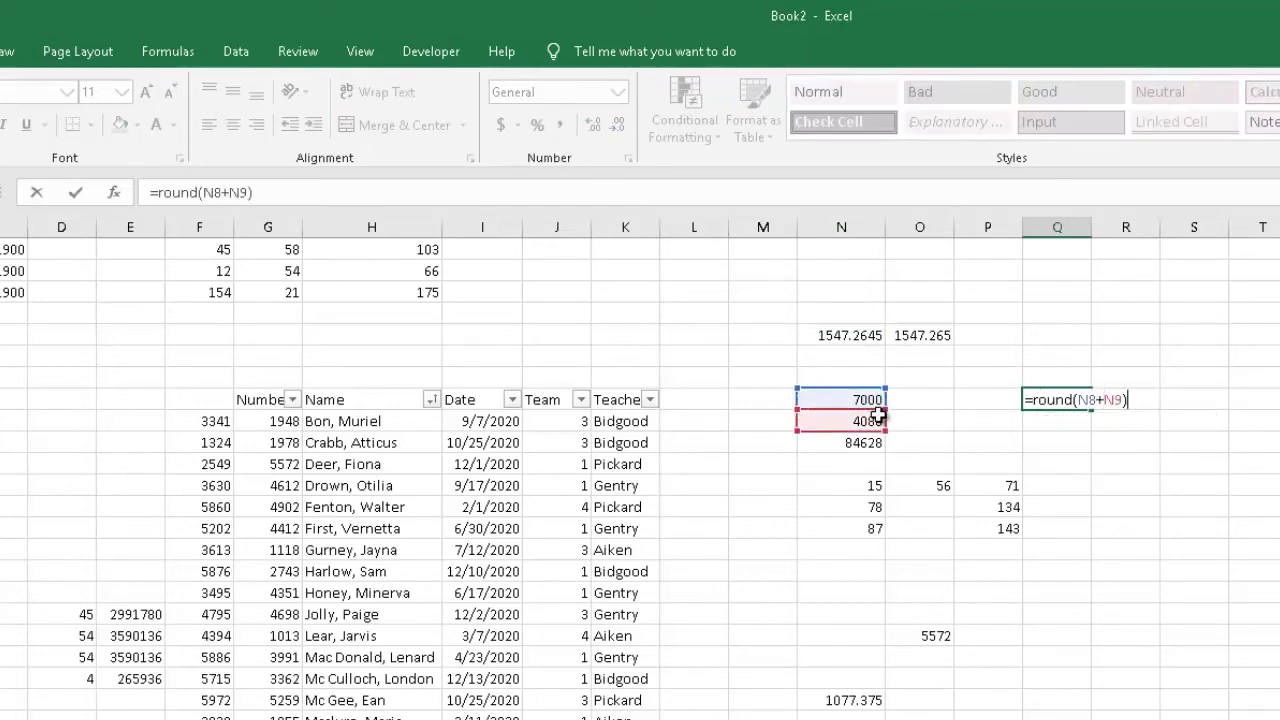
key("BackSpace")
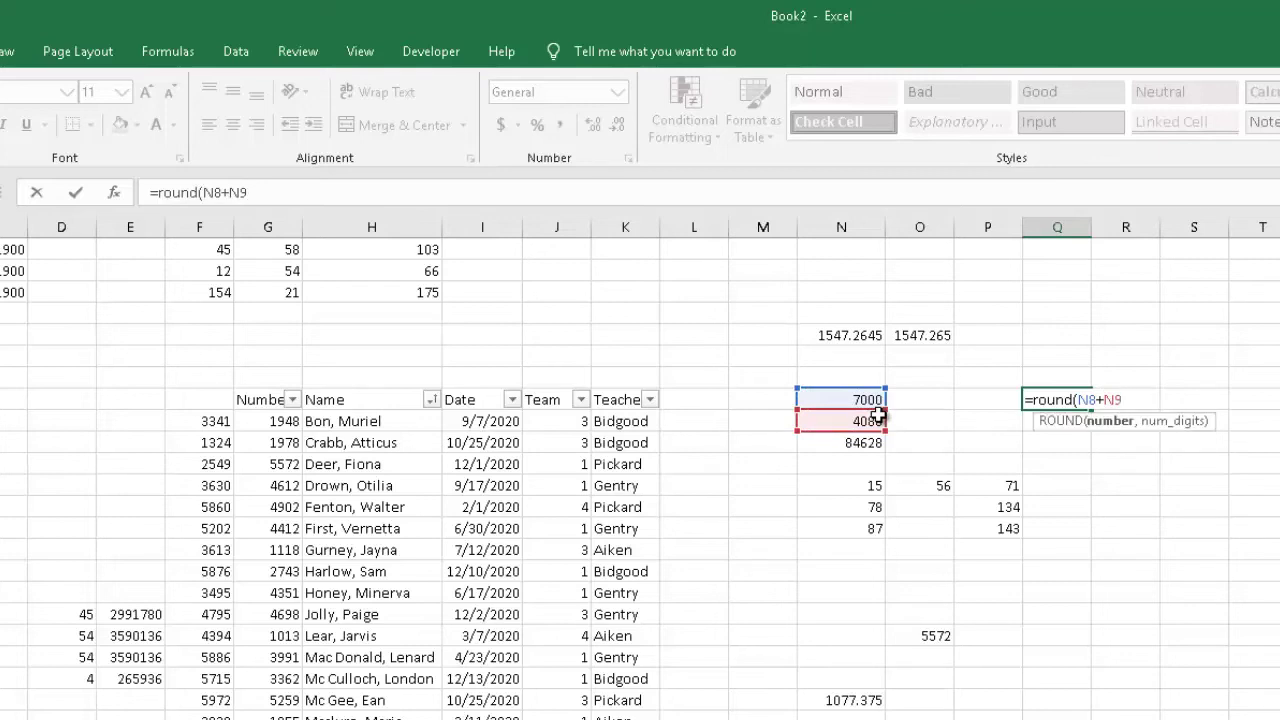
type(",")
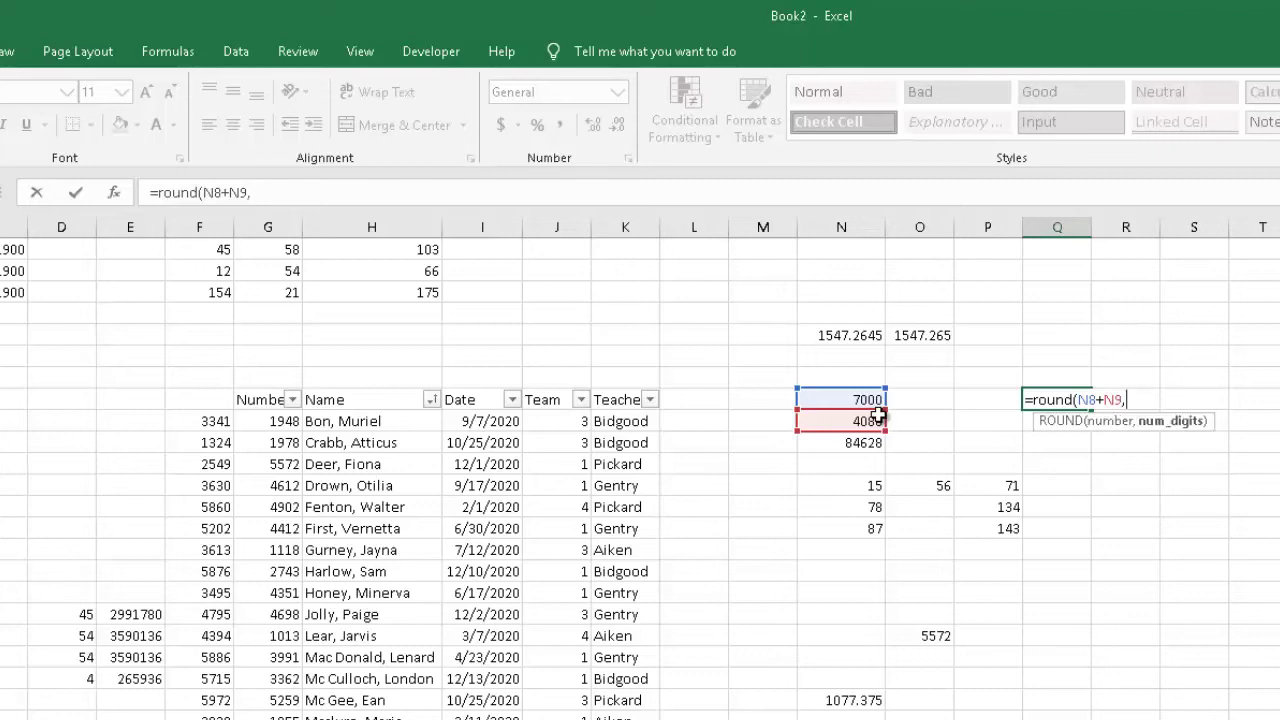
type("2")
key("Return")
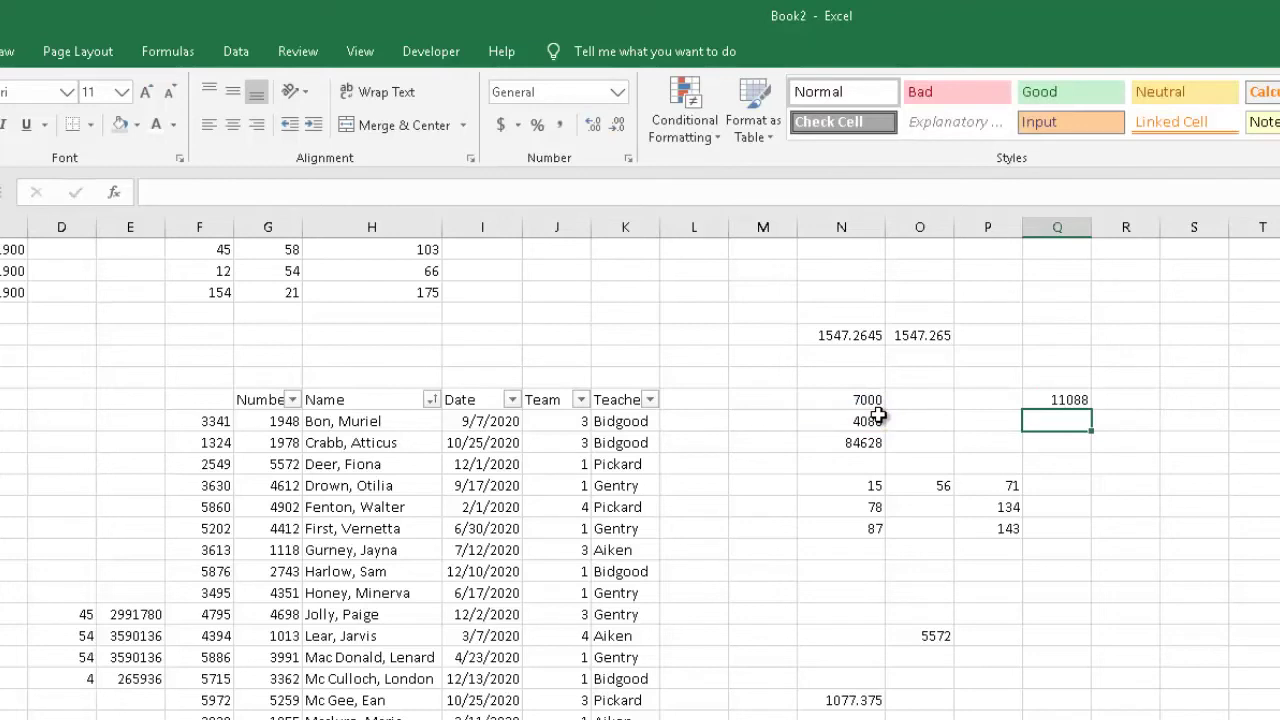
Change the digits argument of the Q8 formula to -2 and review the resulting formula
left_click(1074, 397)
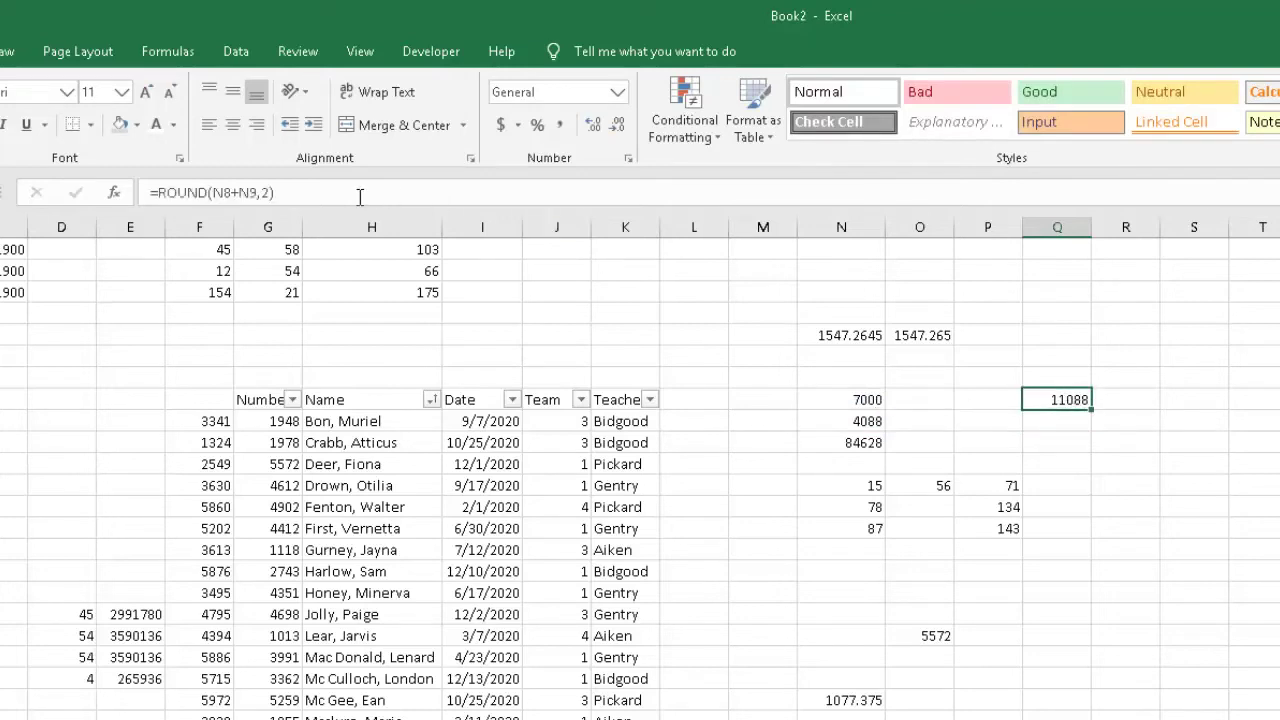
left_click(261, 193)
type("-")
key("Return")
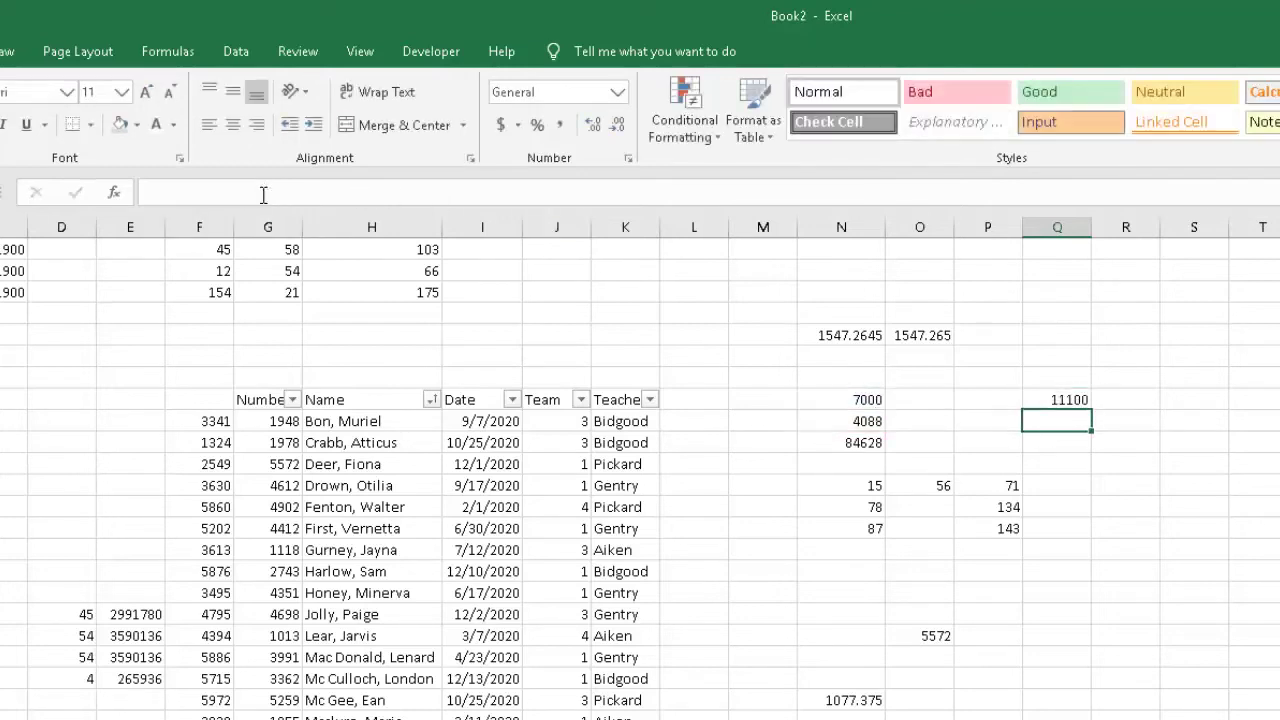
left_click(1054, 400)
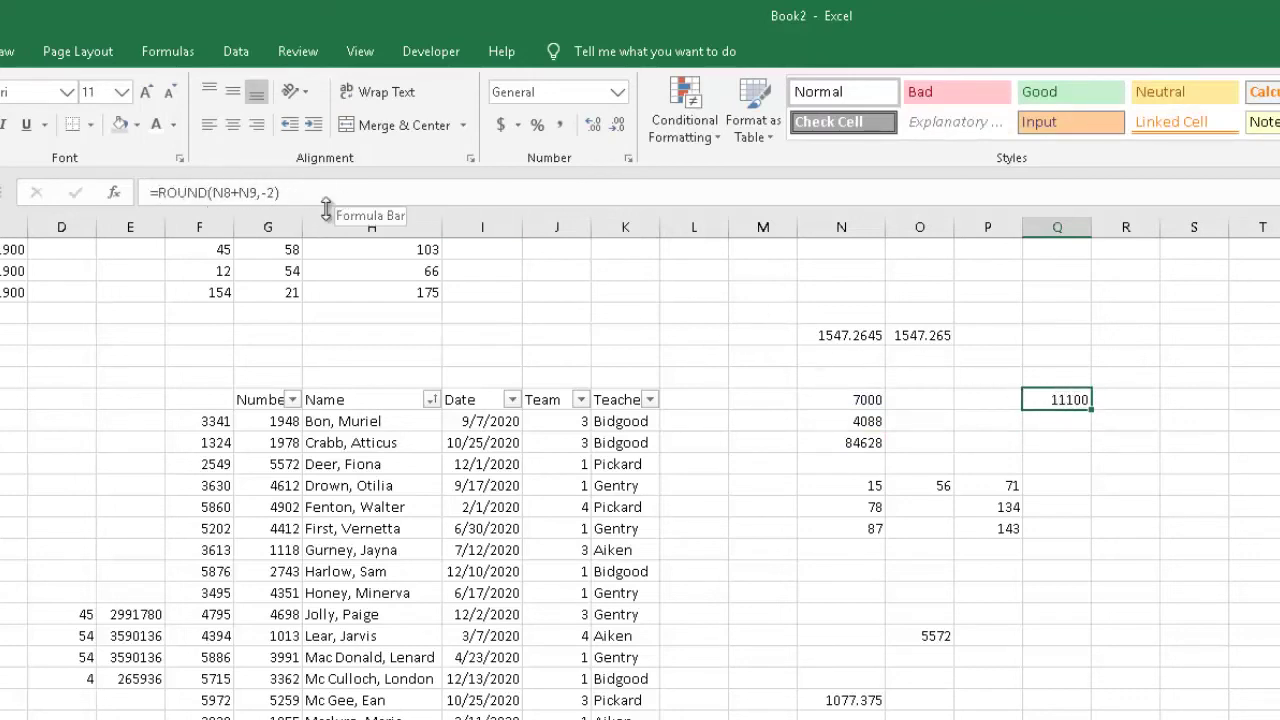
left_click(1076, 422)
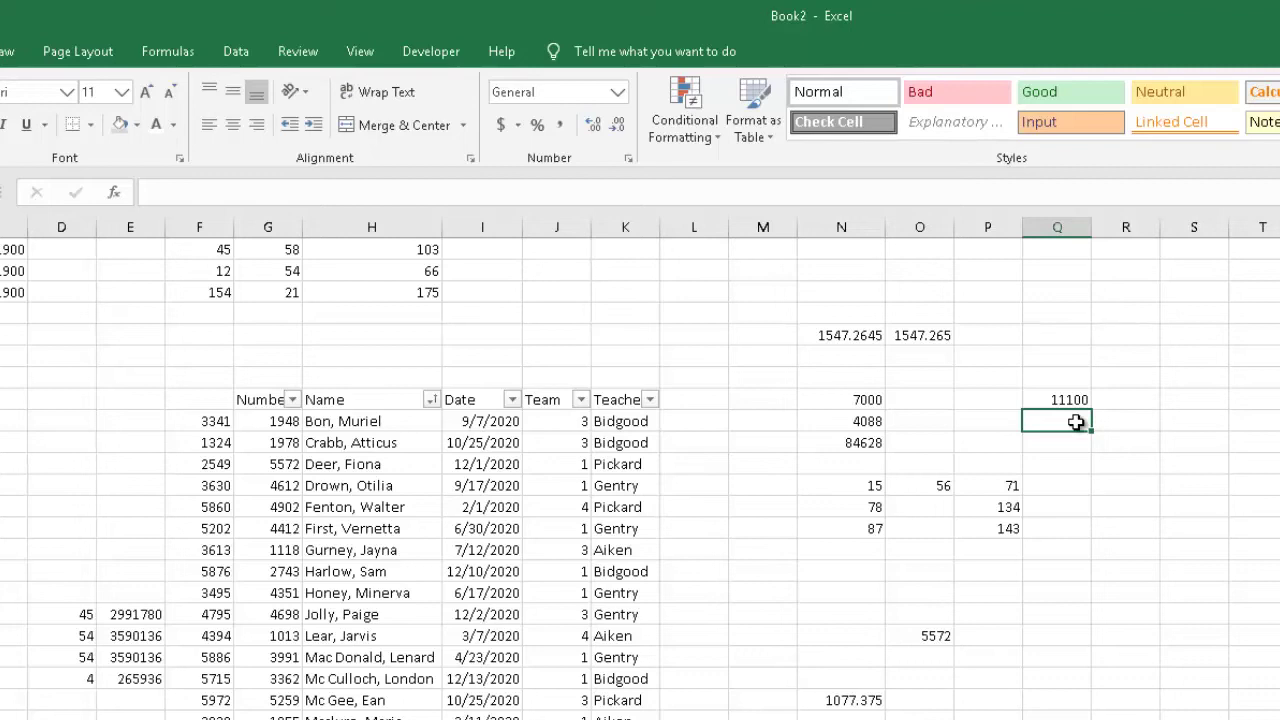
left_click(1062, 399)
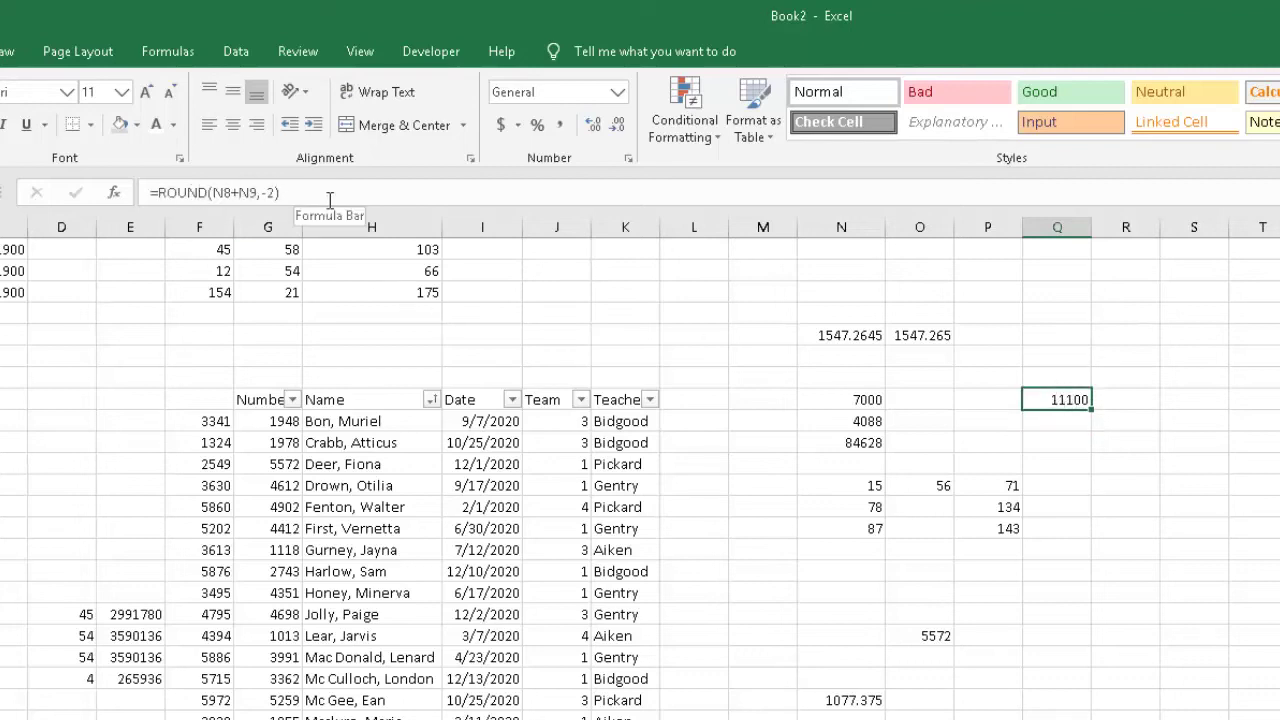
Enter the nested formula =ROUND(SUM(G9:G20),-2) in Q9 and check it
left_click(1040, 413)
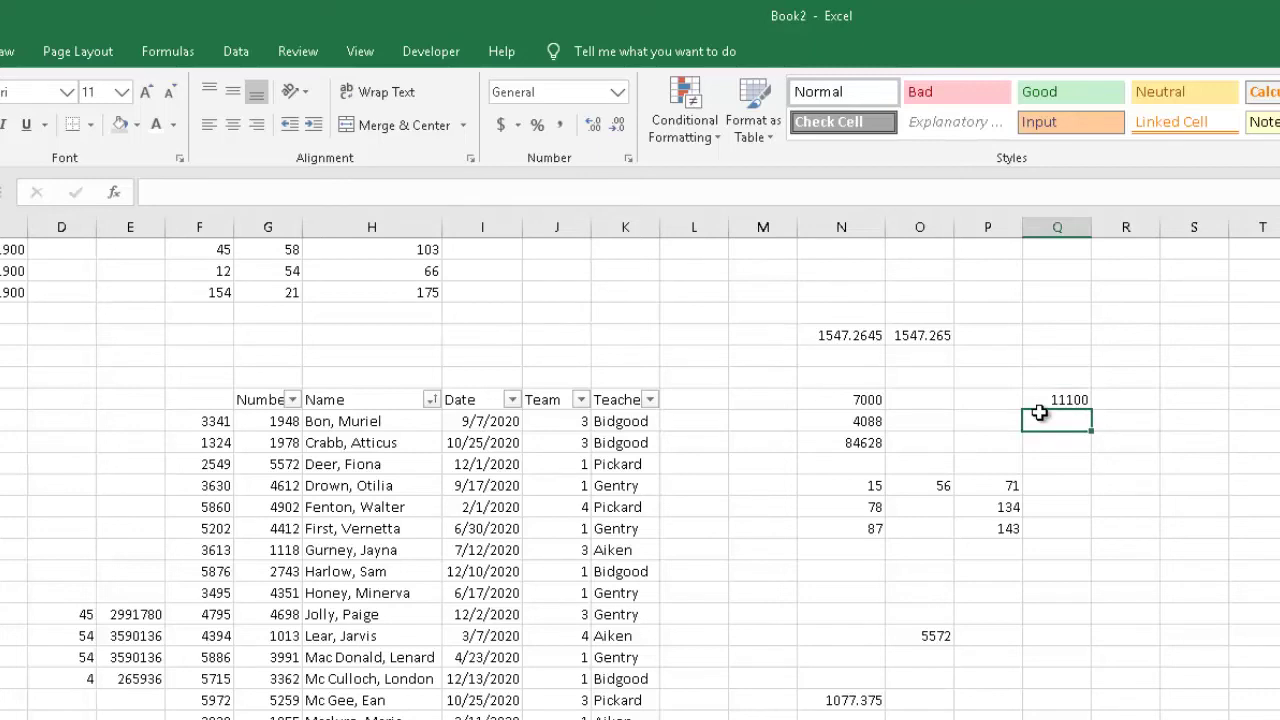
type("=")
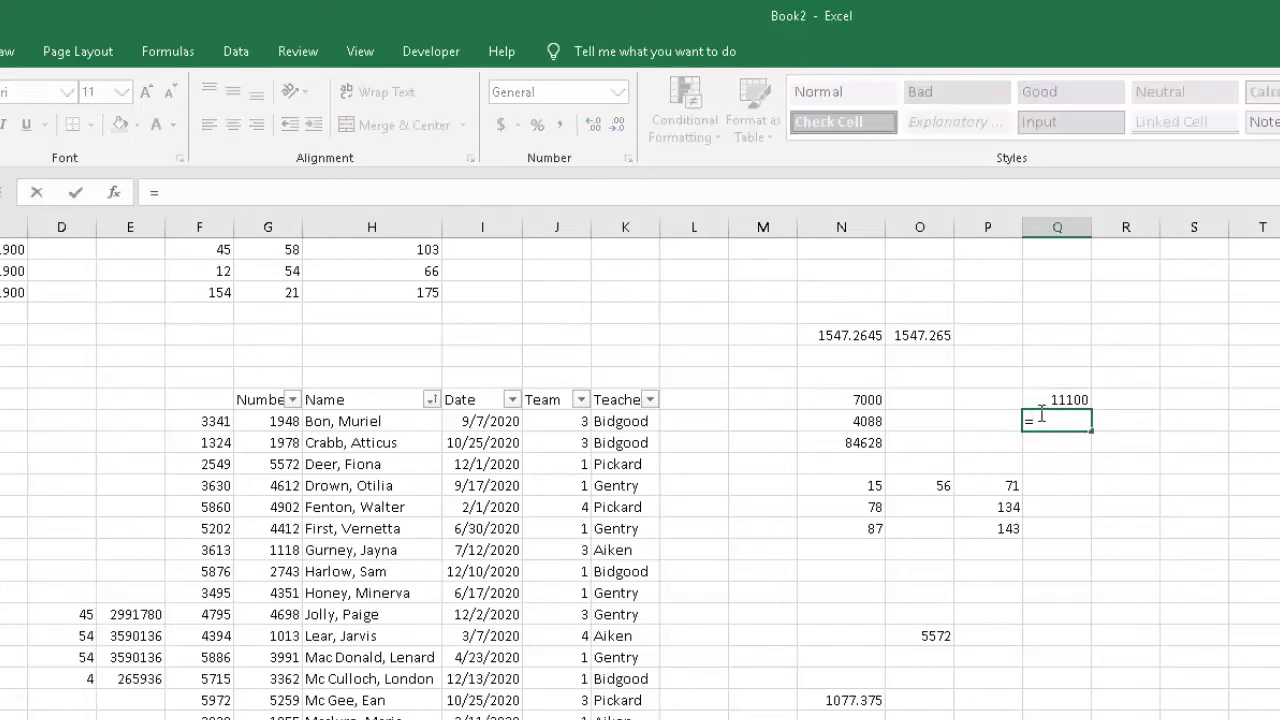
type("round(sum(")
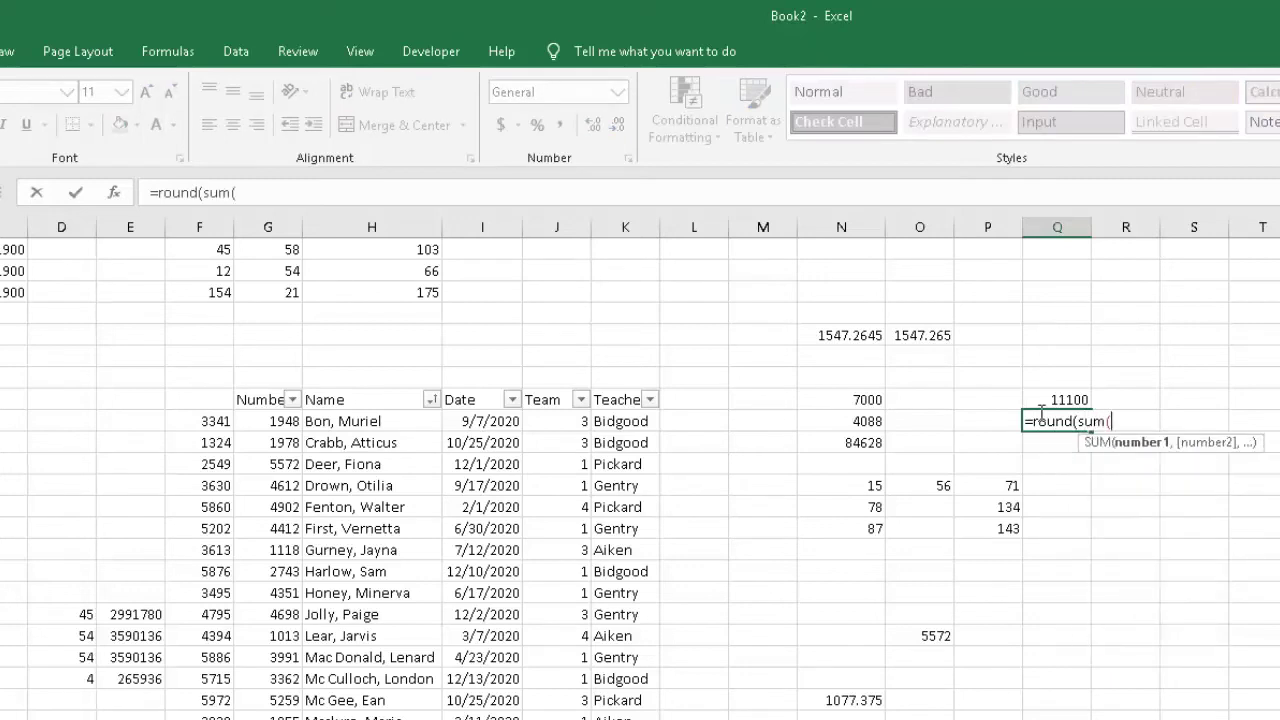
left_click_drag(250, 421, 237, 652)
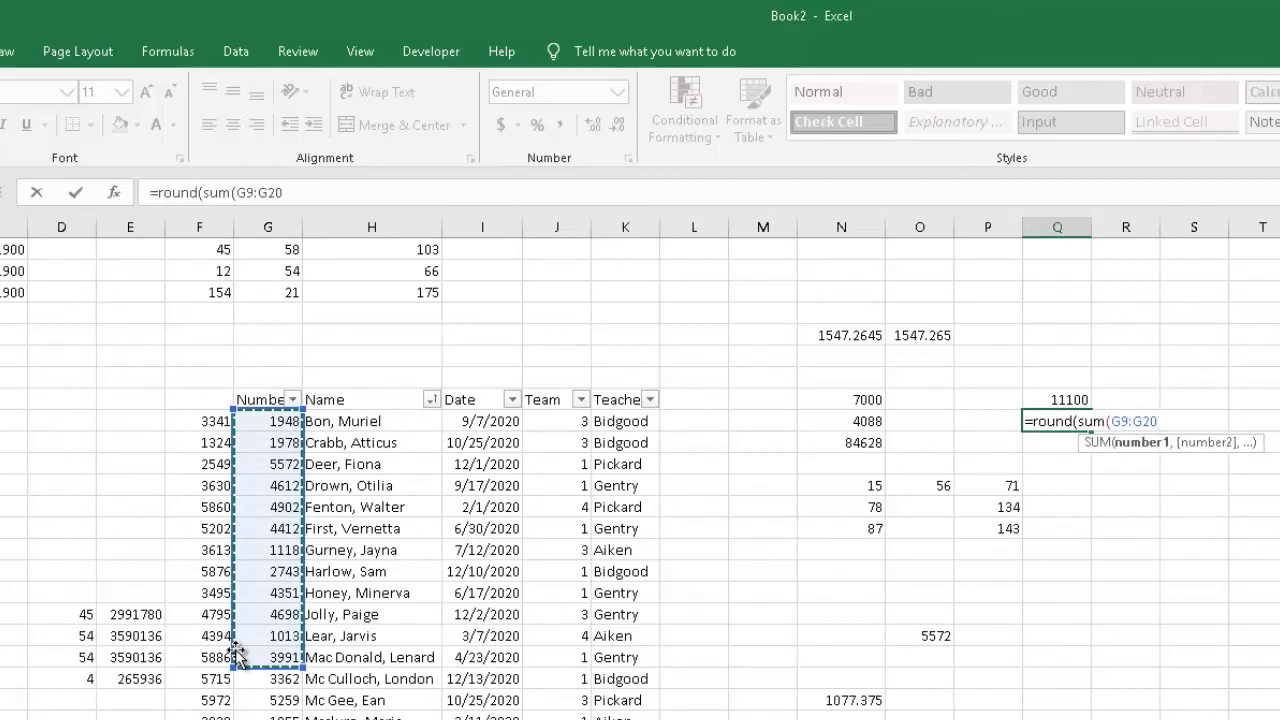
type("),")
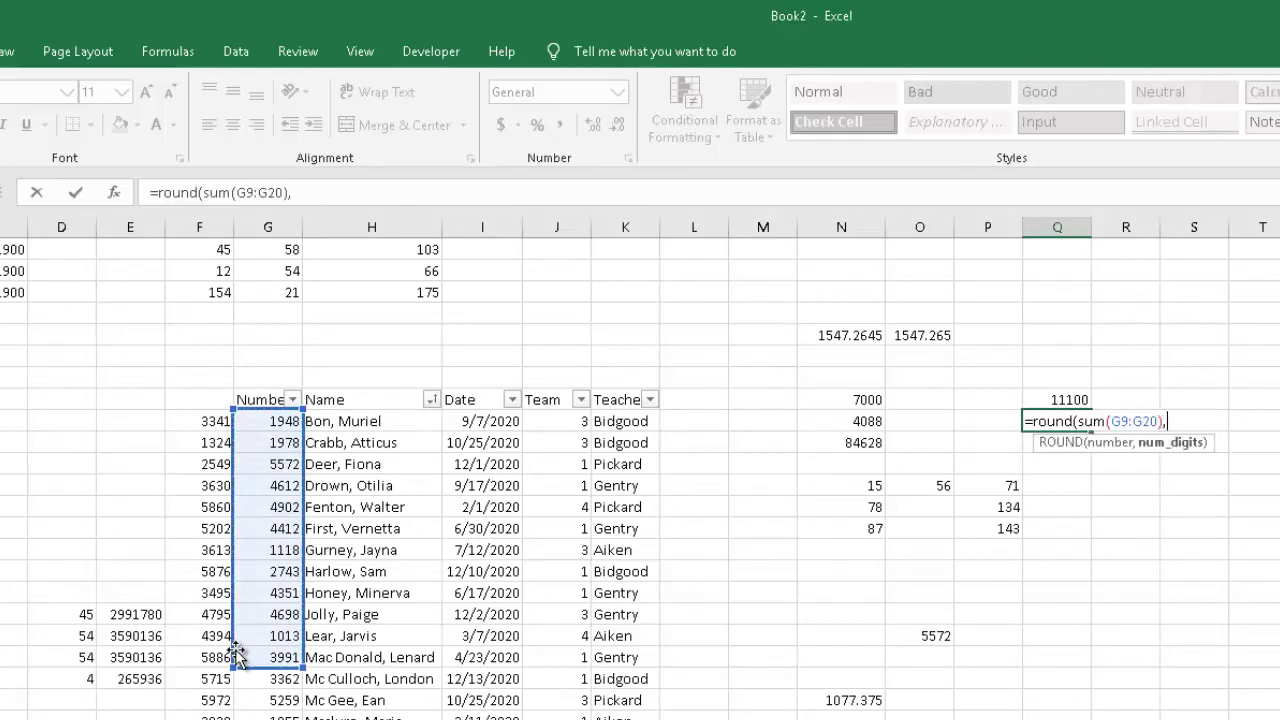
type("3")
key("BackSpace")
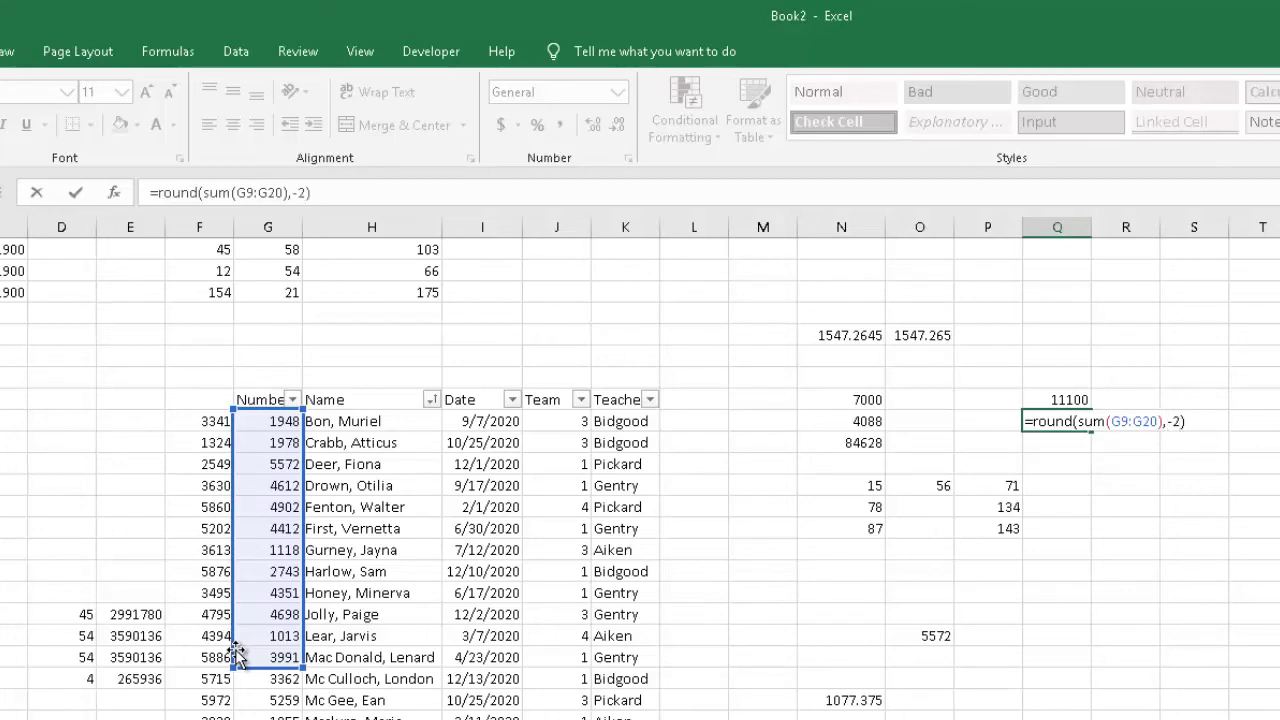
type("-2)")
key("Return")
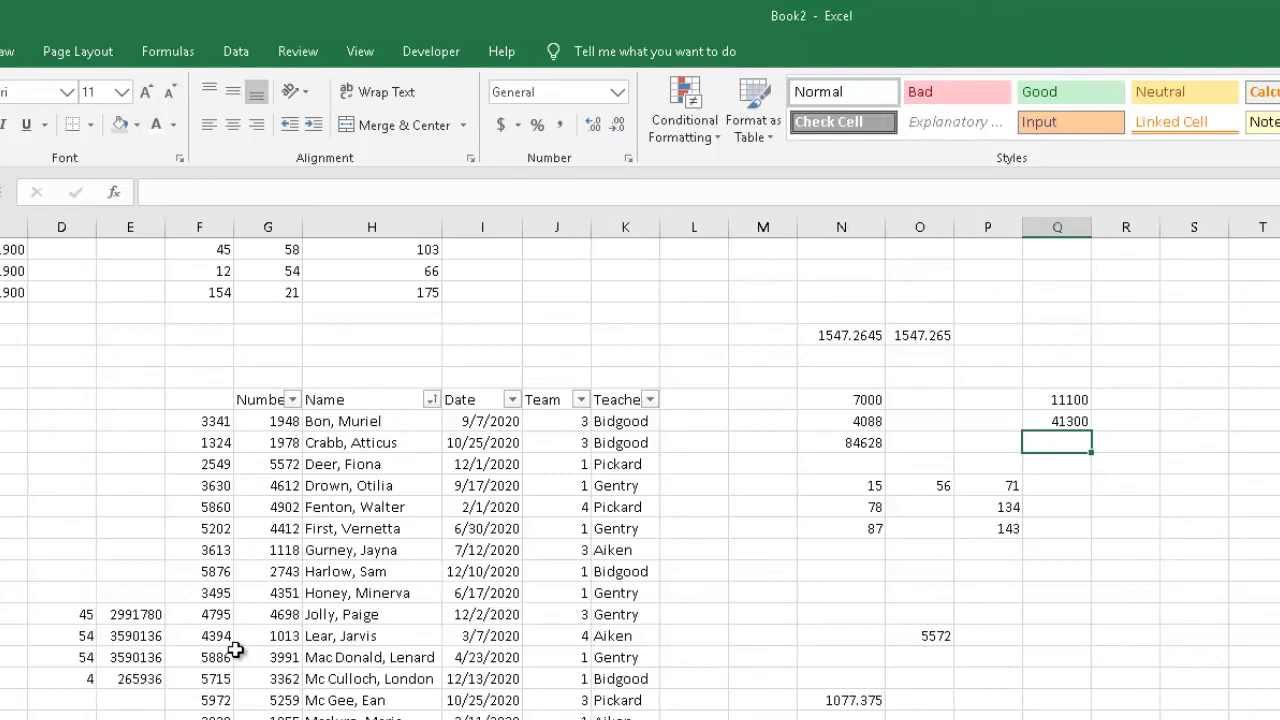
left_click(1056, 414)
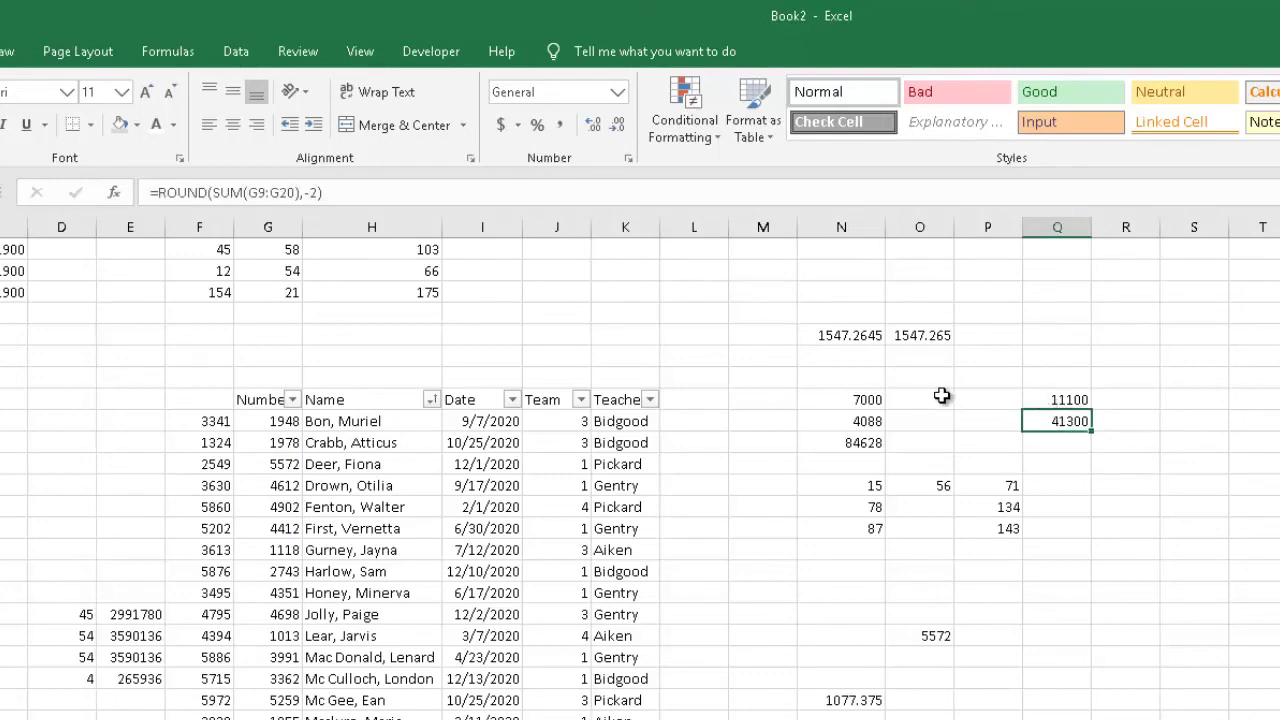
Switch to Excel 2019 Lesson 2.xlsx, examine the Part D instruction and hint for F9, and return to the practice workbook
key("alt+Tab")
key("ctrl+Page_Down")
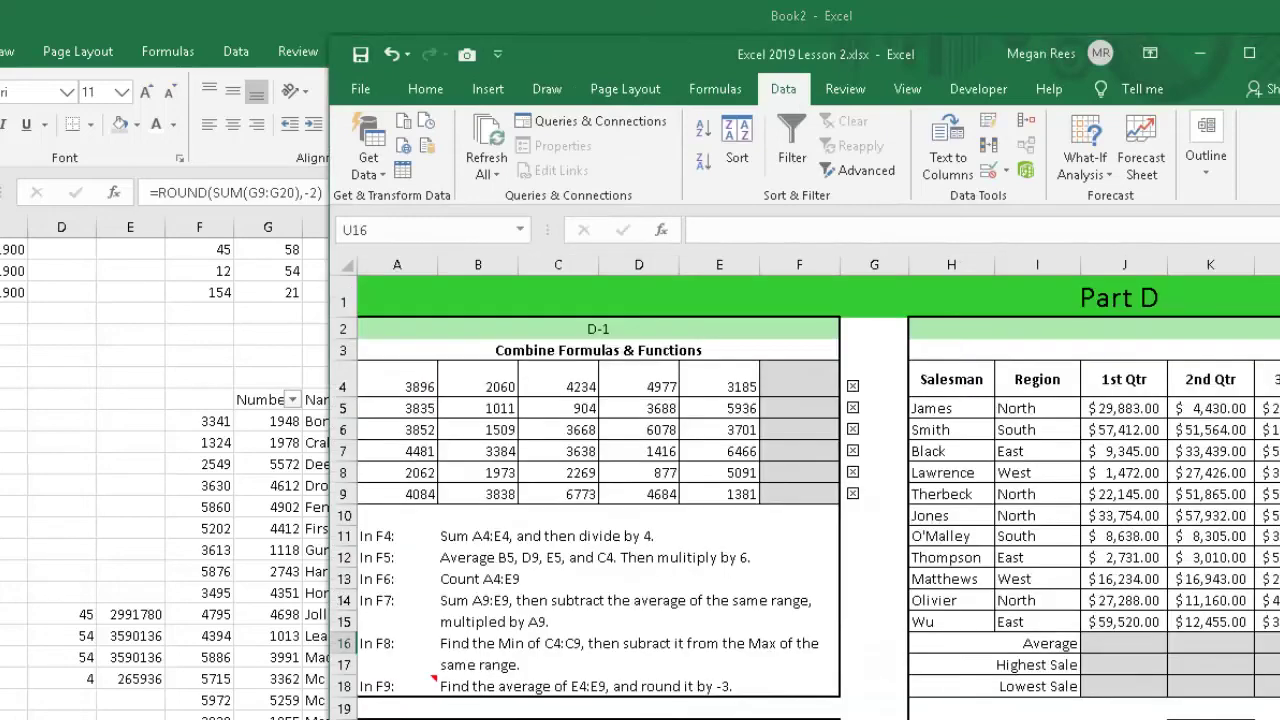
left_click(640, 719)
scroll(544, 712, "down", 3)
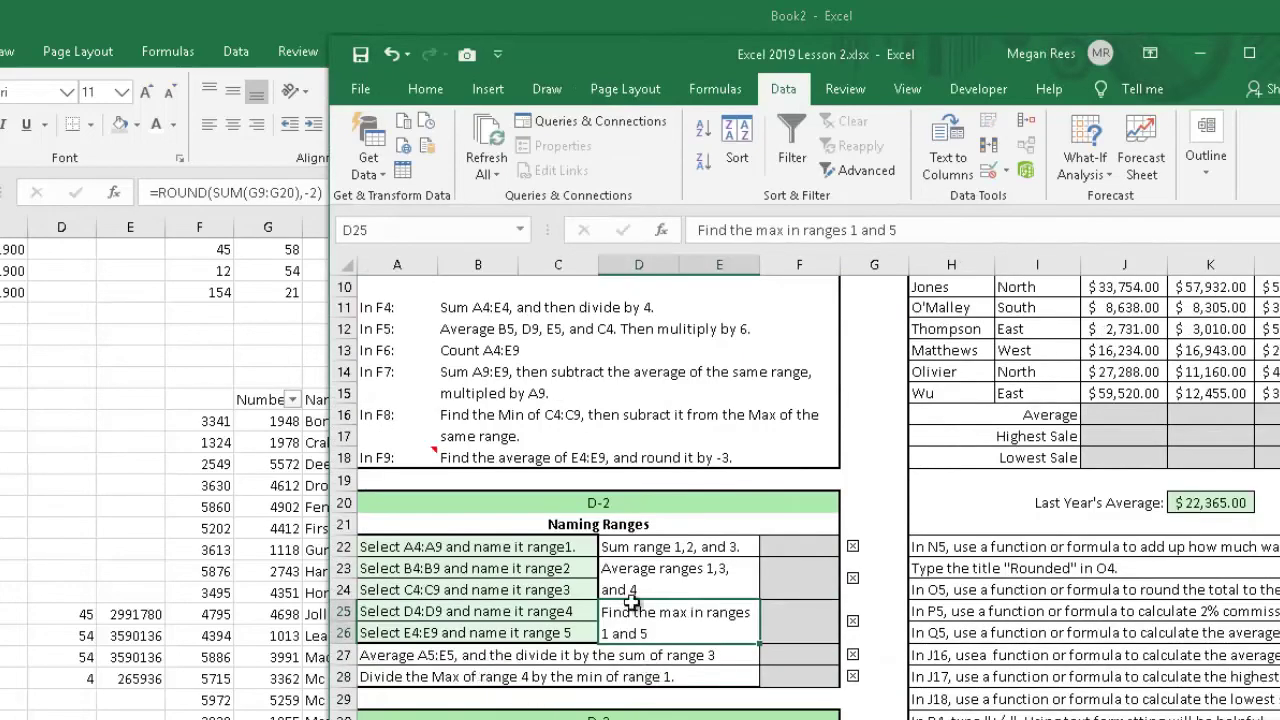
left_click(519, 438)
left_click(515, 458)
scroll(656, 656, "up", 3)
scroll(459, 698, "down", 1)
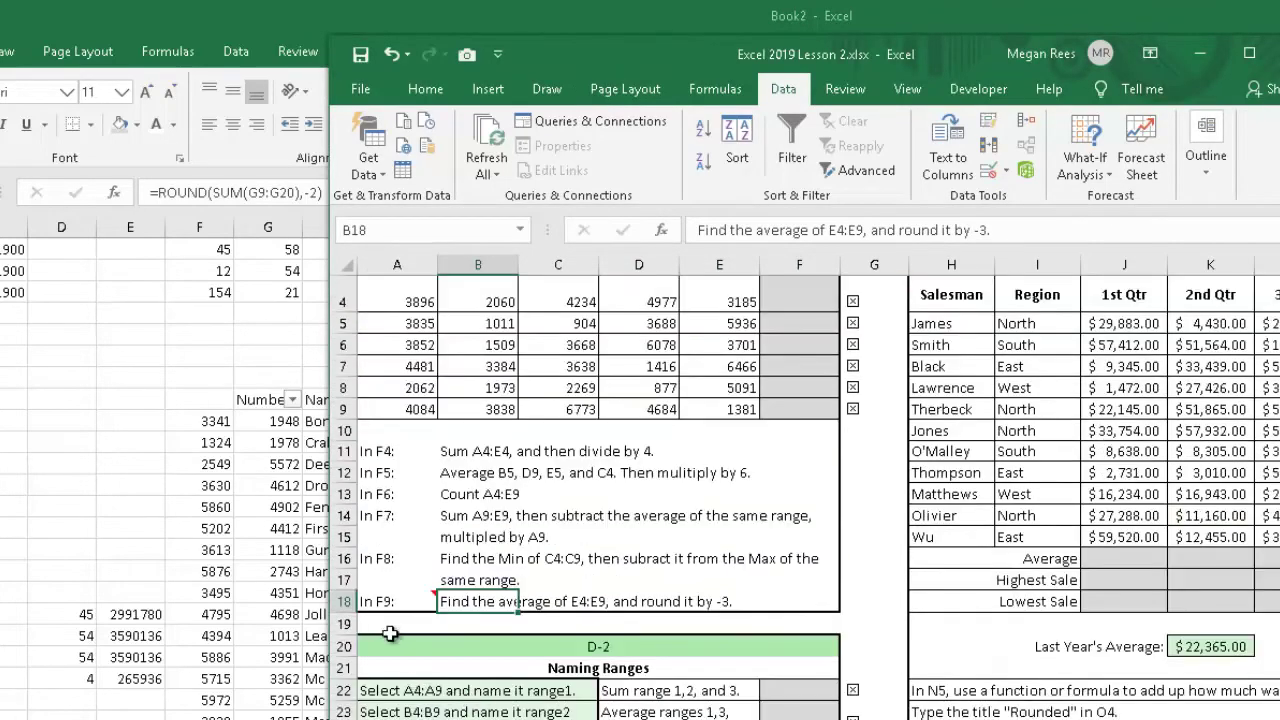
mouse_move(385, 600)
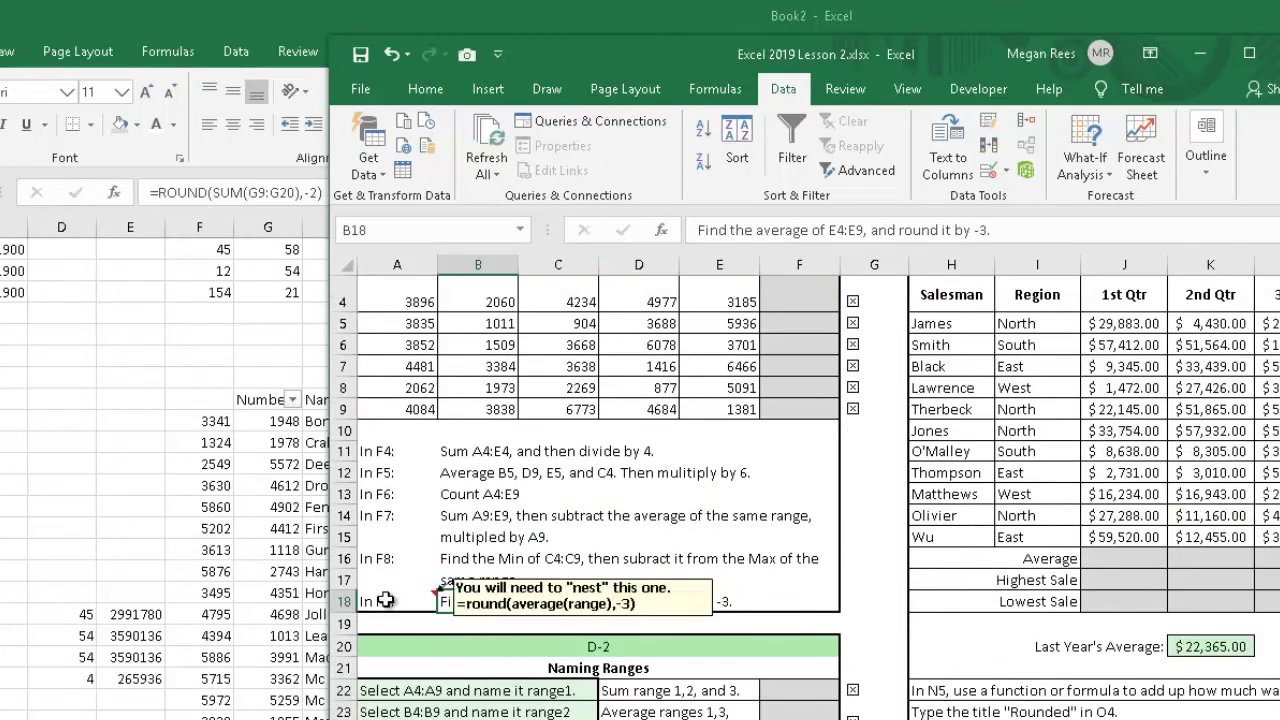
left_click(601, 616)
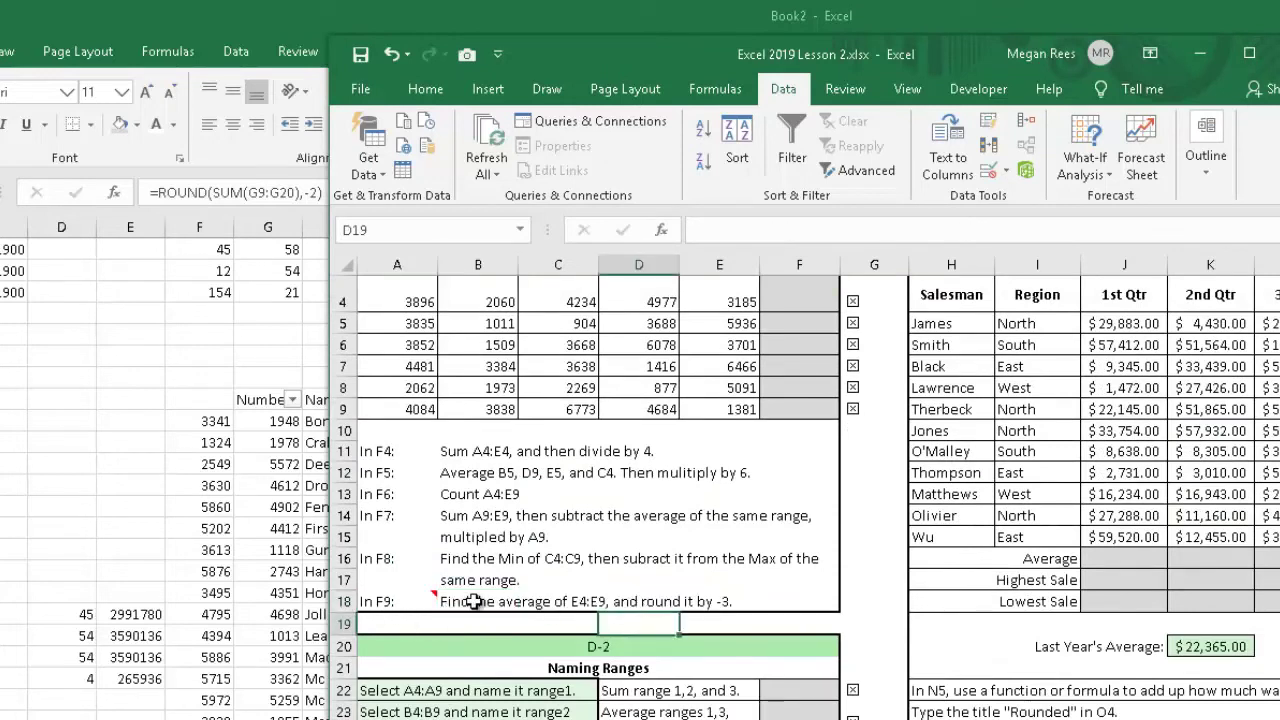
left_click(476, 602)
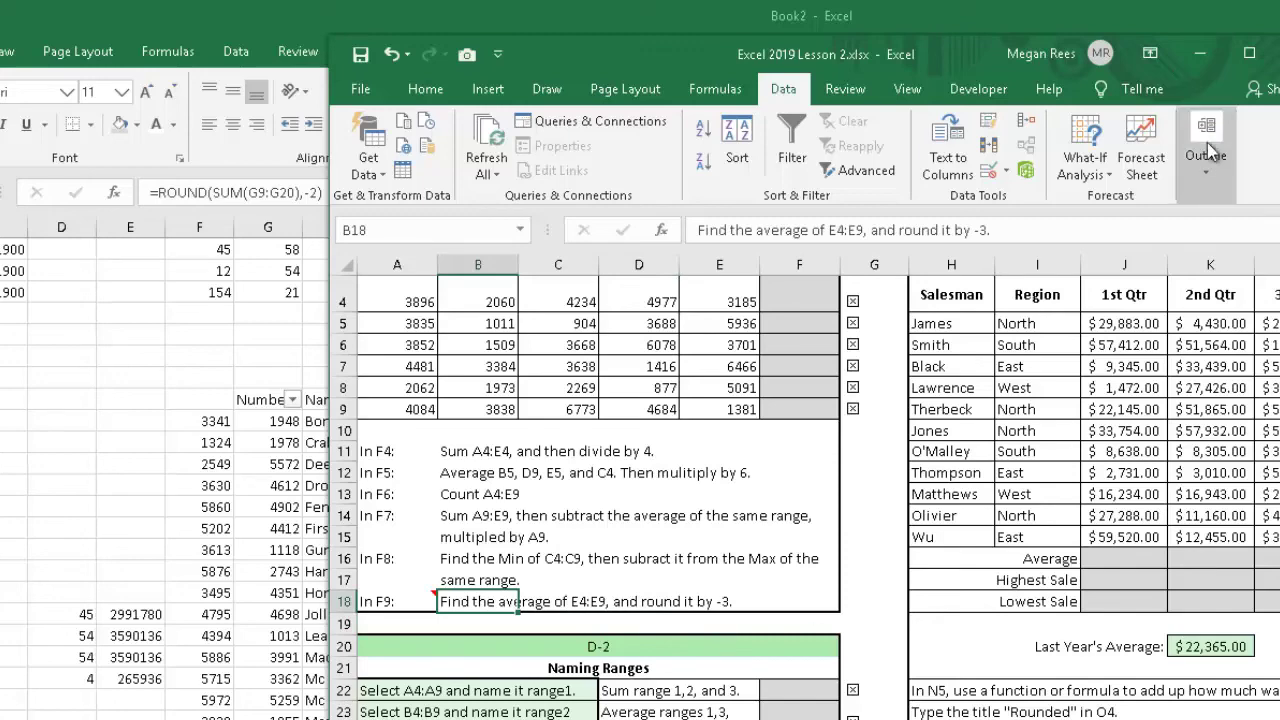
left_click(1199, 60)
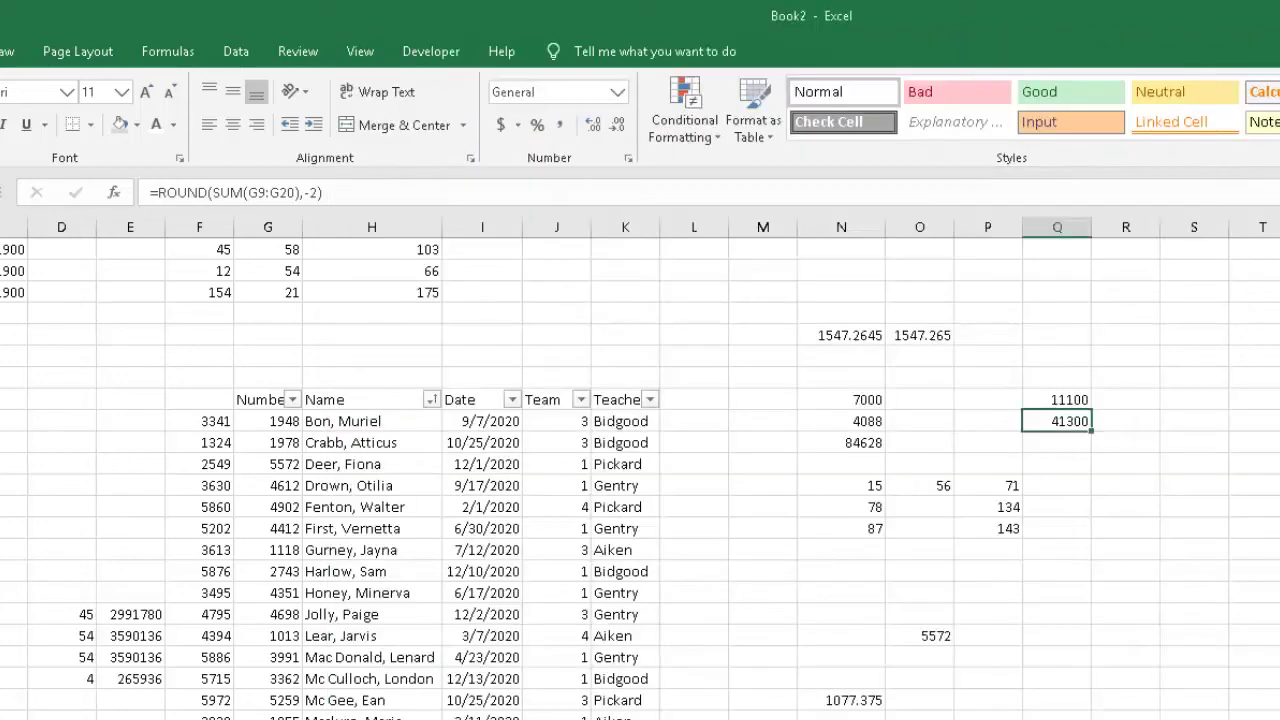
Switch to Excel 2019 Lesson 2.xlsx and tick all five Lesson B - Formulas skills on the cover sheet
left_click(1266, 663)
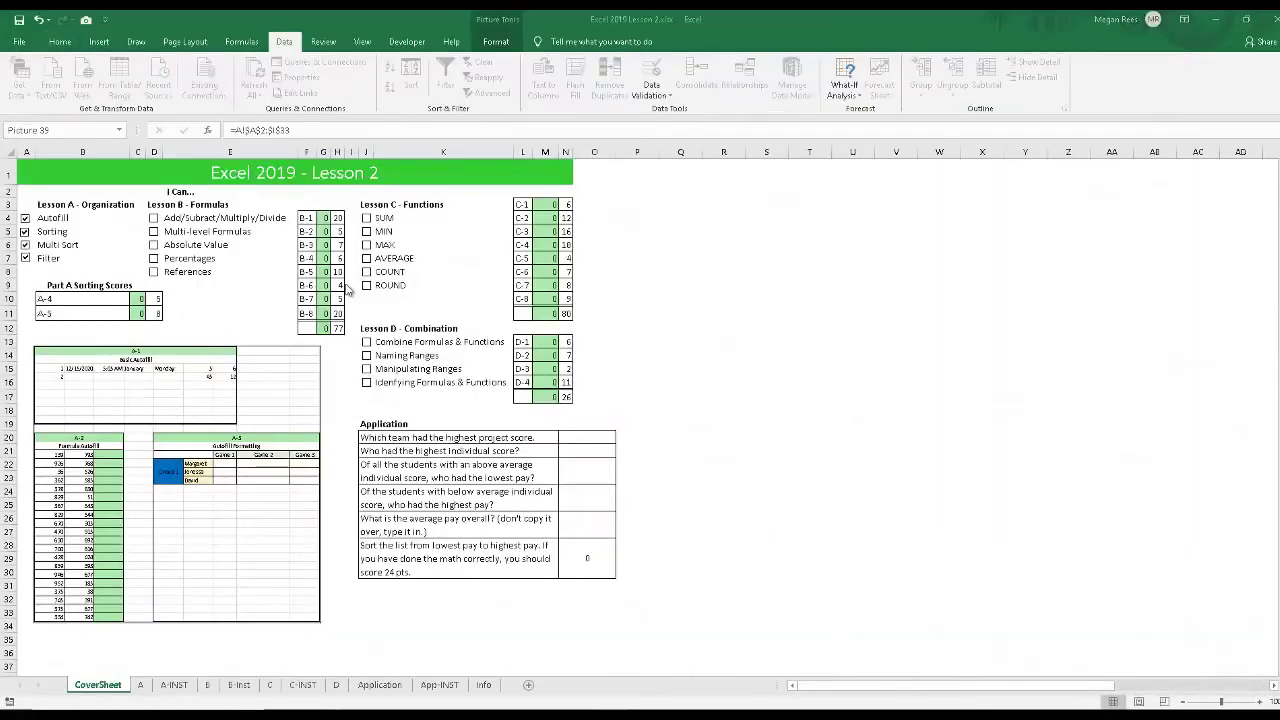
left_click(283, 276)
left_click(154, 217)
left_click(154, 231)
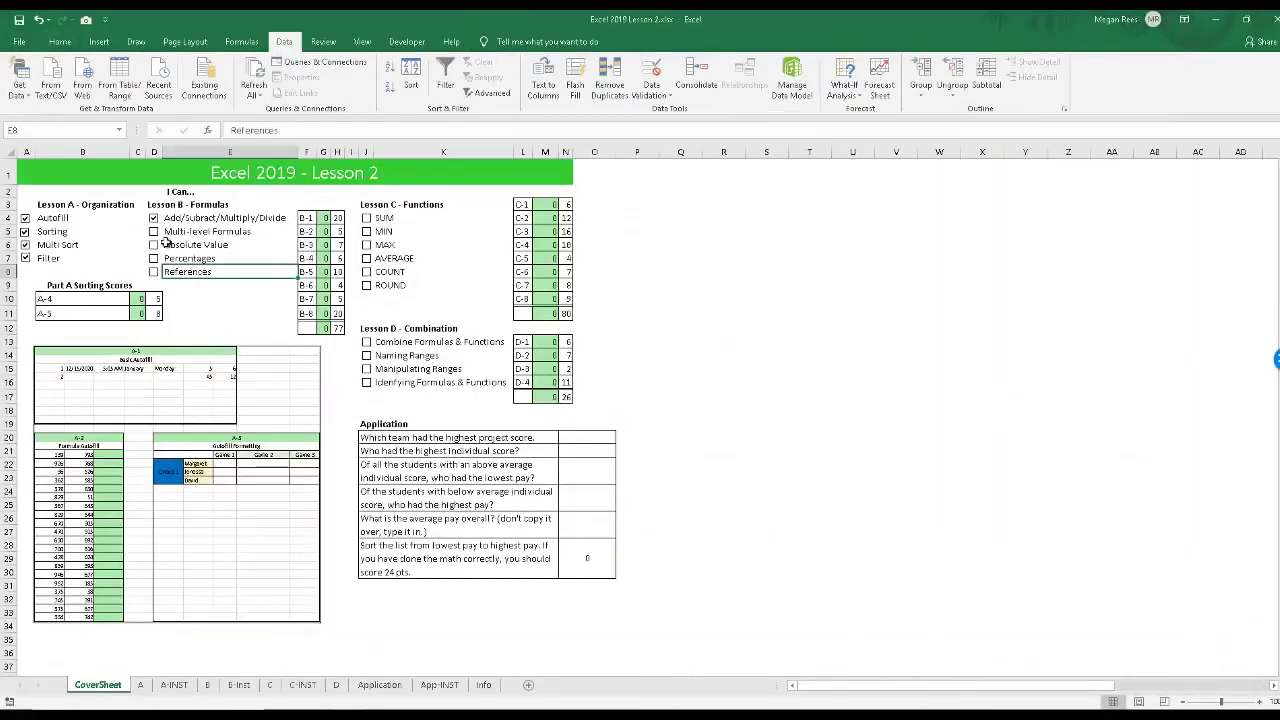
left_click(154, 245)
left_click(153, 258)
left_click(153, 271)
Tick SUM, MIN, MAX, AVERAGE, COUNT and ROUND under Lesson C - Functions
left_click(367, 218)
left_click(367, 231)
left_click(367, 245)
left_click(367, 258)
left_click(367, 272)
left_click(367, 285)
Return to the Book2 workbook and enter =SUM(F16+G16)/8 in N22
left_click(568, 678)
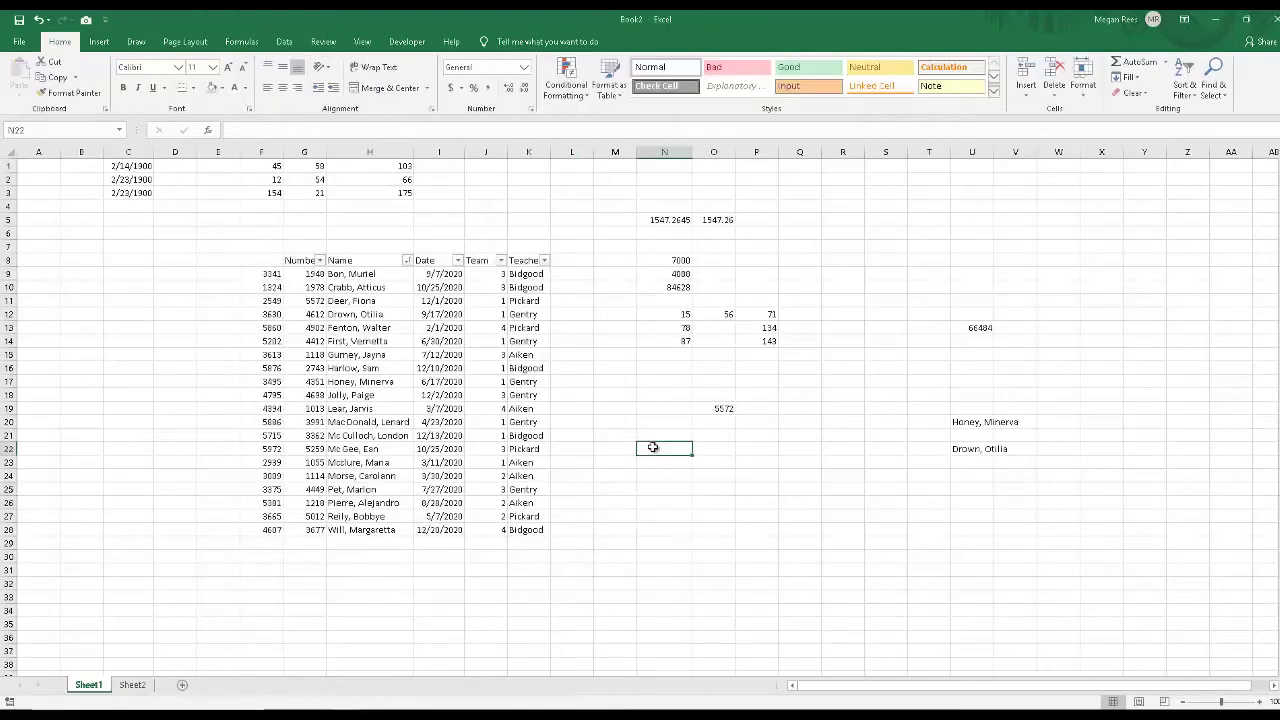
type("=sum(")
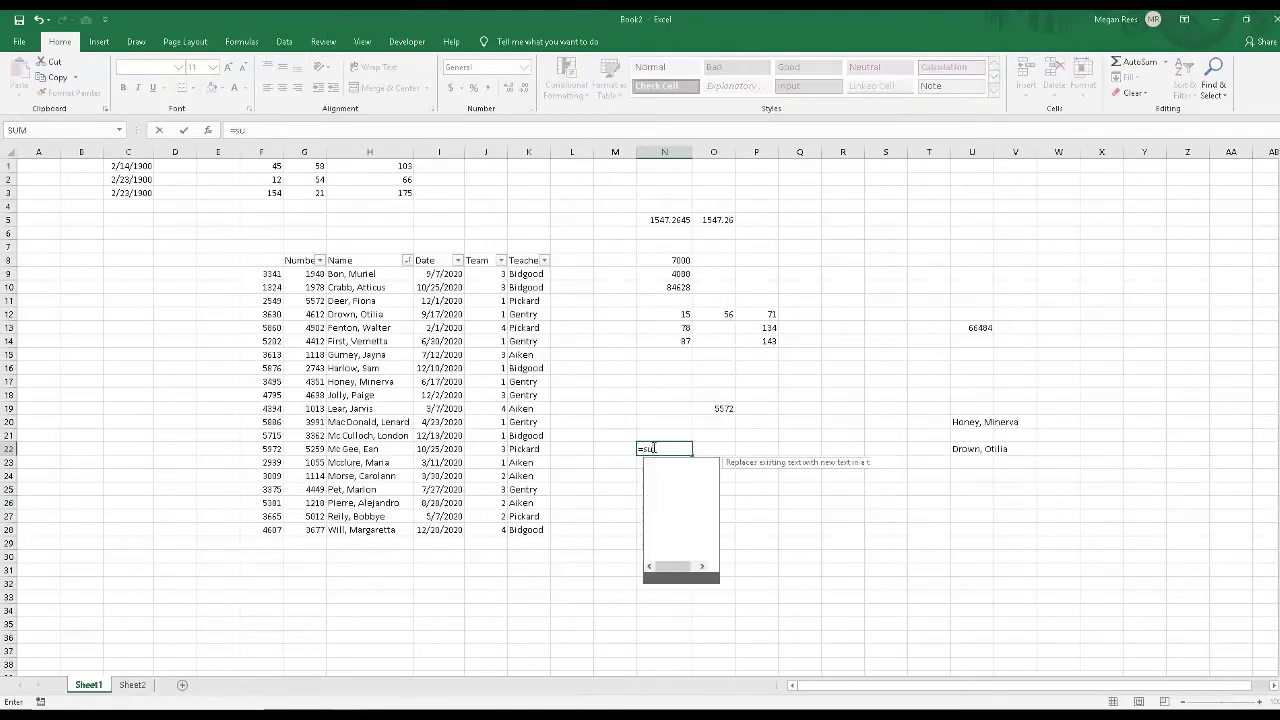
left_click(268, 367)
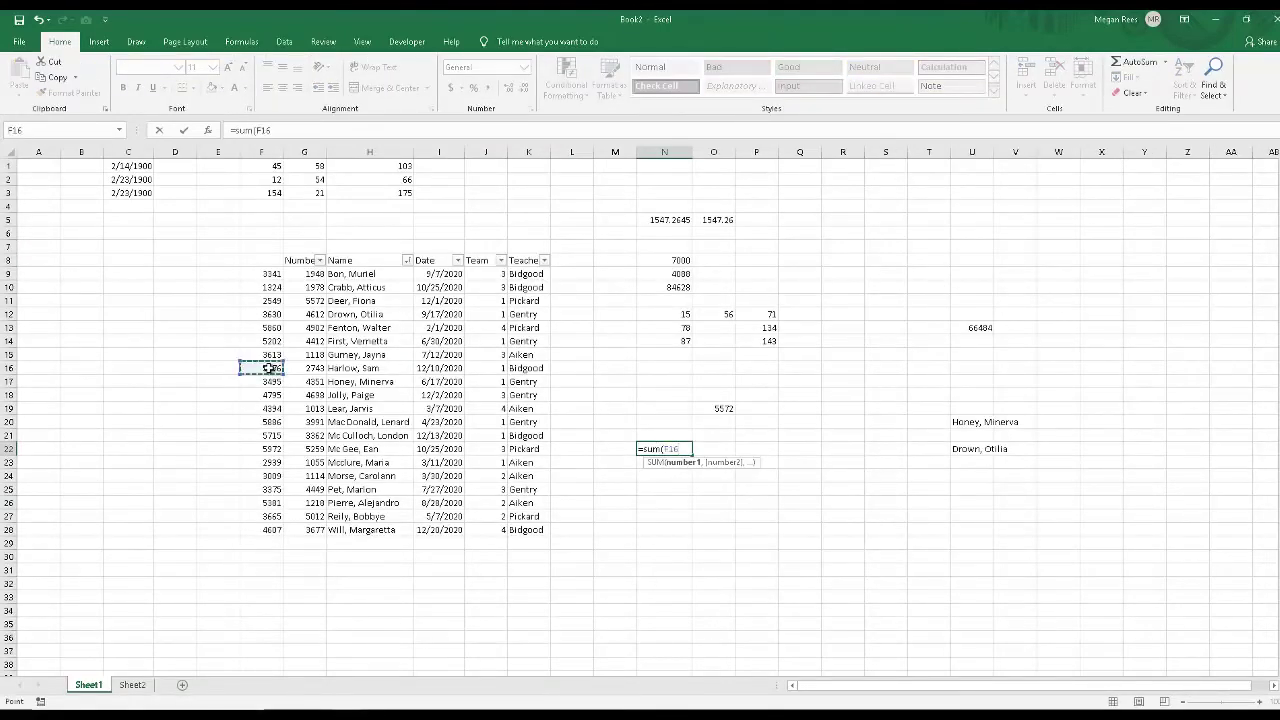
type("+")
left_click(307, 367)
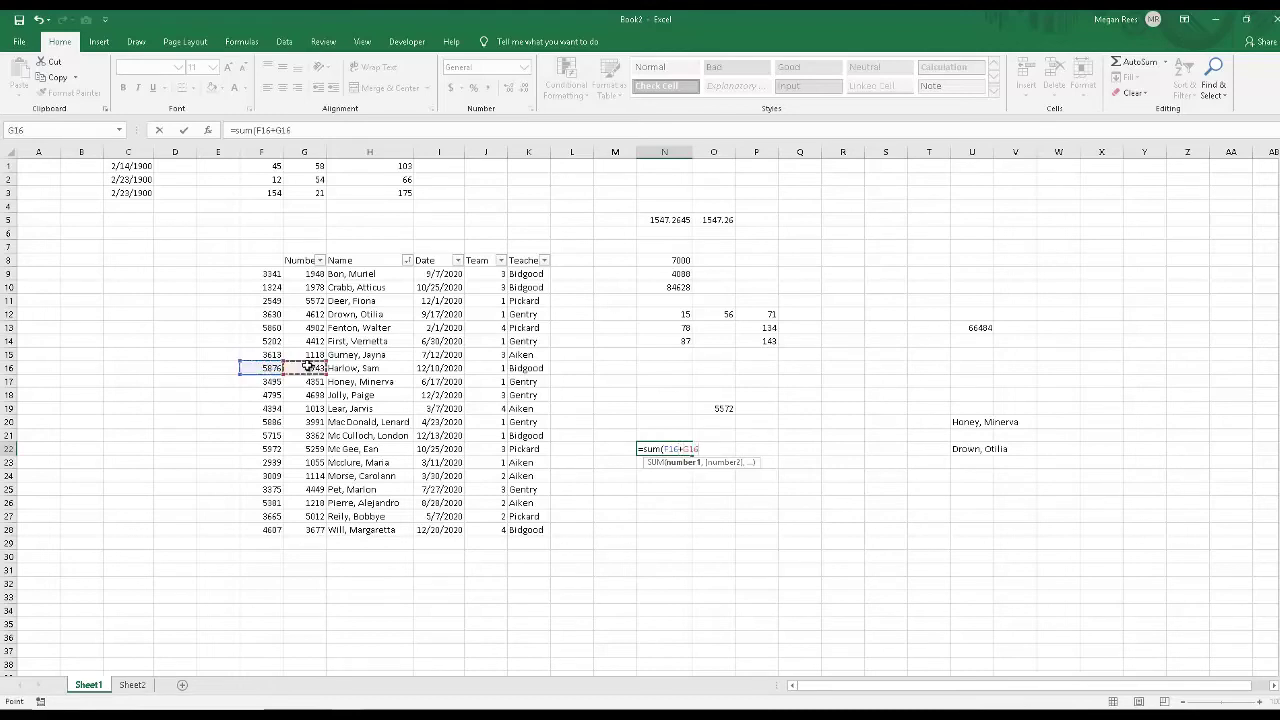
type(")/8")
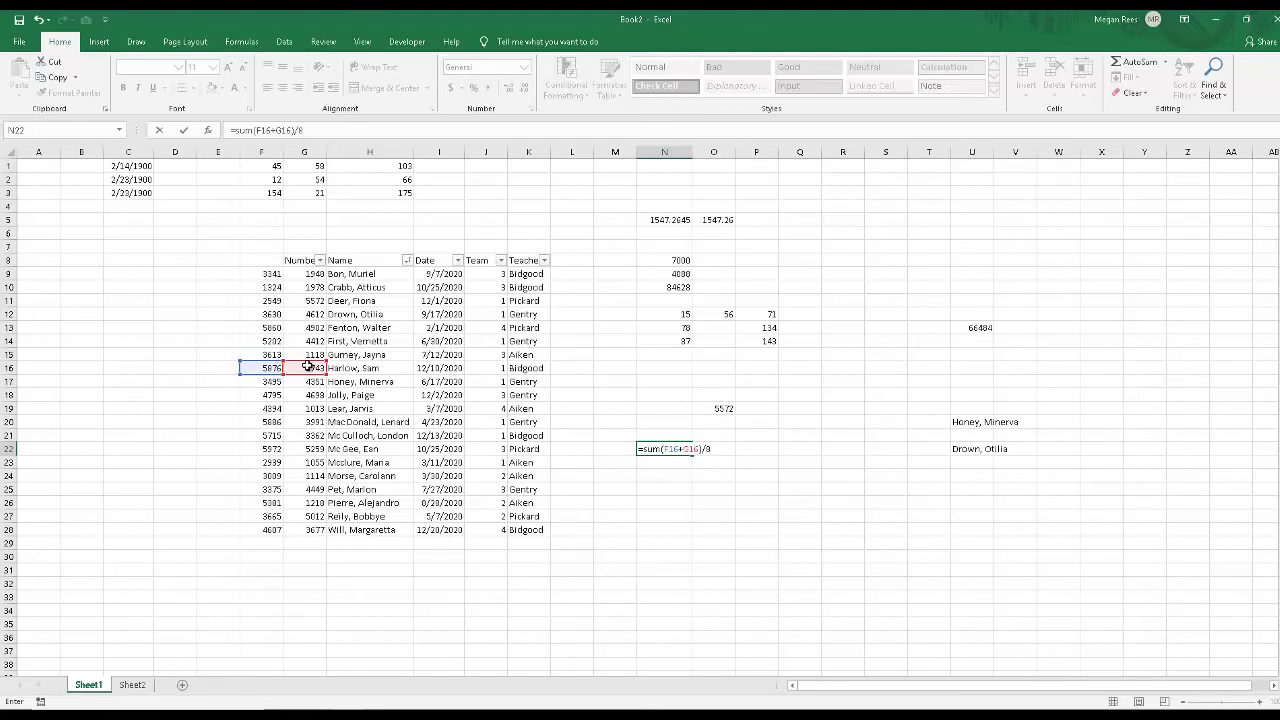
key("Return")
Review the formula in N22, leaving N23 empty
type("=")
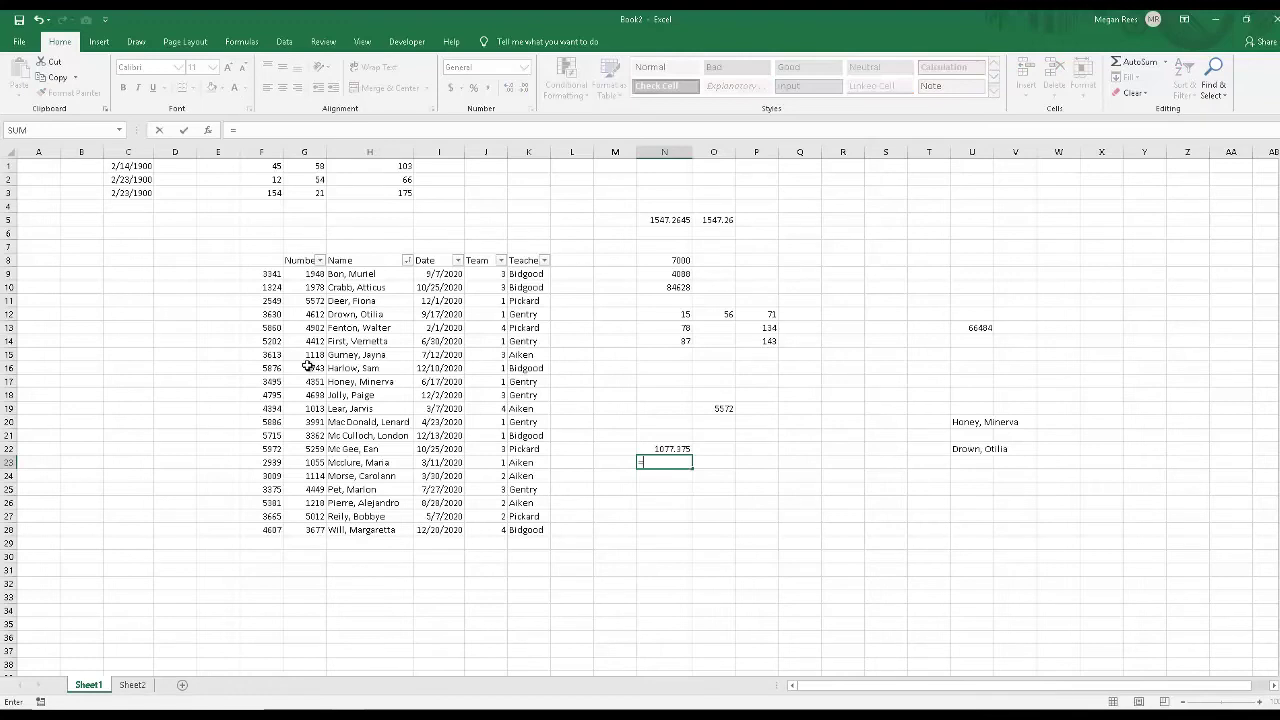
key("BackSpace")
left_click(616, 447)
left_click(656, 449)
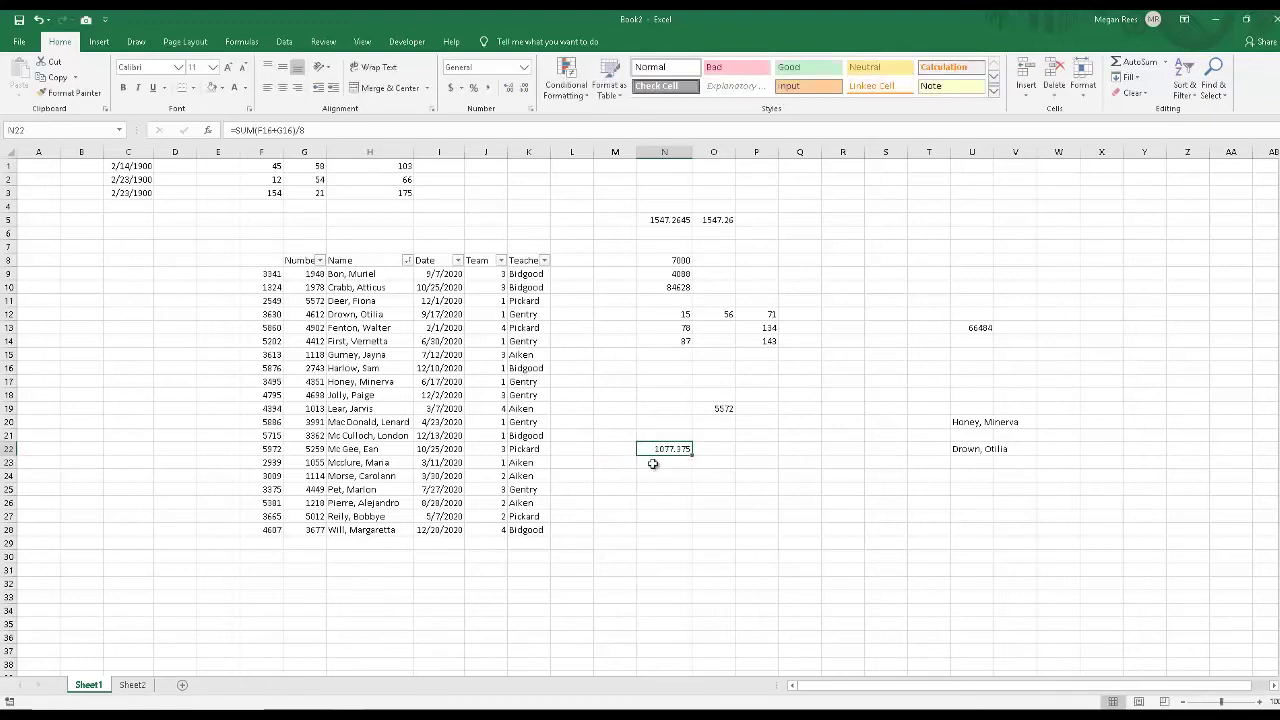
left_click(653, 464)
left_click(652, 450)
left_click(660, 463)
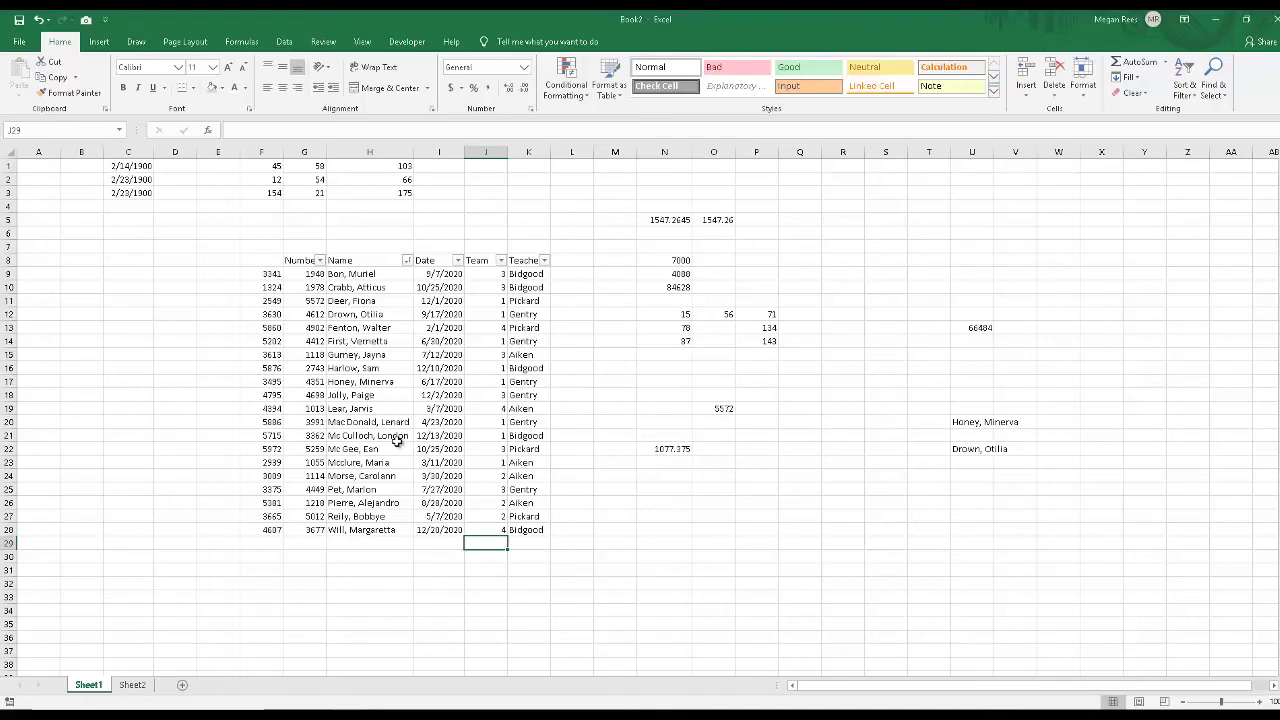
Select the values in F9:F28 and look up their defined name, numbers, in the list of names
left_click_drag(372, 275, 366, 428)
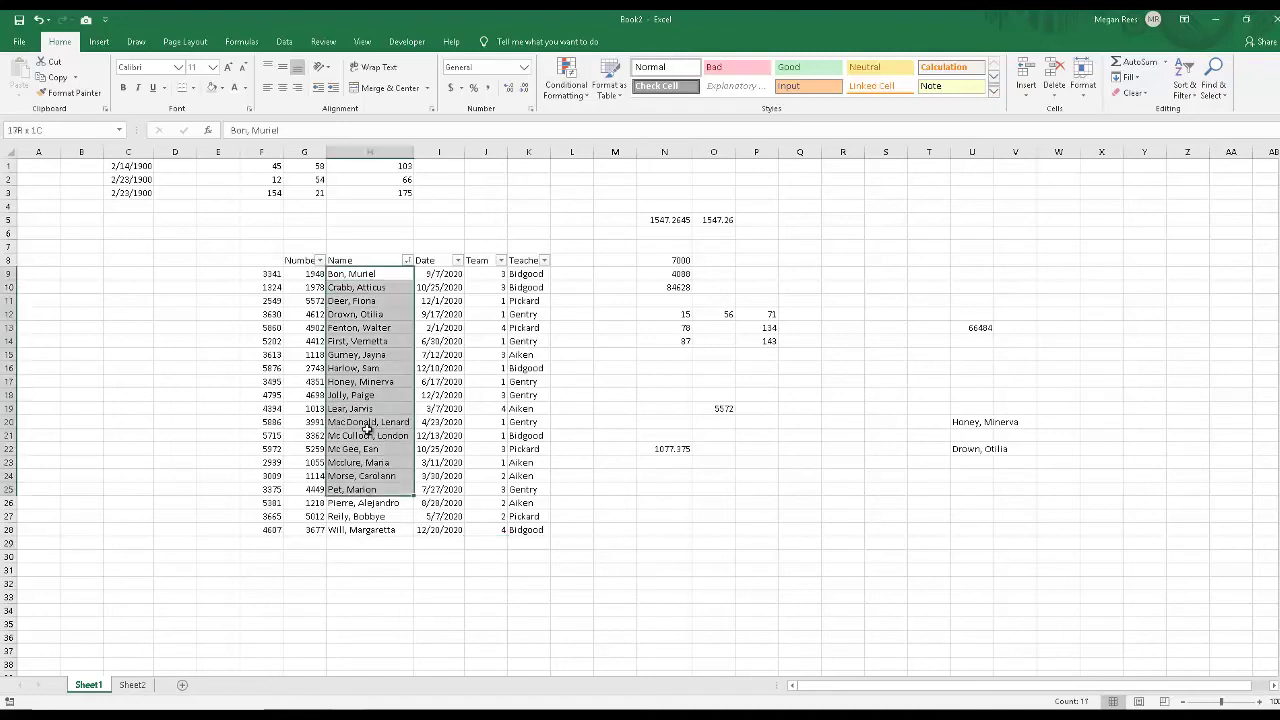
left_click(372, 366)
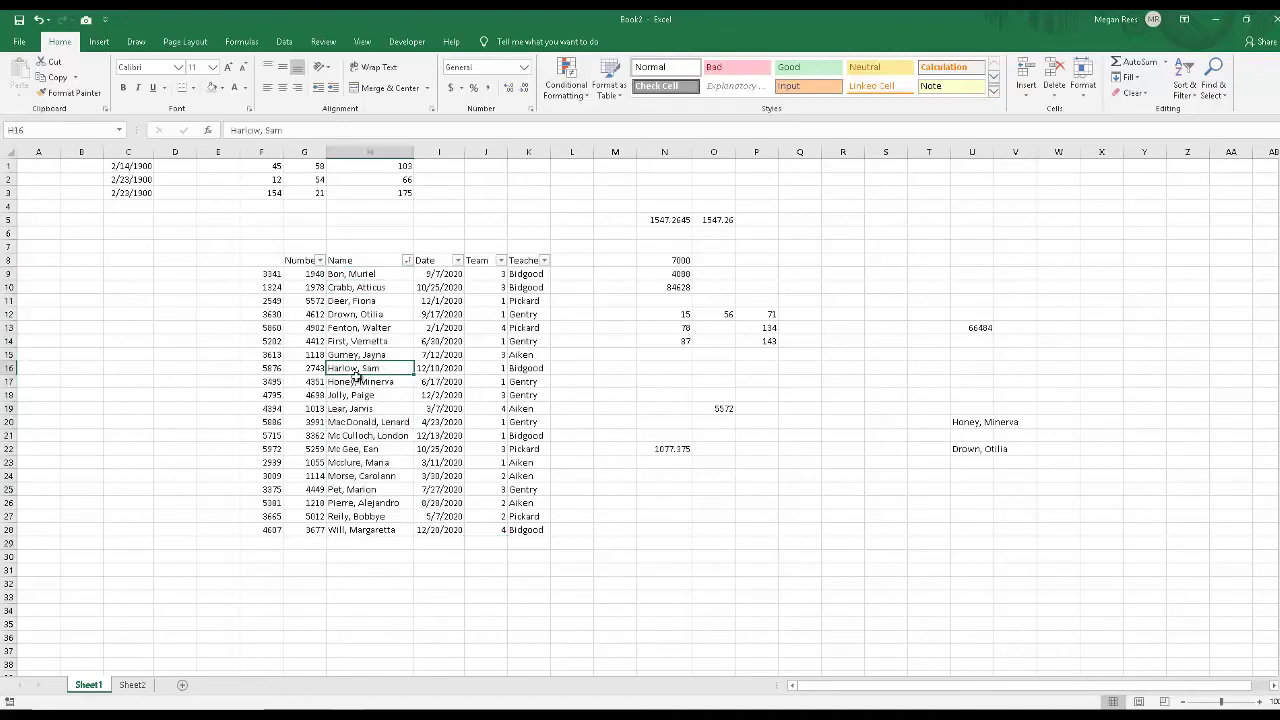
left_click_drag(260, 274, 277, 529)
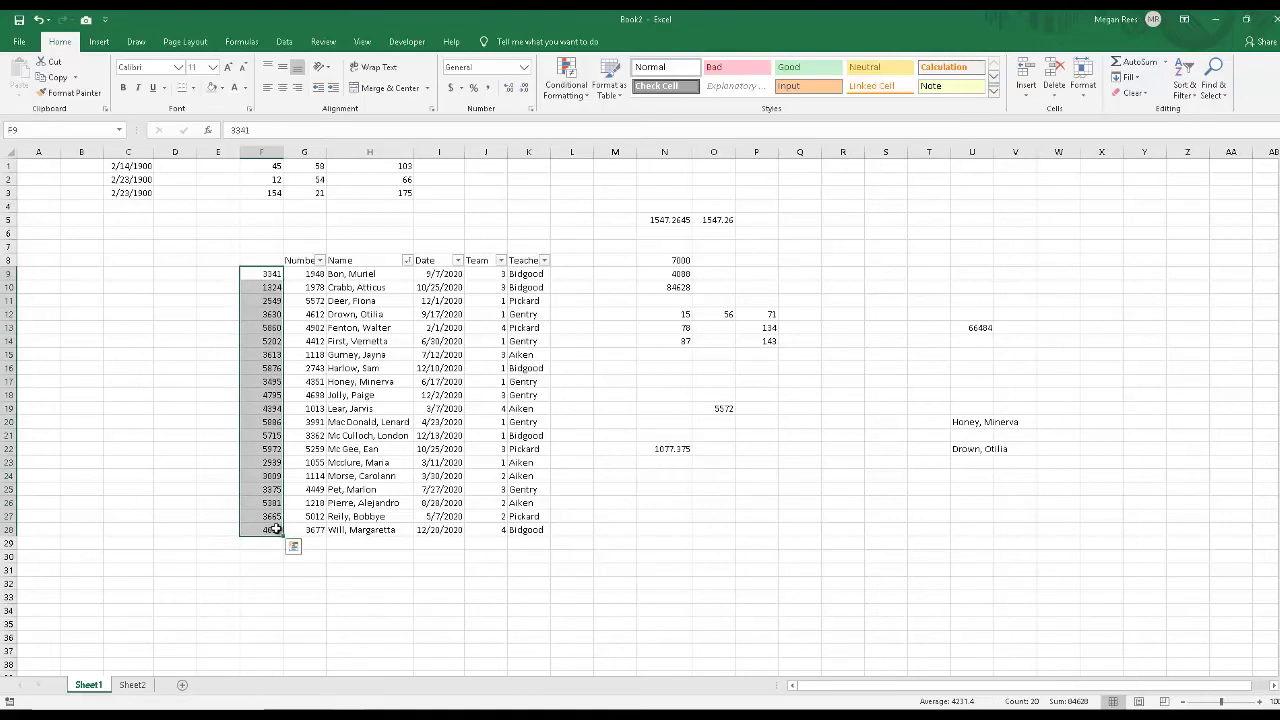
left_click(288, 393)
left_click_drag(262, 275, 272, 529)
left_click(120, 131)
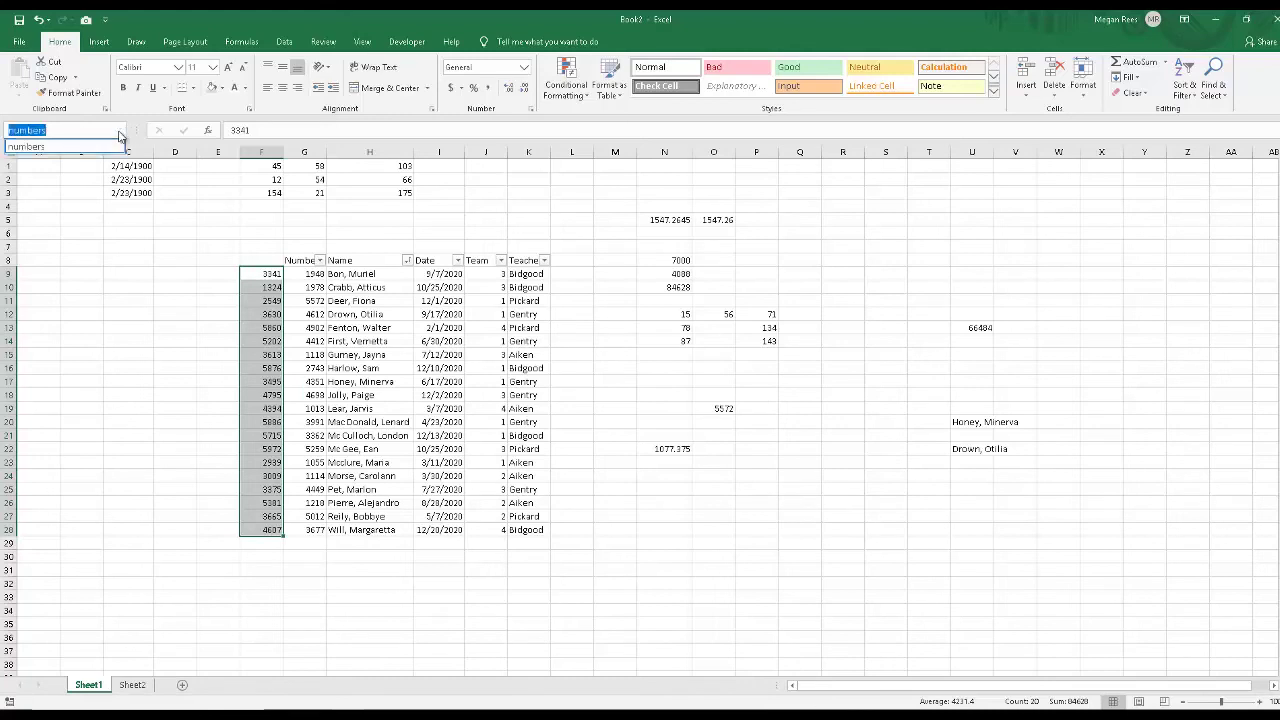
left_click(38, 147)
Move to an empty cell, recall the named range numbers from the list of names, and deselect it
left_click(756, 408)
left_click_drag(925, 287, 936, 273)
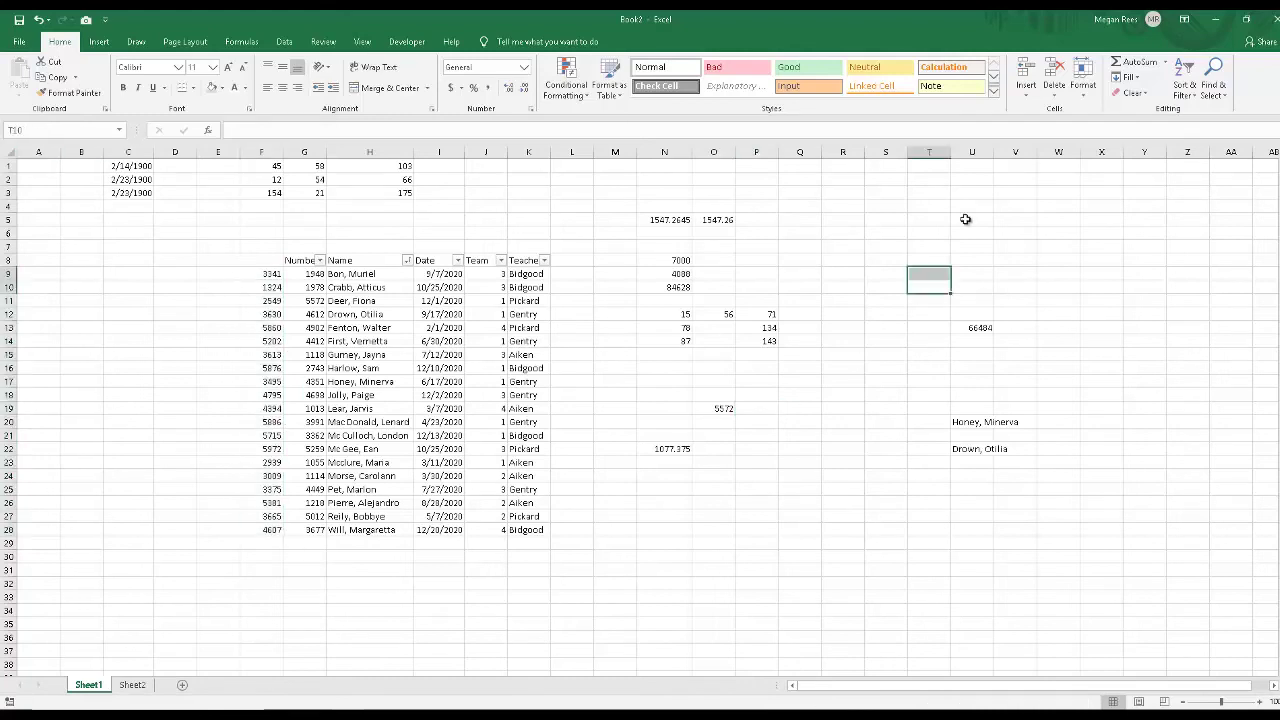
left_click_drag(966, 220, 972, 207)
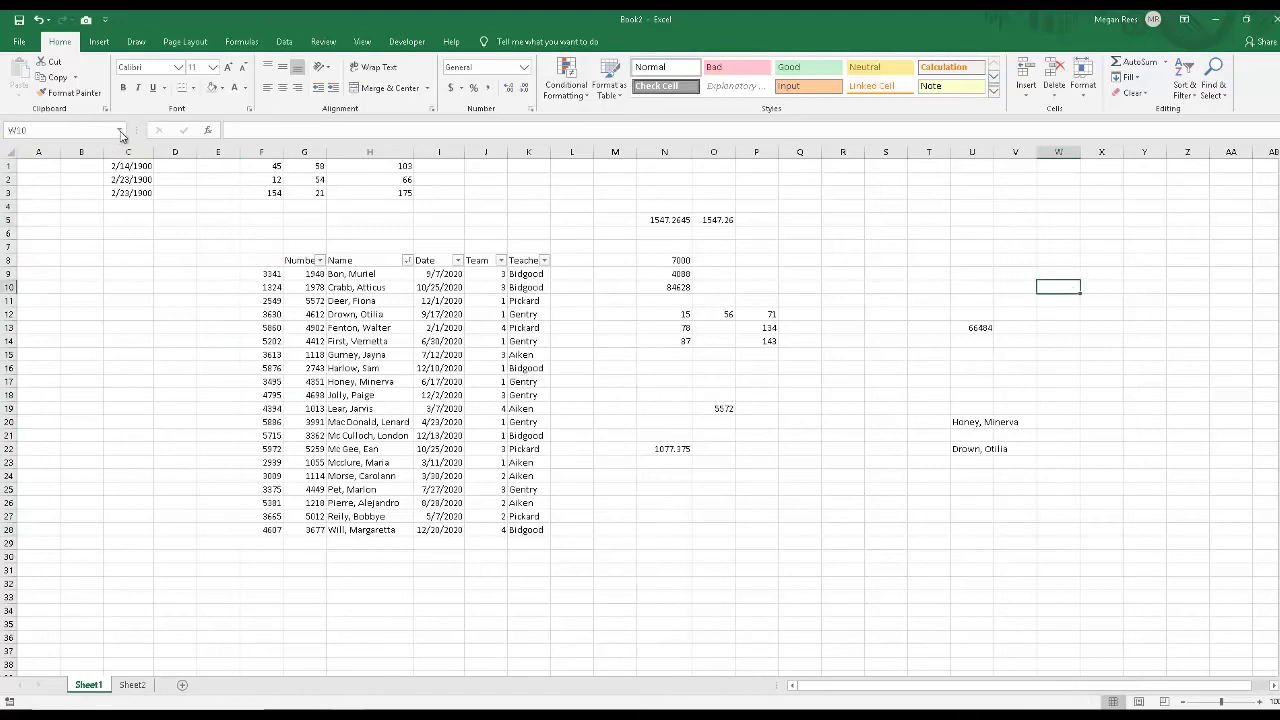
left_click(120, 131)
left_click(63, 152)
left_click(958, 270)
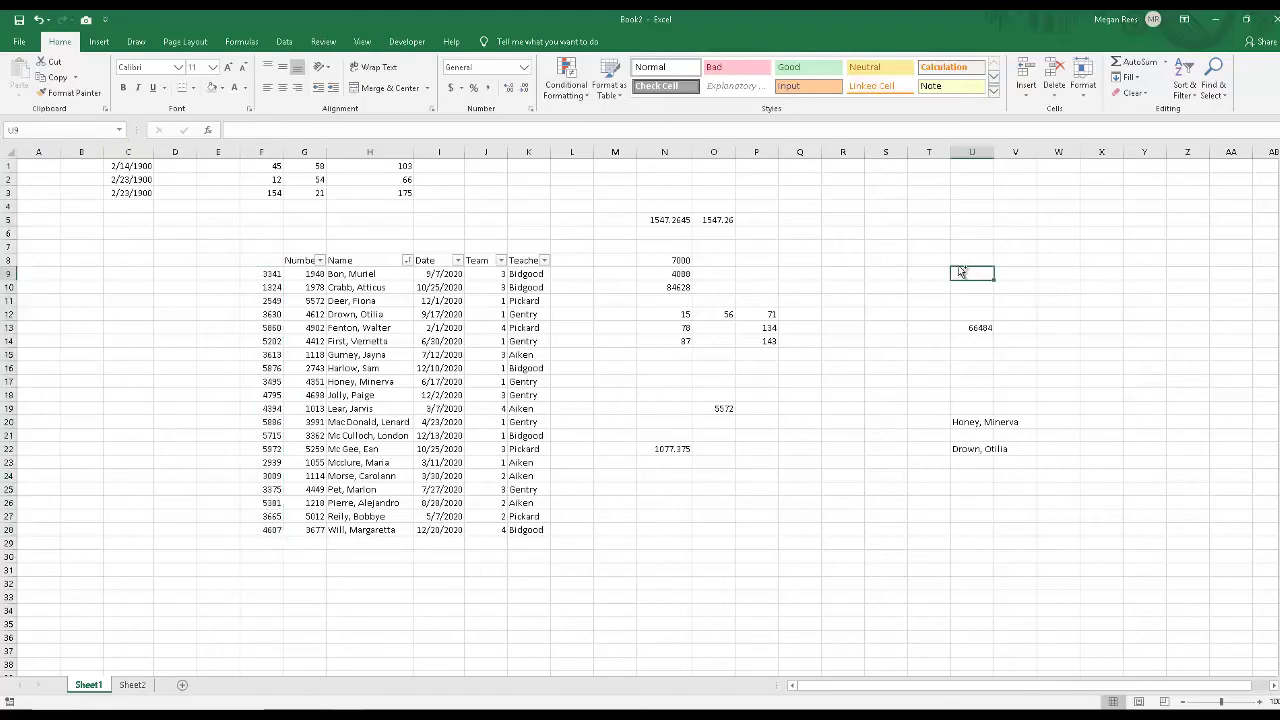
Use Go To to select the named range numbers, and clear the selection
key("ctrl+g")
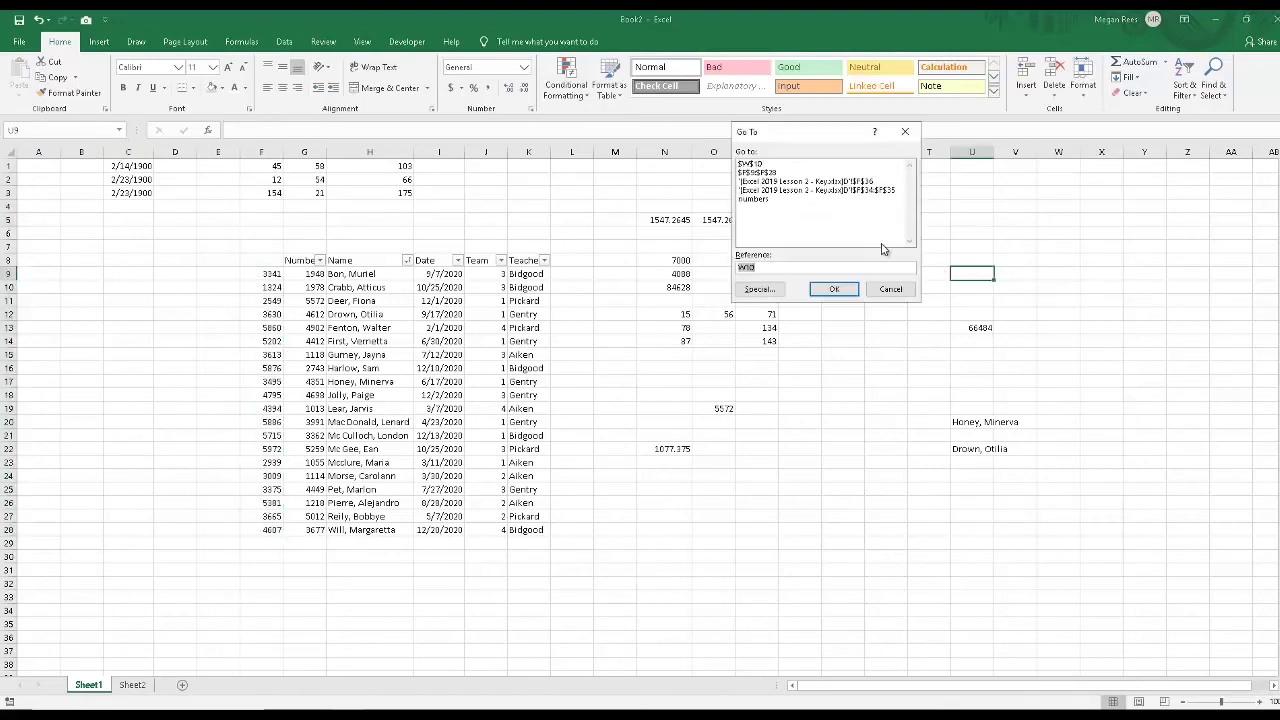
left_click(752, 199)
left_click(833, 291)
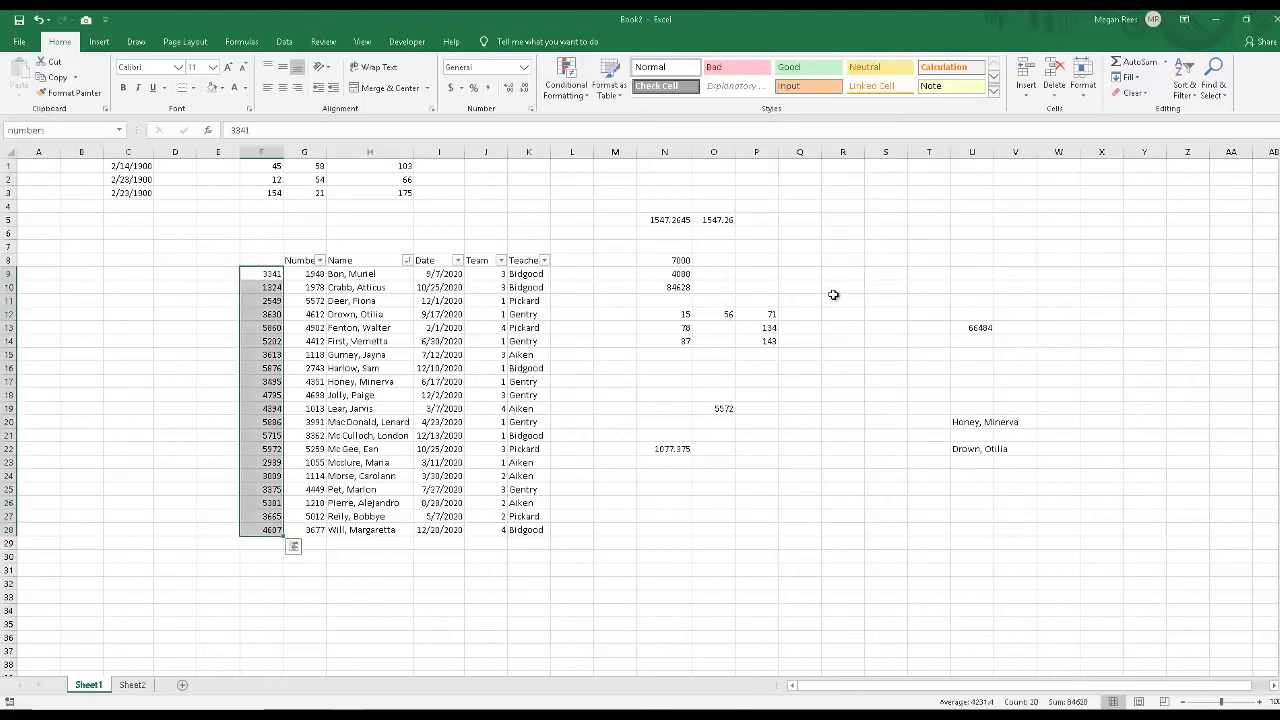
left_click(605, 408)
left_click_drag(838, 206, 966, 243)
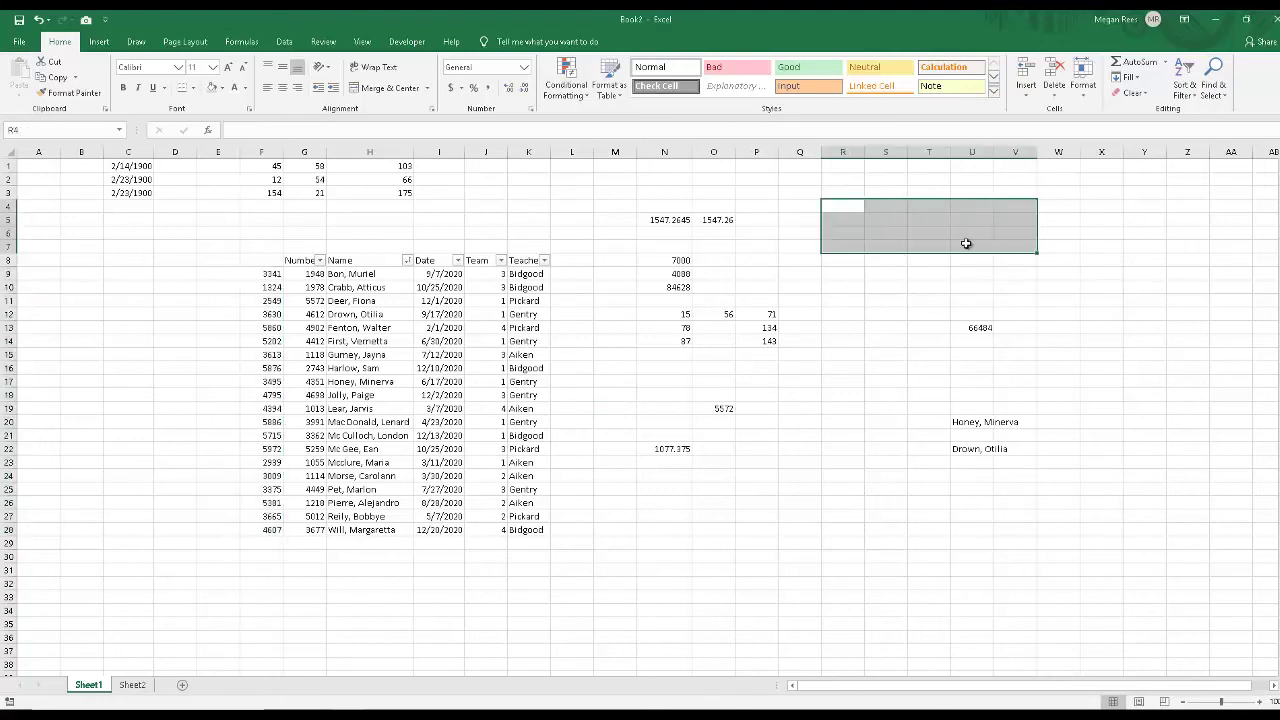
Enter the placeholder text fgbnfbhn in A13
left_click(305, 330)
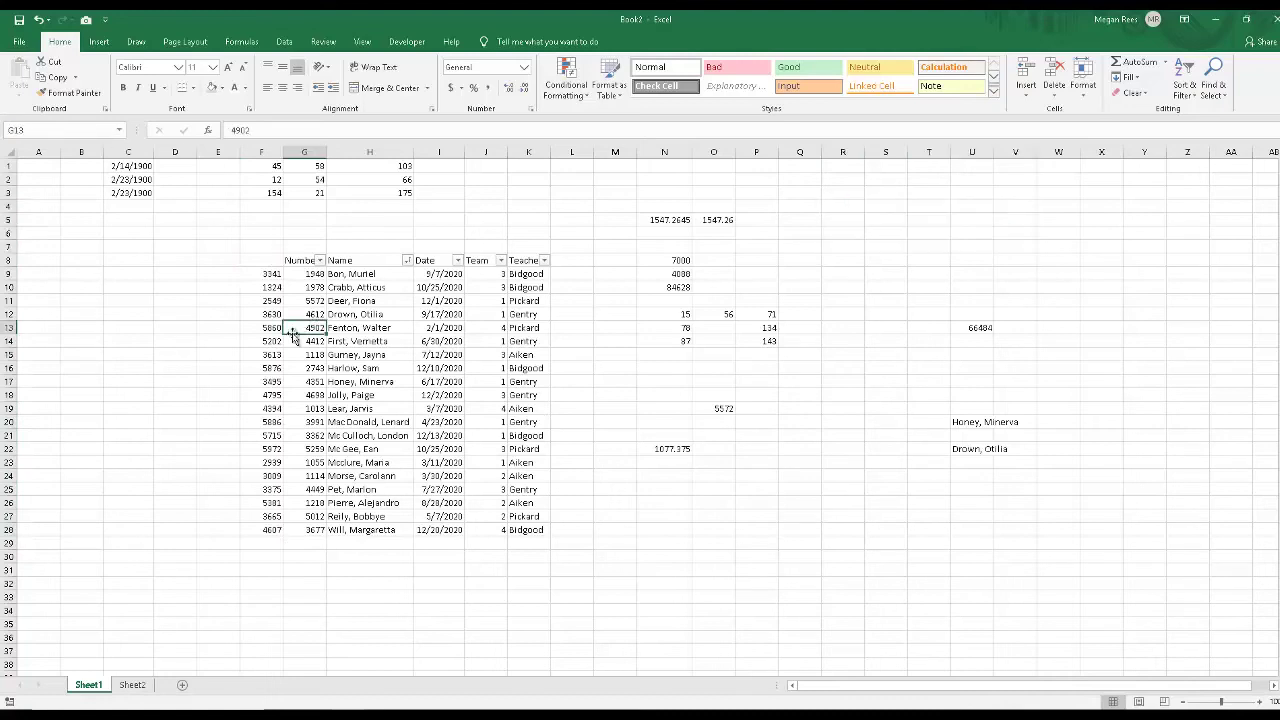
left_click_drag(30, 327, 140, 462)
type("fgjsfohn")
left_click(177, 233)
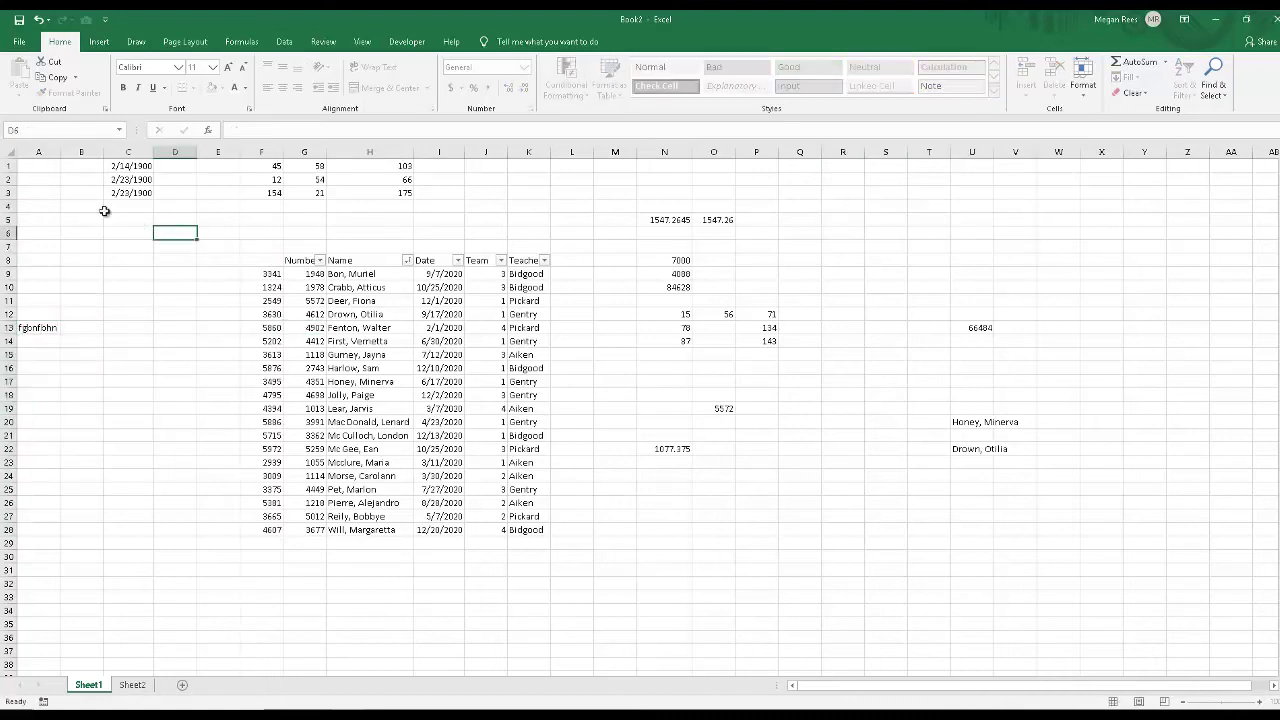
left_click_drag(127, 300, 143, 410)
left_click_drag(61, 284, 175, 395)
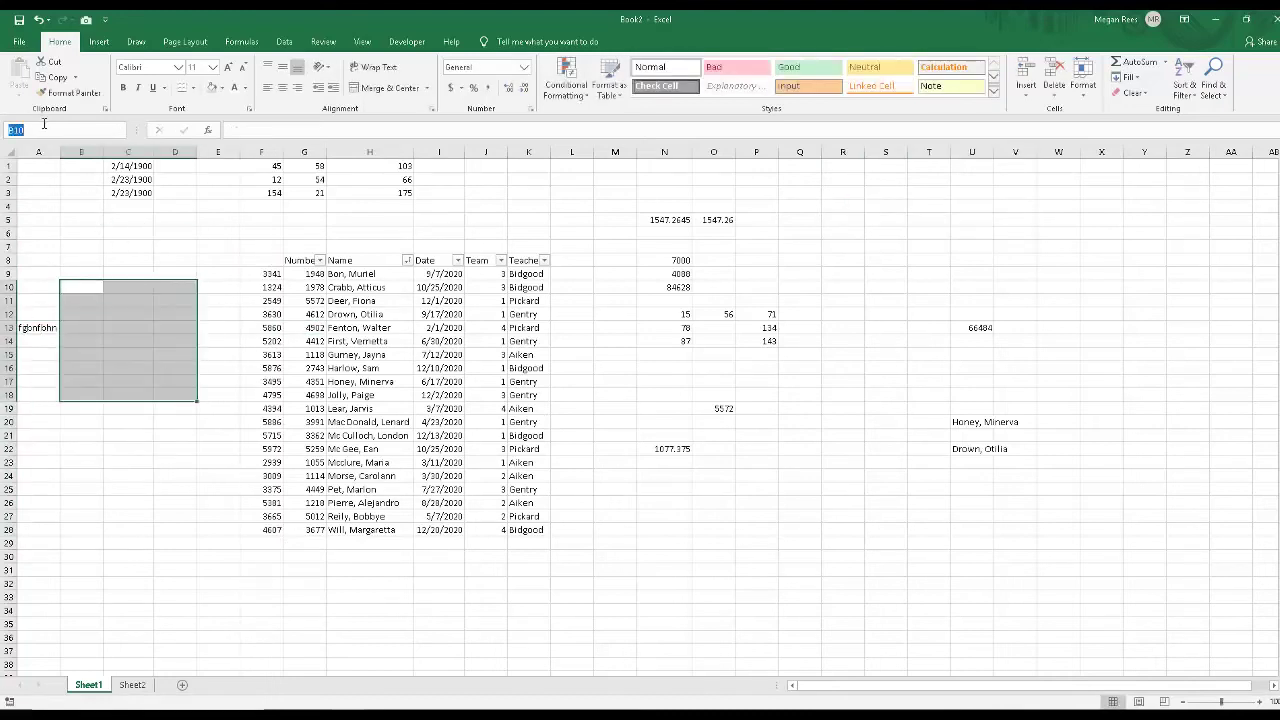
left_click(175, 314)
left_click(119, 130)
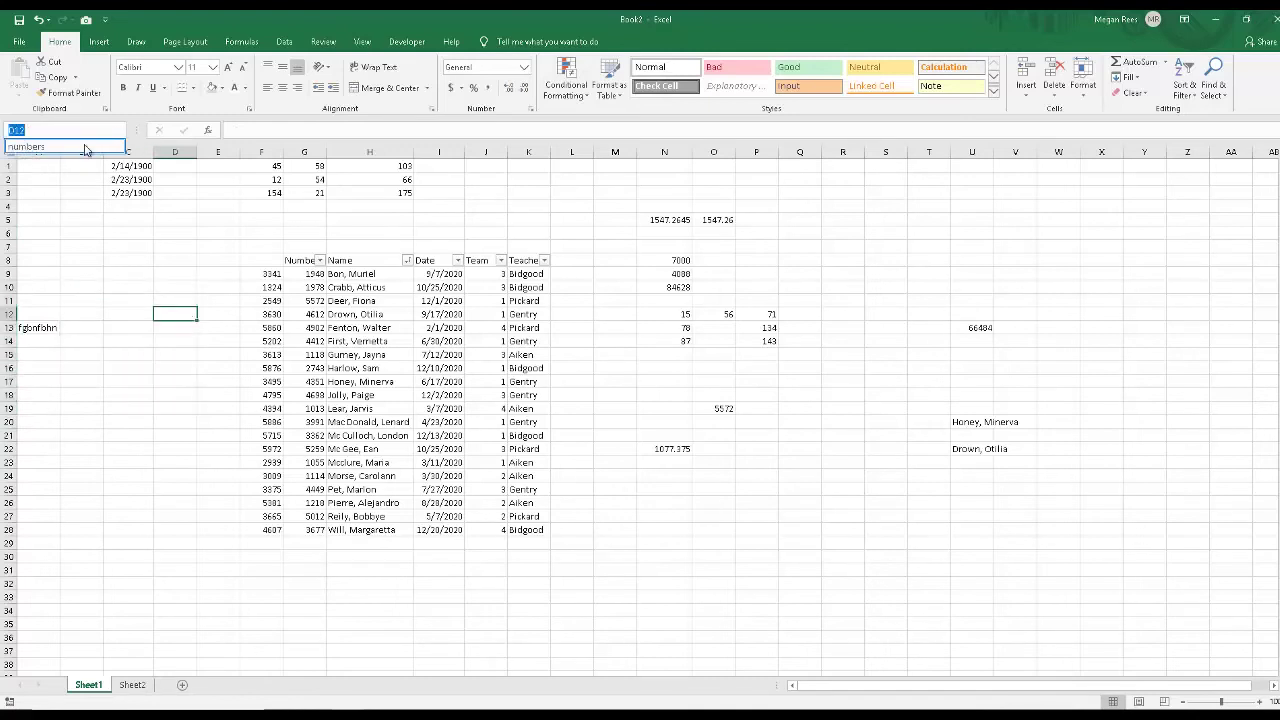
Define the name rgerg for the empty range B8:C17
left_click(75, 308)
left_click_drag(73, 262, 132, 382)
left_click(41, 128)
type("r")
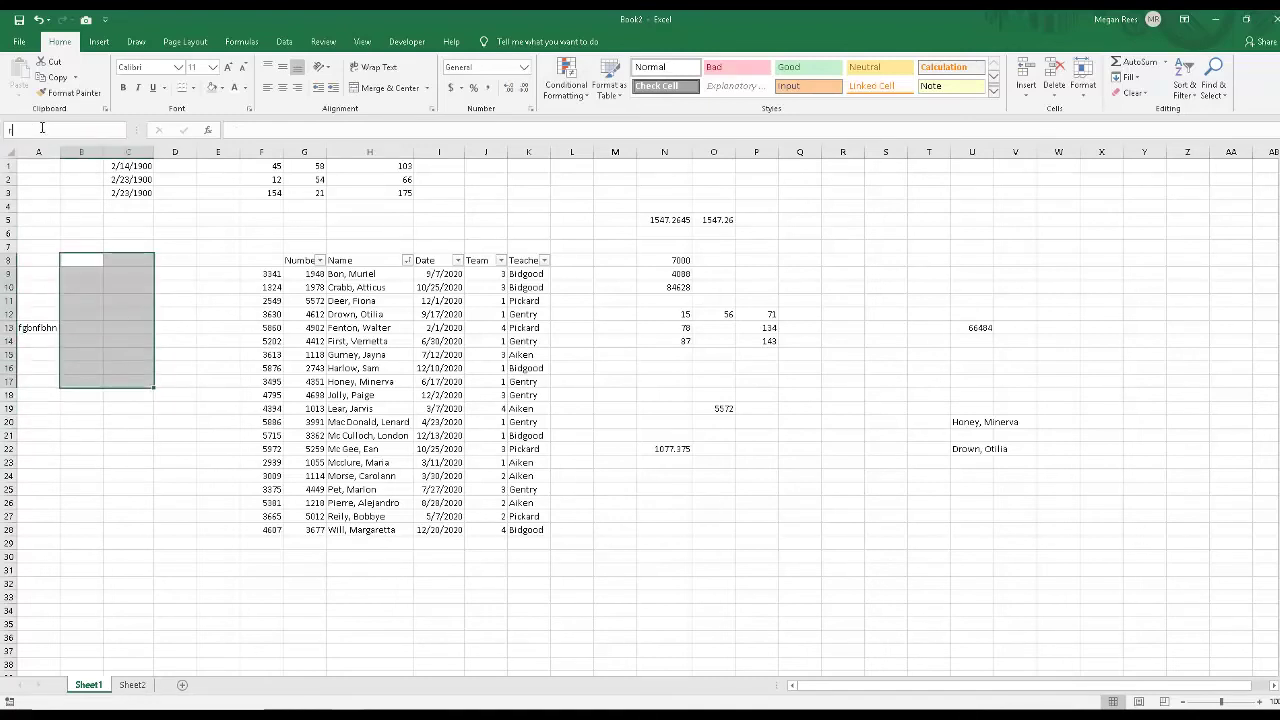
type("gerg")
Recall the named range rgerg from the list of names, including from a different active cell
left_click(124, 130)
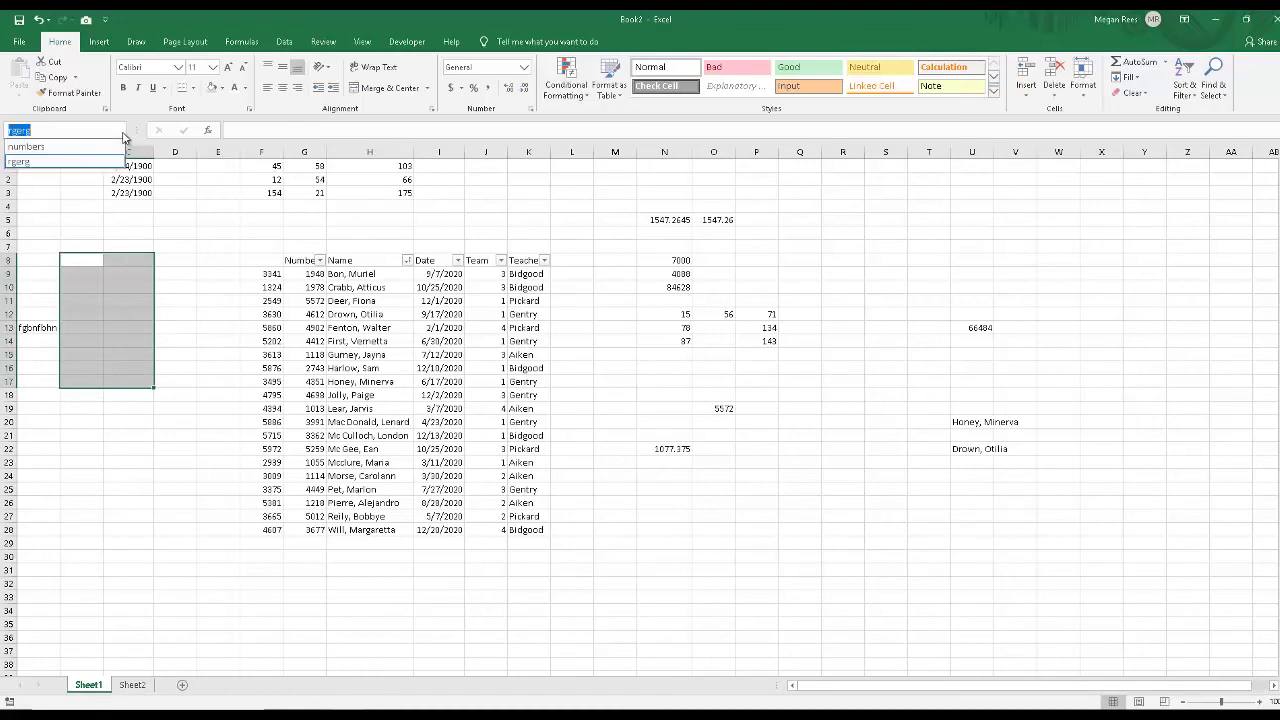
left_click(51, 162)
left_click(198, 327)
left_click(177, 298)
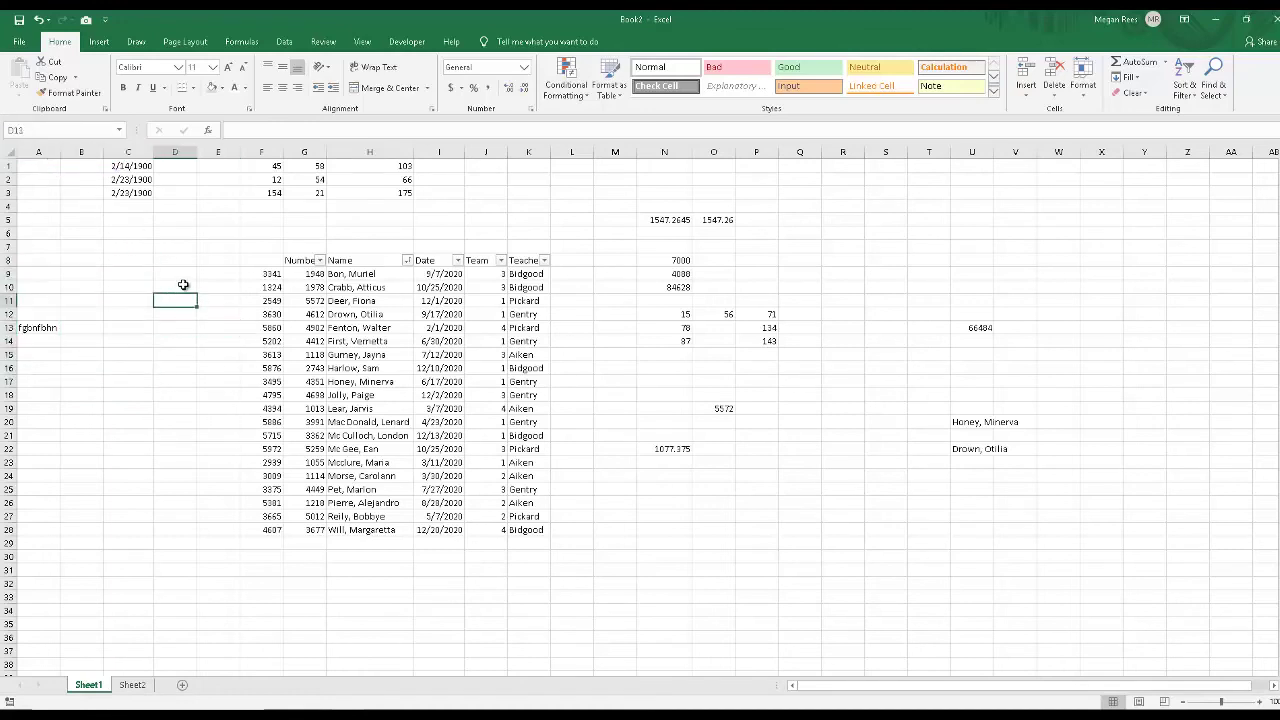
left_click(184, 287)
left_click(310, 314)
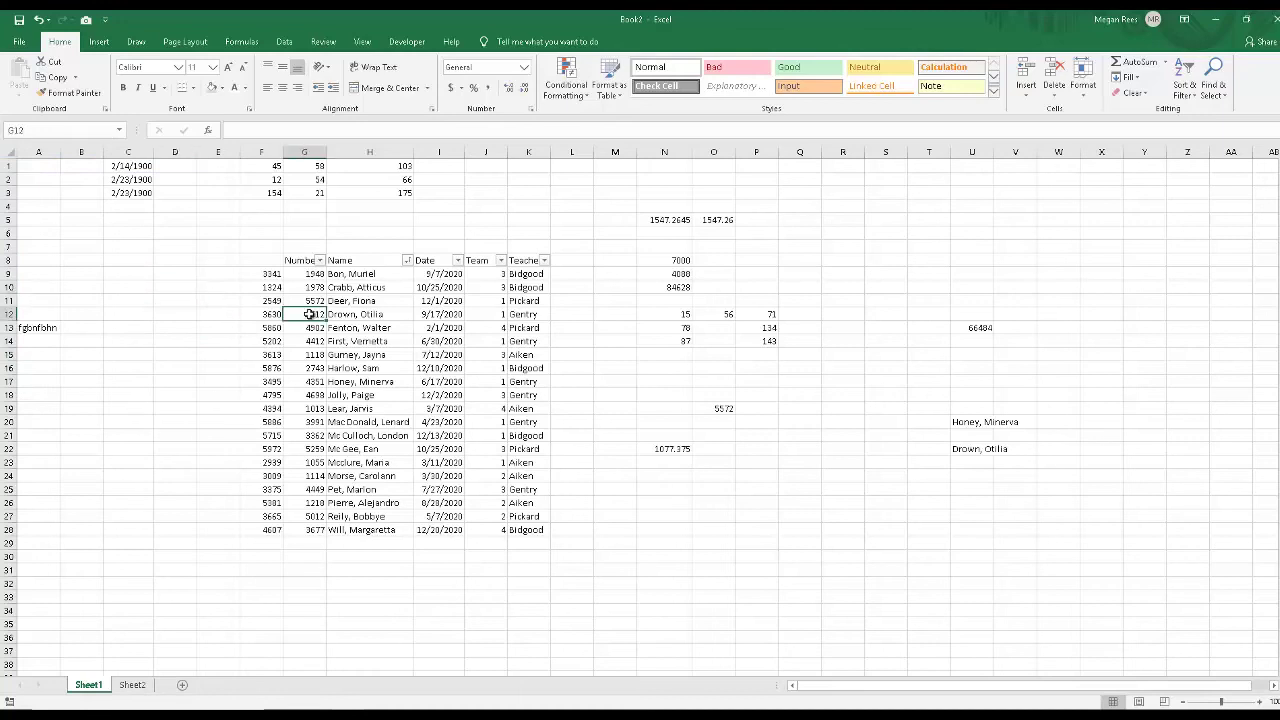
left_click(120, 314)
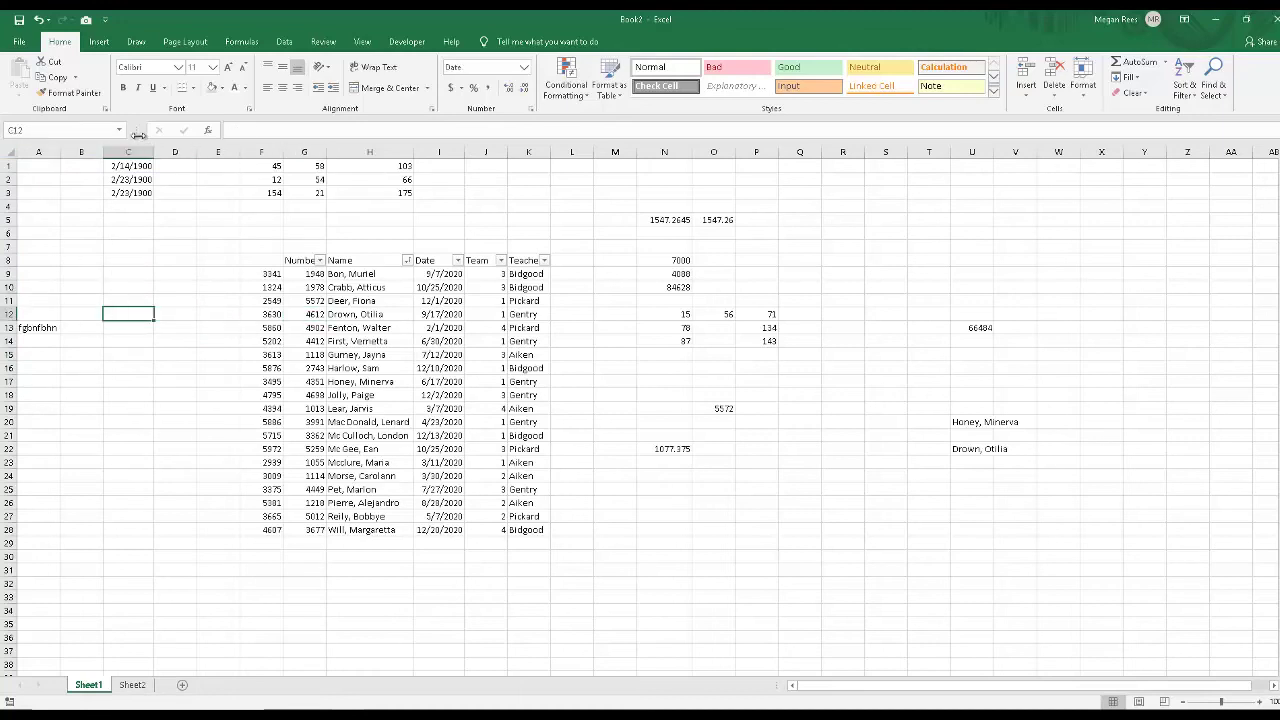
left_click(119, 130)
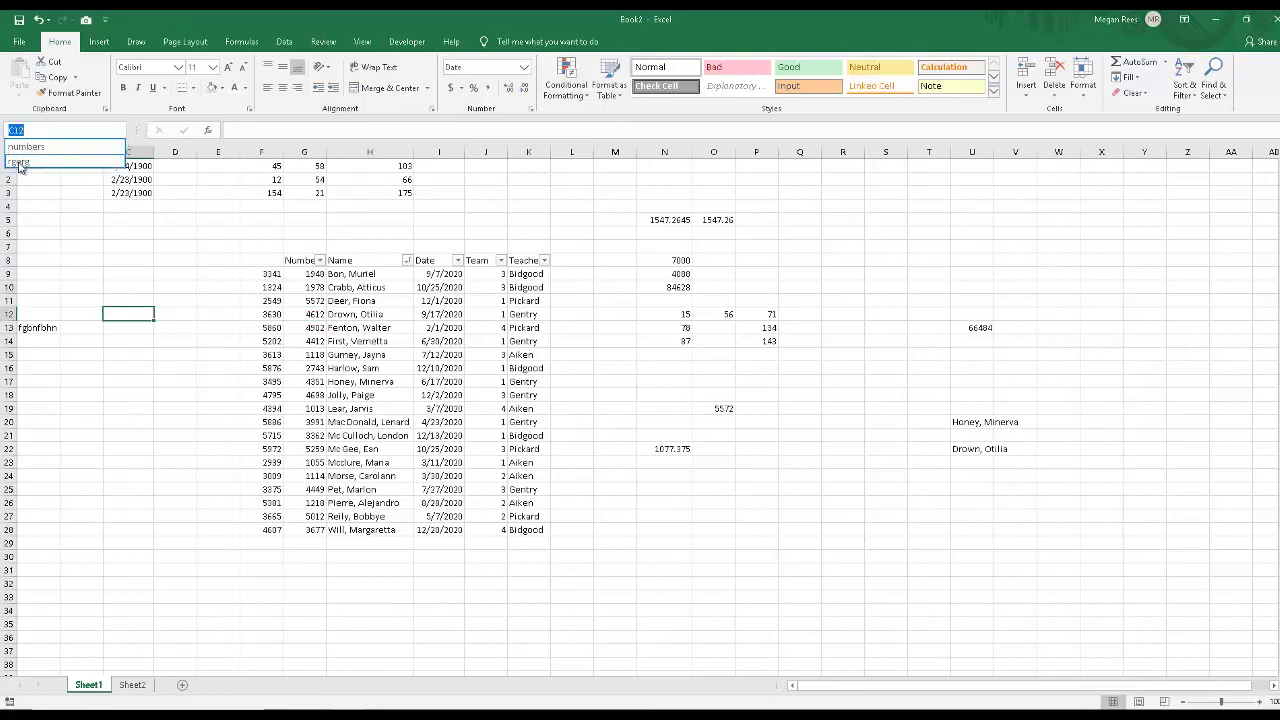
left_click(24, 161)
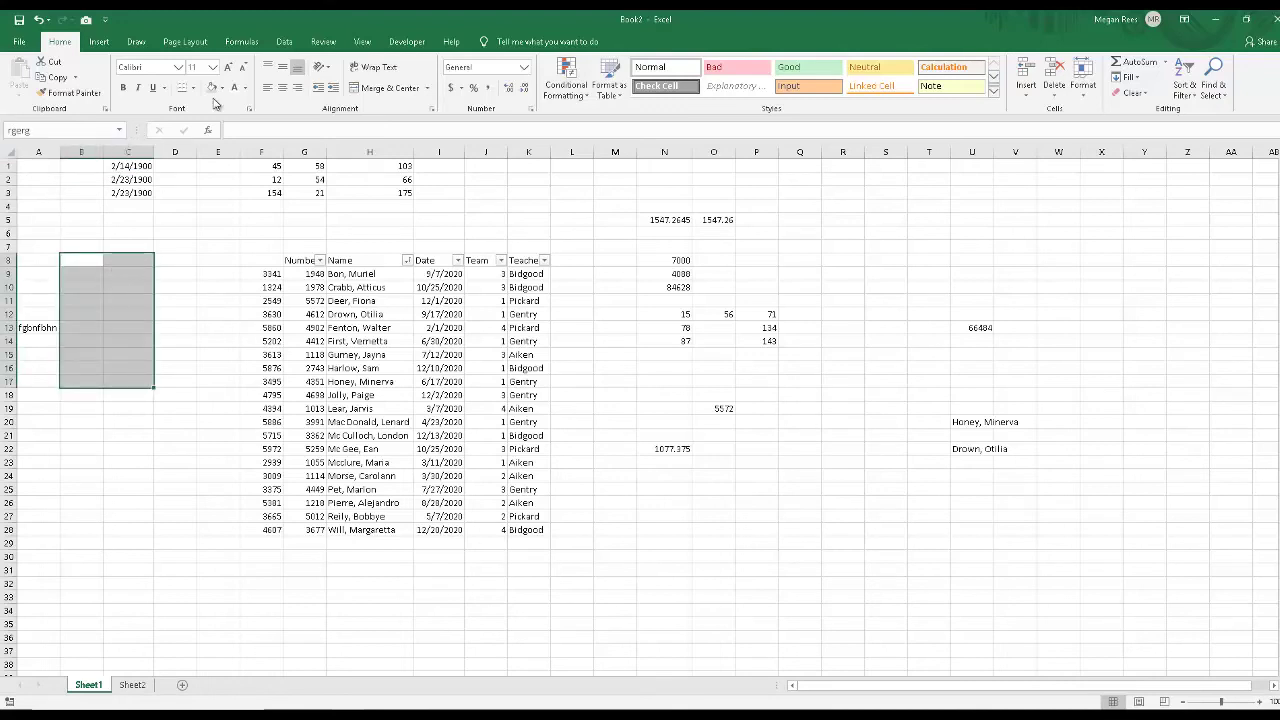
Delete the named range rgerg from the workbook's defined names
left_click(288, 41)
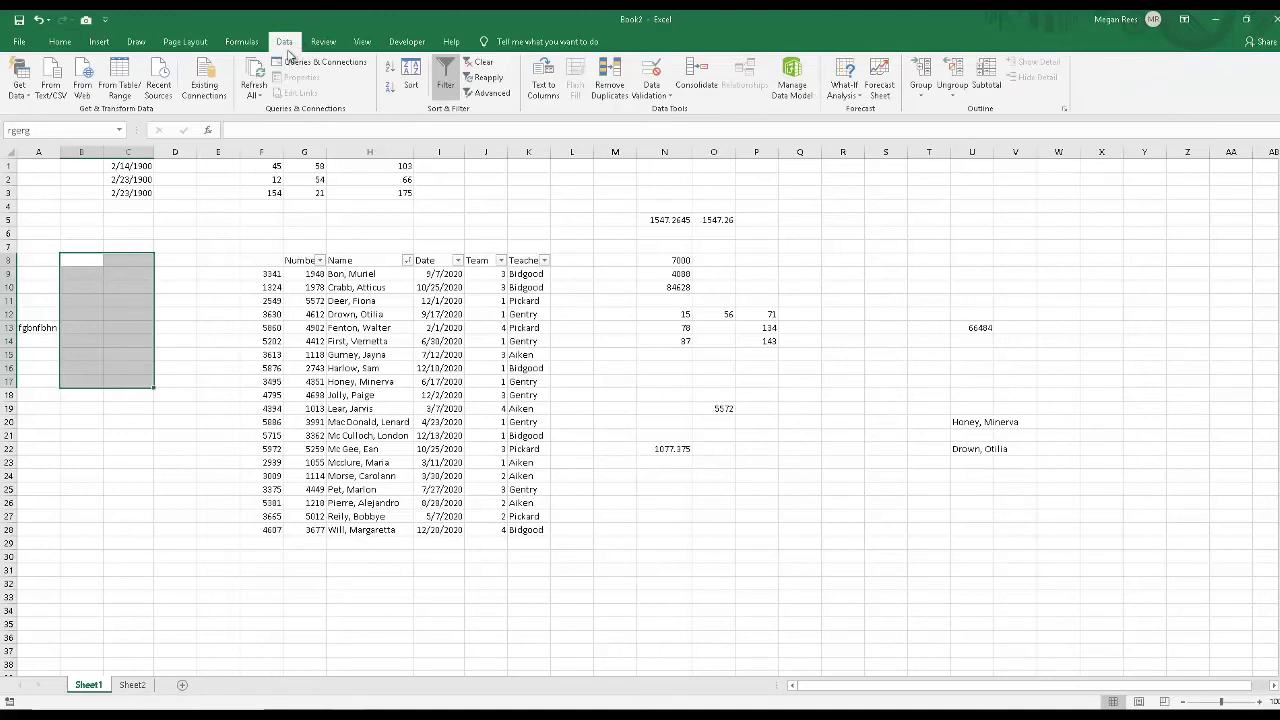
left_click(241, 43)
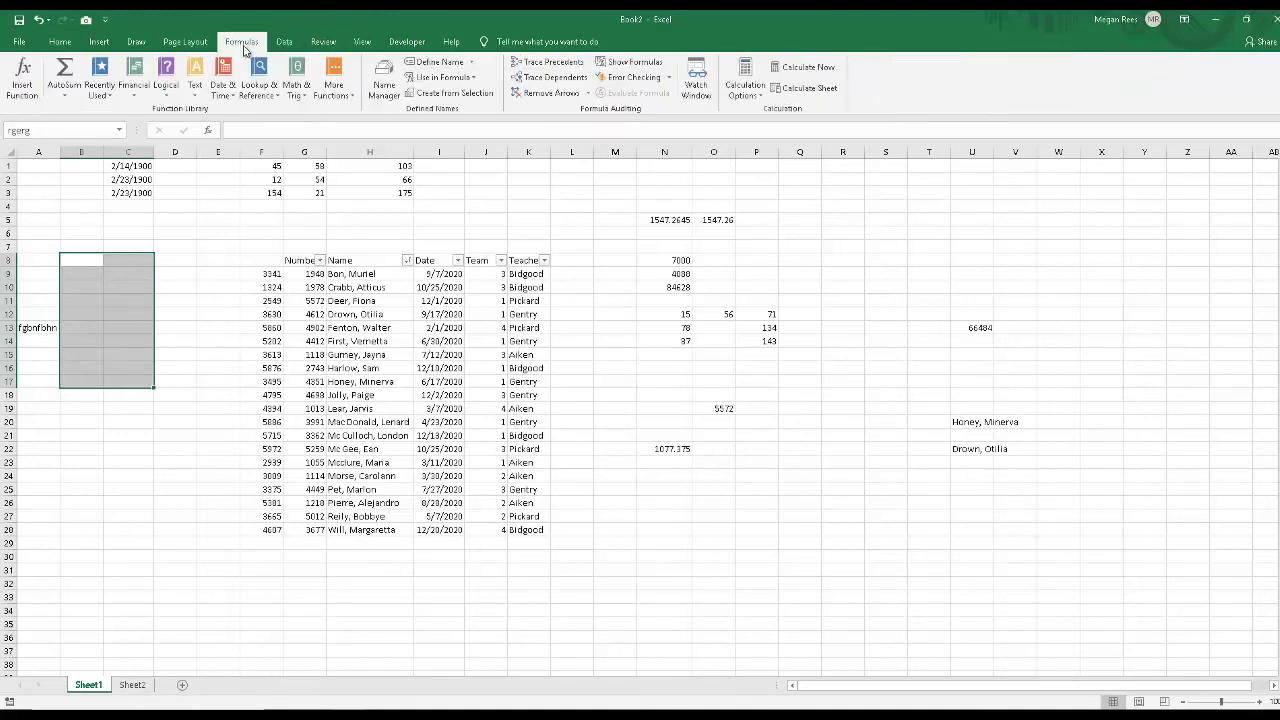
left_click(398, 90)
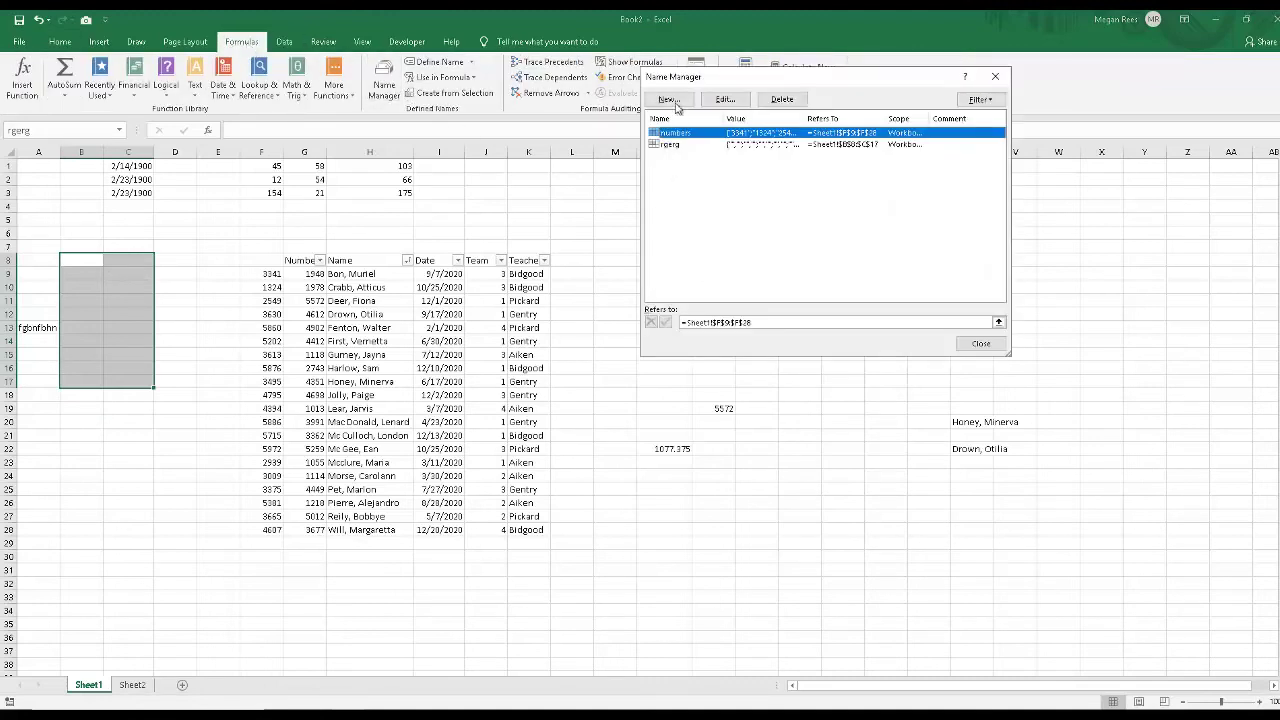
left_click(671, 147)
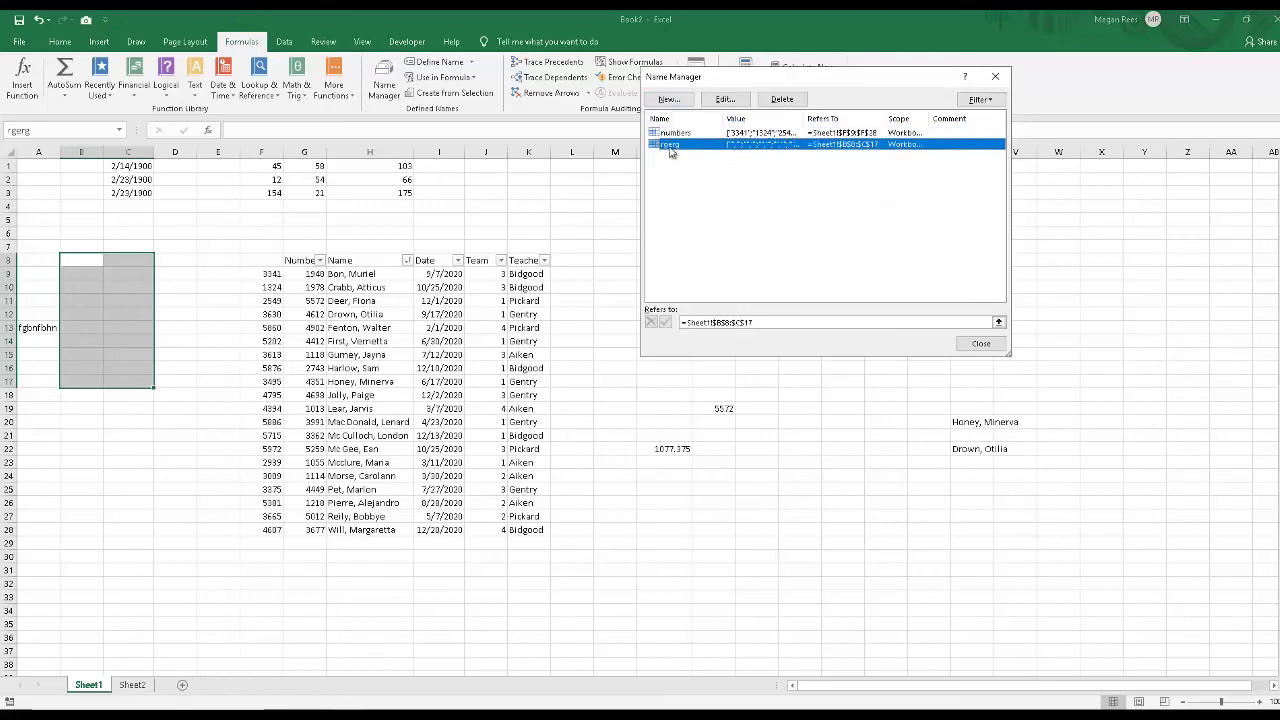
left_click(782, 99)
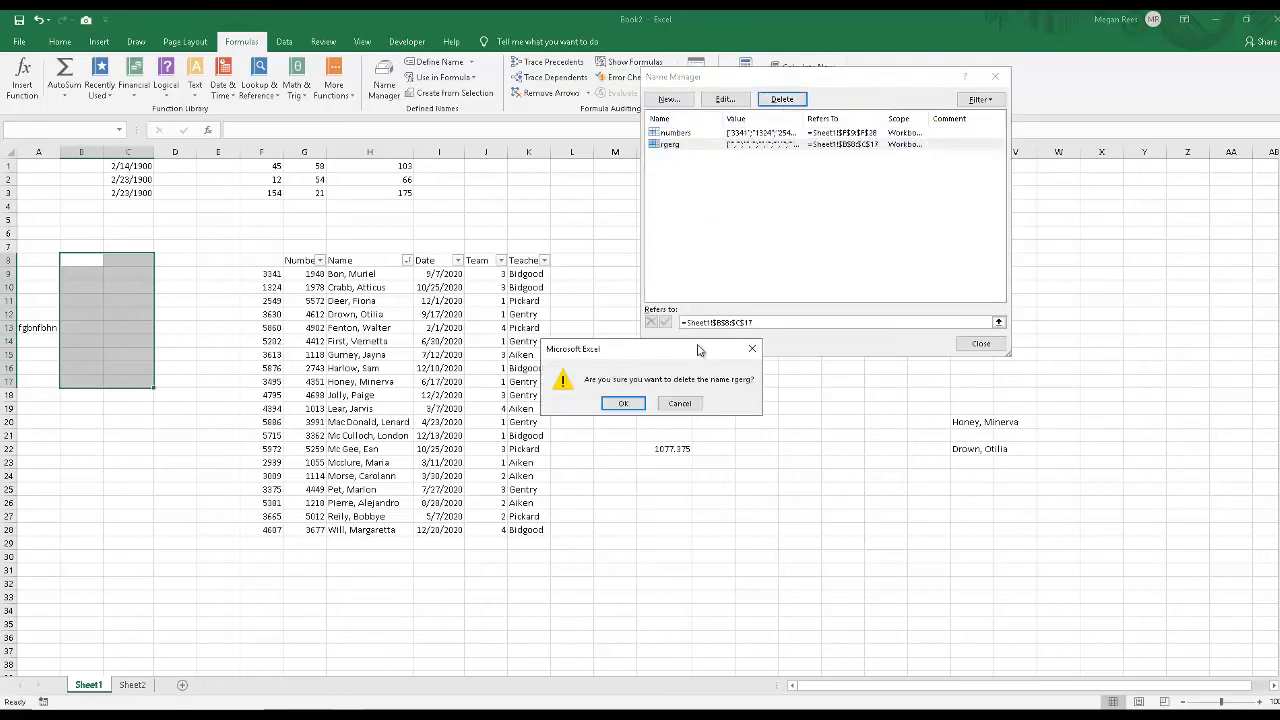
left_click(628, 401)
left_click(980, 343)
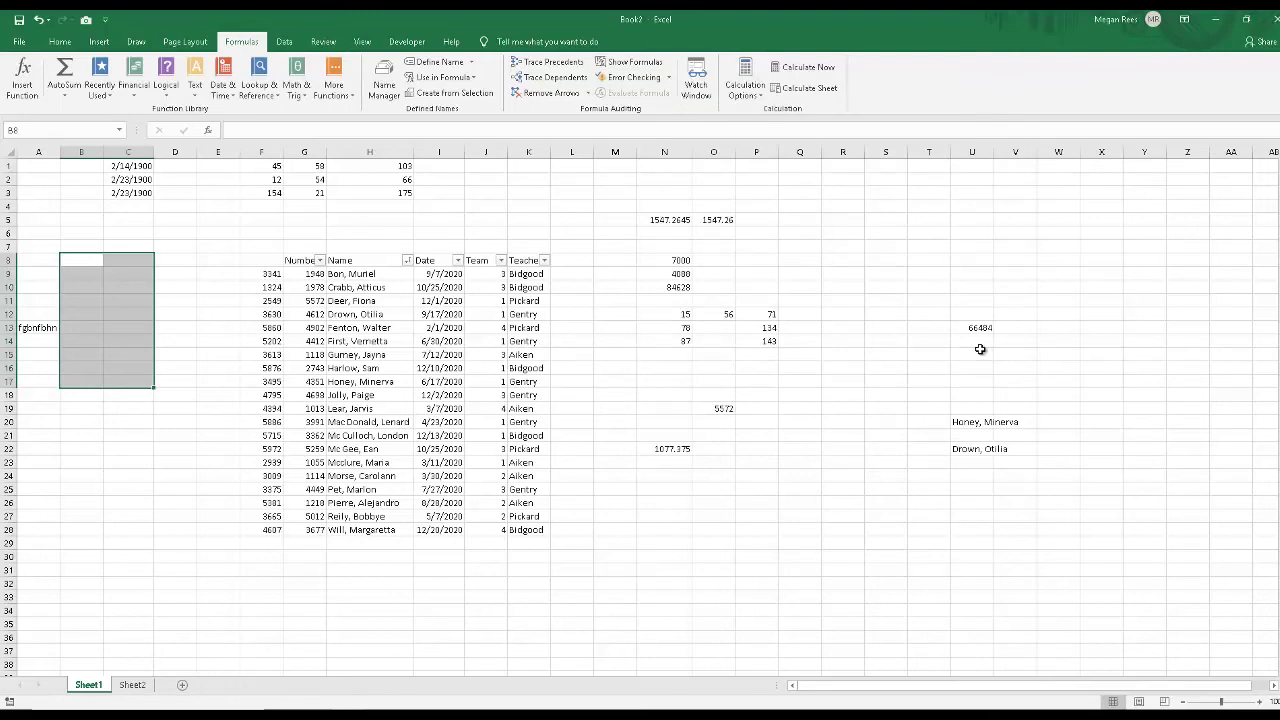
Define the name range2 for the Number column values in G9:G28
left_click_drag(411, 269, 403, 263)
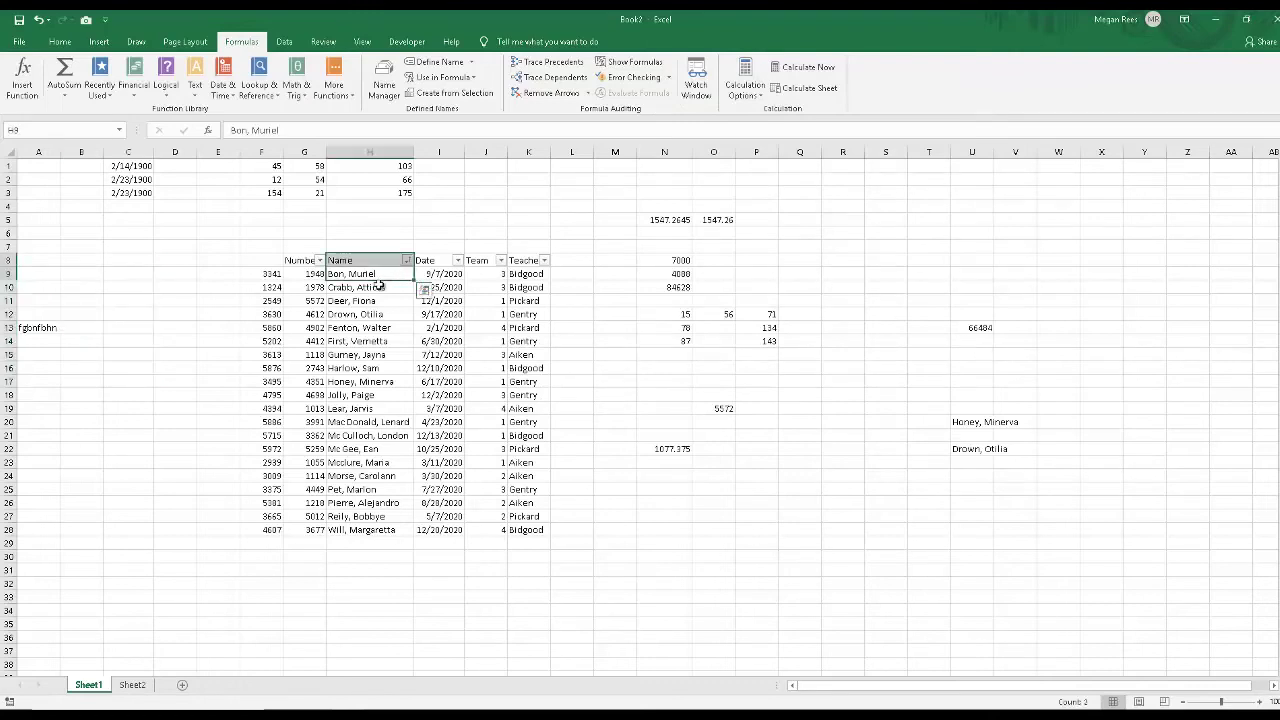
left_click(377, 286)
left_click_drag(310, 274, 315, 530)
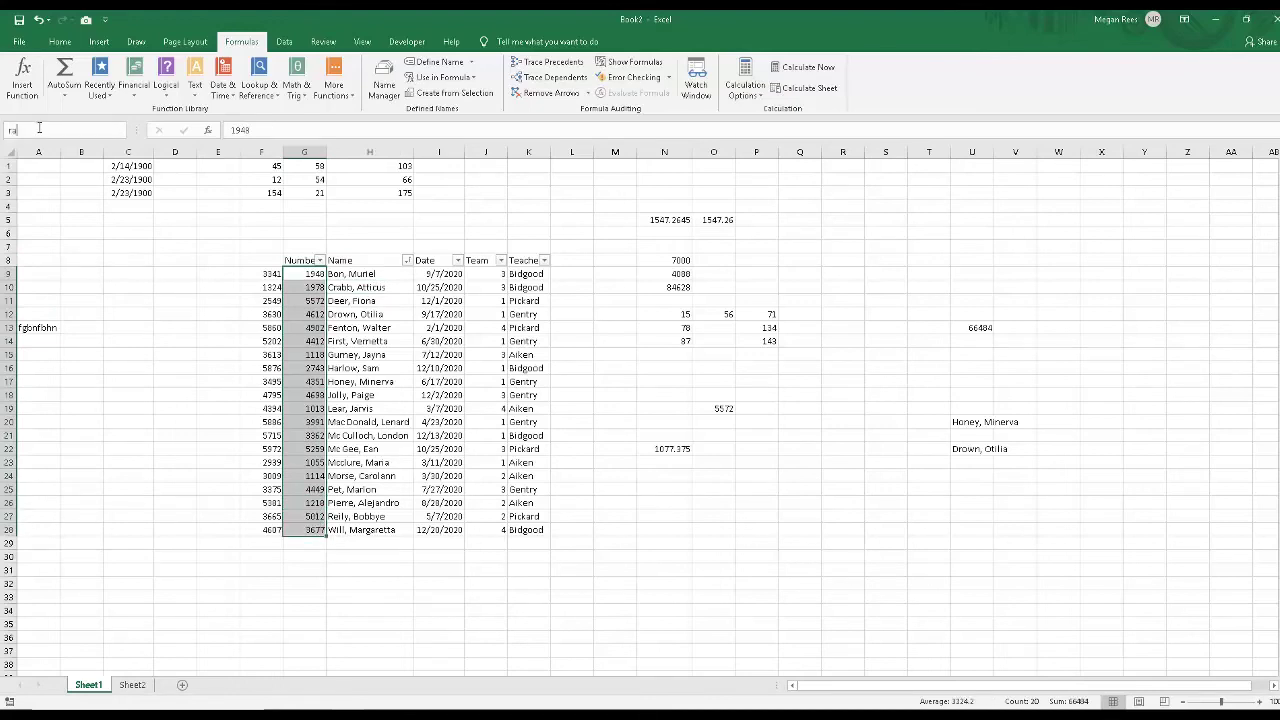
left_click(39, 127)
type("range2")
key("Return")
Recall the named range range2 from the list of names
left_click(119, 130)
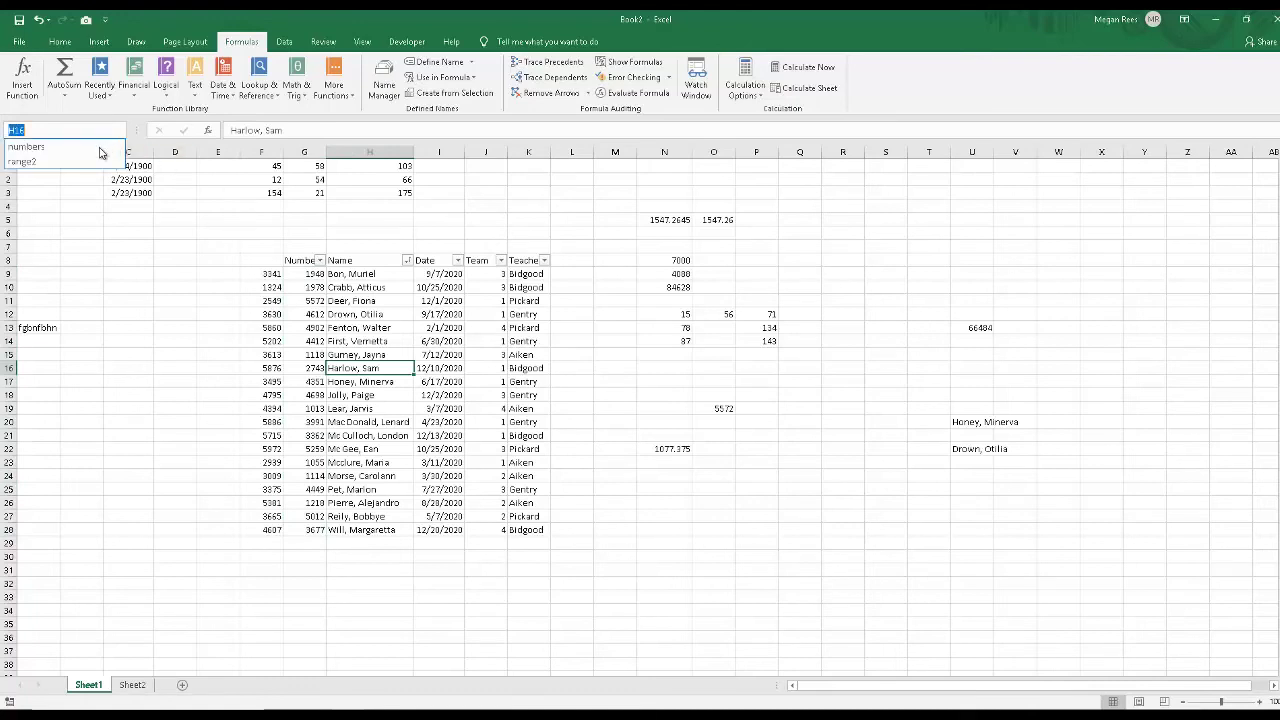
left_click(88, 150)
left_click(119, 130)
left_click(40, 162)
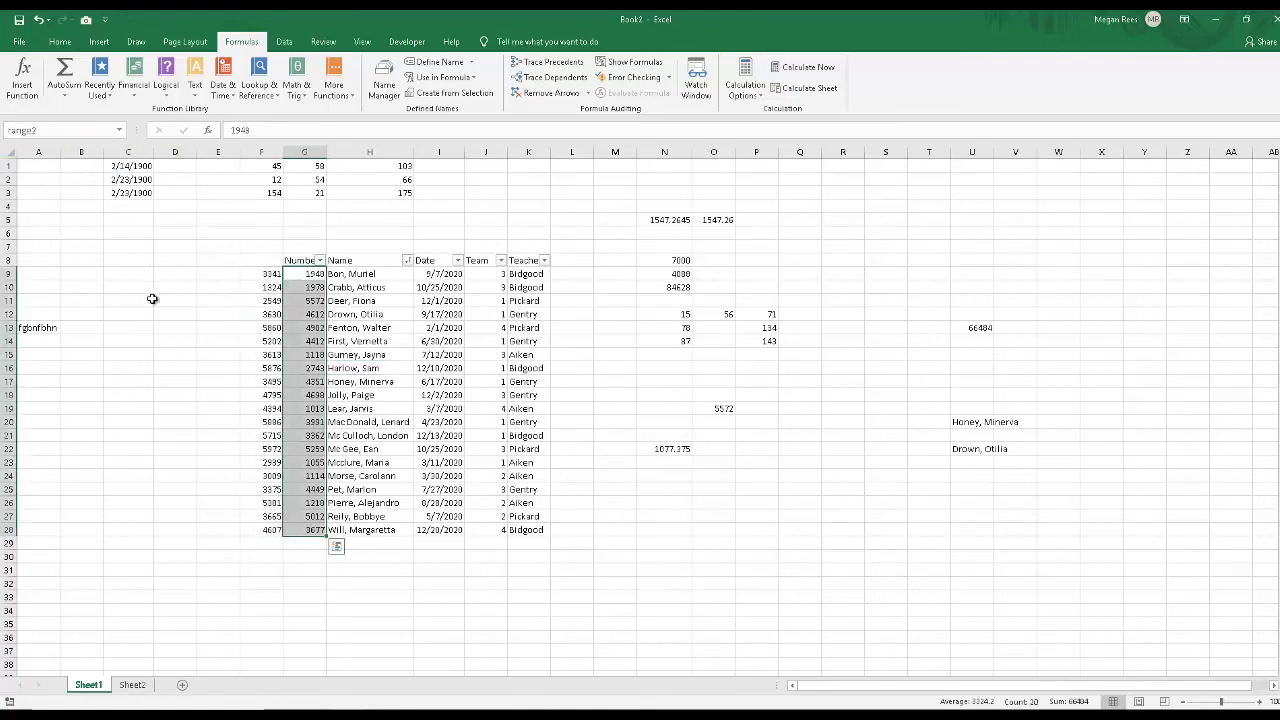
Enter a SUM formula in D18 that adds the named ranges range2 and numbers
left_click(163, 395)
type("s")
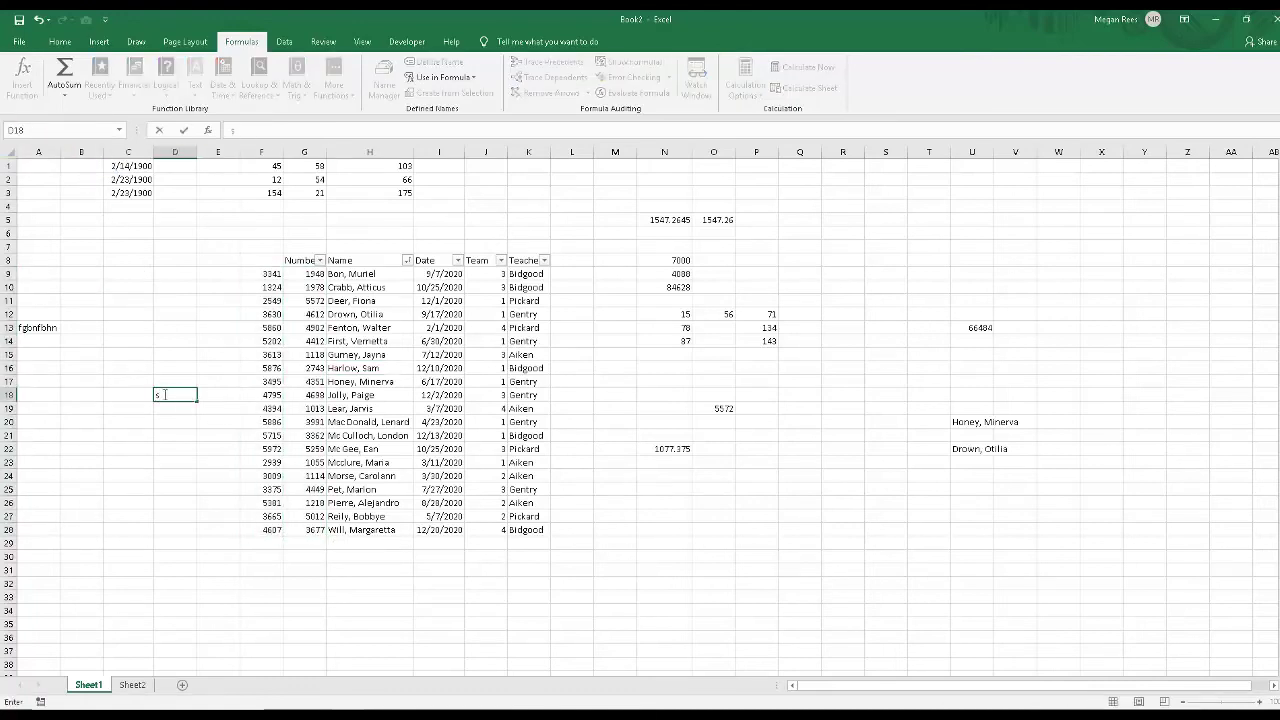
key("BackSpace")
type("=sum")
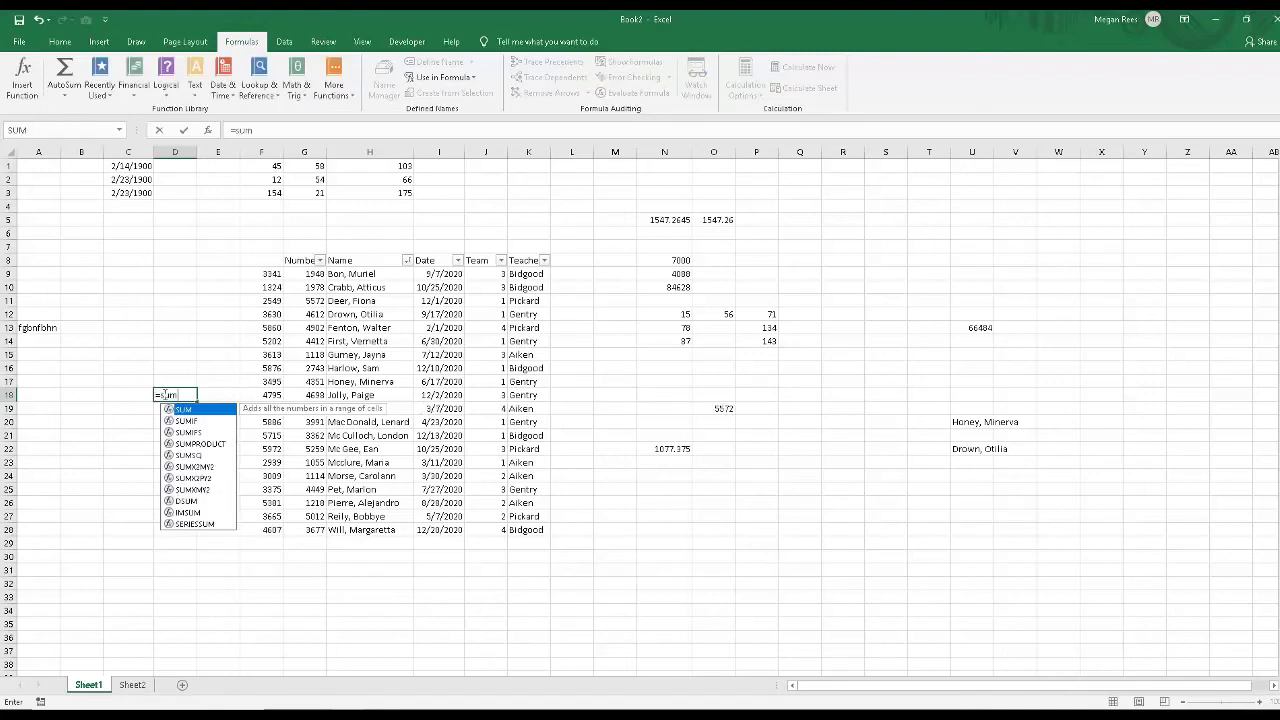
type("(range2")
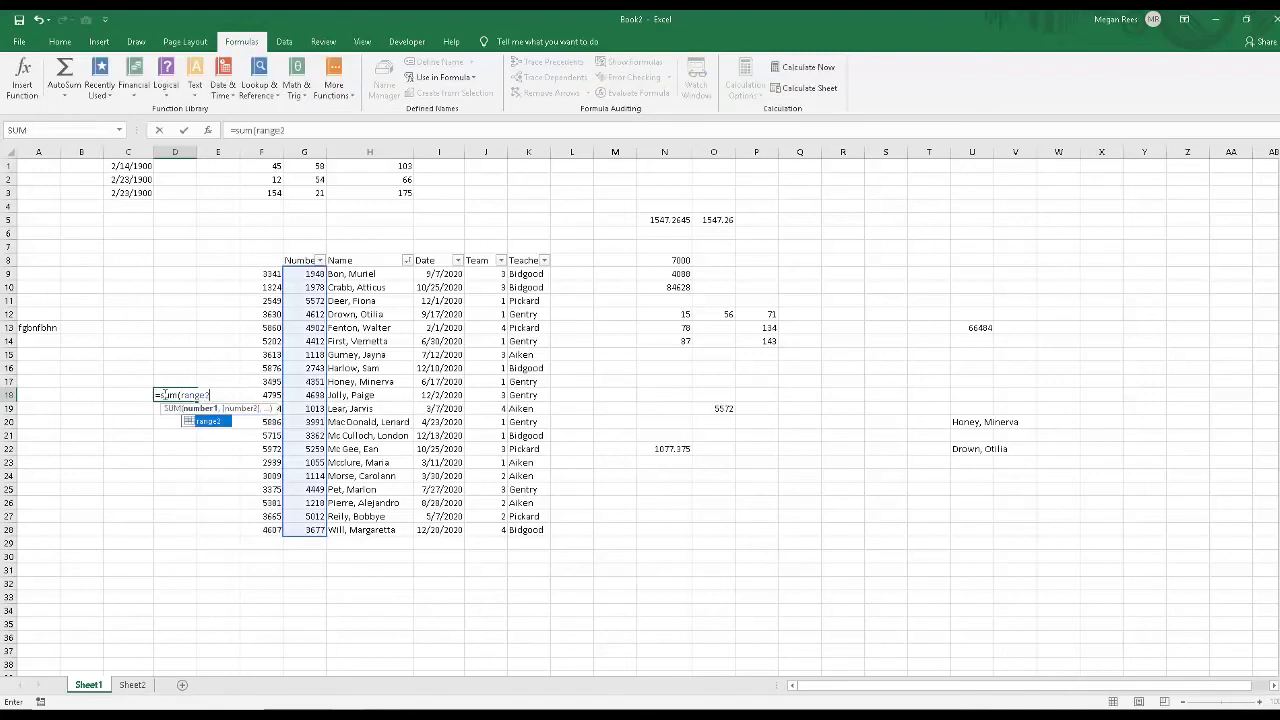
type(",range1)")
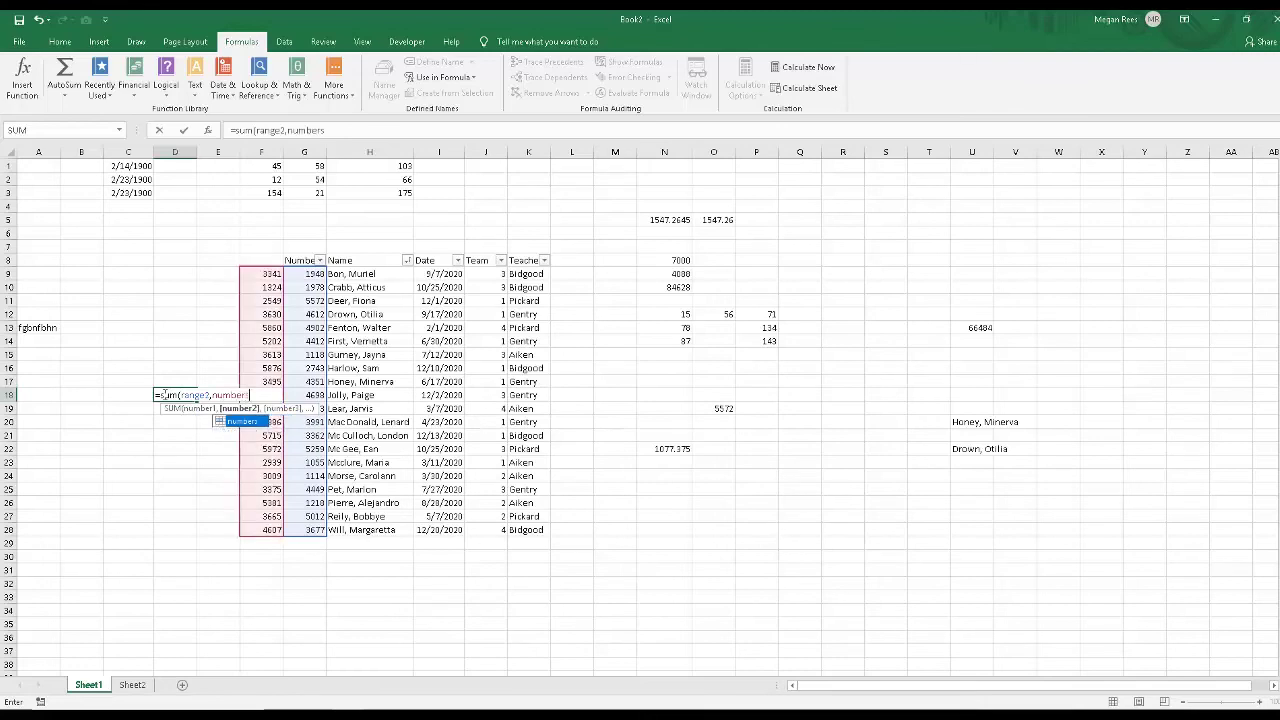
key("Return")
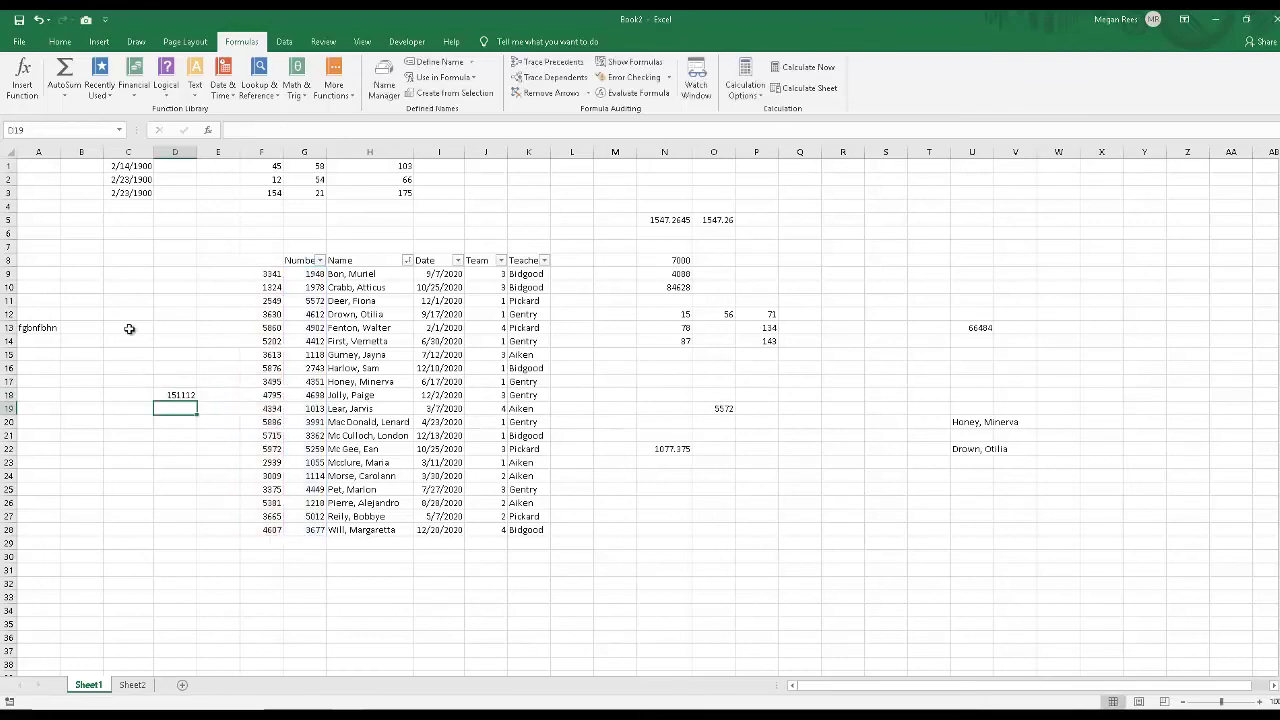
Review the total in D18 and its source numbers in column F, and look over the list on Sheet2
left_click(166, 393)
left_click_drag(250, 274, 263, 500)
left_click(203, 433)
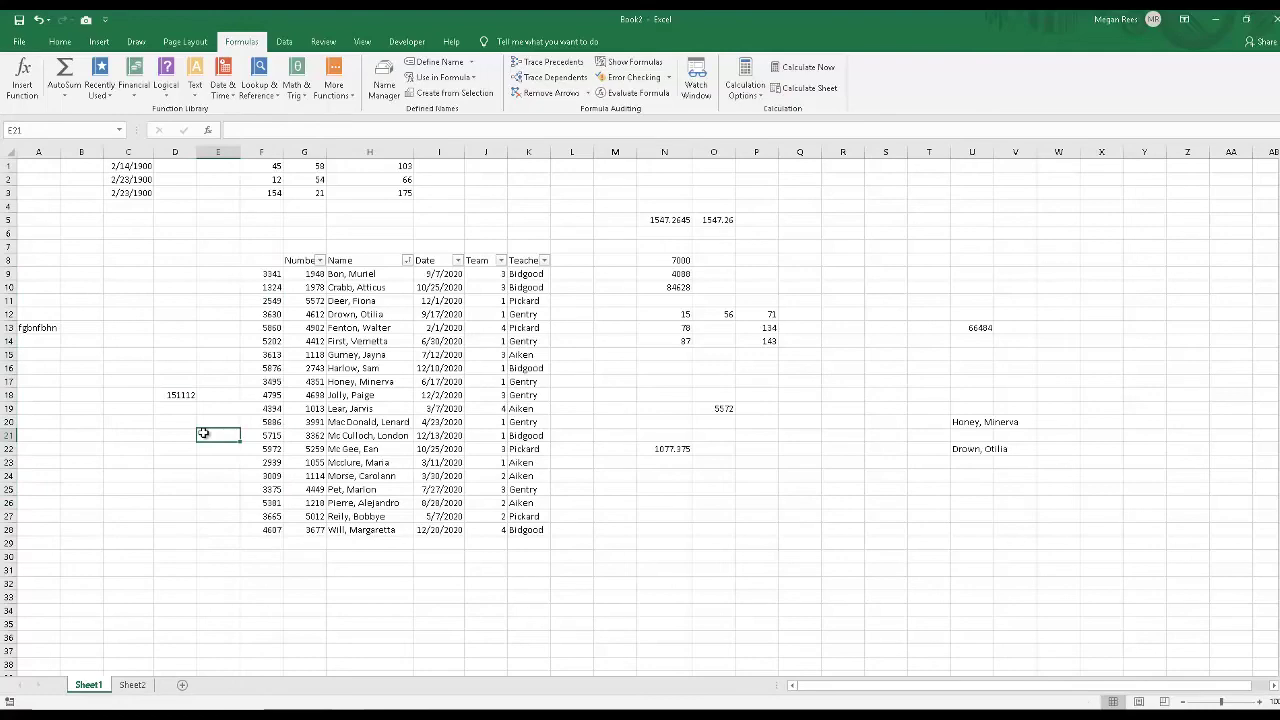
left_click(131, 686)
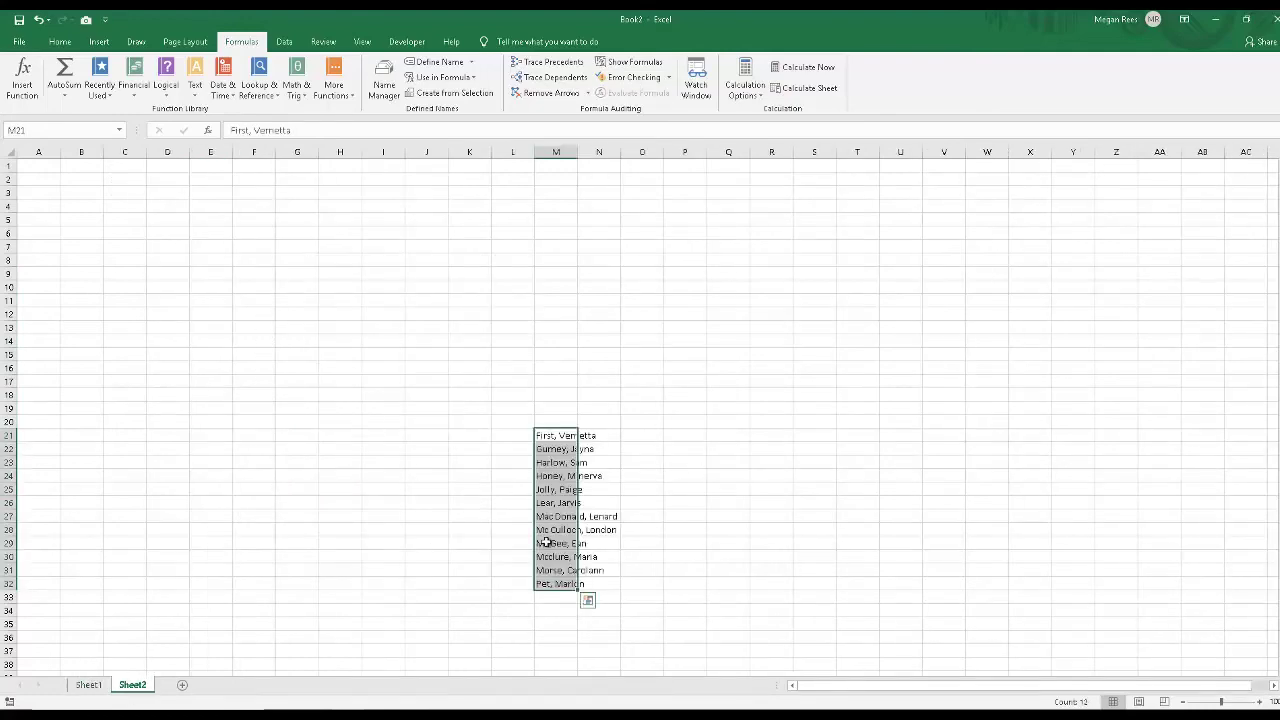
left_click(545, 541)
left_click(90, 686)
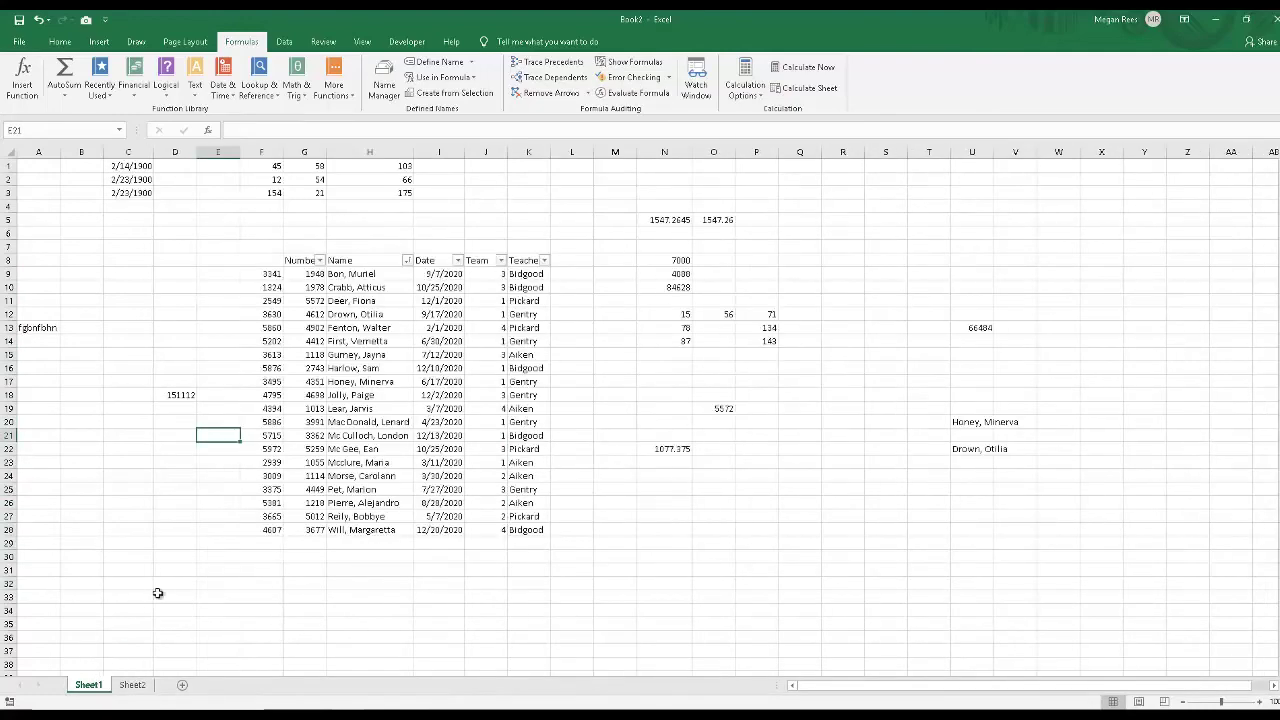
left_click(227, 516)
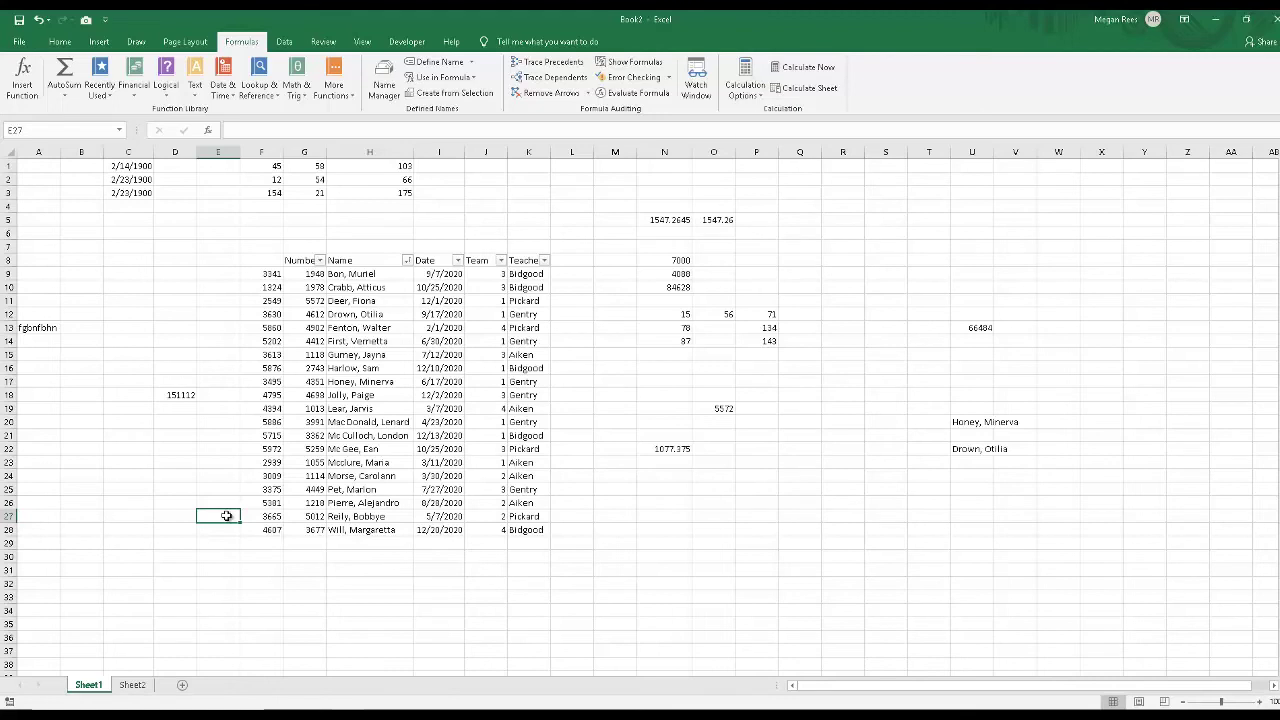
Fill the SUM formula from D18 down to D21, and clear the filled cells
left_click(194, 395)
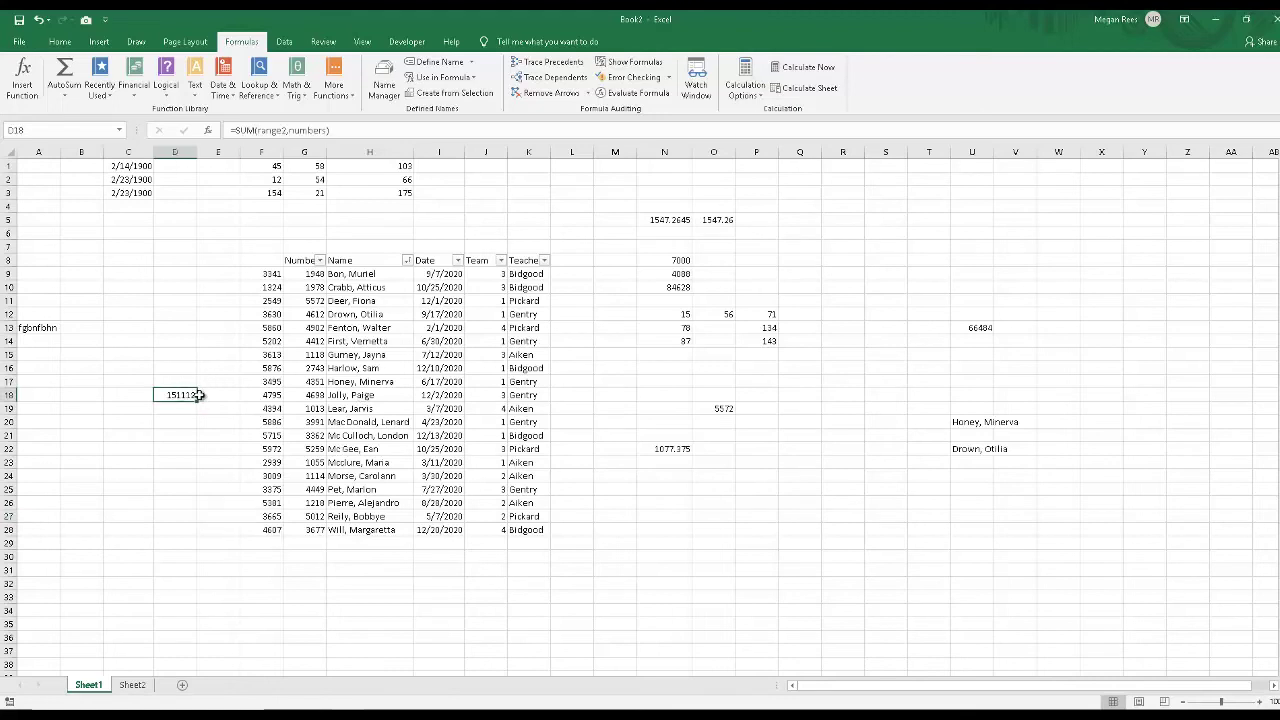
left_click_drag(197, 400, 197, 440)
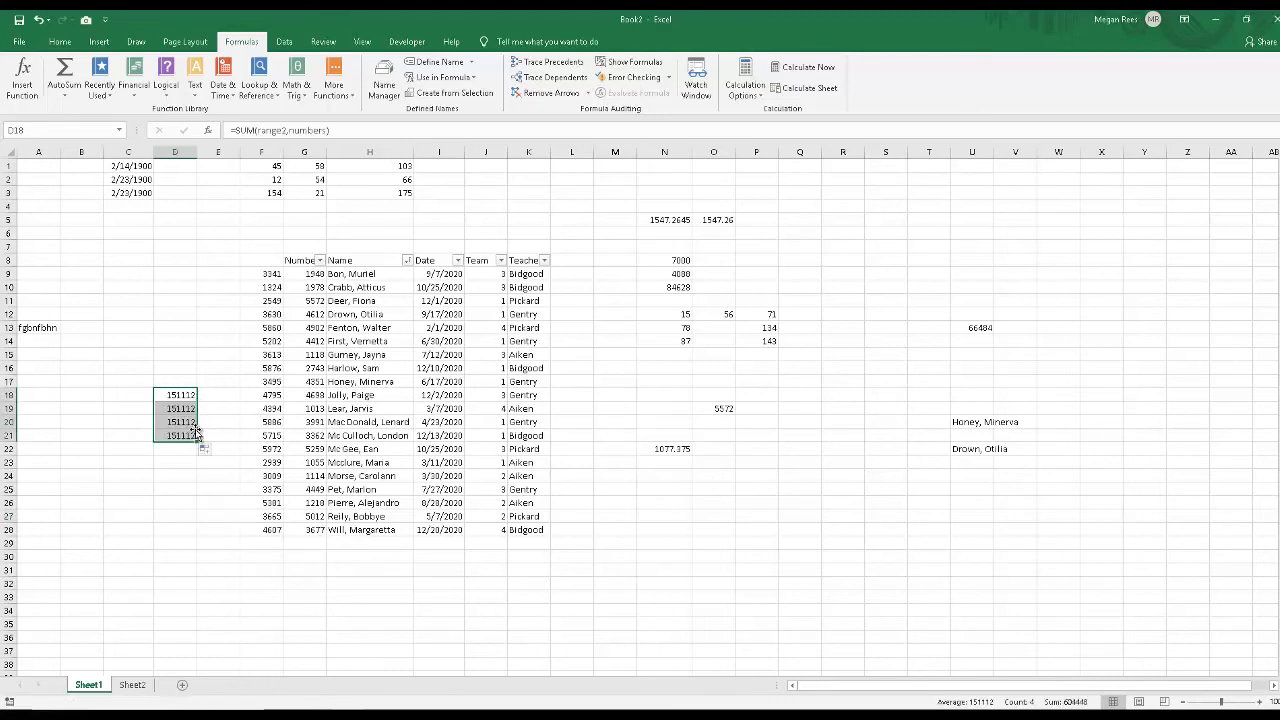
key("Delete")
Enter the numbers 45, 54, 54 and 4 in D18:D21
left_click(183, 393)
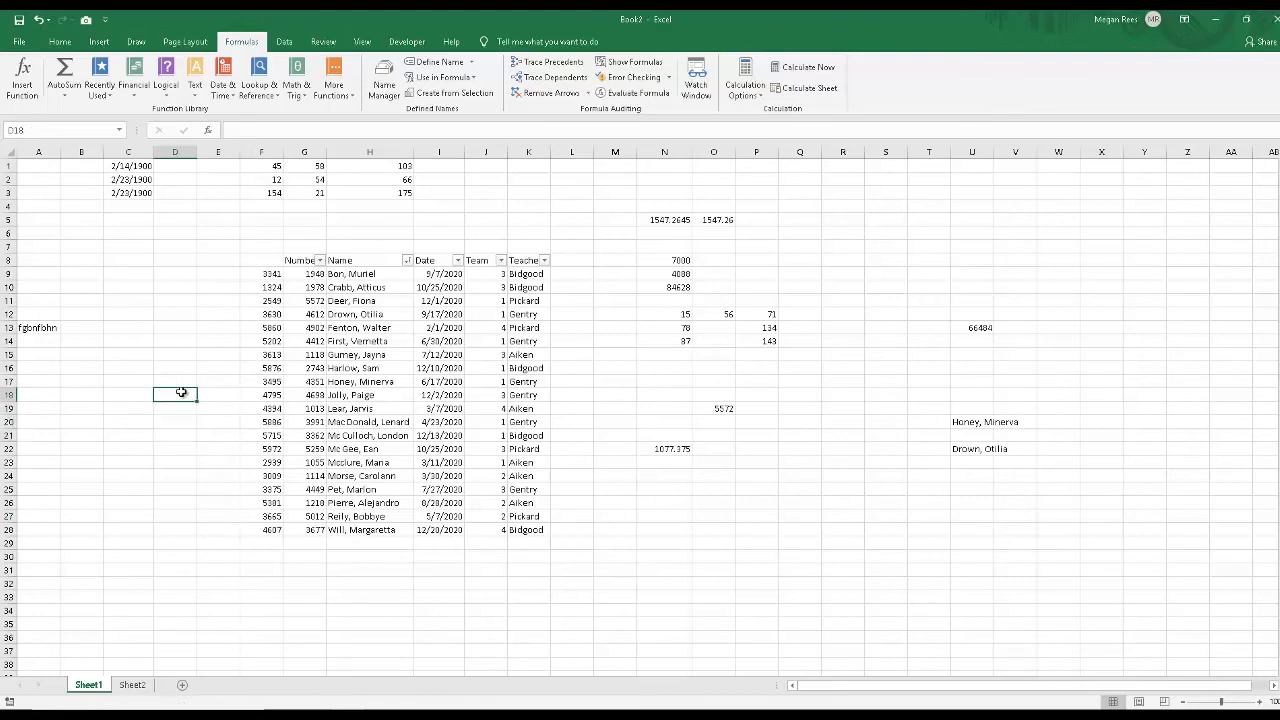
type("45")
key("Return")
type("54")
key("Return")
type("54")
key("Return")
type("4")
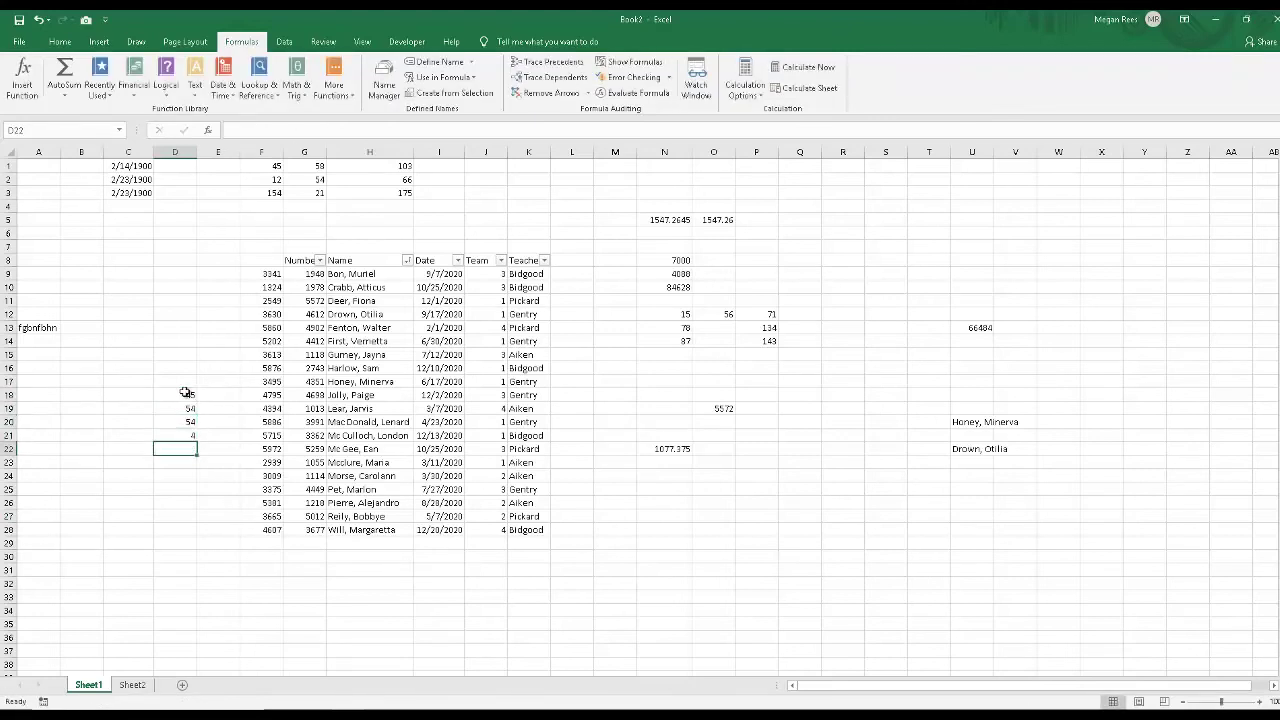
Multiply D18 by the sum of range2 in E18, and fill the formula down to E21
left_click(241, 401)
left_click(225, 399)
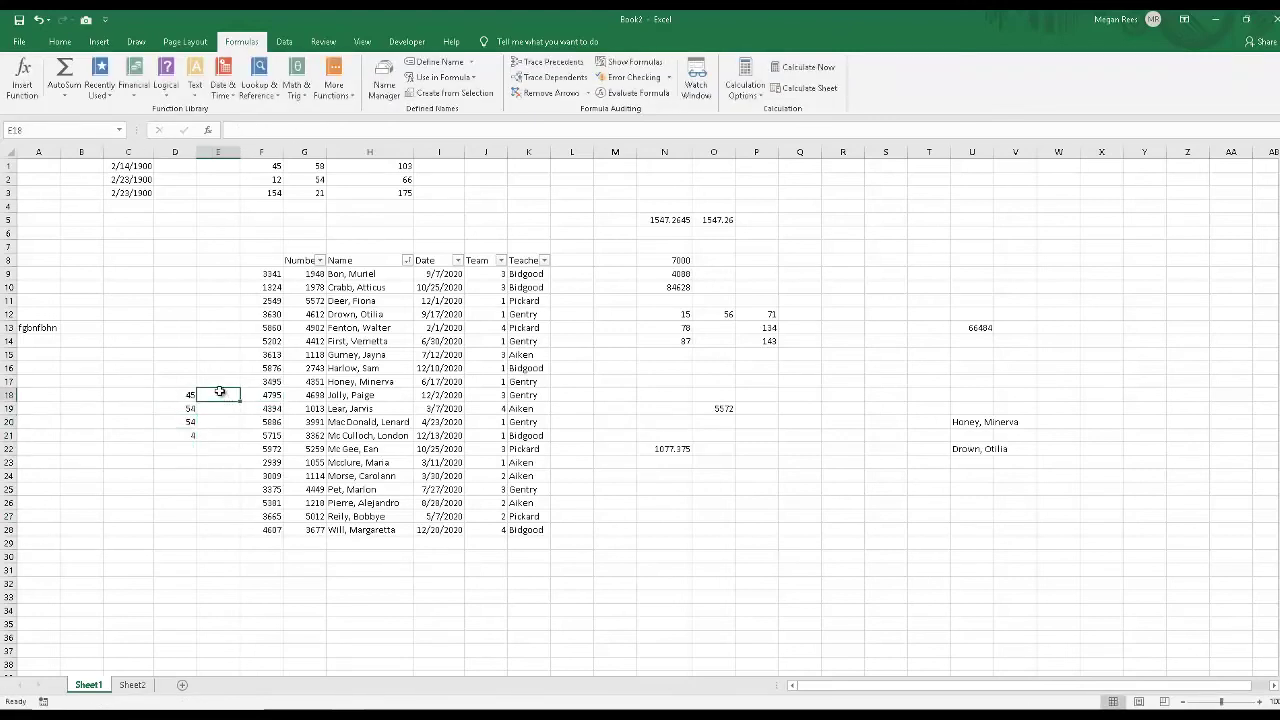
type("=")
left_click(166, 397)
type("*")
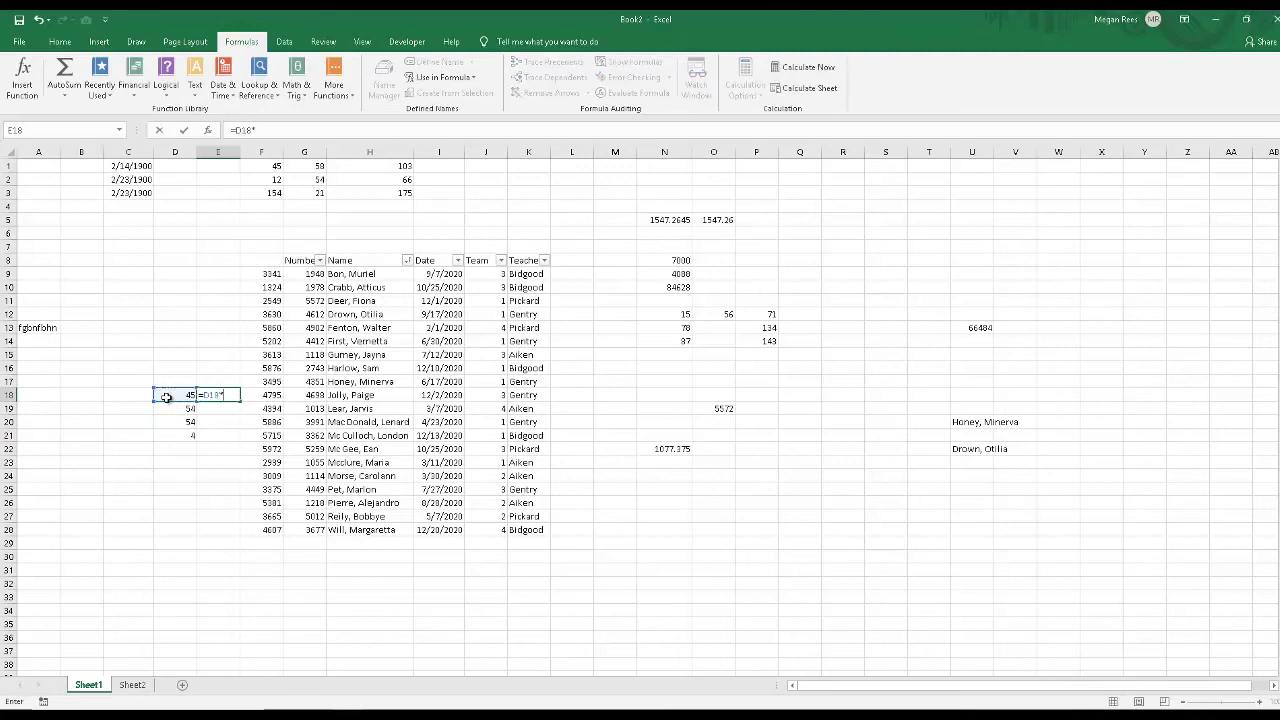
type("sd8")
key("BackSpace")
type("um(range1")
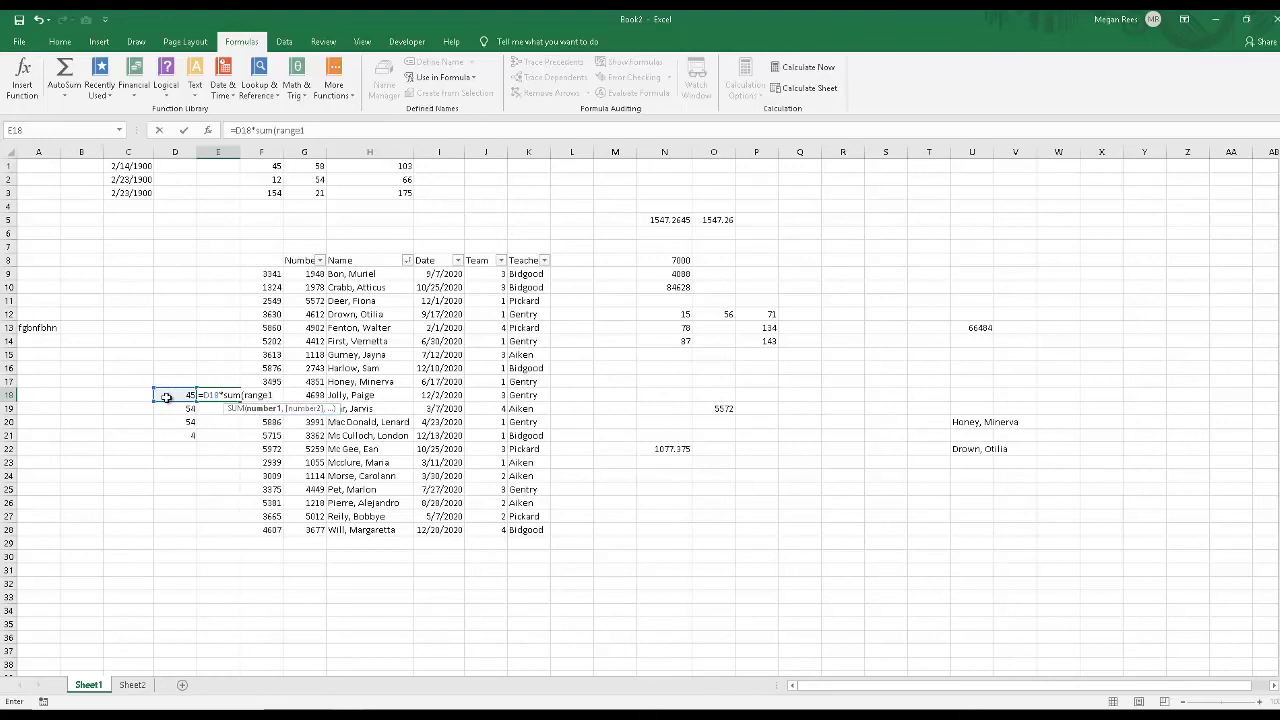
key("BackSpace")
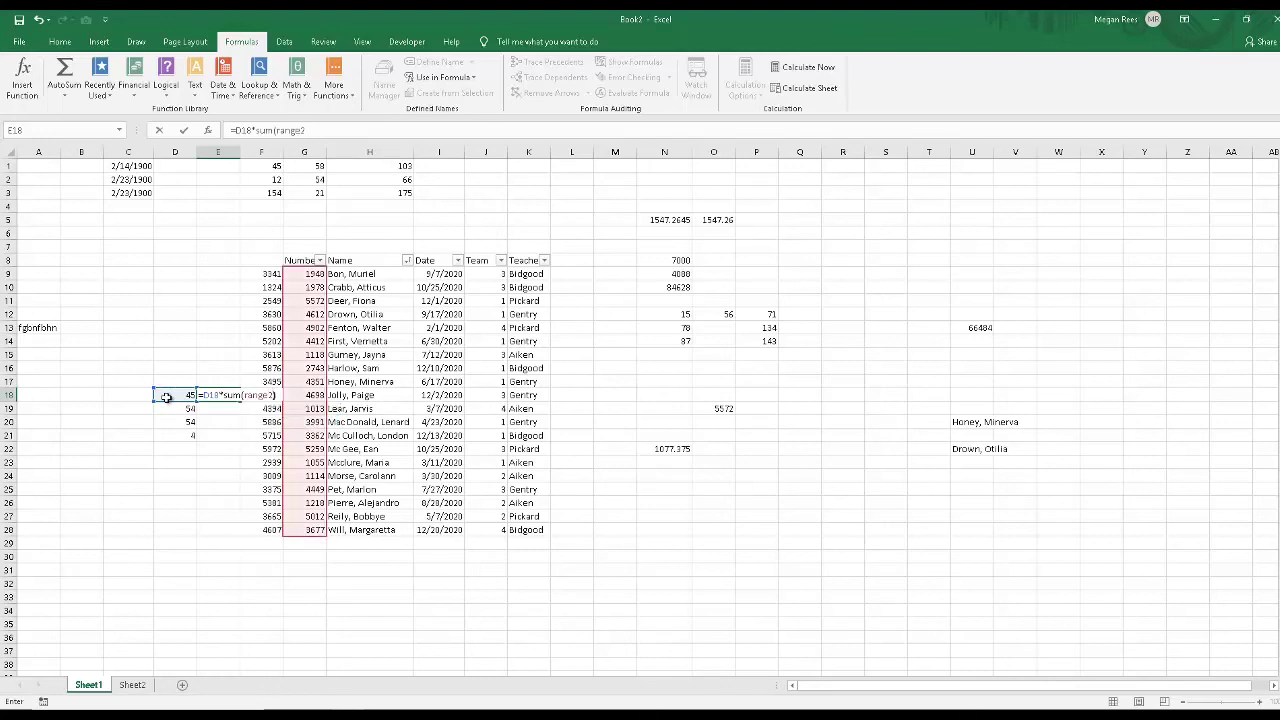
type(")")
key("Return")
left_click(207, 396)
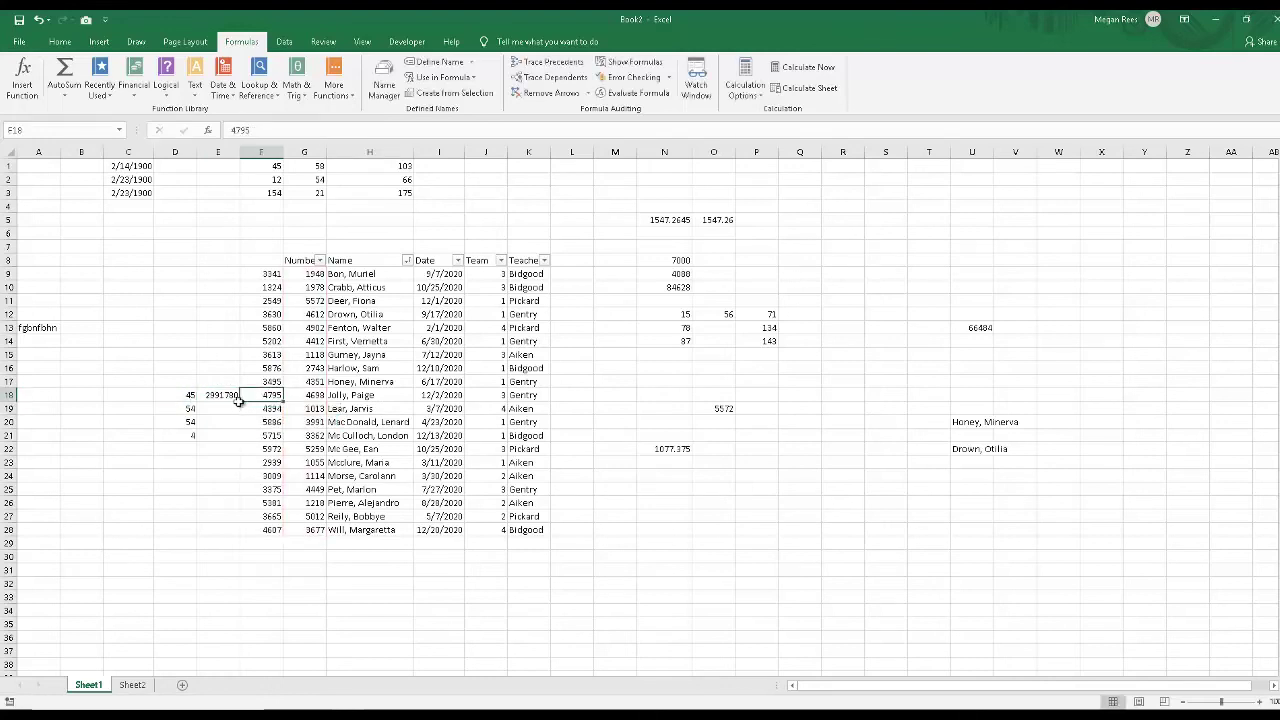
left_click_drag(240, 402, 238, 440)
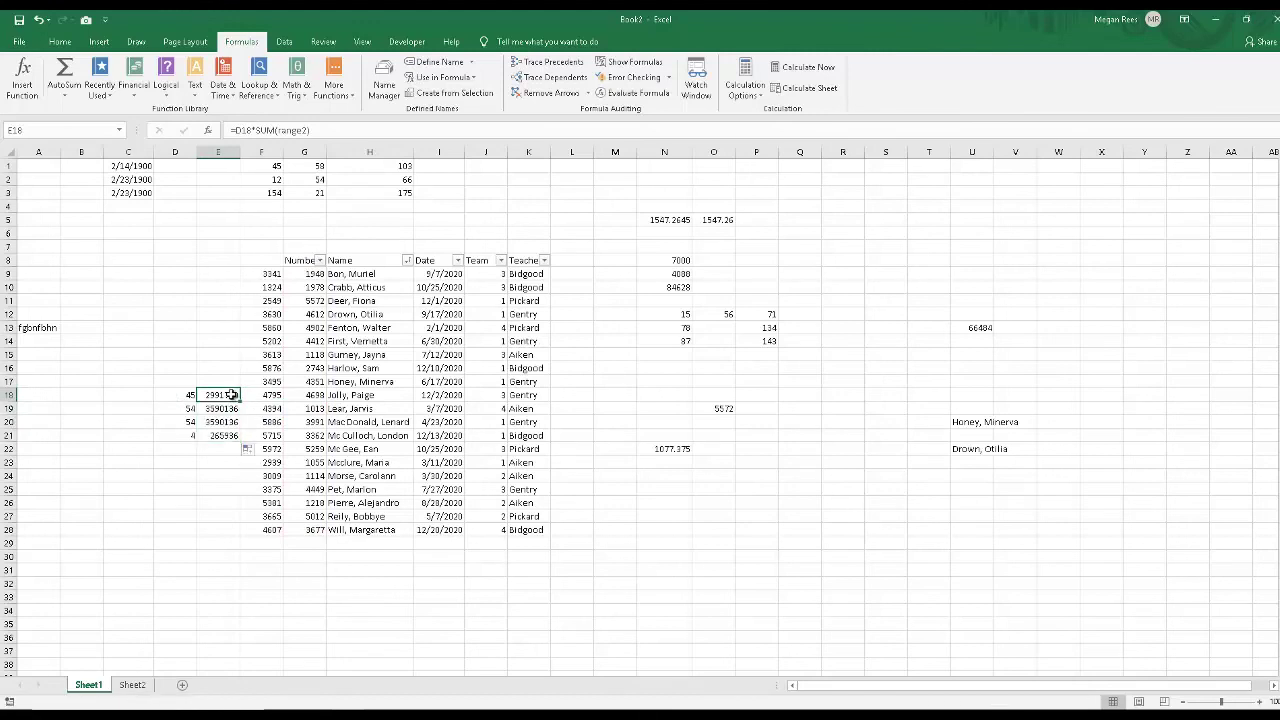
Compare the formulas in E18:E21, checking the relative cell reference and the named range in each row
key("Down")
key("Down")
key("Down")
key("Up")
key("Up")
key("Up")
key("Down")
key("Down")
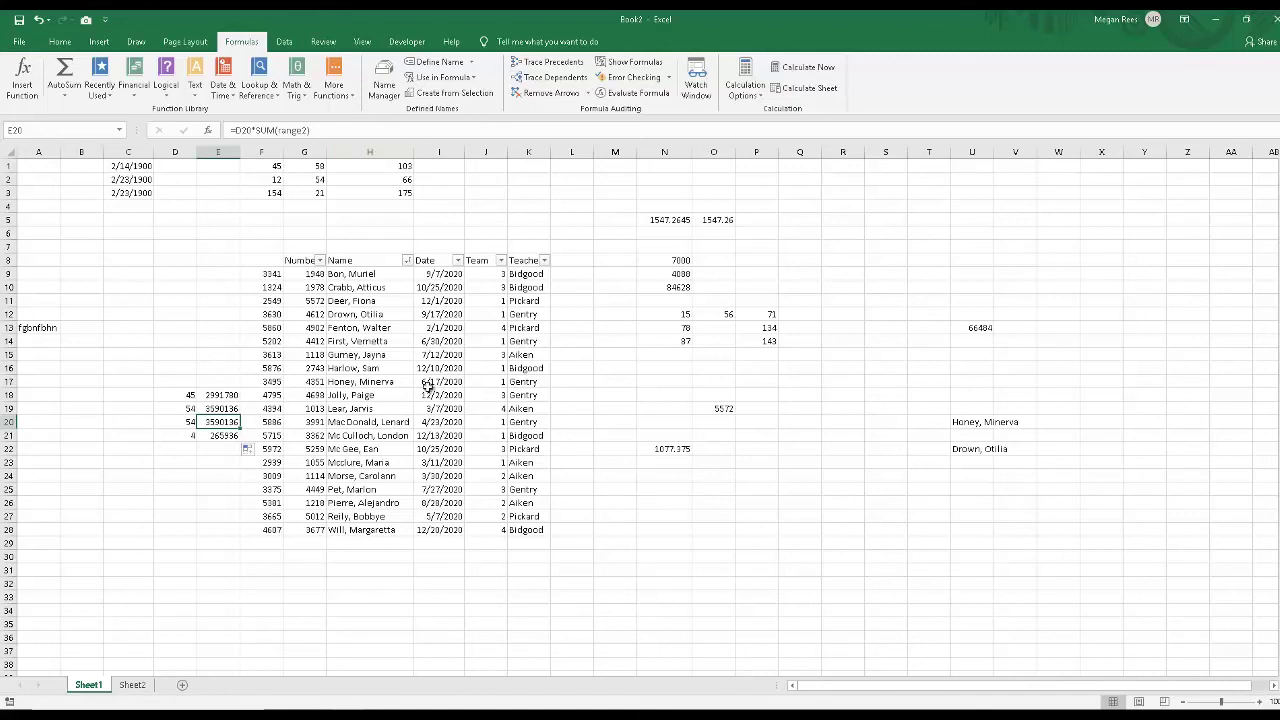
left_click_drag(438, 408, 430, 393)
left_click(222, 394)
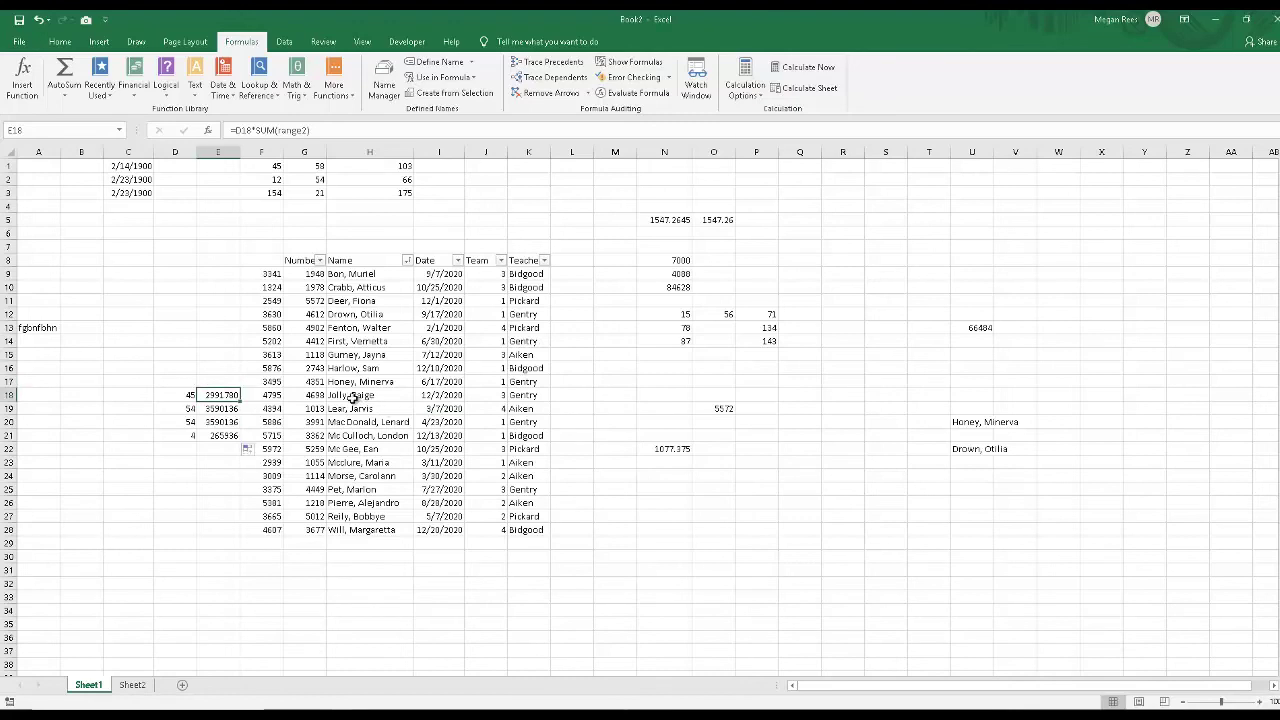
Recall the named ranges range2 and numbers in turn from the list of names
left_click(660, 460)
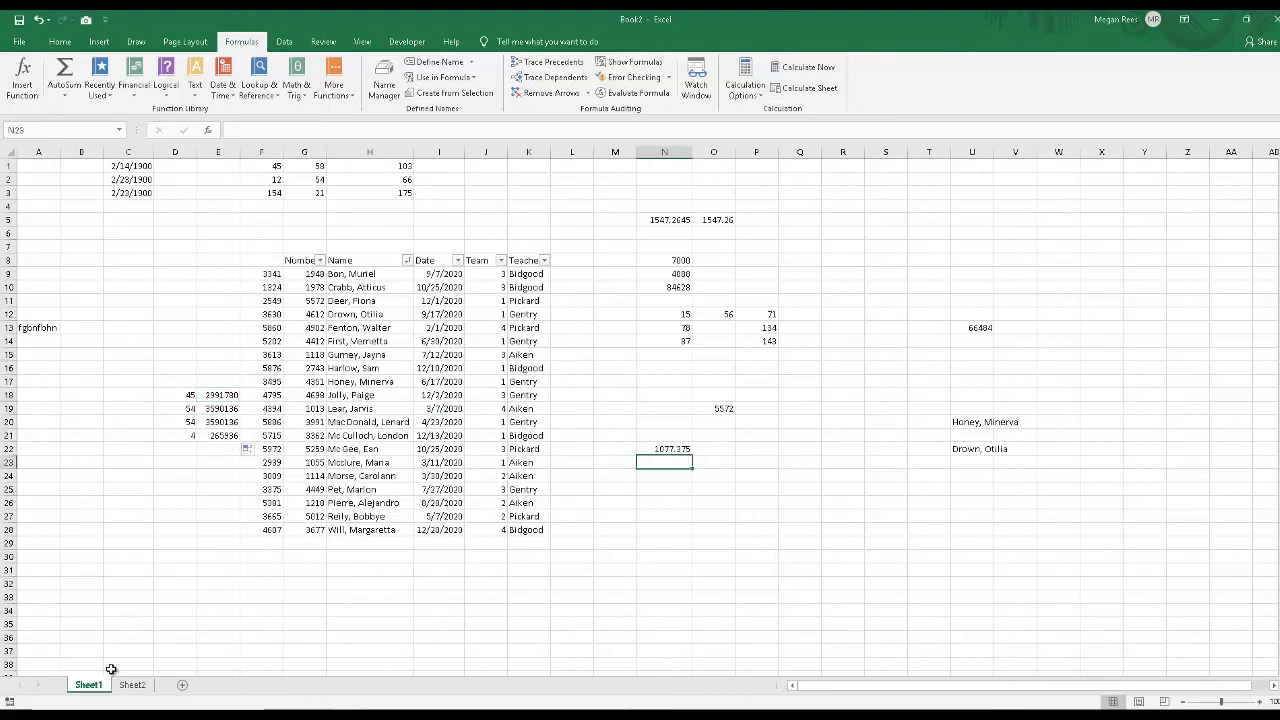
left_click(304, 273)
left_click(119, 130)
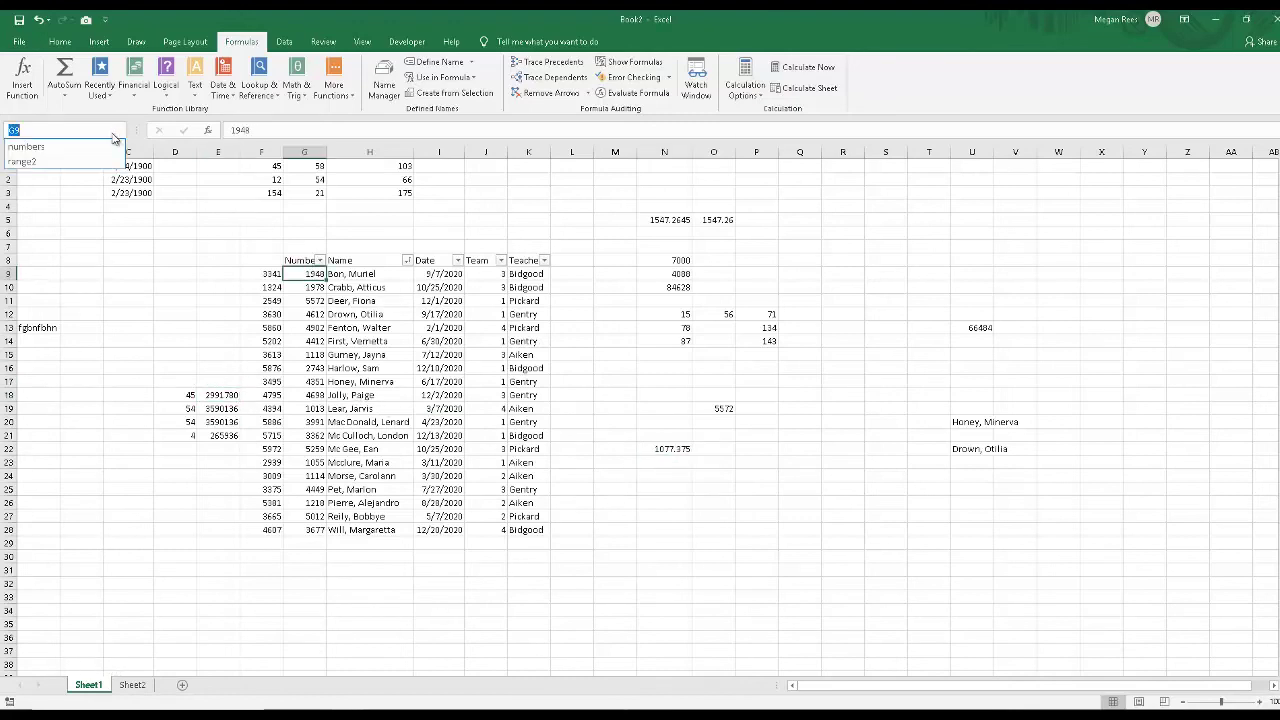
left_click(62, 160)
left_click(130, 130)
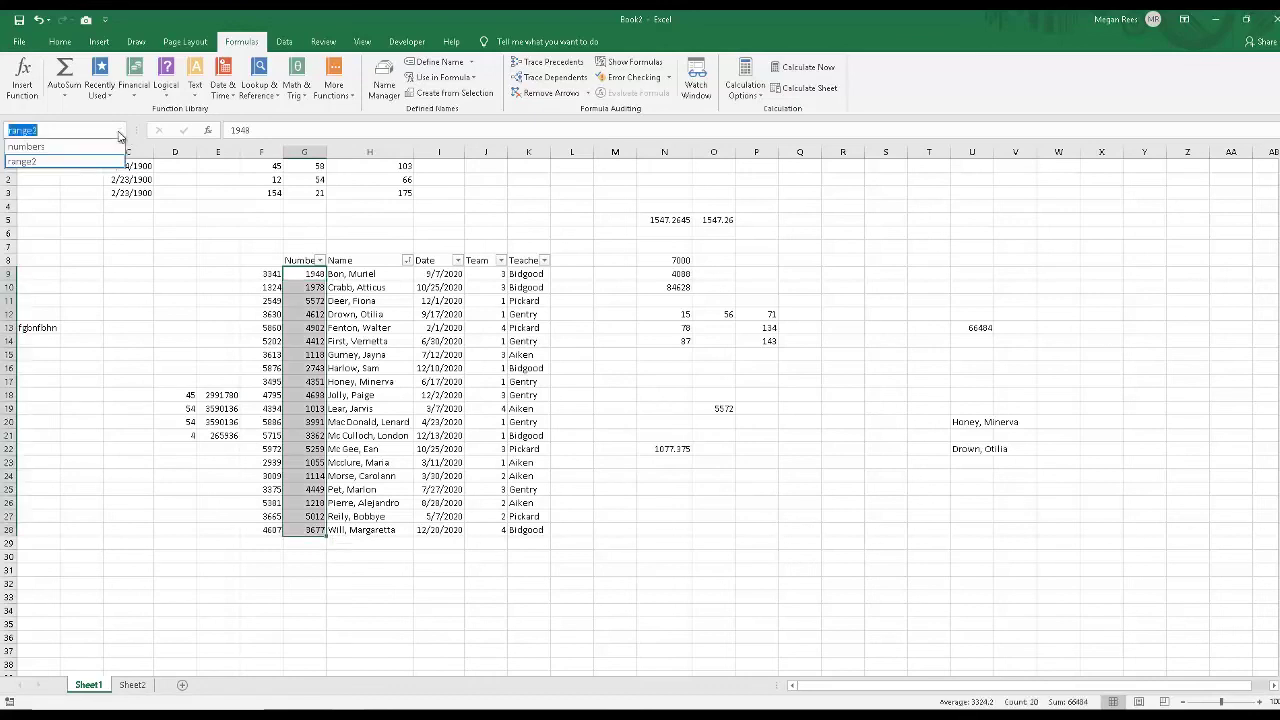
left_click(71, 146)
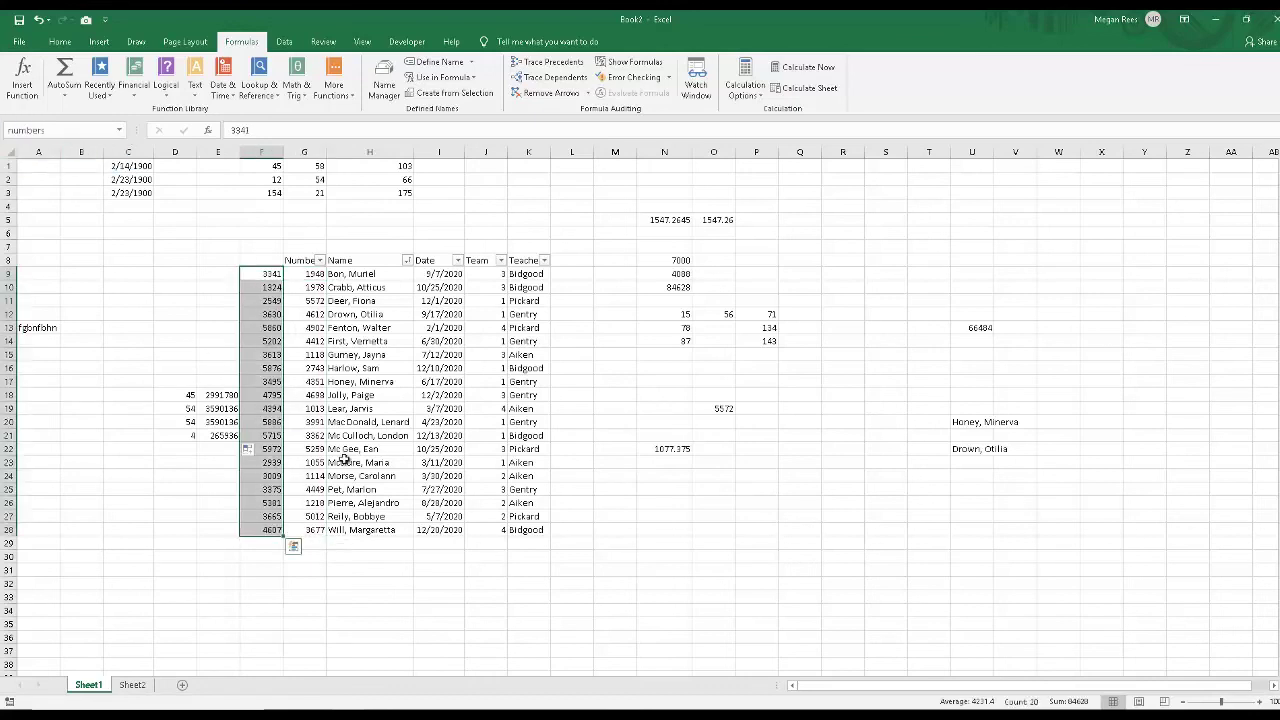
In the Excel 2019 Lesson 2 workbook, tick the Naming Ranges, Manipulating Ranges and Identifying Formulas & Functions checklist items on the CoverSheet
left_click(470, 592)
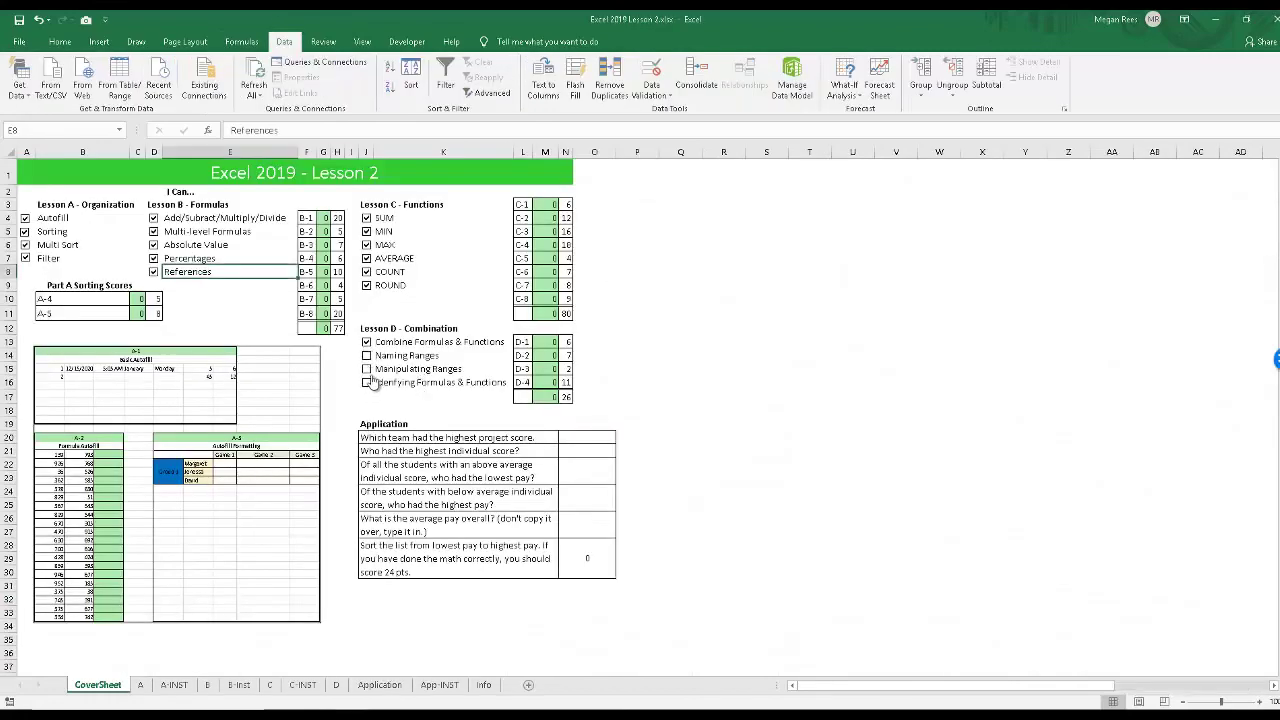
left_click(367, 357)
left_click(367, 370)
left_click(367, 384)
left_click(413, 395)
left_click(397, 383)
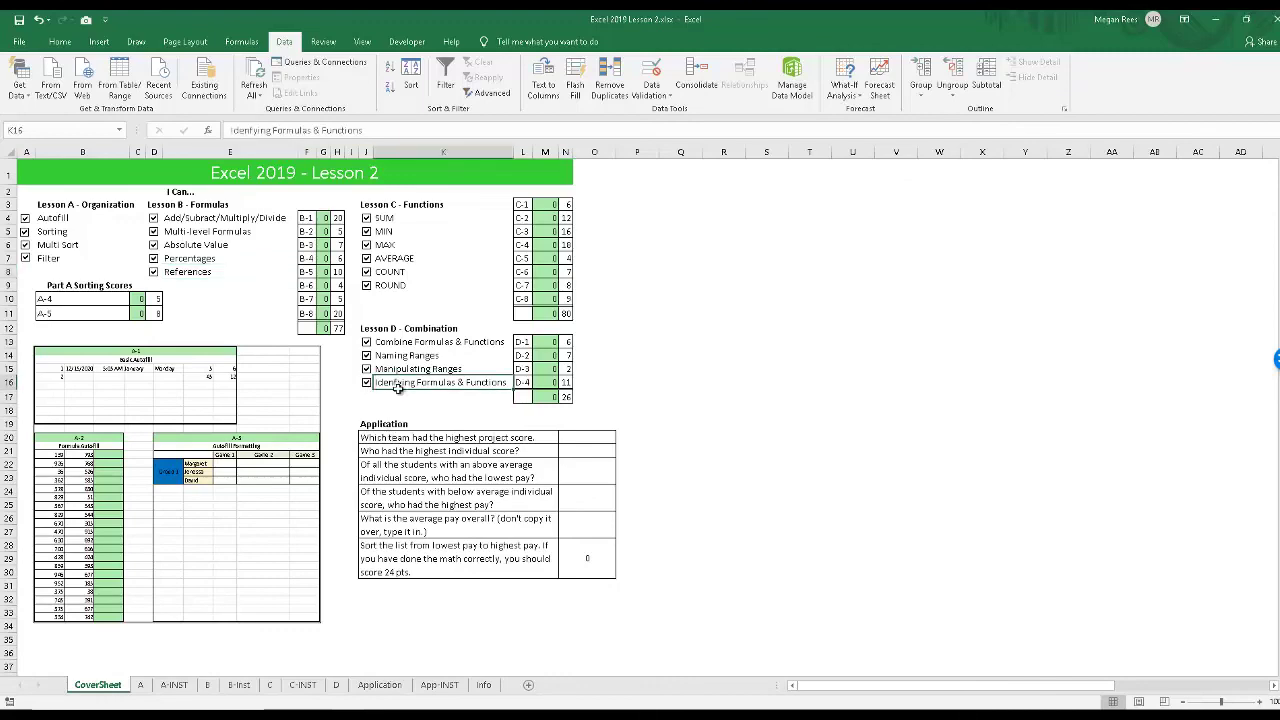
Open sheet D and review the D-4 instructions against the blank columns of the salesman table
left_click(335, 685)
left_click(440, 499)
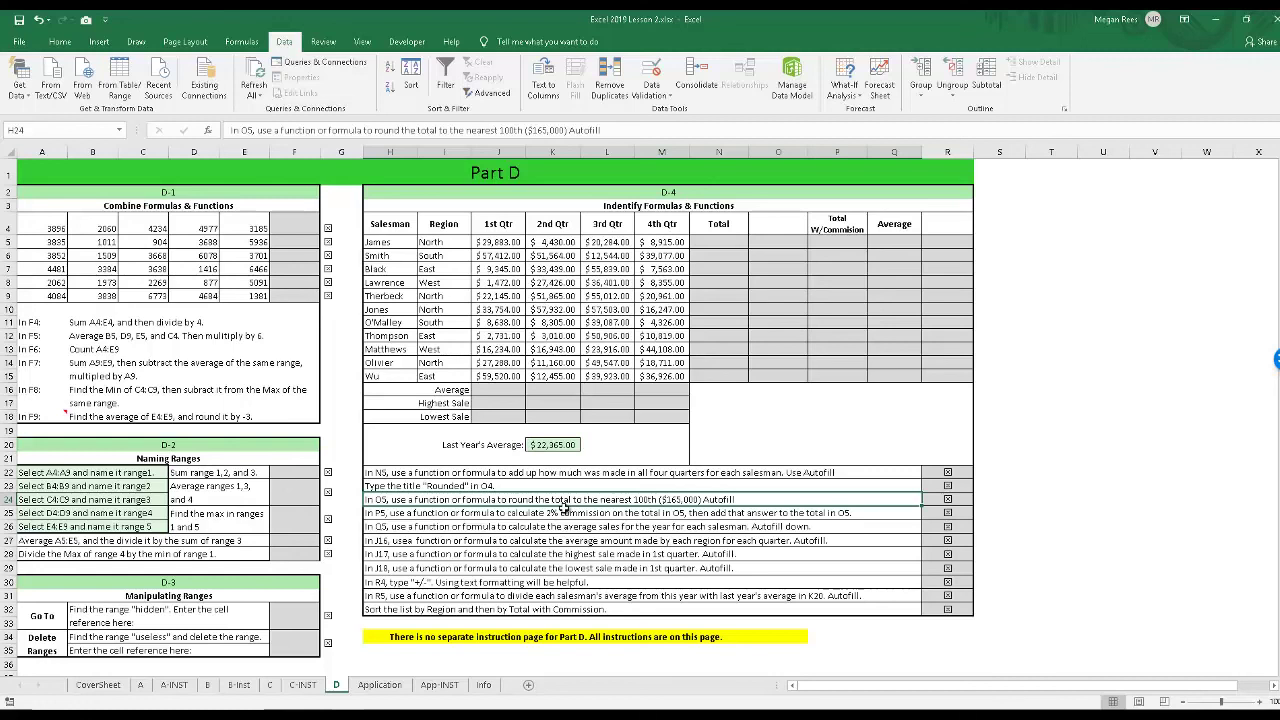
left_click(782, 367)
left_click(864, 352)
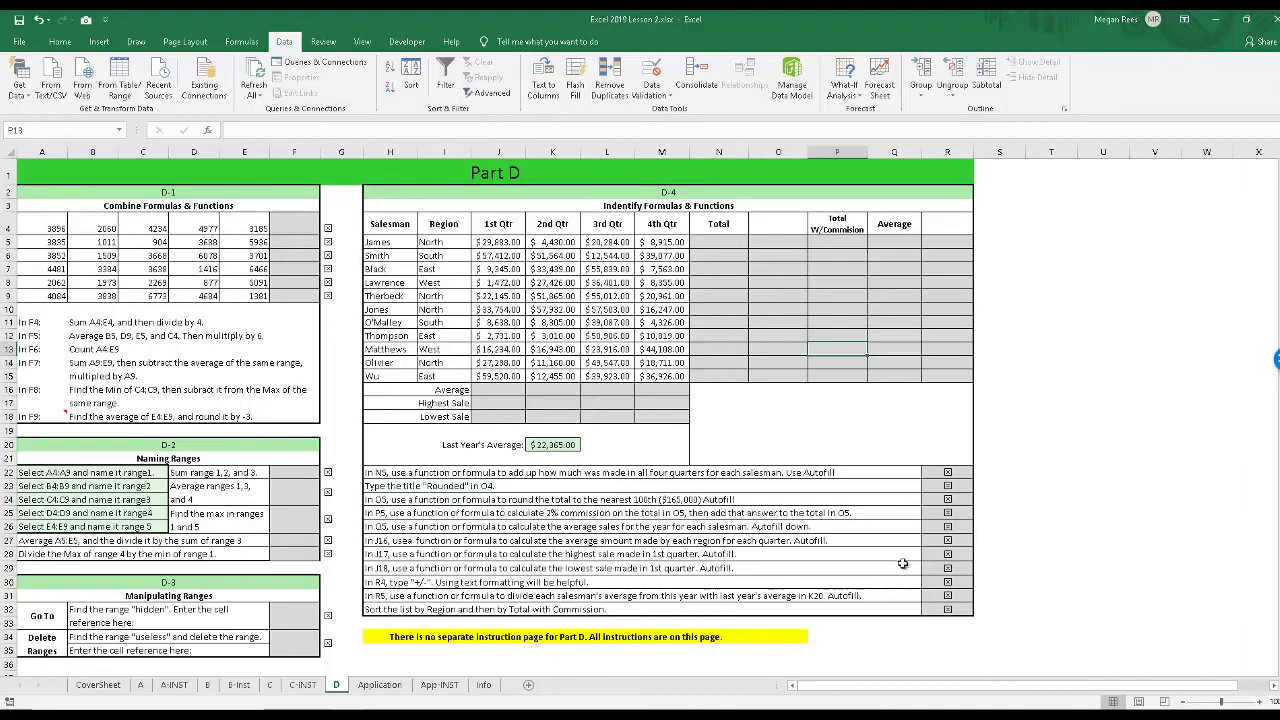
Go through the D-2 Naming Ranges answer cells in column F and the tasks beside them
left_click(296, 498)
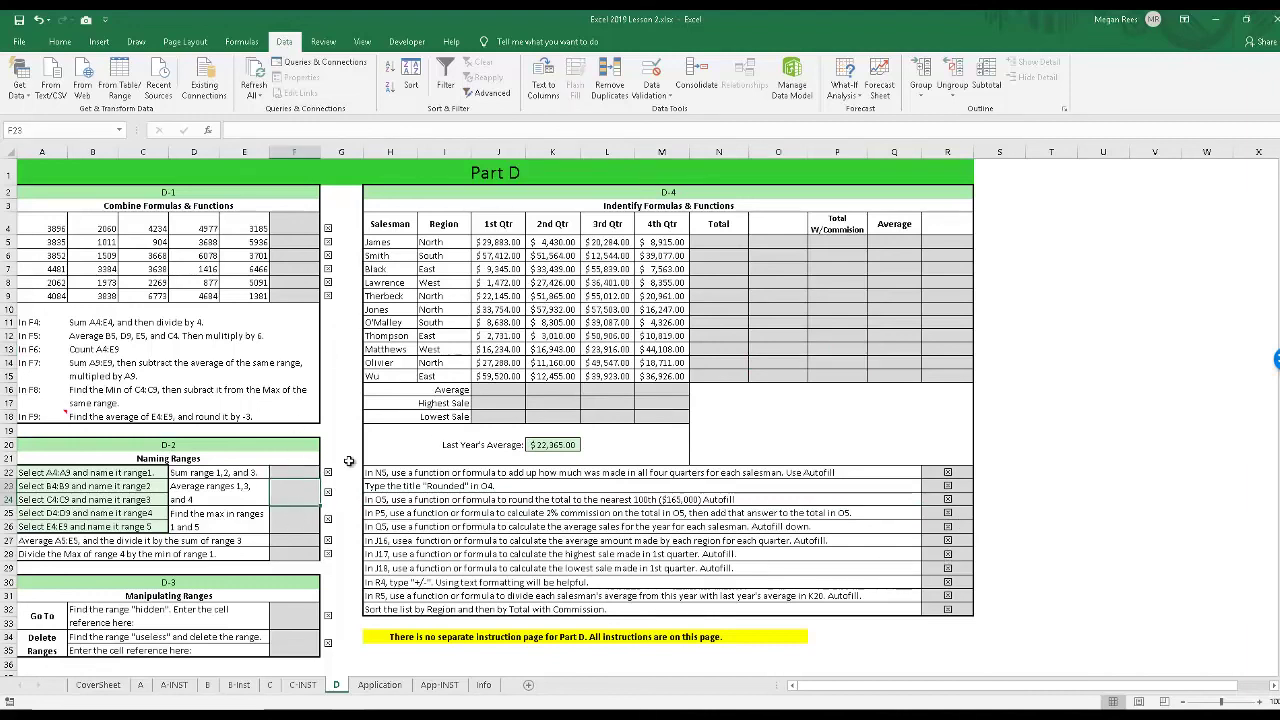
left_click(298, 521)
left_click(288, 541)
left_click(289, 555)
left_click(303, 522)
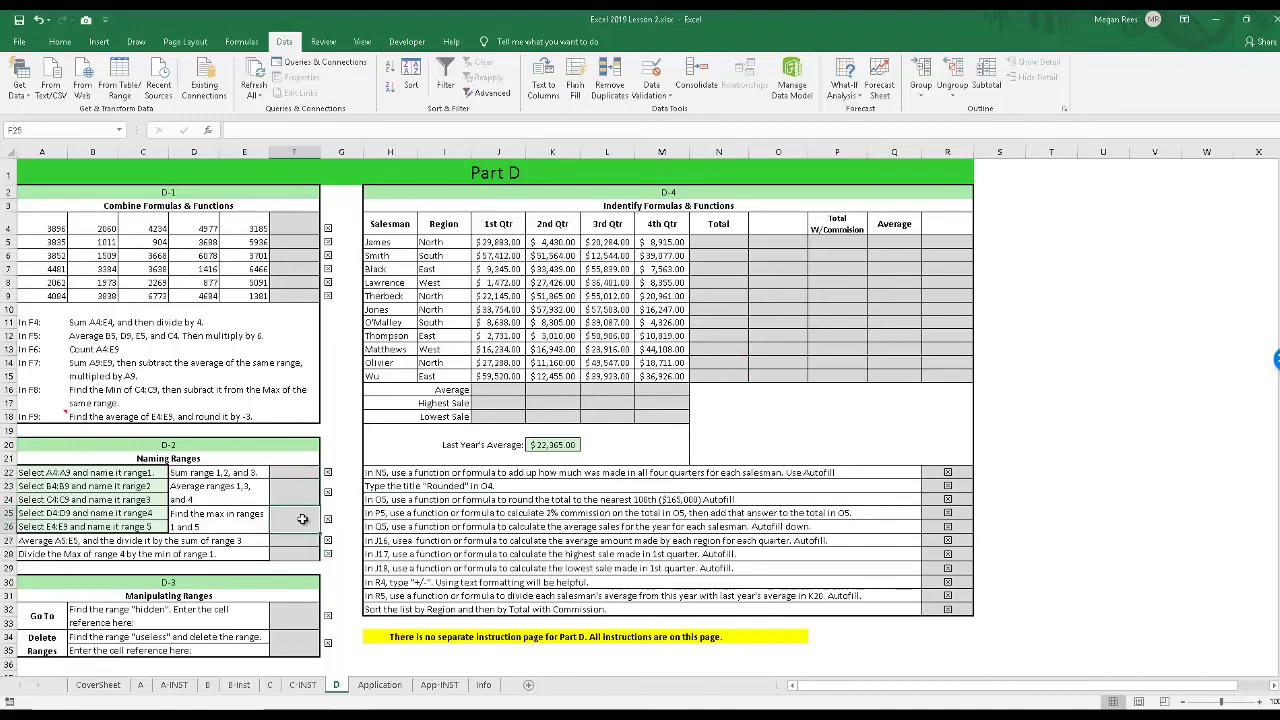
left_click(306, 491)
left_click(303, 463)
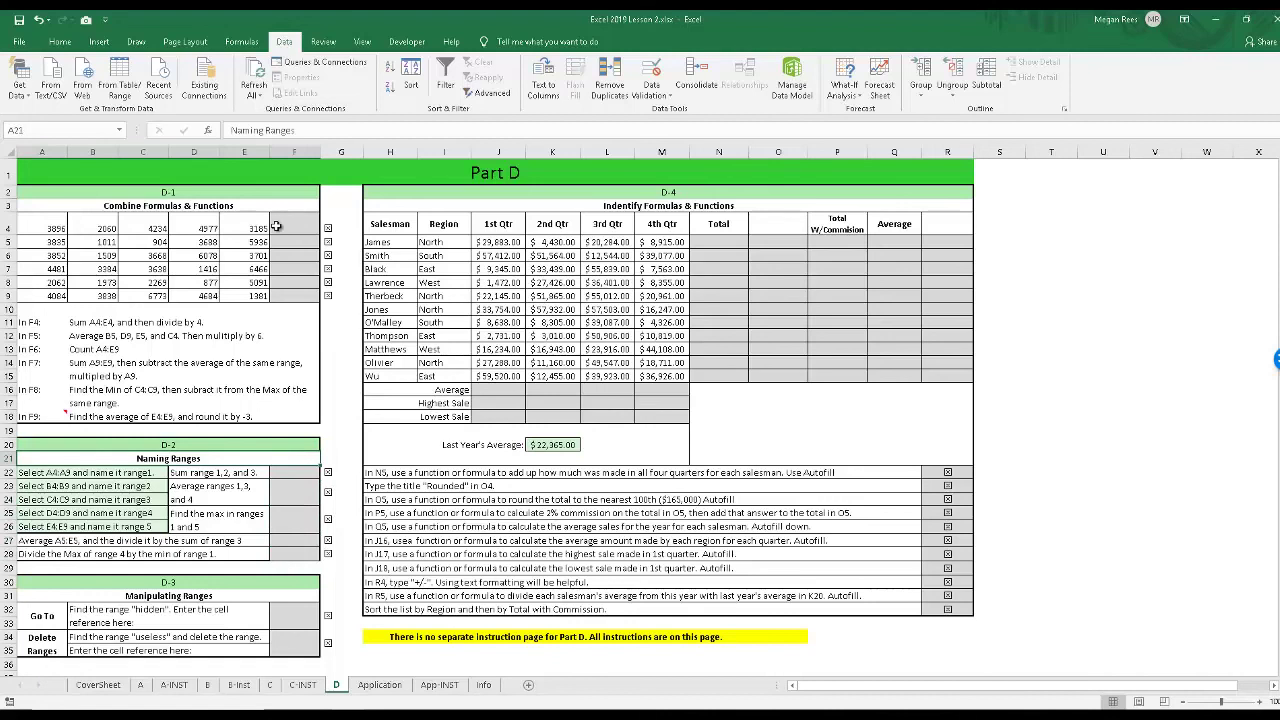
left_click(421, 271)
left_click(385, 282)
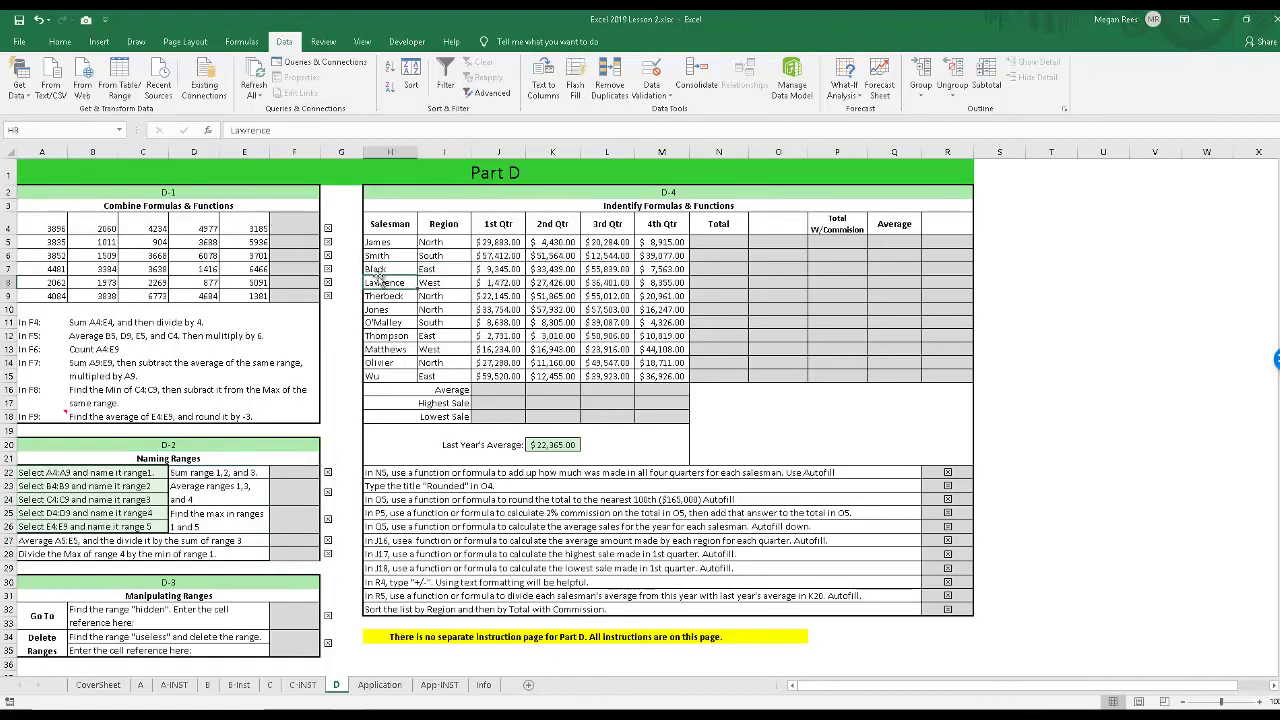
left_click(357, 233)
left_click(338, 243)
left_click(345, 293)
left_click(617, 325)
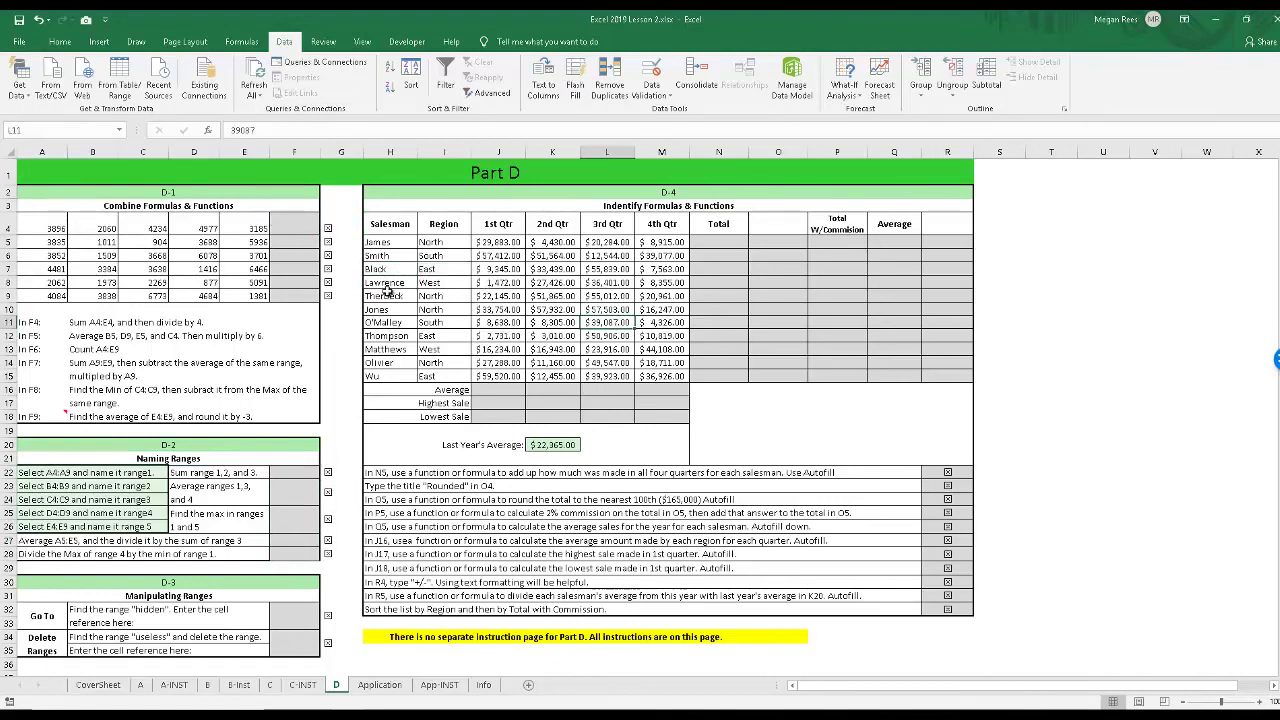
left_click(1069, 350)
left_click(1057, 291)
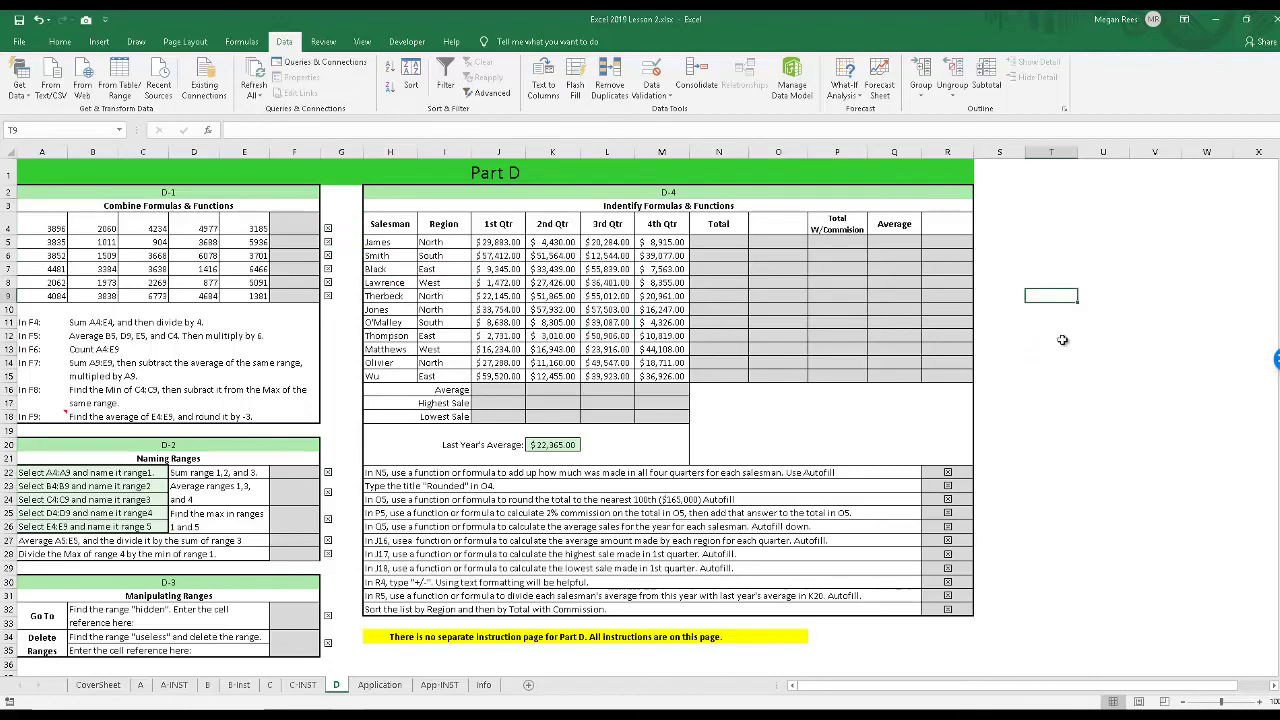
left_click(1078, 390)
scroll(1021, 413, "down", 7)
scroll(1021, 413, "up", 7)
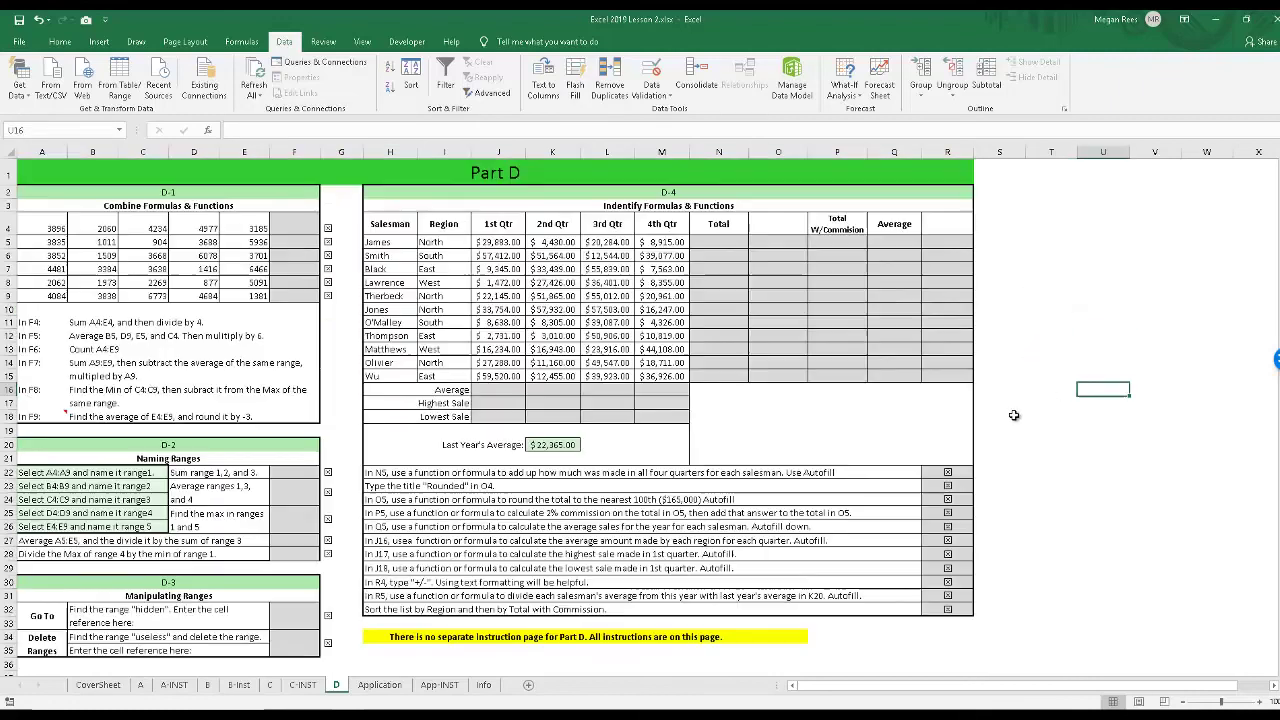
Return to the CoverSheet and review the answer cells beside the Application questions in N20:O30
left_click(380, 688)
left_click(338, 686)
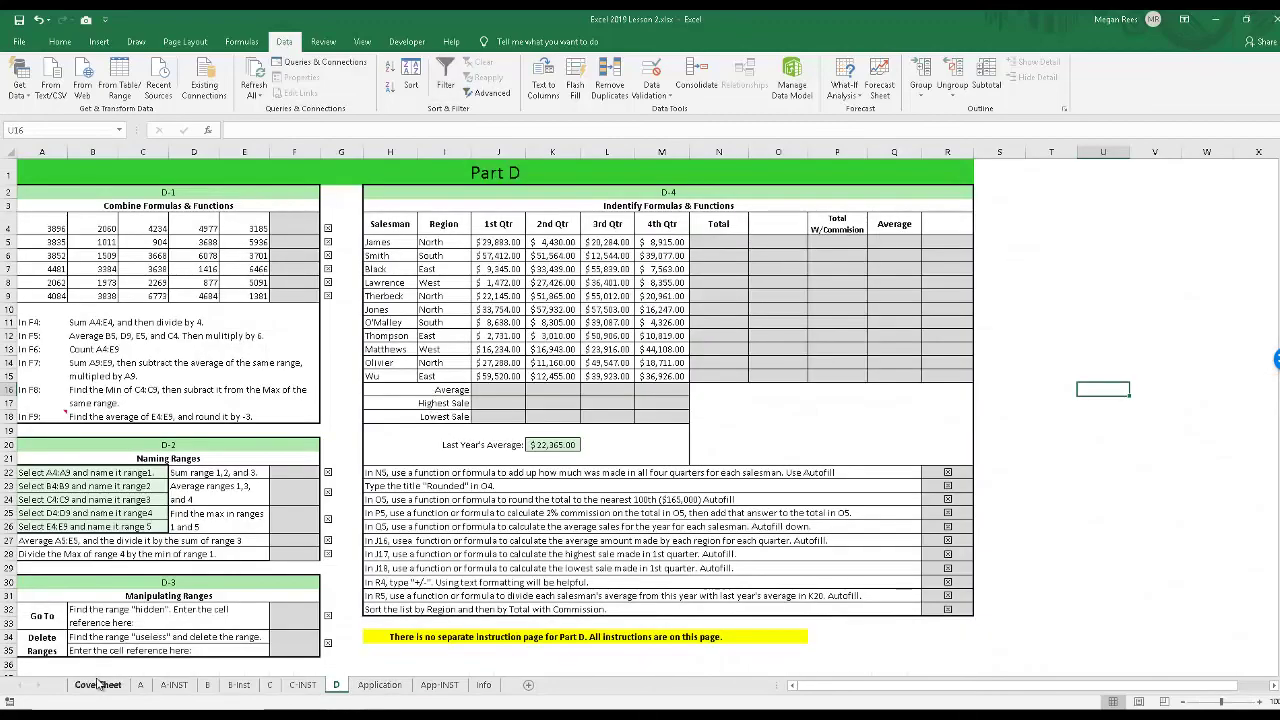
left_click(97, 685)
left_click(280, 376)
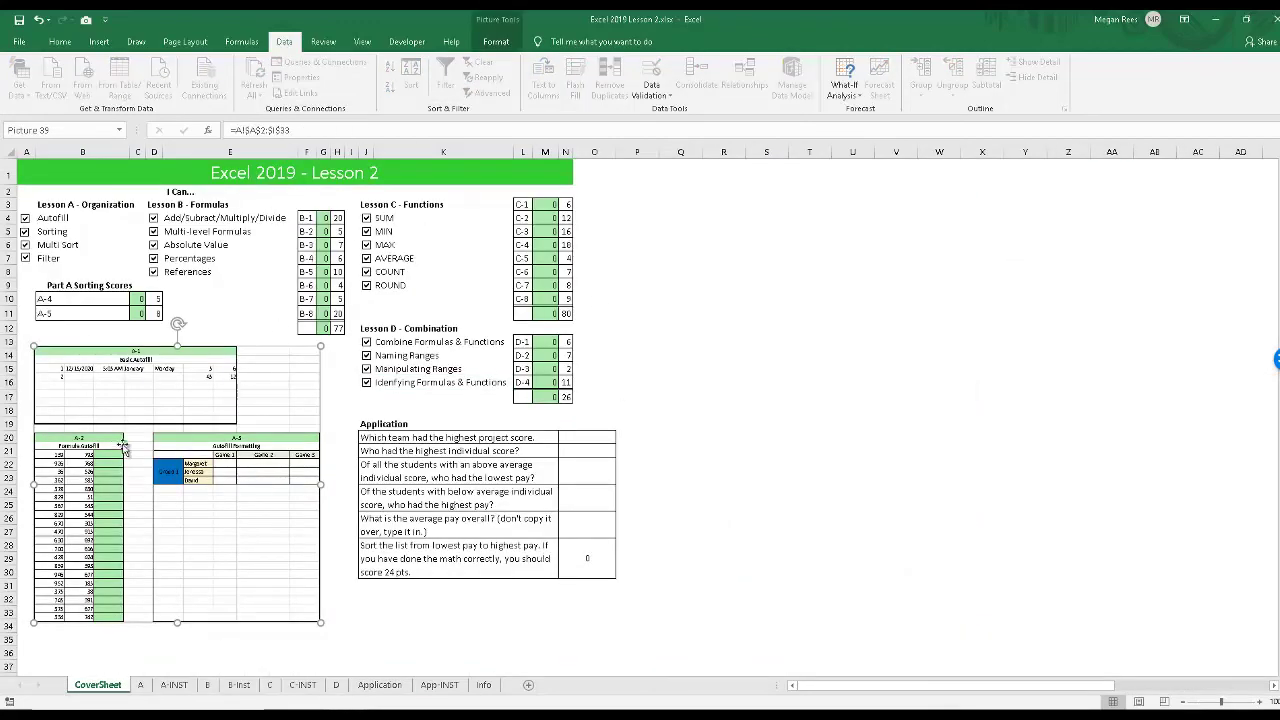
left_click(684, 410)
left_click(652, 386)
left_click_drag(576, 437, 581, 558)
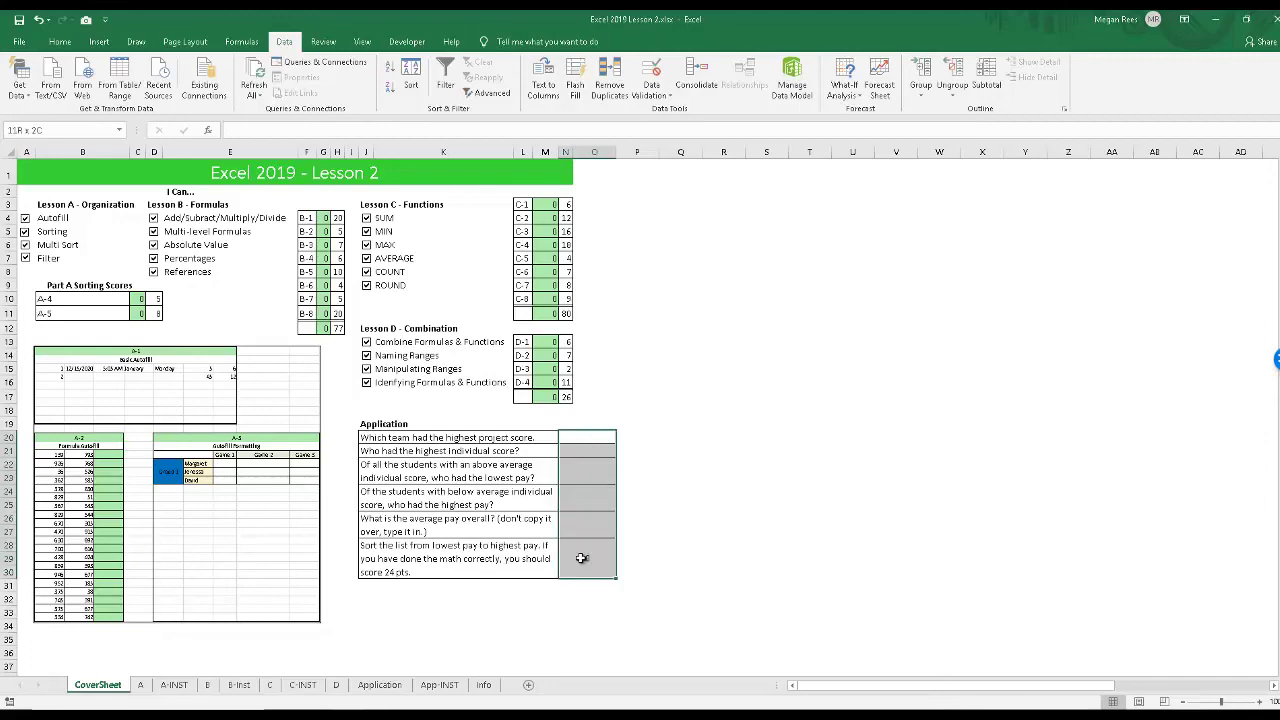
left_click(722, 381)
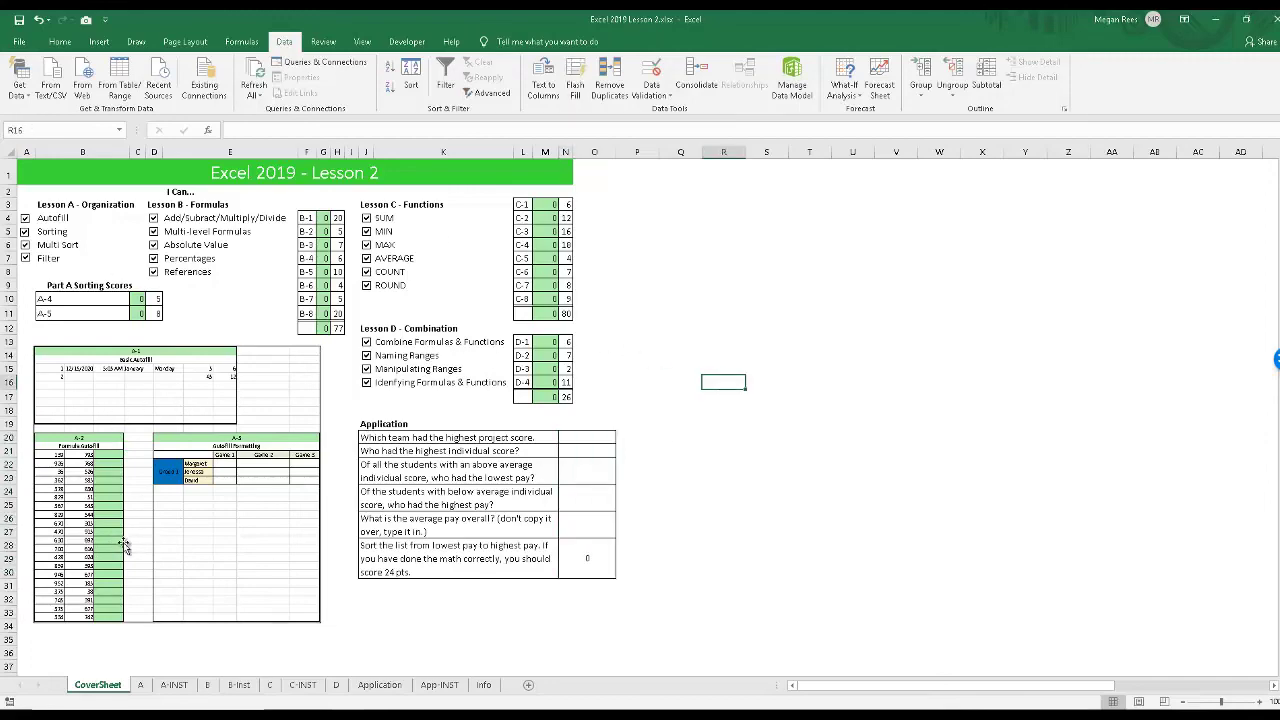
Look over the Application sheet, and go back to the CoverSheet question about sorting the list from lowest to highest pay
left_click(380, 685)
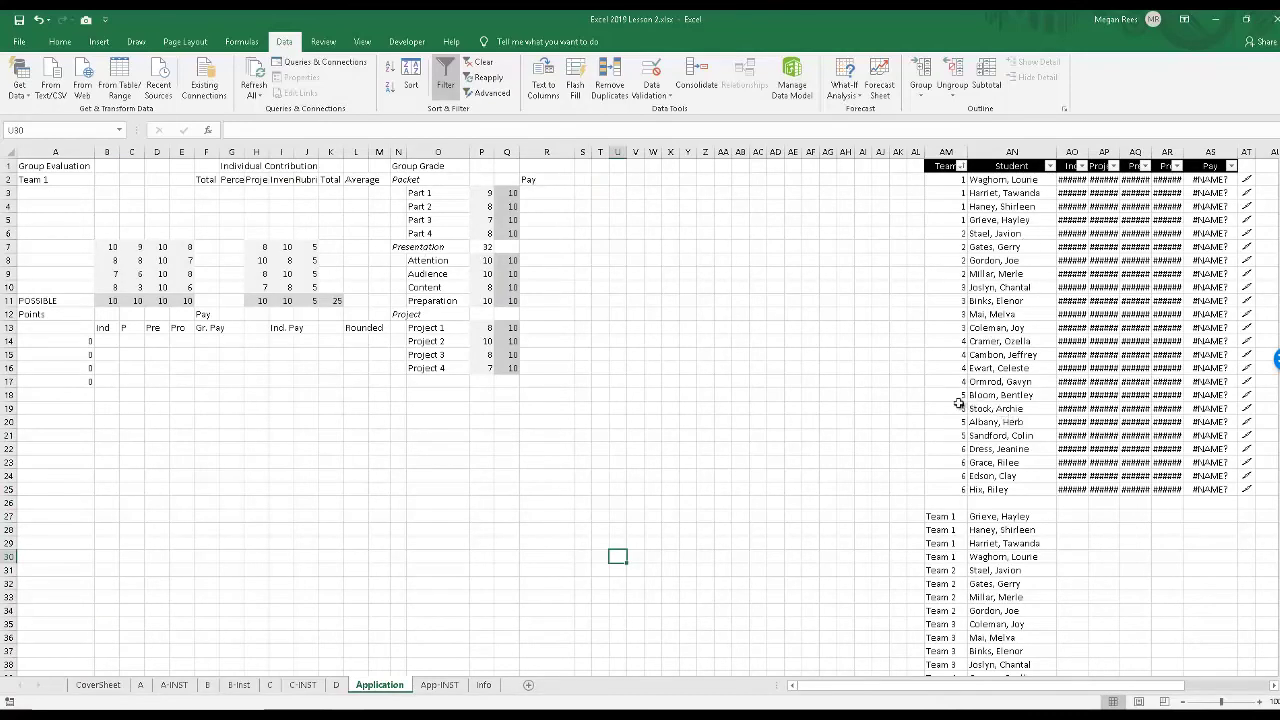
left_click(705, 354)
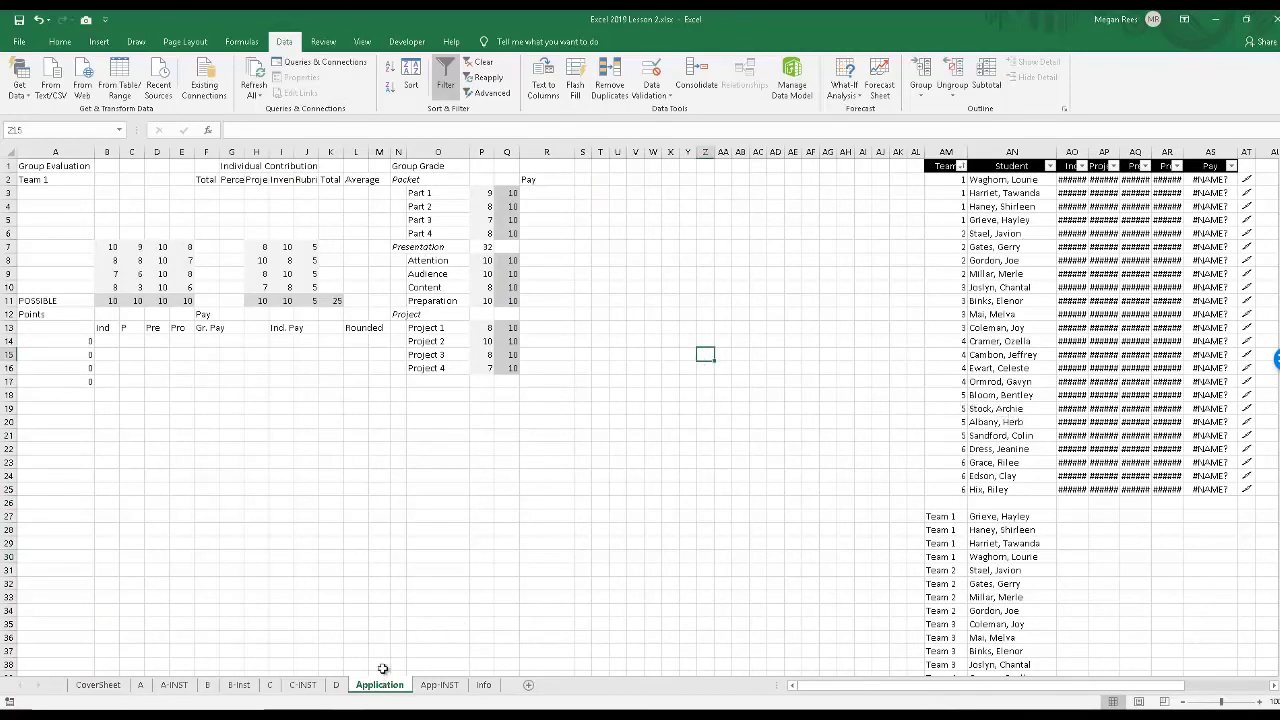
left_click(98, 685)
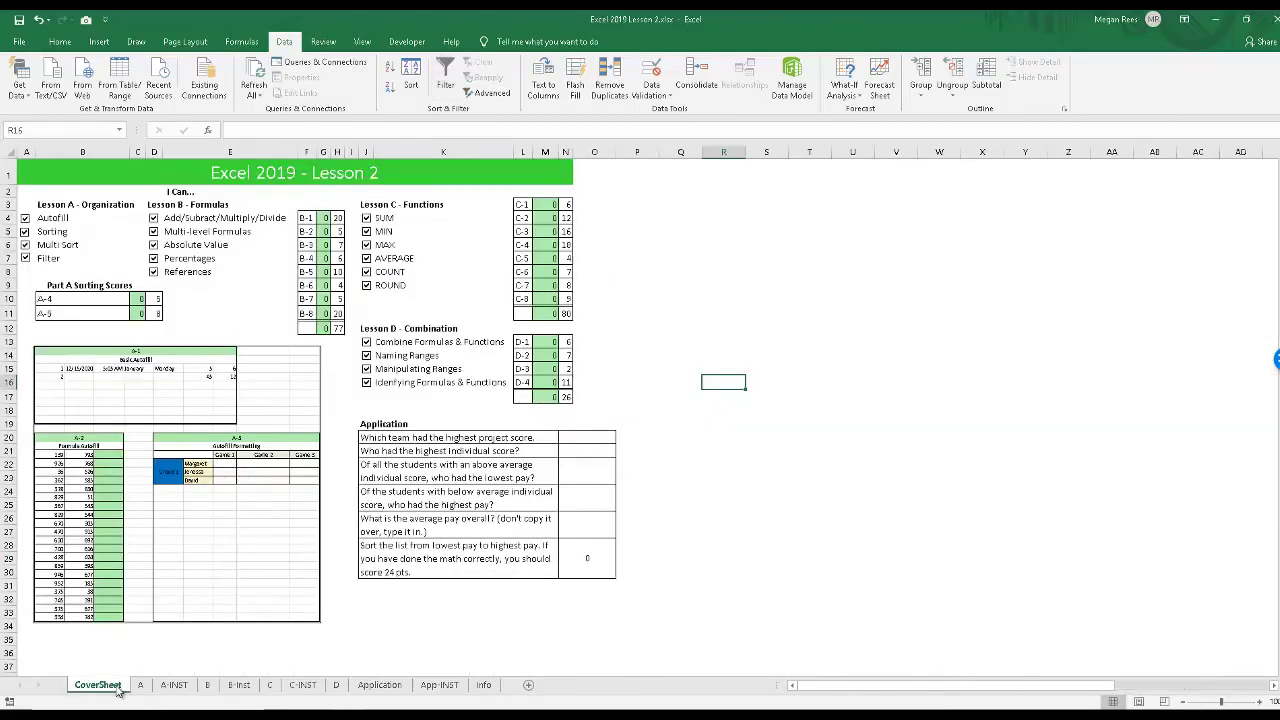
left_click(395, 565)
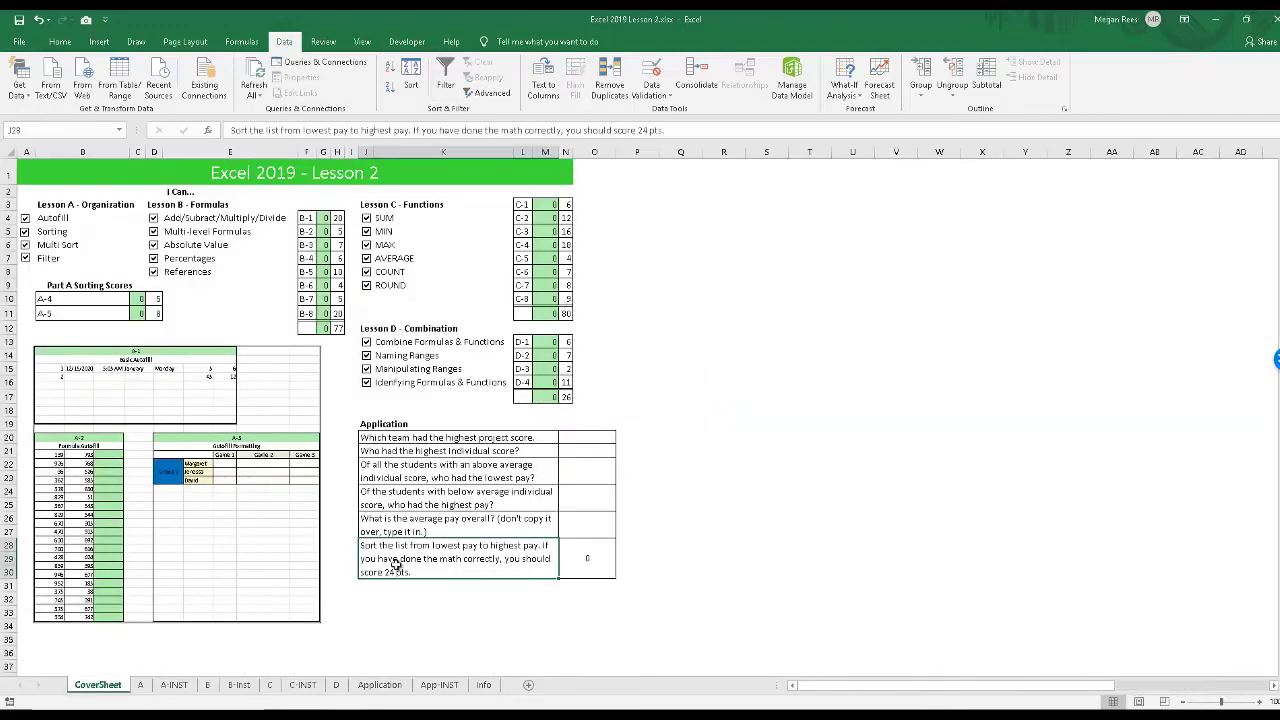